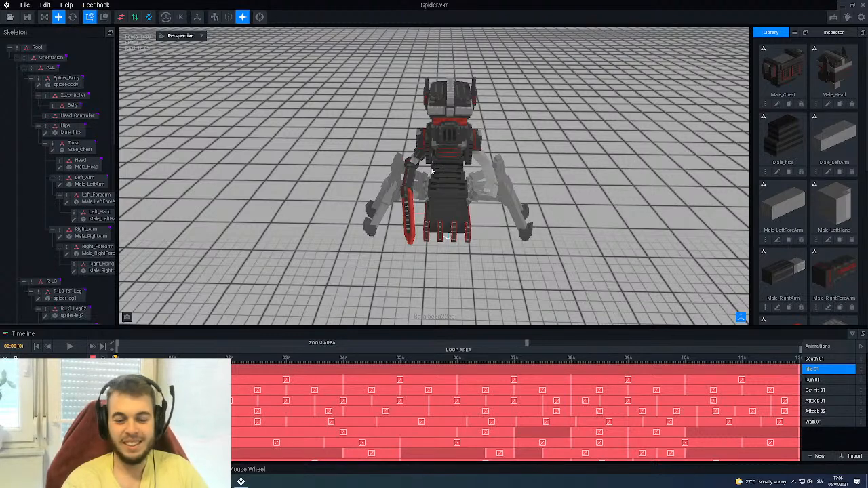
Examine the spider character's chest, shoulders and both arms from several angles, ending with the Right_Arm node selected.
{"action": "middle_click_drag", "start_coordinate": [428, 205], "coordinate": [473, 161]}
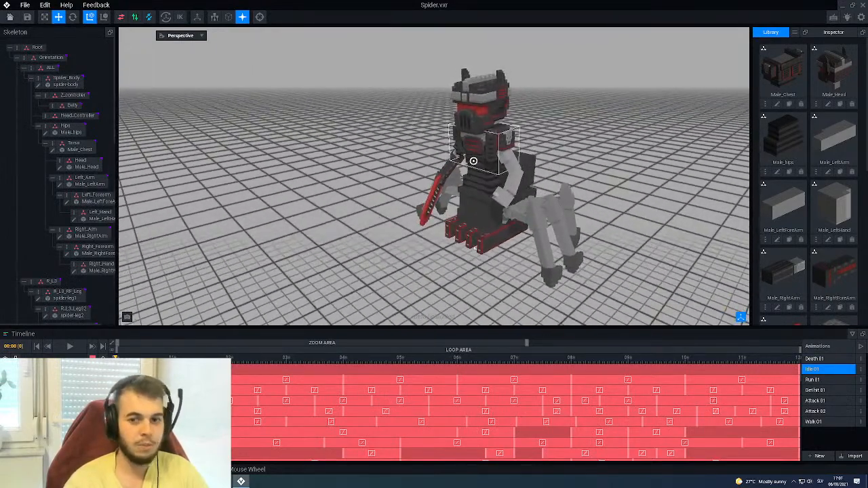
{"action": "scroll", "coordinate": [476, 163], "scroll_direction": "up", "scroll_amount": 6}
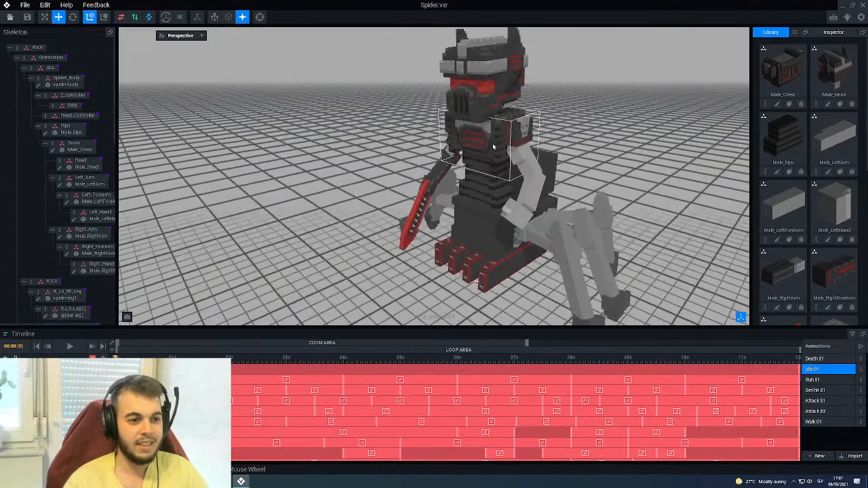
{"action": "scroll", "coordinate": [516, 138], "scroll_direction": "up", "scroll_amount": 3}
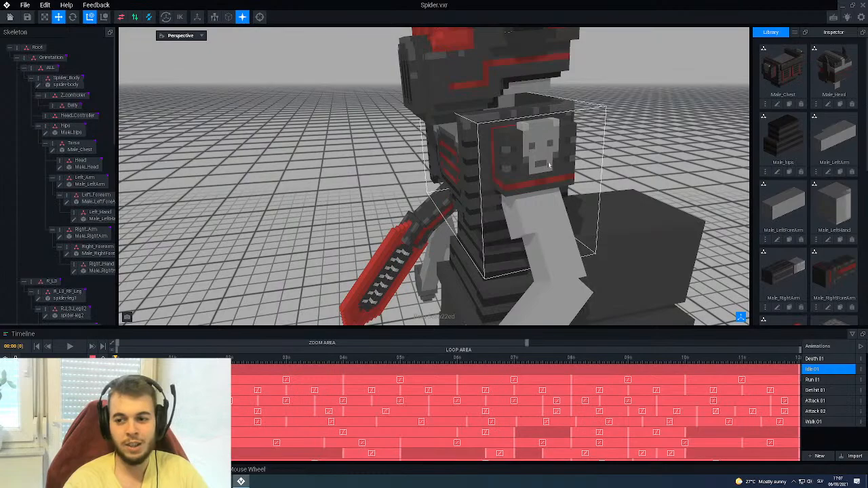
{"action": "scroll", "coordinate": [537, 144], "scroll_direction": "down", "scroll_amount": 4}
{"action": "middle_click_drag", "start_coordinate": [491, 152], "coordinate": [491, 152]}
{"action": "scroll", "coordinate": [490, 152], "scroll_direction": "down", "scroll_amount": 4}
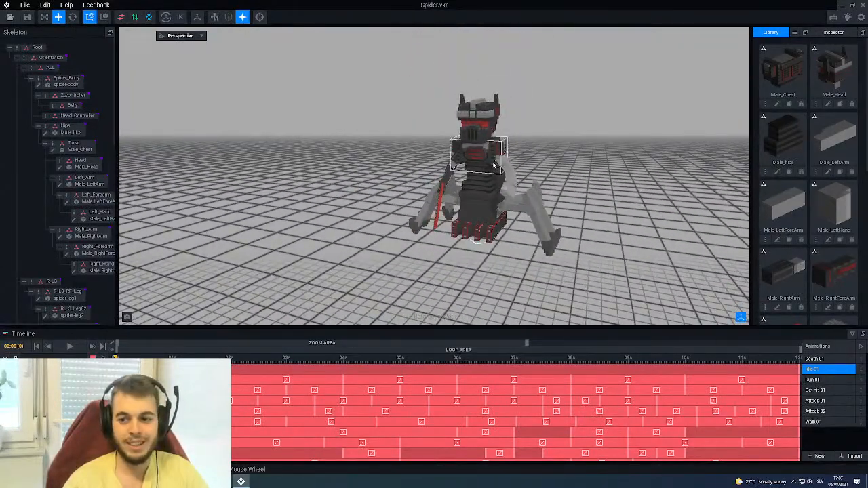
{"action": "scroll", "coordinate": [494, 164], "scroll_direction": "up", "scroll_amount": 4}
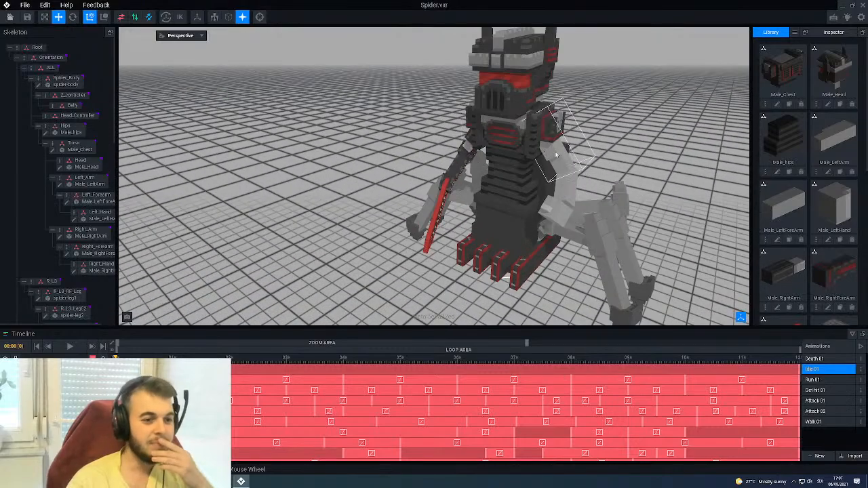
{"action": "scroll", "coordinate": [483, 163], "scroll_direction": "up", "scroll_amount": 2}
{"action": "middle_click_drag", "start_coordinate": [483, 163], "coordinate": [533, 177]}
{"action": "scroll", "coordinate": [503, 173], "scroll_direction": "down", "scroll_amount": 5}
{"action": "scroll", "coordinate": [478, 161], "scroll_direction": "up", "scroll_amount": 4}
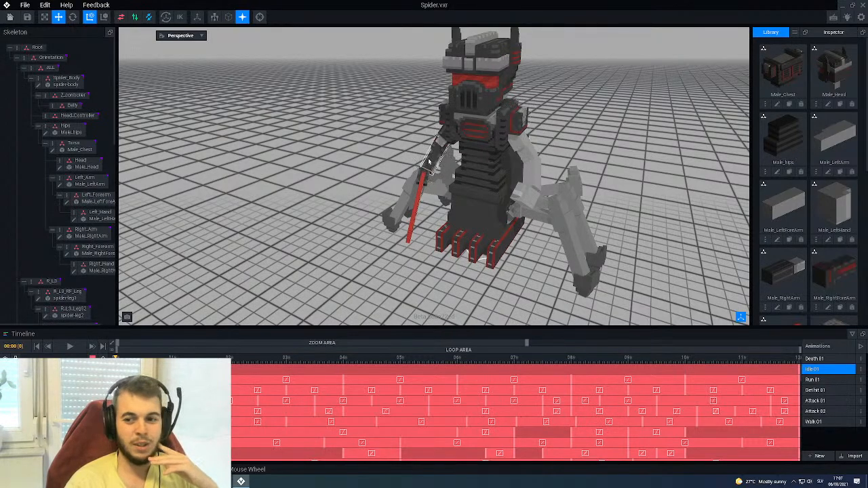
{"action": "right_click_drag", "start_coordinate": [434, 161], "coordinate": [488, 142]}
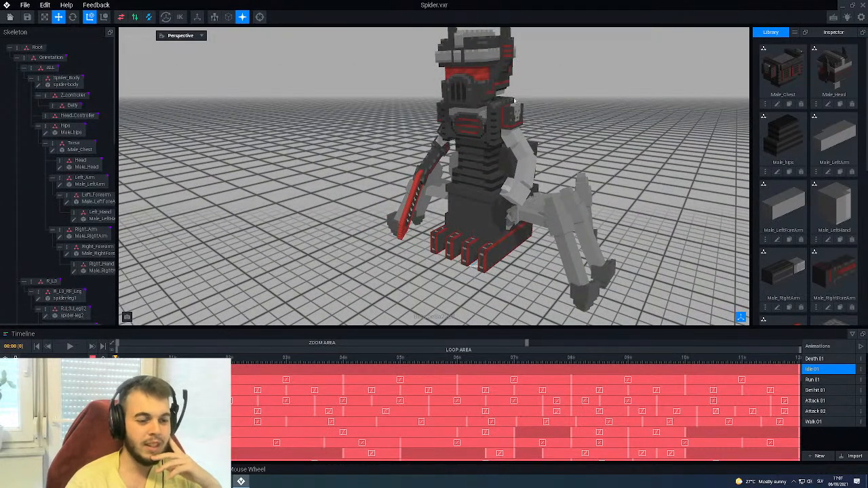
{"action": "right_click_drag", "start_coordinate": [512, 149], "coordinate": [518, 147]}
{"action": "left_click", "coordinate": [82, 230]}
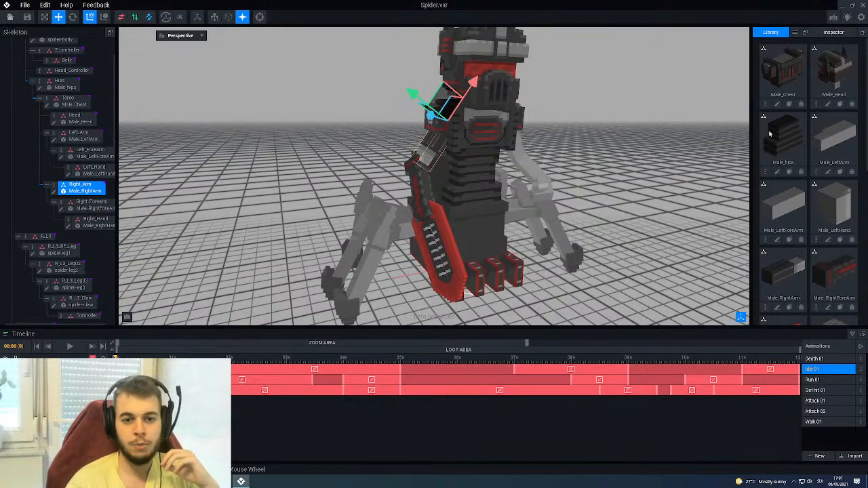
Delete the unused spider-belly model from the library.
{"action": "scroll", "coordinate": [788, 146], "scroll_direction": "down", "scroll_amount": 1}
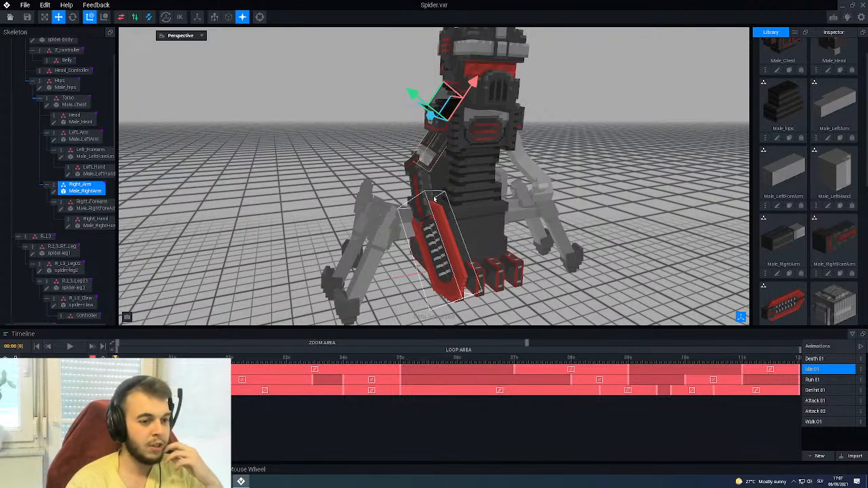
{"action": "scroll", "coordinate": [516, 194], "scroll_direction": "down", "scroll_amount": 1}
{"action": "scroll", "coordinate": [839, 239], "scroll_direction": "down", "scroll_amount": 1}
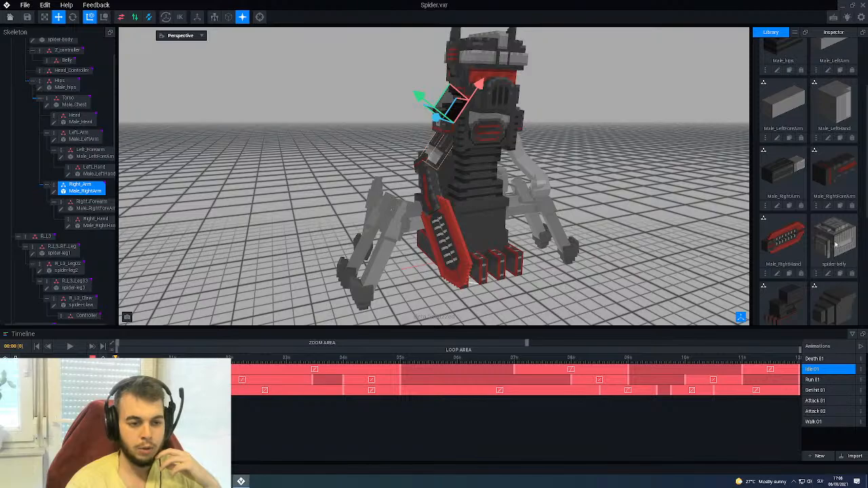
{"action": "middle_click_drag", "start_coordinate": [491, 197], "coordinate": [491, 197]}
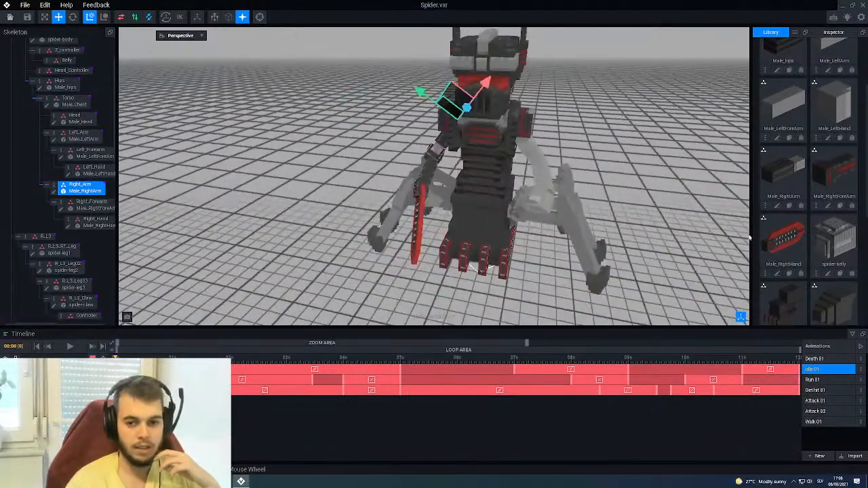
{"action": "left_click", "coordinate": [817, 274]}
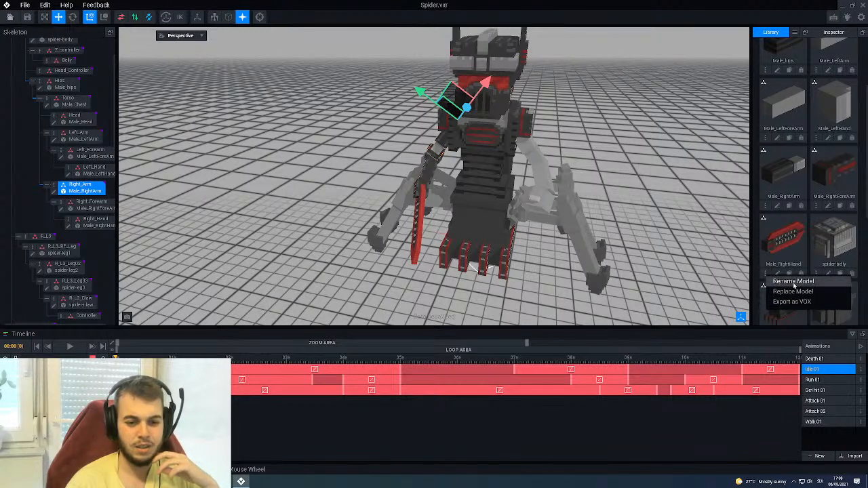
{"action": "left_click", "coordinate": [852, 274]}
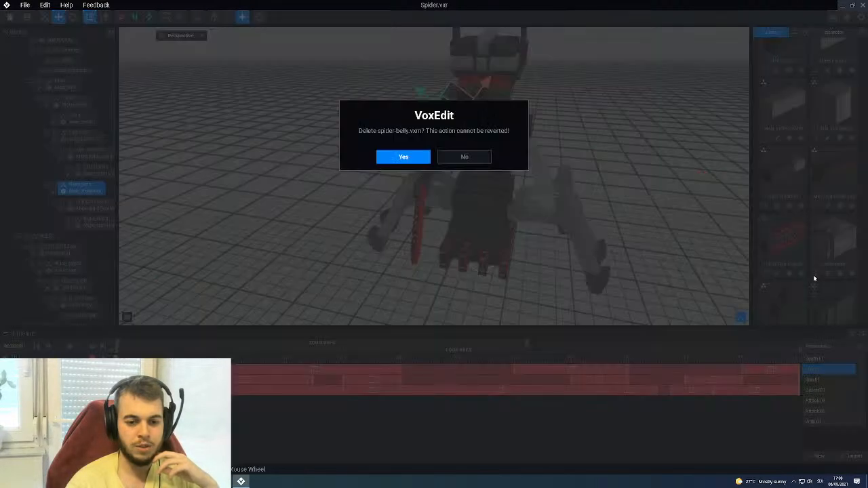
{"action": "left_click", "coordinate": [400, 158]}
Delete the spider-head and spider-teeth models from the library.
{"action": "scroll", "coordinate": [800, 244], "scroll_direction": "down", "scroll_amount": 2}
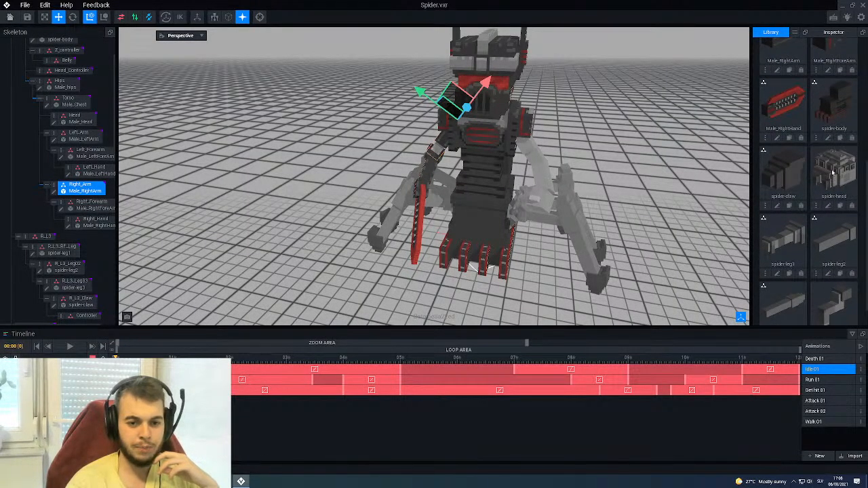
{"action": "left_click", "coordinate": [852, 206]}
{"action": "left_click", "coordinate": [403, 157]}
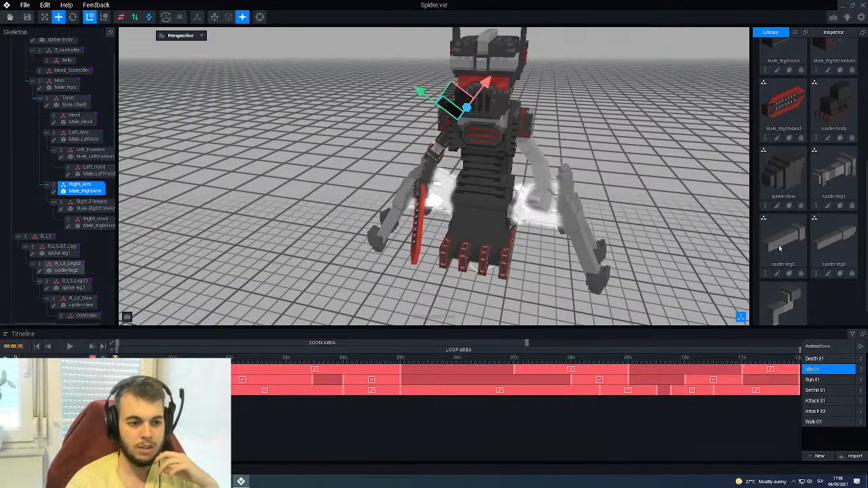
{"action": "scroll", "coordinate": [788, 281], "scroll_direction": "down", "scroll_amount": 1}
{"action": "left_click", "coordinate": [801, 315]}
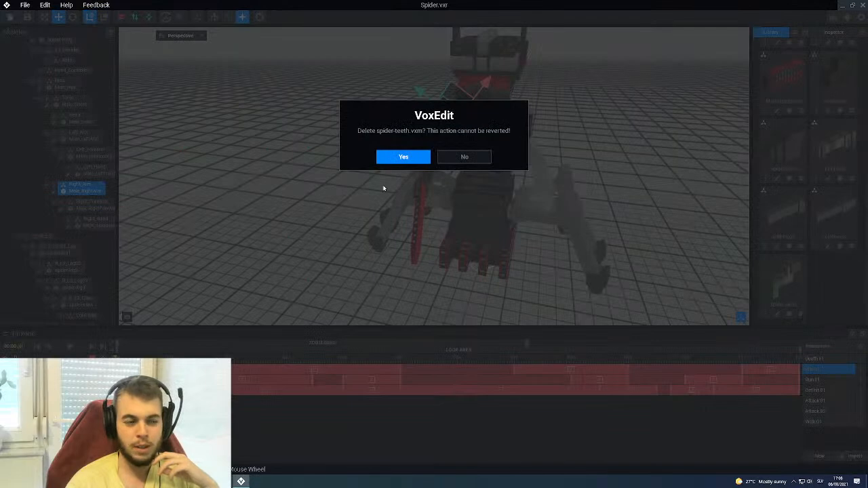
{"action": "left_click", "coordinate": [402, 157]}
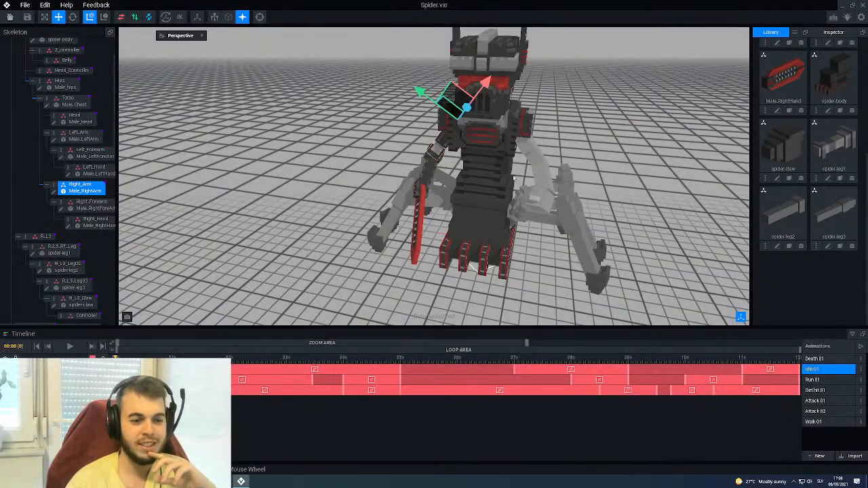
Delete the plain grey Male_LeftArm model from the library.
{"action": "right_click_drag", "start_coordinate": [490, 177], "coordinate": [490, 185]}
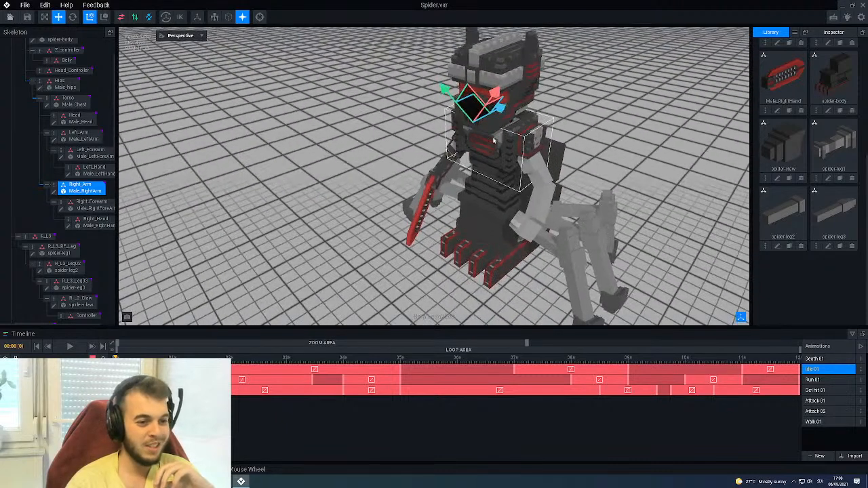
{"action": "scroll", "coordinate": [791, 169], "scroll_direction": "up", "scroll_amount": 3}
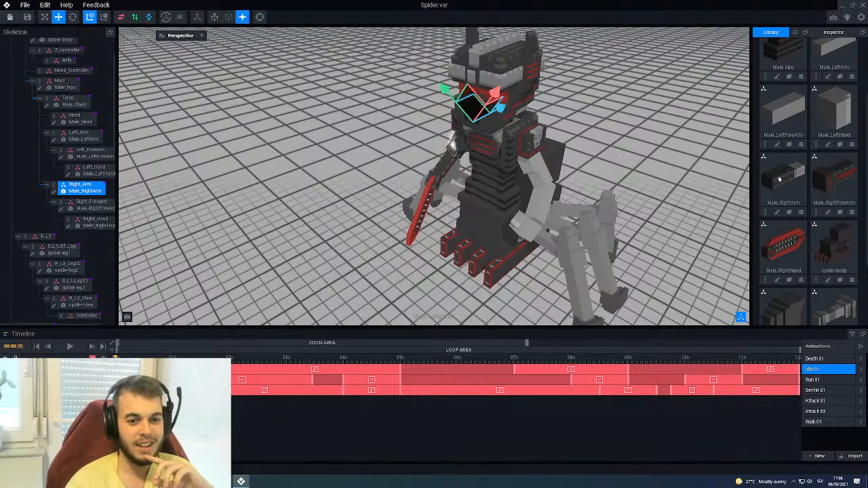
{"action": "scroll", "coordinate": [779, 178], "scroll_direction": "up", "scroll_amount": 1}
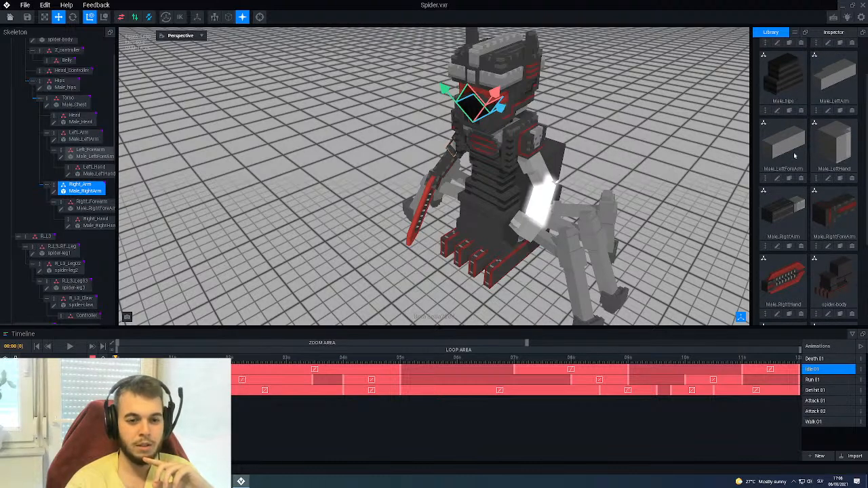
{"action": "scroll", "coordinate": [793, 145], "scroll_direction": "up", "scroll_amount": 1}
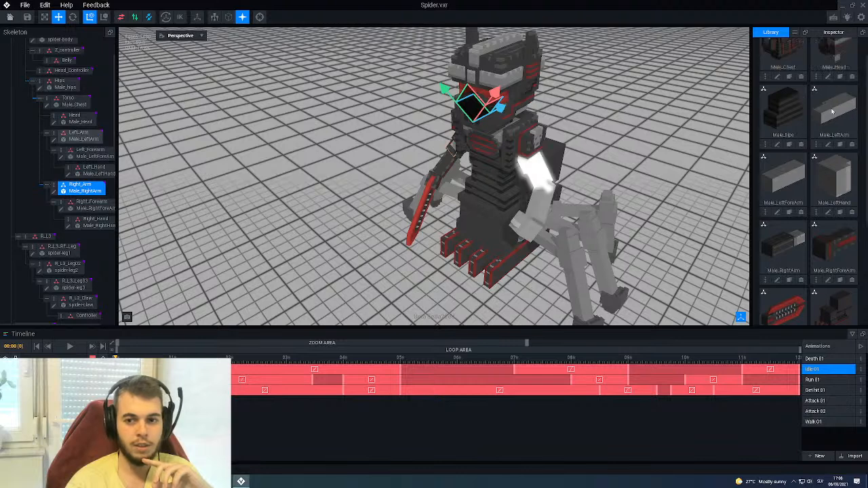
{"action": "left_click", "coordinate": [851, 146]}
{"action": "left_click", "coordinate": [381, 156]}
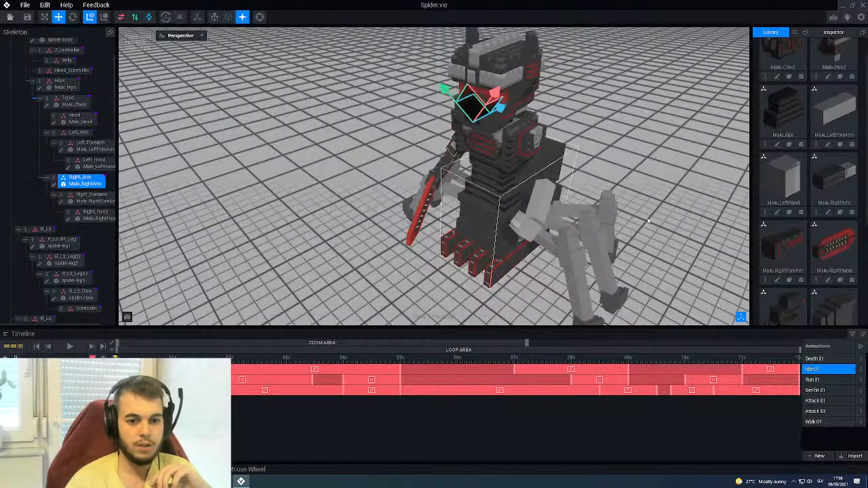
Clone the Male_RightArm model under the name Male_LeftArm.
{"action": "left_click", "coordinate": [840, 212]}
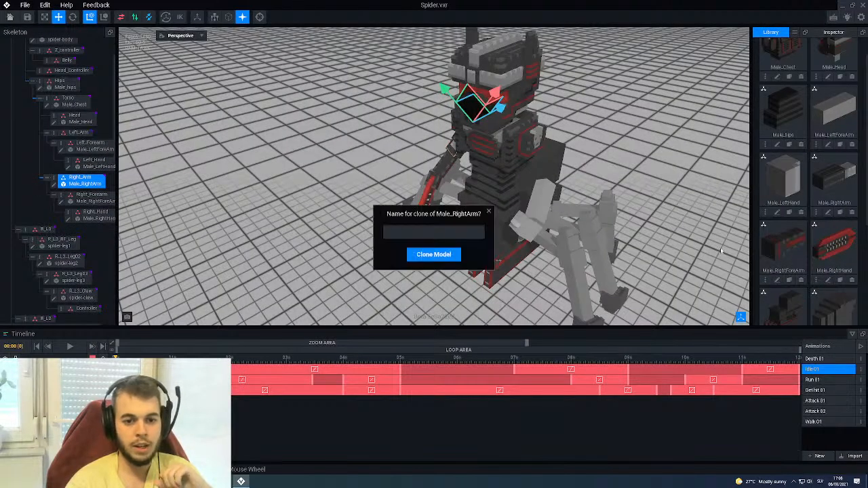
{"action": "type", "text": "Male_LeftArm"}
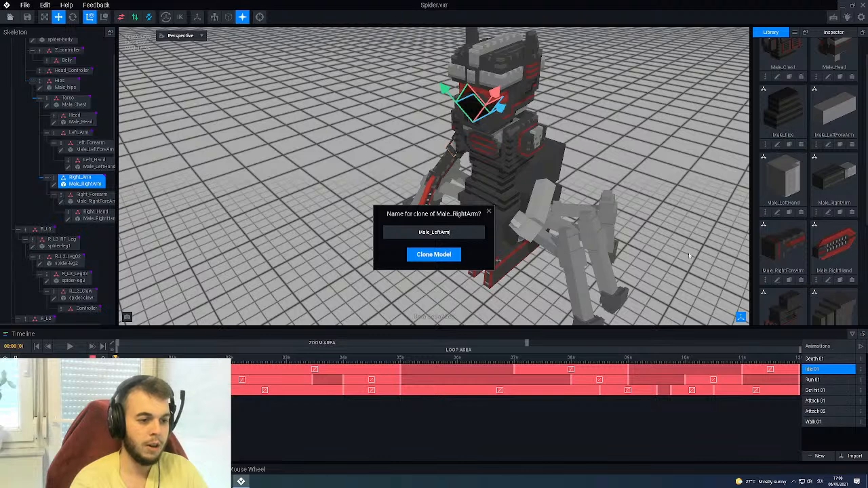
{"action": "key", "text": "Return"}
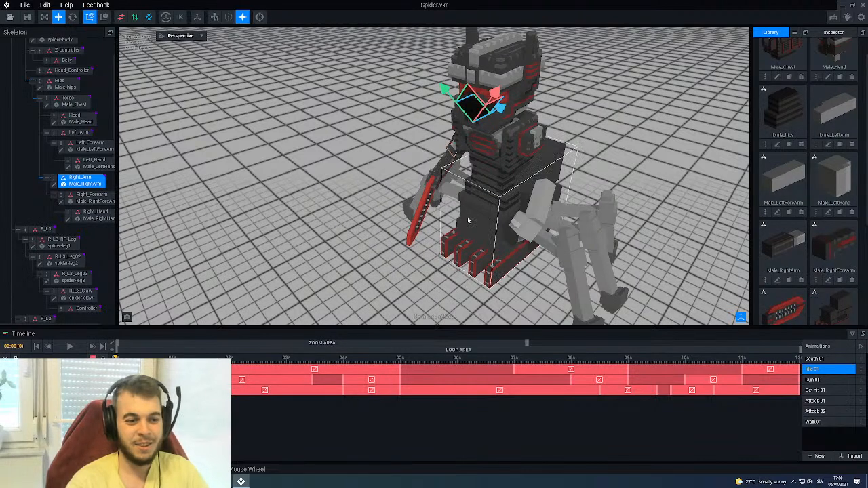
Assign the Male_LeftArm model from the library to the Left_Arm node of the skeleton.
{"action": "left_click", "coordinate": [518, 145]}
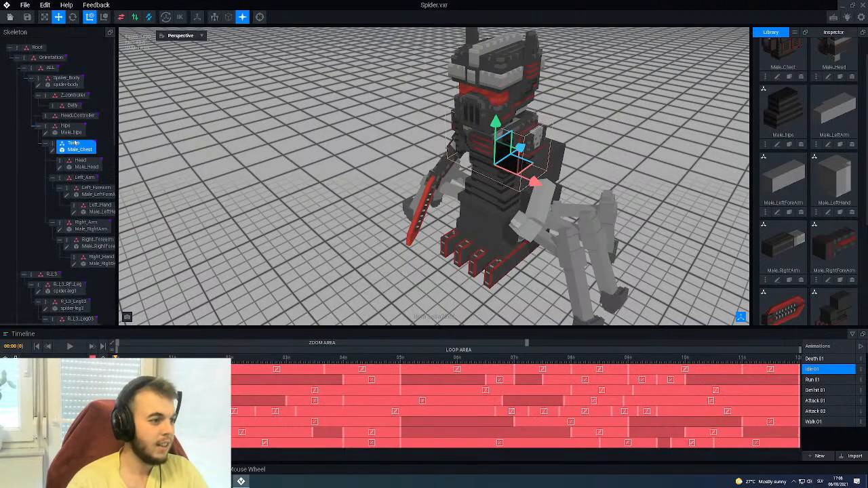
{"action": "scroll", "coordinate": [813, 190], "scroll_direction": "down", "scroll_amount": 3}
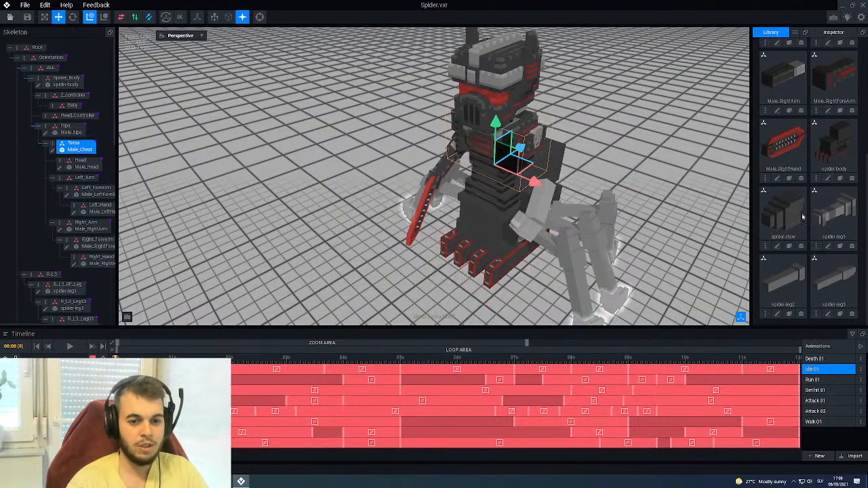
{"action": "scroll", "coordinate": [801, 217], "scroll_direction": "up", "scroll_amount": 3}
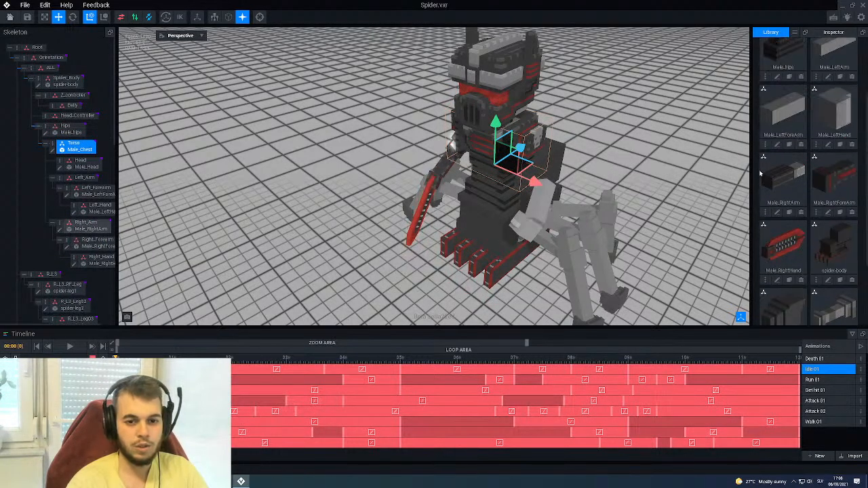
{"action": "scroll", "coordinate": [763, 177], "scroll_direction": "down", "scroll_amount": 1}
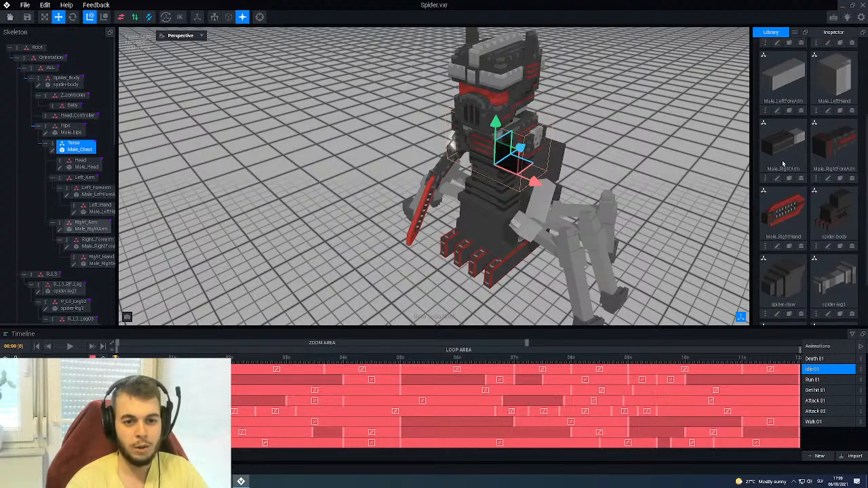
{"action": "scroll", "coordinate": [782, 166], "scroll_direction": "up", "scroll_amount": 1}
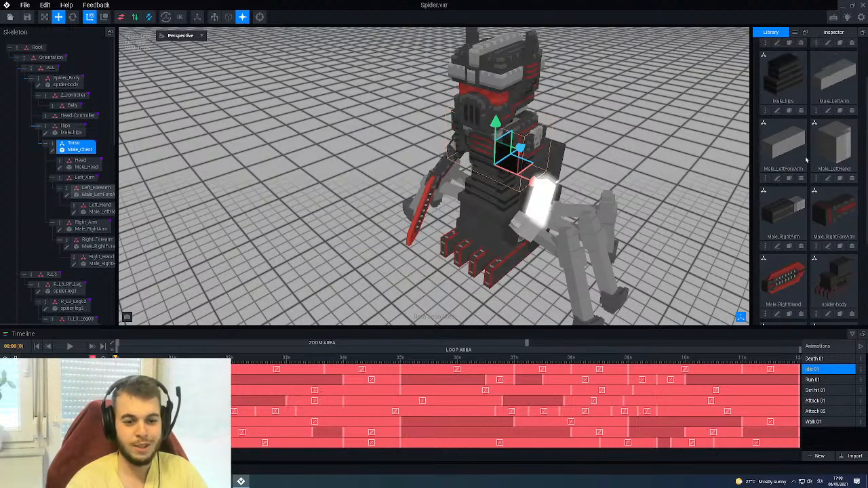
{"action": "left_click_drag", "start_coordinate": [833, 75], "coordinate": [84, 177]}
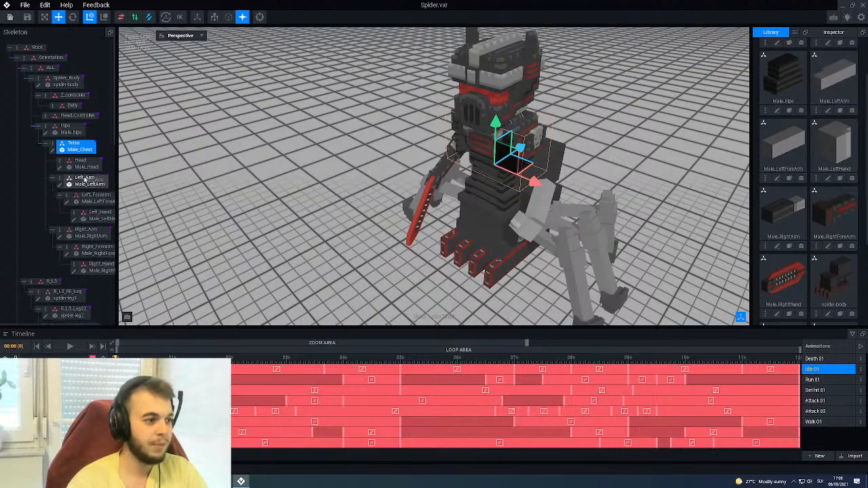
{"action": "left_click", "coordinate": [85, 180]}
Flip the Male_LeftArm voxel model along the X axis, save it and check the arm on the rigged character.
{"action": "left_click", "coordinate": [60, 185]}
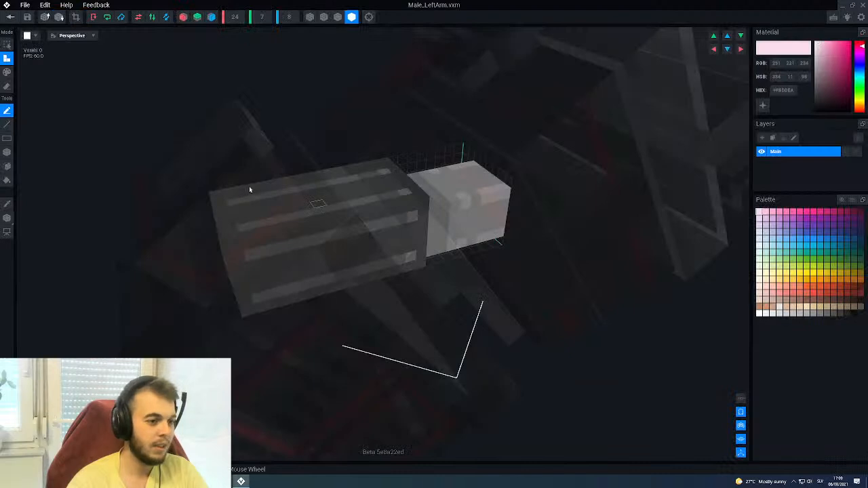
{"action": "left_click", "coordinate": [138, 18]}
{"action": "right_click_drag", "start_coordinate": [378, 245], "coordinate": [255, 190]}
{"action": "left_click", "coordinate": [11, 16]}
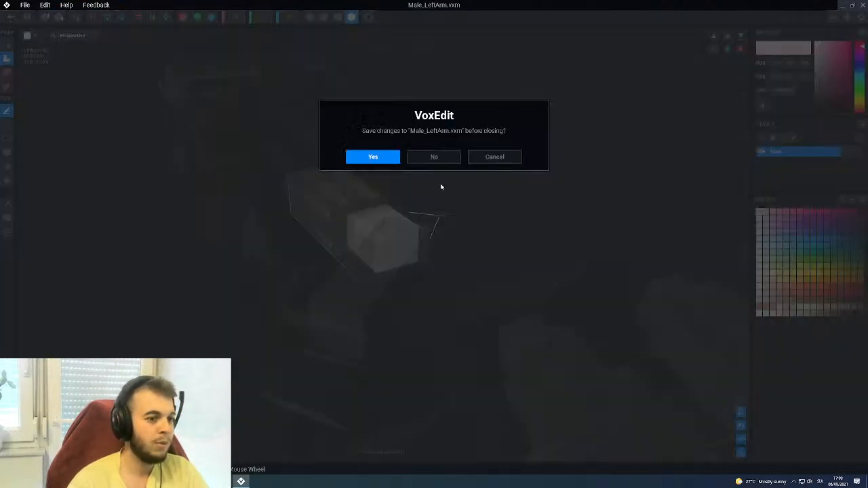
{"action": "left_click", "coordinate": [373, 156]}
{"action": "right_click_drag", "start_coordinate": [480, 111], "coordinate": [450, 101]}
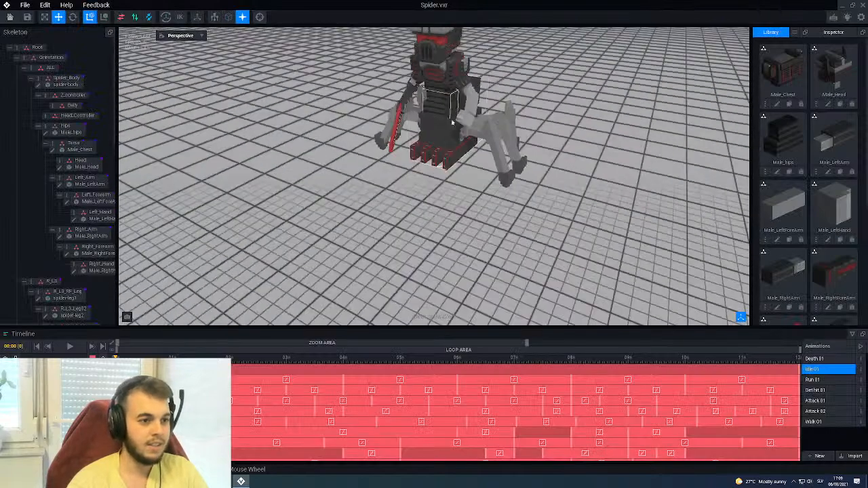
{"action": "middle_click_drag", "start_coordinate": [450, 102], "coordinate": [452, 138]}
{"action": "scroll", "coordinate": [453, 138], "scroll_direction": "up", "scroll_amount": 4}
{"action": "right_click_drag", "start_coordinate": [434, 190], "coordinate": [463, 178]}
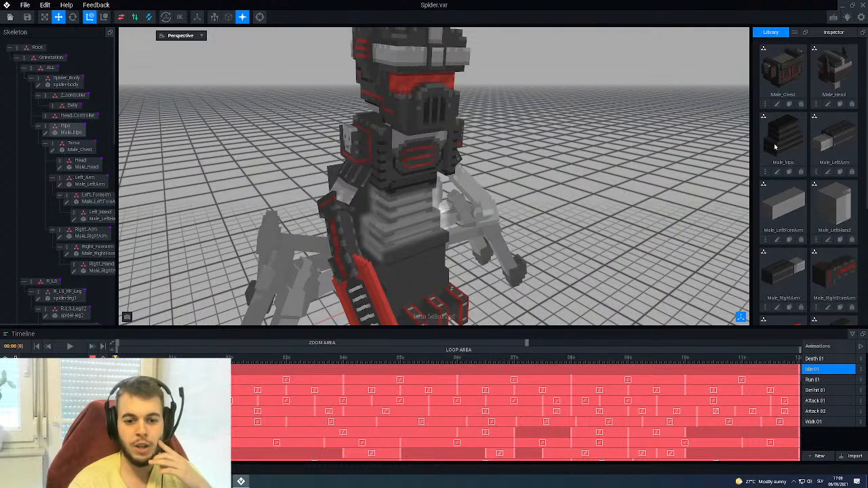
Delete the plain grey Male_LeftForeArm model from the library.
{"action": "scroll", "coordinate": [775, 146], "scroll_direction": "down", "scroll_amount": 1}
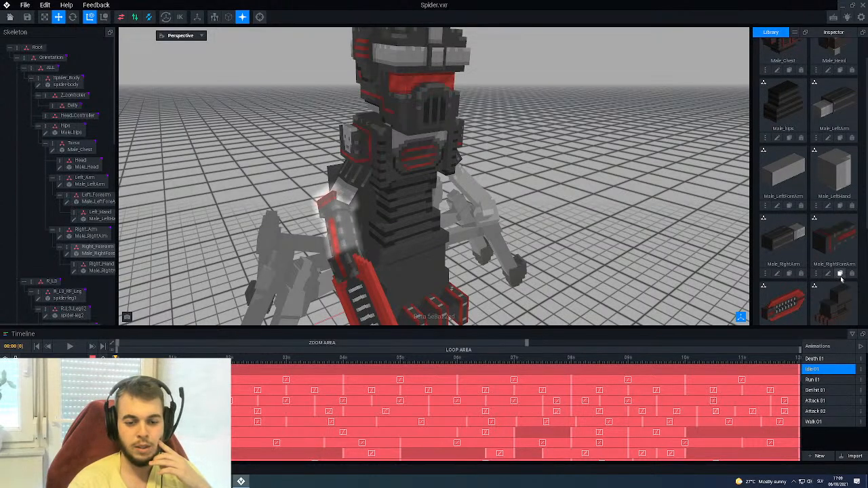
{"action": "left_click", "coordinate": [800, 206]}
{"action": "left_click", "coordinate": [416, 158]}
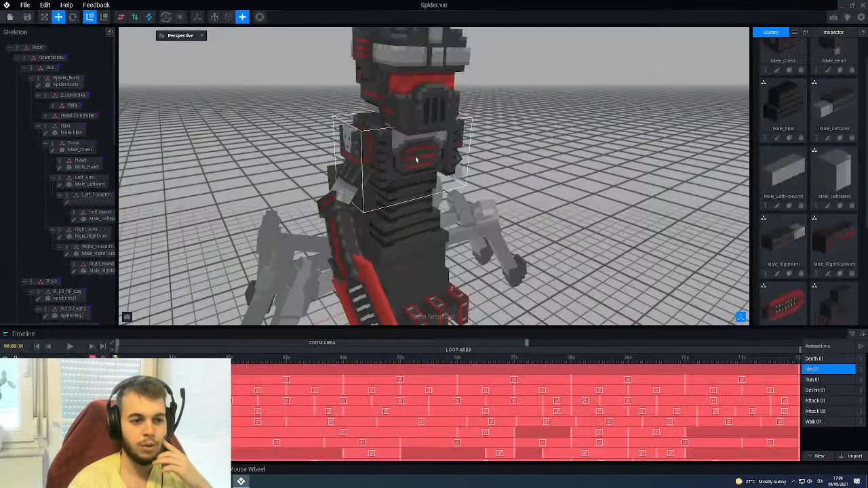
Clone the Male_RightArm model under the name Male_LeftForeArm.
{"action": "left_click", "coordinate": [840, 205]}
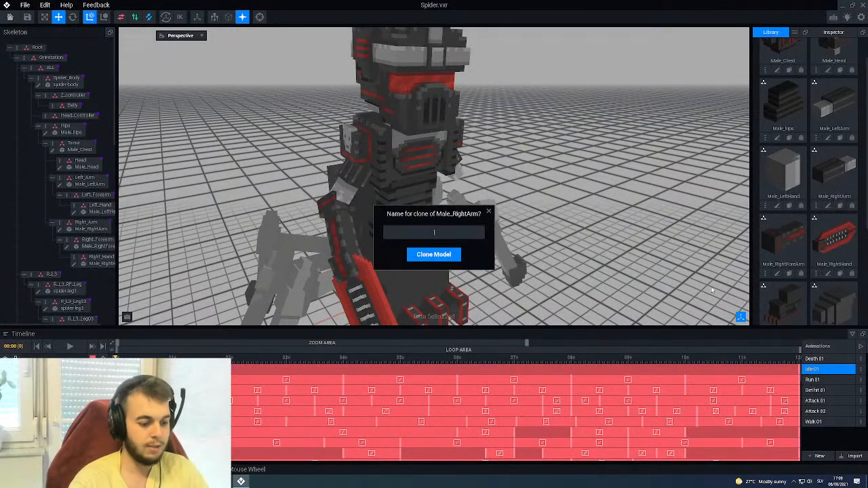
{"action": "type", "text": "Male"}
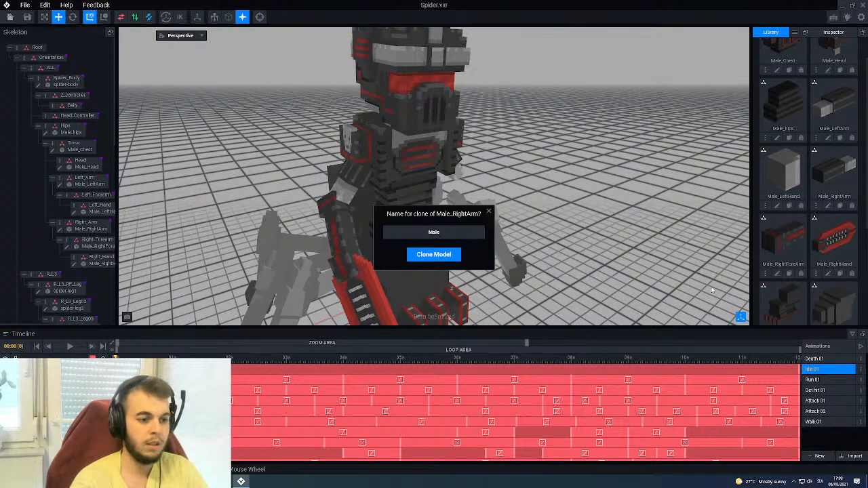
{"action": "type", "text": "_Left"}
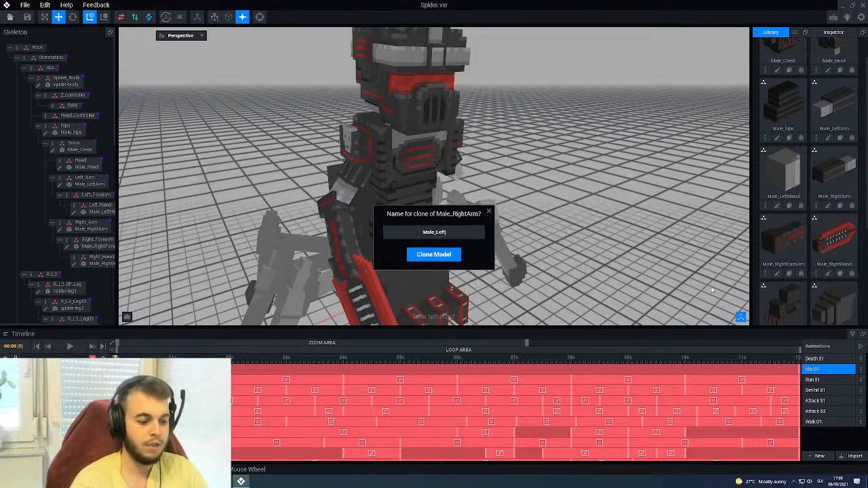
{"action": "type", "text": "Fore"}
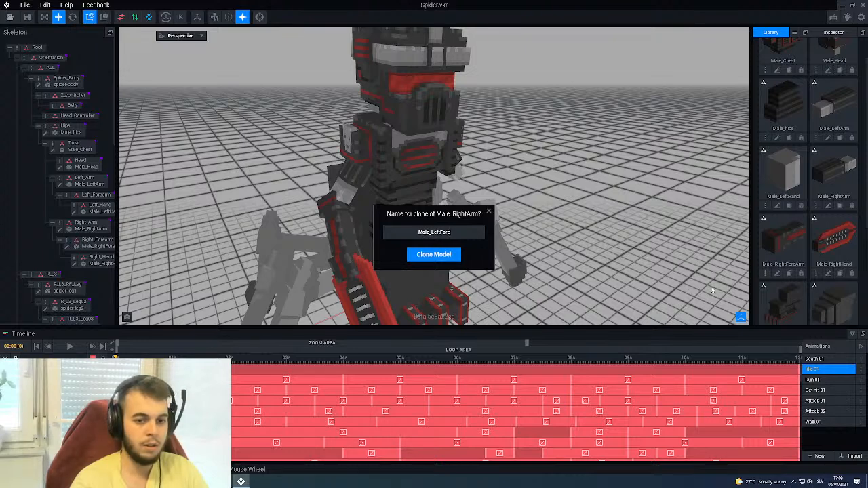
{"action": "type", "text": "Arm"}
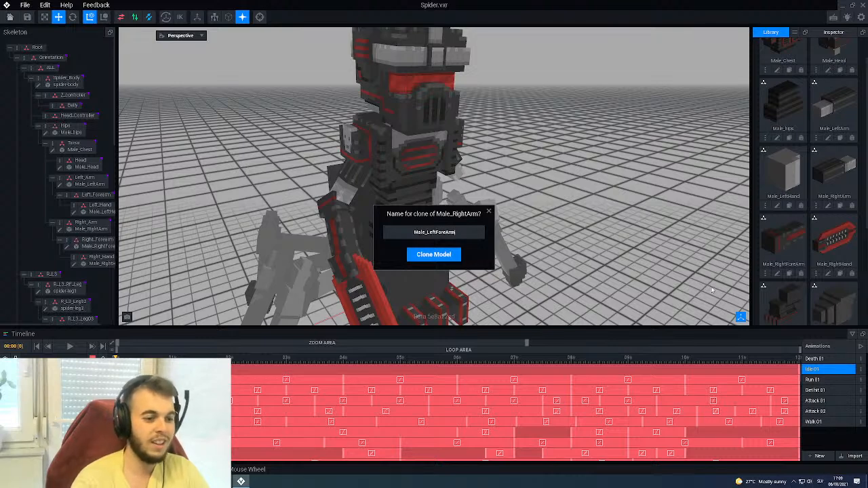
{"action": "left_click", "coordinate": [452, 255]}
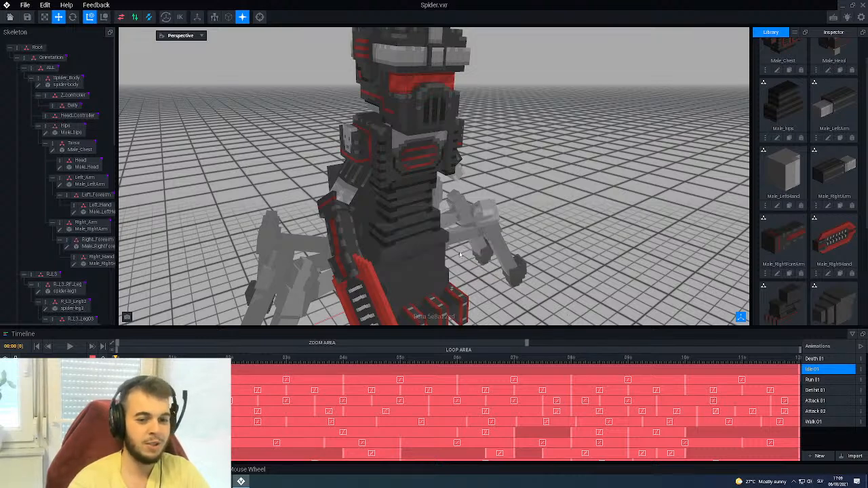
Assign the Male_LeftForeArm copy of the right arm to the Left_Forearm node of the skeleton.
{"action": "scroll", "coordinate": [793, 151], "scroll_direction": "down", "scroll_amount": 5}
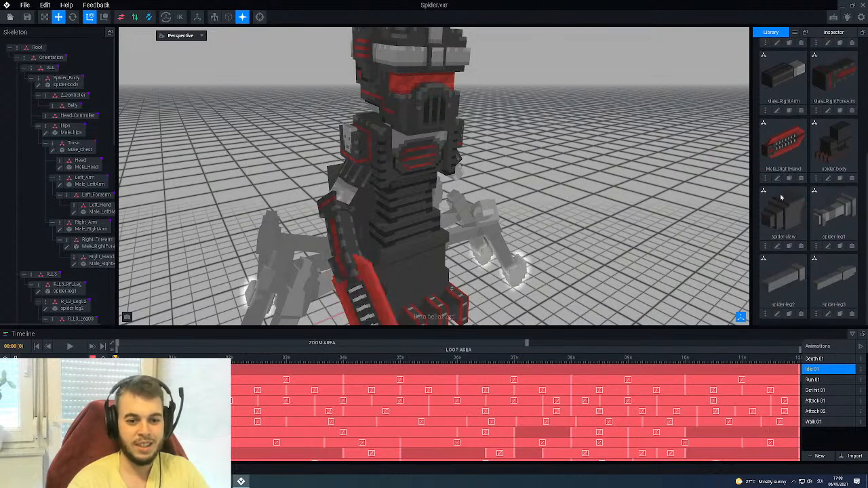
{"action": "scroll", "coordinate": [782, 197], "scroll_direction": "up", "scroll_amount": 5}
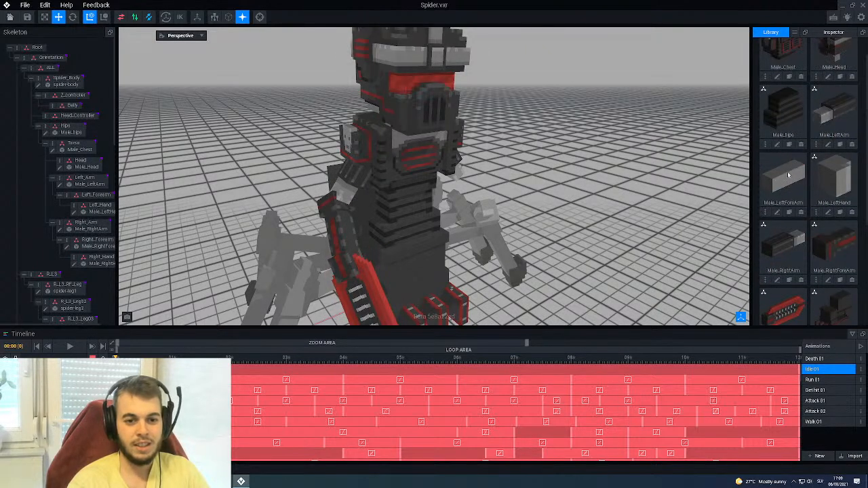
{"action": "left_click_drag", "start_coordinate": [787, 175], "coordinate": [90, 199]}
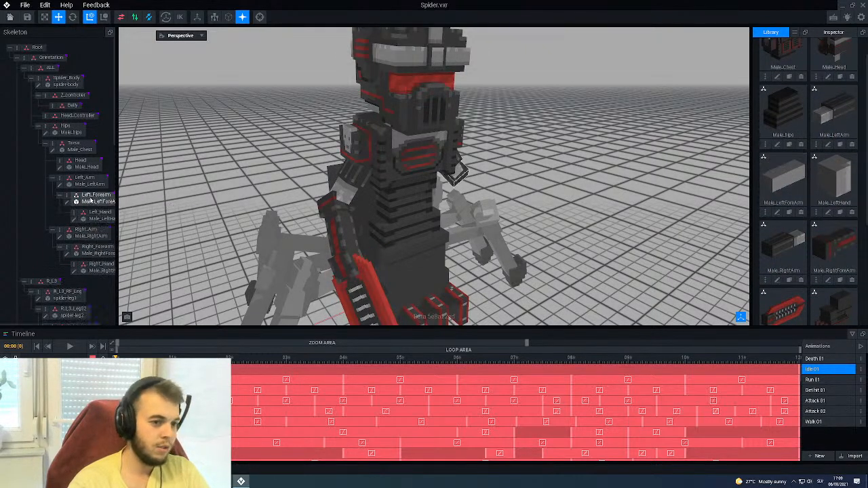
Open the Male_LeftForeArm voxel model, inspect it from several sides, and close it with its changes saved.
{"action": "left_click", "coordinate": [68, 202]}
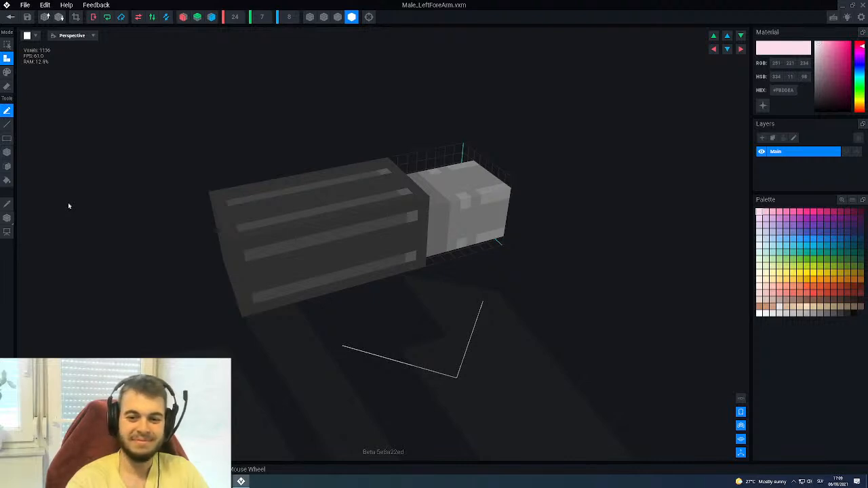
{"action": "right_click_drag", "start_coordinate": [441, 214], "coordinate": [157, 197]}
{"action": "middle_click_drag", "start_coordinate": [280, 187], "coordinate": [380, 257]}
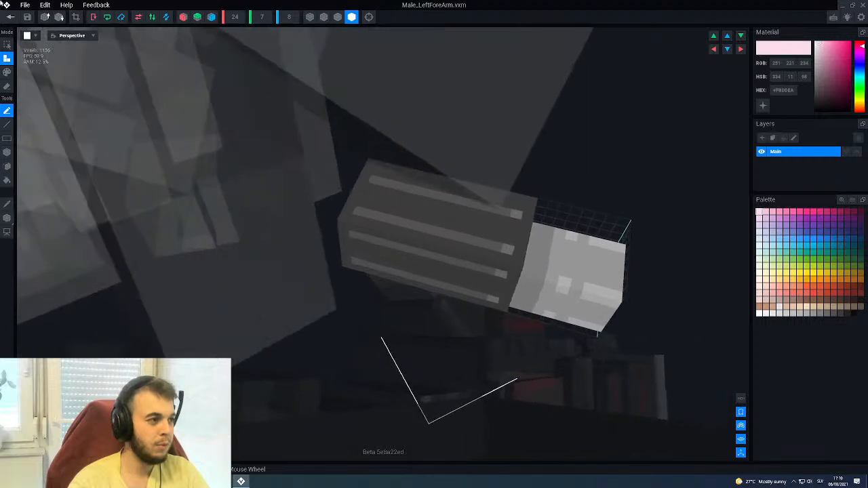
{"action": "left_click", "coordinate": [11, 18]}
{"action": "left_click", "coordinate": [373, 156]}
Check the left forearm on the rigged character and delete the wrongly cloned Male_LeftForeArm model from the library.
{"action": "right_click_drag", "start_coordinate": [442, 122], "coordinate": [423, 110]}
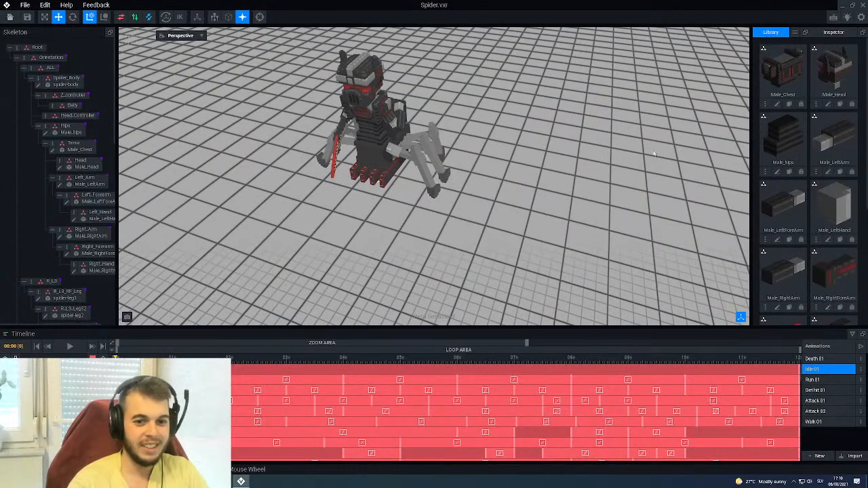
{"action": "right_click_drag", "start_coordinate": [468, 129], "coordinate": [400, 116]}
{"action": "scroll", "coordinate": [399, 117], "scroll_direction": "up", "scroll_amount": 4}
{"action": "left_click", "coordinate": [400, 116]}
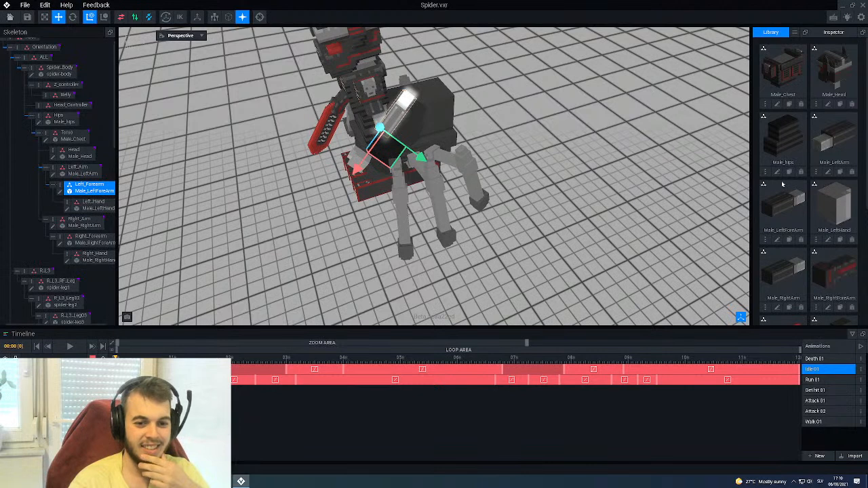
{"action": "left_click", "coordinate": [800, 239]}
{"action": "left_click", "coordinate": [400, 157]}
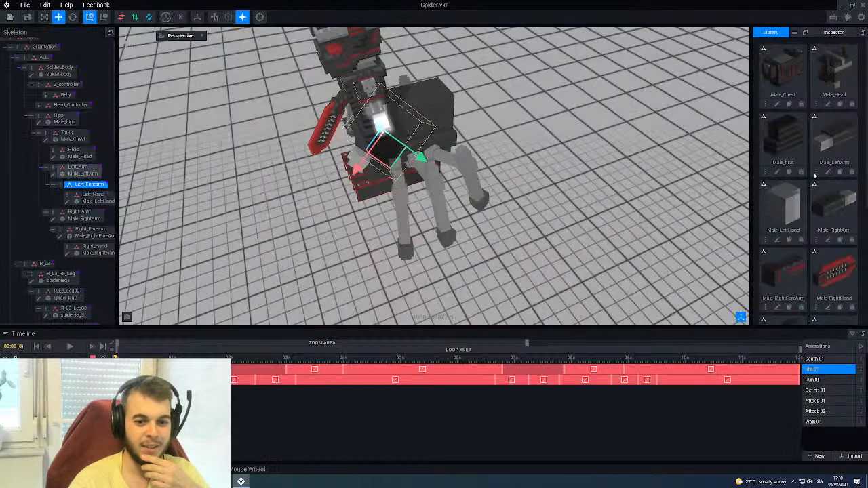
Clone the Male_RightForeArm model as Male_LeftForeArm and assign it to the Left_Forearm node of the skeleton.
{"action": "left_click", "coordinate": [789, 308]}
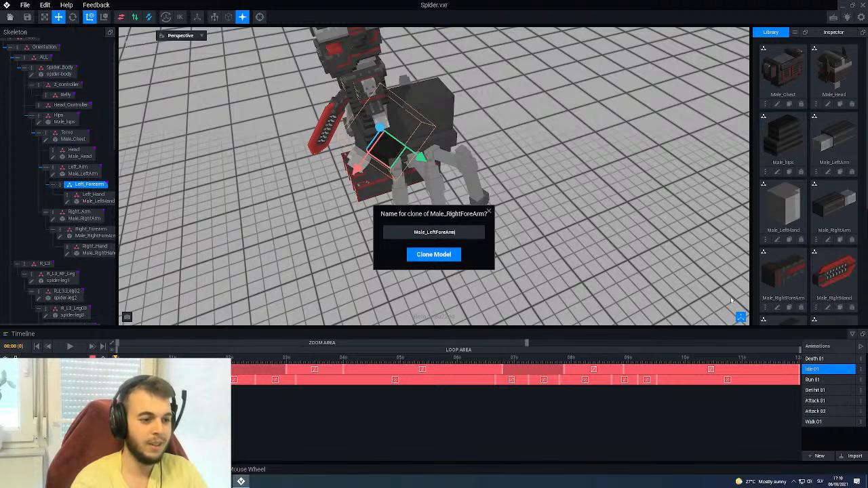
{"action": "key", "text": "Return"}
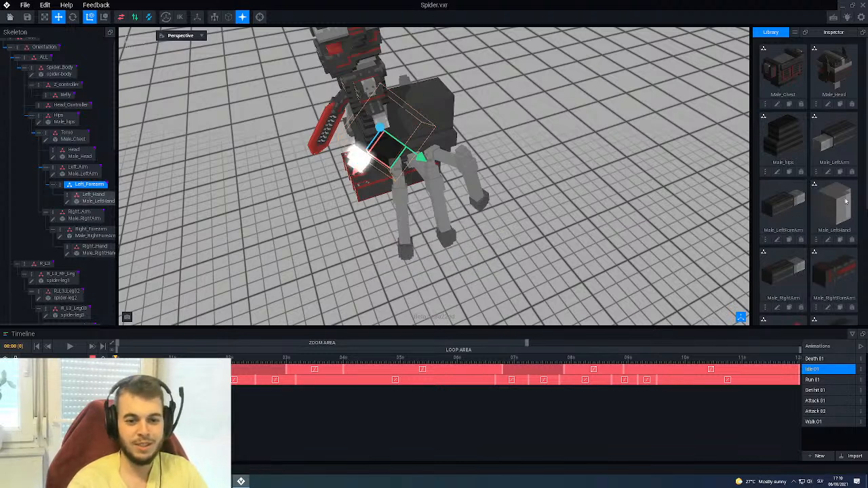
{"action": "left_click_drag", "start_coordinate": [771, 204], "coordinate": [91, 185]}
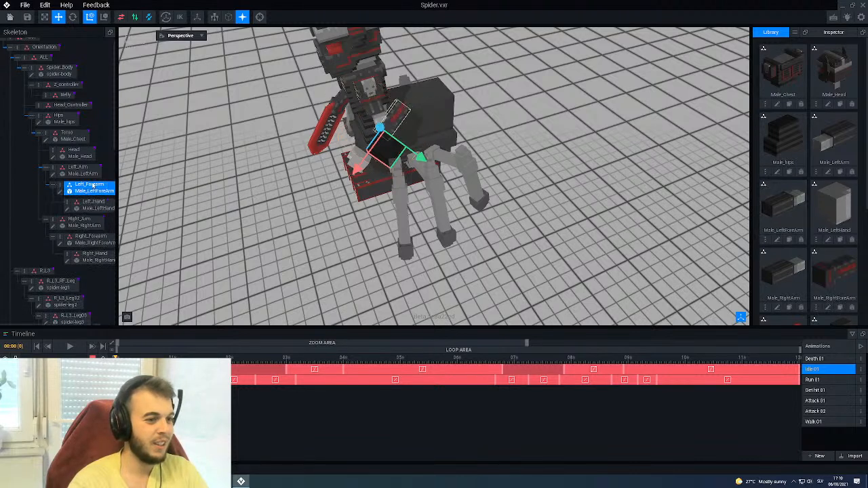
Flip the Male_LeftForeArm voxel model along the X axis, save it and check the forearm on the rigged character.
{"action": "left_click", "coordinate": [60, 193]}
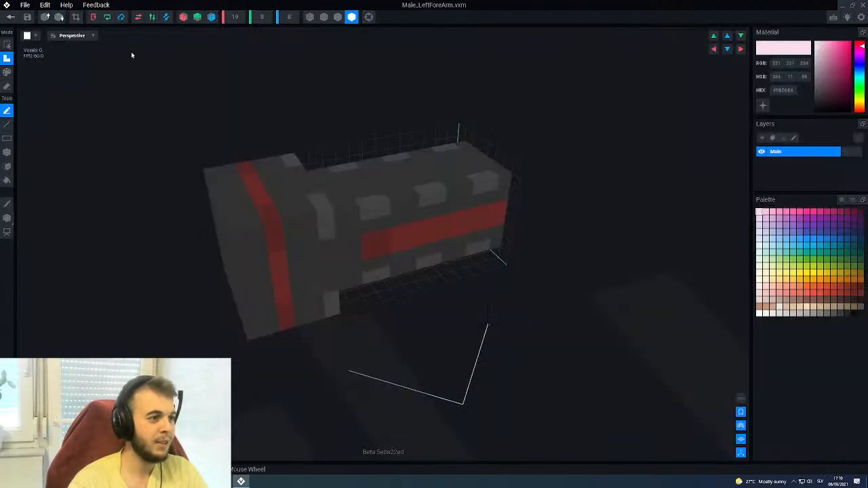
{"action": "left_click", "coordinate": [138, 17]}
{"action": "left_click", "coordinate": [10, 17]}
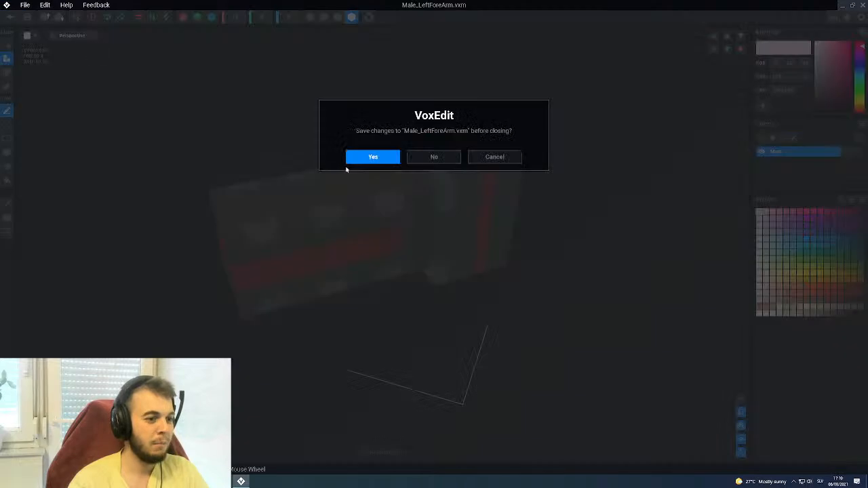
{"action": "left_click", "coordinate": [369, 156]}
{"action": "right_click_drag", "start_coordinate": [457, 100], "coordinate": [437, 182]}
{"action": "scroll", "coordinate": [438, 151], "scroll_direction": "up", "scroll_amount": 3}
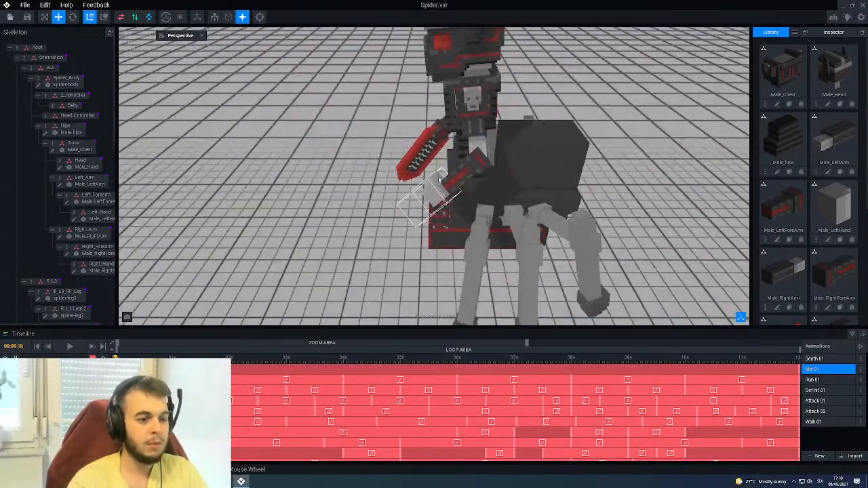
{"action": "left_click", "coordinate": [467, 184]}
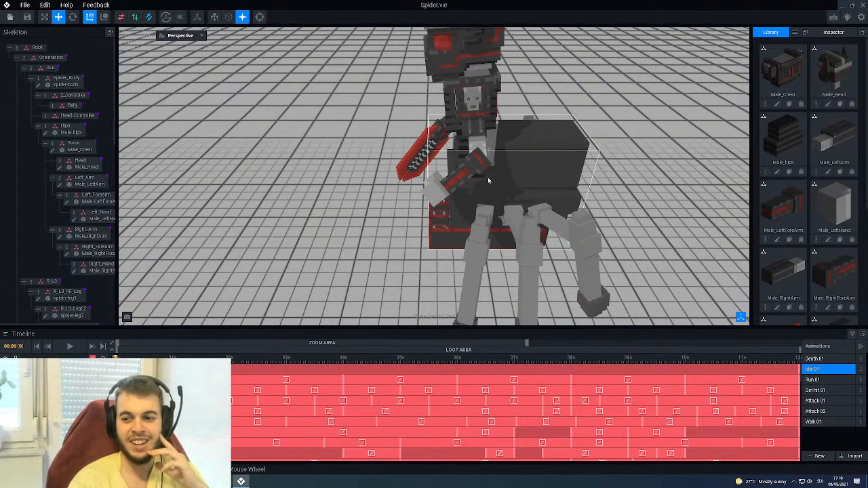
{"action": "right_click_drag", "start_coordinate": [447, 164], "coordinate": [477, 187]}
{"action": "left_click", "coordinate": [481, 178]}
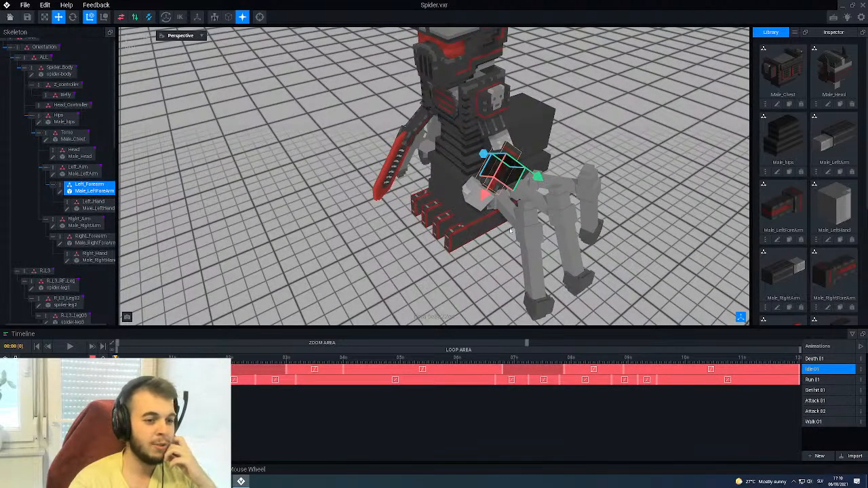
Open the voxel model of the character's Left_Hand node, Male_LeftHand, for editing.
{"action": "left_click", "coordinate": [471, 203]}
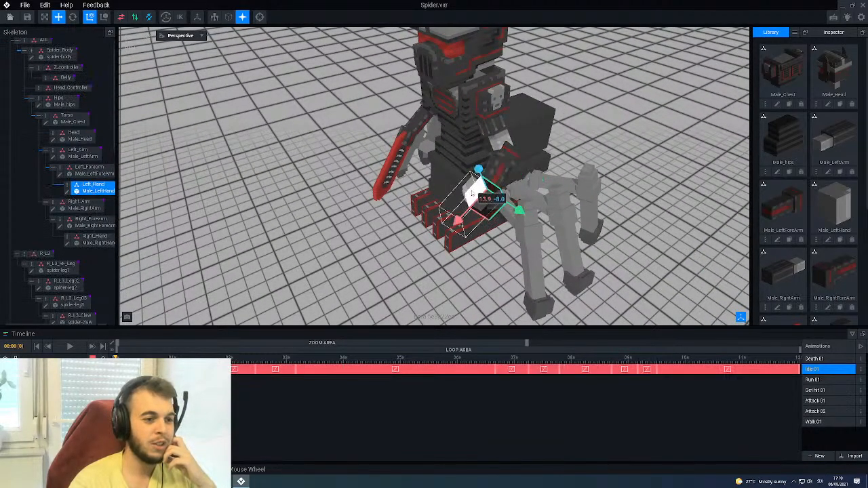
{"action": "double_click", "coordinate": [67, 192]}
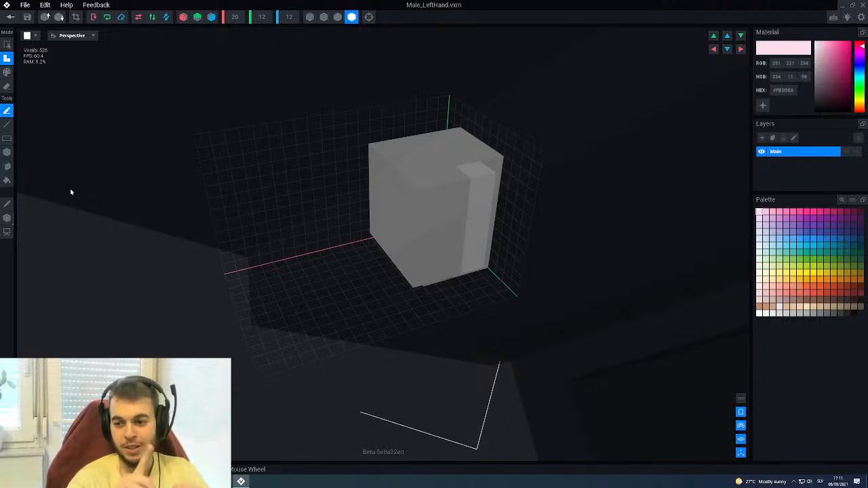
{"action": "right_click_drag", "start_coordinate": [144, 228], "coordinate": [330, 209]}
{"action": "right_click_drag", "start_coordinate": [413, 162], "coordinate": [411, 161]}
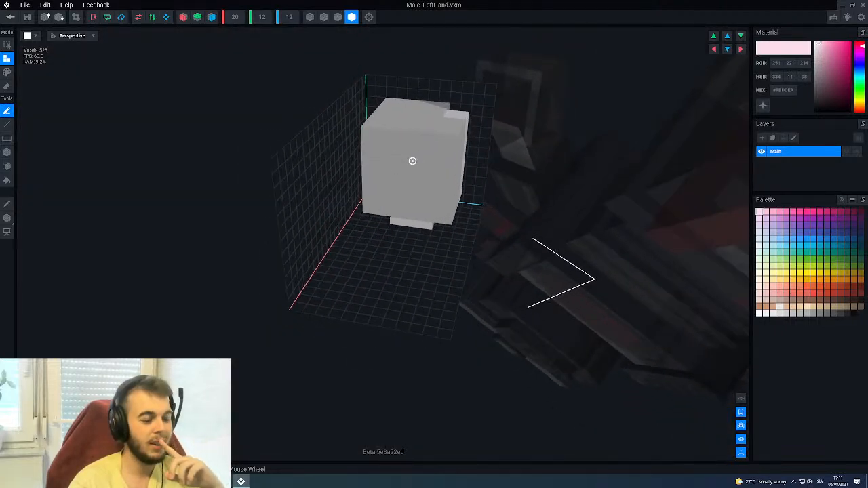
{"action": "middle_click_drag", "start_coordinate": [403, 162], "coordinate": [431, 181]}
{"action": "right_click_drag", "start_coordinate": [432, 181], "coordinate": [441, 199]}
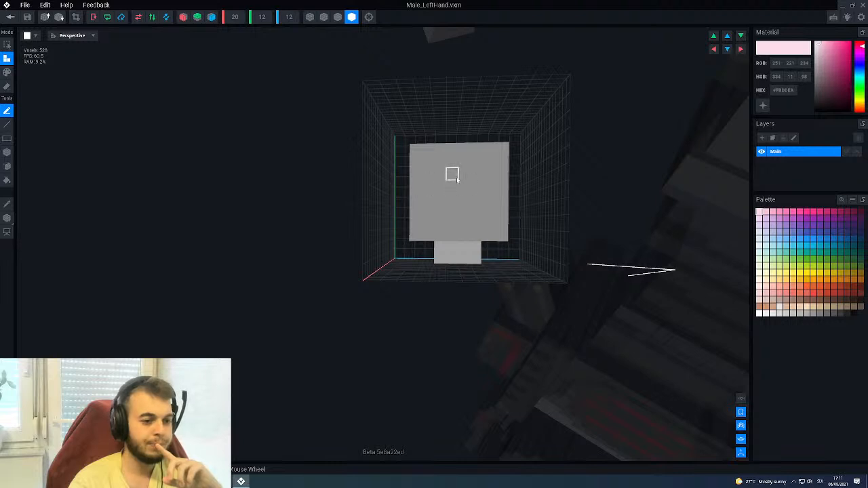
{"action": "scroll", "coordinate": [463, 198], "scroll_direction": "up", "scroll_amount": 3}
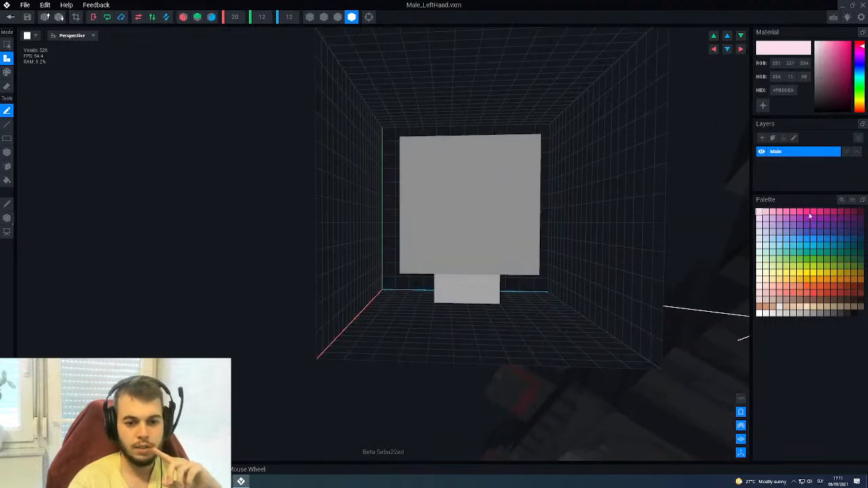
Paint a darker grey square of 3 by 3 voxels on the end face of the left hand cube.
{"action": "left_click", "coordinate": [819, 314]}
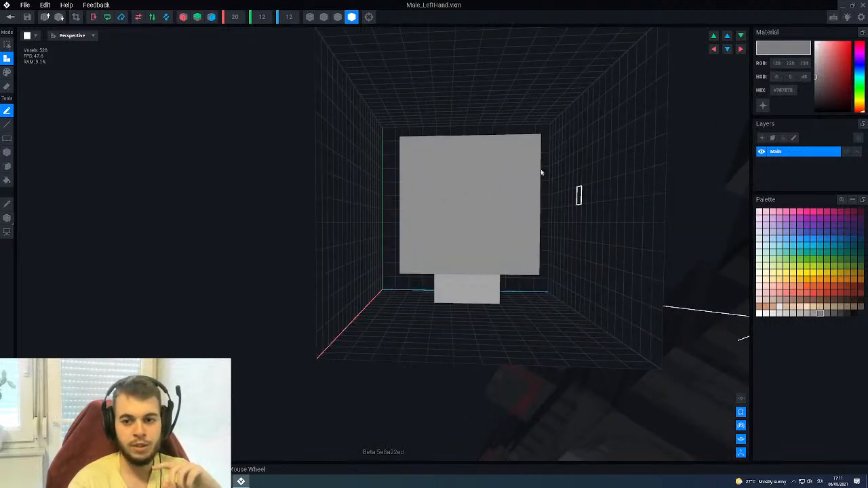
{"action": "middle_click_drag", "start_coordinate": [530, 180], "coordinate": [545, 197]}
{"action": "mouse_move", "coordinate": [440, 217]}
{"action": "right_mouse_down"}
{"action": "mouse_move", "coordinate": [431, 217]}
{"action": "mouse_move", "coordinate": [440, 219]}
{"action": "right_mouse_up"}
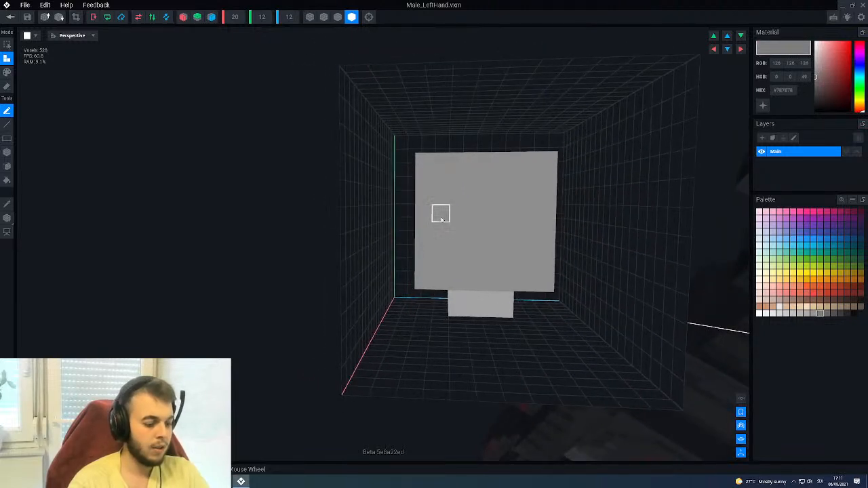
{"action": "key", "text": "3"}
{"action": "left_click_drag", "start_coordinate": [465, 235], "coordinate": [482, 216]}
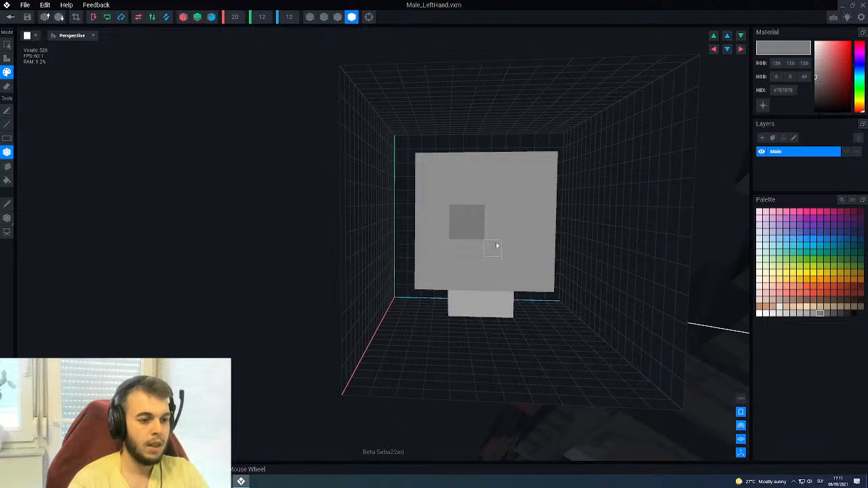
{"action": "left_click_drag", "start_coordinate": [492, 228], "coordinate": [456, 196]}
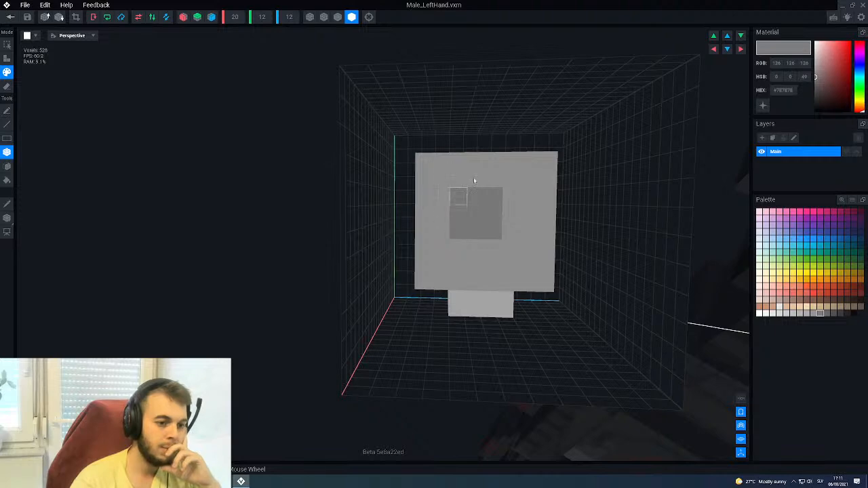
Erase the light grey voxels of the left hand cube around the painted square with the Face tool.
{"action": "right_click_drag", "start_coordinate": [486, 193], "coordinate": [487, 193]}
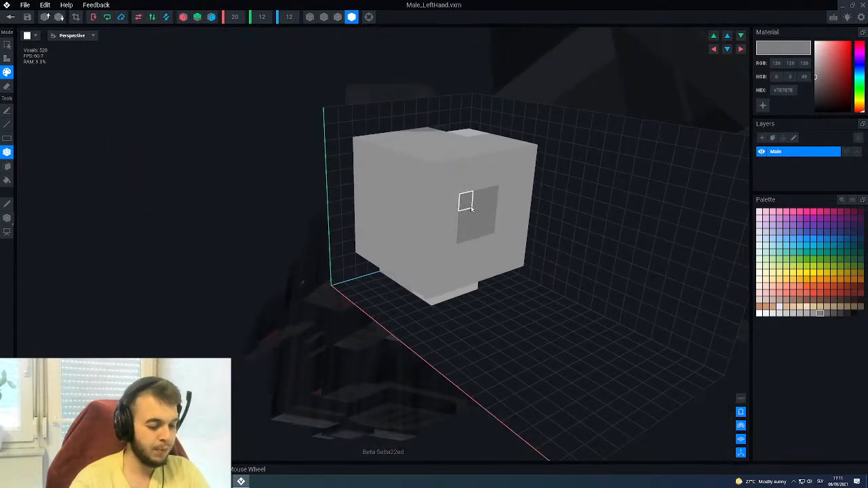
{"action": "key", "text": "e"}
{"action": "key", "text": "f"}
{"action": "left_click", "coordinate": [457, 183]}
{"action": "left_click", "coordinate": [457, 147]}
{"action": "left_click", "coordinate": [443, 274]}
Extrude the darker grey 3 by 3 voxel square into a long block along the X axis with the Face tool.
{"action": "right_click_drag", "start_coordinate": [457, 229], "coordinate": [428, 219]}
{"action": "key", "text": "a"}
{"action": "key", "text": "f"}
{"action": "left_click_drag", "start_coordinate": [428, 219], "coordinate": [369, 247]}
{"action": "right_click_drag", "start_coordinate": [391, 233], "coordinate": [429, 229]}
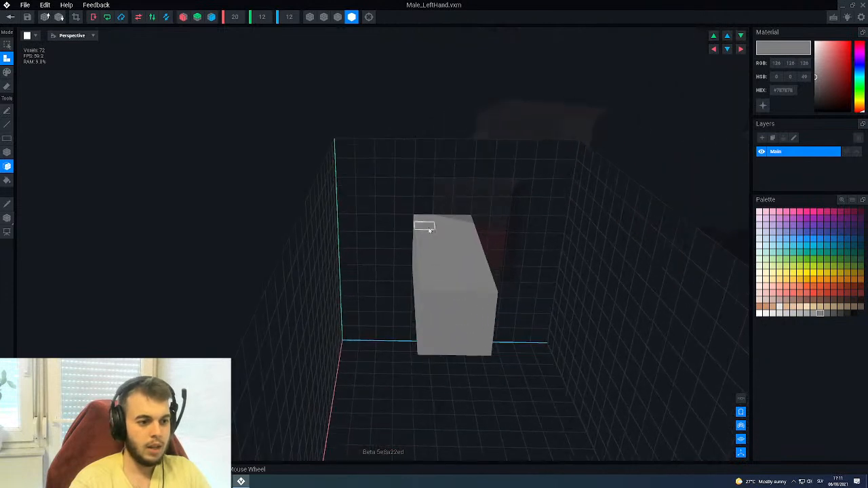
Attach dark grey #515151 voxel lines along both long top edges of the left hand block with the Line tool.
{"action": "left_click", "coordinate": [834, 315]}
{"action": "key", "text": "p"}
{"action": "key", "text": "l"}
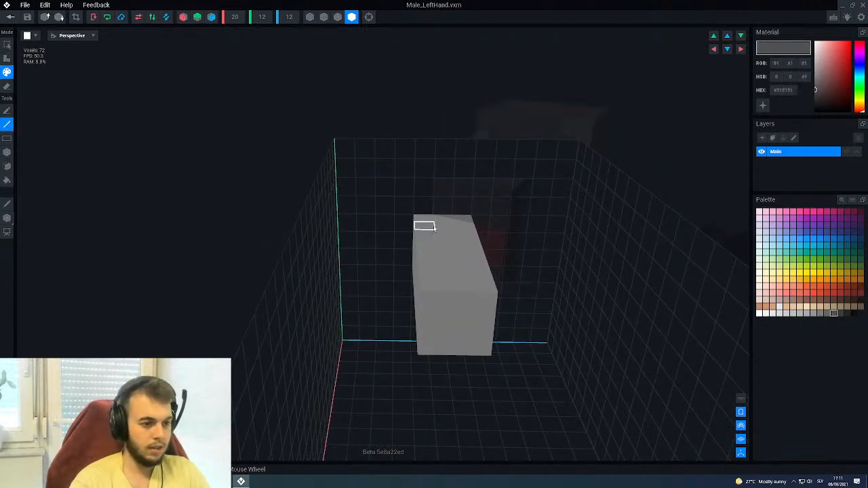
{"action": "left_click_drag", "start_coordinate": [425, 241], "coordinate": [425, 267]}
{"action": "key", "text": "a"}
{"action": "key", "text": "ctrl+z"}
{"action": "left_click_drag", "start_coordinate": [424, 211], "coordinate": [429, 285]}
{"action": "left_click_drag", "start_coordinate": [461, 206], "coordinate": [477, 285]}
Attach dark grey voxel lines along the long edges of the hand block's sides and turn on the outlined display.
{"action": "mouse_move", "coordinate": [379, 312]}
{"action": "right_mouse_down"}
{"action": "mouse_move", "coordinate": [443, 275]}
{"action": "mouse_move", "coordinate": [448, 281]}
{"action": "right_mouse_up"}
{"action": "left_click_drag", "start_coordinate": [278, 302], "coordinate": [412, 309]}
{"action": "left_click_drag", "start_coordinate": [275, 352], "coordinate": [422, 364]}
{"action": "mouse_move", "coordinate": [448, 323]}
{"action": "right_mouse_down"}
{"action": "mouse_move", "coordinate": [417, 288]}
{"action": "mouse_move", "coordinate": [465, 289]}
{"action": "mouse_move", "coordinate": [492, 300]}
{"action": "mouse_move", "coordinate": [484, 297]}
{"action": "right_mouse_up"}
{"action": "left_click_drag", "start_coordinate": [492, 280], "coordinate": [448, 308]}
{"action": "left_click", "coordinate": [337, 17]}
{"action": "right_click_drag", "start_coordinate": [450, 279], "coordinate": [462, 225]}
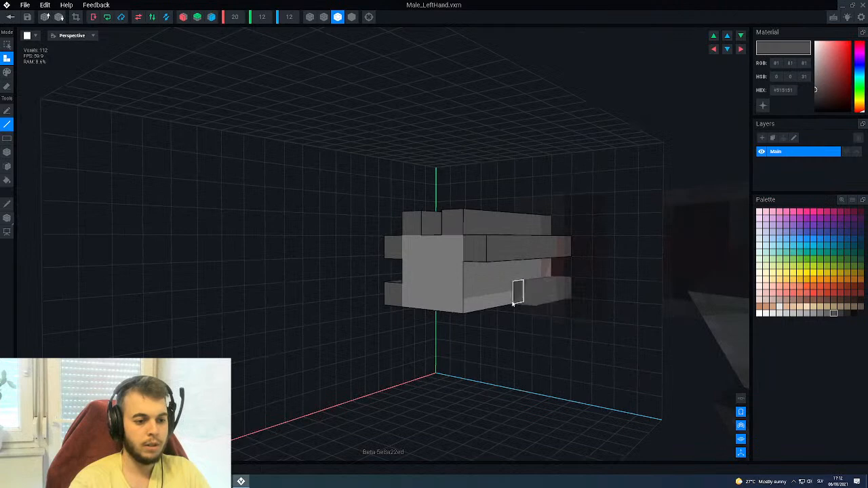
Attach dark grey voxel lines along both long edges of the hand block's underside.
{"action": "right_click_drag", "start_coordinate": [472, 306], "coordinate": [453, 261]}
{"action": "left_click_drag", "start_coordinate": [468, 413], "coordinate": [460, 321]}
{"action": "mouse_move", "coordinate": [420, 414]}
{"action": "left_mouse_down"}
{"action": "mouse_move", "coordinate": [400, 333]}
{"action": "mouse_move", "coordinate": [407, 272]}
{"action": "left_mouse_up"}
{"action": "mouse_move", "coordinate": [407, 273]}
{"action": "right_mouse_down"}
{"action": "mouse_move", "coordinate": [397, 283]}
{"action": "mouse_move", "coordinate": [385, 198]}
{"action": "right_mouse_up"}
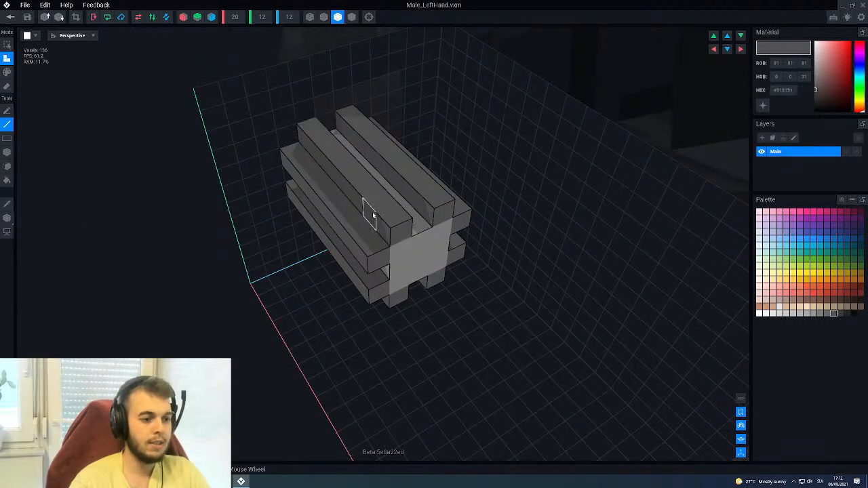
Fill the gaps between the parallel voxel lines so each long side of the hand block carries a solid dark grey plate.
{"action": "mouse_move", "coordinate": [377, 209]}
{"action": "right_mouse_down"}
{"action": "mouse_move", "coordinate": [397, 208]}
{"action": "mouse_move", "coordinate": [382, 225]}
{"action": "right_mouse_up"}
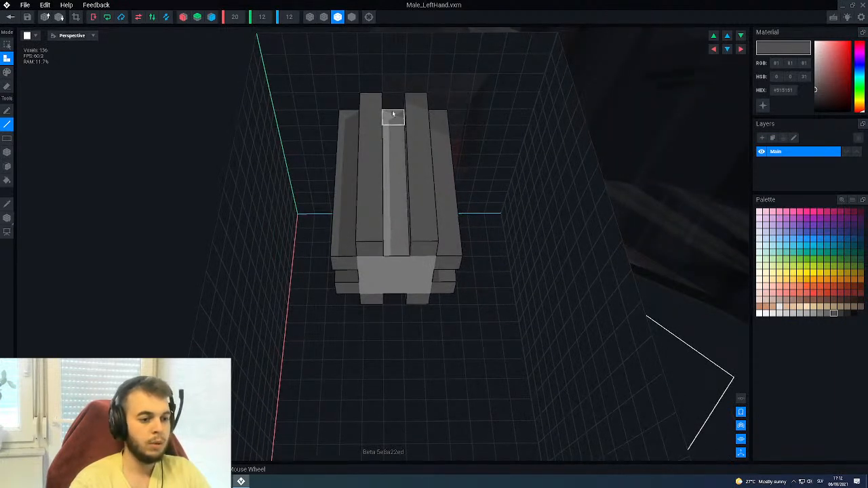
{"action": "left_click_drag", "start_coordinate": [392, 114], "coordinate": [392, 116]}
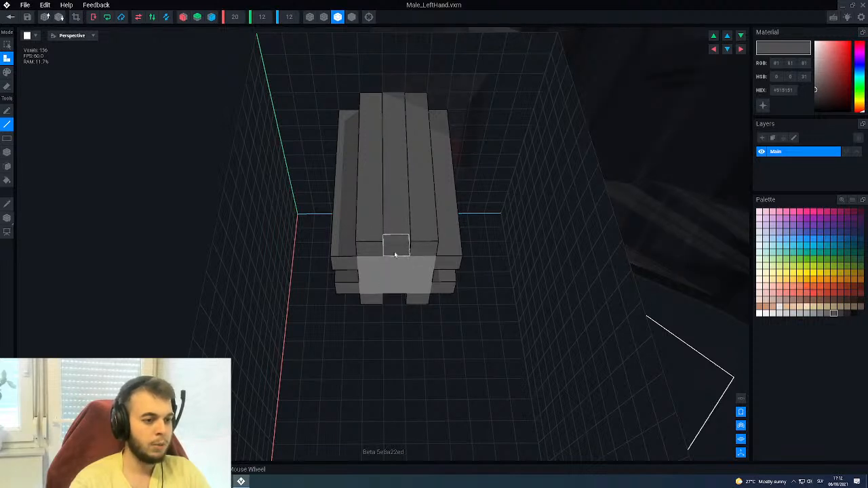
{"action": "right_click_drag", "start_coordinate": [395, 224], "coordinate": [482, 331]}
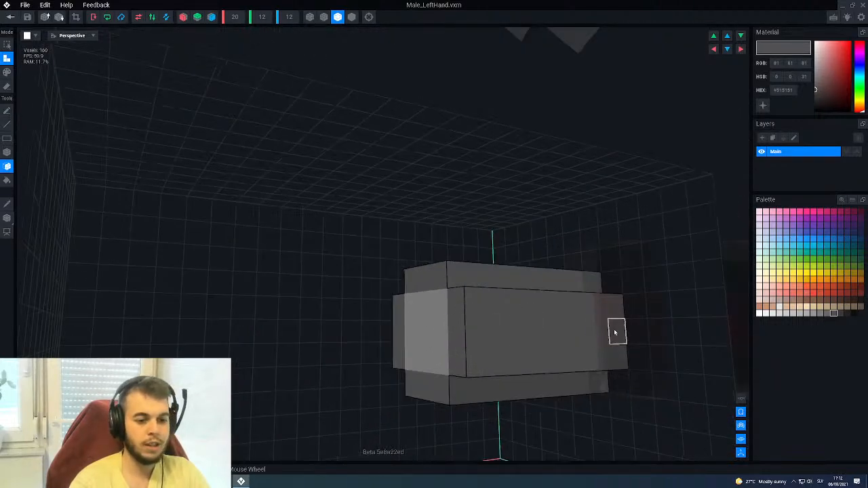
{"action": "right_click_drag", "start_coordinate": [542, 330], "coordinate": [490, 329]}
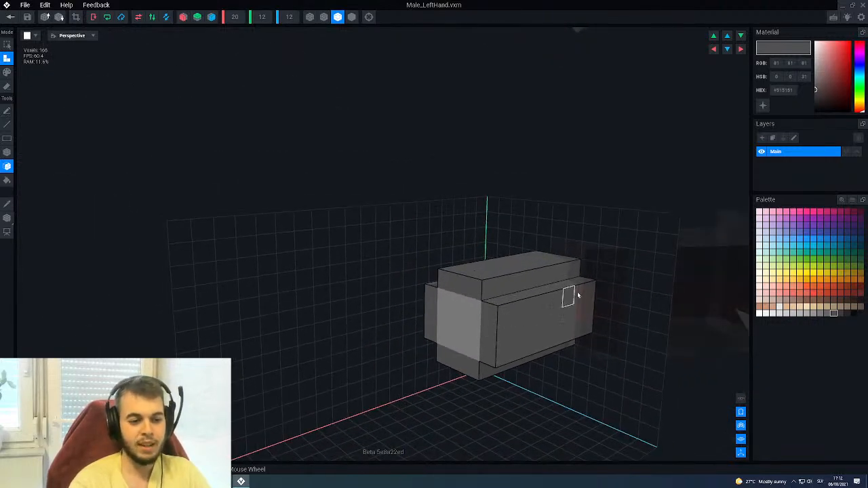
Extrude the front ends of the four outer plates by four voxels with the Face tool, leaving a hollow barrel opening.
{"action": "right_click_drag", "start_coordinate": [556, 299], "coordinate": [529, 282]}
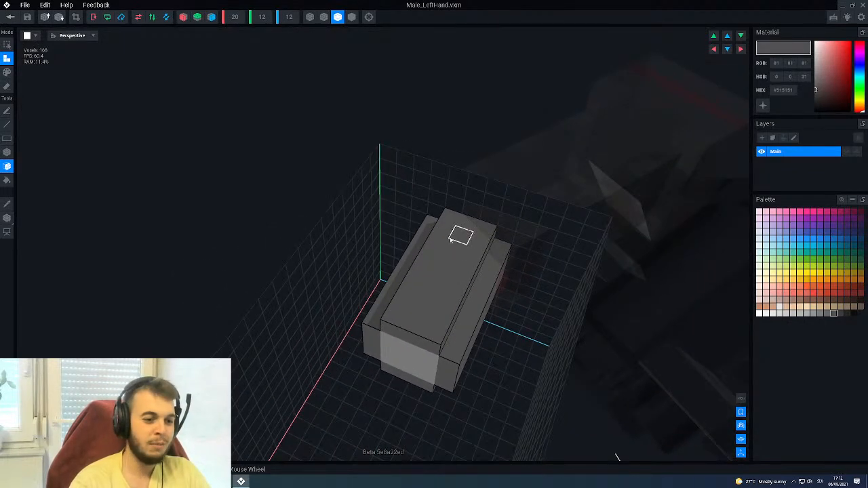
{"action": "right_click_drag", "start_coordinate": [453, 269], "coordinate": [453, 269]}
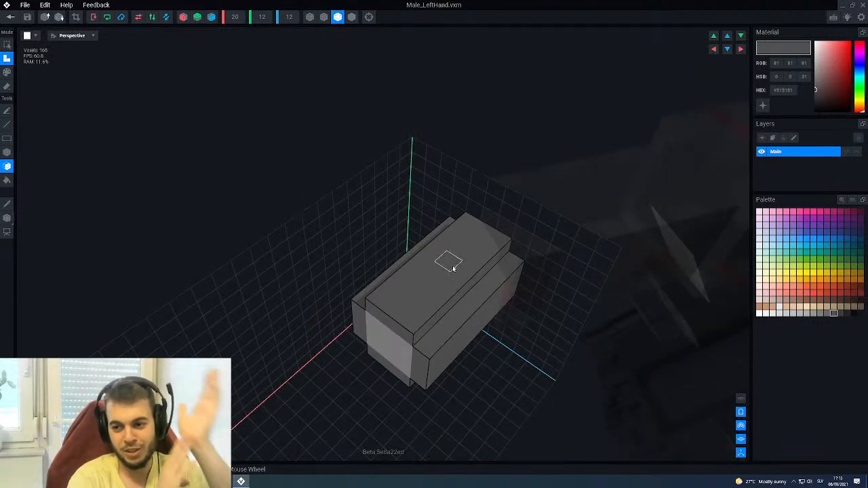
{"action": "right_click_drag", "start_coordinate": [442, 272], "coordinate": [408, 306]}
{"action": "middle_click_drag", "start_coordinate": [408, 308], "coordinate": [426, 263]}
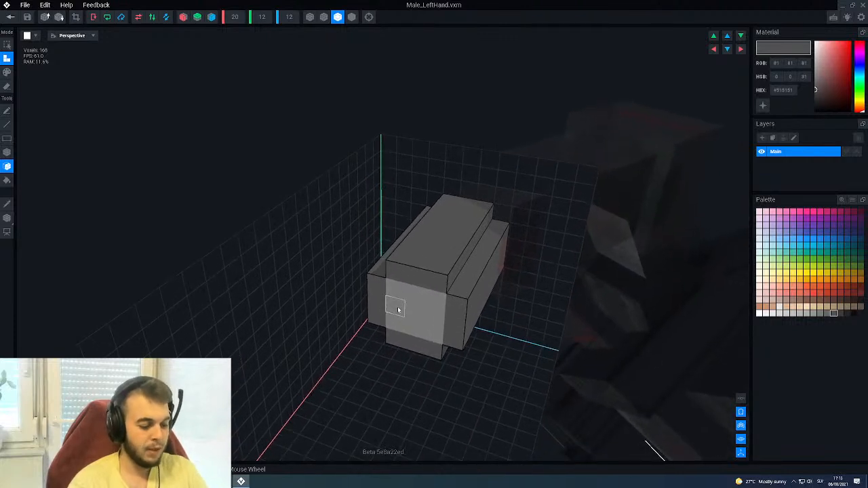
{"action": "left_click", "coordinate": [414, 278]}
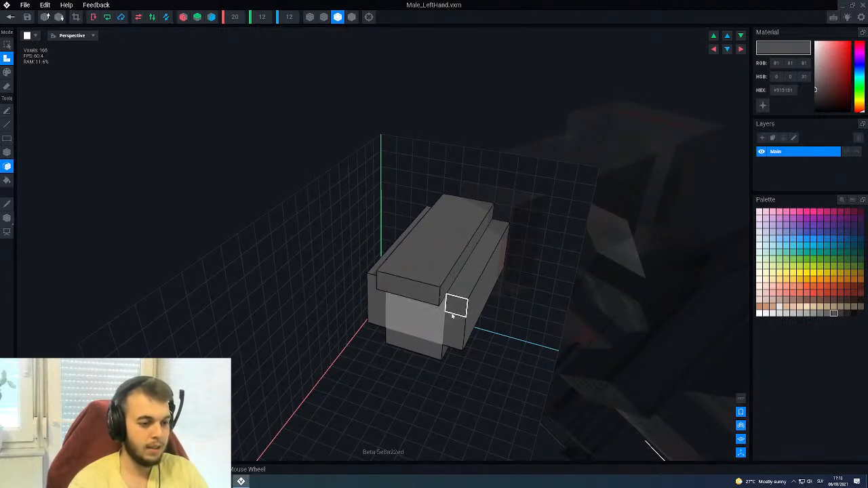
{"action": "left_click", "coordinate": [411, 347]}
{"action": "right_click_drag", "start_coordinate": [349, 325], "coordinate": [347, 300]}
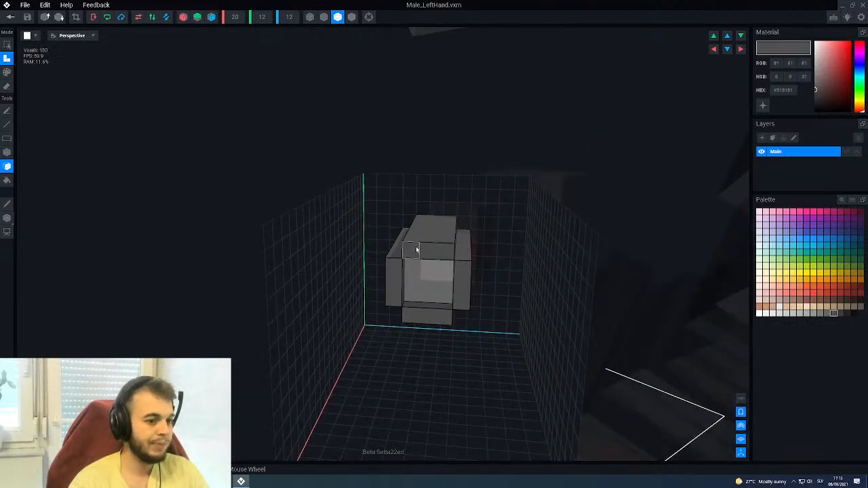
{"action": "left_click", "coordinate": [427, 315]}
{"action": "right_click_drag", "start_coordinate": [426, 315], "coordinate": [453, 306]}
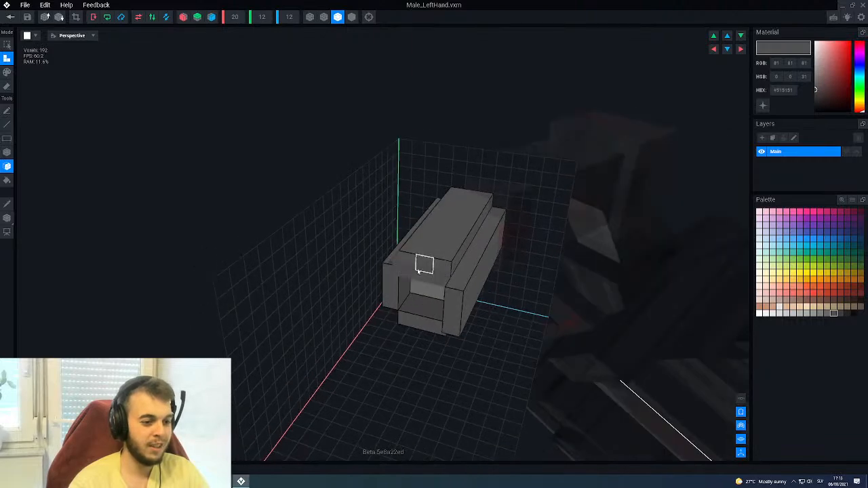
{"action": "right_click_drag", "start_coordinate": [407, 329], "coordinate": [407, 326]}
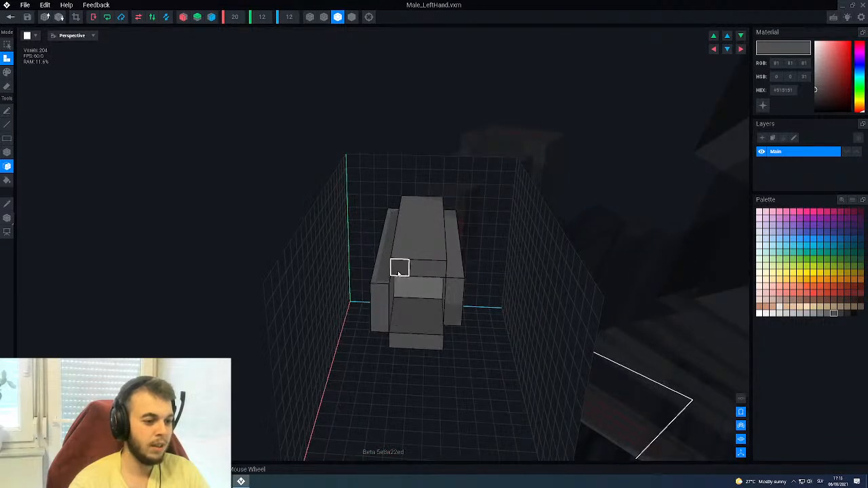
Save the changes to the left hand model and return to the Spider.vxr rig.
{"action": "scroll", "coordinate": [448, 293], "scroll_direction": "down", "scroll_amount": 3}
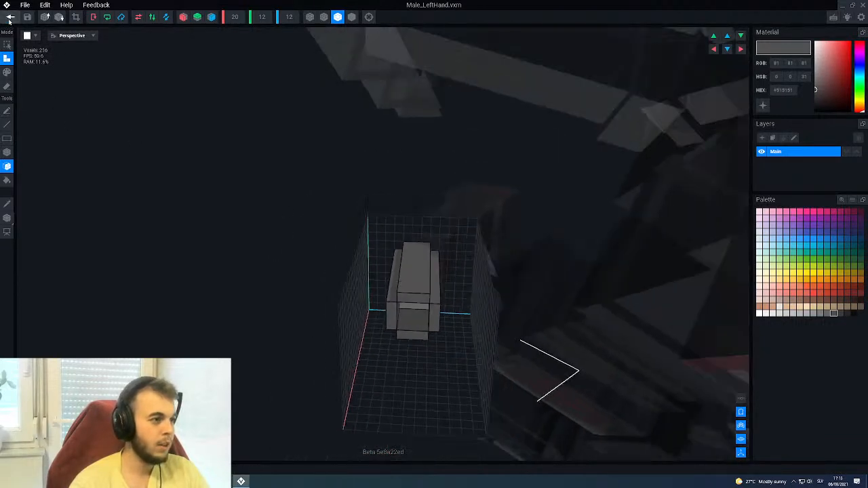
{"action": "left_click", "coordinate": [9, 19]}
{"action": "left_click", "coordinate": [374, 158]}
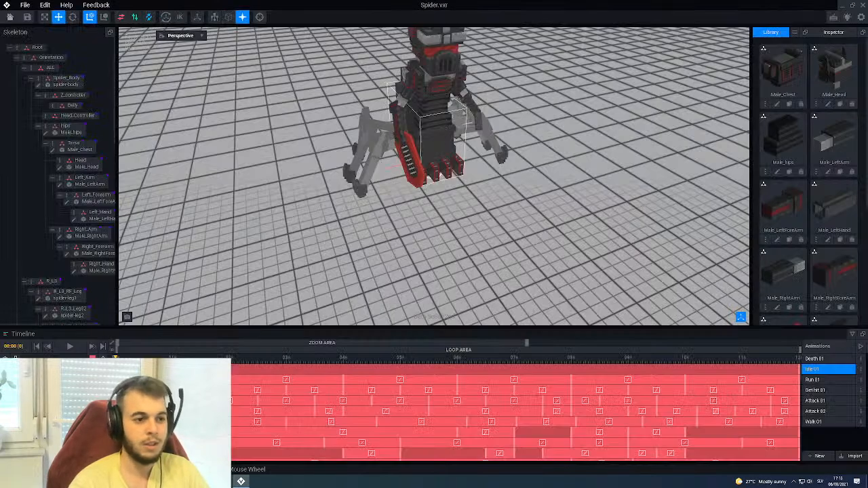
{"action": "right_click_drag", "start_coordinate": [446, 128], "coordinate": [445, 128]}
{"action": "scroll", "coordinate": [509, 209], "scroll_direction": "up", "scroll_amount": 3}
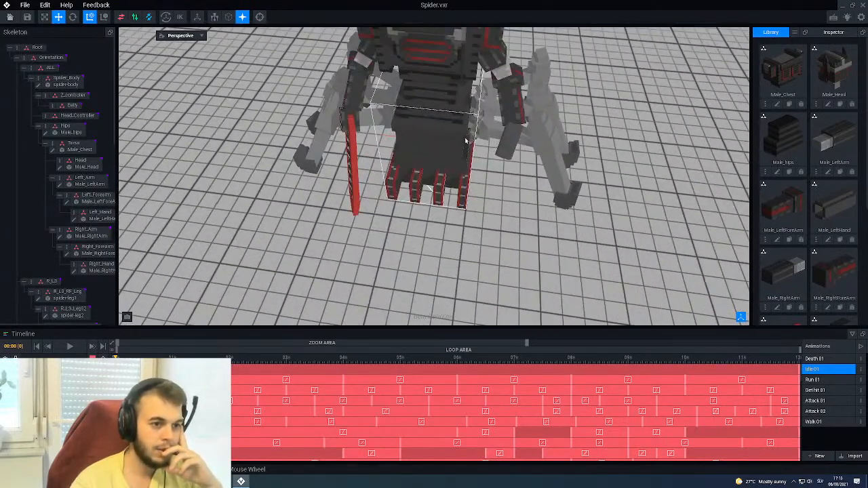
Select the Left_Hand node and delete its intermediate keyframes in the Idle 01 animation.
{"action": "left_click", "coordinate": [514, 140]}
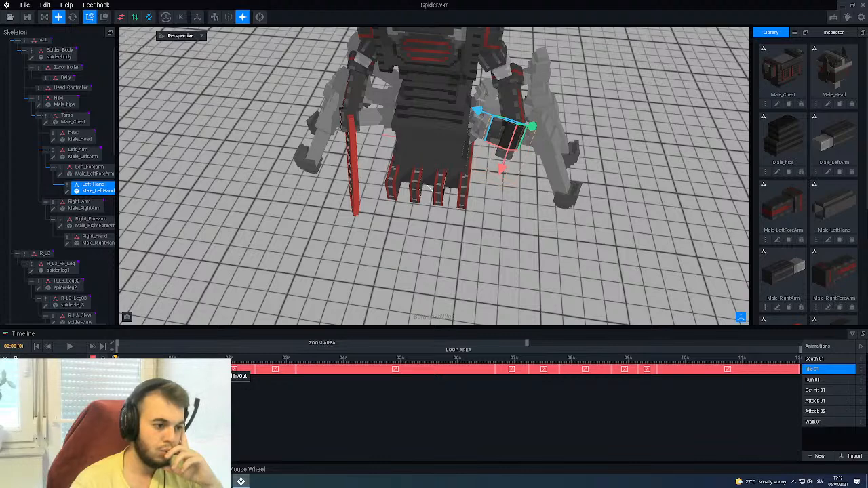
{"action": "left_click", "coordinate": [258, 369]}
{"action": "key", "text": "Delete"}
{"action": "left_click", "coordinate": [296, 373]}
{"action": "key", "text": "Delete"}
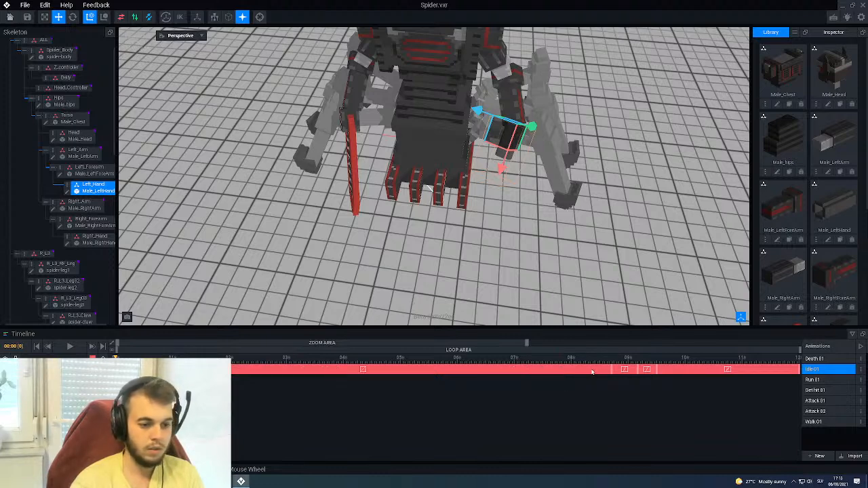
{"action": "left_click", "coordinate": [656, 371]}
{"action": "key", "text": "Delete"}
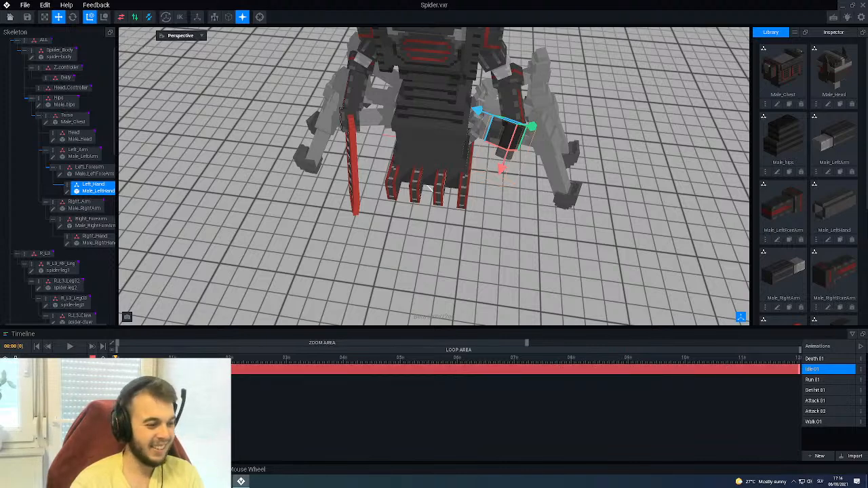
Reset the Left_Hand node's rotation at both the start and the end, 12:00, of the Idle 01 animation.
{"action": "left_click", "coordinate": [830, 34]}
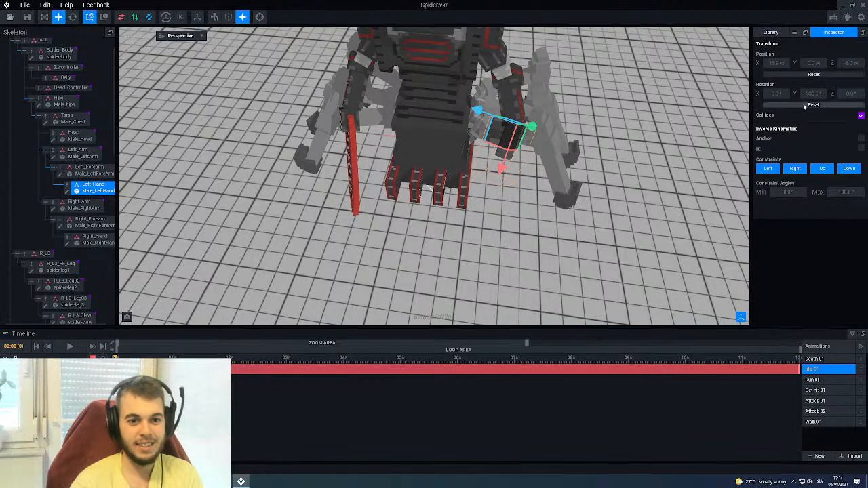
{"action": "left_click", "coordinate": [804, 106]}
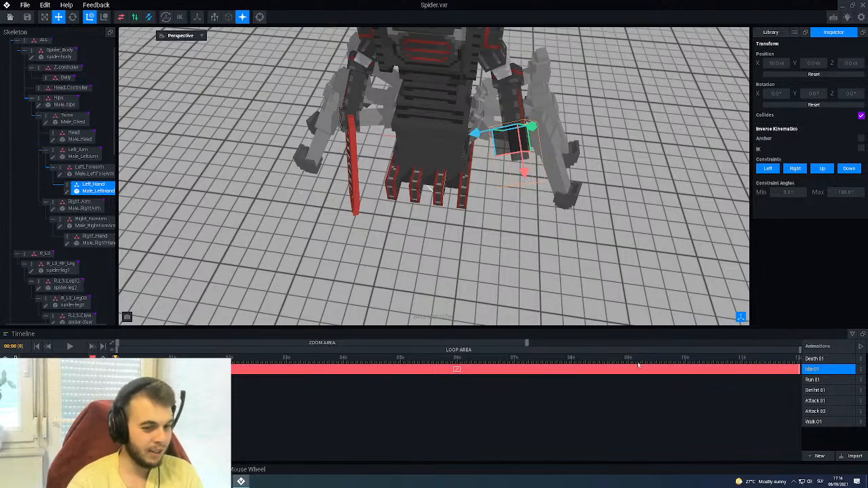
{"action": "left_click", "coordinate": [799, 357]}
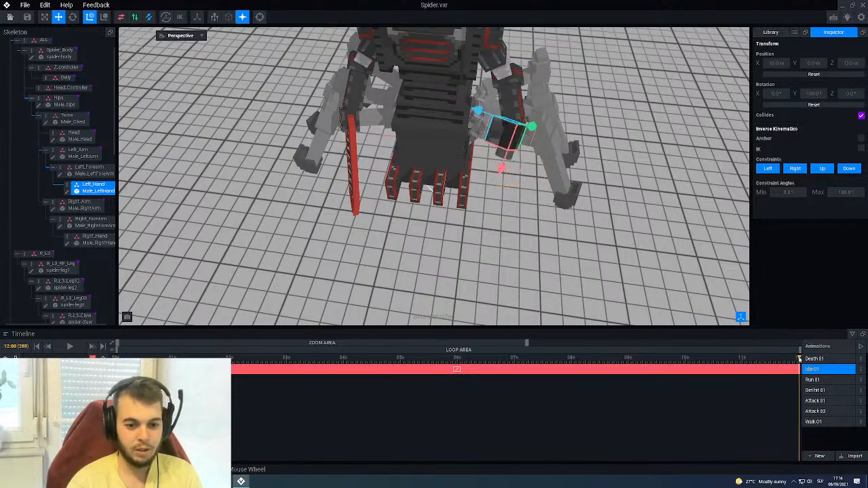
{"action": "left_click", "coordinate": [805, 105]}
Play the Idle 01 animation and examine the left hand's alignment with the forearm.
{"action": "right_click_drag", "start_coordinate": [576, 236], "coordinate": [475, 178]}
{"action": "left_click", "coordinate": [375, 211]}
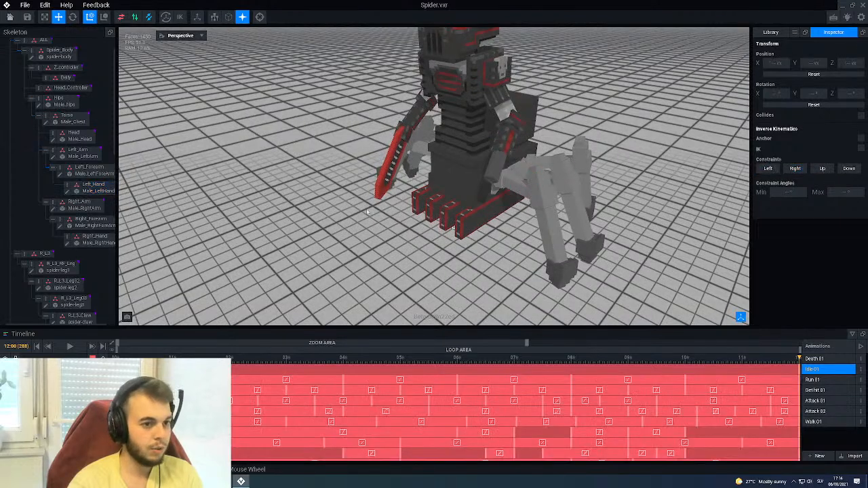
{"action": "left_click", "coordinate": [69, 346]}
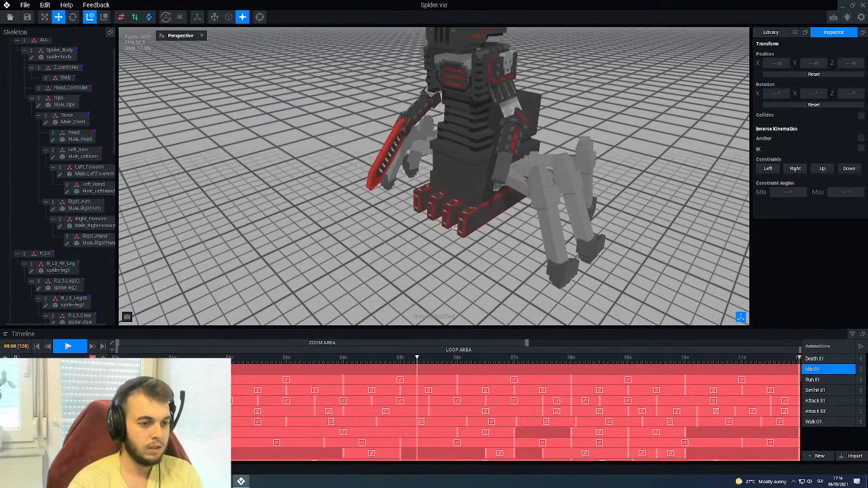
{"action": "left_click", "coordinate": [69, 346]}
{"action": "scroll", "coordinate": [566, 189], "scroll_direction": "up", "scroll_amount": 5}
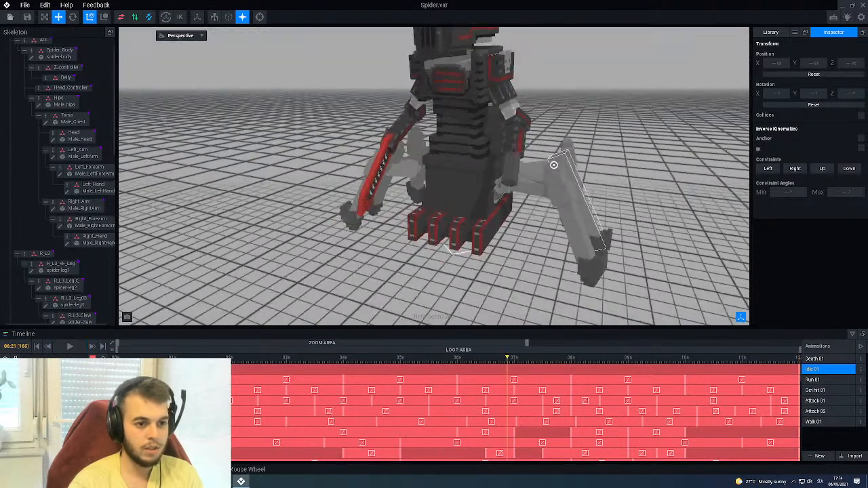
{"action": "right_click_drag", "start_coordinate": [566, 189], "coordinate": [540, 162]}
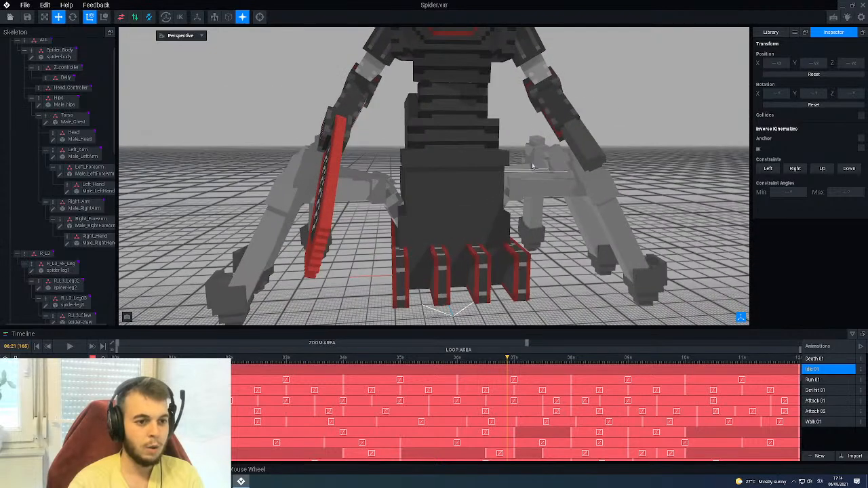
Open Male_LeftHand for editing and crop its volume to fit the voxels.
{"action": "left_click", "coordinate": [571, 140]}
{"action": "left_click", "coordinate": [66, 194]}
{"action": "mouse_move", "coordinate": [473, 172]}
{"action": "right_mouse_down"}
{"action": "mouse_move", "coordinate": [476, 190]}
{"action": "mouse_move", "coordinate": [439, 193]}
{"action": "right_mouse_up"}
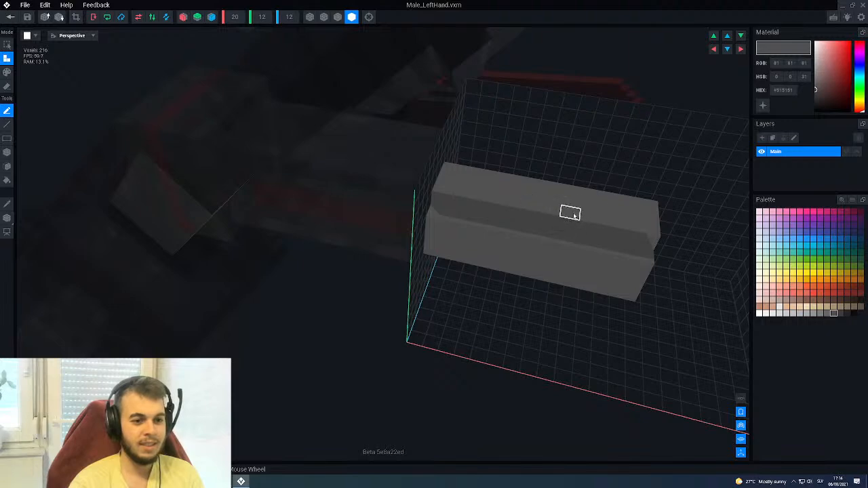
{"action": "right_click_drag", "start_coordinate": [643, 228], "coordinate": [341, 209]}
{"action": "left_click", "coordinate": [75, 17]}
{"action": "scroll", "coordinate": [441, 289], "scroll_direction": "down", "scroll_amount": 3}
{"action": "right_click_drag", "start_coordinate": [441, 288], "coordinate": [200, 288]}
Move the left hand model's pivot to the centre of its rear end face, along the Y and Z axes.
{"action": "left_click", "coordinate": [6, 220]}
{"action": "right_click_drag", "start_coordinate": [353, 282], "coordinate": [423, 225]}
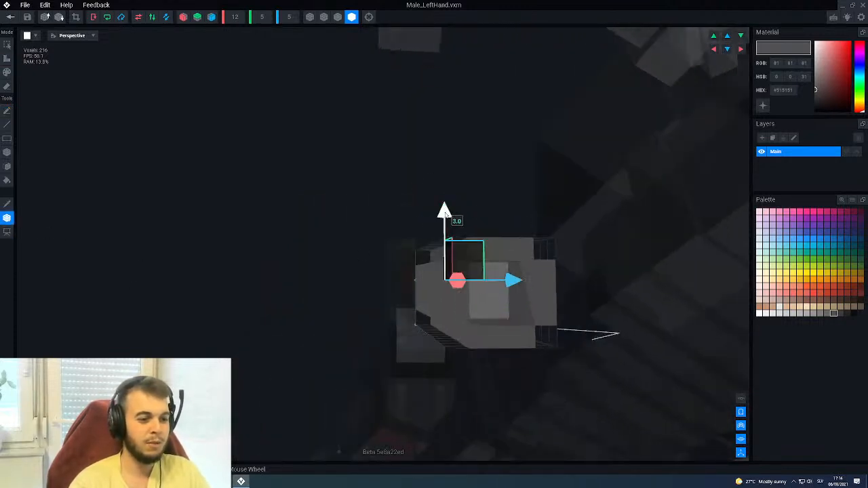
{"action": "left_click_drag", "start_coordinate": [444, 216], "coordinate": [444, 225]}
{"action": "right_click_drag", "start_coordinate": [453, 278], "coordinate": [526, 287]}
{"action": "mouse_move", "coordinate": [526, 287]}
{"action": "left_mouse_down"}
{"action": "mouse_move", "coordinate": [515, 286]}
{"action": "mouse_move", "coordinate": [540, 287]}
{"action": "left_mouse_up"}
{"action": "right_click_drag", "start_coordinate": [500, 295], "coordinate": [456, 293]}
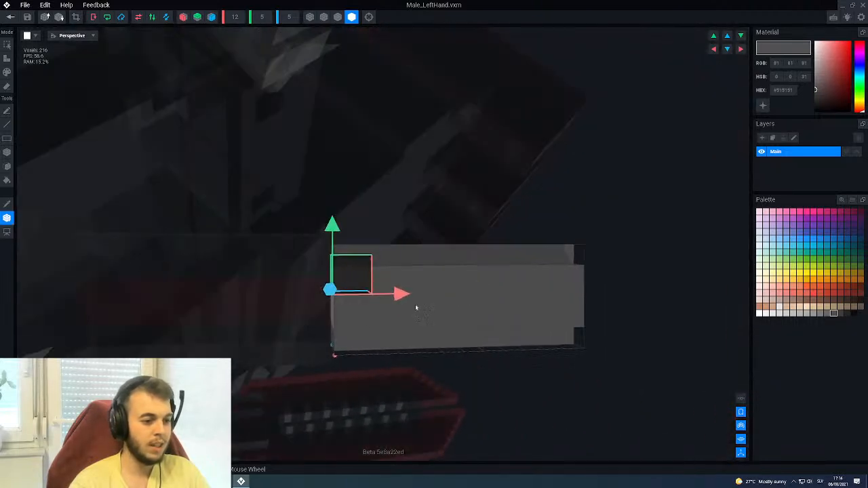
Save the left hand model and open the Left_Forearm node's model, Male_LeftForeArm, for editing.
{"action": "left_click", "coordinate": [8, 17]}
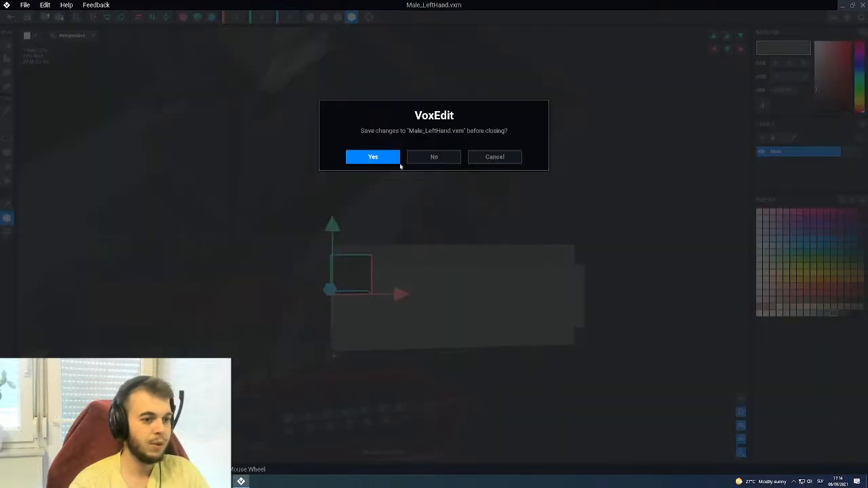
{"action": "left_click", "coordinate": [387, 159]}
{"action": "right_click_drag", "start_coordinate": [441, 141], "coordinate": [461, 172]}
{"action": "scroll", "coordinate": [471, 160], "scroll_direction": "up", "scroll_amount": 6}
{"action": "left_click", "coordinate": [460, 172]}
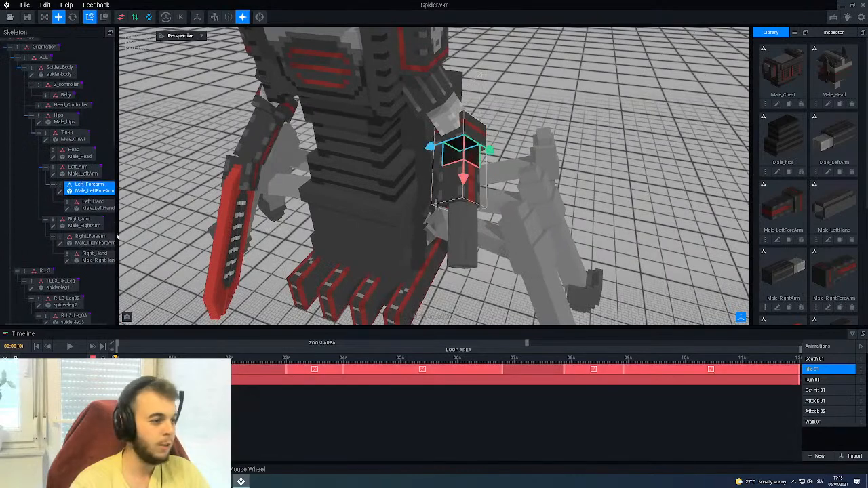
{"action": "left_click", "coordinate": [60, 192]}
Enlarge the left forearm model's volume to 24 voxels along the X axis.
{"action": "scroll", "coordinate": [353, 243], "scroll_direction": "down", "scroll_amount": 5}
{"action": "right_click_drag", "start_coordinate": [341, 231], "coordinate": [238, 31]}
{"action": "scroll", "coordinate": [322, 239], "scroll_direction": "up", "scroll_amount": 5}
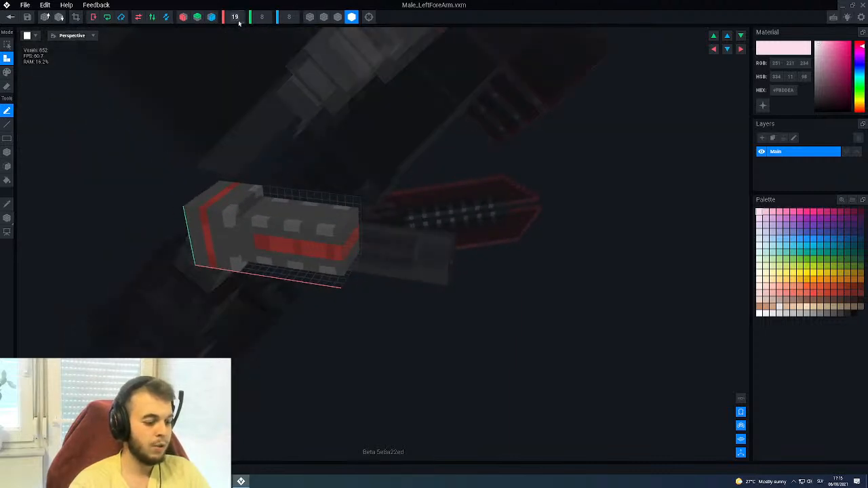
{"action": "type", "text": "24"}
{"action": "key", "text": "Return"}
{"action": "scroll", "coordinate": [265, 294], "scroll_direction": "up", "scroll_amount": 4}
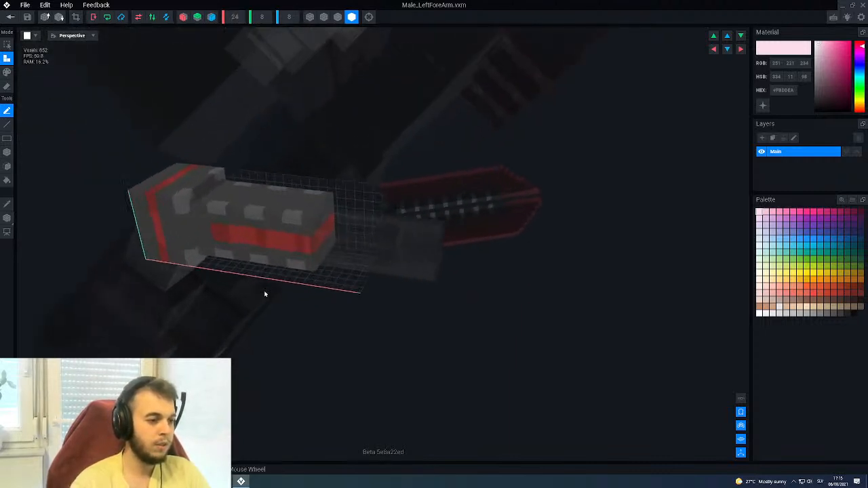
{"action": "right_click_drag", "start_coordinate": [309, 238], "coordinate": [314, 240]}
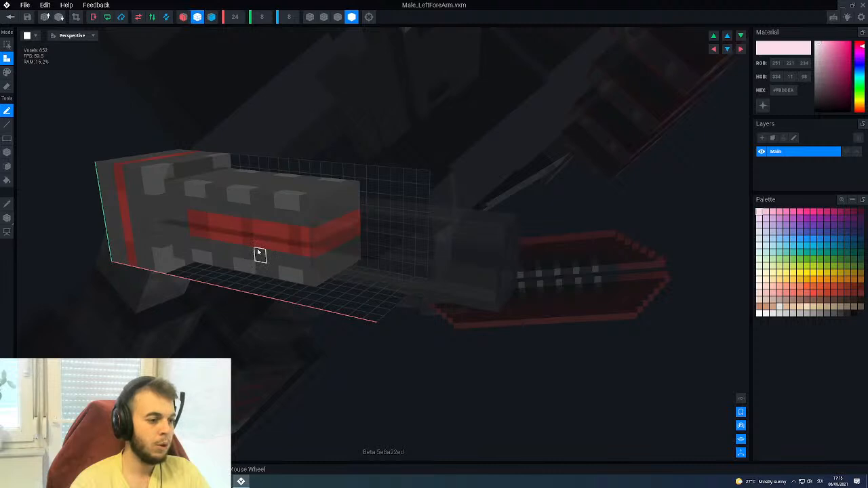
Pick the forearm's dark grey and extrude its front end face to the end of the volume.
{"action": "scroll", "coordinate": [257, 250], "scroll_direction": "up", "scroll_amount": 5}
{"action": "right_click_drag", "start_coordinate": [258, 249], "coordinate": [258, 250]}
{"action": "right_click_drag", "start_coordinate": [316, 210], "coordinate": [317, 210]}
{"action": "left_click", "coordinate": [310, 206], "text": "alt"}
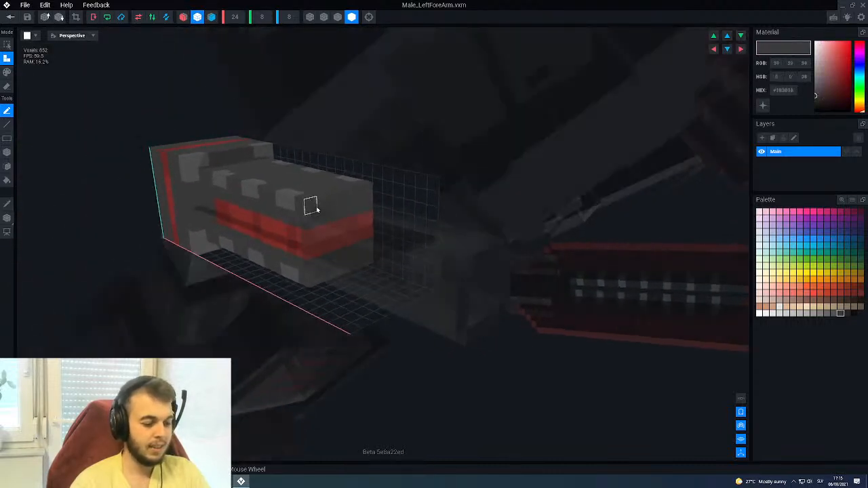
{"action": "key", "text": "f"}
{"action": "left_click_drag", "start_coordinate": [317, 212], "coordinate": [386, 231]}
{"action": "right_click_drag", "start_coordinate": [344, 233], "coordinate": [344, 232]}
{"action": "right_click_drag", "start_coordinate": [328, 265], "coordinate": [328, 269]}
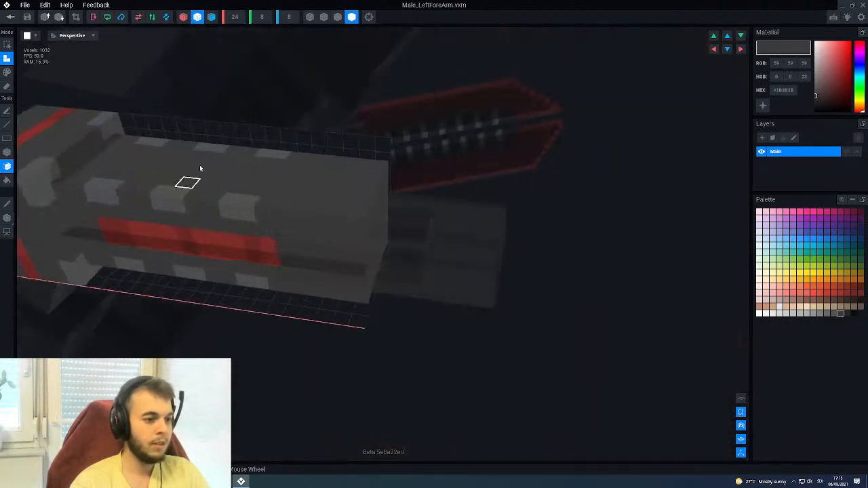
Paint over the foremost light markings and part of the red stripe in dark grey with the box tool.
{"action": "scroll", "coordinate": [287, 247], "scroll_direction": "up", "scroll_amount": 2}
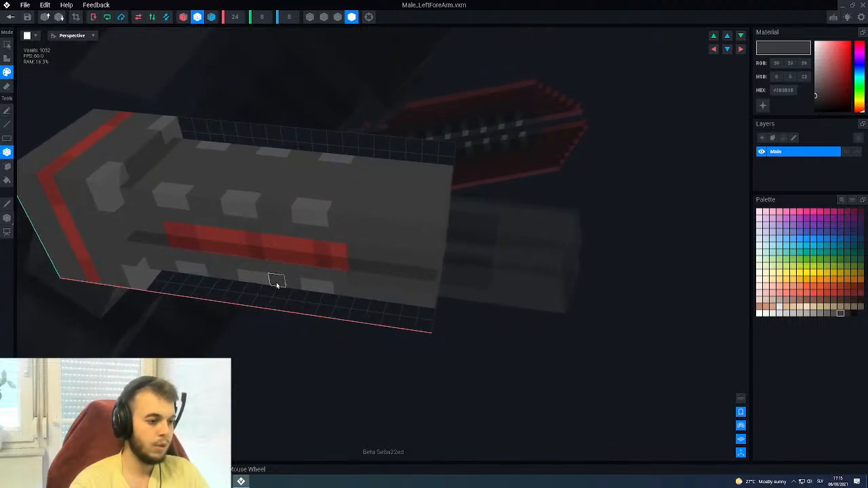
{"action": "left_click_drag", "start_coordinate": [291, 286], "coordinate": [329, 229]}
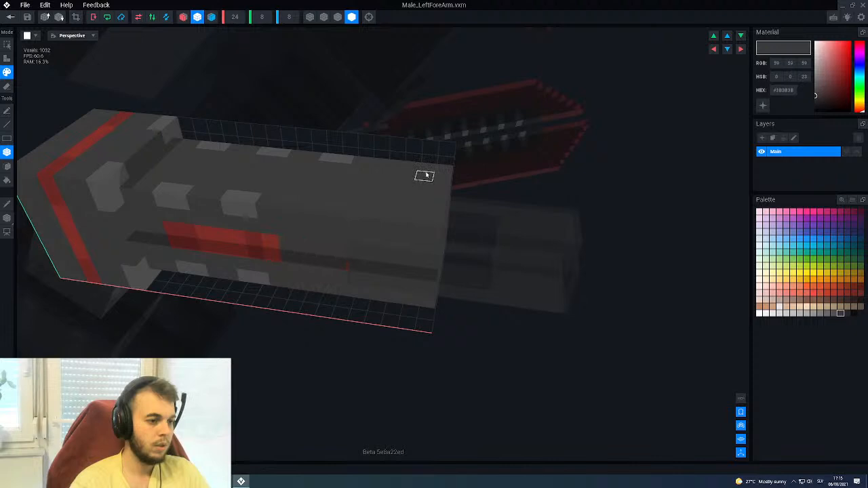
Build a thicker dark grey box around the forearm's front section, then save the model and return to the Spider rig.
{"action": "key", "text": "a"}
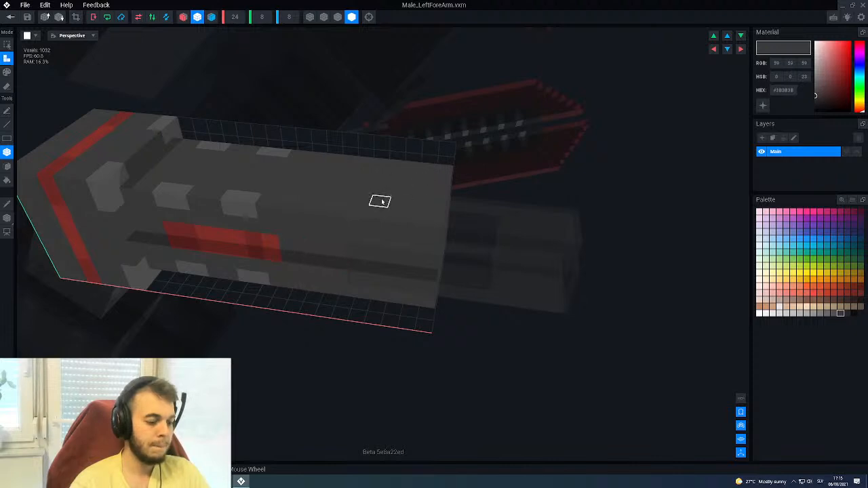
{"action": "right_click_drag", "start_coordinate": [299, 239], "coordinate": [298, 239]}
{"action": "mouse_move", "coordinate": [288, 243]}
{"action": "left_mouse_down"}
{"action": "mouse_move", "coordinate": [358, 203]}
{"action": "mouse_move", "coordinate": [441, 176]}
{"action": "mouse_move", "coordinate": [415, 195]}
{"action": "left_mouse_up"}
{"action": "scroll", "coordinate": [401, 197], "scroll_direction": "down", "scroll_amount": 3}
{"action": "right_click_drag", "start_coordinate": [399, 198], "coordinate": [420, 213]}
{"action": "scroll", "coordinate": [421, 213], "scroll_direction": "down", "scroll_amount": 3}
{"action": "left_click", "coordinate": [418, 217]}
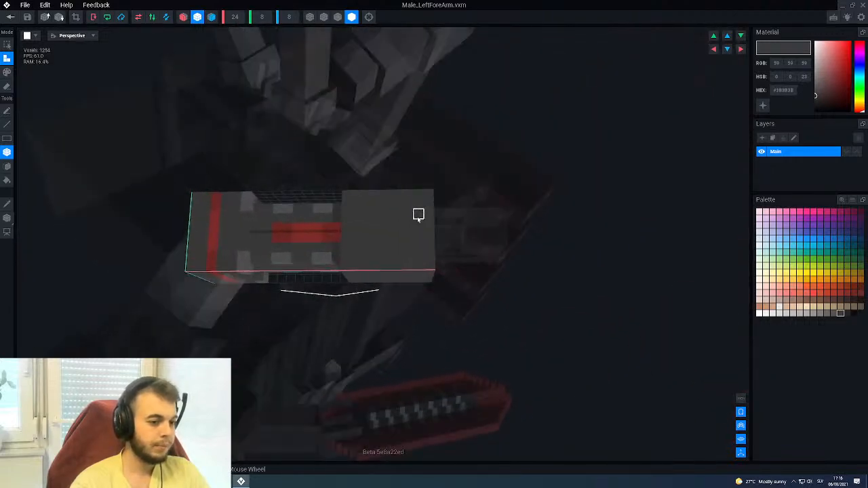
{"action": "left_click", "coordinate": [9, 18]}
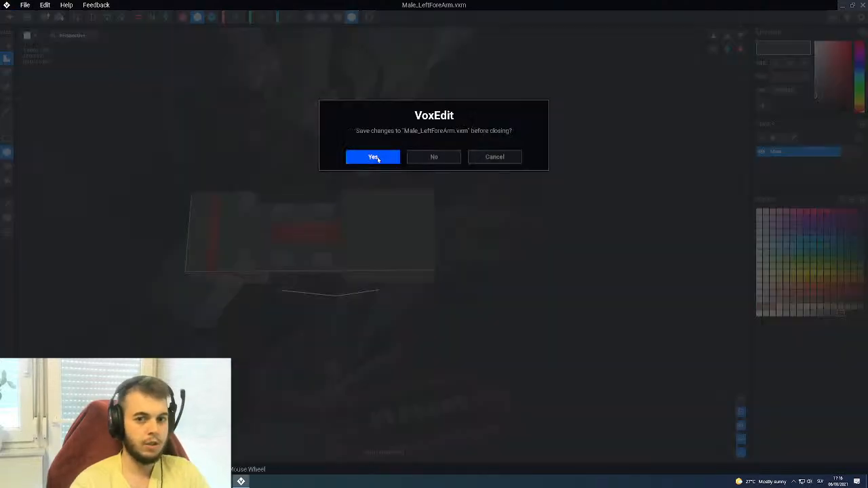
{"action": "left_click", "coordinate": [374, 156]}
Move the left hand to 22 along its X axis and 0 along its Z axis, extending from the forearm's front end.
{"action": "right_click_drag", "start_coordinate": [457, 131], "coordinate": [457, 129]}
{"action": "scroll", "coordinate": [457, 129], "scroll_direction": "up", "scroll_amount": 4}
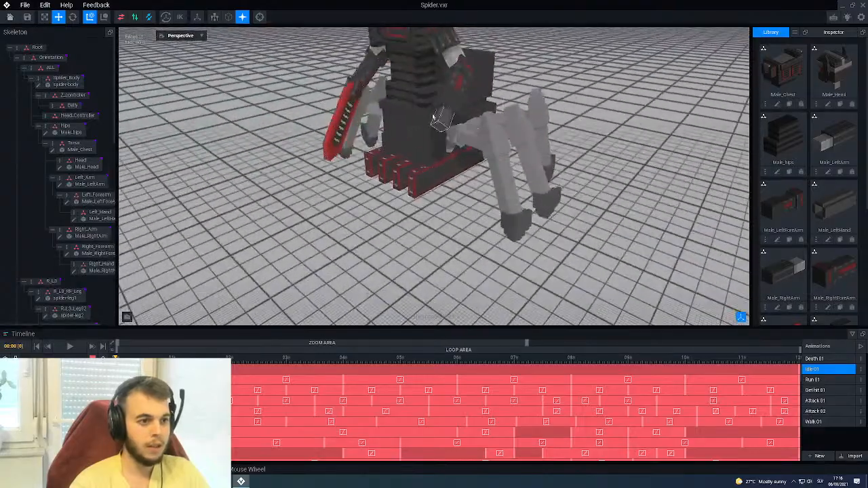
{"action": "middle_click_drag", "start_coordinate": [429, 94], "coordinate": [431, 134]}
{"action": "right_click_drag", "start_coordinate": [431, 134], "coordinate": [439, 143]}
{"action": "scroll", "coordinate": [439, 143], "scroll_direction": "up", "scroll_amount": 4}
{"action": "middle_click_drag", "start_coordinate": [439, 144], "coordinate": [444, 167]}
{"action": "left_click", "coordinate": [452, 165]}
{"action": "right_click_drag", "start_coordinate": [452, 165], "coordinate": [439, 211]}
{"action": "left_click_drag", "start_coordinate": [437, 206], "coordinate": [456, 231]}
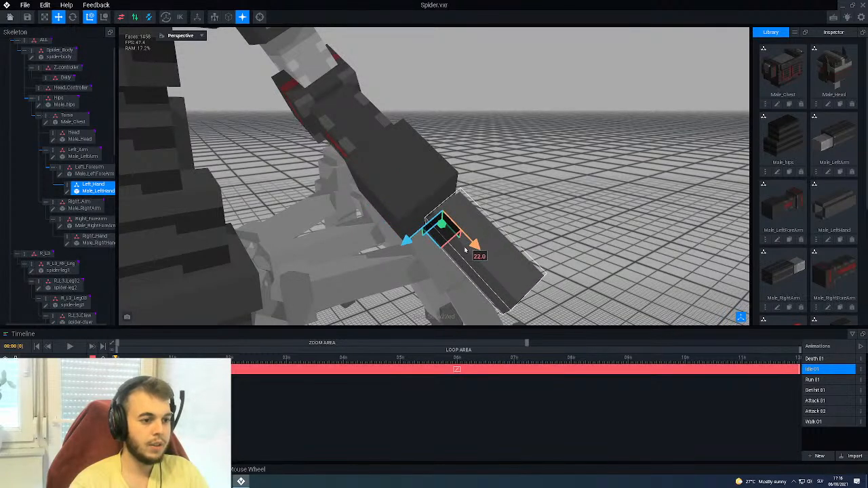
{"action": "right_click_drag", "start_coordinate": [424, 192], "coordinate": [420, 190]}
{"action": "scroll", "coordinate": [420, 203], "scroll_direction": "down", "scroll_amount": 3}
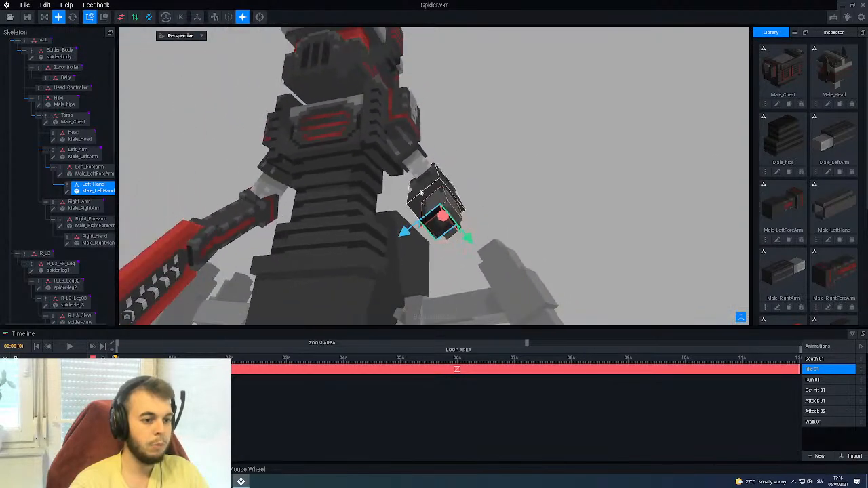
{"action": "scroll", "coordinate": [420, 209], "scroll_direction": "up", "scroll_amount": 2}
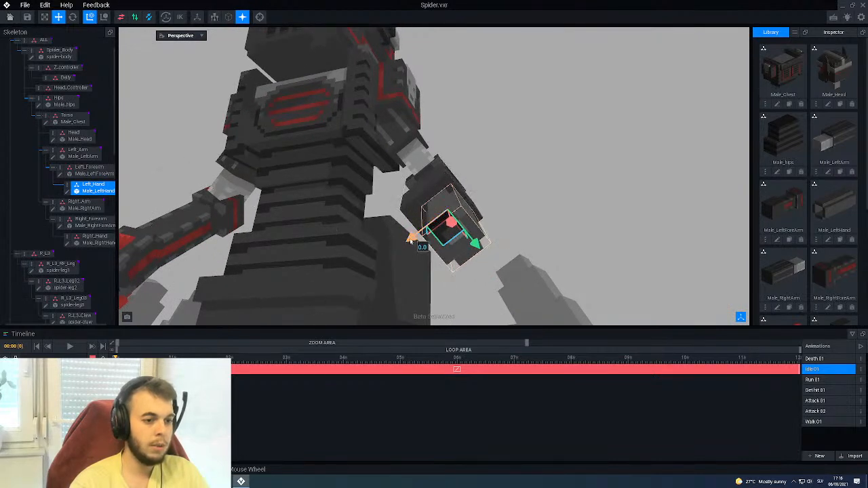
{"action": "right_click_drag", "start_coordinate": [457, 193], "coordinate": [451, 196]}
Select the left forearm and open its model, Male_LeftForeArm, for editing.
{"action": "scroll", "coordinate": [450, 195], "scroll_direction": "down", "scroll_amount": 6}
{"action": "left_click", "coordinate": [473, 159]}
{"action": "right_click_drag", "start_coordinate": [473, 159], "coordinate": [465, 82]}
{"action": "scroll", "coordinate": [466, 84], "scroll_direction": "up", "scroll_amount": 4}
{"action": "middle_click_drag", "start_coordinate": [467, 86], "coordinate": [441, 129]}
{"action": "right_click_drag", "start_coordinate": [440, 129], "coordinate": [441, 135]}
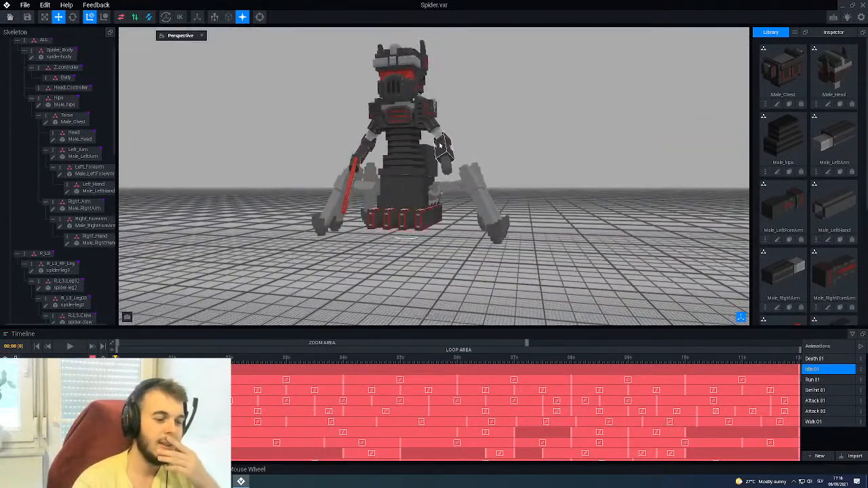
{"action": "right_click_drag", "start_coordinate": [440, 147], "coordinate": [439, 147]}
{"action": "left_click", "coordinate": [441, 149]}
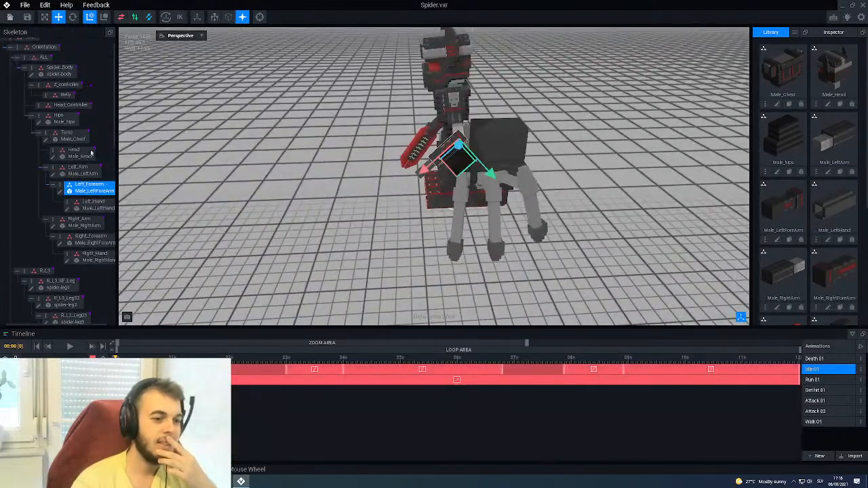
{"action": "left_click", "coordinate": [59, 193]}
Enlarge the forearm model's volume to 10 voxels along Y and shift the voxels one up in Y and one along Z.
{"action": "right_click_drag", "start_coordinate": [370, 215], "coordinate": [370, 215]}
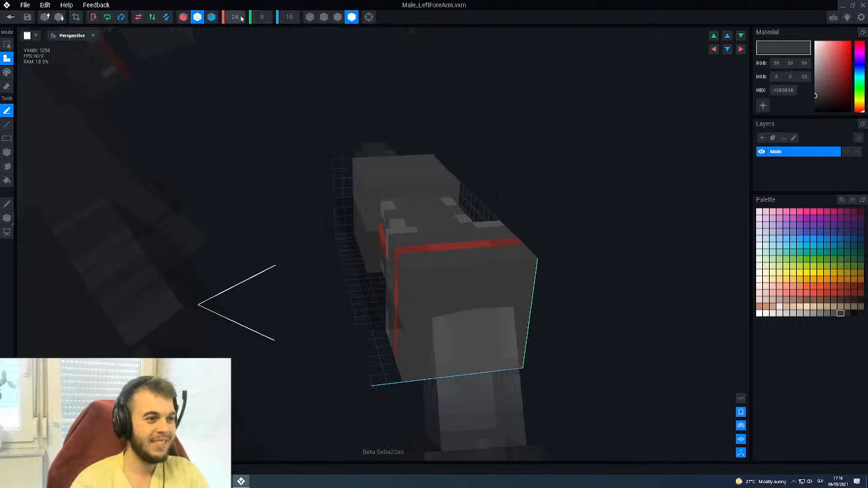
{"action": "scroll", "coordinate": [260, 17], "scroll_direction": "up", "scroll_amount": 2}
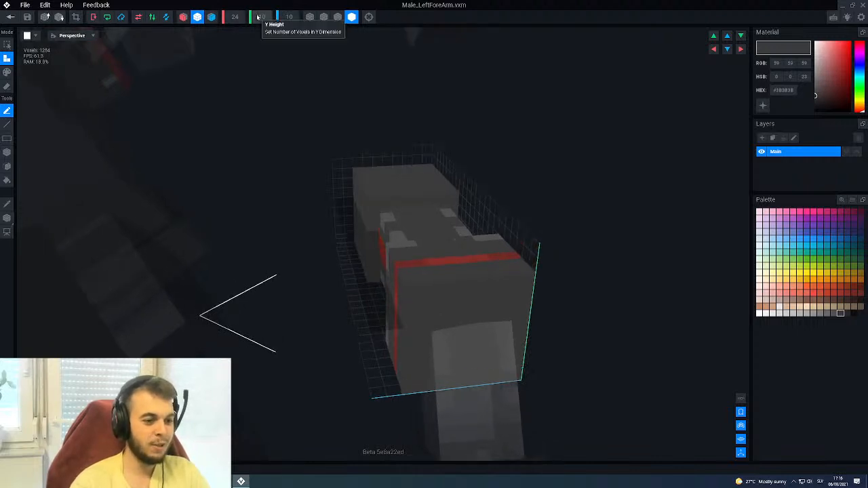
{"action": "left_click", "coordinate": [7, 218]}
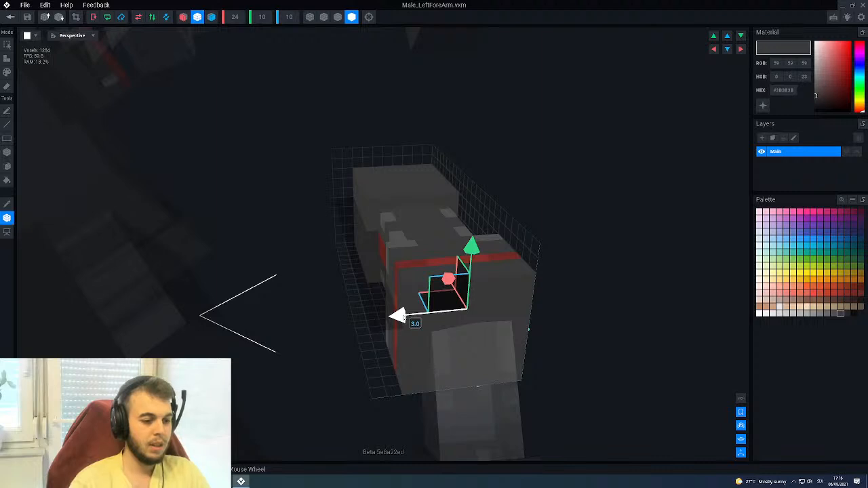
{"action": "left_click", "coordinate": [5, 219]}
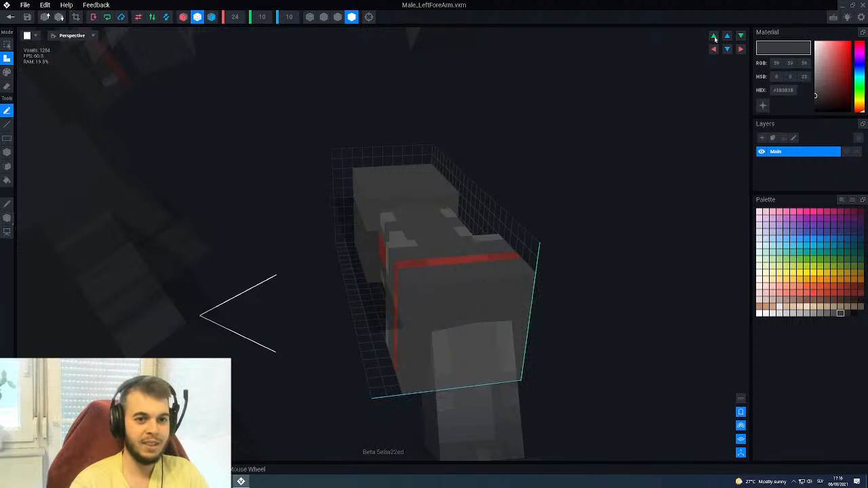
{"action": "scroll", "coordinate": [683, 131], "scroll_direction": "up", "scroll_amount": 1}
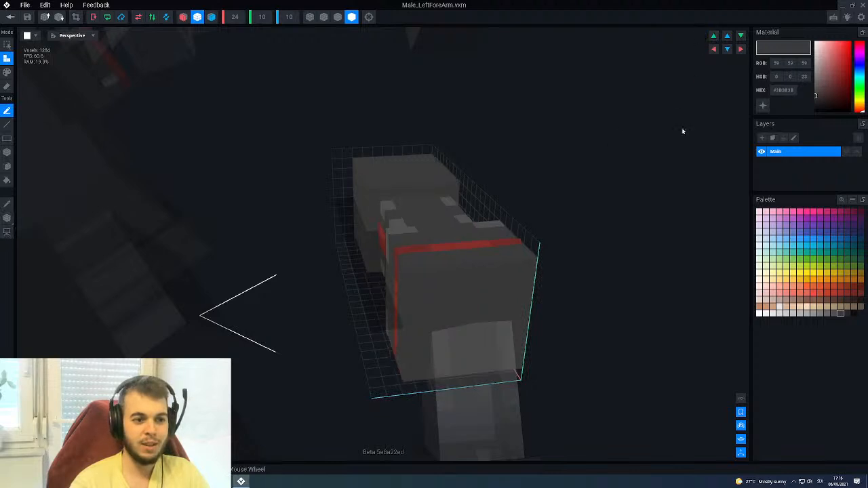
{"action": "left_click", "coordinate": [727, 50]}
Move the left forearm model's pivot to 5 along the Y axis and 4 along the Z axis.
{"action": "right_click_drag", "start_coordinate": [462, 260], "coordinate": [265, 314]}
{"action": "left_click", "coordinate": [7, 218]}
{"action": "left_click_drag", "start_coordinate": [474, 260], "coordinate": [477, 246]}
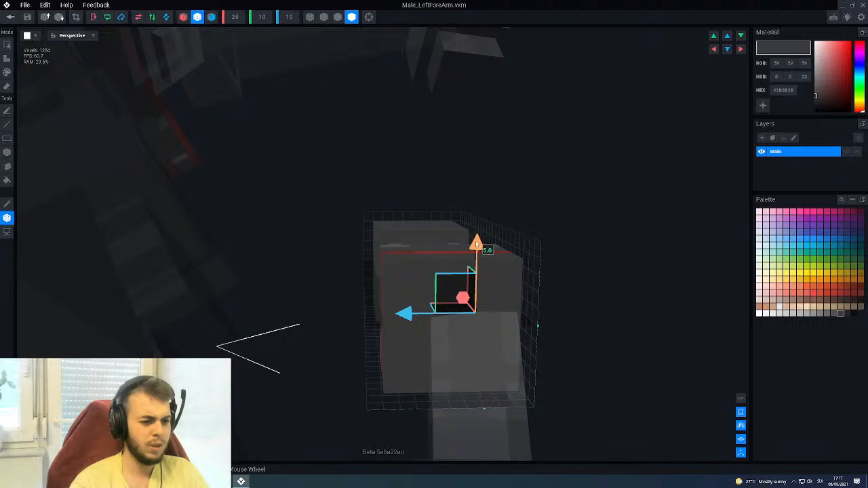
{"action": "left_click_drag", "start_coordinate": [401, 314], "coordinate": [391, 316]}
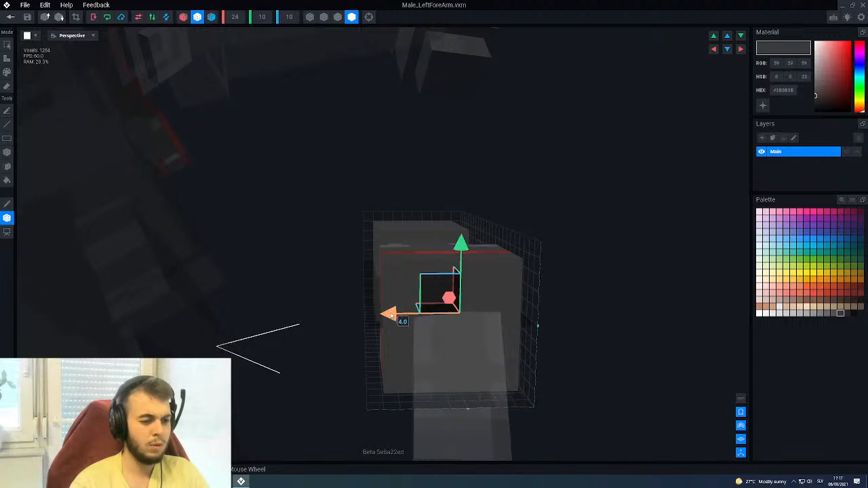
{"action": "key", "text": "Escape"}
Close the left forearm model and save its changes.
{"action": "right_click_drag", "start_coordinate": [396, 316], "coordinate": [400, 299]}
{"action": "scroll", "coordinate": [420, 313], "scroll_direction": "down", "scroll_amount": 4}
{"action": "scroll", "coordinate": [397, 276], "scroll_direction": "up", "scroll_amount": 8}
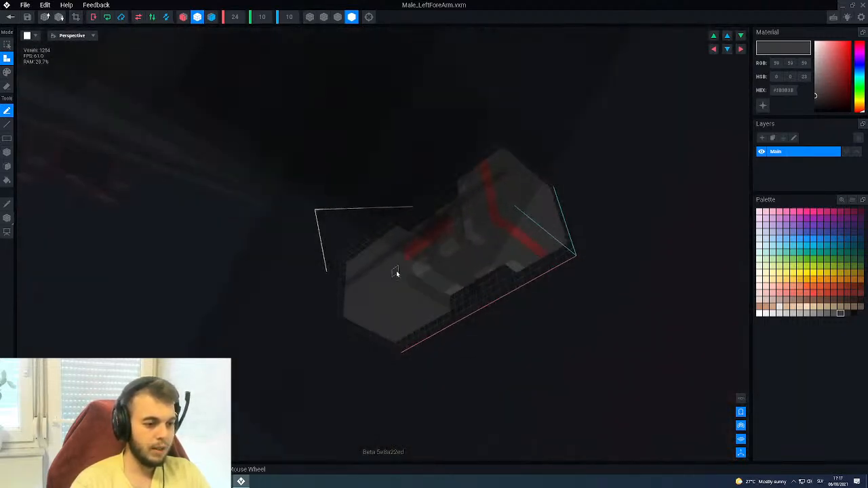
{"action": "key", "text": "alt+F4"}
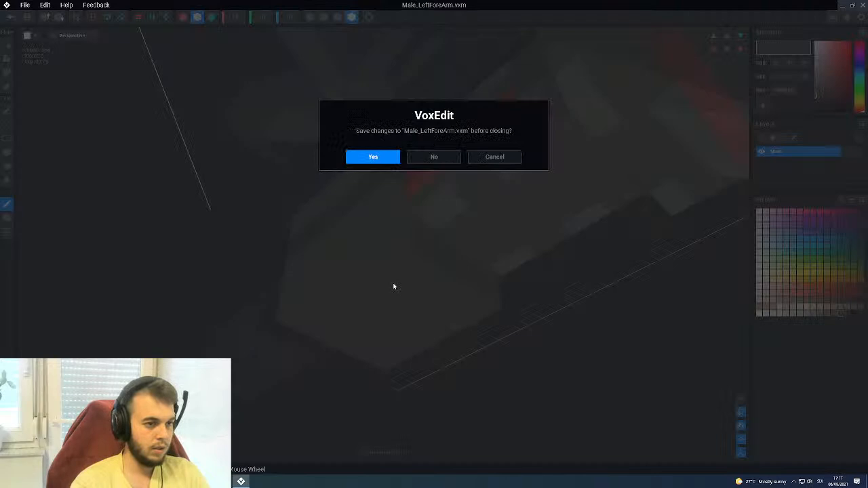
{"action": "left_click", "coordinate": [371, 157]}
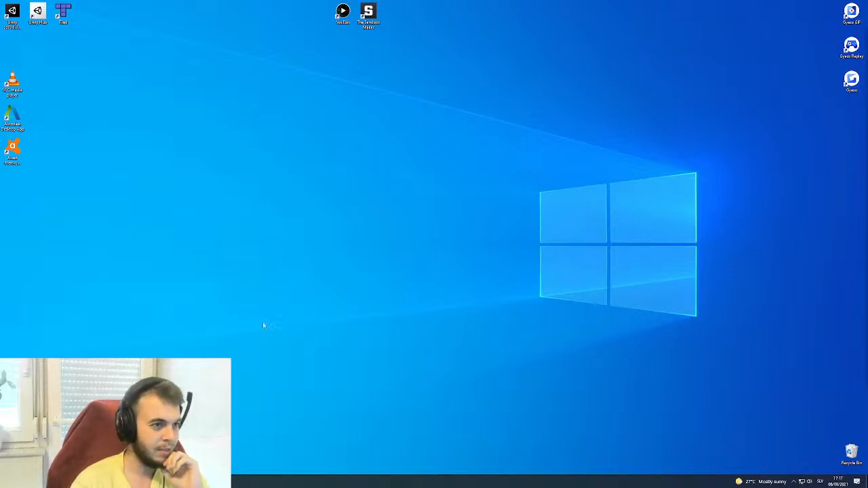
Restart VoxEdit and reopen Spider.vxr from the Animator's recent files.
{"action": "double_click", "coordinate": [343, 24]}
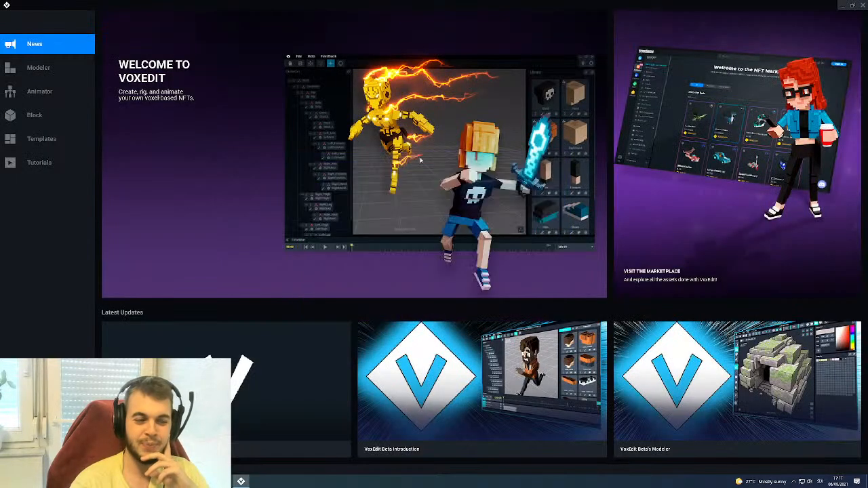
{"action": "left_click", "coordinate": [41, 92]}
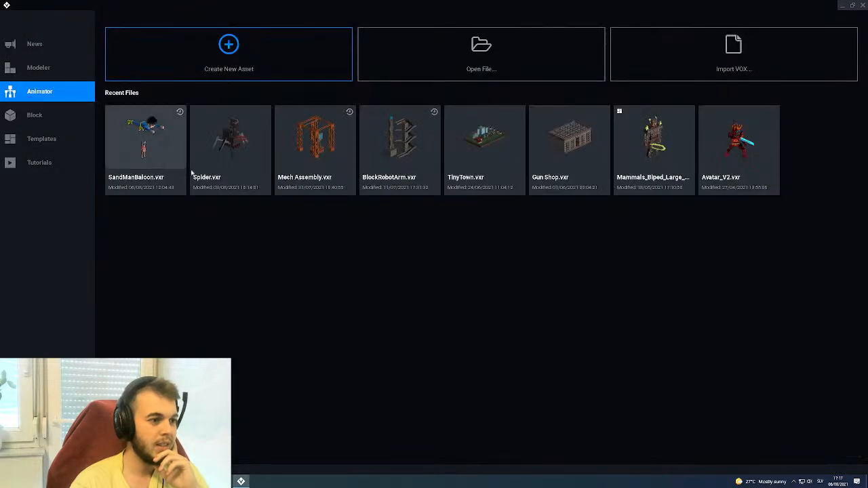
{"action": "left_click", "coordinate": [228, 141]}
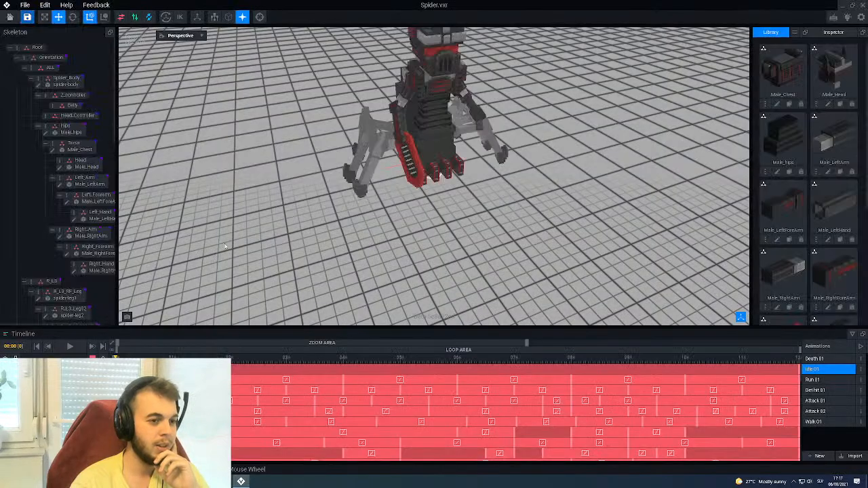
Select the left hand and delete its keyframes from the idle animation.
{"action": "scroll", "coordinate": [402, 119], "scroll_direction": "up", "scroll_amount": 3}
{"action": "right_click_drag", "start_coordinate": [401, 119], "coordinate": [404, 119]}
{"action": "scroll", "coordinate": [441, 156], "scroll_direction": "up", "scroll_amount": 3}
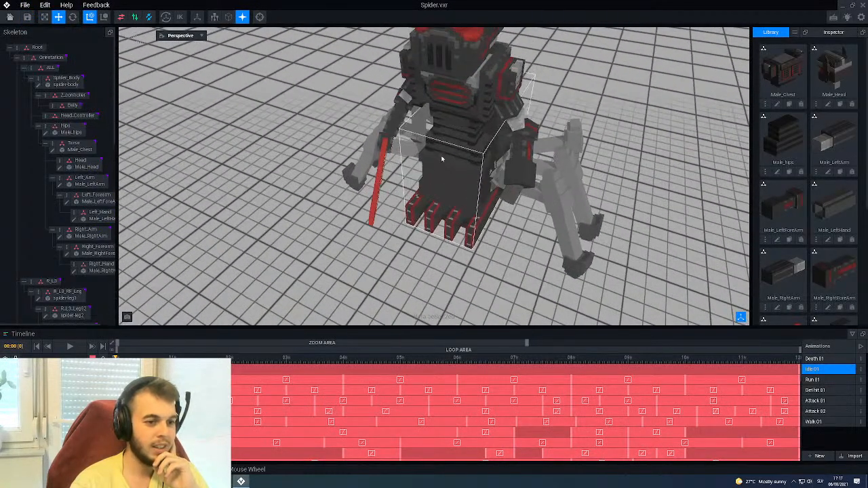
{"action": "left_click", "coordinate": [513, 194]}
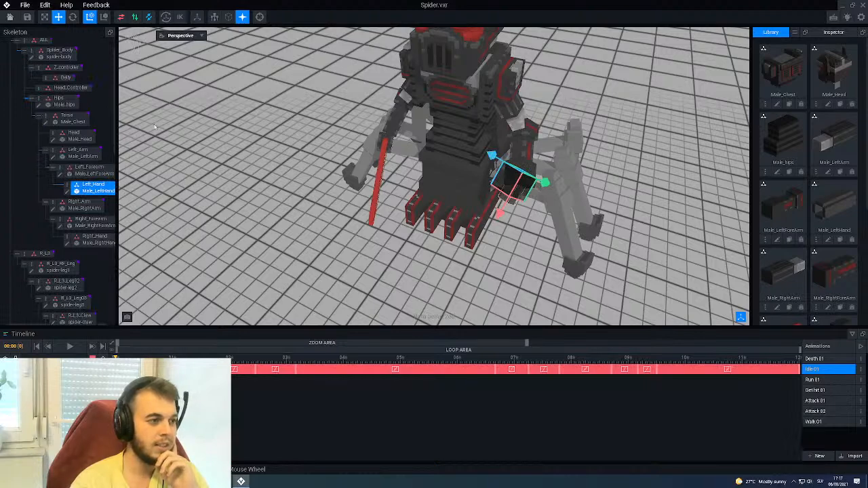
{"action": "mouse_move", "coordinate": [427, 163]}
{"action": "right_mouse_down"}
{"action": "mouse_move", "coordinate": [436, 163]}
{"action": "mouse_move", "coordinate": [415, 175]}
{"action": "right_mouse_up"}
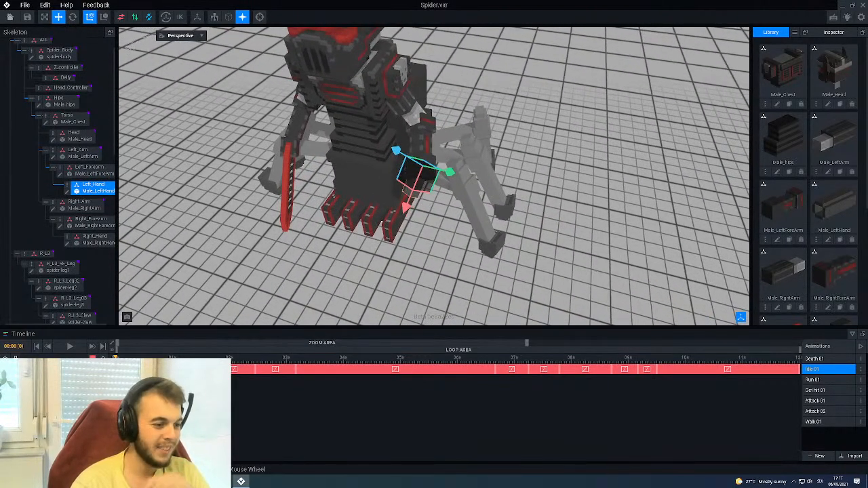
{"action": "left_click_drag", "start_coordinate": [136, 367], "coordinate": [250, 385]}
{"action": "key", "text": "Delete"}
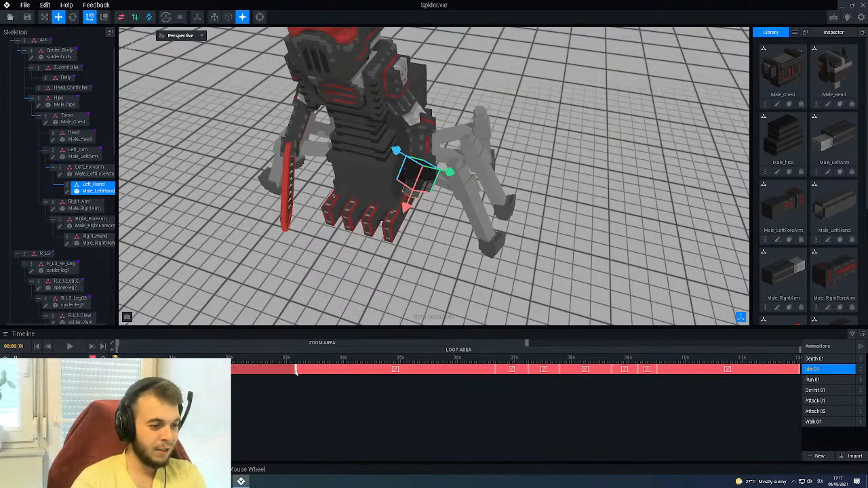
{"action": "key", "text": "Delete"}
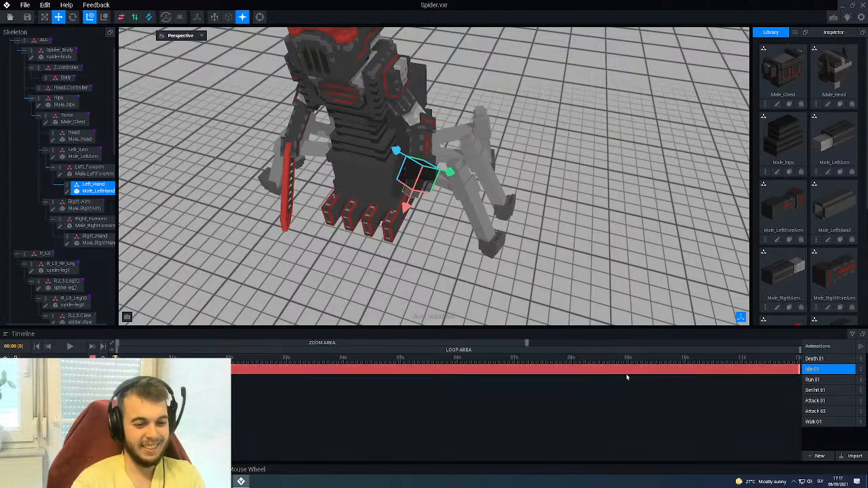
Show the left hand's transform properties and reset its rotation at the start of the idle animation.
{"action": "right_click_drag", "start_coordinate": [407, 197], "coordinate": [362, 182]}
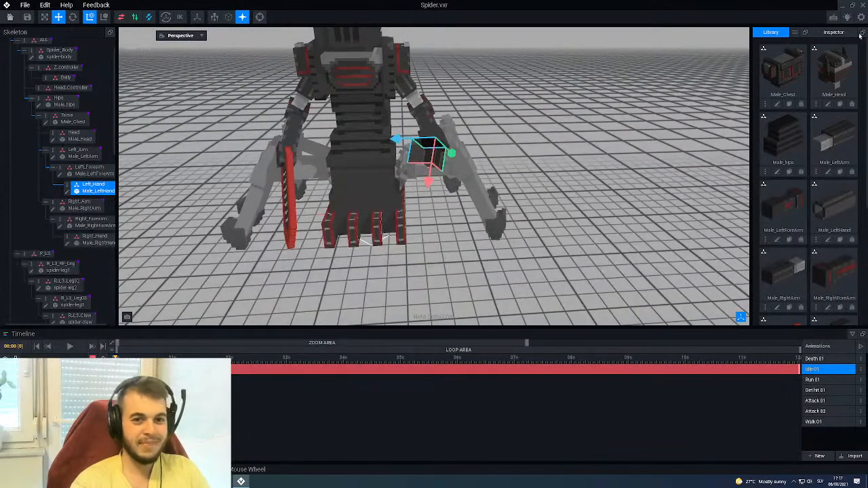
{"action": "left_click", "coordinate": [823, 33]}
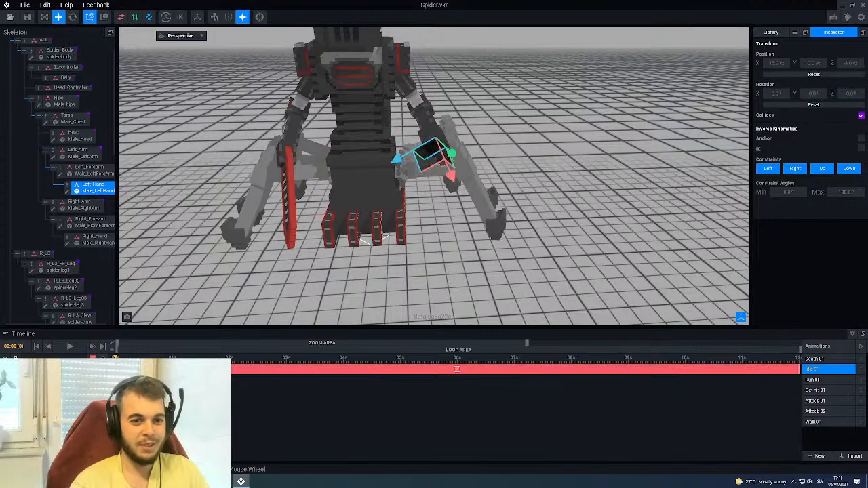
At 12:00 in the idle animation, reset the left hand's rotation and move it to X 21, Y 0, Z 0.
{"action": "right_click_drag", "start_coordinate": [549, 147], "coordinate": [549, 149]}
{"action": "scroll", "coordinate": [549, 149], "scroll_direction": "up", "scroll_amount": 3}
{"action": "left_click_drag", "start_coordinate": [793, 356], "coordinate": [764, 362]}
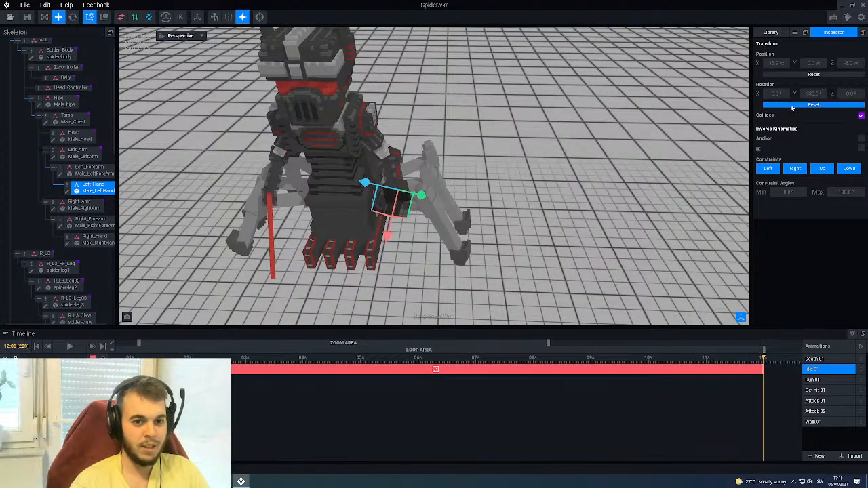
{"action": "scroll", "coordinate": [466, 216], "scroll_direction": "up", "scroll_amount": 5}
{"action": "right_click_drag", "start_coordinate": [466, 216], "coordinate": [379, 156]}
{"action": "left_click_drag", "start_coordinate": [377, 155], "coordinate": [361, 171]}
{"action": "right_click_drag", "start_coordinate": [374, 160], "coordinate": [379, 142]}
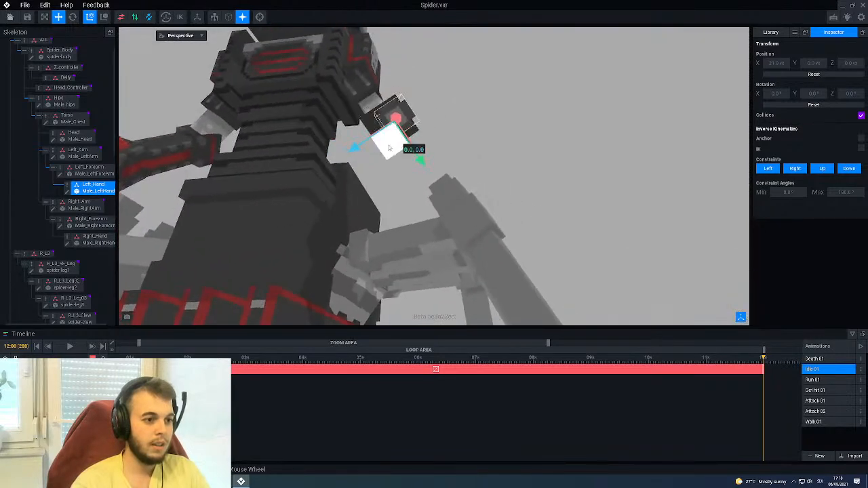
Shift the left hand to Z 1 at 12:00 and play the idle animation to check its placement.
{"action": "left_click_drag", "start_coordinate": [346, 154], "coordinate": [346, 156]}
{"action": "right_click_drag", "start_coordinate": [380, 119], "coordinate": [344, 195]}
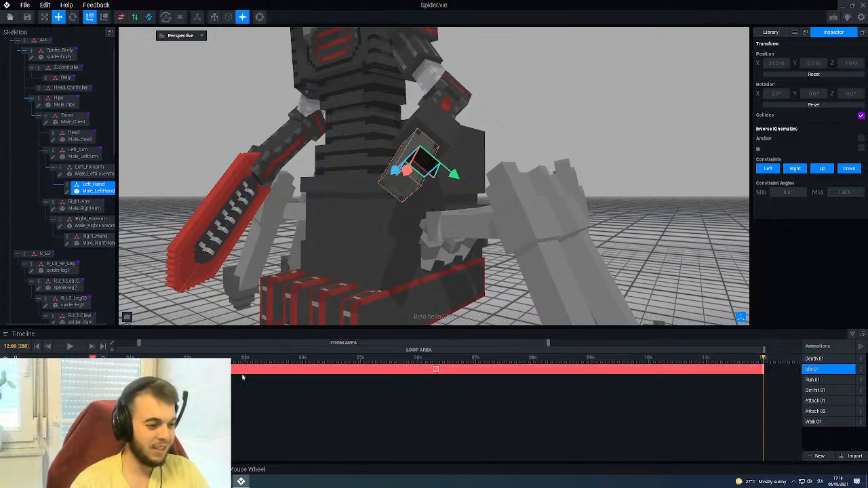
{"action": "left_click_drag", "start_coordinate": [206, 343], "coordinate": [145, 351]}
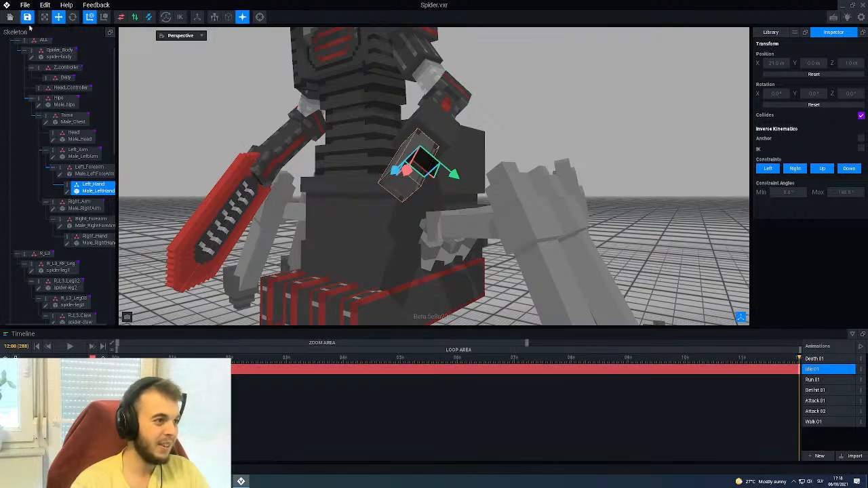
{"action": "left_click", "coordinate": [67, 346]}
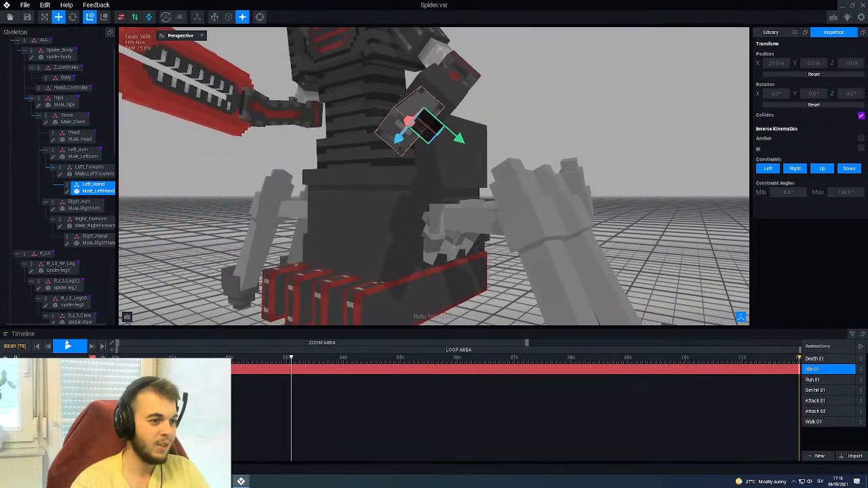
{"action": "left_click", "coordinate": [67, 345]}
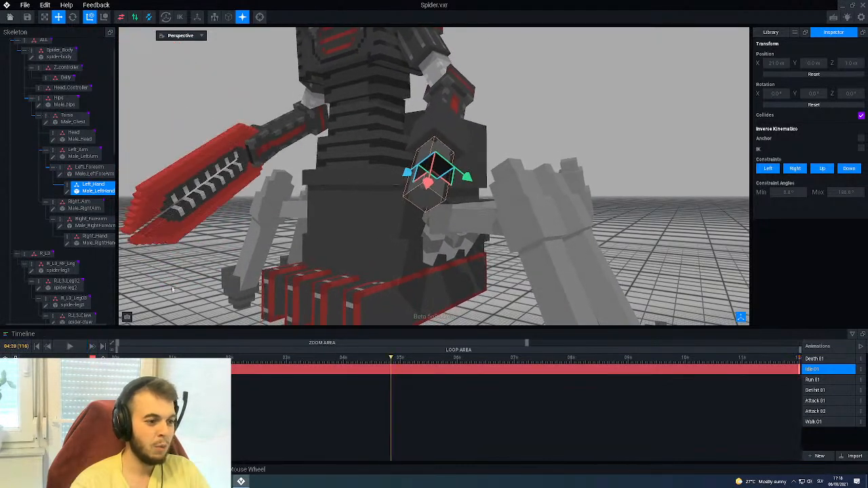
Open the left forearm's voxel model and add a layer with the Face tool in its own sampled dark grey.
{"action": "left_click", "coordinate": [486, 101]}
{"action": "left_click", "coordinate": [487, 102]}
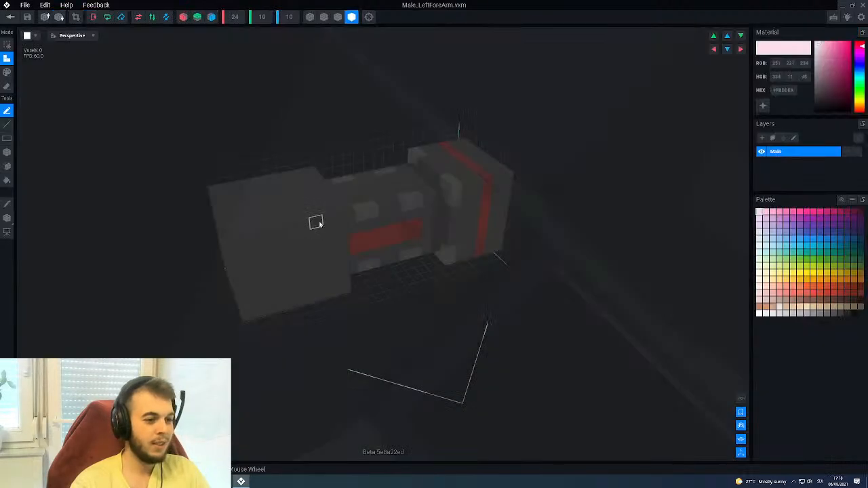
{"action": "right_click_drag", "start_coordinate": [323, 194], "coordinate": [372, 188]}
{"action": "left_click", "coordinate": [325, 195], "text": "alt"}
{"action": "key", "text": "f"}
{"action": "left_click", "coordinate": [324, 196]}
Build out the forearm's remaining faces in the same dark grey, save the model and return to the rig.
{"action": "left_click", "coordinate": [384, 269]}
{"action": "right_click_drag", "start_coordinate": [383, 269], "coordinate": [384, 269]}
{"action": "left_click", "coordinate": [453, 324]}
{"action": "right_click_drag", "start_coordinate": [452, 324], "coordinate": [454, 331]}
{"action": "left_click", "coordinate": [472, 256]}
{"action": "scroll", "coordinate": [472, 256], "scroll_direction": "down", "scroll_amount": 3}
{"action": "left_click", "coordinate": [470, 255]}
{"action": "right_click_drag", "start_coordinate": [470, 256], "coordinate": [468, 256]}
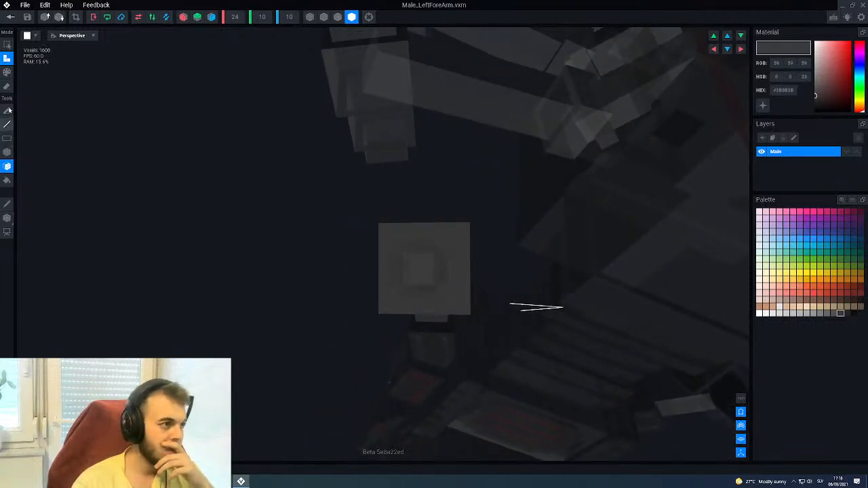
{"action": "left_click", "coordinate": [11, 16]}
{"action": "left_click", "coordinate": [373, 157]}
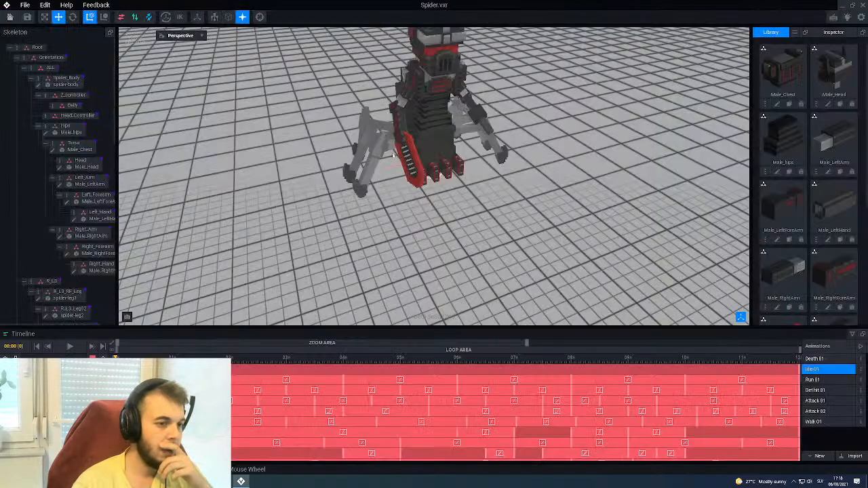
Open the left hand's voxel model and set its Y and Z dimensions to 9 voxels.
{"action": "left_click", "coordinate": [395, 168]}
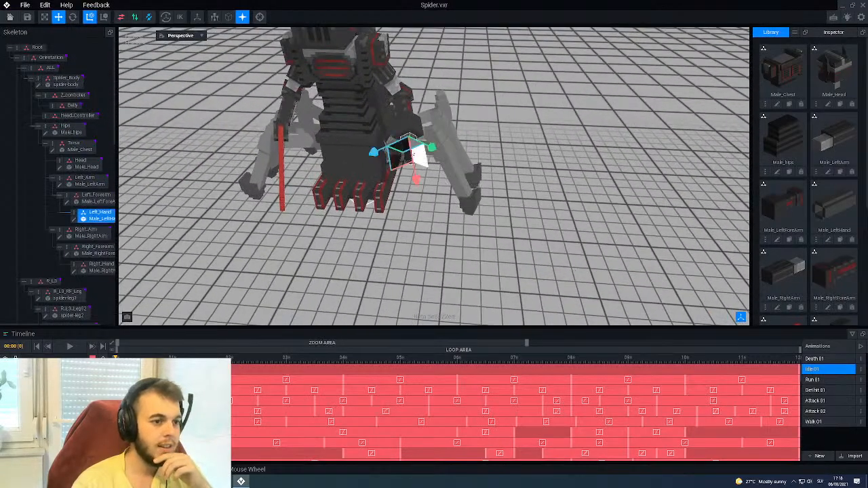
{"action": "double_click", "coordinate": [97, 192]}
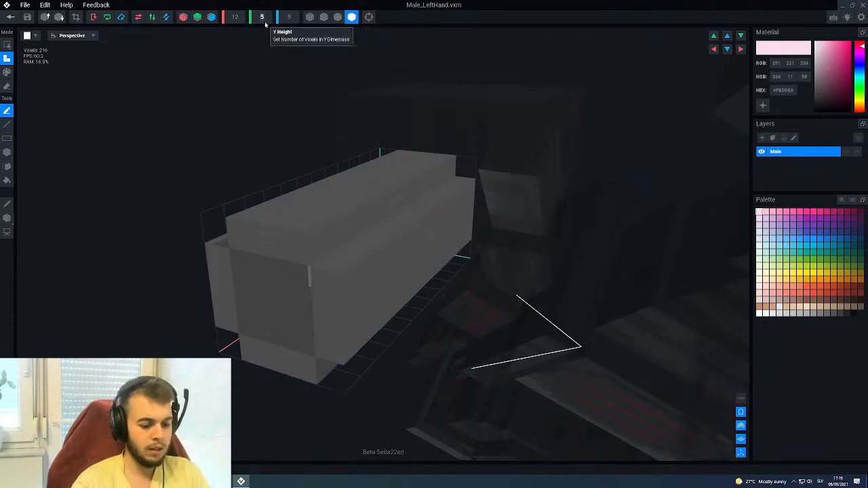
{"action": "type", "text": "9"}
{"action": "key", "text": "Return"}
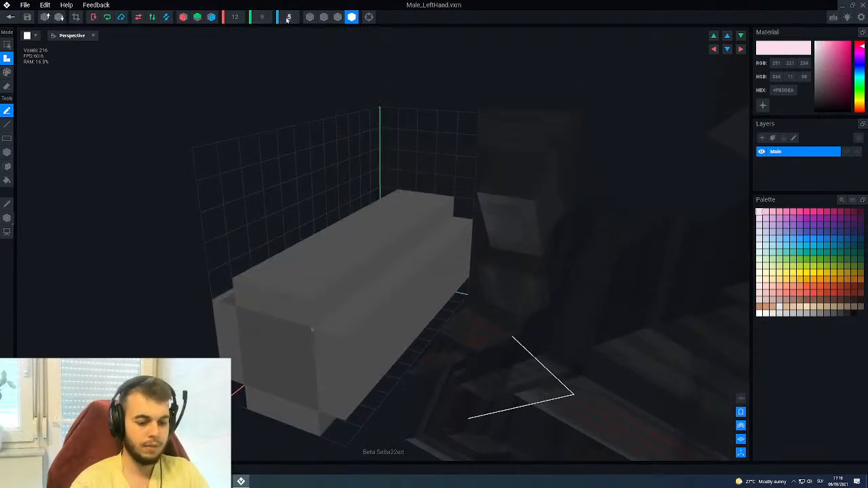
{"action": "type", "text": "9"}
{"action": "key", "text": "Return"}
Erase all existing voxels from the left hand model.
{"action": "scroll", "coordinate": [327, 244], "scroll_direction": "down", "scroll_amount": 3}
{"action": "right_click_drag", "start_coordinate": [327, 244], "coordinate": [326, 245]}
{"action": "key", "text": "e"}
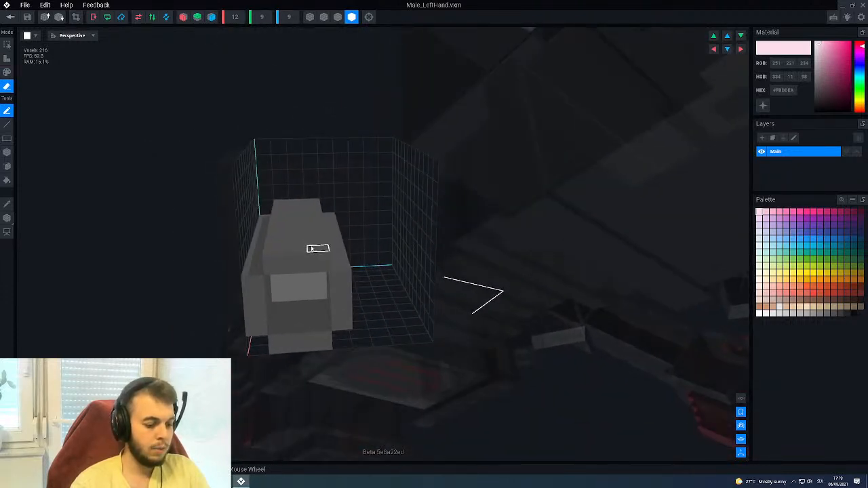
{"action": "key", "text": "f"}
{"action": "left_click", "coordinate": [313, 233]}
{"action": "left_click", "coordinate": [333, 256]}
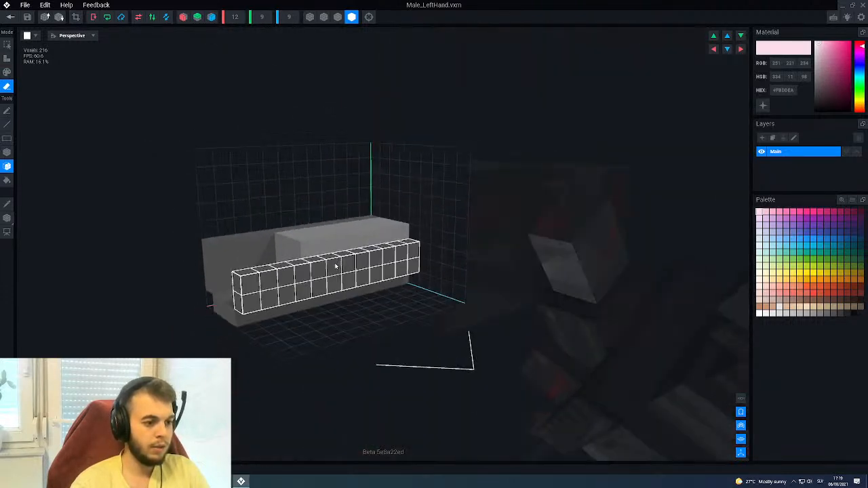
{"action": "left_click", "coordinate": [332, 257]}
{"action": "key", "text": "g"}
{"action": "left_click", "coordinate": [325, 242]}
{"action": "left_click", "coordinate": [290, 284]}
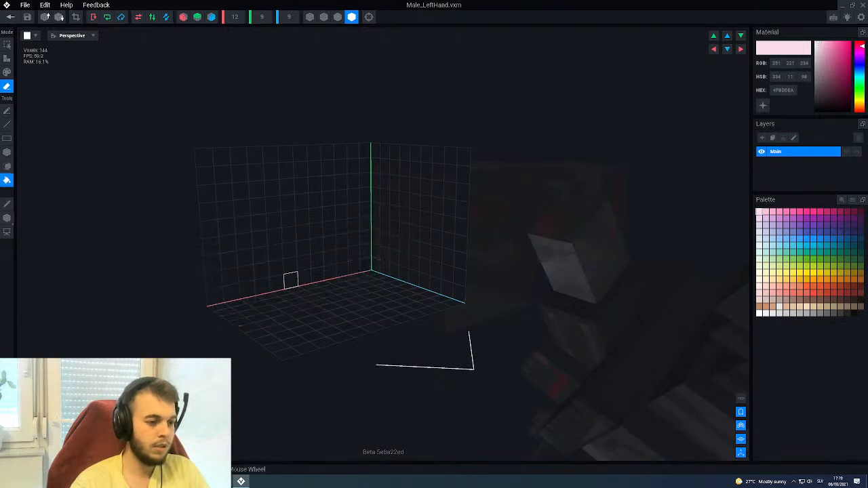
{"action": "right_click_drag", "start_coordinate": [290, 284], "coordinate": [289, 282]}
Choose light grey #959595 and enable mirroring along the Y and Z axes.
{"action": "middle_click_drag", "start_coordinate": [662, 303], "coordinate": [688, 319]}
{"action": "scroll", "coordinate": [687, 319], "scroll_direction": "up", "scroll_amount": 2}
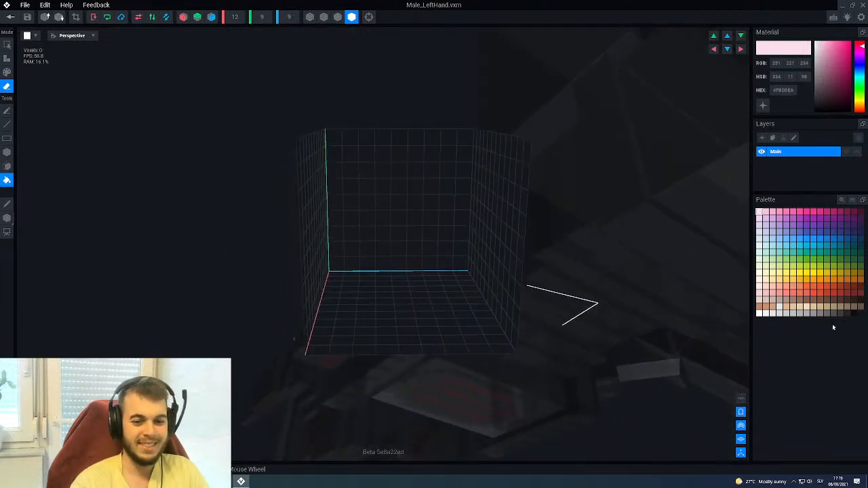
{"action": "left_click", "coordinate": [812, 314]}
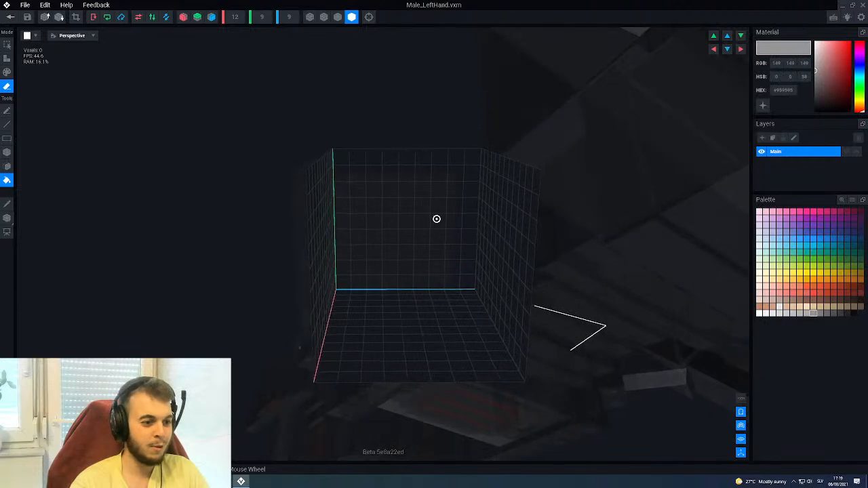
{"action": "left_click", "coordinate": [185, 19]}
{"action": "left_click", "coordinate": [196, 20]}
{"action": "left_click", "coordinate": [183, 17]}
{"action": "scroll", "coordinate": [424, 227], "scroll_direction": "up", "scroll_amount": 5}
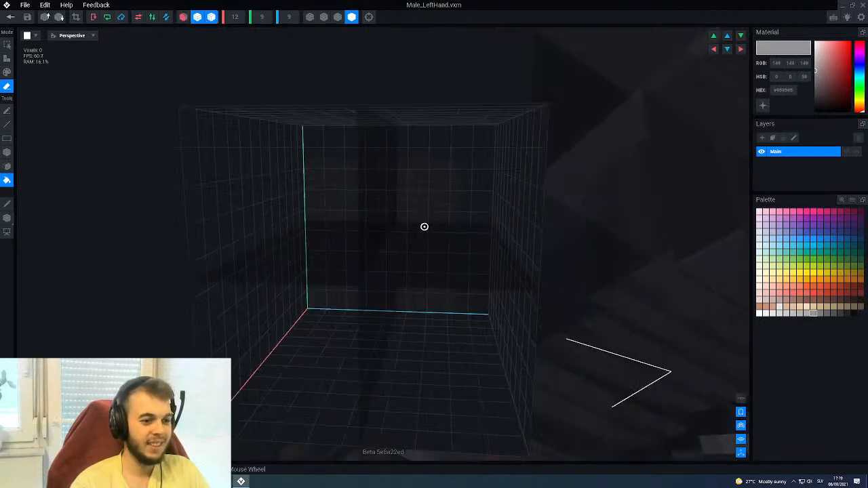
Draw a mirrored pattern on the back plane: a 5×5 central square with two 2×2 blocks on each side.
{"action": "key", "text": "2"}
{"action": "key", "text": "b"}
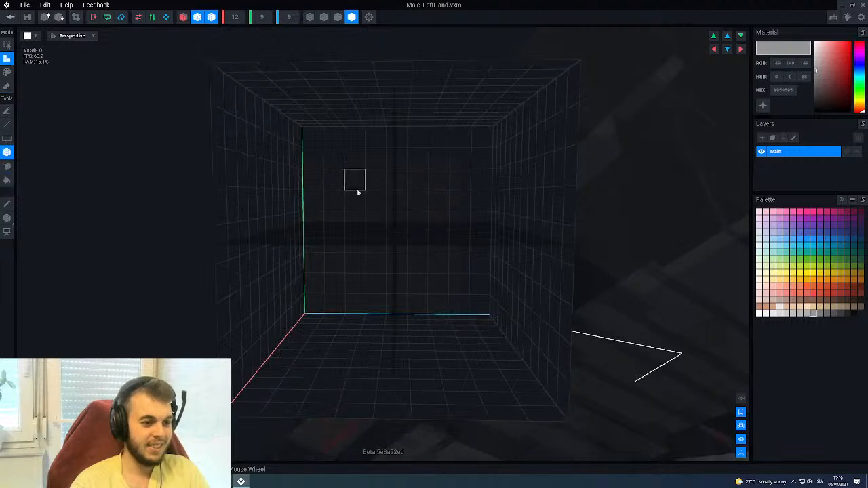
{"action": "left_click_drag", "start_coordinate": [358, 192], "coordinate": [391, 221]}
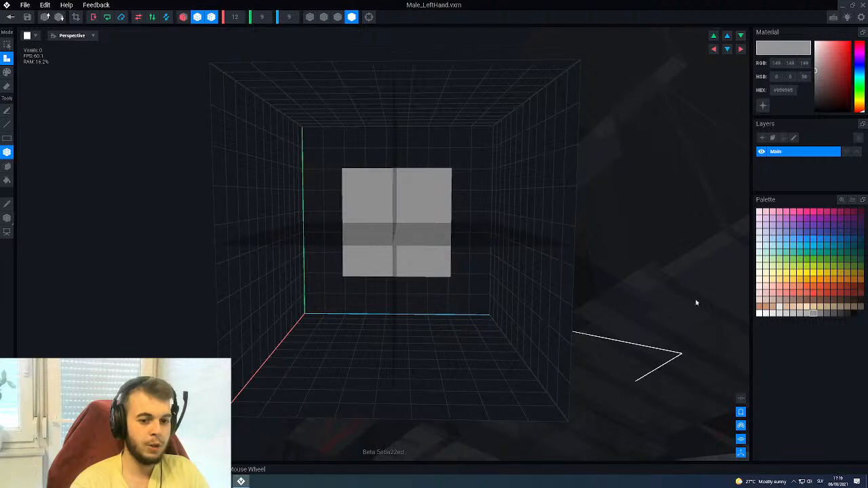
{"action": "left_click_drag", "start_coordinate": [351, 155], "coordinate": [374, 138]}
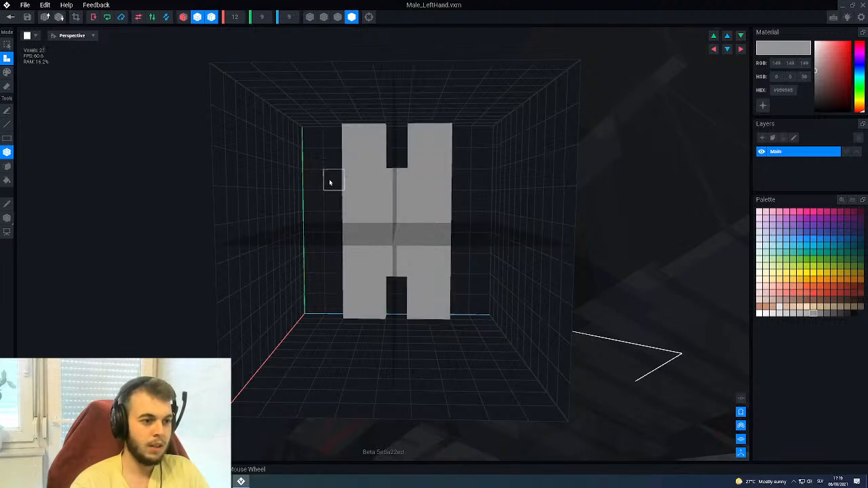
{"action": "left_click_drag", "start_coordinate": [332, 179], "coordinate": [314, 200]}
{"action": "scroll", "coordinate": [356, 199], "scroll_direction": "down", "scroll_amount": 3}
{"action": "right_click_drag", "start_coordinate": [357, 195], "coordinate": [384, 211]}
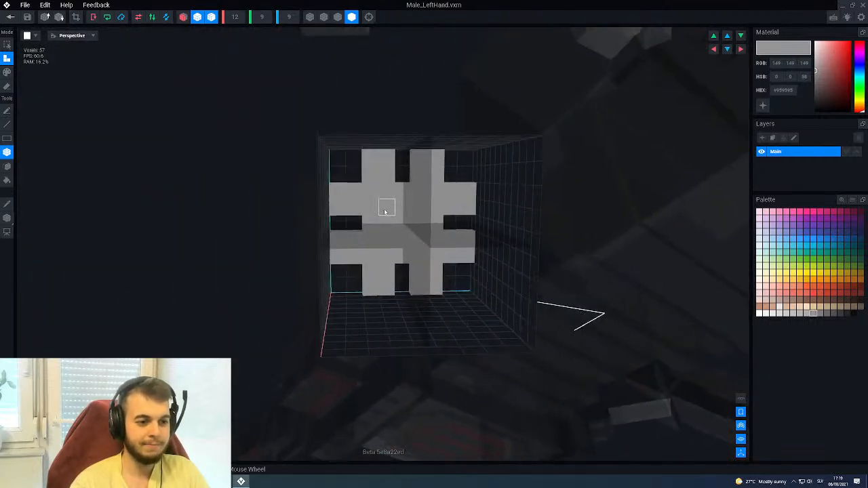
Paint the central 5×5 square dark grey #515151.
{"action": "left_click", "coordinate": [833, 313]}
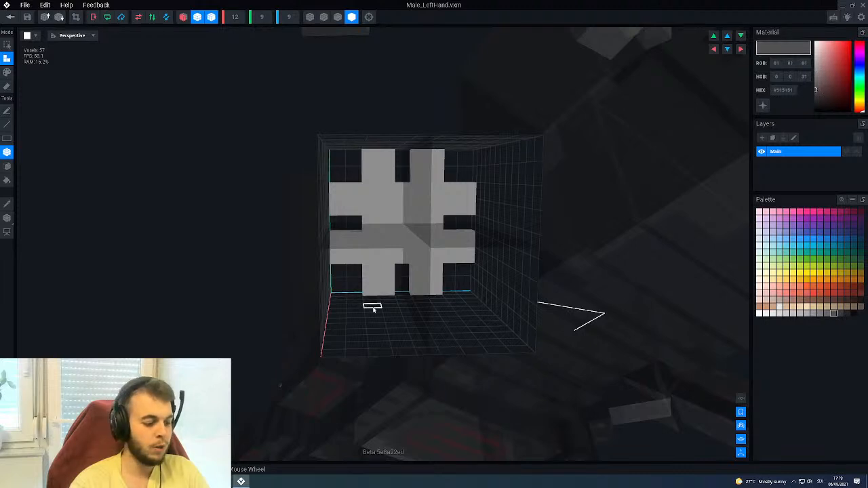
{"action": "key", "text": "3"}
{"action": "left_click_drag", "start_coordinate": [371, 255], "coordinate": [403, 225]}
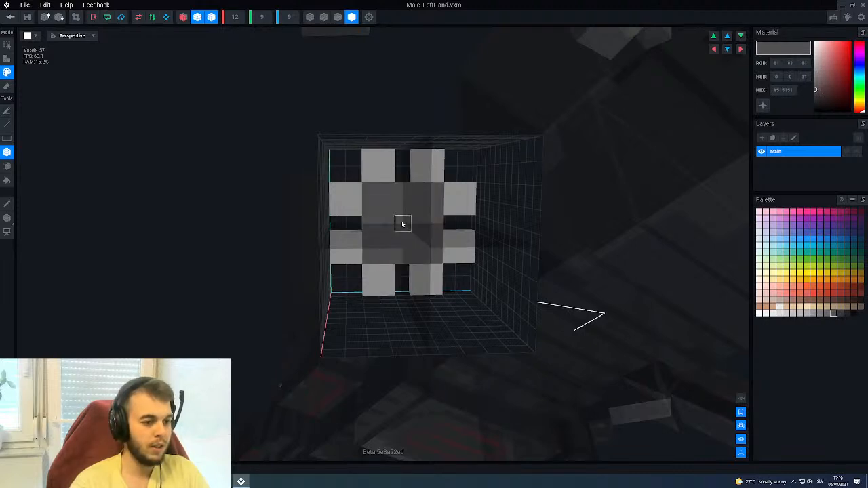
Extrude the dark central square by seven layers and set the model's X dimension to 16 voxels.
{"action": "right_click_drag", "start_coordinate": [387, 231], "coordinate": [418, 224]}
{"action": "key", "text": "2"}
{"action": "key", "text": "f"}
{"action": "left_click", "coordinate": [387, 225]}
{"action": "left_click", "coordinate": [387, 225]}
{"action": "left_click", "coordinate": [388, 225]}
{"action": "left_click", "coordinate": [387, 226]}
{"action": "left_click", "coordinate": [387, 226]}
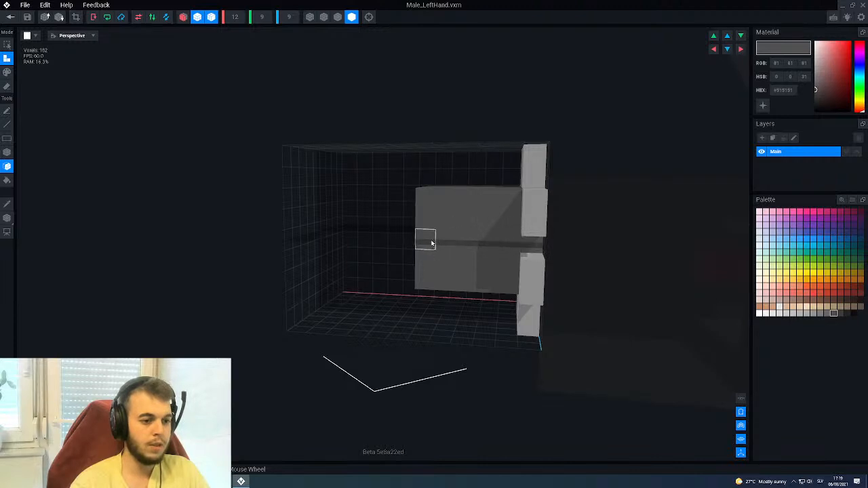
{"action": "right_click_drag", "start_coordinate": [432, 243], "coordinate": [418, 244]}
{"action": "left_click", "coordinate": [373, 235]}
{"action": "left_click", "coordinate": [376, 232]}
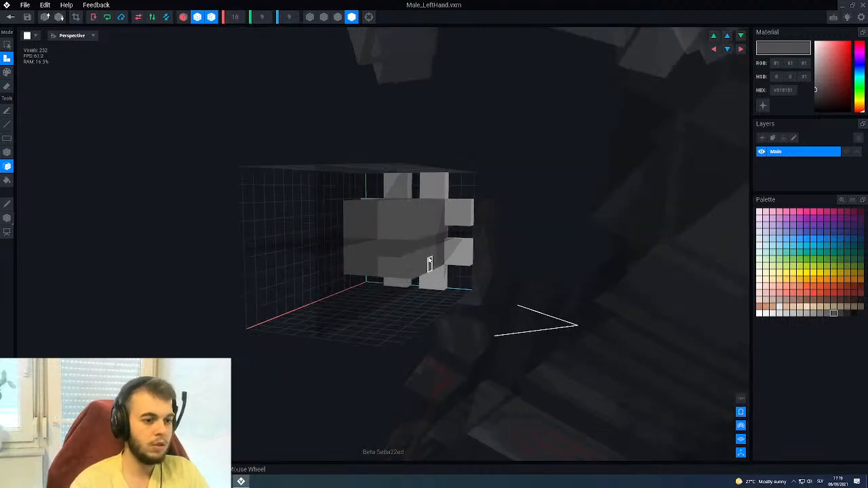
Sample the light grey and extrude the upper and lower 2×2 blocks along the full 16-voxel length as barrels.
{"action": "scroll", "coordinate": [427, 255], "scroll_direction": "up", "scroll_amount": 5}
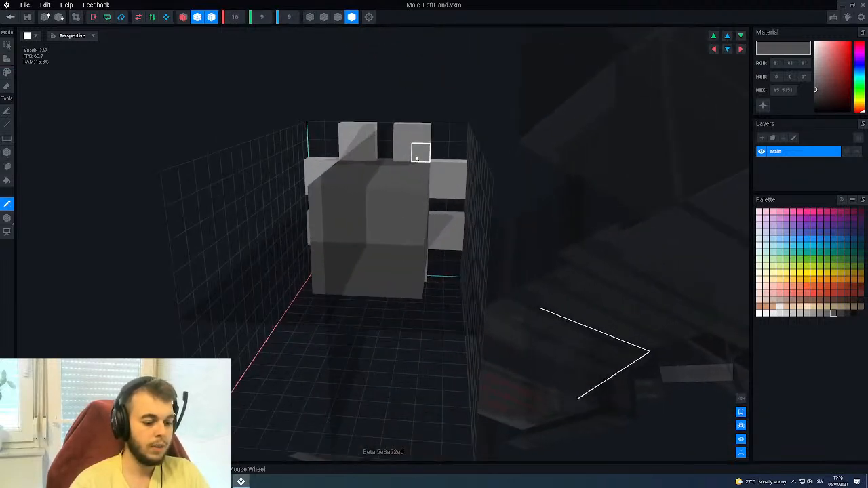
{"action": "left_click", "coordinate": [416, 157], "text": "alt"}
{"action": "left_click", "coordinate": [414, 157]}
{"action": "left_click", "coordinate": [408, 159]}
{"action": "left_click", "coordinate": [408, 159]}
{"action": "left_click", "coordinate": [408, 159]}
{"action": "left_click", "coordinate": [408, 160]}
{"action": "left_click", "coordinate": [409, 160]}
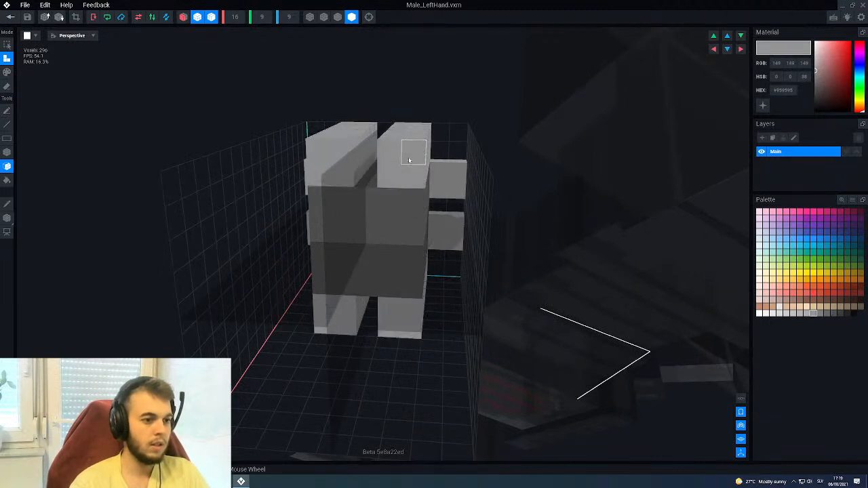
{"action": "left_click", "coordinate": [407, 163]}
{"action": "left_click", "coordinate": [400, 179]}
{"action": "left_click", "coordinate": [396, 186]}
{"action": "left_click", "coordinate": [392, 191]}
{"action": "left_click", "coordinate": [389, 196]}
{"action": "left_click", "coordinate": [387, 202]}
{"action": "left_click", "coordinate": [382, 208]}
{"action": "left_click", "coordinate": [378, 213]}
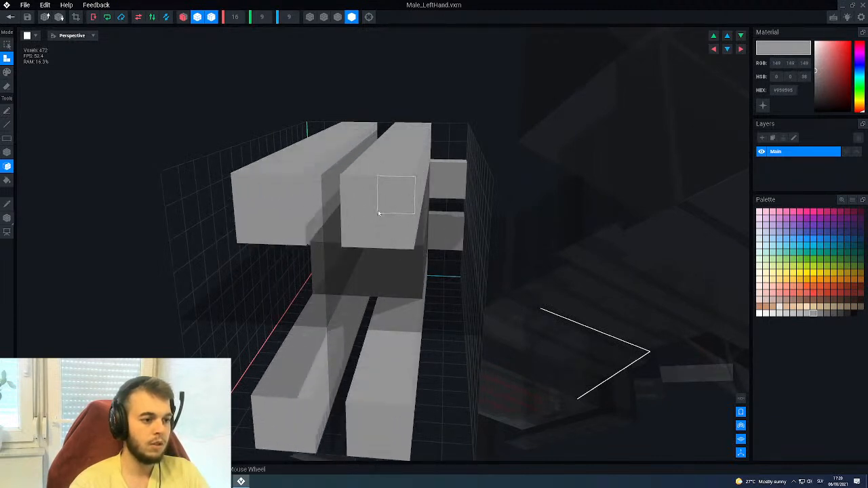
Extrude the 2×2 blocks on both sides of the core to the same 16-voxel length.
{"action": "left_click", "coordinate": [440, 190]}
{"action": "left_click", "coordinate": [438, 201]}
{"action": "left_click", "coordinate": [437, 200]}
{"action": "left_click", "coordinate": [436, 238]}
{"action": "left_click", "coordinate": [436, 247]}
{"action": "left_click", "coordinate": [434, 256]}
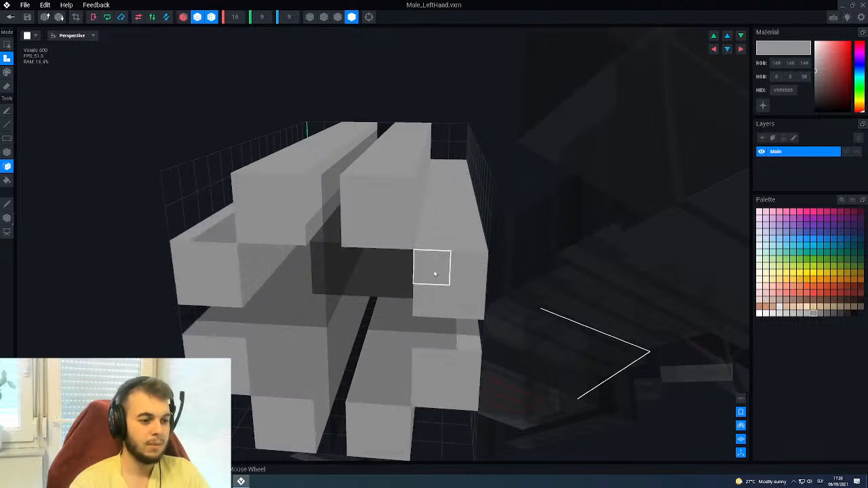
{"action": "scroll", "coordinate": [432, 266], "scroll_direction": "down", "scroll_amount": 3}
{"action": "middle_click_drag", "start_coordinate": [428, 264], "coordinate": [367, 250]}
{"action": "middle_click_drag", "start_coordinate": [421, 212], "coordinate": [430, 209]}
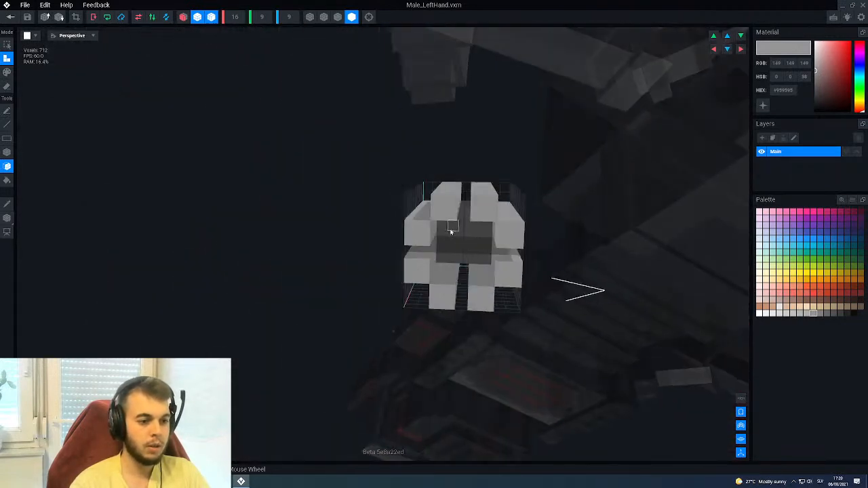
Recolor the hand's barrels in mid grey #7E7E7E with fill painting.
{"action": "left_click", "coordinate": [452, 235], "text": "alt"}
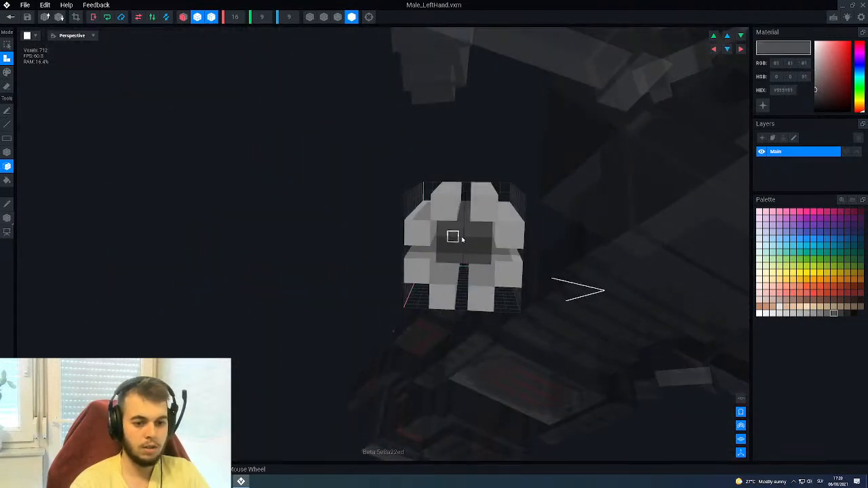
{"action": "left_click", "coordinate": [819, 312]}
{"action": "key", "text": "p"}
{"action": "key", "text": "f"}
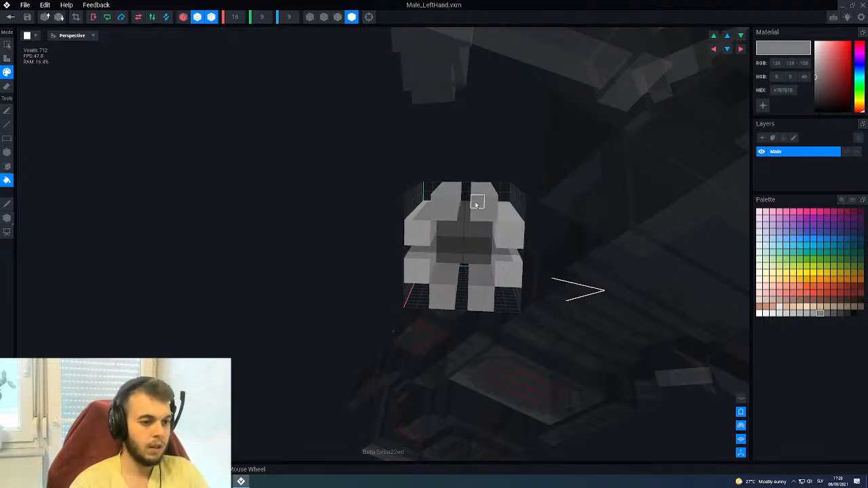
Center the left hand's pivot at Y 4.5, Z 4.5, save the model and return to the rig.
{"action": "middle_click_drag", "start_coordinate": [453, 225], "coordinate": [428, 214]}
{"action": "left_click", "coordinate": [7, 219]}
{"action": "left_click_drag", "start_coordinate": [456, 258], "coordinate": [555, 254]}
{"action": "left_click_drag", "start_coordinate": [485, 183], "coordinate": [486, 163]}
{"action": "middle_click_drag", "start_coordinate": [479, 221], "coordinate": [479, 217]}
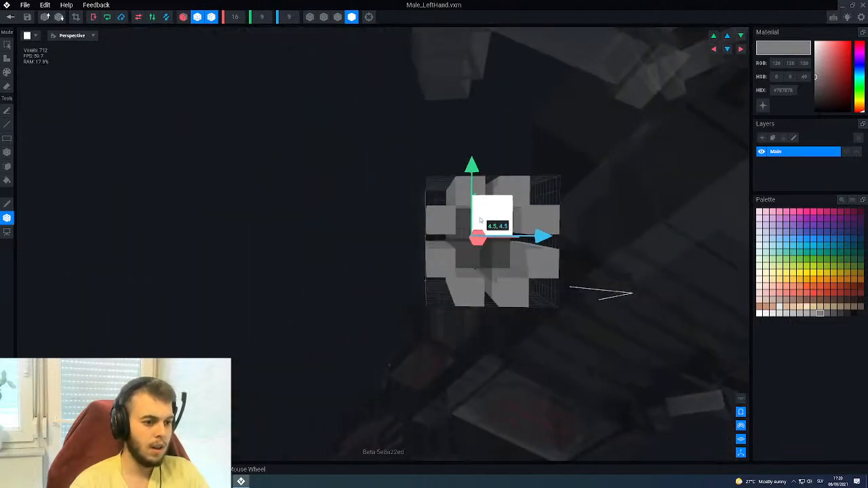
{"action": "left_click", "coordinate": [10, 17]}
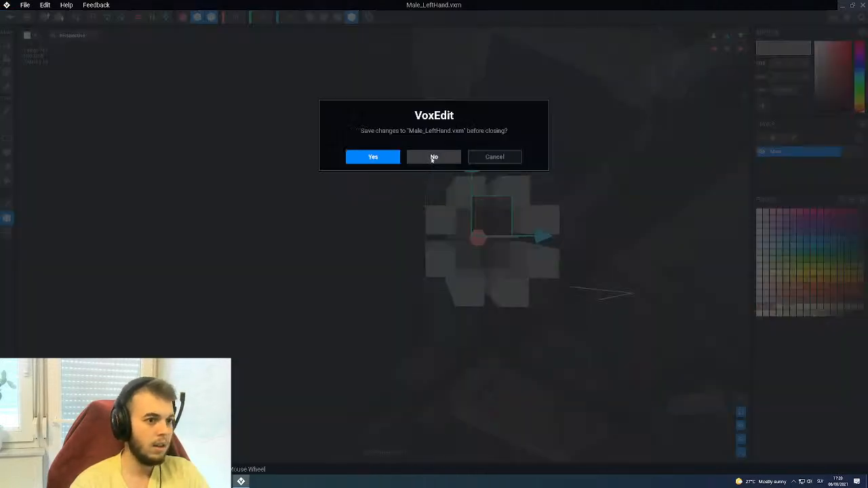
{"action": "left_click", "coordinate": [373, 157]}
Play the idle animation to check how the new barrel hand moves with the arm.
{"action": "scroll", "coordinate": [489, 148], "scroll_direction": "up", "scroll_amount": 10}
{"action": "right_click_drag", "start_coordinate": [383, 149], "coordinate": [383, 149]}
{"action": "middle_click_drag", "start_coordinate": [382, 148], "coordinate": [399, 162]}
{"action": "scroll", "coordinate": [458, 188], "scroll_direction": "down", "scroll_amount": 3}
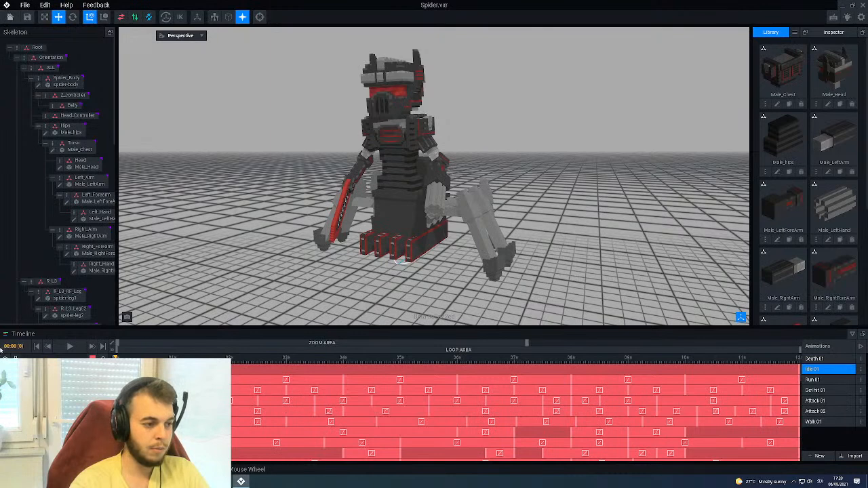
{"action": "left_click", "coordinate": [72, 347]}
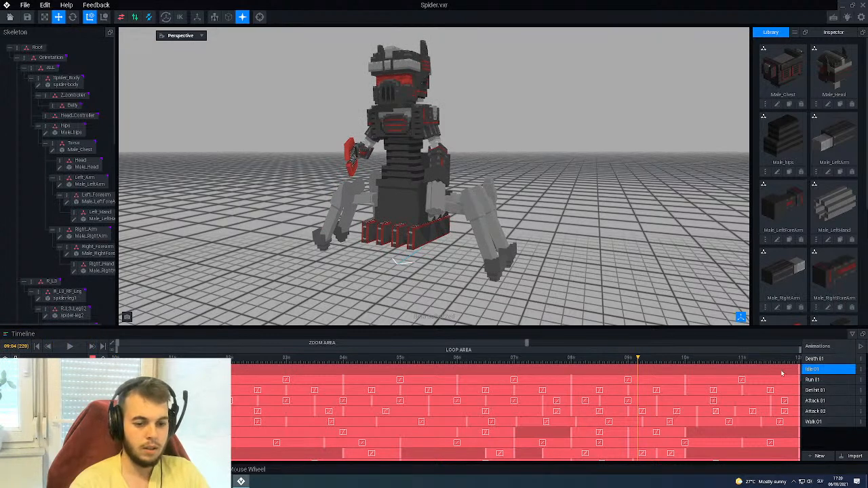
Paste the left hand's aligned idle keyframe onto the hand's first and last keyframes in the Death 01 animation.
{"action": "left_click", "coordinate": [437, 176]}
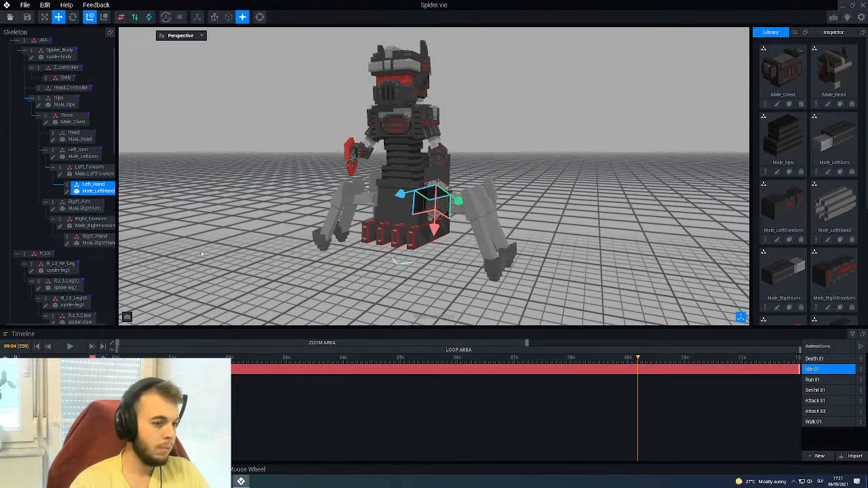
{"action": "left_click", "coordinate": [224, 233]}
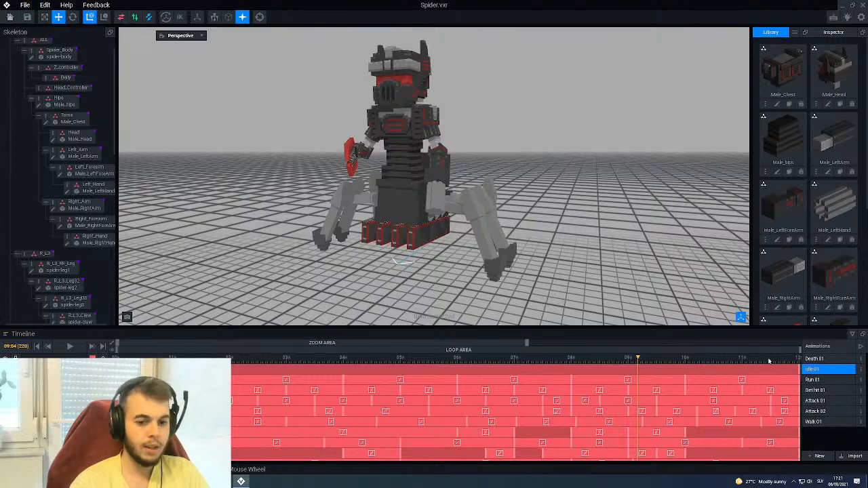
{"action": "left_click", "coordinate": [817, 359]}
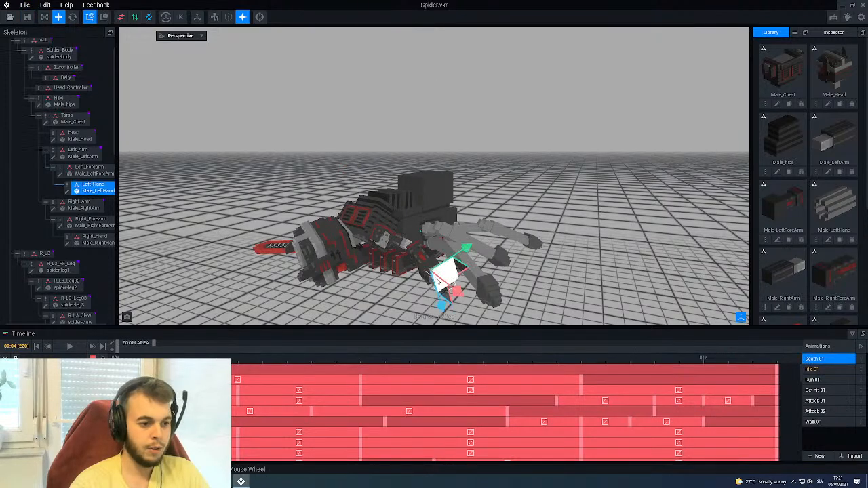
{"action": "left_click", "coordinate": [429, 276]}
{"action": "key", "text": "Home"}
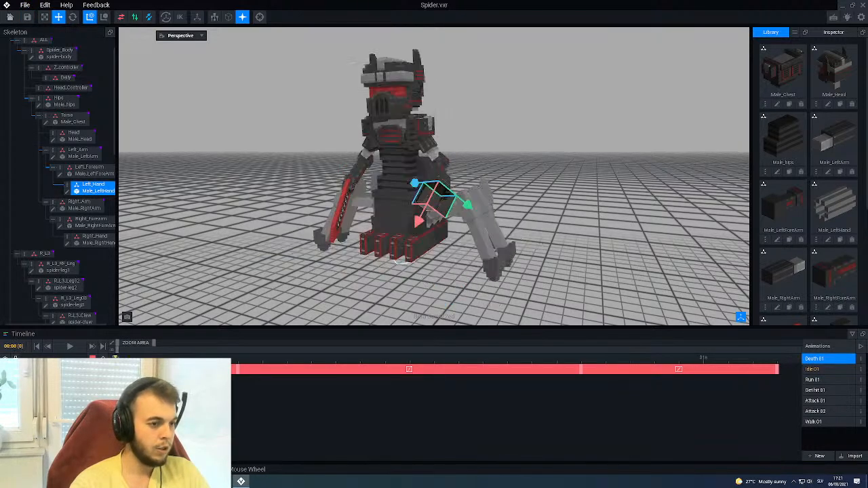
{"action": "left_click", "coordinate": [132, 367]}
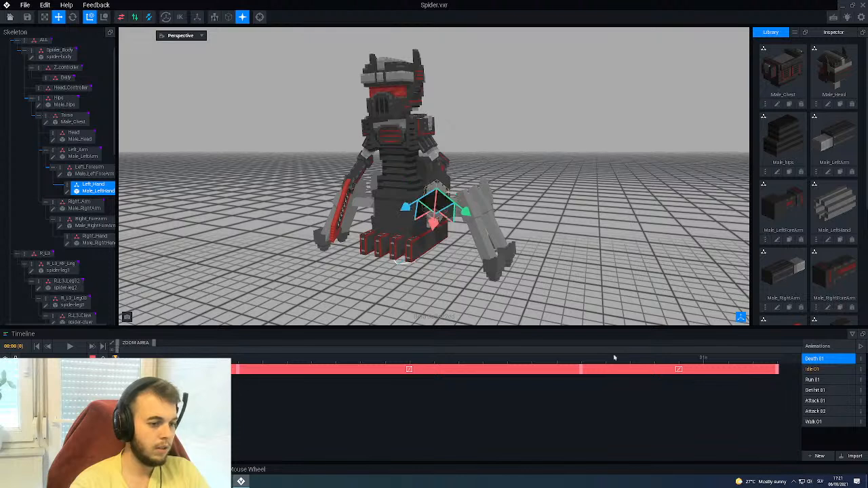
{"action": "right_click", "coordinate": [776, 370]}
{"action": "left_click", "coordinate": [785, 370]}
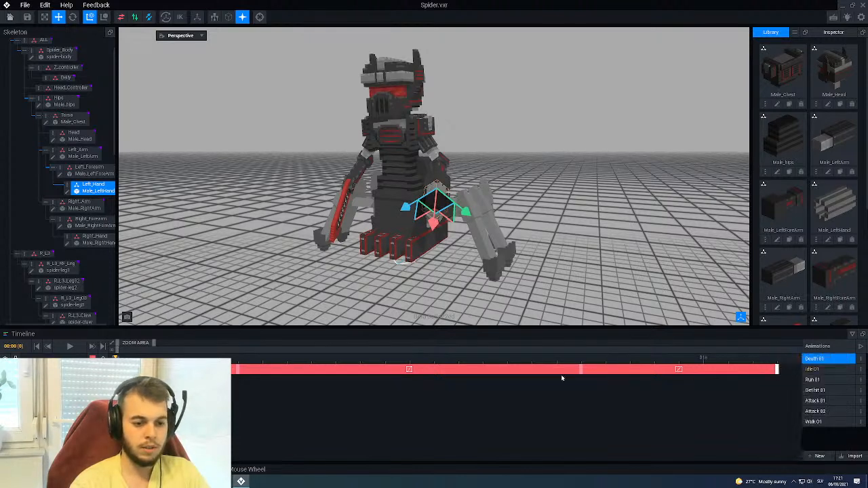
Delete the left hand's intermediate keyframes in Death 01 and play the animation to check the hand.
{"action": "key", "text": "Delete"}
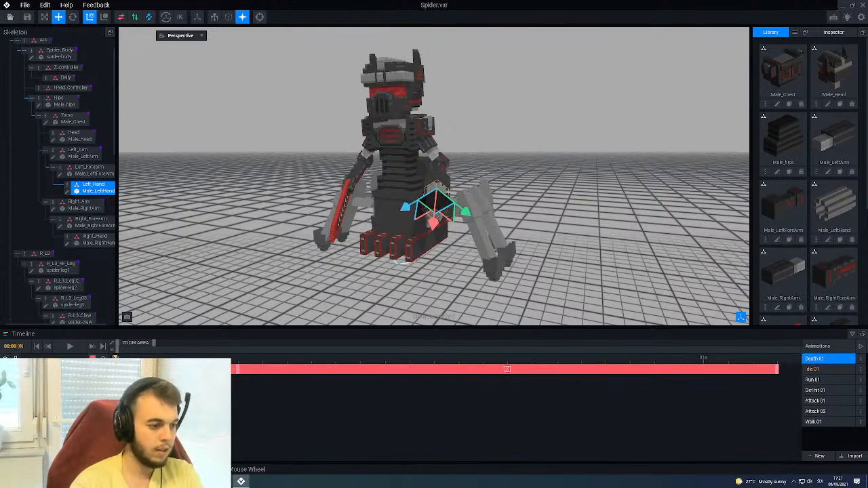
{"action": "left_click", "coordinate": [237, 370]}
{"action": "key", "text": "Delete"}
{"action": "left_click", "coordinate": [69, 345]}
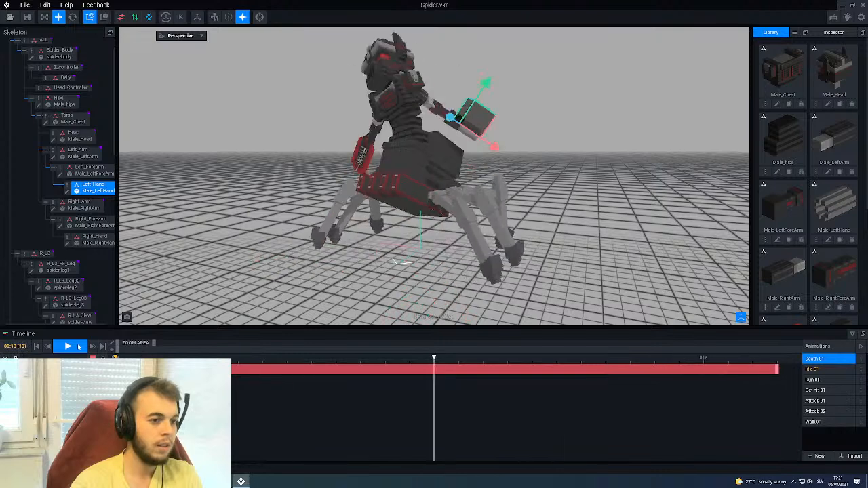
{"action": "left_click", "coordinate": [77, 347]}
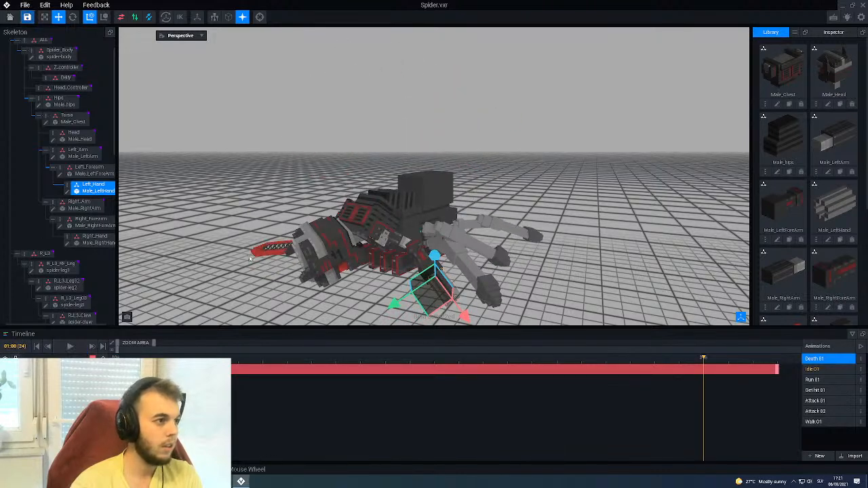
Hold the aligned left-hand pose throughout Run 01 by pasting it onto the last keyframe and clearing the keyframes in between.
{"action": "left_click", "coordinate": [812, 380]}
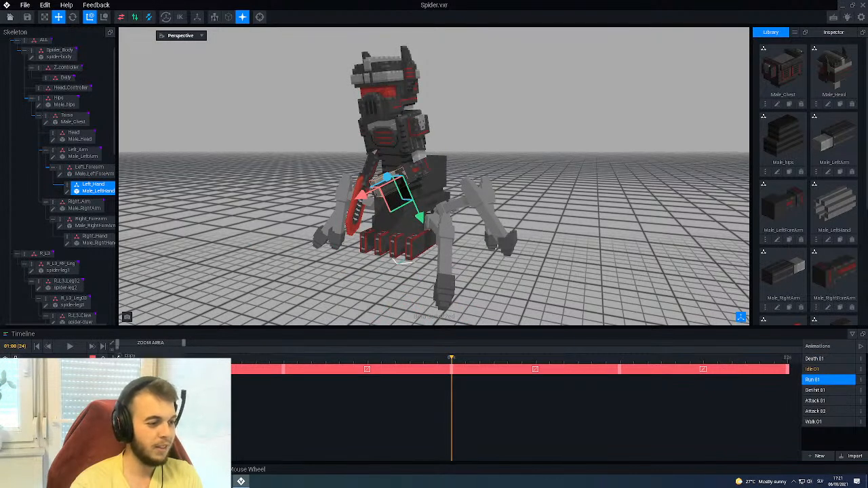
{"action": "right_click", "coordinate": [786, 369]}
{"action": "left_click", "coordinate": [794, 369]}
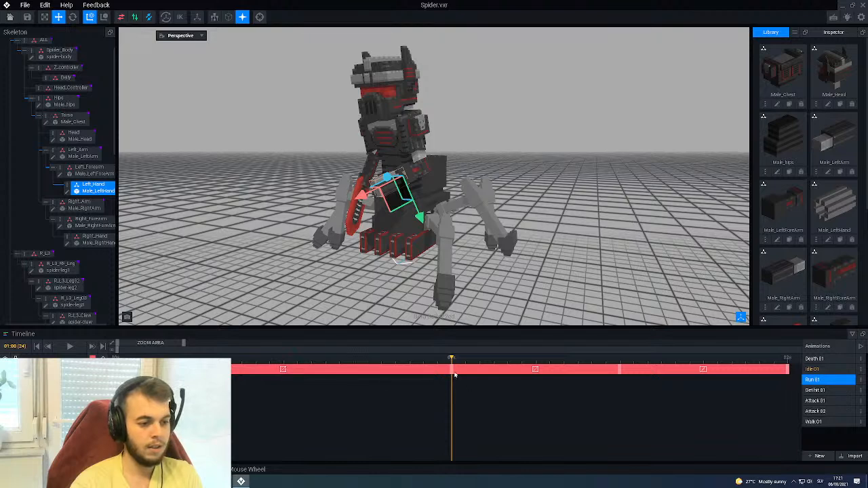
{"action": "left_click", "coordinate": [69, 346]}
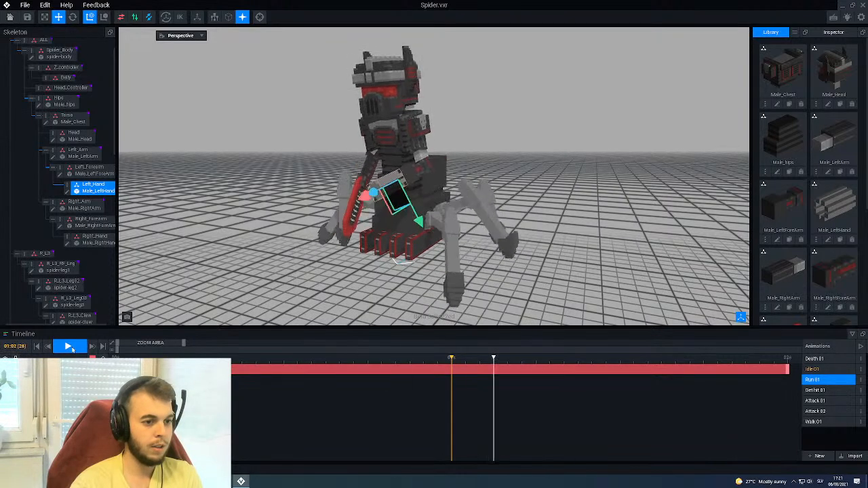
{"action": "left_click", "coordinate": [69, 346]}
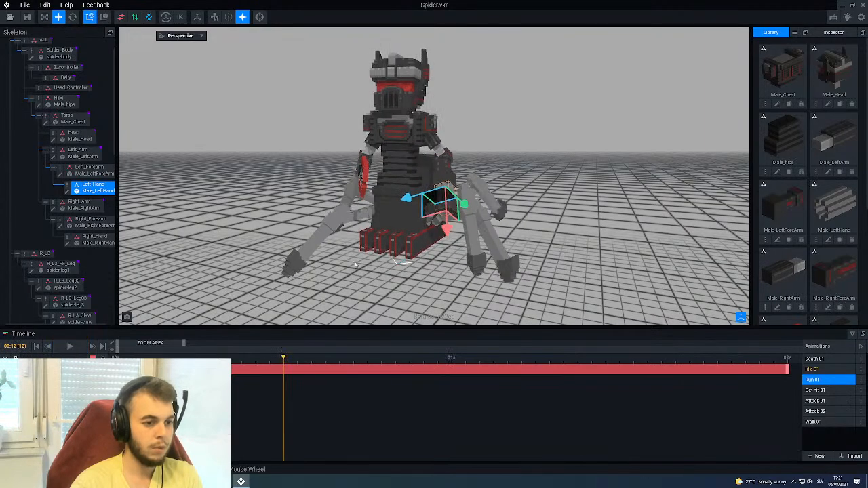
Scrub and play the Run 01 animation from near and far to examine how the left arm and barrel hand move.
{"action": "scroll", "coordinate": [454, 278], "scroll_direction": "up", "scroll_amount": 3}
{"action": "left_click", "coordinate": [454, 278]}
{"action": "scroll", "coordinate": [454, 278], "scroll_direction": "up", "scroll_amount": 2}
{"action": "right_click_drag", "start_coordinate": [513, 265], "coordinate": [513, 264]}
{"action": "left_click_drag", "start_coordinate": [284, 360], "coordinate": [530, 367]}
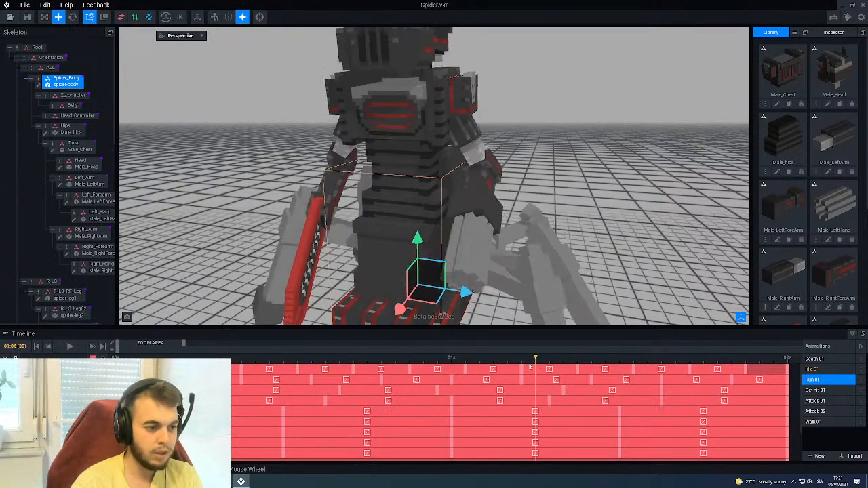
{"action": "key", "text": "space"}
{"action": "scroll", "coordinate": [411, 229], "scroll_direction": "down", "scroll_amount": 5}
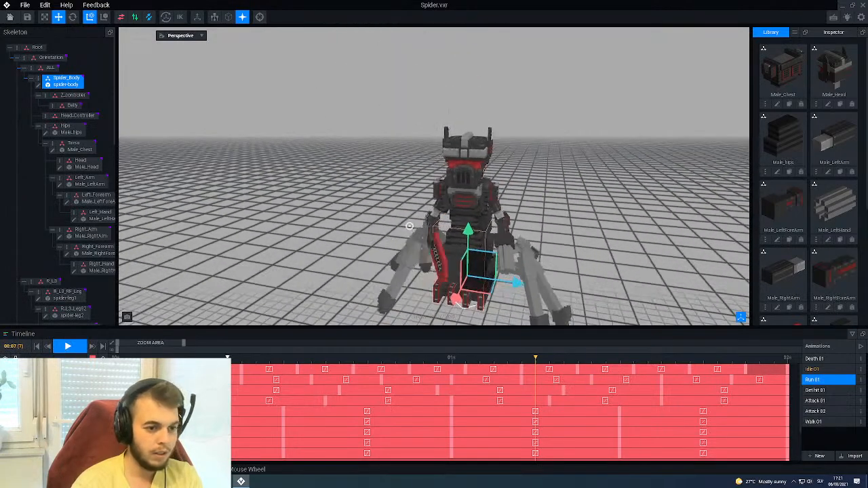
{"action": "middle_click_drag", "start_coordinate": [411, 229], "coordinate": [448, 219]}
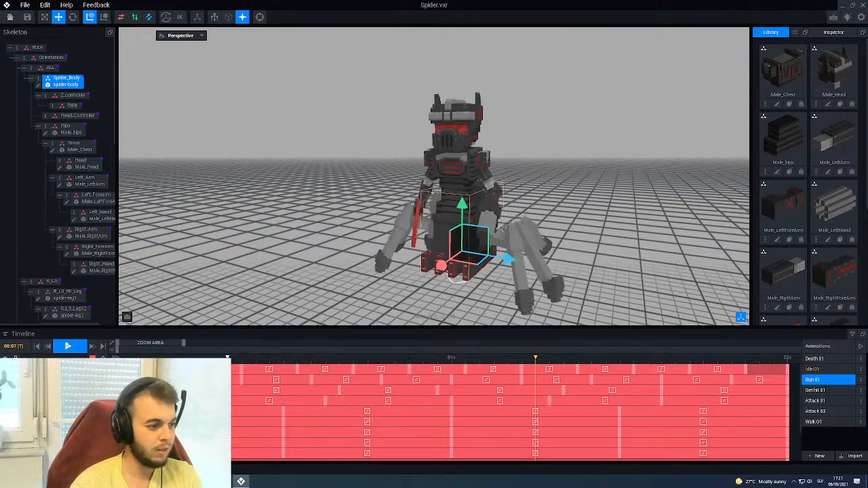
{"action": "key", "text": "space"}
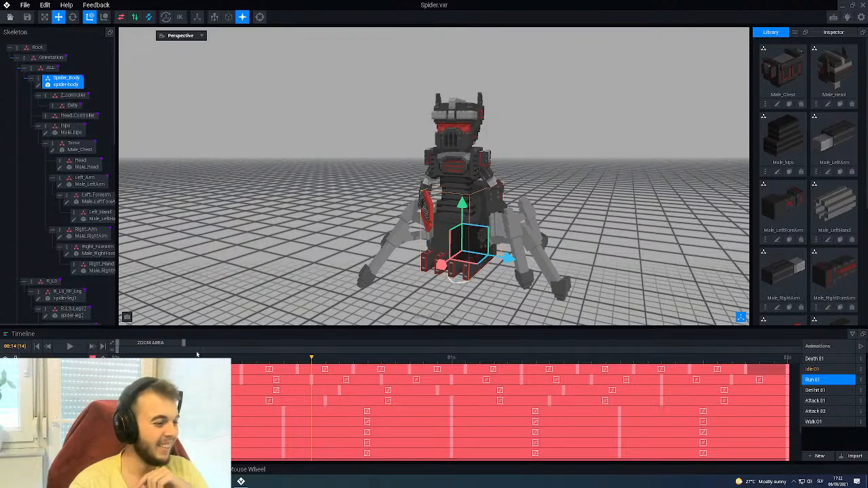
{"action": "left_click", "coordinate": [496, 222]}
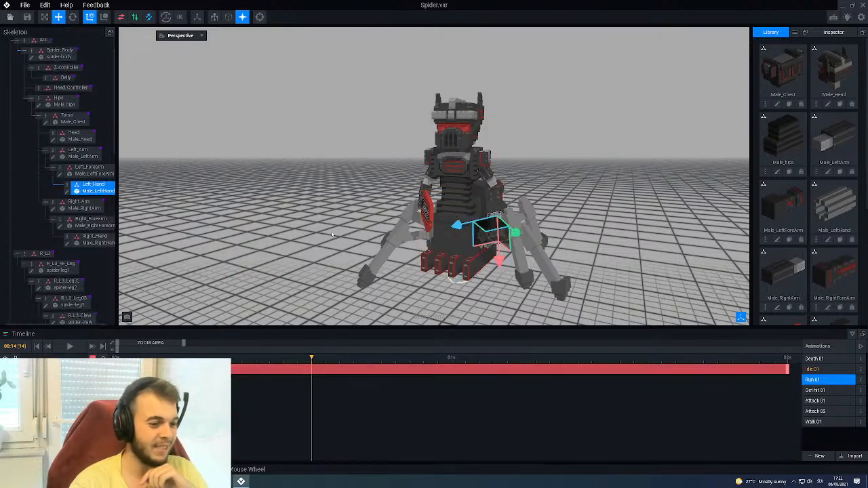
{"action": "left_click", "coordinate": [324, 232]}
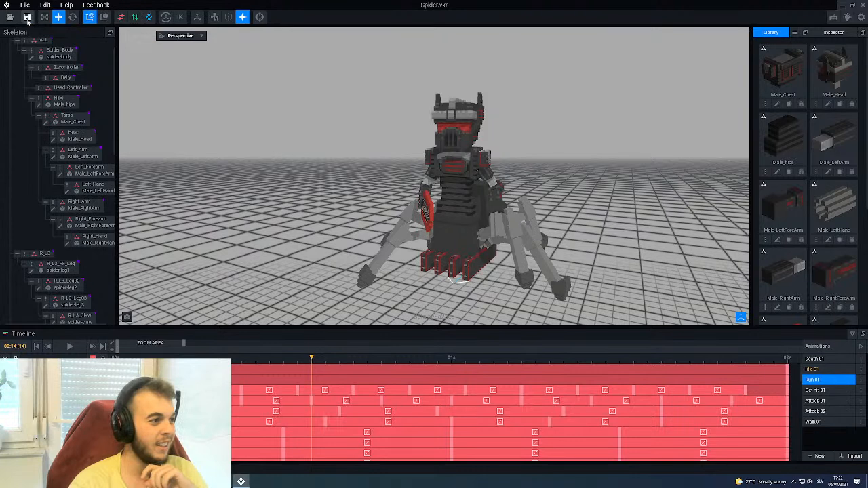
Paste the aligned left-hand pose onto the hand's last keyframe in GetHit 01, clear its middle keyframe and check playback.
{"action": "left_click", "coordinate": [814, 390]}
{"action": "left_click", "coordinate": [495, 211]}
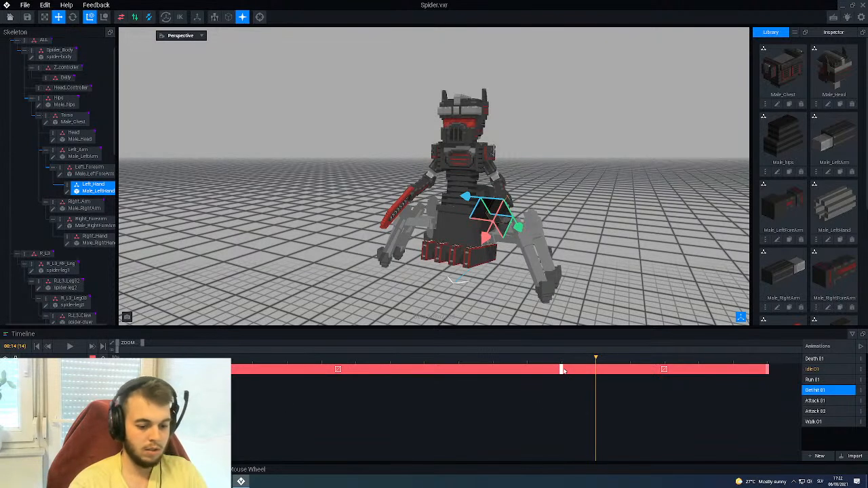
{"action": "right_click", "coordinate": [767, 370]}
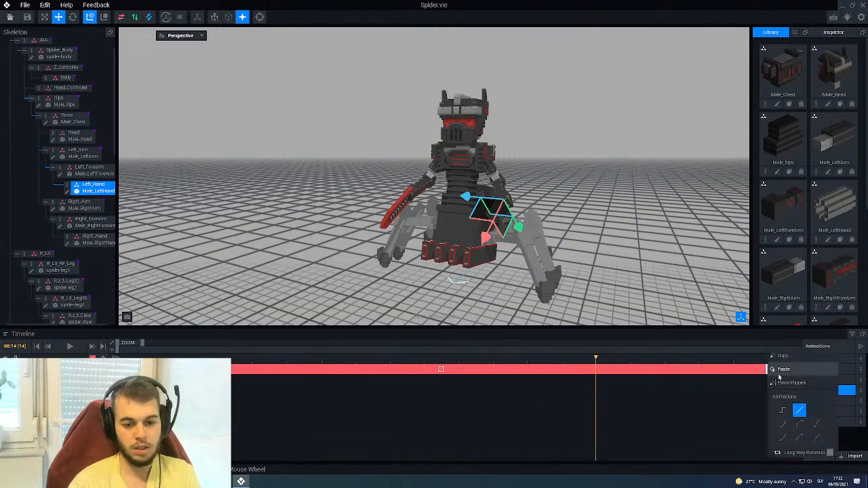
{"action": "left_click", "coordinate": [777, 375]}
{"action": "left_click", "coordinate": [69, 347]}
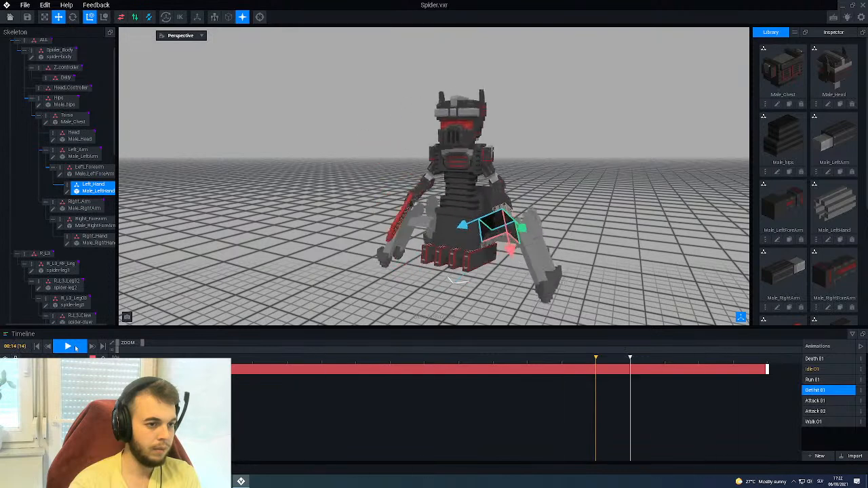
{"action": "left_click", "coordinate": [75, 348]}
Apply the aligned left-hand pose to the hand's keyframes in Attack 01 and play the animation.
{"action": "left_click", "coordinate": [813, 401]}
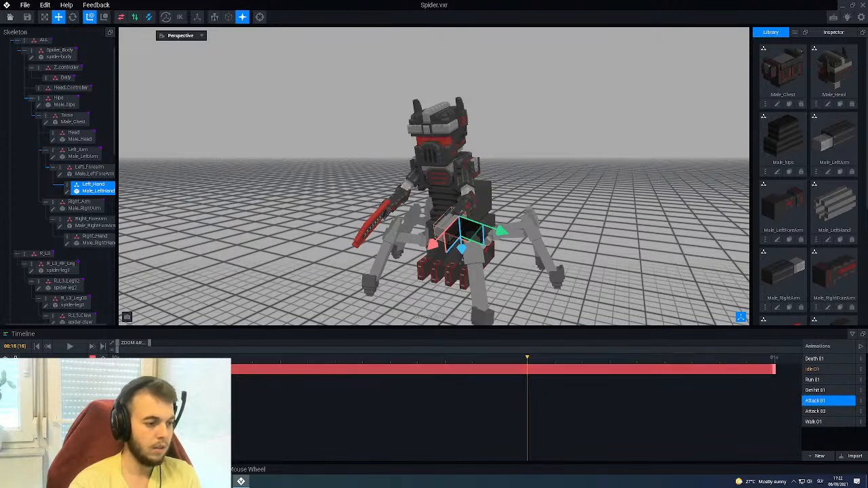
{"action": "left_click", "coordinate": [136, 377]}
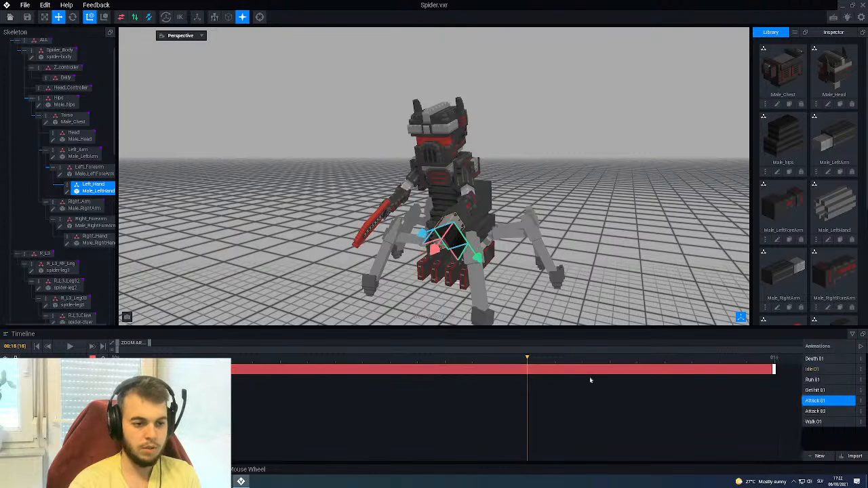
{"action": "left_click", "coordinate": [70, 347]}
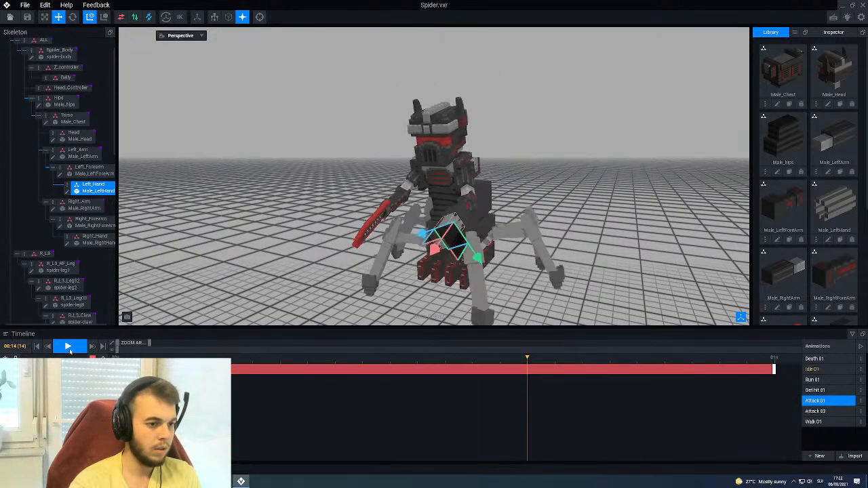
{"action": "right_click_drag", "start_coordinate": [313, 266], "coordinate": [314, 265]}
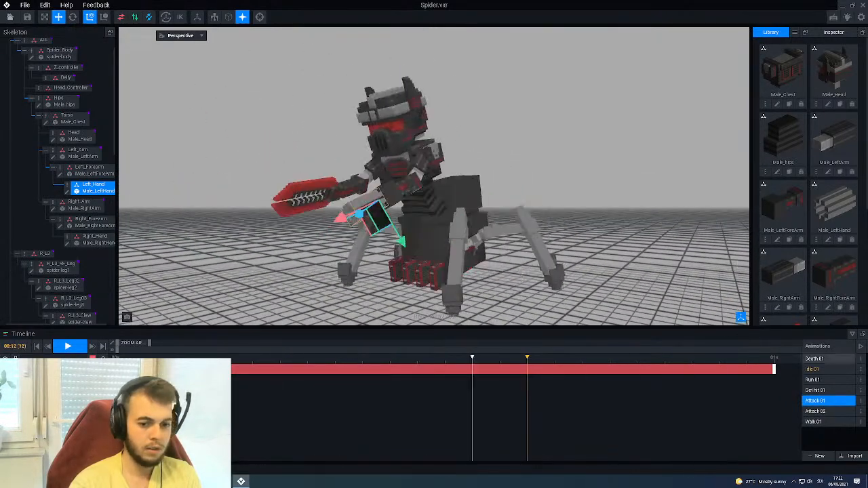
Keep the left hand in one pose throughout Attack 02 by pasting the keyframe at the end and removing the ones in between.
{"action": "left_click", "coordinate": [814, 411]}
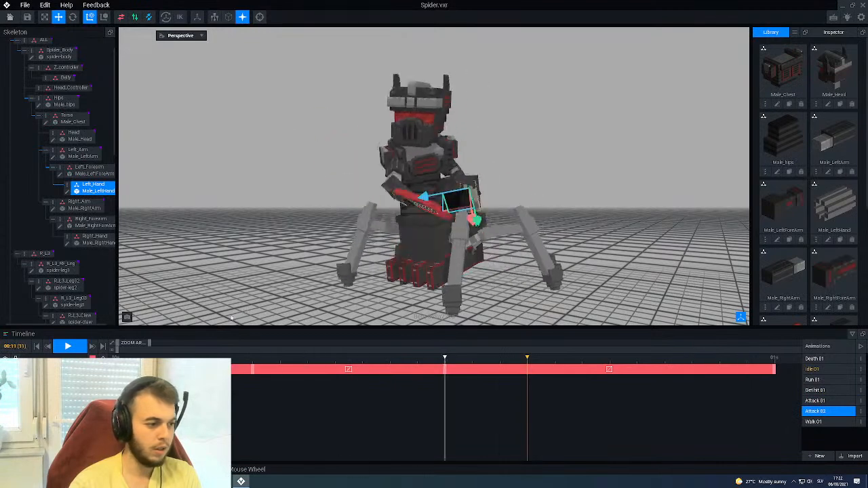
{"action": "left_click", "coordinate": [66, 346]}
{"action": "right_click", "coordinate": [253, 369]}
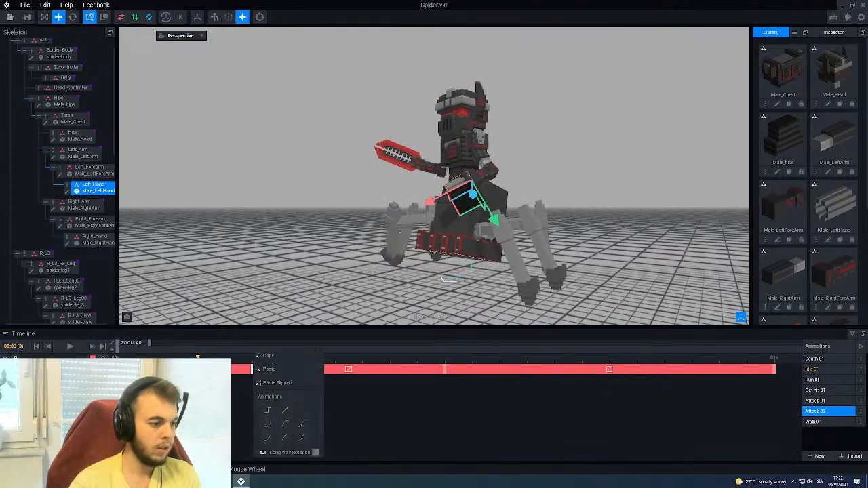
{"action": "left_click", "coordinate": [268, 355]}
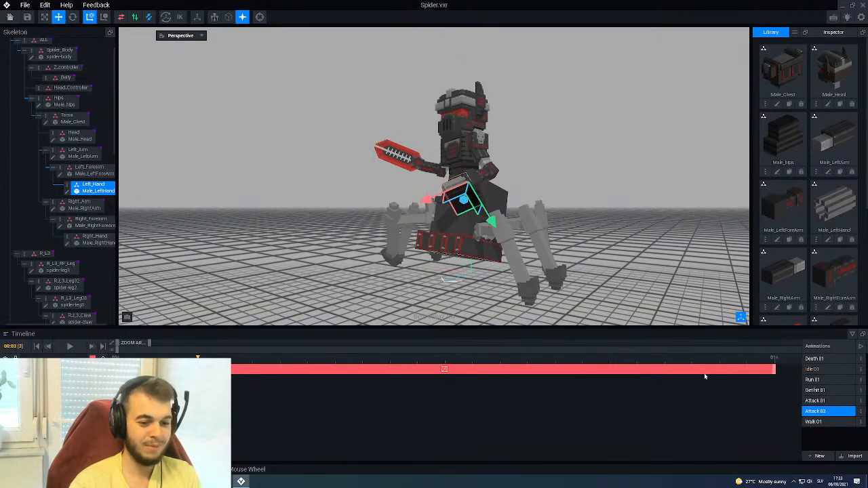
{"action": "right_click", "coordinate": [772, 369]}
{"action": "left_click", "coordinate": [788, 370]}
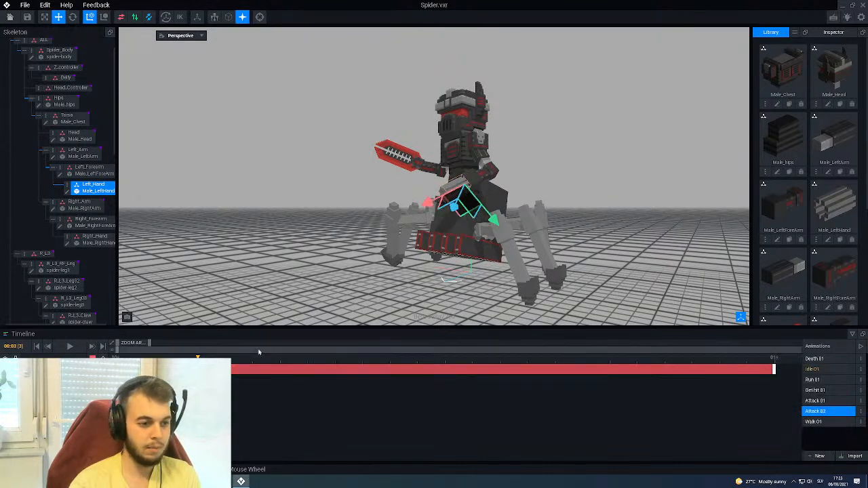
Play the Attack 02 animation and check the barrel hand with nothing selected.
{"action": "left_click", "coordinate": [69, 346]}
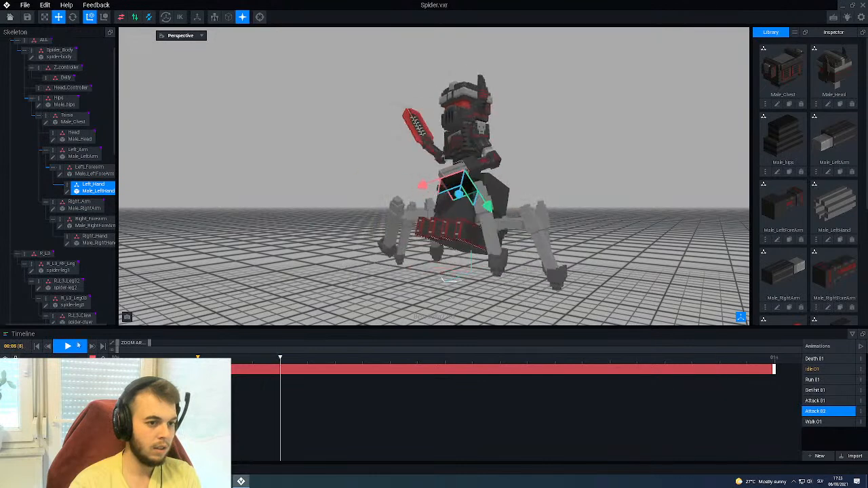
{"action": "left_click", "coordinate": [220, 215]}
{"action": "scroll", "coordinate": [224, 214], "scroll_direction": "down", "scroll_amount": 3}
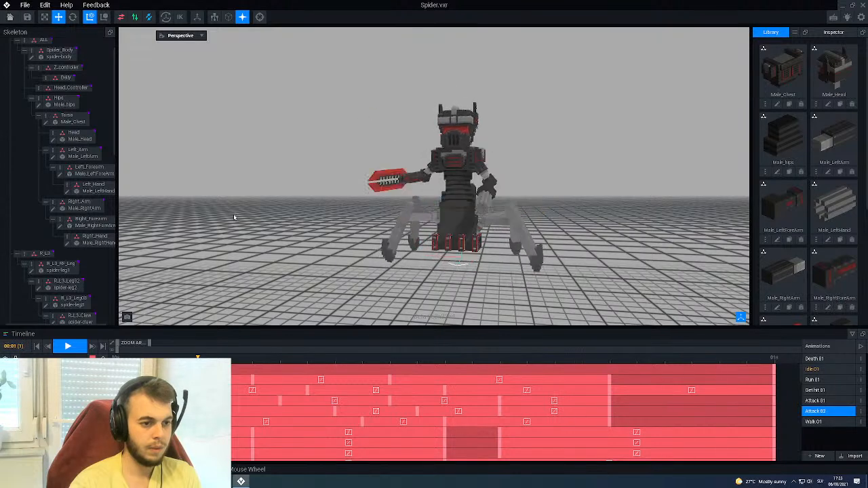
Play the Walk 01 animation, and scrub through it with the head selected to examine the head's movement.
{"action": "left_click", "coordinate": [814, 421]}
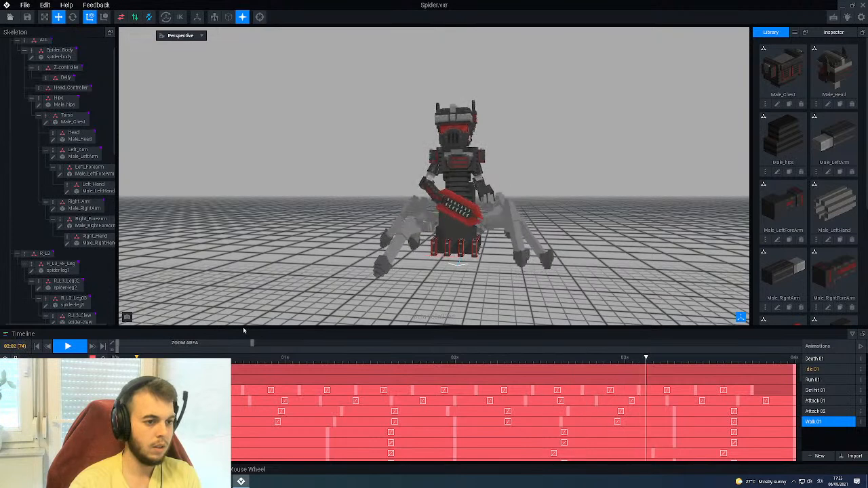
{"action": "left_click", "coordinate": [68, 346]}
{"action": "left_click", "coordinate": [458, 124]}
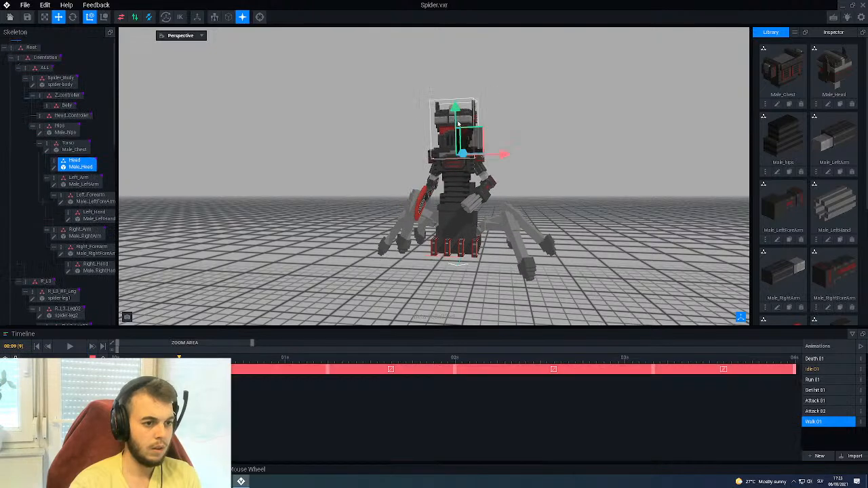
{"action": "left_click_drag", "start_coordinate": [335, 383], "coordinate": [566, 392]}
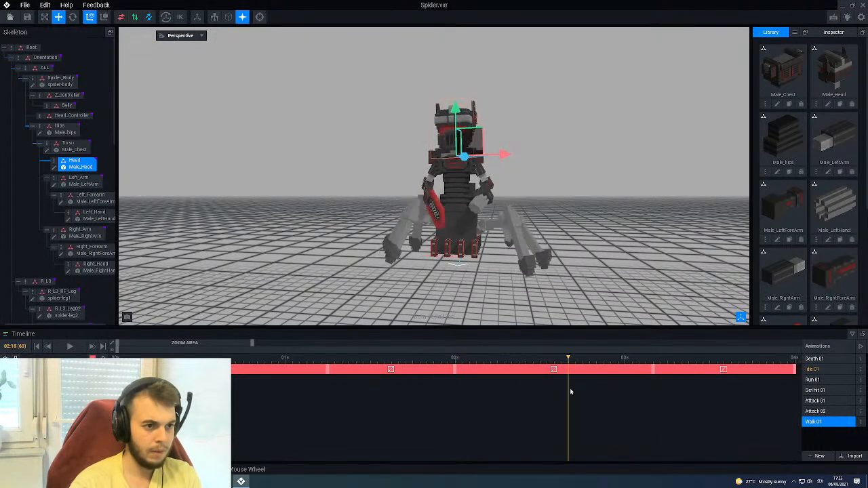
Move the head's late Walk 01 keyframe to the 3-second mark, and scrub and play the animation to check the head's movement.
{"action": "mouse_move", "coordinate": [654, 398]}
{"action": "left_mouse_down"}
{"action": "mouse_move", "coordinate": [701, 403]}
{"action": "mouse_move", "coordinate": [648, 409]}
{"action": "left_mouse_up"}
{"action": "left_click_drag", "start_coordinate": [534, 398], "coordinate": [655, 394]}
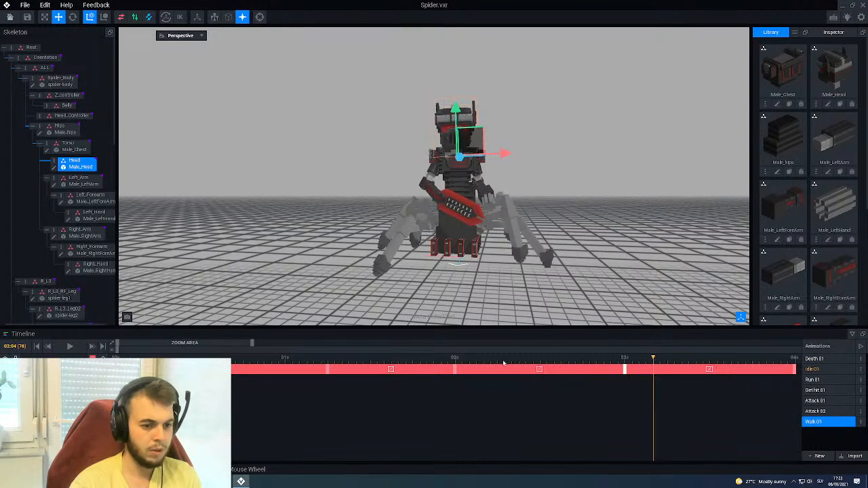
{"action": "left_click_drag", "start_coordinate": [441, 366], "coordinate": [713, 393]}
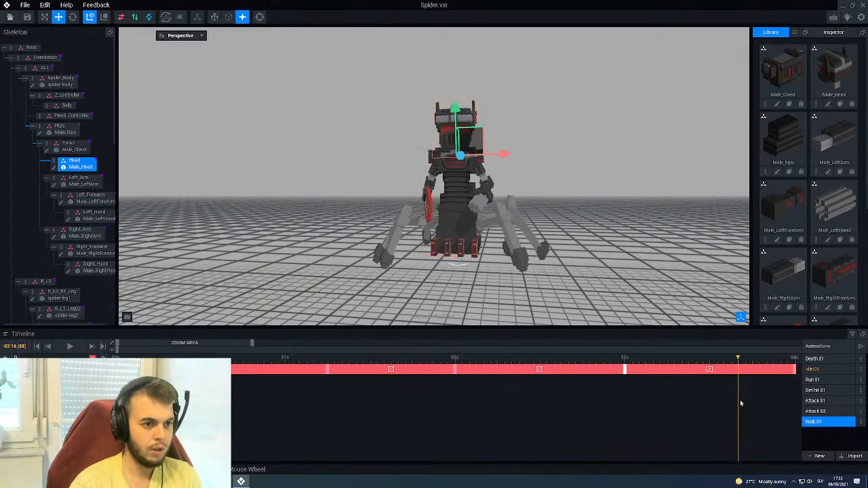
{"action": "left_click_drag", "start_coordinate": [452, 405], "coordinate": [533, 397]}
{"action": "key", "text": "space"}
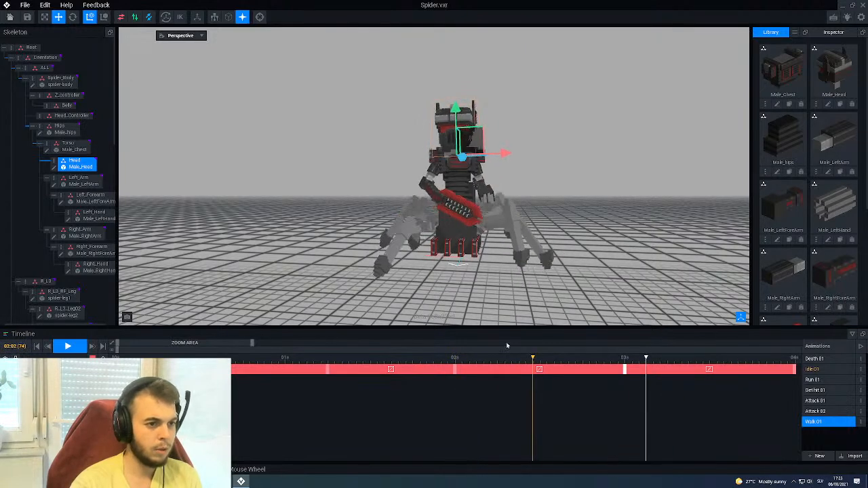
{"action": "left_click", "coordinate": [623, 237]}
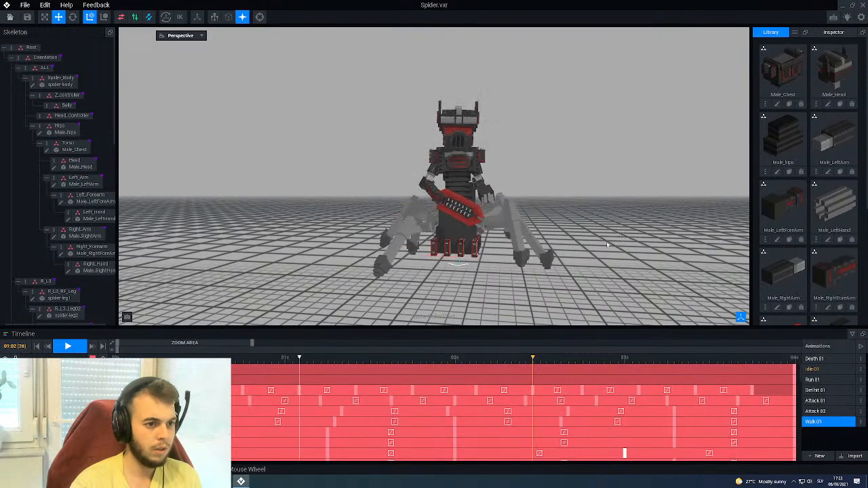
{"action": "key", "text": "space"}
Keep the left hand in one pose throughout Walk 01 by deleting the in-between keyframes and pasting the first keyframe at the end.
{"action": "left_click", "coordinate": [468, 209]}
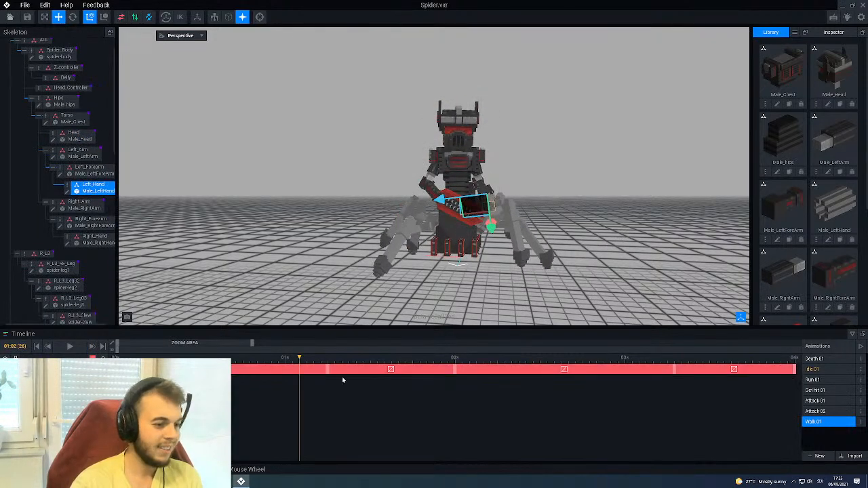
{"action": "key", "text": "Delete"}
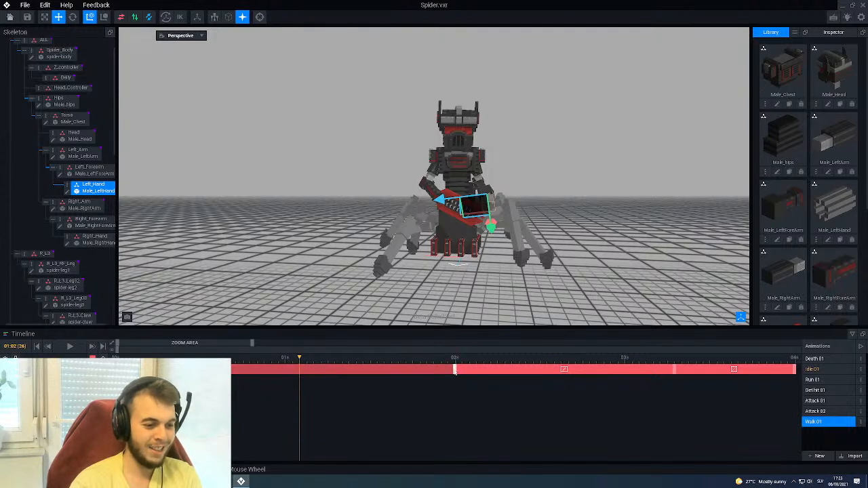
{"action": "key", "text": "Delete"}
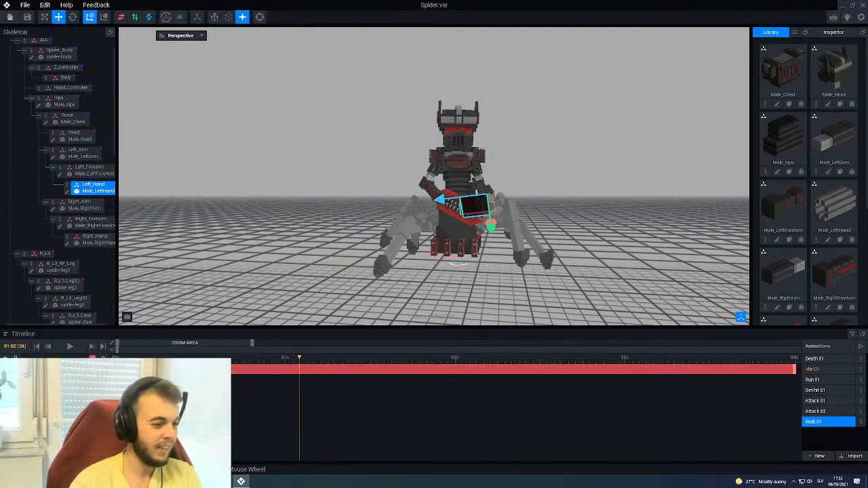
{"action": "left_click", "coordinate": [134, 366]}
{"action": "right_click", "coordinate": [793, 369]}
{"action": "left_click", "coordinate": [795, 371]}
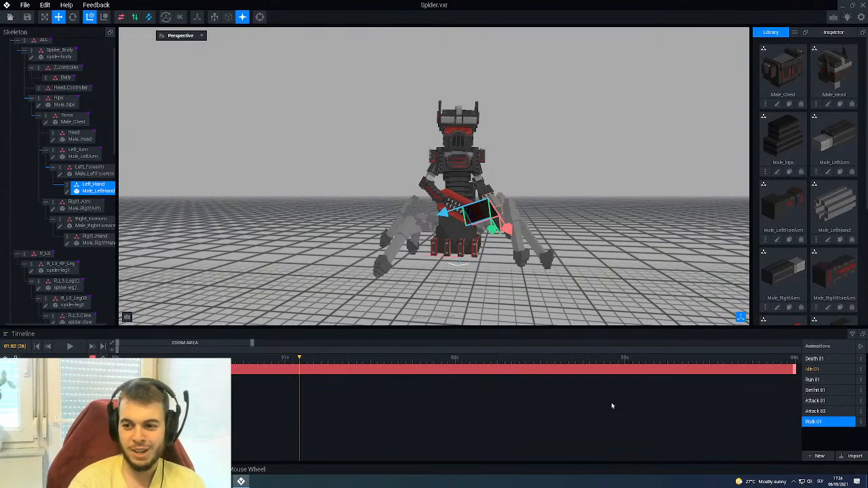
Select the left forearm and open its Male_LeftForeArm model for voxel editing.
{"action": "right_click_drag", "start_coordinate": [489, 224], "coordinate": [325, 270]}
{"action": "scroll", "coordinate": [447, 238], "scroll_direction": "up", "scroll_amount": 2}
{"action": "key", "text": "Up"}
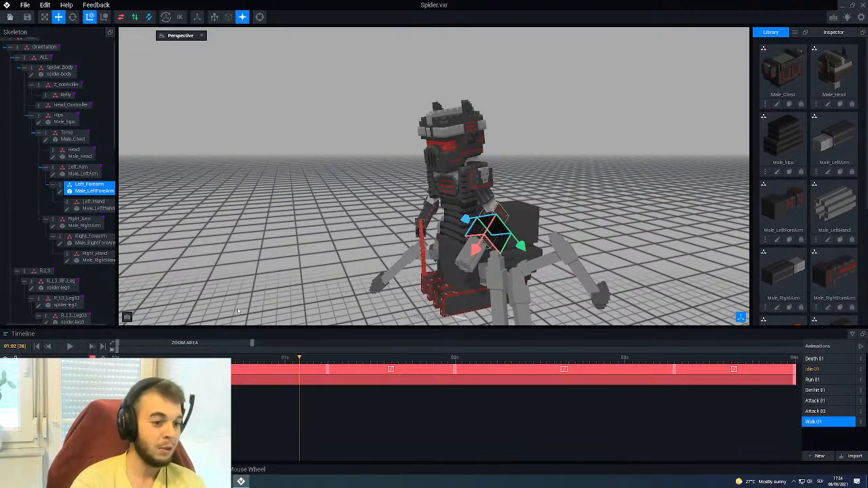
{"action": "left_click", "coordinate": [59, 192]}
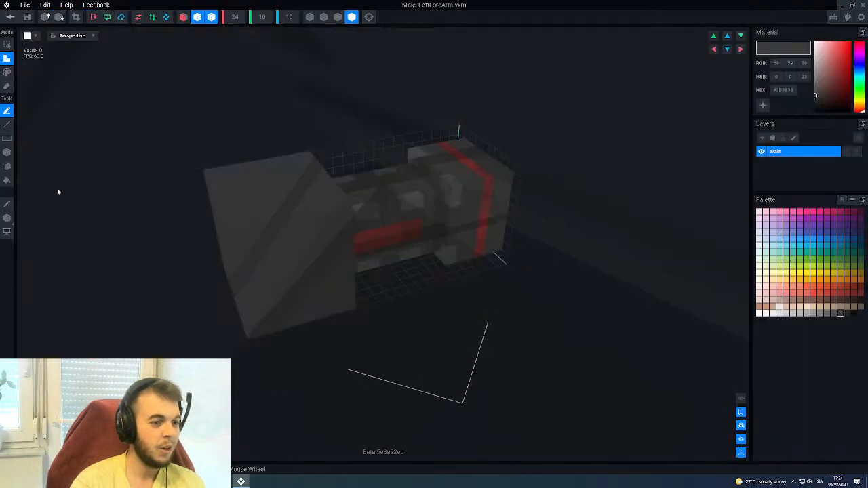
Display the model's edge outlines and paint lighter grey L-shaped accents at the corners of the forearm's large end block.
{"action": "right_click_drag", "start_coordinate": [413, 206], "coordinate": [413, 206]}
{"action": "right_click_drag", "start_coordinate": [478, 210], "coordinate": [459, 233]}
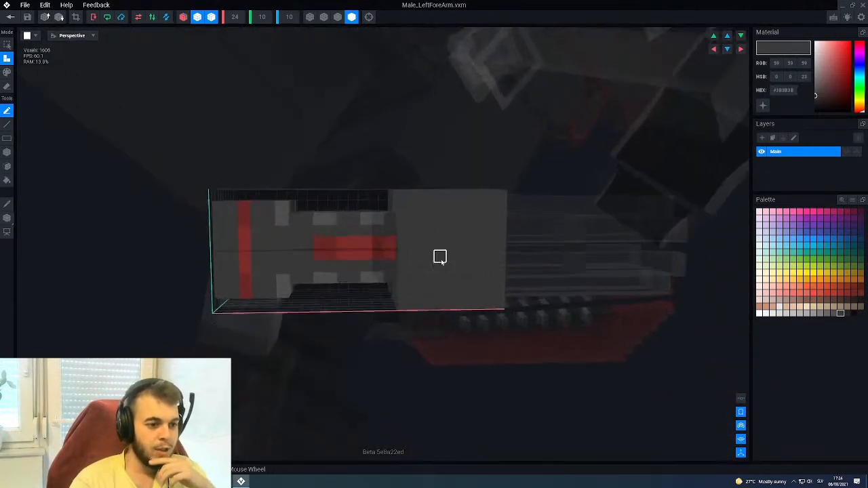
{"action": "left_click", "coordinate": [371, 221], "text": "alt"}
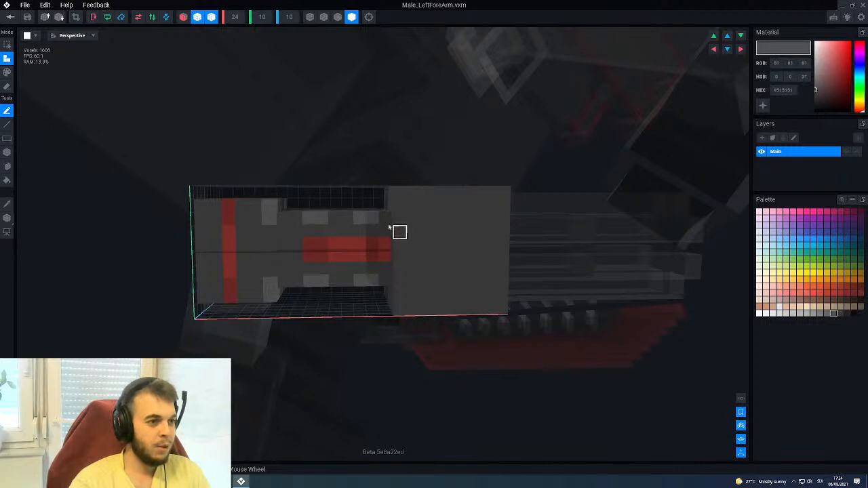
{"action": "left_click", "coordinate": [337, 19]}
{"action": "mouse_move", "coordinate": [405, 204]}
{"action": "right_mouse_down"}
{"action": "mouse_move", "coordinate": [444, 190]}
{"action": "mouse_move", "coordinate": [454, 199]}
{"action": "mouse_move", "coordinate": [447, 187]}
{"action": "right_mouse_up"}
{"action": "key", "text": "p"}
{"action": "left_click_drag", "start_coordinate": [433, 187], "coordinate": [418, 188]}
{"action": "right_click_drag", "start_coordinate": [360, 234], "coordinate": [335, 201]}
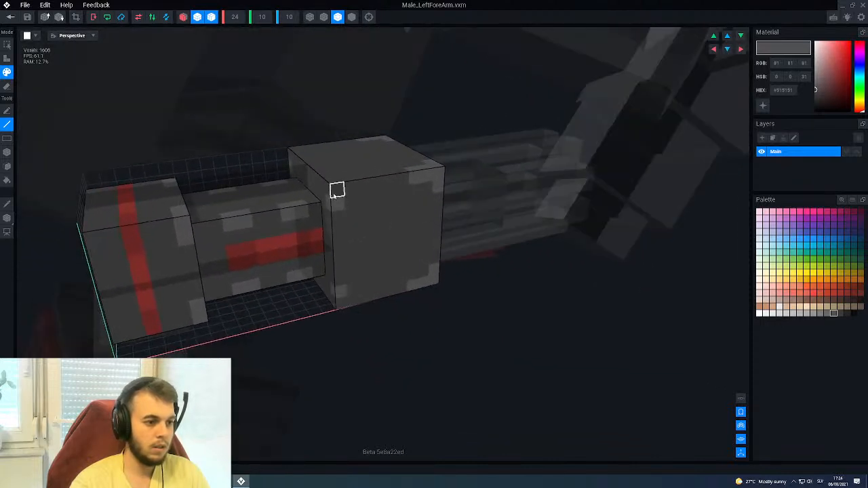
{"action": "left_click", "coordinate": [349, 189]}
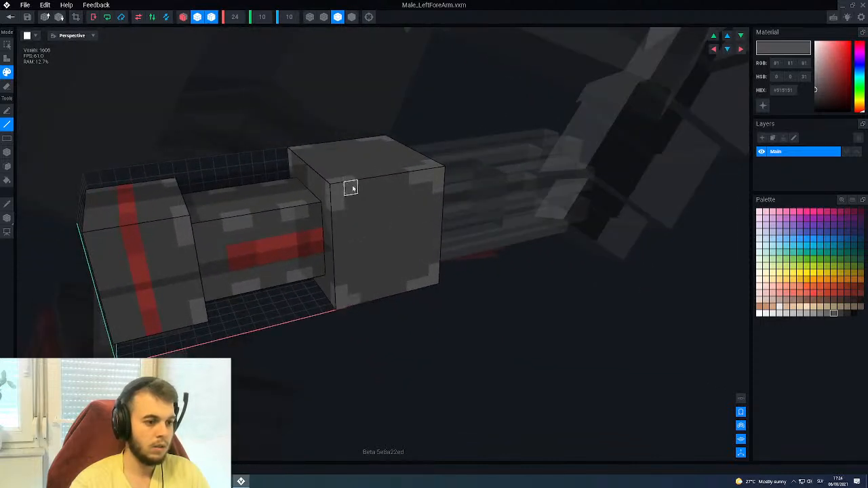
{"action": "left_click", "coordinate": [364, 186]}
{"action": "middle_click_drag", "start_coordinate": [364, 186], "coordinate": [372, 245]}
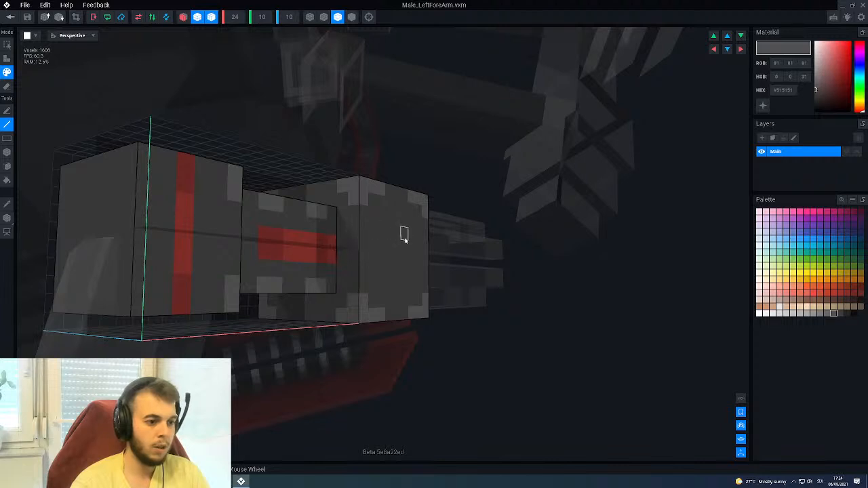
Extend the forearm's red stripe onto the side face of the large block and paint a red cross-shaped patch at its end.
{"action": "right_click_drag", "start_coordinate": [326, 252], "coordinate": [479, 261]}
{"action": "scroll", "coordinate": [329, 249], "scroll_direction": "up", "scroll_amount": 3}
{"action": "left_click", "coordinate": [334, 249], "text": "alt"}
{"action": "key", "text": "alt"}
{"action": "left_click", "coordinate": [352, 257], "text": "alt"}
{"action": "left_click", "coordinate": [435, 260]}
{"action": "left_click_drag", "start_coordinate": [452, 223], "coordinate": [469, 222]}
{"action": "left_click", "coordinate": [494, 241]}
{"action": "left_click", "coordinate": [406, 242], "text": "alt"}
{"action": "left_click", "coordinate": [443, 255]}
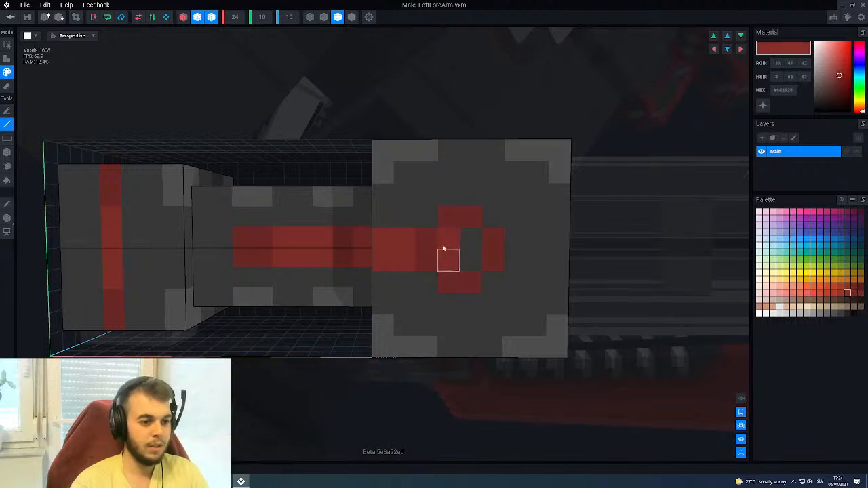
{"action": "left_click", "coordinate": [466, 260]}
Build the red patch on the block's side face into a rectangle with a dark red border around a brighter red centre.
{"action": "right_click_drag", "start_coordinate": [500, 260], "coordinate": [497, 269]}
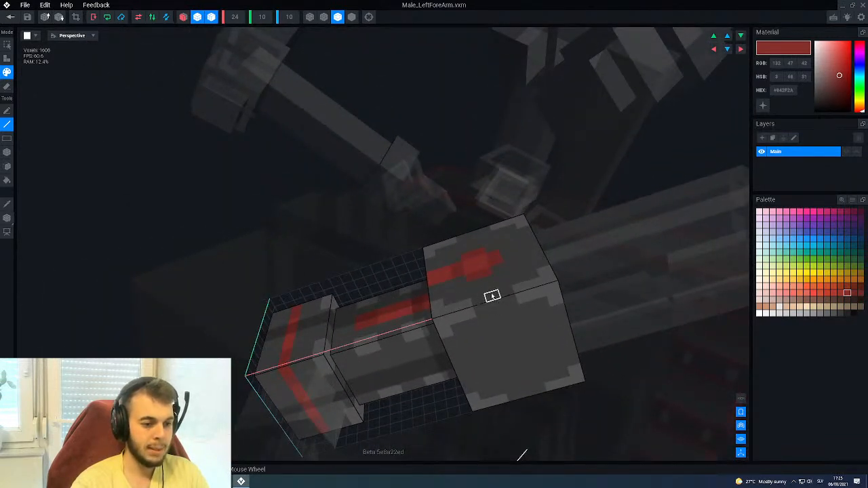
{"action": "right_click_drag", "start_coordinate": [476, 289], "coordinate": [477, 290]}
{"action": "scroll", "coordinate": [493, 267], "scroll_direction": "up", "scroll_amount": 2}
{"action": "middle_click_drag", "start_coordinate": [480, 265], "coordinate": [479, 266]}
{"action": "scroll", "coordinate": [476, 266], "scroll_direction": "down", "scroll_amount": 3}
{"action": "scroll", "coordinate": [471, 265], "scroll_direction": "up", "scroll_amount": 2}
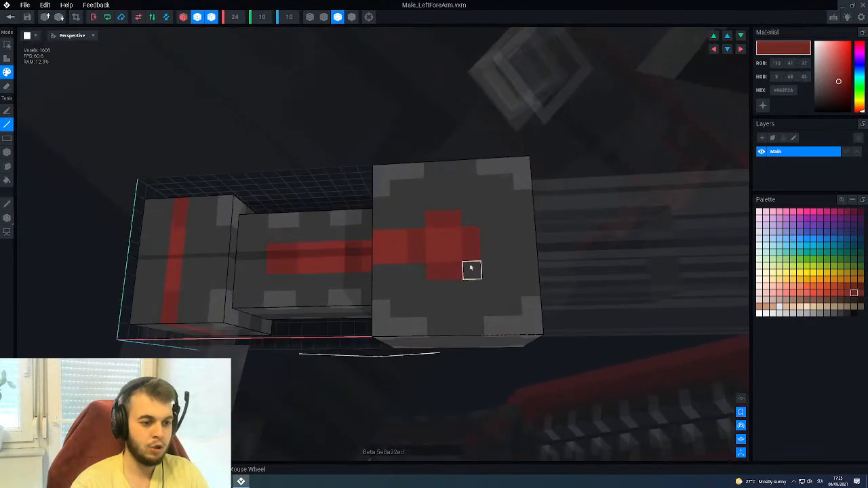
{"action": "left_click", "coordinate": [460, 244], "text": "alt"}
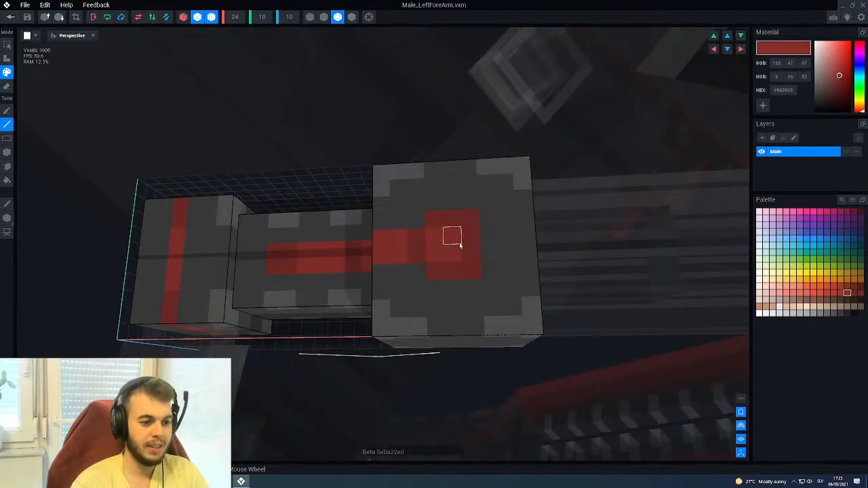
{"action": "left_click", "coordinate": [480, 274], "text": "alt"}
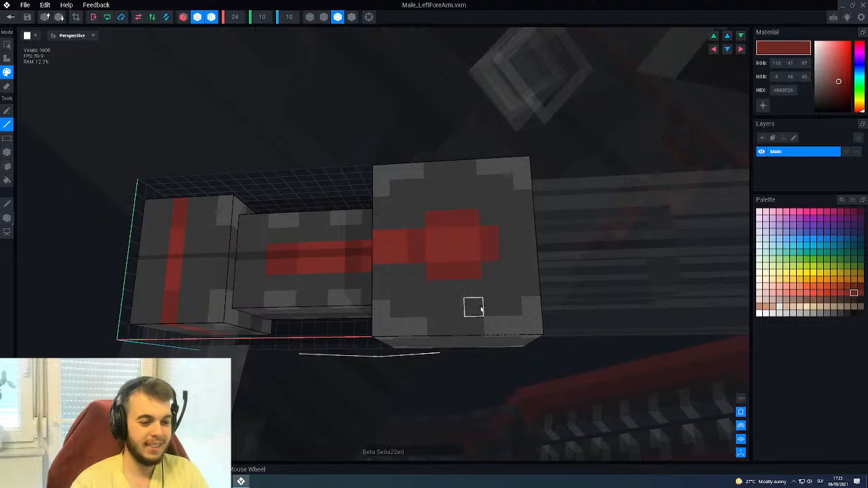
{"action": "right_click_drag", "start_coordinate": [463, 273], "coordinate": [436, 281]}
{"action": "scroll", "coordinate": [447, 274], "scroll_direction": "down", "scroll_amount": 8}
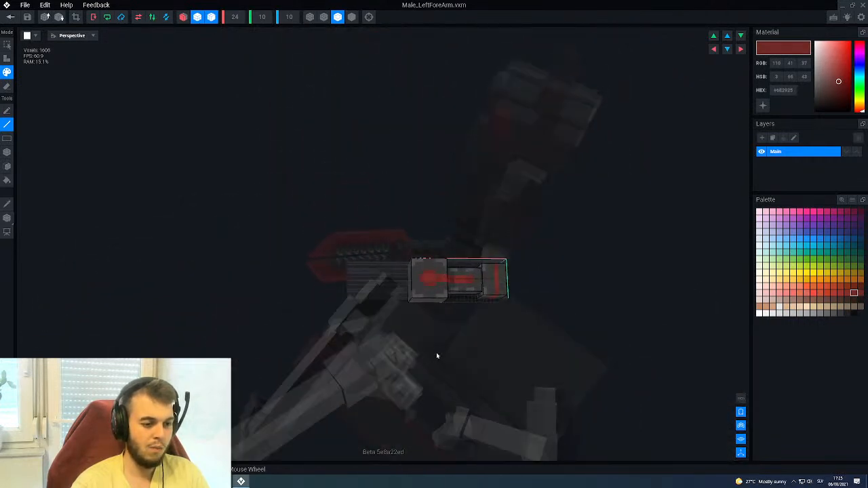
{"action": "scroll", "coordinate": [436, 356], "scroll_direction": "up", "scroll_amount": 5}
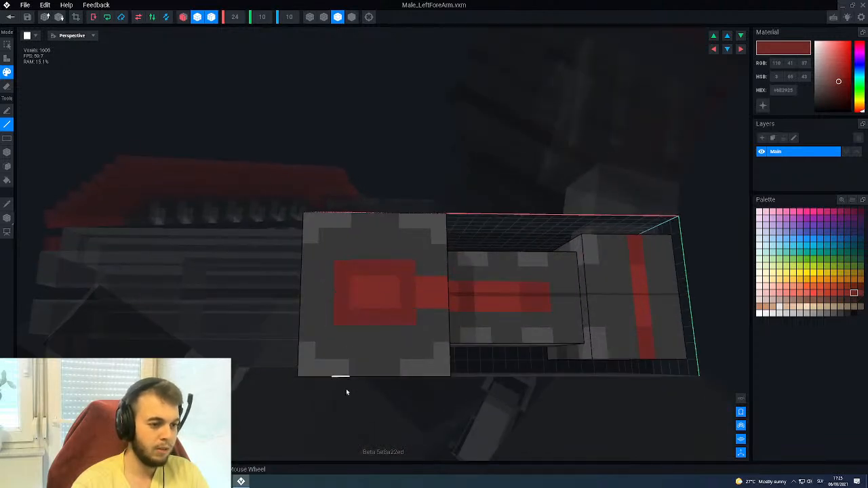
{"action": "right_click_drag", "start_coordinate": [374, 317], "coordinate": [372, 316]}
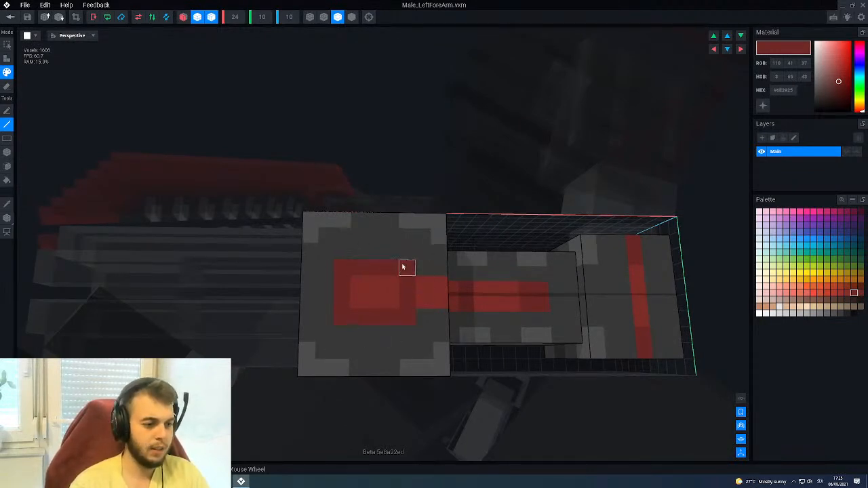
Try dark red vertical stripes running from the red rectangle over the block's edges.
{"action": "right_click_drag", "start_coordinate": [370, 281], "coordinate": [374, 271]}
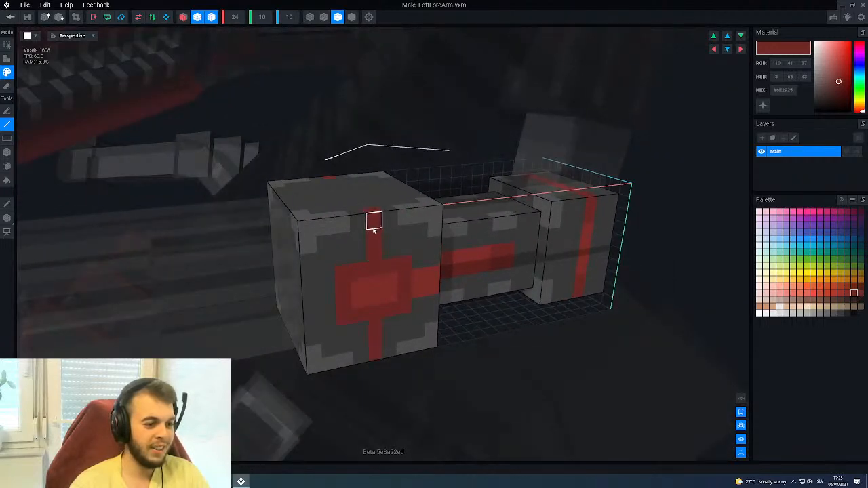
{"action": "right_click_drag", "start_coordinate": [373, 230], "coordinate": [368, 224]}
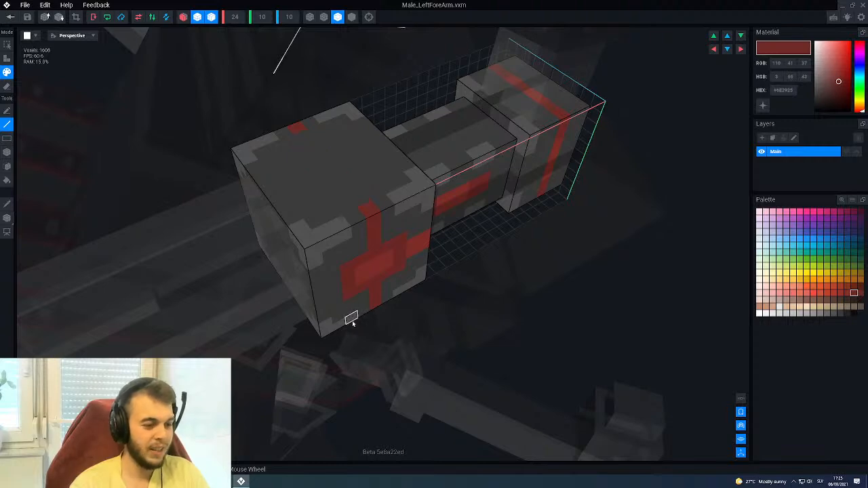
{"action": "right_click_drag", "start_coordinate": [362, 221], "coordinate": [362, 221]}
Paint a dark grey #242424 rectangle with stepped corners at the centre of the block's adjacent plain face using the box tool.
{"action": "left_click", "coordinate": [347, 193], "text": "alt"}
{"action": "left_click", "coordinate": [847, 312]}
{"action": "right_click_drag", "start_coordinate": [395, 236], "coordinate": [403, 217]}
{"action": "key", "text": "b"}
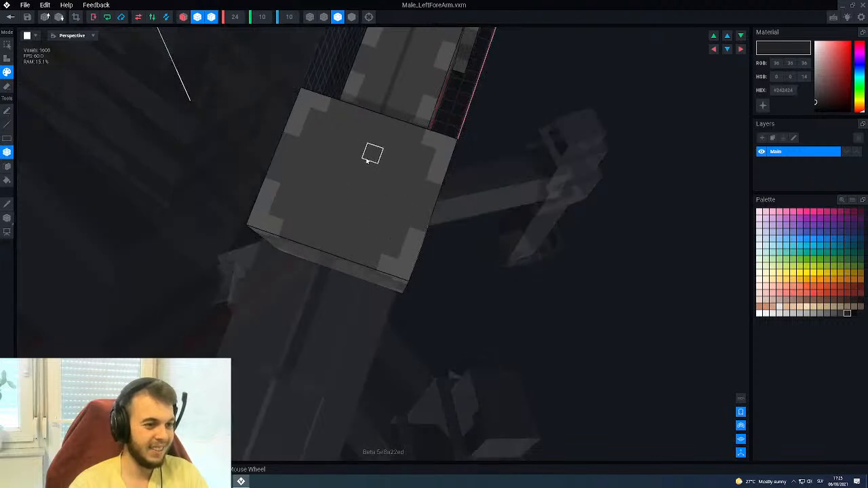
{"action": "left_click_drag", "start_coordinate": [368, 158], "coordinate": [366, 219]}
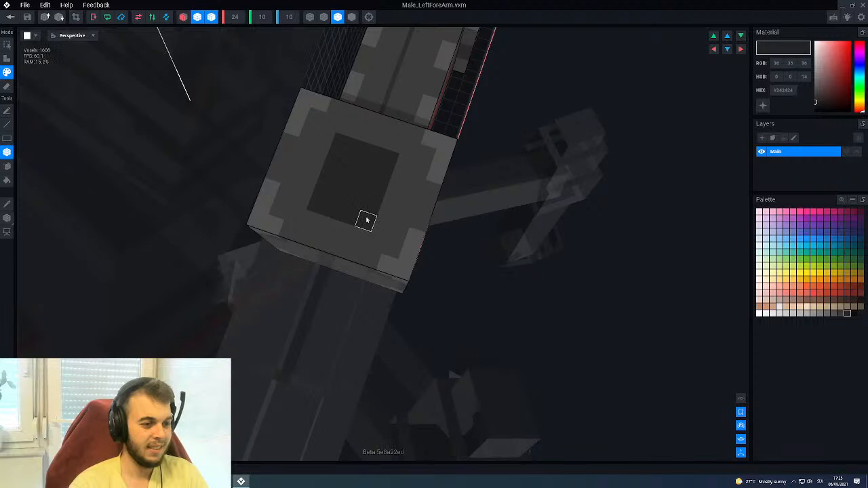
{"action": "right_click_drag", "start_coordinate": [404, 203], "coordinate": [396, 190]}
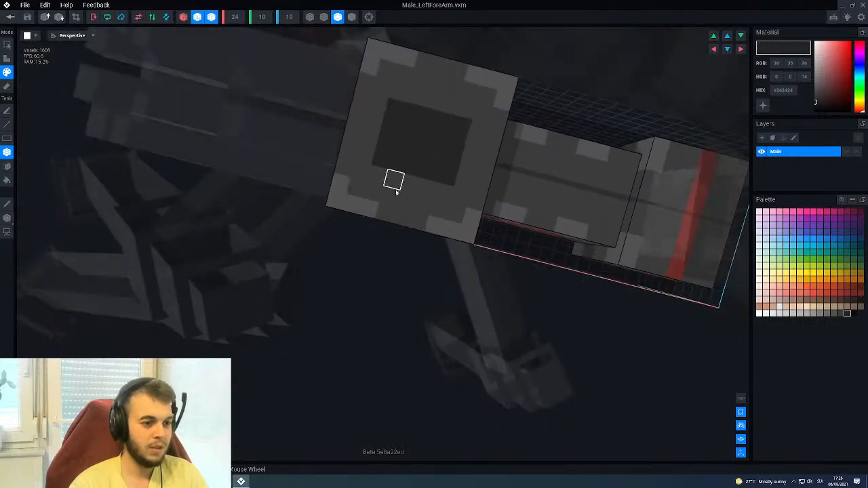
{"action": "left_click_drag", "start_coordinate": [400, 186], "coordinate": [425, 191]}
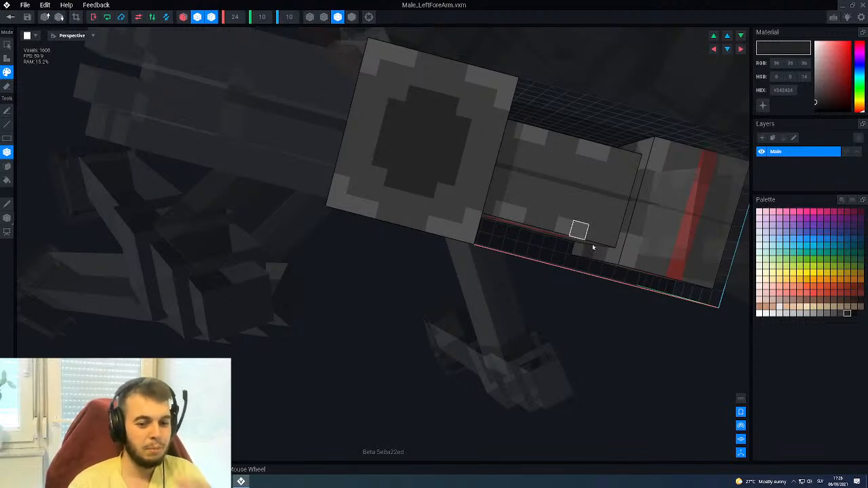
Outline the dark grey patch with dark red lines, using the border colour of the side face's rectangle.
{"action": "right_click_drag", "start_coordinate": [536, 202], "coordinate": [557, 213]}
{"action": "left_click", "coordinate": [389, 259], "text": "alt"}
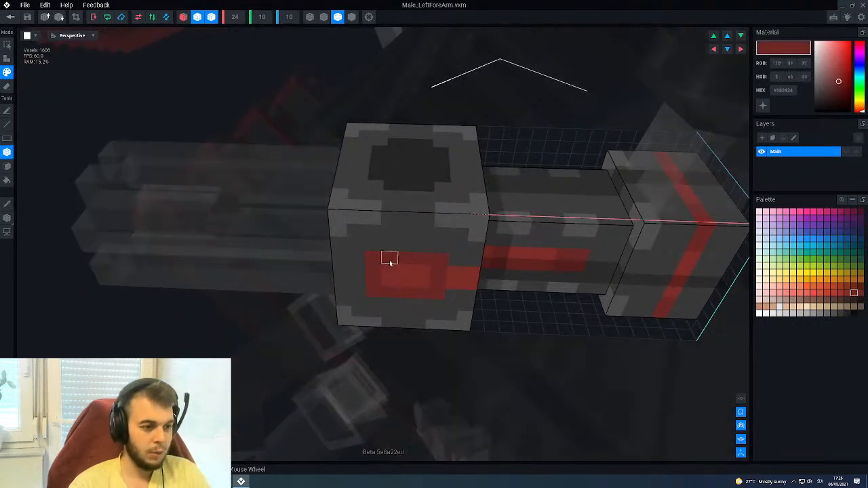
{"action": "key", "text": "l"}
{"action": "mouse_move", "coordinate": [424, 188]}
{"action": "left_mouse_down"}
{"action": "mouse_move", "coordinate": [397, 189]}
{"action": "mouse_move", "coordinate": [377, 160]}
{"action": "left_mouse_up"}
{"action": "left_click_drag", "start_coordinate": [439, 180], "coordinate": [440, 156]}
{"action": "scroll", "coordinate": [420, 233], "scroll_direction": "down", "scroll_amount": 3}
{"action": "scroll", "coordinate": [421, 233], "scroll_direction": "down", "scroll_amount": 3}
{"action": "right_click_drag", "start_coordinate": [489, 227], "coordinate": [489, 227]}
{"action": "scroll", "coordinate": [489, 227], "scroll_direction": "up", "scroll_amount": 3}
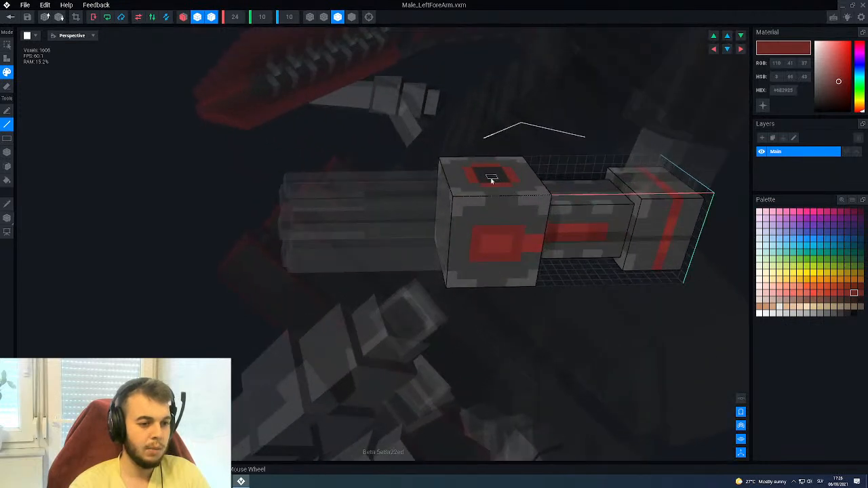
Fill the centre of the red rectangle on the block's side face with the same dark grey.
{"action": "left_click", "coordinate": [492, 180], "text": "alt"}
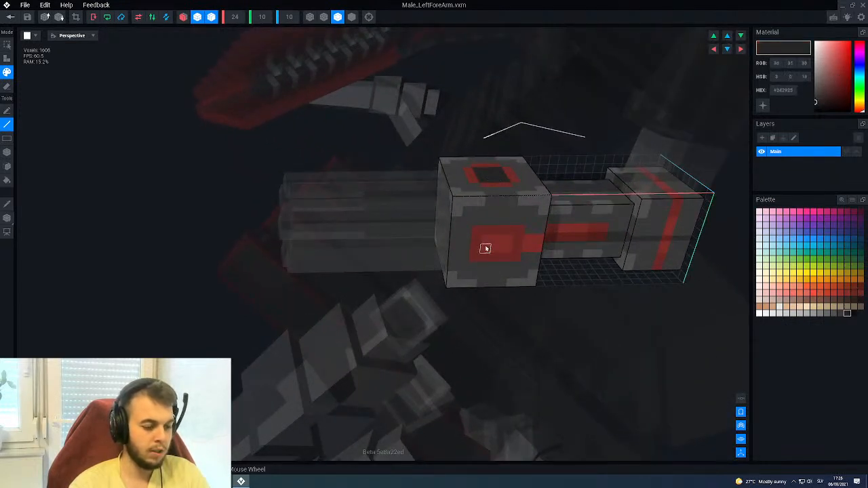
{"action": "key", "text": "f"}
{"action": "left_click", "coordinate": [485, 249]}
{"action": "right_click_drag", "start_coordinate": [500, 226], "coordinate": [478, 202]}
Reshape the dark red outline around the dark grey patch into a closed rectangular frame with a smaller dark centre.
{"action": "left_click", "coordinate": [451, 170], "text": "alt"}
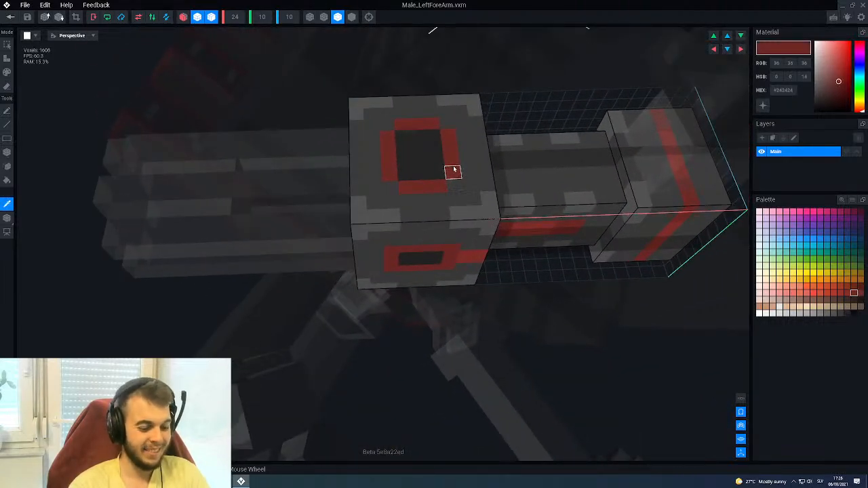
{"action": "key", "text": "l"}
{"action": "mouse_move", "coordinate": [438, 172]}
{"action": "left_mouse_down"}
{"action": "mouse_move", "coordinate": [405, 174]}
{"action": "mouse_move", "coordinate": [406, 187]}
{"action": "left_mouse_up"}
{"action": "left_click", "coordinate": [455, 198], "text": "alt"}
{"action": "scroll", "coordinate": [424, 289], "scroll_direction": "down", "scroll_amount": 4}
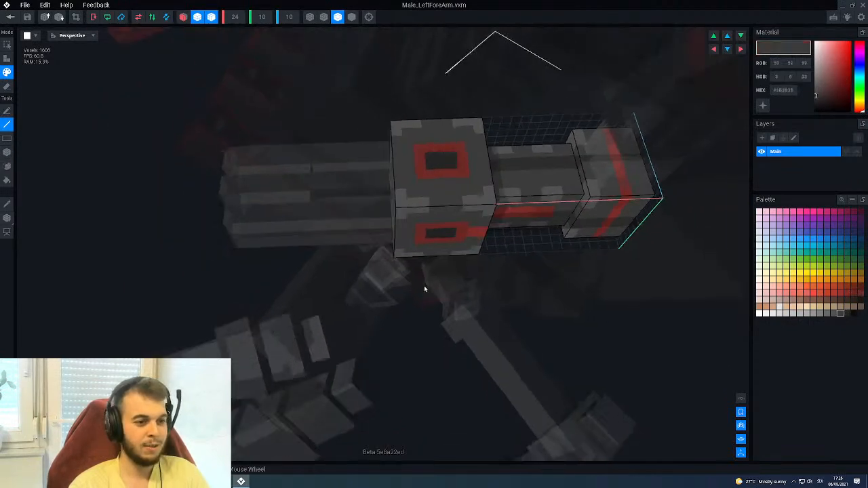
Paint brighter red stripes that connect the rectangular frames across the edges of the block.
{"action": "right_click_drag", "start_coordinate": [444, 212], "coordinate": [443, 212]}
{"action": "left_click", "coordinate": [489, 213], "text": "alt"}
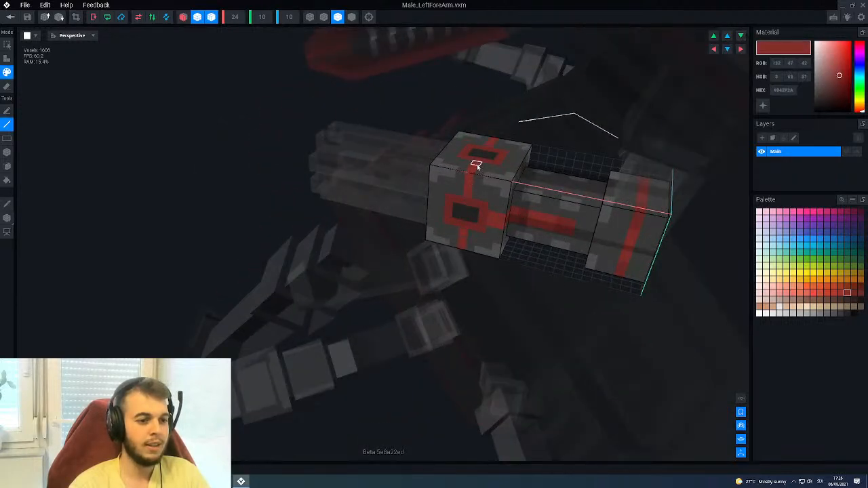
Examine the red and grey pattern on the left forearm's large block from several sides.
{"action": "scroll", "coordinate": [476, 164], "scroll_direction": "down", "scroll_amount": 3}
{"action": "right_click_drag", "start_coordinate": [451, 219], "coordinate": [474, 204]}
{"action": "scroll", "coordinate": [475, 203], "scroll_direction": "up", "scroll_amount": 3}
{"action": "left_click", "coordinate": [840, 292]}
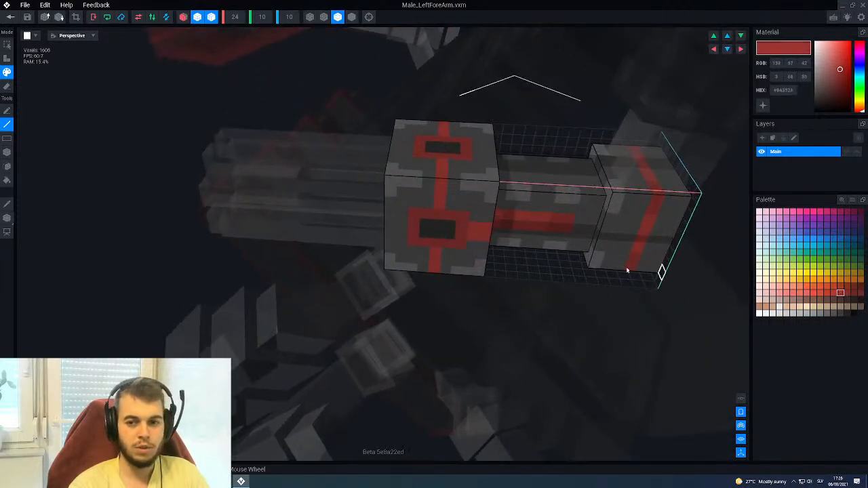
{"action": "right_click_drag", "start_coordinate": [451, 184], "coordinate": [446, 164]}
{"action": "left_click", "coordinate": [449, 190], "text": "alt"}
{"action": "right_click_drag", "start_coordinate": [448, 212], "coordinate": [434, 160]}
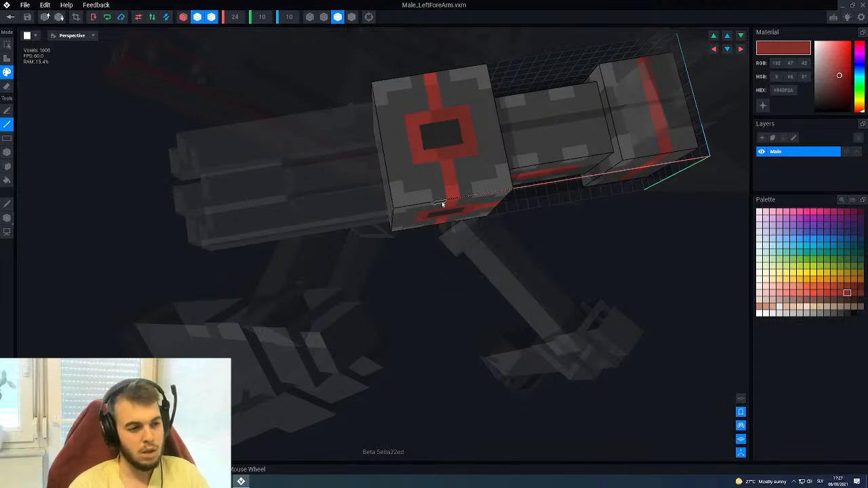
{"action": "right_click_drag", "start_coordinate": [441, 206], "coordinate": [441, 198]}
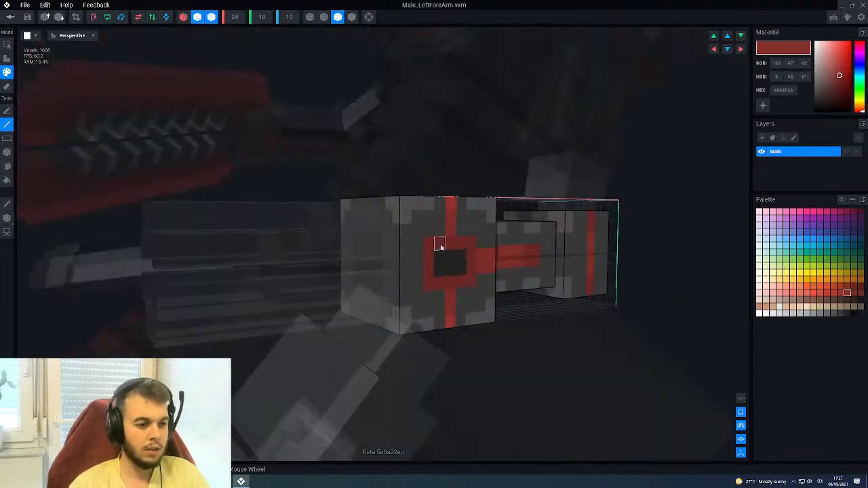
{"action": "right_click_drag", "start_coordinate": [438, 283], "coordinate": [409, 232]}
{"action": "scroll", "coordinate": [417, 271], "scroll_direction": "down", "scroll_amount": 5}
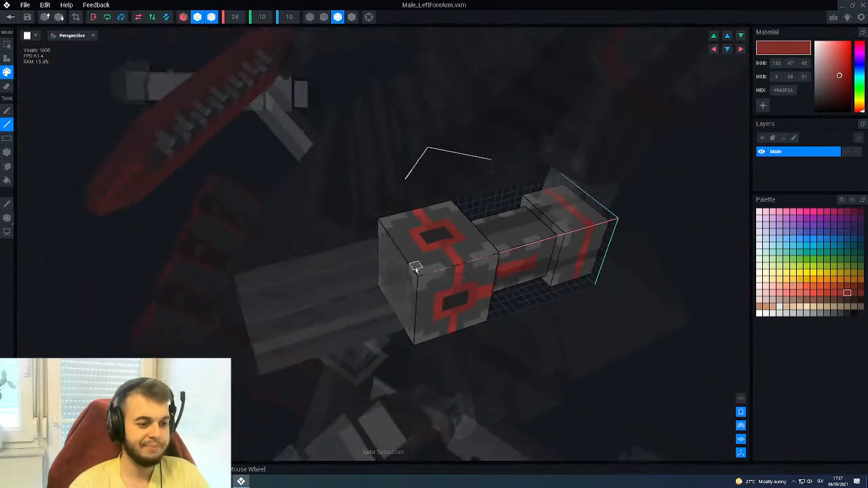
{"action": "right_click_drag", "start_coordinate": [419, 270], "coordinate": [438, 265]}
{"action": "scroll", "coordinate": [438, 265], "scroll_direction": "up", "scroll_amount": 5}
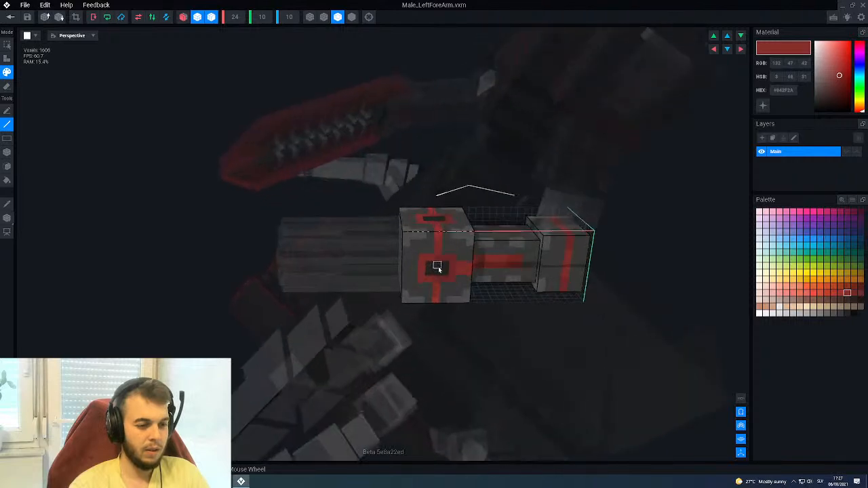
{"action": "left_click", "coordinate": [453, 244], "text": "alt"}
{"action": "right_click_drag", "start_coordinate": [458, 193], "coordinate": [455, 188]}
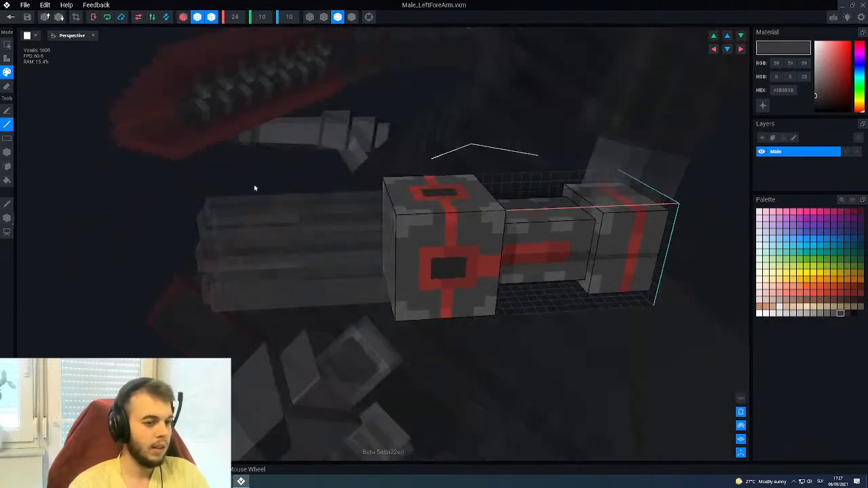
Return to the spider rig and open the left hand's voxel model for editing, facing the barrel ends.
{"action": "left_click", "coordinate": [9, 17]}
{"action": "left_click", "coordinate": [365, 157]}
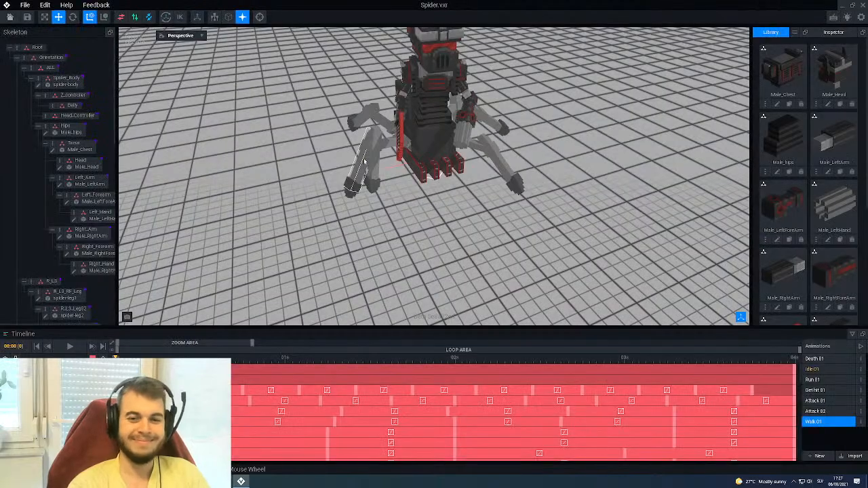
{"action": "right_click_drag", "start_coordinate": [407, 150], "coordinate": [407, 150]}
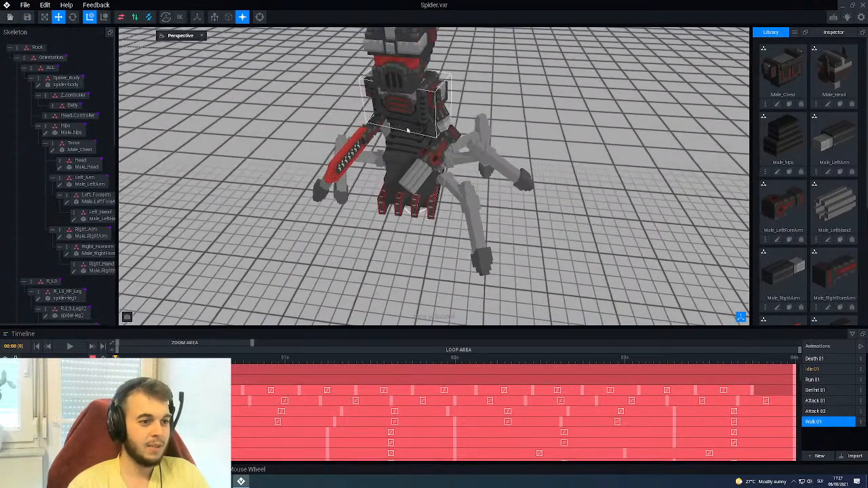
{"action": "left_click", "coordinate": [420, 174]}
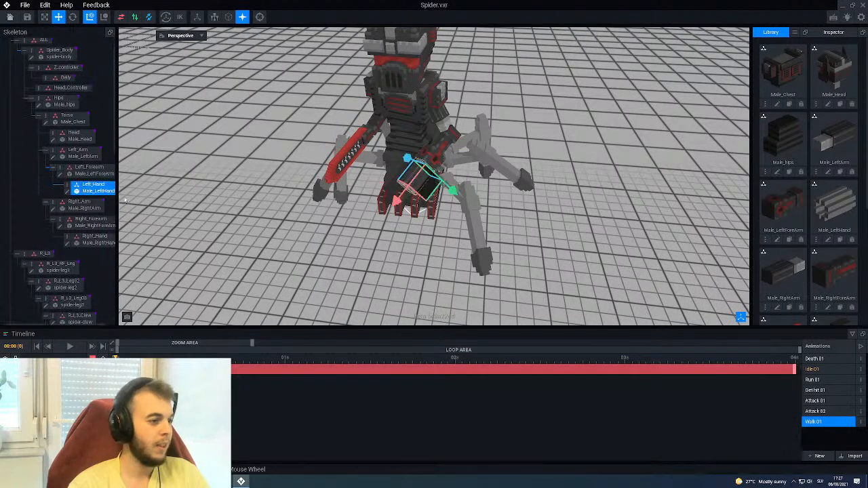
{"action": "left_click", "coordinate": [69, 191]}
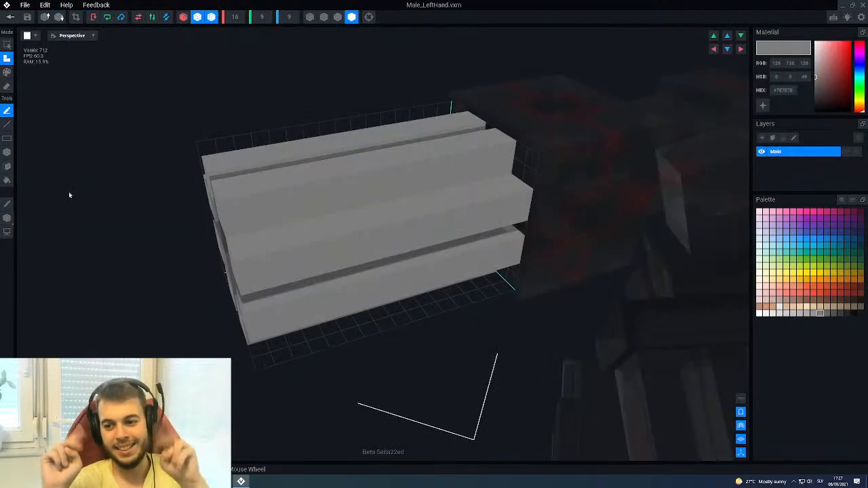
{"action": "right_click_drag", "start_coordinate": [231, 203], "coordinate": [334, 184]}
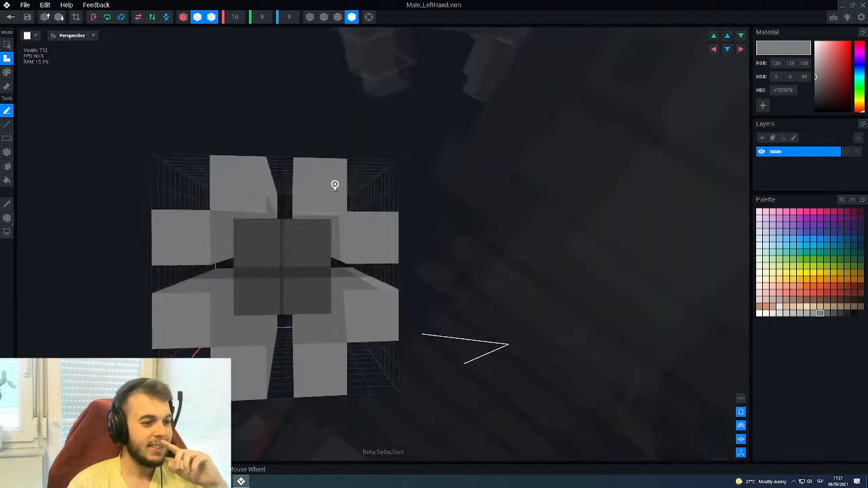
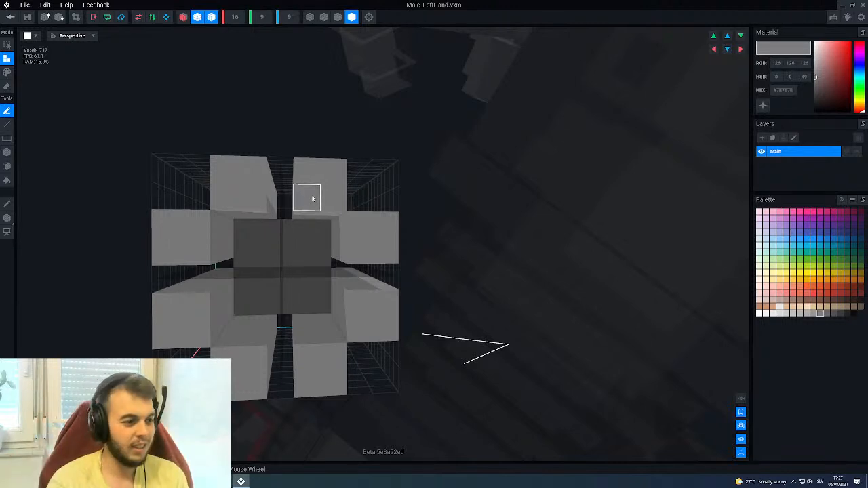
Fill the recessed core between the gun barrels with very dark grey #242424, then save the hand model and return to the rig.
{"action": "left_click", "coordinate": [308, 231], "text": "alt"}
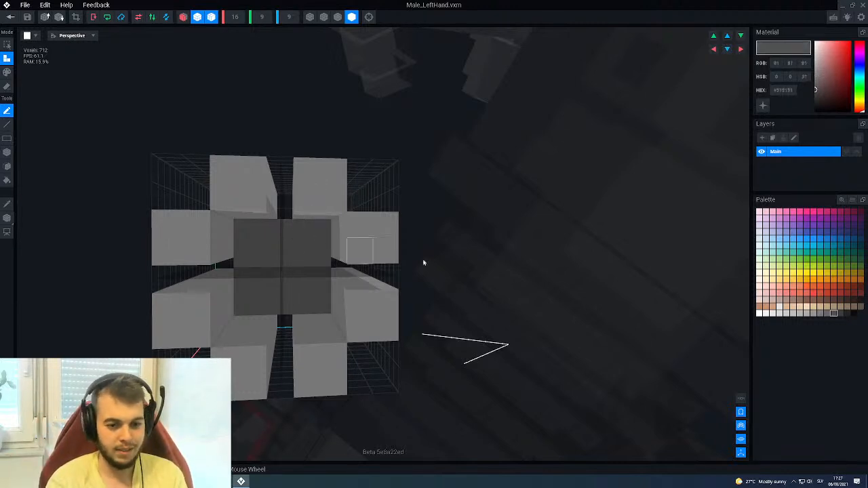
{"action": "left_click", "coordinate": [846, 314]}
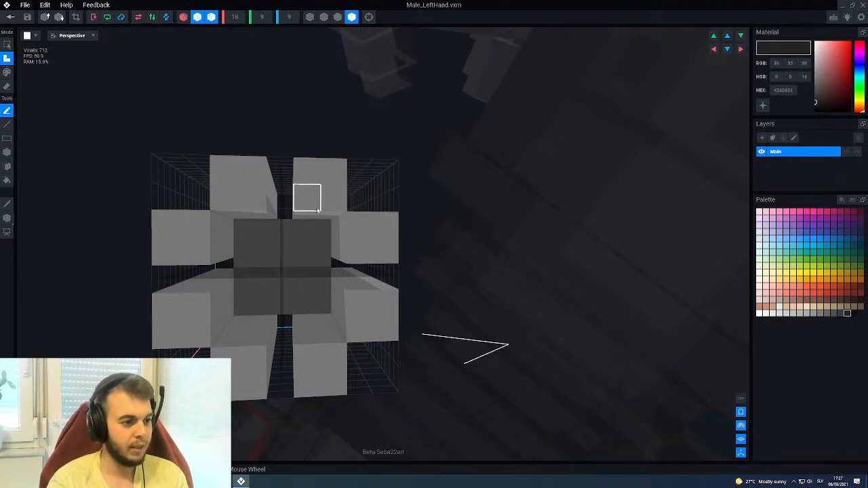
{"action": "key", "text": "p"}
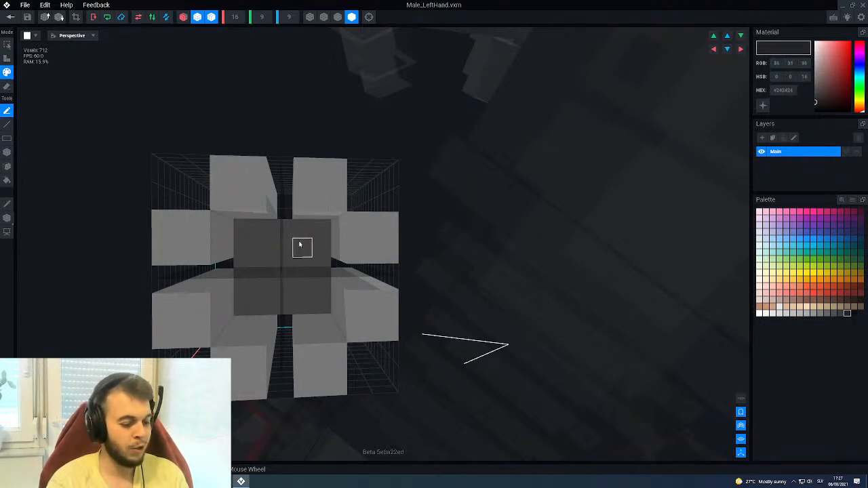
{"action": "key", "text": "f"}
{"action": "left_click", "coordinate": [298, 267]}
{"action": "scroll", "coordinate": [299, 267], "scroll_direction": "down", "scroll_amount": 3}
{"action": "mouse_move", "coordinate": [299, 268]}
{"action": "right_mouse_down"}
{"action": "mouse_move", "coordinate": [305, 246]}
{"action": "mouse_move", "coordinate": [293, 251]}
{"action": "right_mouse_up"}
{"action": "left_click", "coordinate": [11, 17]}
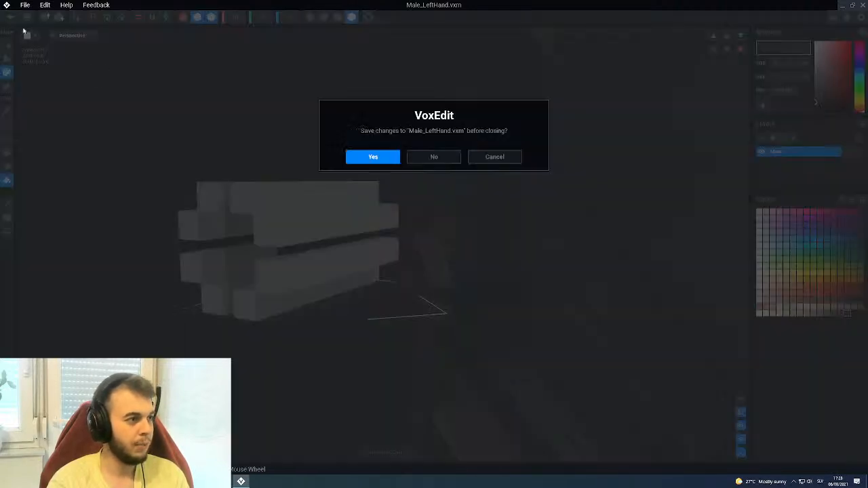
{"action": "left_click", "coordinate": [372, 156]}
{"action": "scroll", "coordinate": [478, 145], "scroll_direction": "up", "scroll_amount": 5}
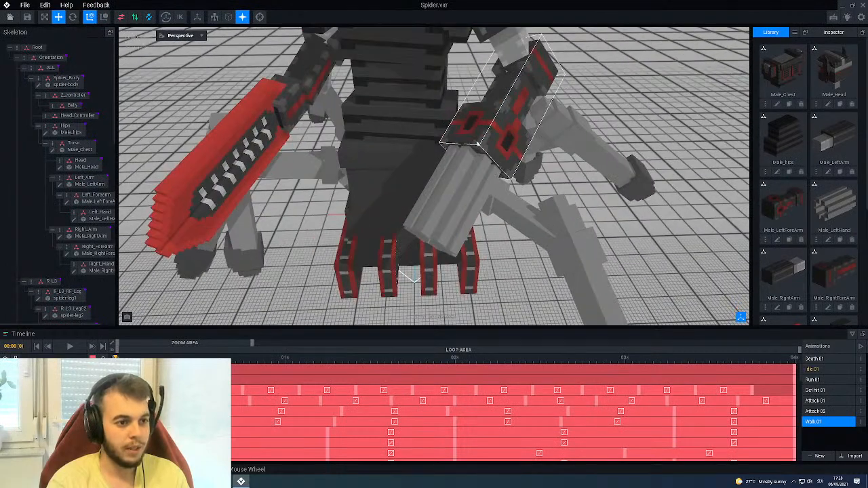
{"action": "right_click_drag", "start_coordinate": [477, 144], "coordinate": [485, 142]}
{"action": "right_click_drag", "start_coordinate": [499, 171], "coordinate": [498, 152]}
{"action": "scroll", "coordinate": [493, 171], "scroll_direction": "down", "scroll_amount": 4}
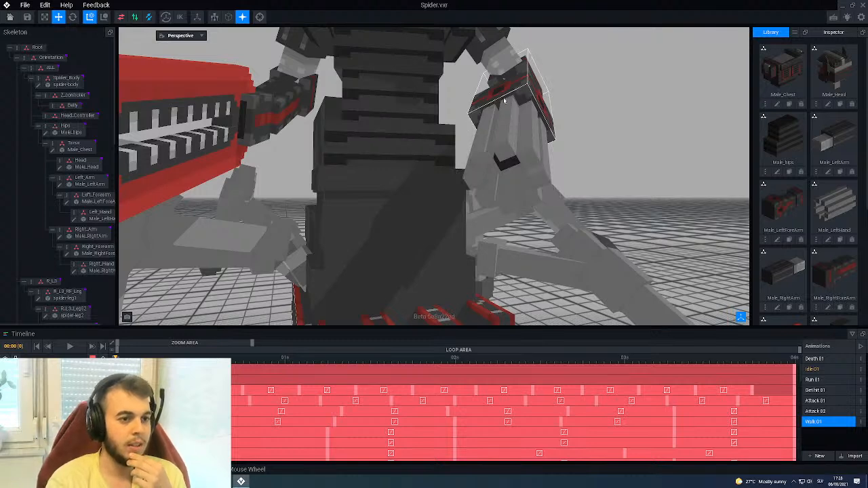
{"action": "left_click", "coordinate": [47, 201]}
{"action": "left_click", "coordinate": [61, 193]}
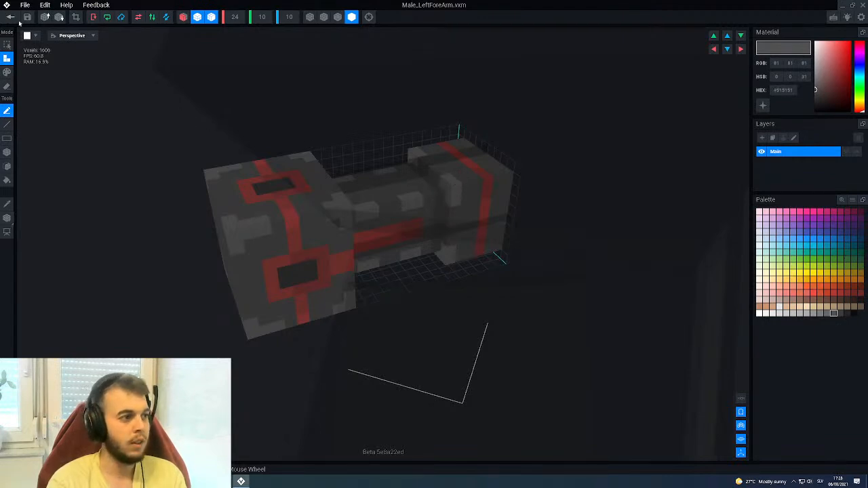
{"action": "left_click", "coordinate": [11, 17]}
{"action": "left_click", "coordinate": [372, 157]}
Reopen the left hand's voxel model and fill all of its barrels with grey #515151.
{"action": "left_click", "coordinate": [436, 161]}
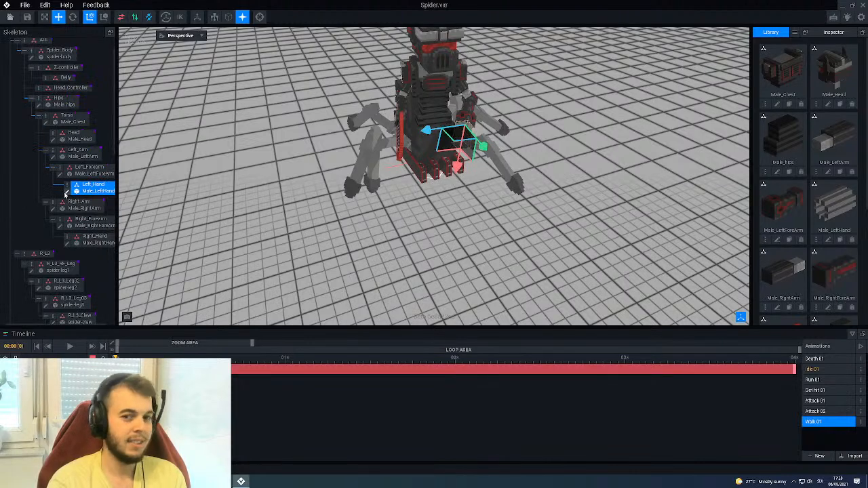
{"action": "double_click", "coordinate": [66, 192]}
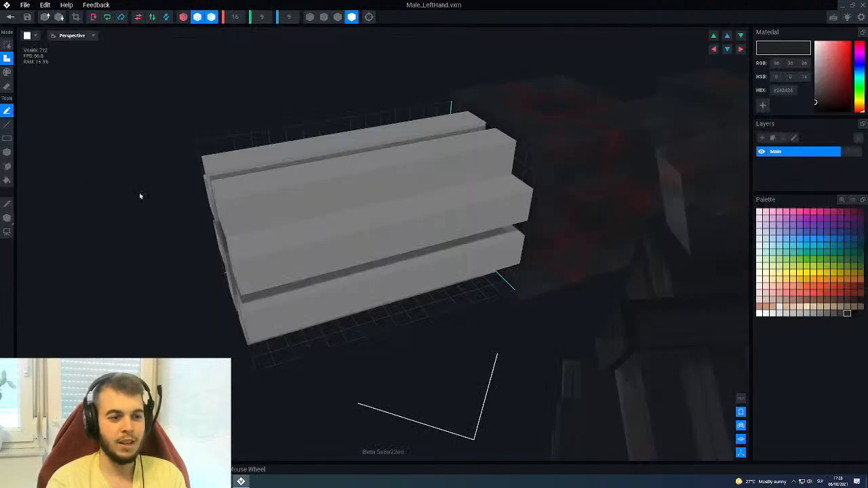
{"action": "left_click", "coordinate": [833, 312]}
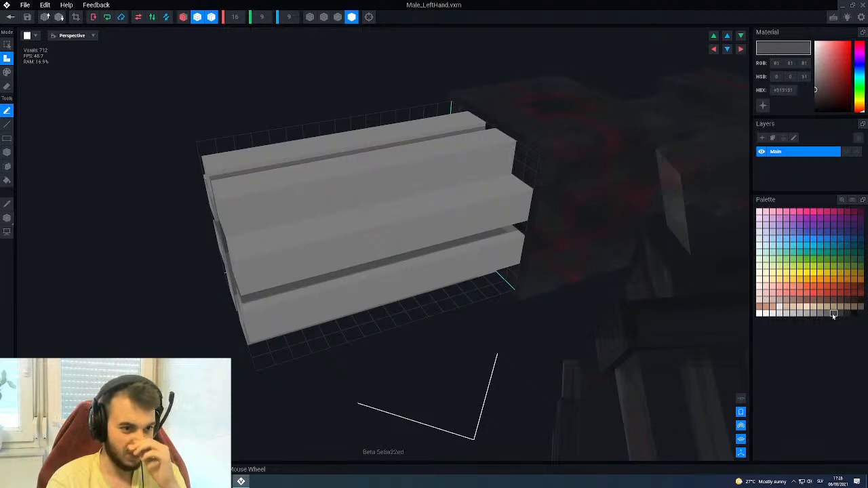
{"action": "key", "text": "p"}
{"action": "key", "text": "f"}
{"action": "left_click", "coordinate": [377, 213]}
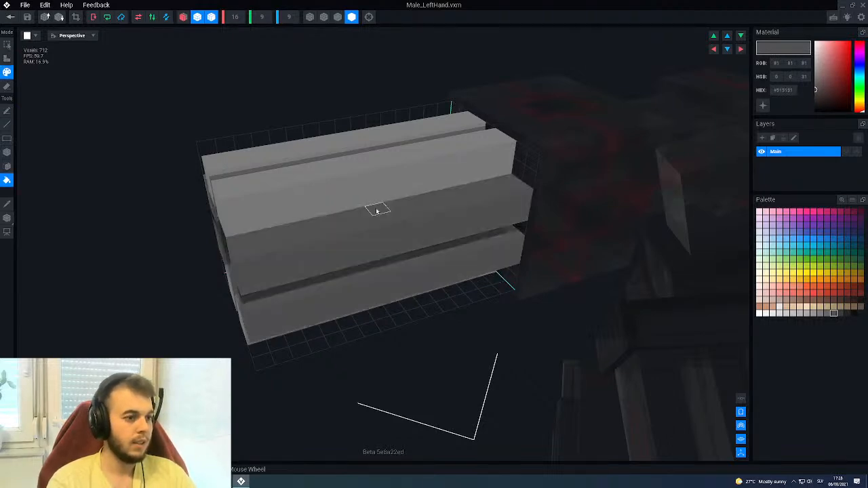
{"action": "left_click", "coordinate": [363, 195]}
Display the hand model with outlined edges so the individual barrels stand out.
{"action": "right_click_drag", "start_coordinate": [254, 228], "coordinate": [253, 212]}
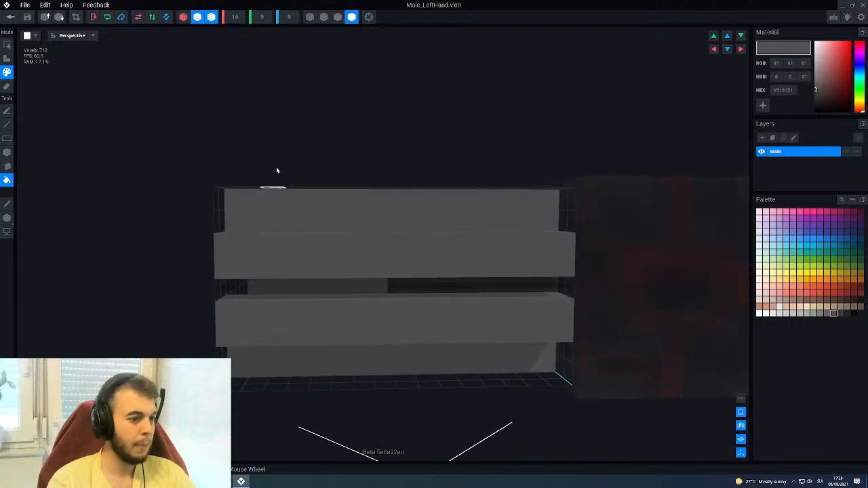
{"action": "left_click", "coordinate": [337, 17]}
{"action": "right_click_drag", "start_coordinate": [356, 219], "coordinate": [356, 219]}
Paint a two-voxel-wide band in dark grey #3B3B3B around the barrels near the forearm end.
{"action": "left_click", "coordinate": [840, 313]}
{"action": "right_click_drag", "start_coordinate": [389, 263], "coordinate": [389, 263]}
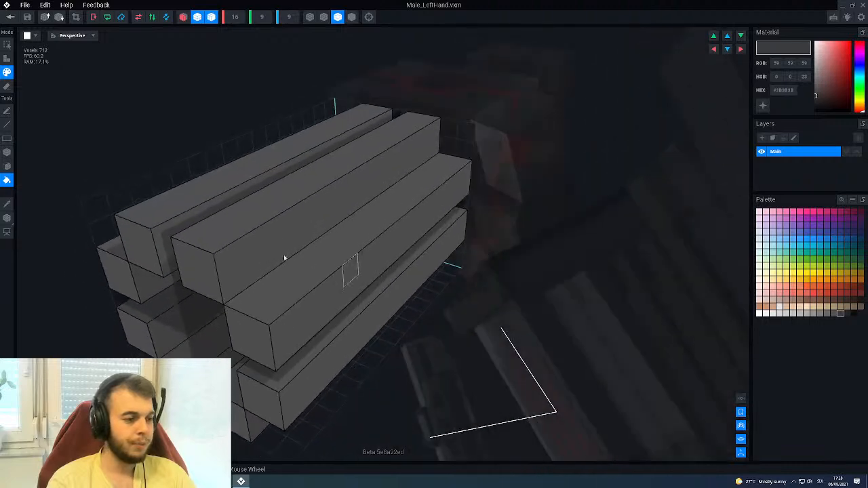
{"action": "right_click_drag", "start_coordinate": [291, 251], "coordinate": [291, 250]}
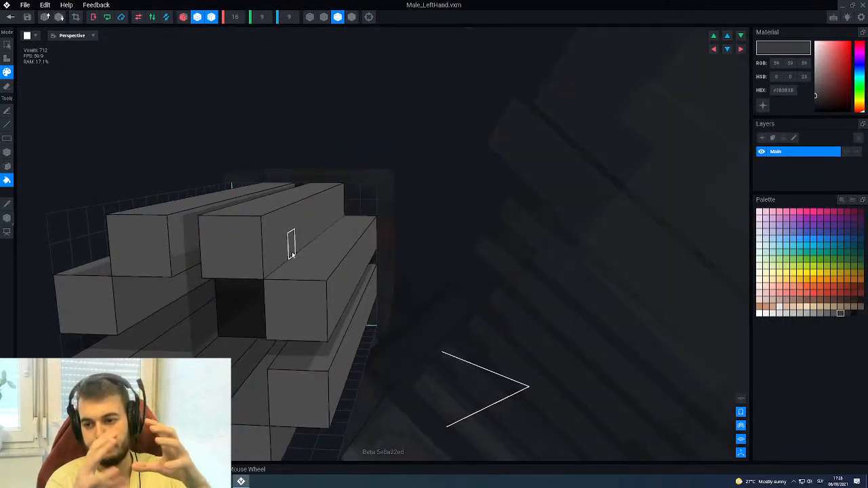
{"action": "right_click_drag", "start_coordinate": [292, 254], "coordinate": [384, 202]}
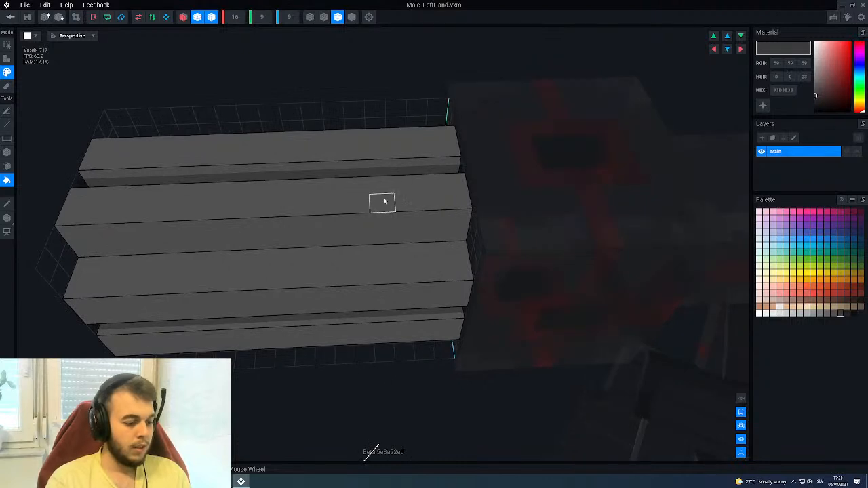
{"action": "key", "text": "b"}
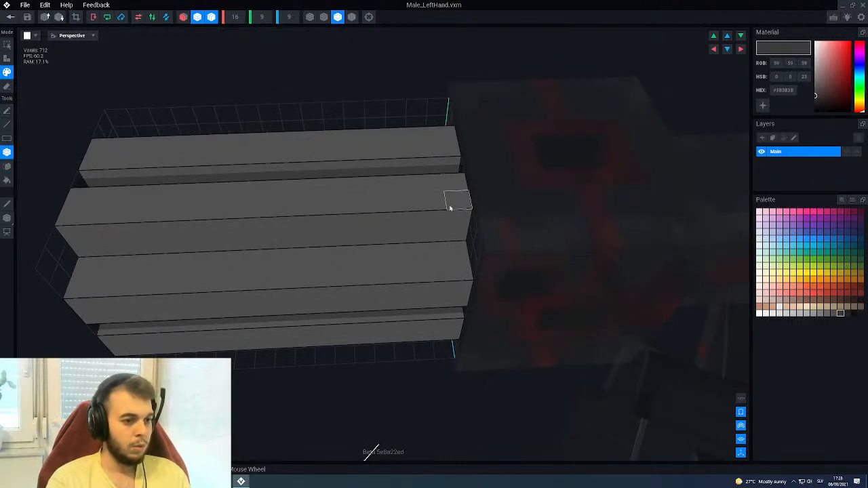
{"action": "left_click_drag", "start_coordinate": [357, 210], "coordinate": [343, 307]}
{"action": "key", "text": "ctrl+z"}
{"action": "scroll", "coordinate": [334, 273], "scroll_direction": "down", "scroll_amount": 3}
{"action": "right_click_drag", "start_coordinate": [333, 271], "coordinate": [457, 233]}
{"action": "scroll", "coordinate": [530, 248], "scroll_direction": "up", "scroll_amount": 3}
{"action": "right_click_drag", "start_coordinate": [551, 267], "coordinate": [507, 251]}
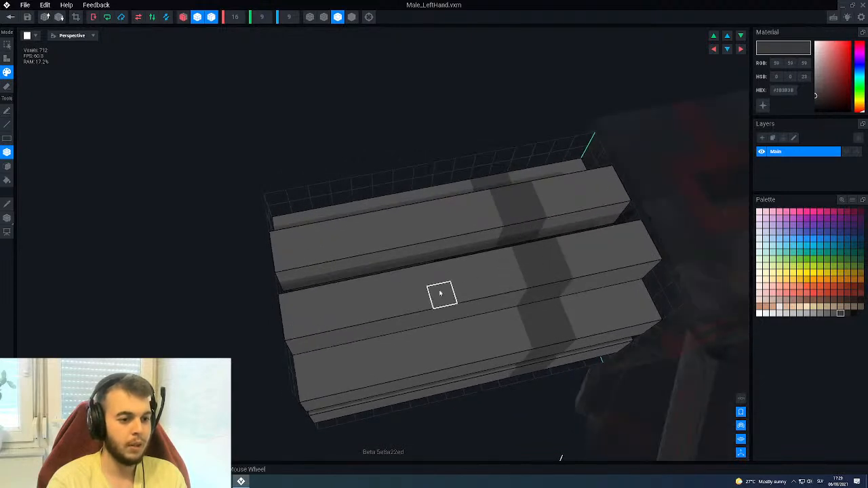
{"action": "middle_click_drag", "start_coordinate": [469, 233], "coordinate": [471, 218]}
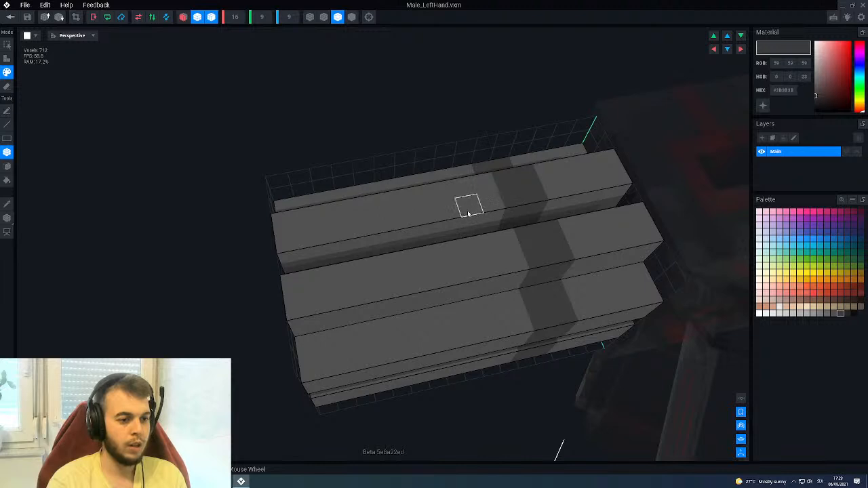
Paint a second two-voxel-wide band around the barrels closer to the muzzle in the same dark grey.
{"action": "mouse_move", "coordinate": [409, 225]}
{"action": "left_mouse_down"}
{"action": "mouse_move", "coordinate": [375, 201]}
{"action": "mouse_move", "coordinate": [419, 317]}
{"action": "left_mouse_up"}
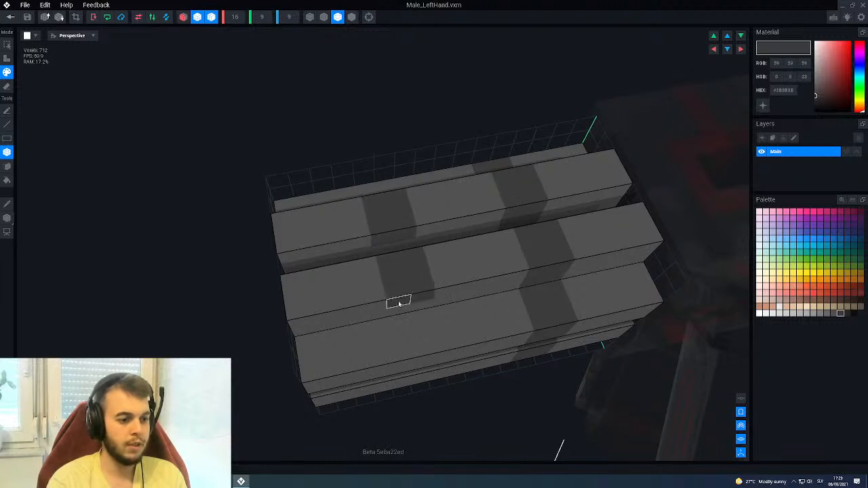
{"action": "right_click_drag", "start_coordinate": [302, 309], "coordinate": [397, 224]}
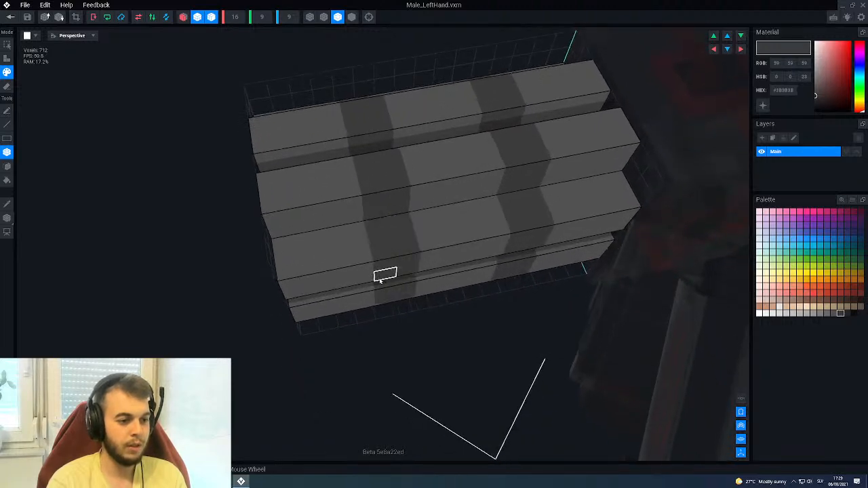
{"action": "scroll", "coordinate": [380, 279], "scroll_direction": "down", "scroll_amount": 4}
{"action": "right_click_drag", "start_coordinate": [380, 278], "coordinate": [387, 251]}
{"action": "scroll", "coordinate": [365, 274], "scroll_direction": "up", "scroll_amount": 3}
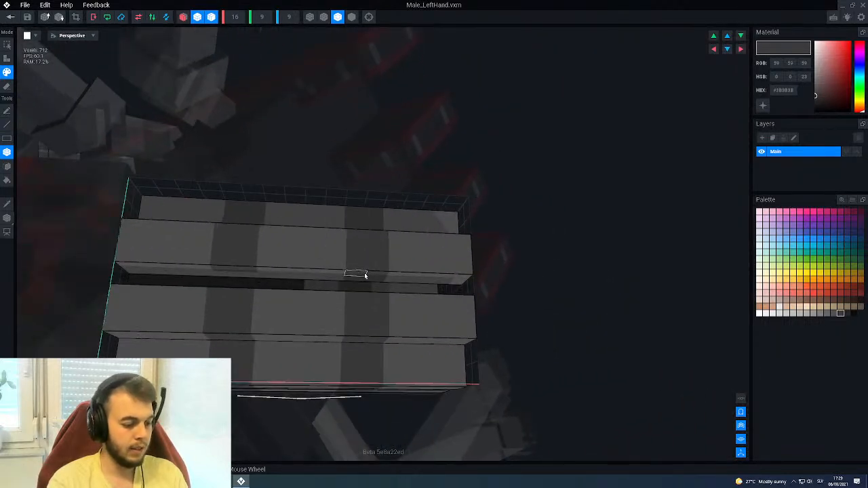
Attach dark grey voxels that bridge the gap between the two middle side barrels at both bands.
{"action": "key", "text": "a"}
{"action": "key", "text": "g"}
{"action": "key", "text": "f"}
{"action": "left_click", "coordinate": [360, 276]}
{"action": "right_click_drag", "start_coordinate": [230, 270], "coordinate": [236, 289]}
{"action": "key", "text": "l"}
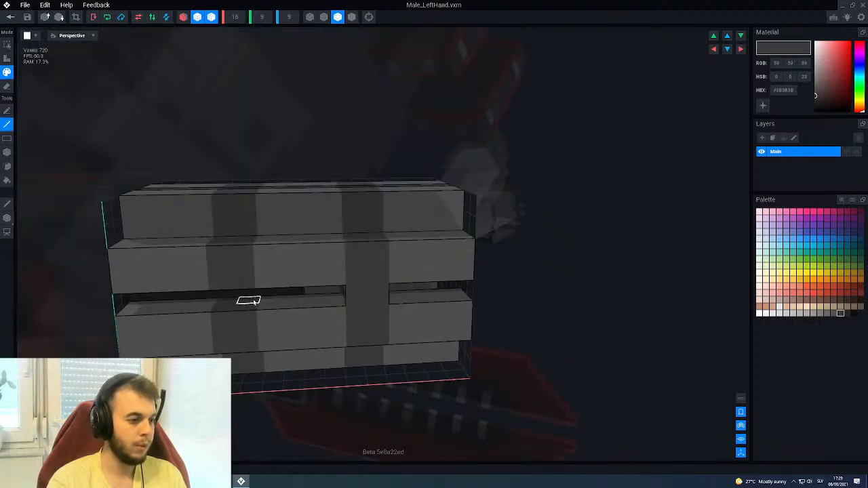
{"action": "key", "text": "f"}
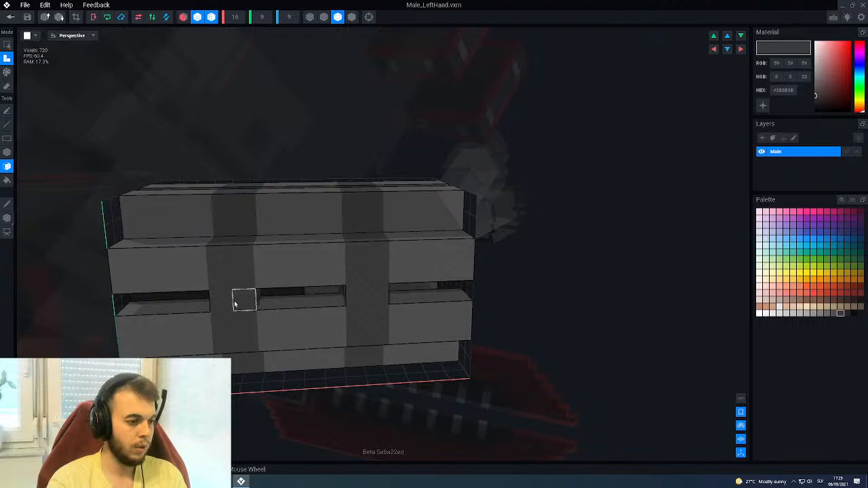
Attach dark grey voxels bridging the remaining barrel gaps at both bands, then save the hand model and return to the spider rig.
{"action": "scroll", "coordinate": [244, 312], "scroll_direction": "down", "scroll_amount": 5}
{"action": "right_click_drag", "start_coordinate": [266, 295], "coordinate": [281, 271]}
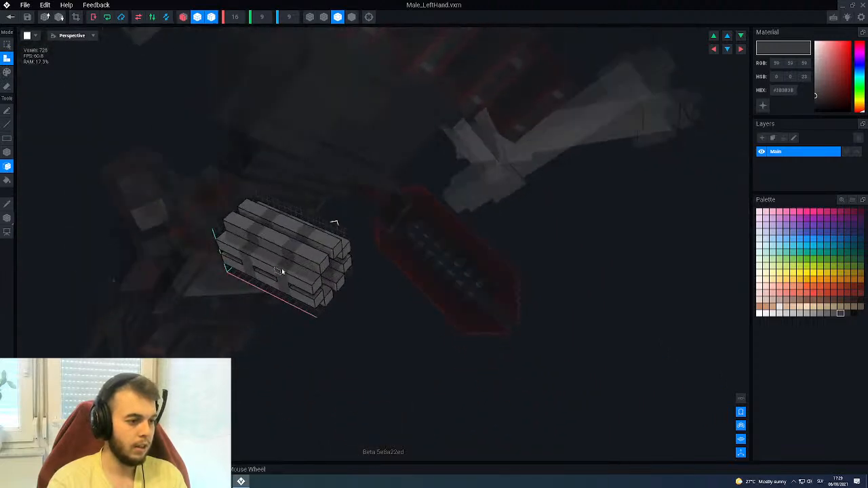
{"action": "scroll", "coordinate": [285, 270], "scroll_direction": "up", "scroll_amount": 5}
{"action": "right_click_drag", "start_coordinate": [257, 159], "coordinate": [325, 199]}
{"action": "left_click", "coordinate": [11, 17]}
{"action": "left_click", "coordinate": [370, 156]}
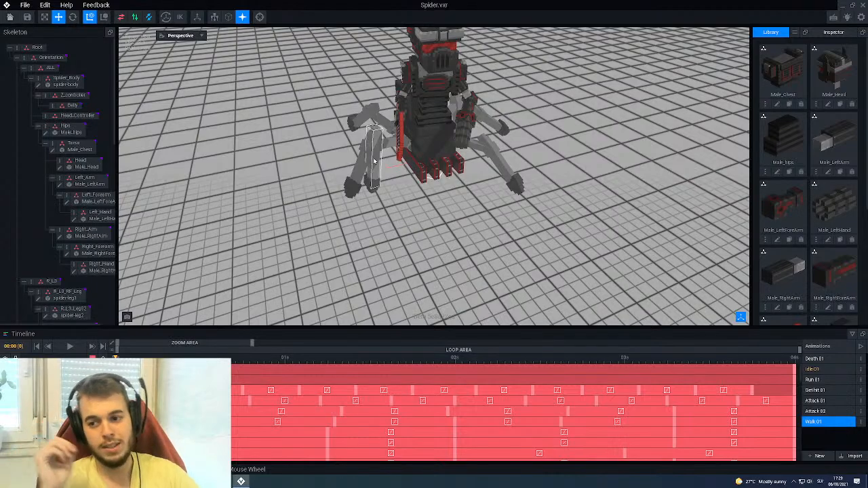
{"action": "right_click_drag", "start_coordinate": [466, 142], "coordinate": [487, 131]}
{"action": "scroll", "coordinate": [488, 132], "scroll_direction": "up", "scroll_amount": 3}
{"action": "right_click_drag", "start_coordinate": [487, 131], "coordinate": [487, 131]}
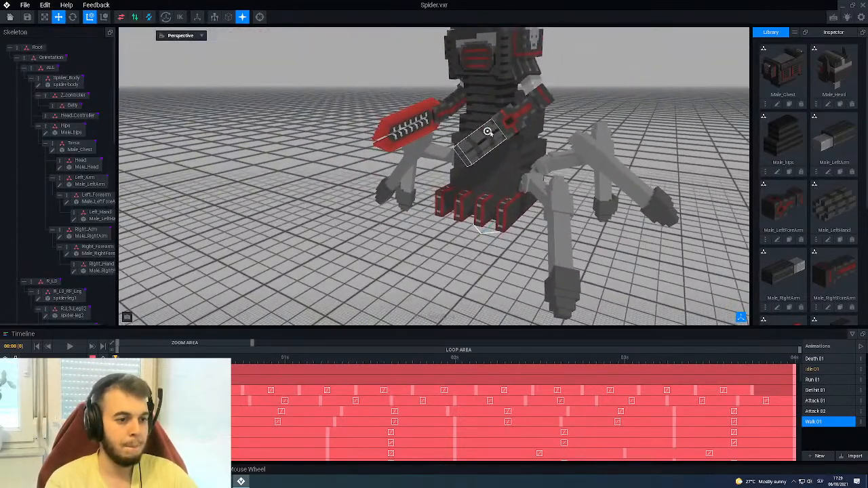
Reopen the left hand model and widen the forearm-end band by one voxel toward the forearm in dark grey #3B3B3B.
{"action": "left_click", "coordinate": [487, 139]}
{"action": "left_click", "coordinate": [68, 193]}
{"action": "right_click_drag", "start_coordinate": [360, 185], "coordinate": [361, 185]}
{"action": "scroll", "coordinate": [360, 185], "scroll_direction": "up", "scroll_amount": 3}
{"action": "right_click_drag", "start_coordinate": [423, 185], "coordinate": [423, 186]}
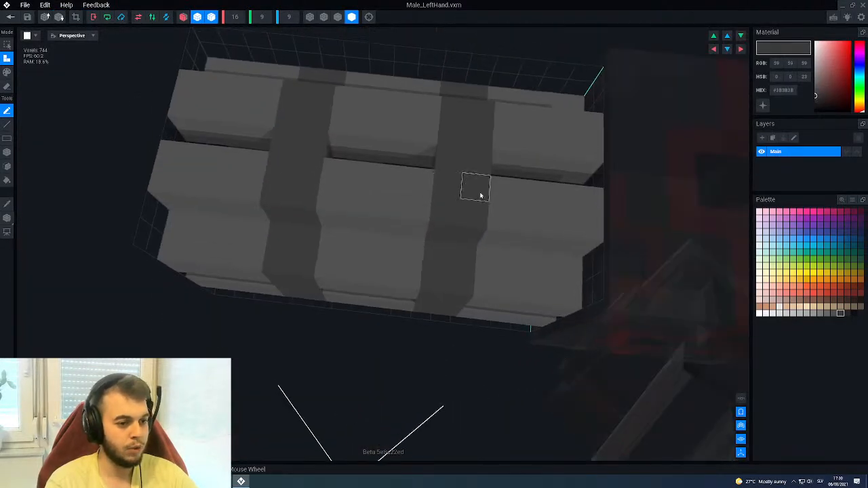
{"action": "key", "text": "p"}
{"action": "key", "text": "l"}
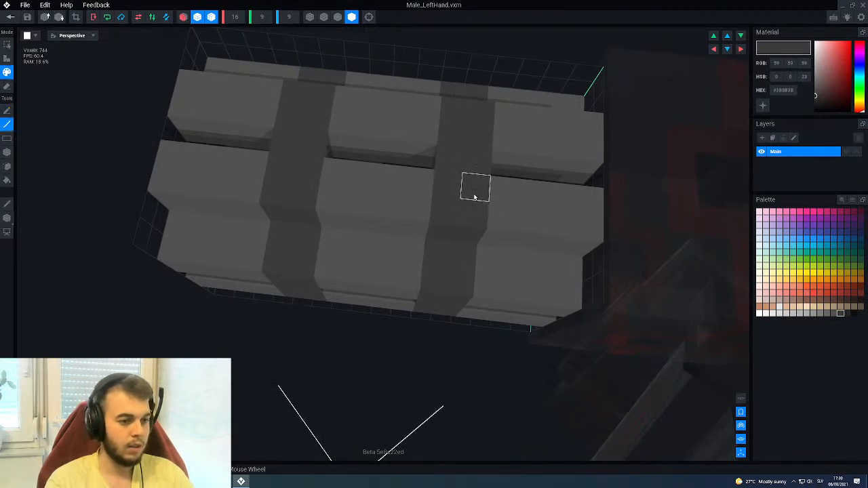
{"action": "key", "text": "f"}
{"action": "left_click_drag", "start_coordinate": [507, 116], "coordinate": [487, 238]}
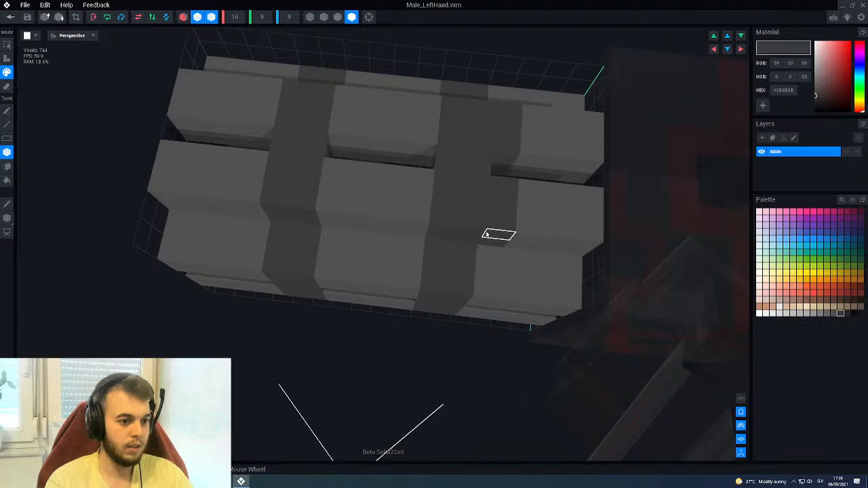
{"action": "right_click_drag", "start_coordinate": [487, 235], "coordinate": [486, 231]}
{"action": "left_click_drag", "start_coordinate": [492, 283], "coordinate": [487, 387]}
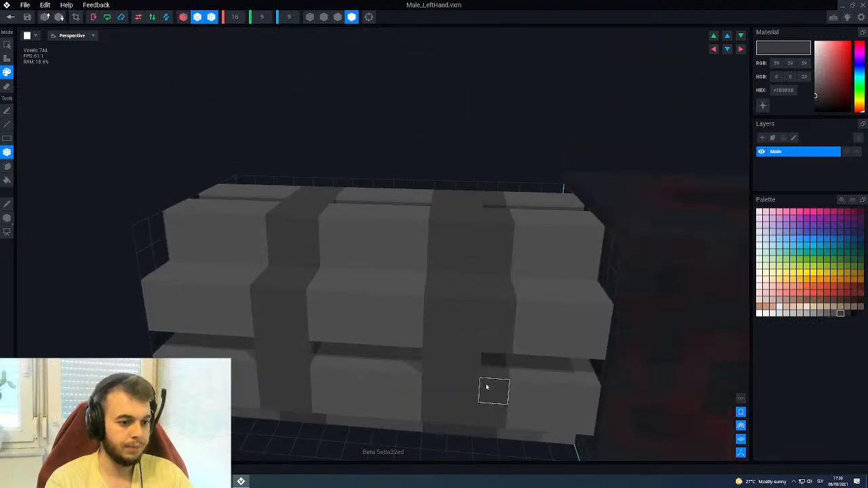
Extend the gap-bridging voxels of the forearm-end band one voxel toward the forearm and erase those along its muzzle-side edge.
{"action": "right_click_drag", "start_coordinate": [473, 303], "coordinate": [464, 300]}
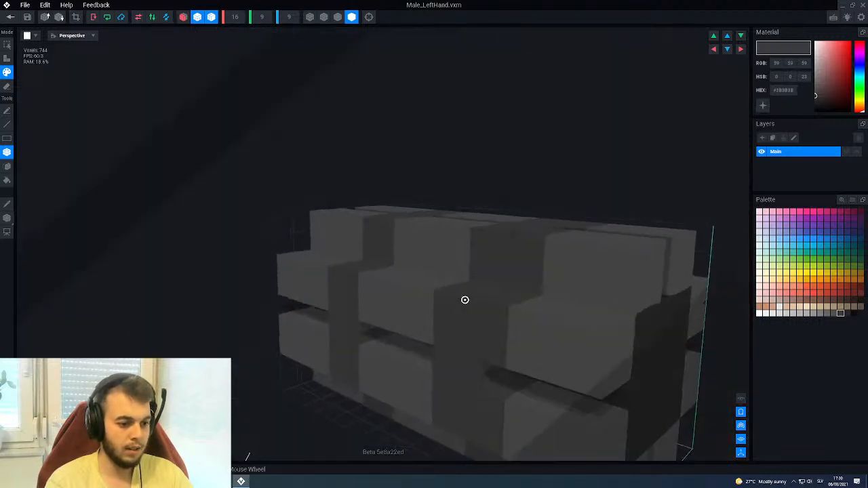
{"action": "key", "text": "f"}
{"action": "right_click_drag", "start_coordinate": [488, 368], "coordinate": [610, 212]}
{"action": "right_click_drag", "start_coordinate": [556, 181], "coordinate": [553, 178]}
{"action": "key", "text": "e"}
{"action": "scroll", "coordinate": [542, 221], "scroll_direction": "up", "scroll_amount": 5}
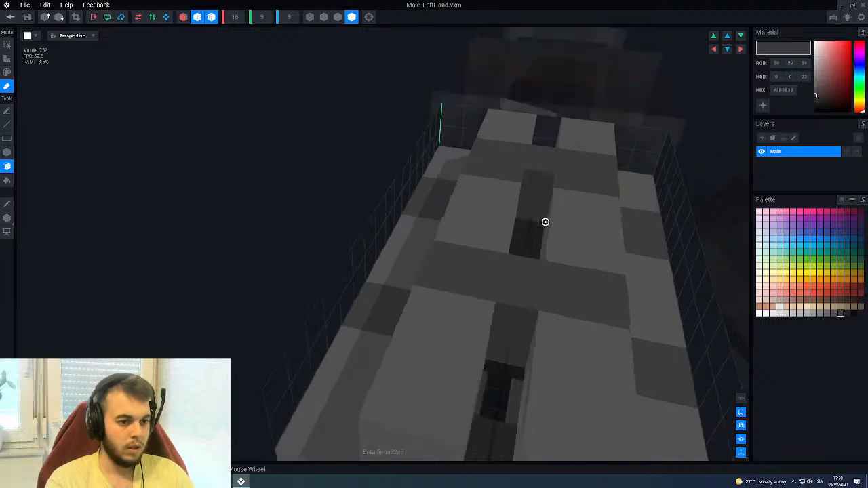
{"action": "left_click", "coordinate": [585, 326]}
Repaint the muzzle-side voxel strip of the forearm-end band in the barrel grey #515151, leaving it two voxels wide.
{"action": "right_click_drag", "start_coordinate": [575, 246], "coordinate": [382, 201]}
{"action": "left_click", "coordinate": [378, 254]}
{"action": "key", "text": "p"}
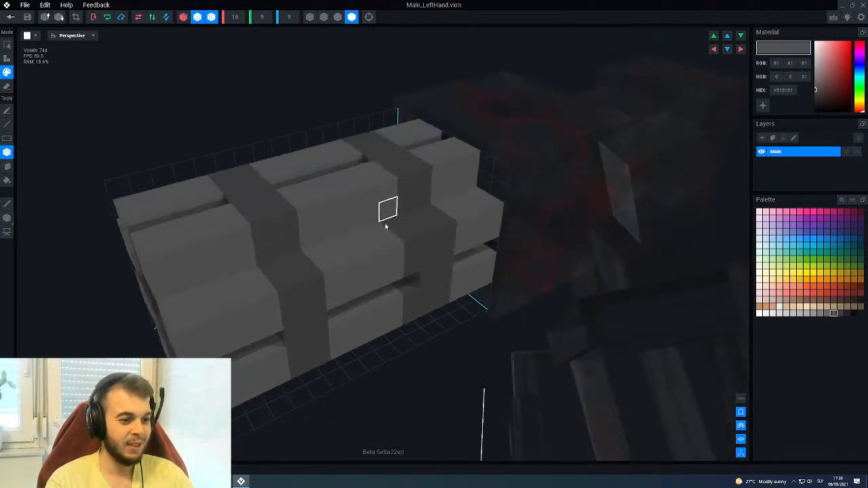
{"action": "scroll", "coordinate": [401, 284], "scroll_direction": "down", "scroll_amount": 3}
{"action": "right_click_drag", "start_coordinate": [397, 277], "coordinate": [397, 278]}
{"action": "scroll", "coordinate": [398, 277], "scroll_direction": "up", "scroll_amount": 3}
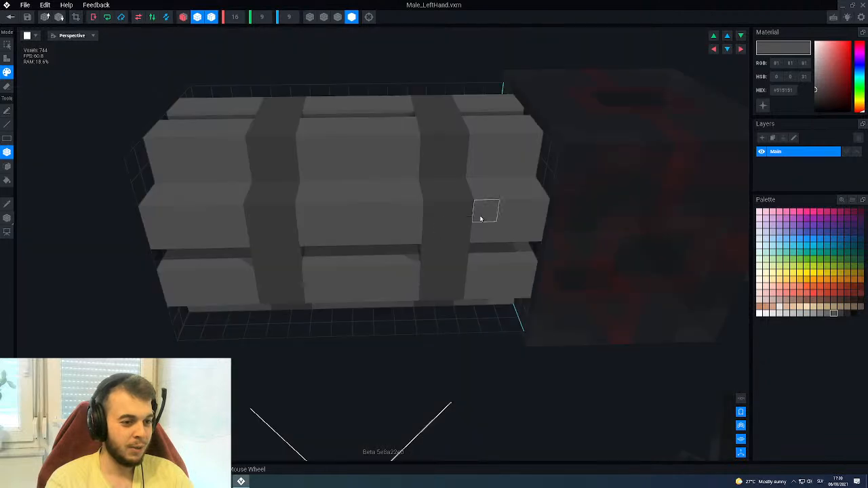
Remove the muzzle-side band by erasing its bridging voxels and repainting its strip in the barrel grey #515151.
{"action": "key", "text": "f"}
{"action": "left_click", "coordinate": [275, 201]}
{"action": "left_click", "coordinate": [283, 160]}
{"action": "mouse_move", "coordinate": [291, 248]}
{"action": "right_mouse_down"}
{"action": "mouse_move", "coordinate": [286, 209]}
{"action": "mouse_move", "coordinate": [370, 179]}
{"action": "mouse_move", "coordinate": [473, 196]}
{"action": "mouse_move", "coordinate": [575, 194]}
{"action": "right_mouse_up"}
Paint a new two-voxel-wide band in dark grey #3B3B3B around the barrels, three voxels from the forearm-end band.
{"action": "left_click", "coordinate": [523, 195], "text": "alt"}
{"action": "key", "text": "g"}
{"action": "mouse_move", "coordinate": [432, 192]}
{"action": "left_mouse_down"}
{"action": "mouse_move", "coordinate": [400, 221]}
{"action": "mouse_move", "coordinate": [395, 287]}
{"action": "left_mouse_up"}
{"action": "right_click_drag", "start_coordinate": [395, 286], "coordinate": [391, 215]}
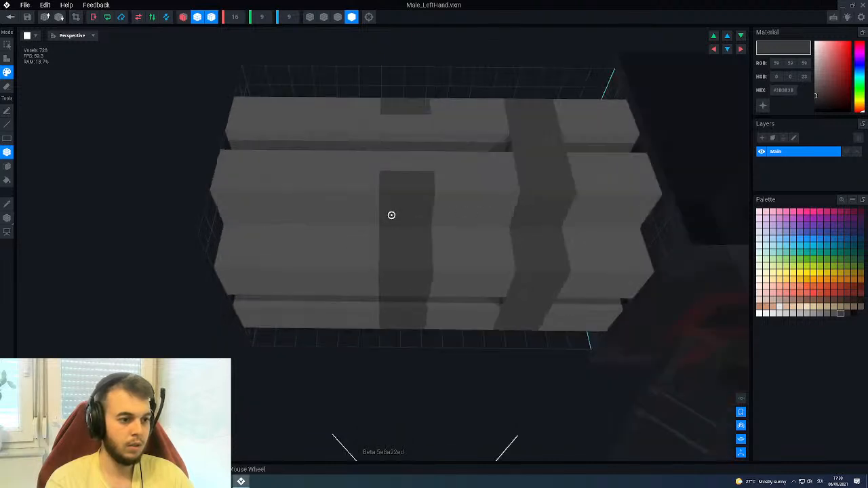
{"action": "left_click_drag", "start_coordinate": [414, 106], "coordinate": [392, 217]}
{"action": "right_click_drag", "start_coordinate": [391, 217], "coordinate": [411, 248]}
{"action": "scroll", "coordinate": [416, 327], "scroll_direction": "up", "scroll_amount": 3}
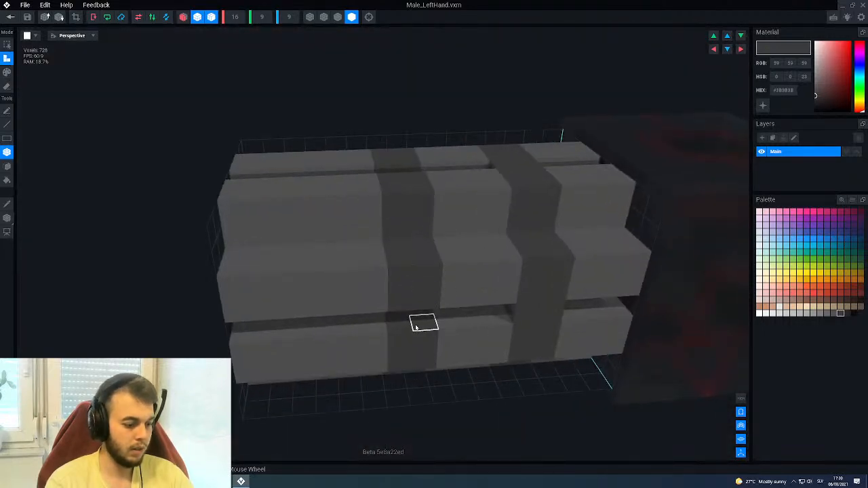
Attach dark grey voxels that bridge the gaps between the barrels at the newly painted band.
{"action": "key", "text": "f"}
{"action": "left_click", "coordinate": [415, 328]}
{"action": "right_click_drag", "start_coordinate": [375, 236], "coordinate": [454, 238]}
{"action": "scroll", "coordinate": [453, 238], "scroll_direction": "up", "scroll_amount": 4}
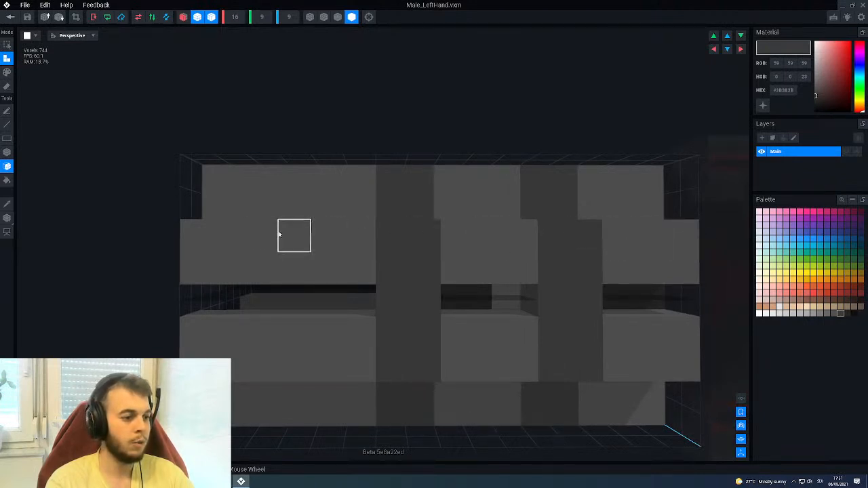
Fill the stepped corner notches of both bands with dark grey voxels so each band forms a square ring.
{"action": "scroll", "coordinate": [403, 240], "scroll_direction": "down", "scroll_amount": 5}
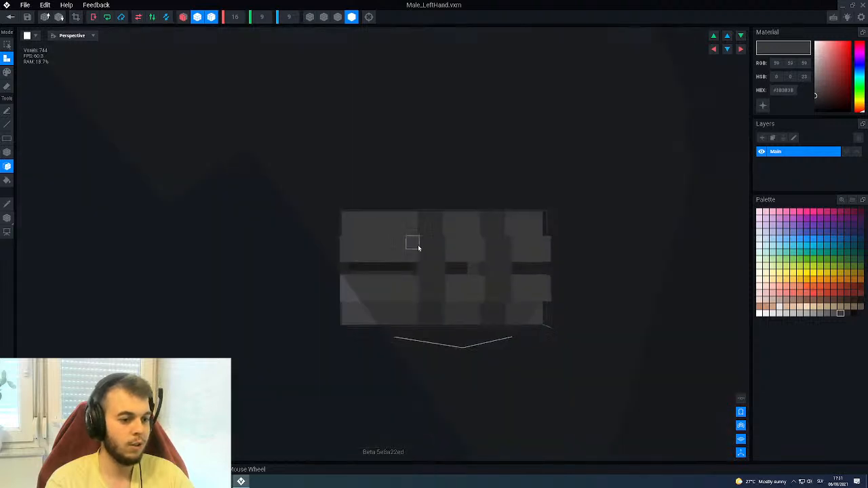
{"action": "scroll", "coordinate": [424, 248], "scroll_direction": "up", "scroll_amount": 5}
{"action": "right_click_drag", "start_coordinate": [430, 248], "coordinate": [473, 231]}
{"action": "scroll", "coordinate": [436, 248], "scroll_direction": "down", "scroll_amount": 5}
{"action": "scroll", "coordinate": [436, 248], "scroll_direction": "up", "scroll_amount": 5}
{"action": "scroll", "coordinate": [436, 248], "scroll_direction": "down", "scroll_amount": 4}
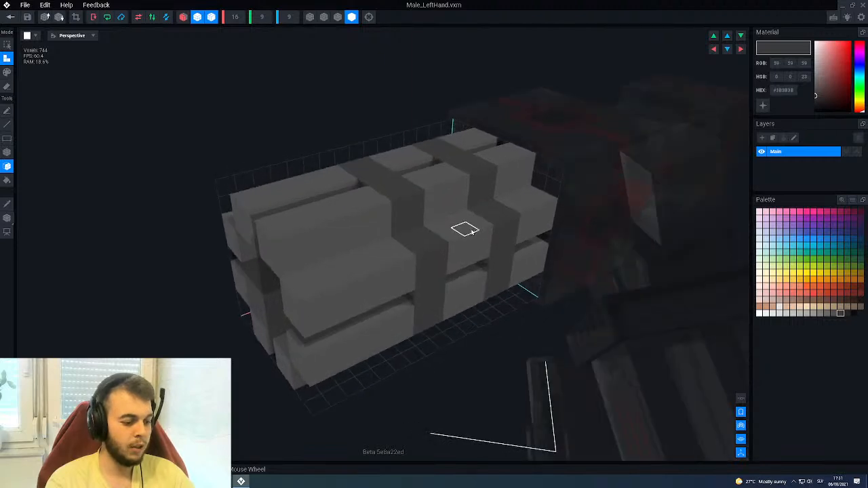
{"action": "left_click", "coordinate": [413, 249]}
{"action": "right_click_drag", "start_coordinate": [412, 250], "coordinate": [421, 242]}
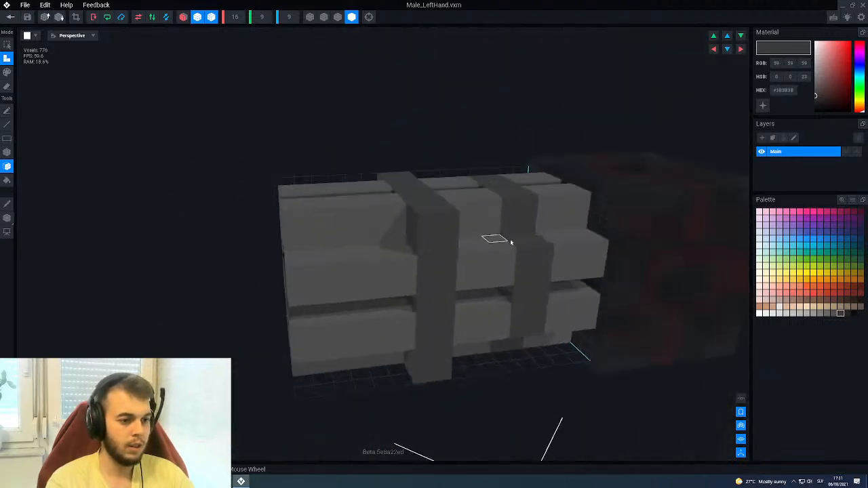
{"action": "left_click", "coordinate": [510, 224]}
{"action": "scroll", "coordinate": [489, 232], "scroll_direction": "down", "scroll_amount": 3}
{"action": "scroll", "coordinate": [452, 240], "scroll_direction": "up", "scroll_amount": 5}
{"action": "left_click", "coordinate": [463, 229]}
{"action": "right_click_drag", "start_coordinate": [474, 212], "coordinate": [474, 208]}
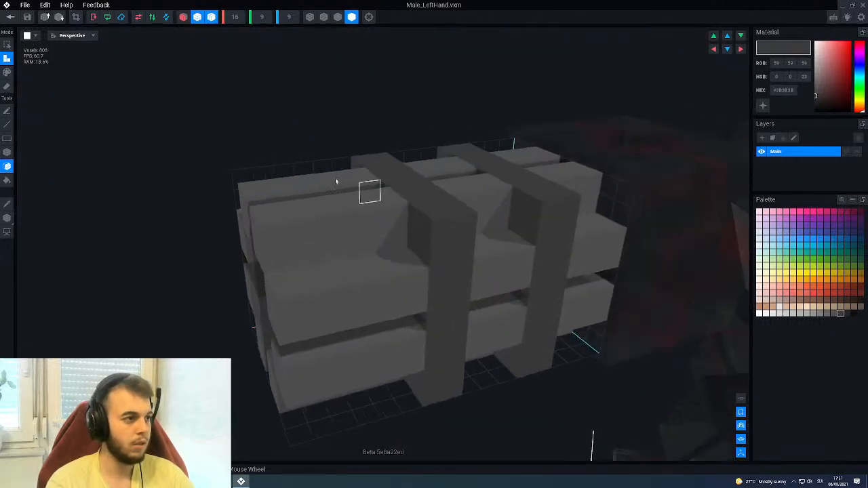
Save the hand model and examine the squared bands on the spider's left arm in the rig.
{"action": "left_click", "coordinate": [11, 17]}
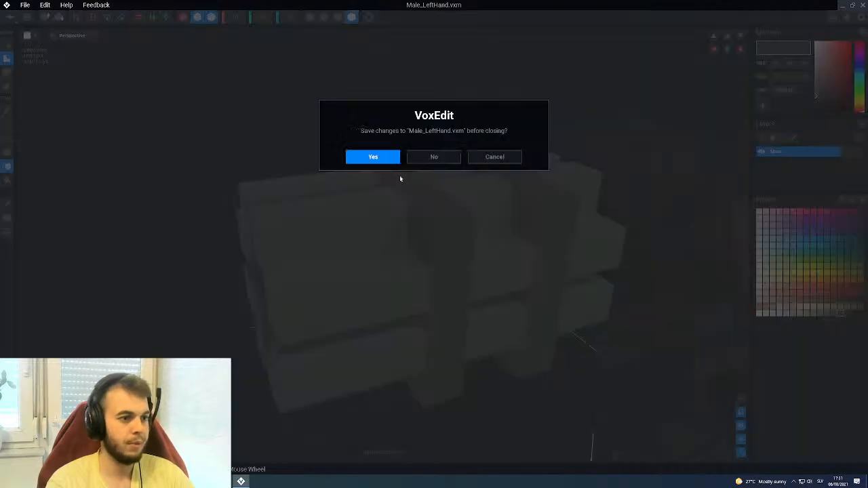
{"action": "left_click", "coordinate": [372, 158]}
{"action": "right_click_drag", "start_coordinate": [466, 117], "coordinate": [465, 120]}
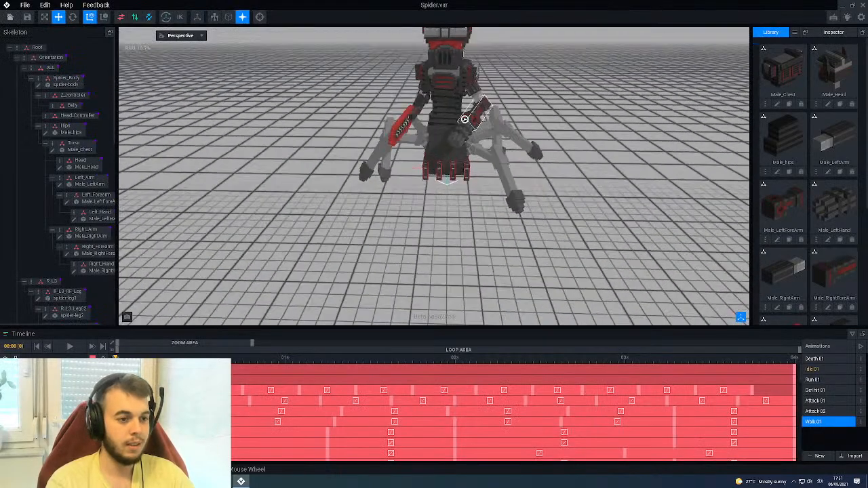
{"action": "scroll", "coordinate": [465, 120], "scroll_direction": "up", "scroll_amount": 5}
{"action": "right_click_drag", "start_coordinate": [456, 157], "coordinate": [431, 150]}
{"action": "middle_click_drag", "start_coordinate": [393, 122], "coordinate": [426, 139]}
{"action": "left_click", "coordinate": [264, 170]}
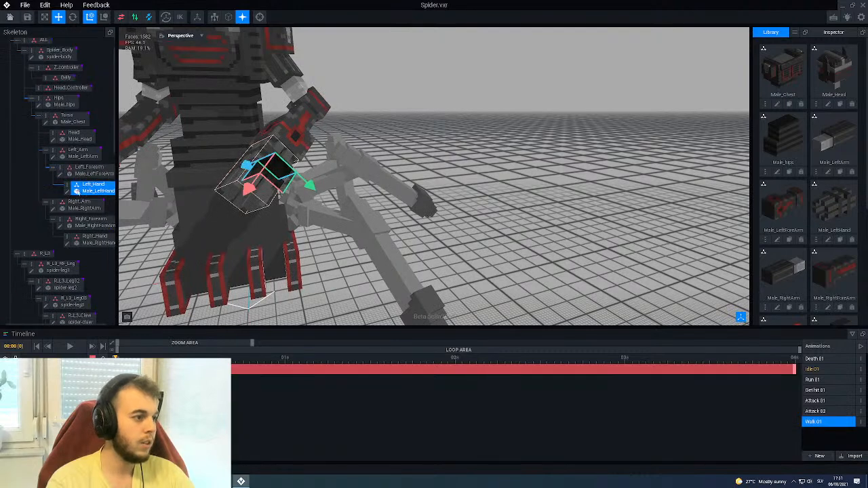
Reopen the left hand model and erase the voxels filling the corner notches of both bands.
{"action": "left_click", "coordinate": [73, 193]}
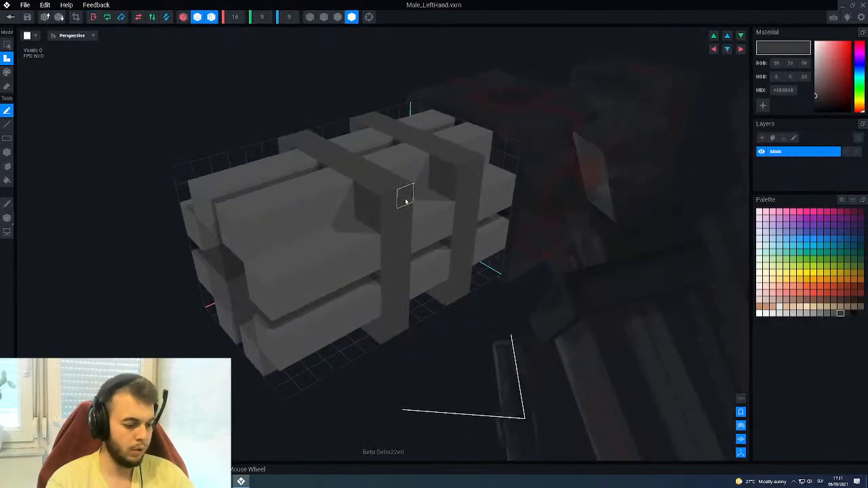
{"action": "key", "text": "b"}
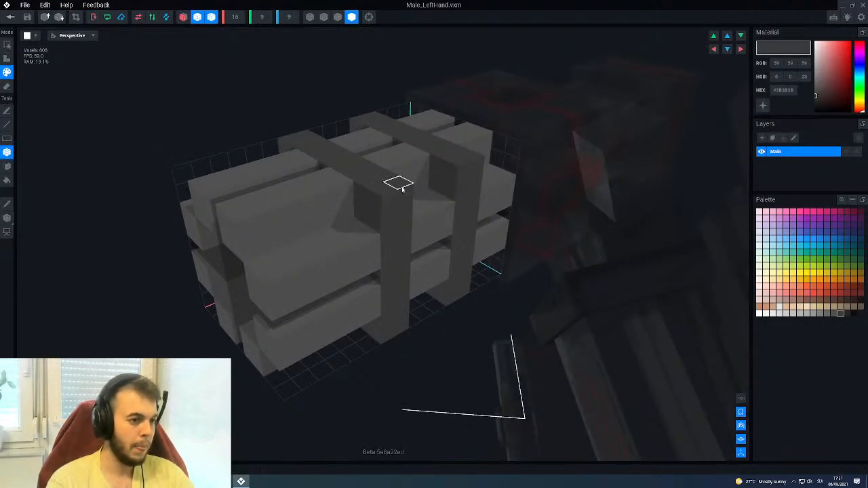
{"action": "key", "text": "e"}
{"action": "left_click_drag", "start_coordinate": [367, 212], "coordinate": [454, 168]}
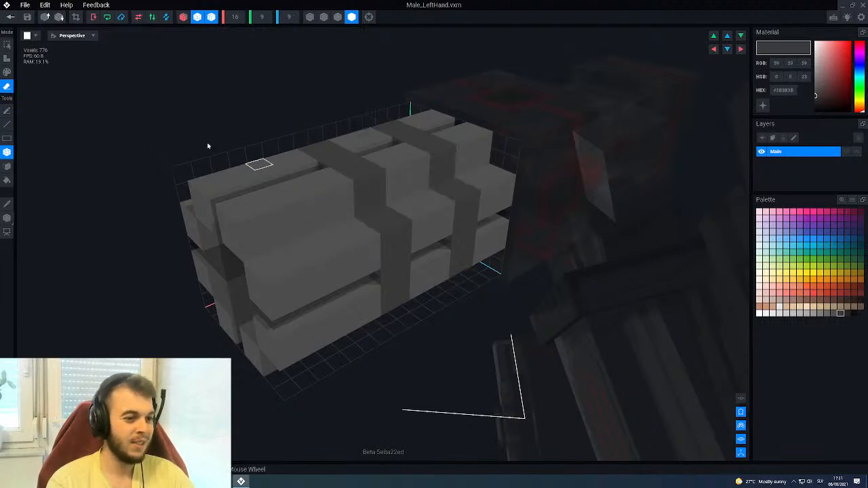
Save the hand model and inspect the gun hand on the spider from several angles.
{"action": "left_click", "coordinate": [6, 17]}
{"action": "left_click", "coordinate": [373, 157]}
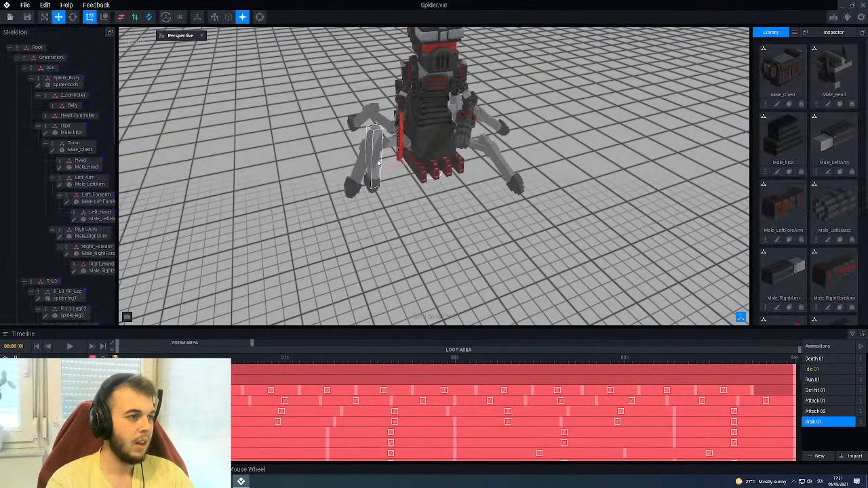
{"action": "middle_click_drag", "start_coordinate": [434, 156], "coordinate": [434, 191]}
{"action": "scroll", "coordinate": [390, 126], "scroll_direction": "up", "scroll_amount": 2}
{"action": "right_click_drag", "start_coordinate": [390, 126], "coordinate": [374, 134]}
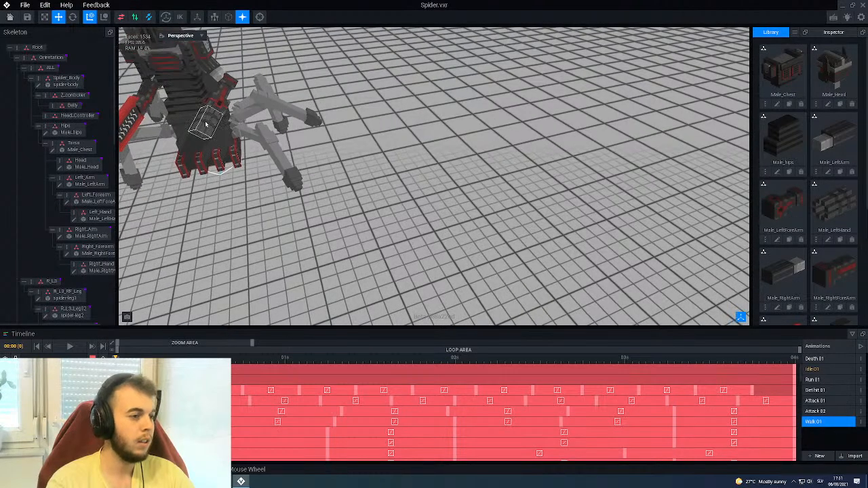
{"action": "scroll", "coordinate": [206, 124], "scroll_direction": "up", "scroll_amount": 2}
{"action": "middle_click_drag", "start_coordinate": [207, 124], "coordinate": [335, 176]}
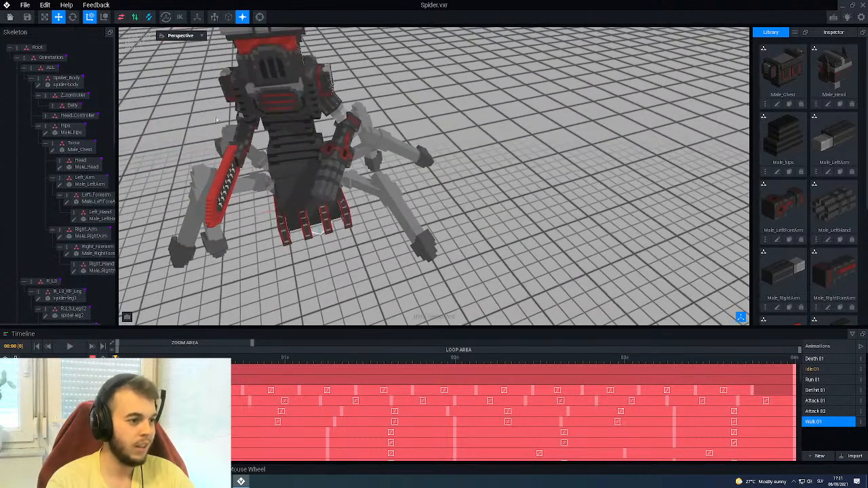
{"action": "scroll", "coordinate": [337, 177], "scroll_direction": "up", "scroll_amount": 2}
{"action": "right_click_drag", "start_coordinate": [336, 176], "coordinate": [318, 181]}
{"action": "middle_click_drag", "start_coordinate": [259, 176], "coordinate": [238, 139]}
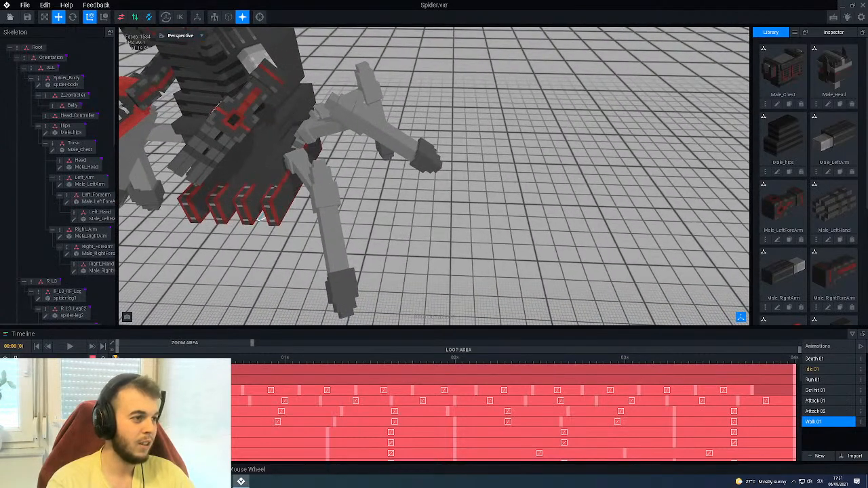
Reopen the left hand model, attach small dark grey filler voxels in the stepped corners of both bands, and save it.
{"action": "left_click", "coordinate": [192, 150]}
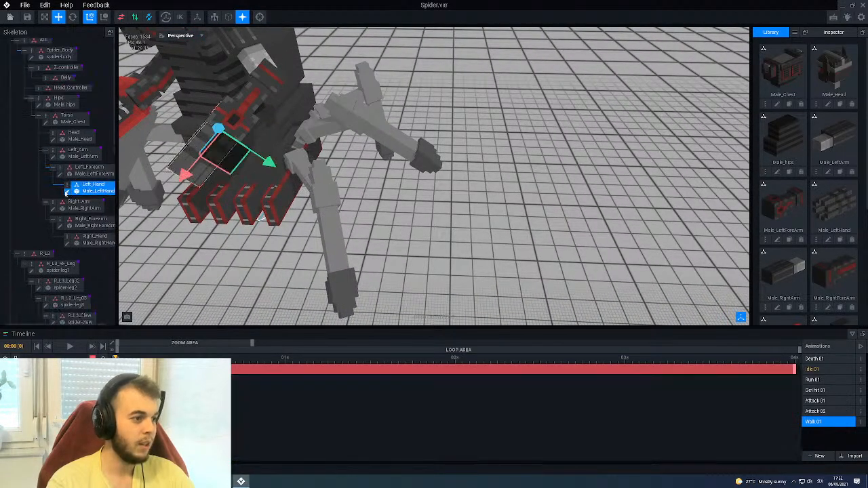
{"action": "left_click", "coordinate": [68, 192]}
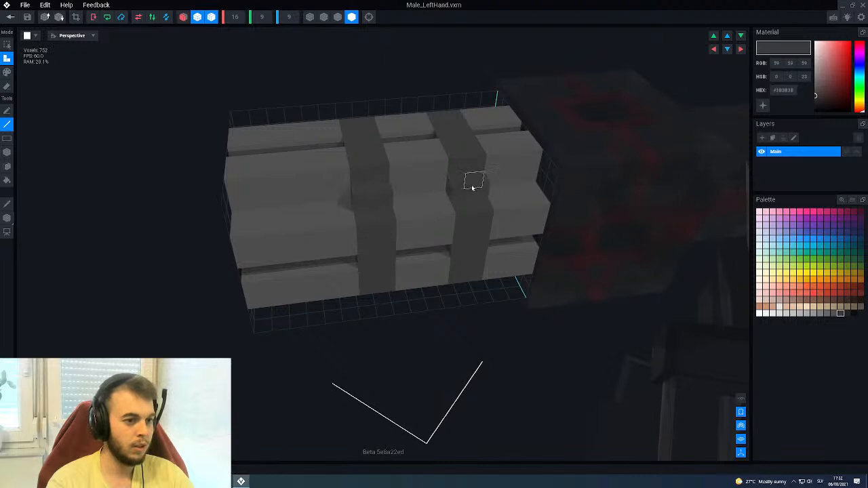
{"action": "right_click_drag", "start_coordinate": [447, 230], "coordinate": [389, 209]}
{"action": "left_click", "coordinate": [10, 17]}
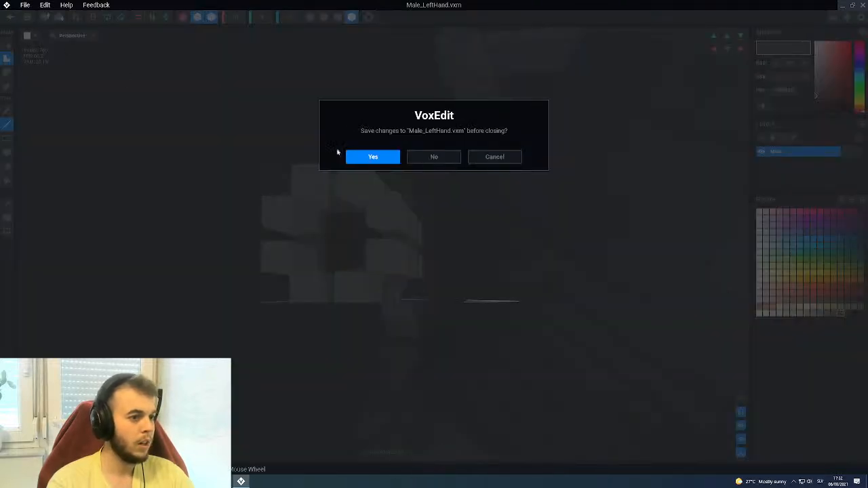
{"action": "left_click", "coordinate": [366, 158]}
{"action": "right_click_drag", "start_coordinate": [380, 196], "coordinate": [403, 202]}
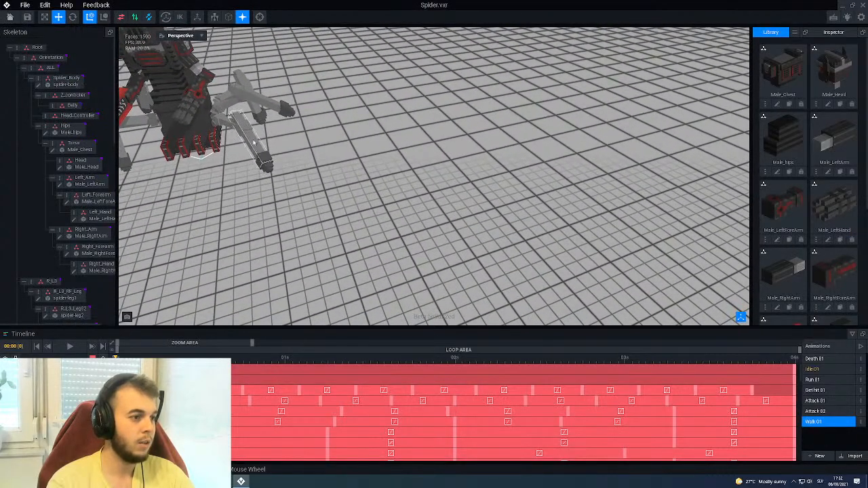
Reopen the left hand model and erase the filler voxels from the stepped corners of both bands.
{"action": "left_click", "coordinate": [189, 112]}
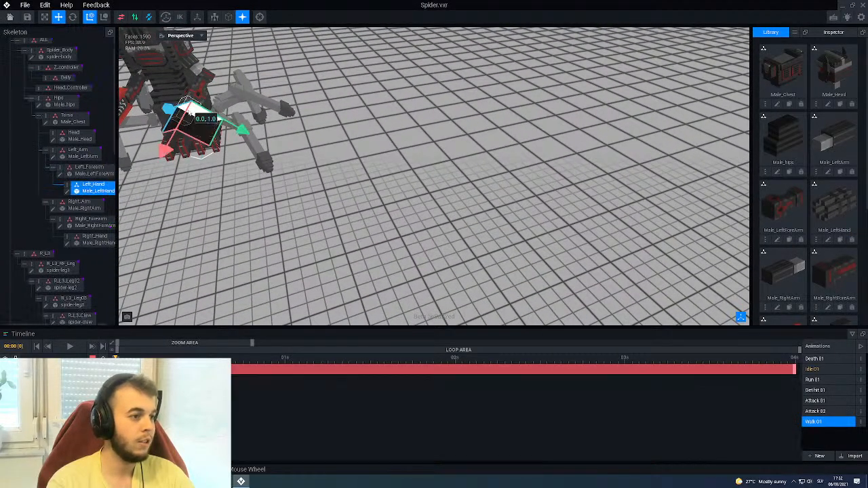
{"action": "left_click", "coordinate": [67, 192]}
{"action": "right_click_drag", "start_coordinate": [348, 209], "coordinate": [349, 207]}
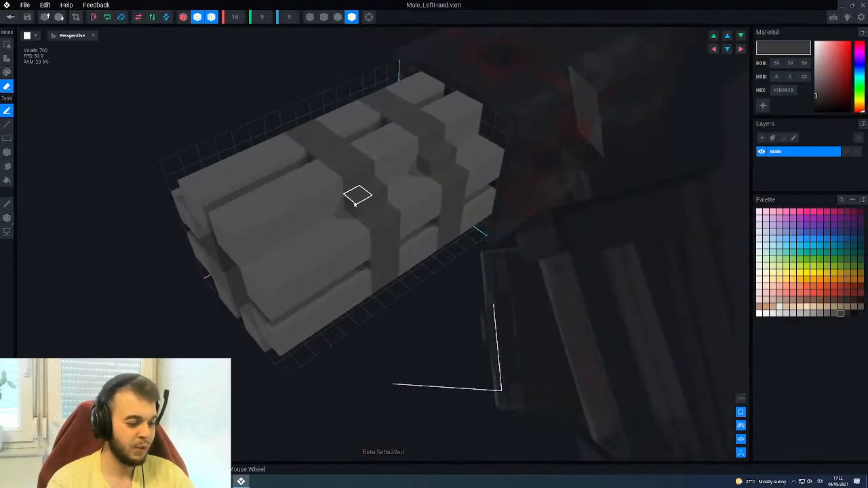
{"action": "scroll", "coordinate": [398, 191], "scroll_direction": "down", "scroll_amount": 2}
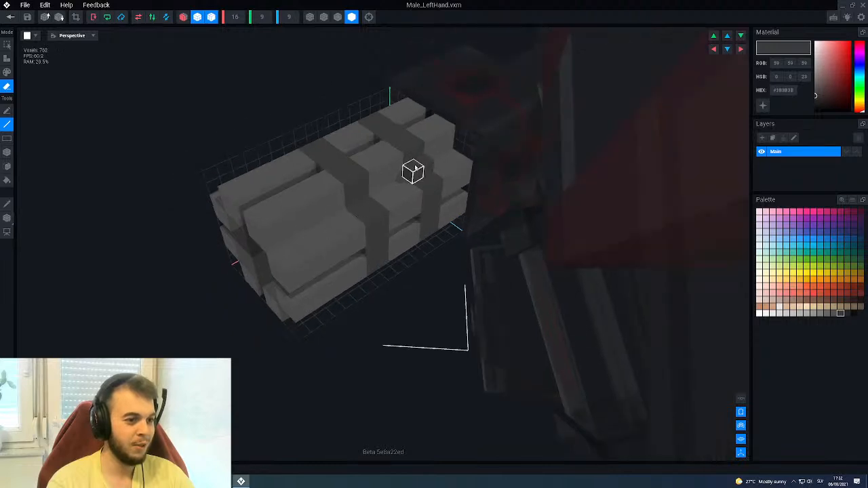
{"action": "right_click_drag", "start_coordinate": [371, 210], "coordinate": [361, 190]}
{"action": "middle_click_drag", "start_coordinate": [362, 191], "coordinate": [424, 215]}
{"action": "scroll", "coordinate": [436, 223], "scroll_direction": "up", "scroll_amount": 3}
{"action": "middle_click_drag", "start_coordinate": [470, 197], "coordinate": [457, 196]}
{"action": "mouse_move", "coordinate": [456, 196]}
{"action": "right_mouse_down"}
{"action": "mouse_move", "coordinate": [442, 196]}
{"action": "mouse_move", "coordinate": [451, 237]}
{"action": "right_mouse_up"}
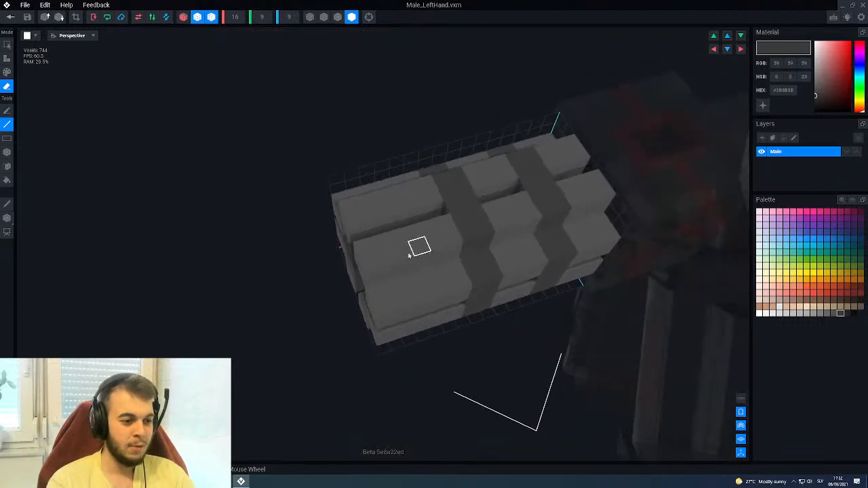
{"action": "right_click_drag", "start_coordinate": [460, 282], "coordinate": [458, 281]}
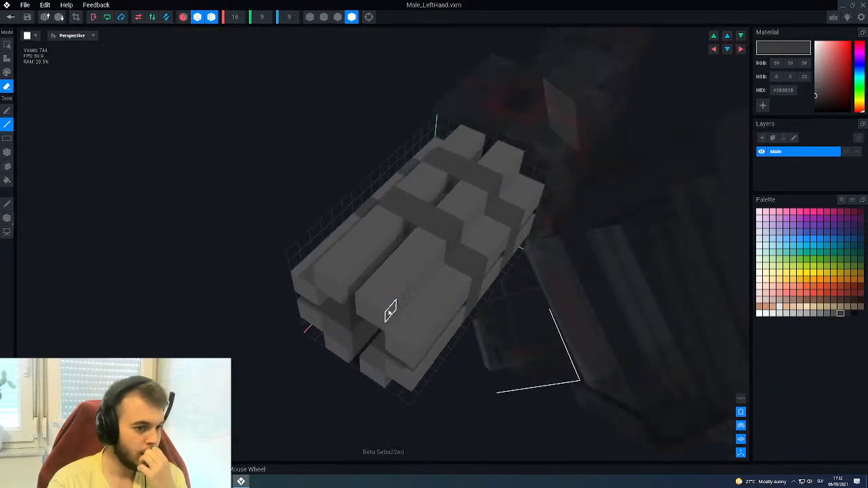
Paint lighter grey (RGB 104) highlight lines along the edges of the gun barrels.
{"action": "left_click", "coordinate": [393, 305], "text": "alt"}
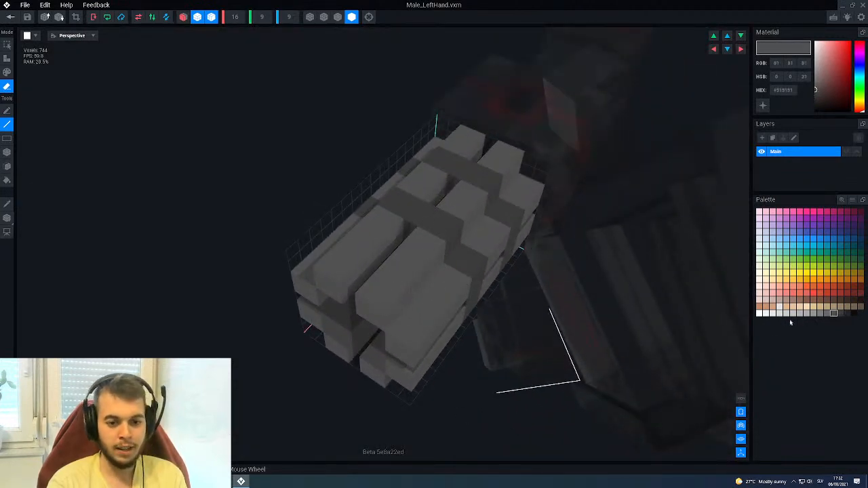
{"action": "left_click", "coordinate": [826, 313]}
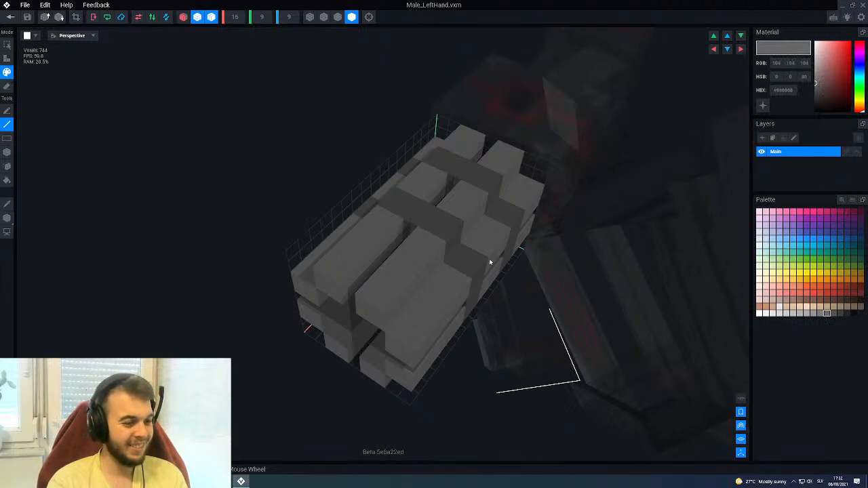
{"action": "left_click", "coordinate": [384, 303]}
{"action": "right_click_drag", "start_coordinate": [411, 352], "coordinate": [405, 329]}
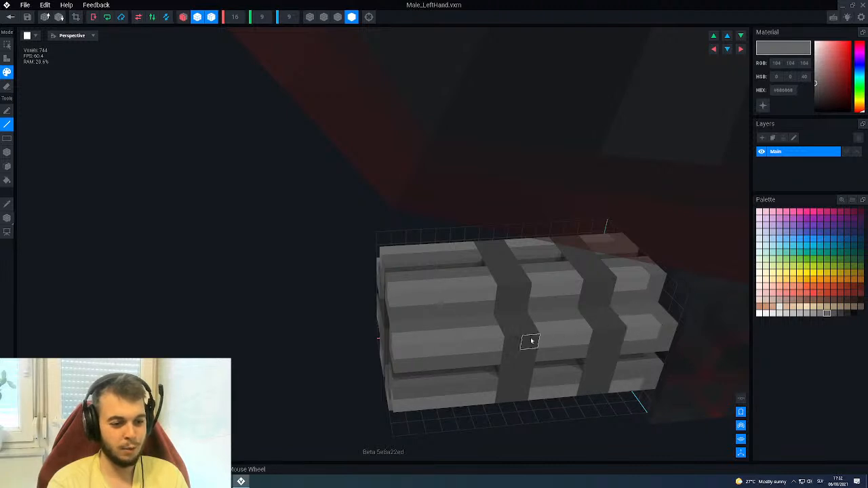
Sample the barrels' mid grey (RGB 81) and paint accent voxels across the raised edges of both bands.
{"action": "left_click", "coordinate": [479, 320], "text": "alt"}
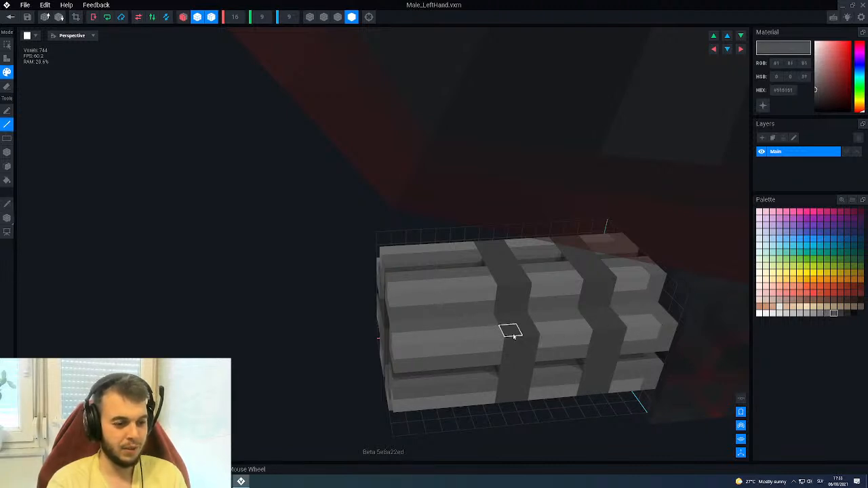
{"action": "left_click_drag", "start_coordinate": [511, 333], "coordinate": [533, 339]}
{"action": "left_click_drag", "start_coordinate": [509, 290], "coordinate": [524, 288]}
{"action": "left_click_drag", "start_coordinate": [591, 286], "coordinate": [599, 285]}
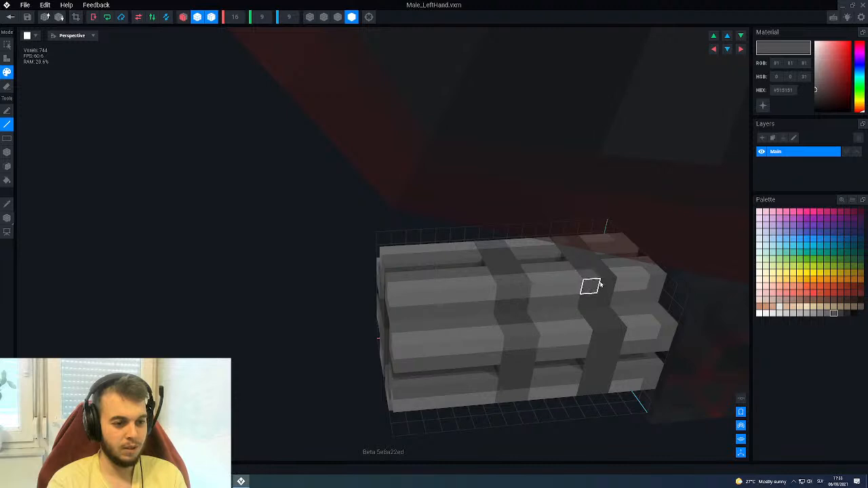
{"action": "left_click_drag", "start_coordinate": [591, 330], "coordinate": [613, 327]}
Paint the recesses between the barrels dark grey (RGB 36), save the hand model and return to the rig.
{"action": "scroll", "coordinate": [612, 324], "scroll_direction": "down", "scroll_amount": 3}
{"action": "mouse_move", "coordinate": [603, 313]}
{"action": "right_mouse_down"}
{"action": "mouse_move", "coordinate": [436, 303]}
{"action": "mouse_move", "coordinate": [382, 355]}
{"action": "mouse_move", "coordinate": [371, 386]}
{"action": "mouse_move", "coordinate": [387, 390]}
{"action": "right_mouse_up"}
{"action": "scroll", "coordinate": [376, 396], "scroll_direction": "up", "scroll_amount": 4}
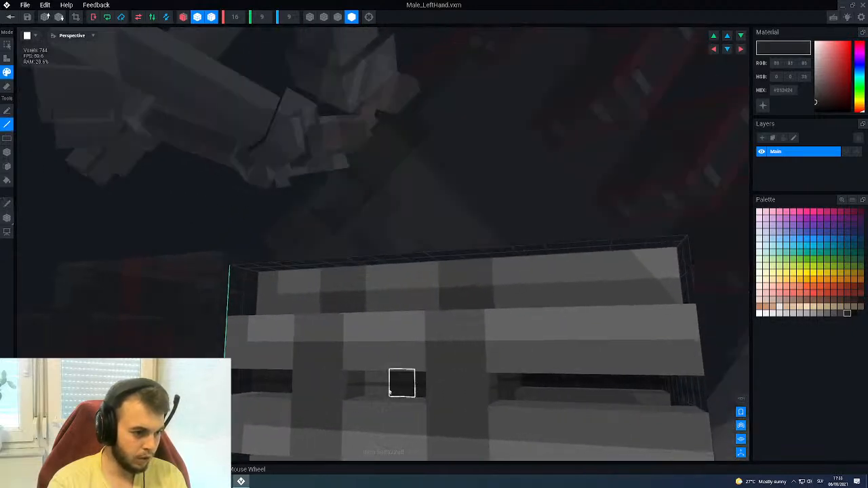
{"action": "mouse_move", "coordinate": [373, 402]}
{"action": "right_mouse_down"}
{"action": "mouse_move", "coordinate": [362, 393]}
{"action": "mouse_move", "coordinate": [370, 383]}
{"action": "mouse_move", "coordinate": [382, 395]}
{"action": "right_mouse_up"}
{"action": "scroll", "coordinate": [393, 382], "scroll_direction": "down", "scroll_amount": 5}
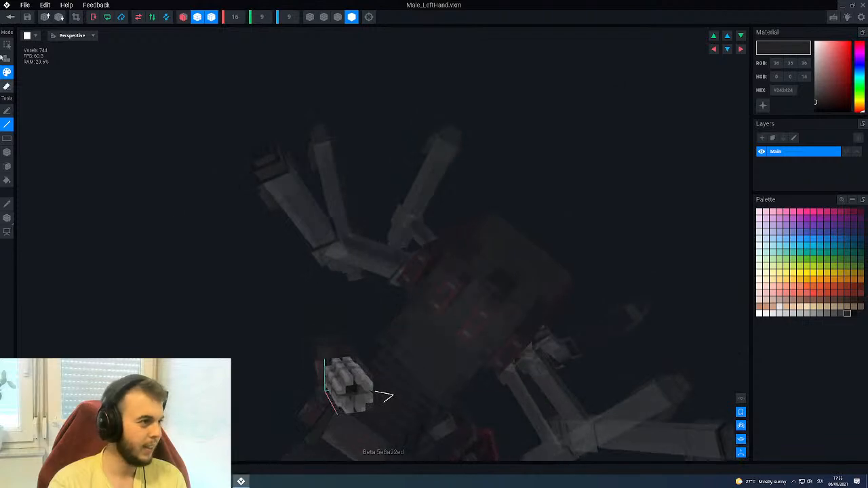
{"action": "key", "text": "alt+F4"}
Examine the shading of the repainted gun hand on the spider close up and from several angles.
{"action": "left_click", "coordinate": [364, 157]}
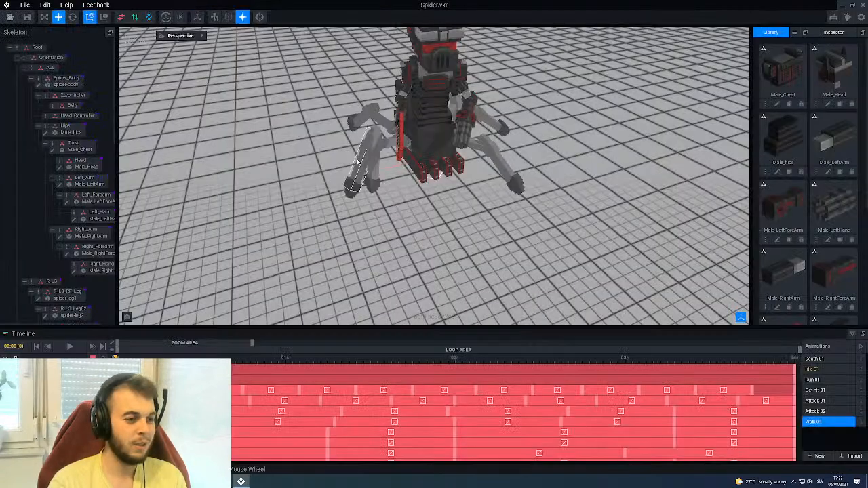
{"action": "scroll", "coordinate": [464, 137], "scroll_direction": "up", "scroll_amount": 4}
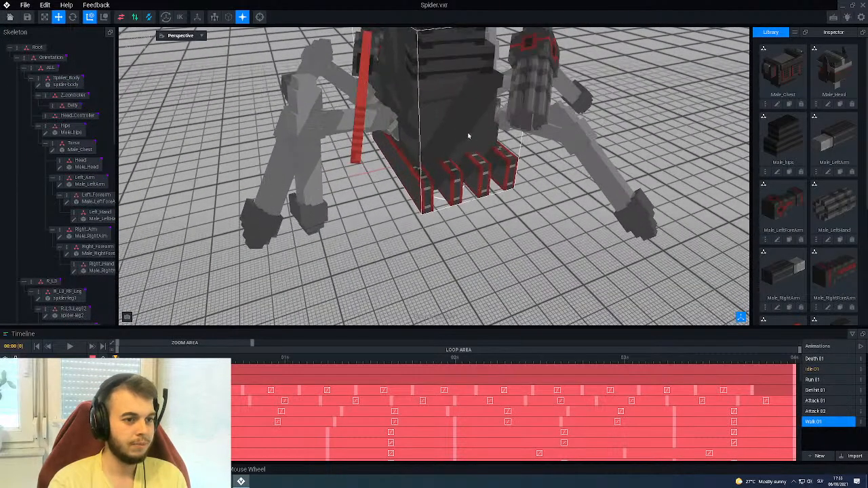
{"action": "scroll", "coordinate": [479, 124], "scroll_direction": "down", "scroll_amount": 4}
{"action": "mouse_move", "coordinate": [479, 125]}
{"action": "right_mouse_down"}
{"action": "mouse_move", "coordinate": [447, 126]}
{"action": "mouse_move", "coordinate": [482, 119]}
{"action": "right_mouse_up"}
{"action": "scroll", "coordinate": [482, 118], "scroll_direction": "up", "scroll_amount": 4}
{"action": "scroll", "coordinate": [482, 119], "scroll_direction": "up", "scroll_amount": 4}
{"action": "middle_click_drag", "start_coordinate": [482, 118], "coordinate": [393, 168]}
{"action": "right_click_drag", "start_coordinate": [393, 169], "coordinate": [393, 169]}
{"action": "scroll", "coordinate": [430, 155], "scroll_direction": "up", "scroll_amount": 5}
{"action": "right_click_drag", "start_coordinate": [455, 137], "coordinate": [456, 157]}
{"action": "scroll", "coordinate": [455, 137], "scroll_direction": "down", "scroll_amount": 5}
{"action": "scroll", "coordinate": [482, 135], "scroll_direction": "up", "scroll_amount": 3}
{"action": "scroll", "coordinate": [477, 105], "scroll_direction": "down", "scroll_amount": 3}
{"action": "right_click_drag", "start_coordinate": [484, 128], "coordinate": [469, 131]}
Reopen the left hand model, repaint the barrels' front end faces in mid grey (RGB 81), and return to the rig.
{"action": "left_click", "coordinate": [469, 130]}
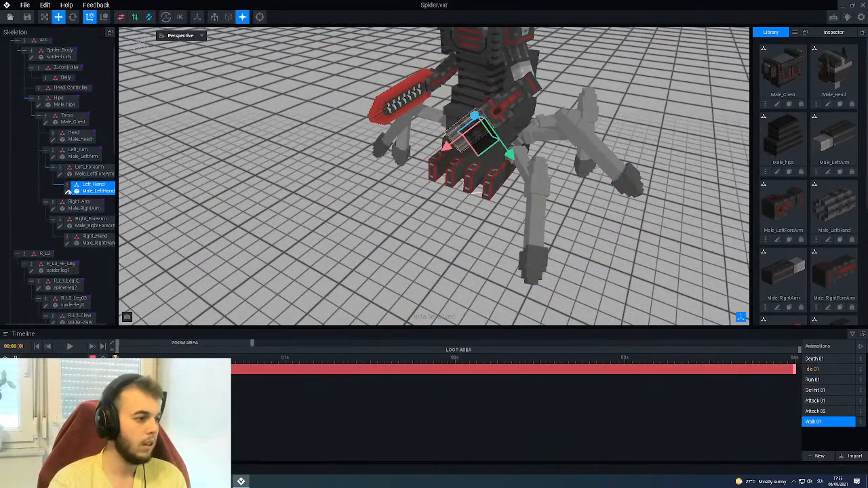
{"action": "double_click", "coordinate": [470, 131]}
{"action": "scroll", "coordinate": [287, 241], "scroll_direction": "up", "scroll_amount": 3}
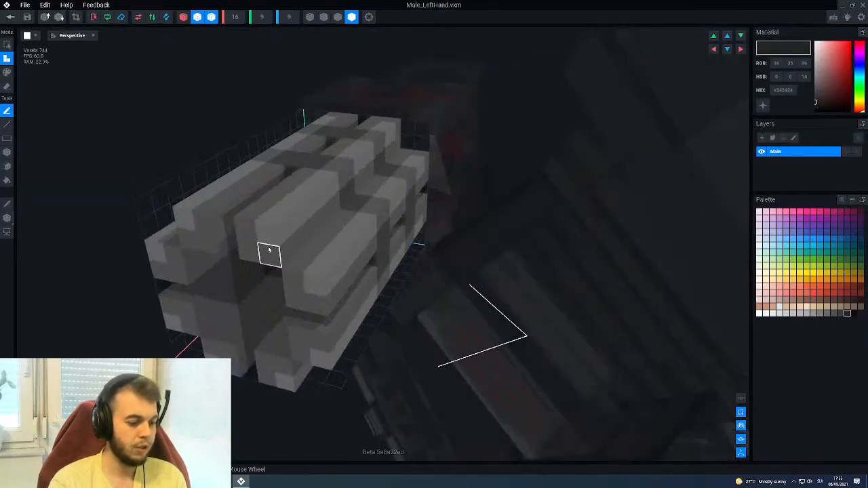
{"action": "left_click", "coordinate": [268, 250], "text": "alt"}
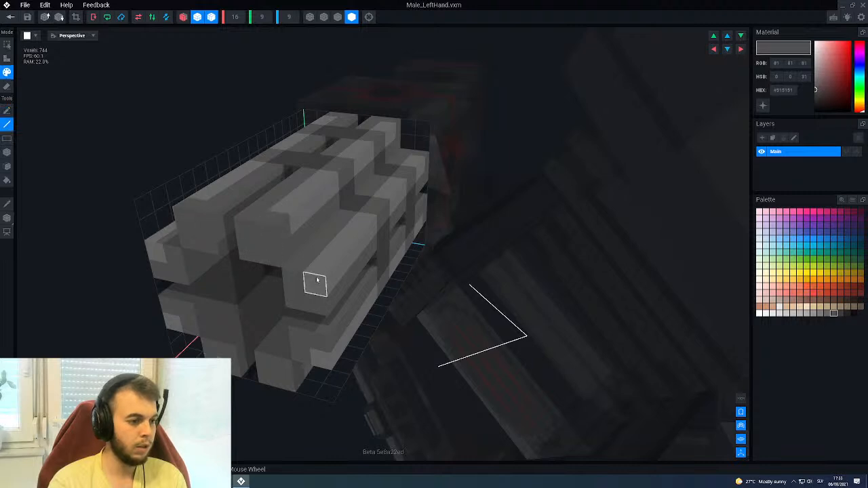
{"action": "scroll", "coordinate": [302, 319], "scroll_direction": "down", "scroll_amount": 5}
{"action": "right_click_drag", "start_coordinate": [320, 238], "coordinate": [320, 238]}
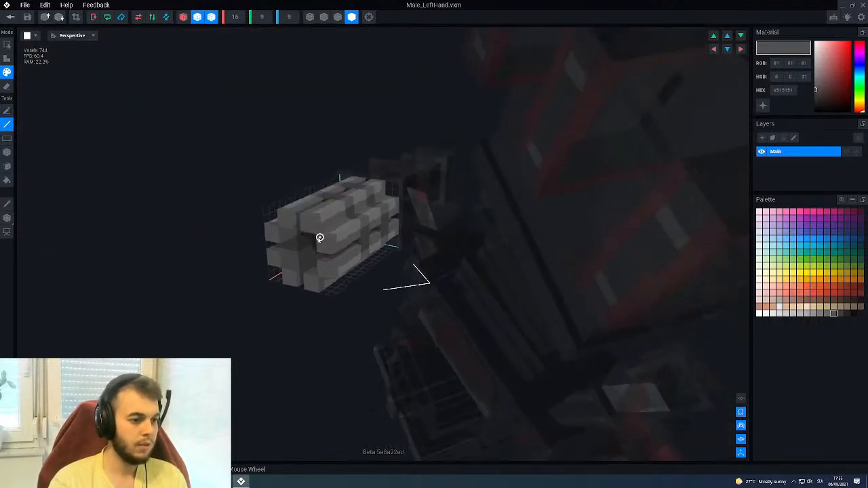
{"action": "left_click", "coordinate": [11, 17]}
Inspect the gun hand with its repainted barrel ends on the whole spider from different angles.
{"action": "left_click", "coordinate": [372, 157]}
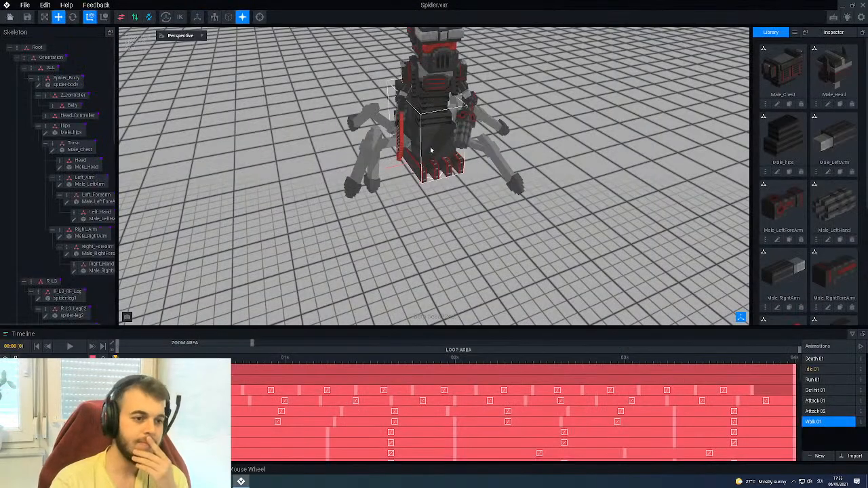
{"action": "scroll", "coordinate": [449, 139], "scroll_direction": "up", "scroll_amount": 4}
{"action": "right_click_drag", "start_coordinate": [449, 139], "coordinate": [452, 177]}
{"action": "right_click_drag", "start_coordinate": [465, 145], "coordinate": [482, 129]}
{"action": "scroll", "coordinate": [466, 148], "scroll_direction": "down", "scroll_amount": 3}
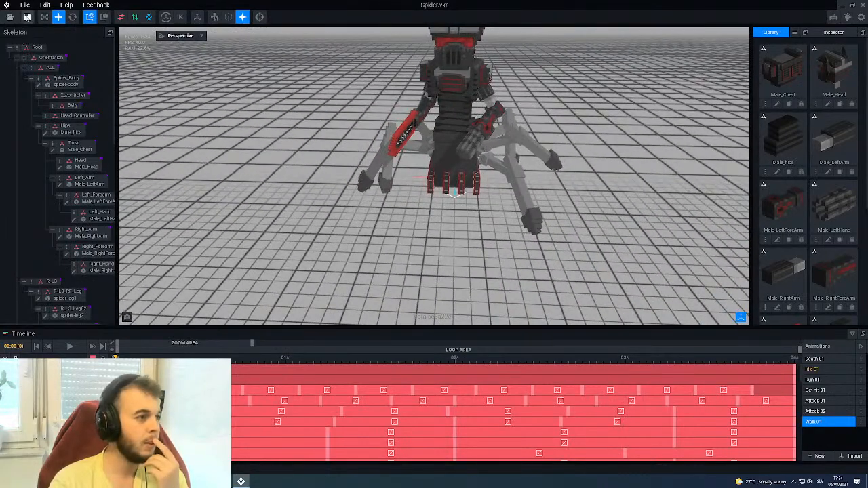
{"action": "right_click_drag", "start_coordinate": [432, 137], "coordinate": [432, 138]}
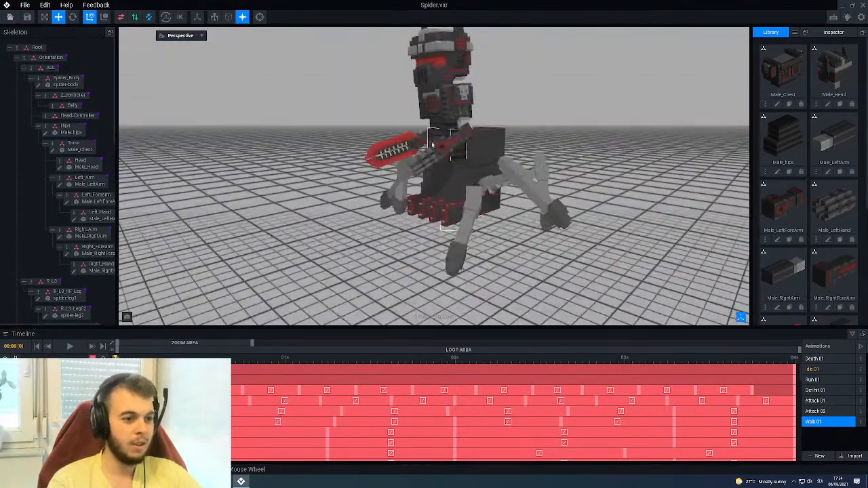
Open the spider body model for editing and turn off its Y-axis symmetry.
{"action": "left_click", "coordinate": [446, 190]}
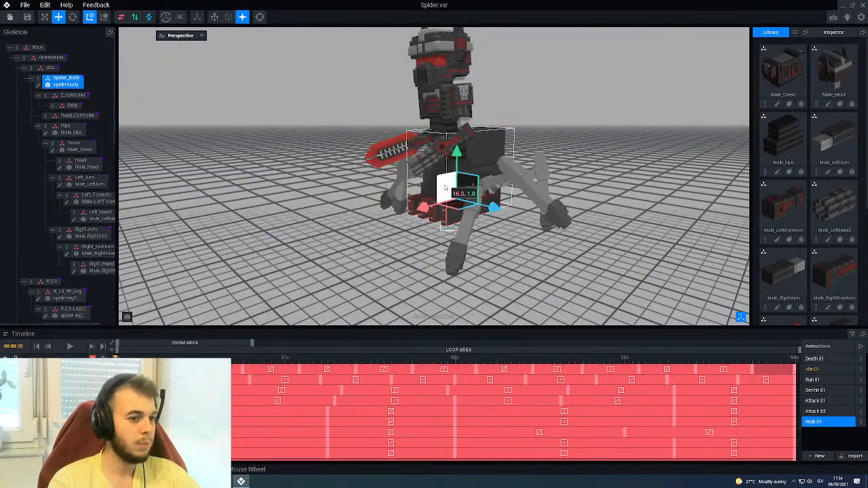
{"action": "right_click_drag", "start_coordinate": [472, 185], "coordinate": [434, 185]}
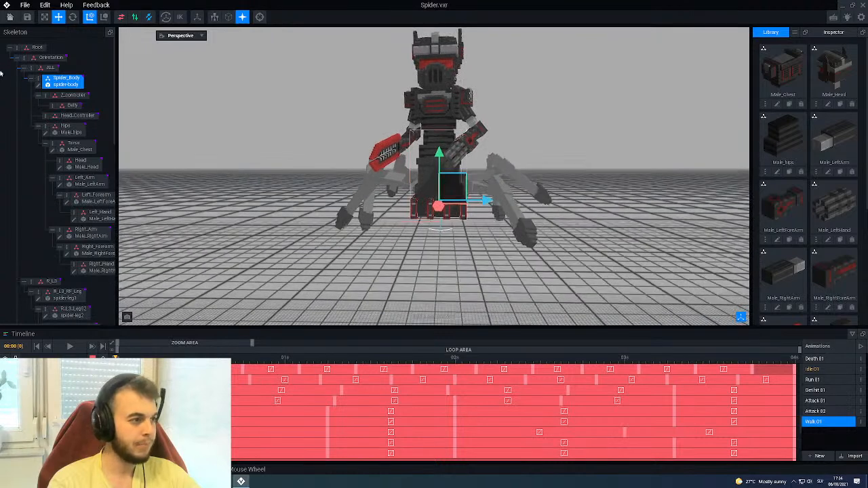
{"action": "left_click", "coordinate": [38, 85]}
{"action": "scroll", "coordinate": [293, 286], "scroll_direction": "down", "scroll_amount": 2}
{"action": "right_click_drag", "start_coordinate": [305, 300], "coordinate": [309, 303]}
{"action": "scroll", "coordinate": [284, 260], "scroll_direction": "up", "scroll_amount": 2}
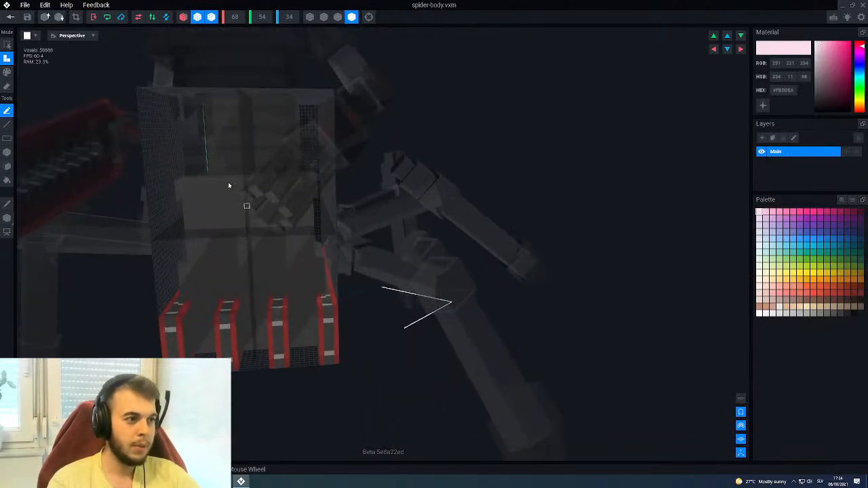
{"action": "left_click", "coordinate": [198, 19]}
{"action": "right_click_drag", "start_coordinate": [312, 229], "coordinate": [332, 231]}
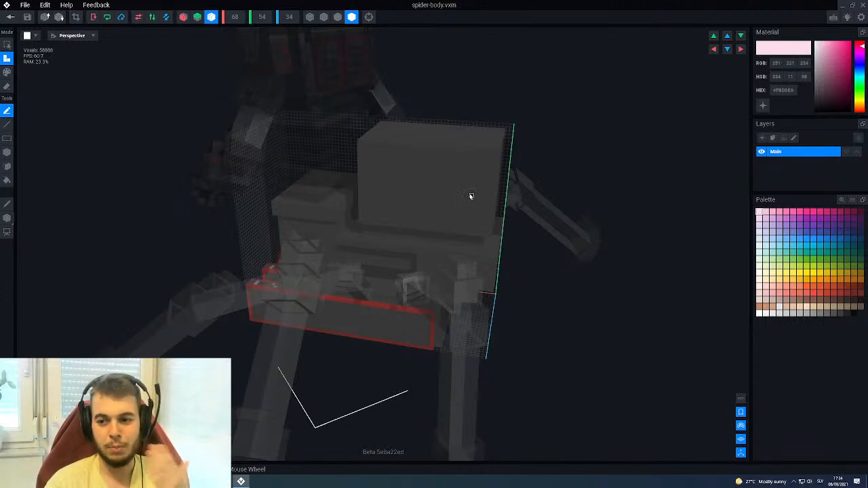
Display the spider body with outlined shape edges and examine the large rear block.
{"action": "middle_click_drag", "start_coordinate": [459, 187], "coordinate": [458, 185]}
{"action": "left_click", "coordinate": [338, 17]}
{"action": "middle_click_drag", "start_coordinate": [393, 226], "coordinate": [412, 236]}
{"action": "scroll", "coordinate": [449, 236], "scroll_direction": "up", "scroll_amount": 3}
{"action": "middle_click_drag", "start_coordinate": [477, 197], "coordinate": [451, 201]}
{"action": "scroll", "coordinate": [458, 235], "scroll_direction": "up", "scroll_amount": 2}
{"action": "middle_click_drag", "start_coordinate": [453, 235], "coordinate": [516, 226]}
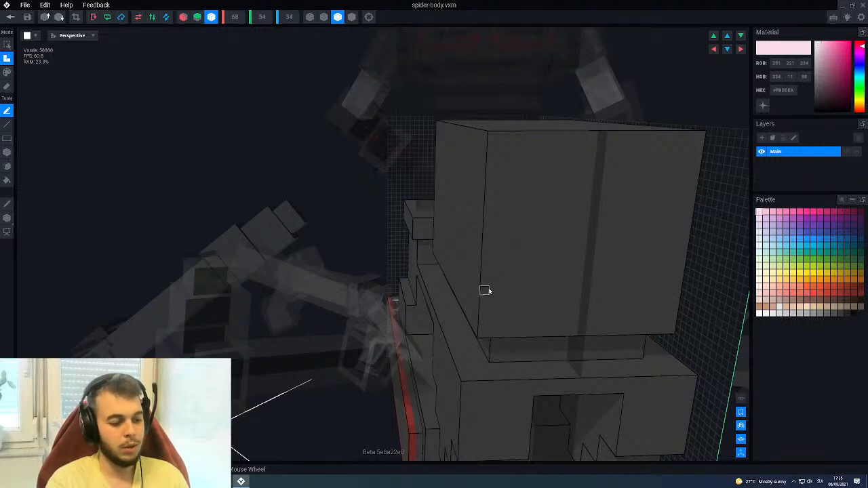
Switch to erasing with the box tool and set the spider body model's Y height to 64 voxels.
{"action": "key", "text": "e"}
{"action": "right_click_drag", "start_coordinate": [489, 291], "coordinate": [489, 310]}
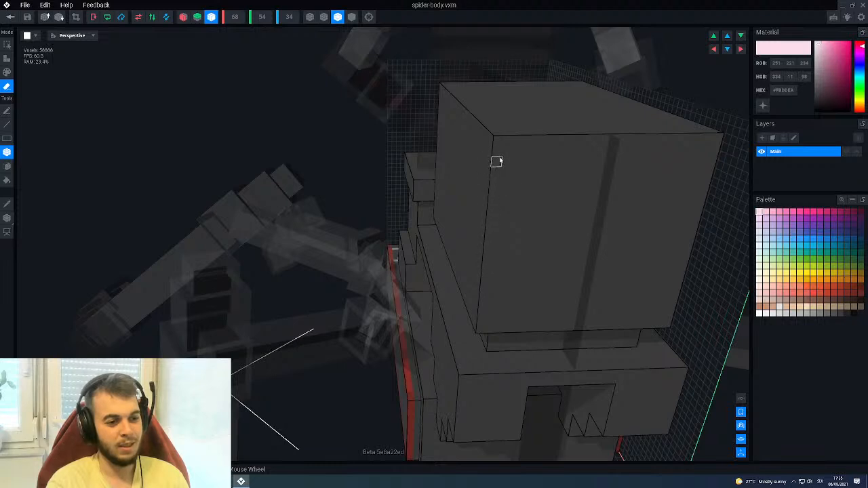
{"action": "scroll", "coordinate": [500, 163], "scroll_direction": "down", "scroll_amount": 3}
{"action": "right_click_drag", "start_coordinate": [568, 319], "coordinate": [490, 295]}
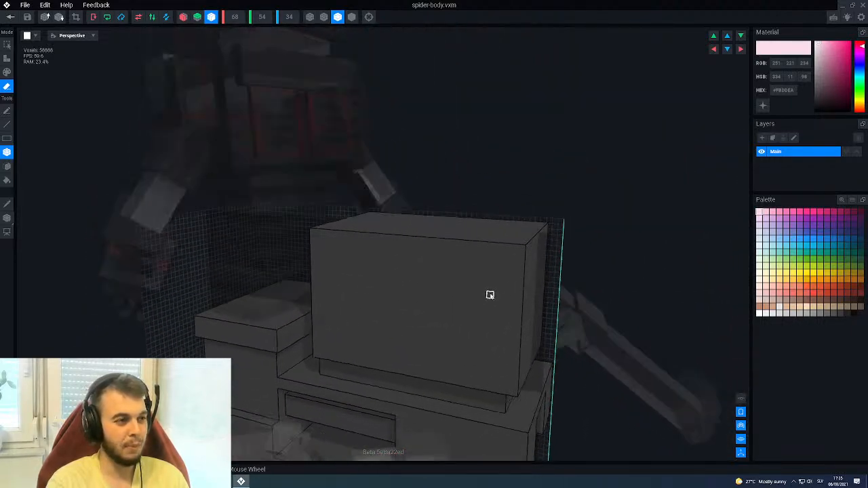
{"action": "left_click", "coordinate": [263, 17]}
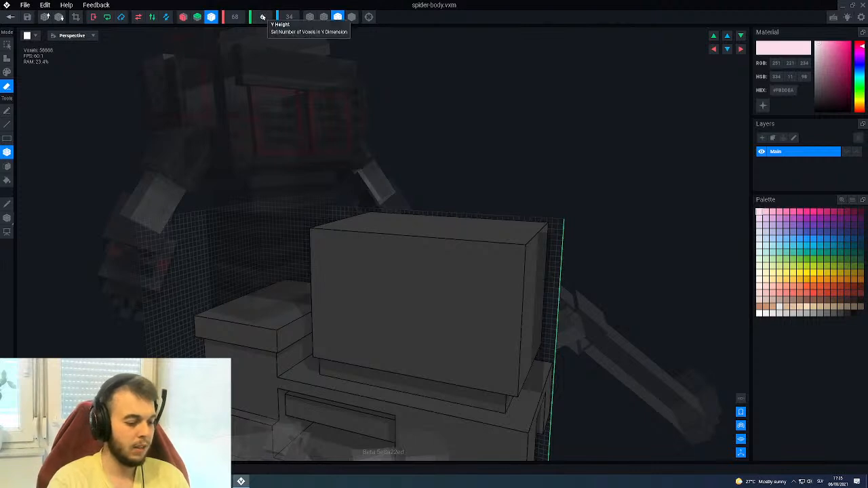
{"action": "type", "text": "64"}
{"action": "key", "text": "Return"}
Erase a box of voxels across the top of the spider body's large rear block to lower it.
{"action": "scroll", "coordinate": [386, 251], "scroll_direction": "down", "scroll_amount": 6}
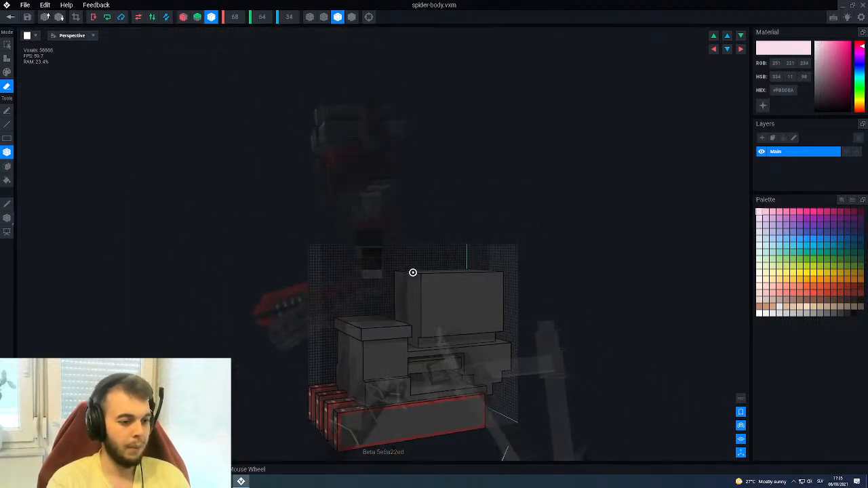
{"action": "right_click_drag", "start_coordinate": [413, 272], "coordinate": [490, 360]}
{"action": "scroll", "coordinate": [491, 360], "scroll_direction": "up", "scroll_amount": 3}
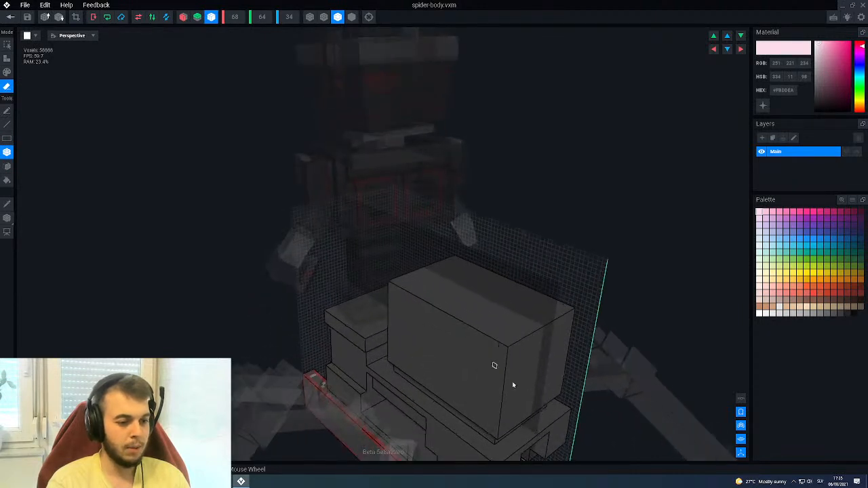
{"action": "scroll", "coordinate": [517, 387], "scroll_direction": "up", "scroll_amount": 2}
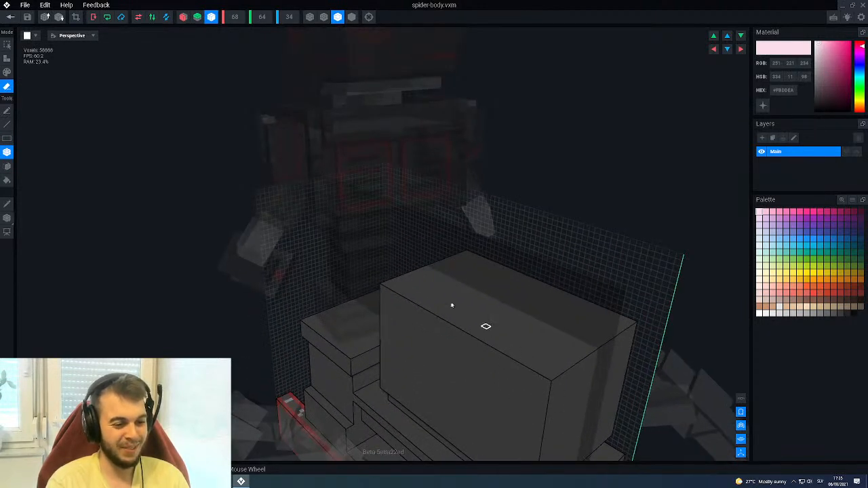
{"action": "middle_click_drag", "start_coordinate": [437, 290], "coordinate": [427, 251]}
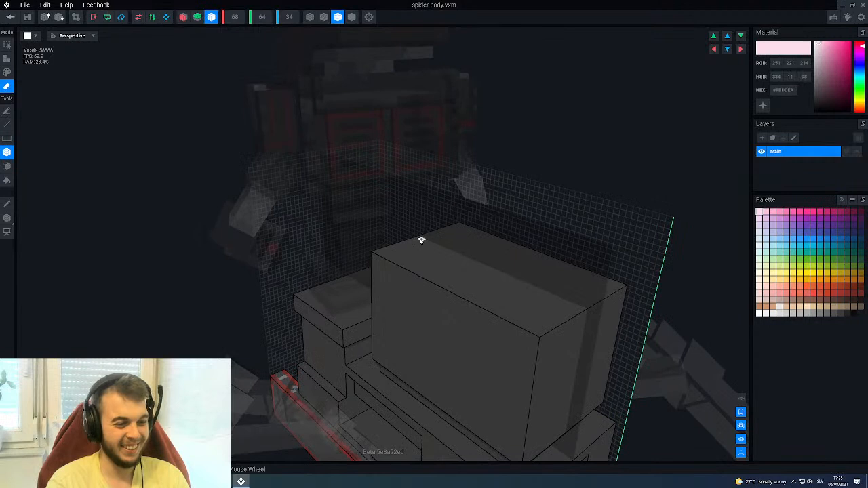
{"action": "mouse_move", "coordinate": [418, 238]}
{"action": "left_mouse_down"}
{"action": "mouse_move", "coordinate": [450, 287]}
{"action": "mouse_move", "coordinate": [538, 349]}
{"action": "left_mouse_up"}
{"action": "scroll", "coordinate": [480, 348], "scroll_direction": "down", "scroll_amount": 3}
{"action": "right_click_drag", "start_coordinate": [480, 349], "coordinate": [425, 270]}
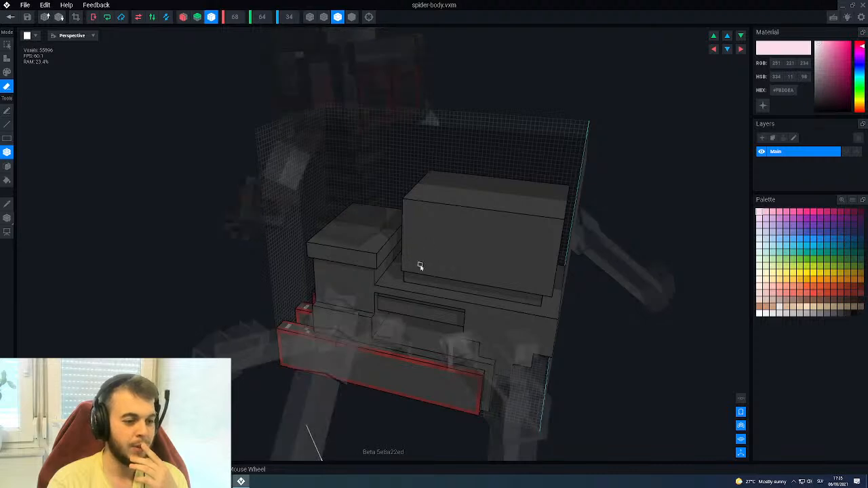
{"action": "scroll", "coordinate": [419, 265], "scroll_direction": "up", "scroll_amount": 2}
{"action": "right_click_drag", "start_coordinate": [483, 230], "coordinate": [404, 397]}
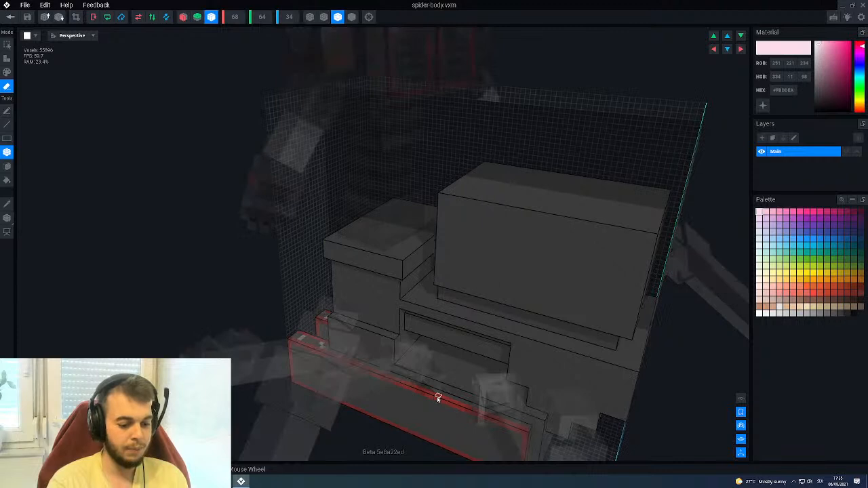
Paint a dark red #572013 panel across the large rear block's side and top with the box tool, leaving a grey border.
{"action": "left_click", "coordinate": [438, 398], "text": "alt"}
{"action": "left_click", "coordinate": [859, 289]}
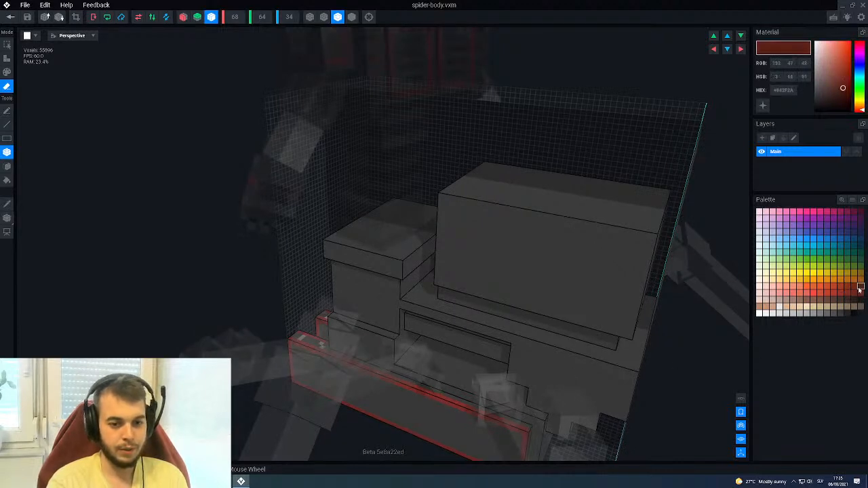
{"action": "middle_click_drag", "start_coordinate": [472, 279], "coordinate": [465, 282]}
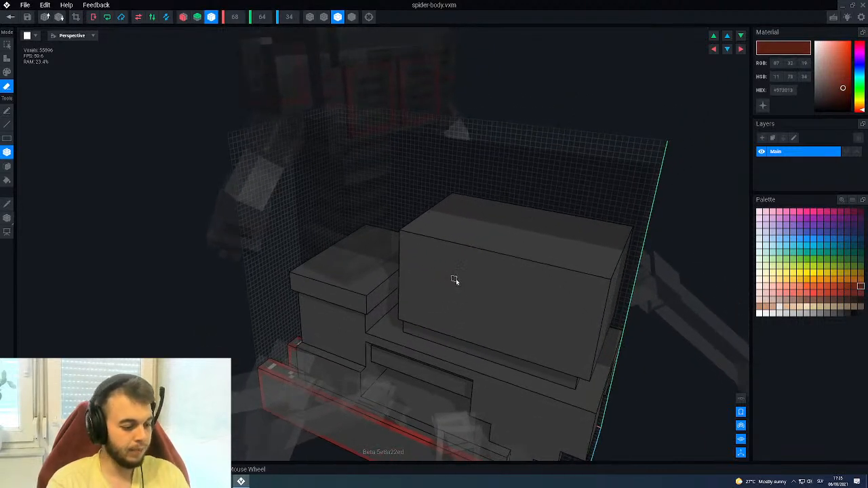
{"action": "key", "text": "g"}
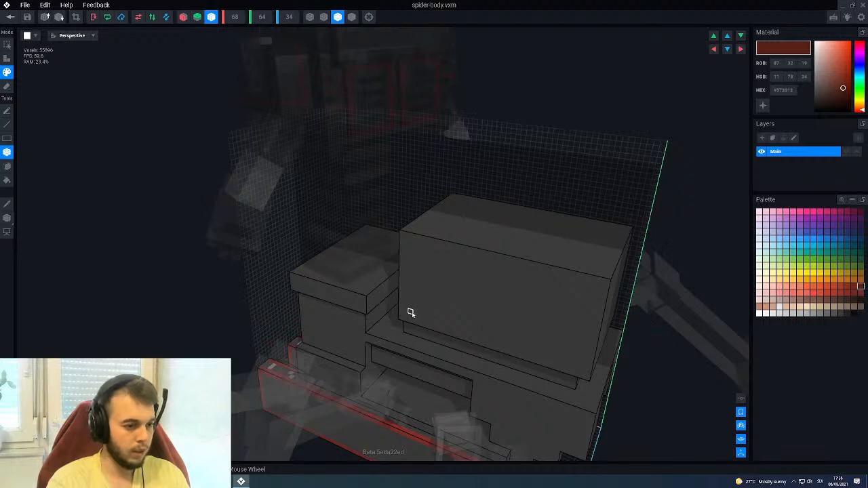
{"action": "mouse_move", "coordinate": [427, 296]}
{"action": "left_mouse_down"}
{"action": "mouse_move", "coordinate": [517, 258]}
{"action": "mouse_move", "coordinate": [606, 250]}
{"action": "left_mouse_up"}
Paint a lighter red #6F2917 box inside the rear block's dark red panel, leaving a dark red frame around it.
{"action": "right_click_drag", "start_coordinate": [511, 305], "coordinate": [514, 303]}
{"action": "left_click", "coordinate": [857, 287]}
{"action": "right_click_drag", "start_coordinate": [606, 277], "coordinate": [586, 243]}
{"action": "mouse_move", "coordinate": [606, 234]}
{"action": "left_mouse_down"}
{"action": "mouse_move", "coordinate": [560, 303]}
{"action": "mouse_move", "coordinate": [513, 328]}
{"action": "mouse_move", "coordinate": [477, 332]}
{"action": "mouse_move", "coordinate": [400, 309]}
{"action": "left_mouse_up"}
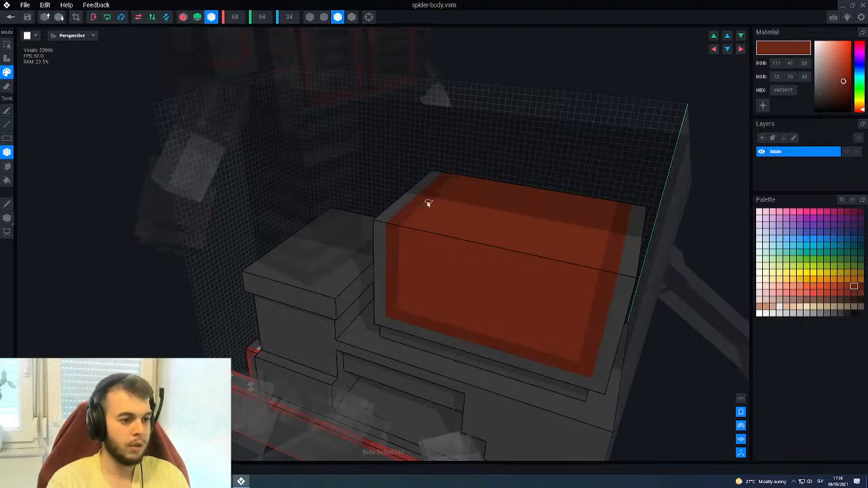
Draw stepped and straight circuit-like lines in dark red #572013 on the rear block's side face with the line tool.
{"action": "middle_click_drag", "start_coordinate": [430, 197], "coordinate": [450, 203]}
{"action": "middle_click_drag", "start_coordinate": [467, 249], "coordinate": [452, 267]}
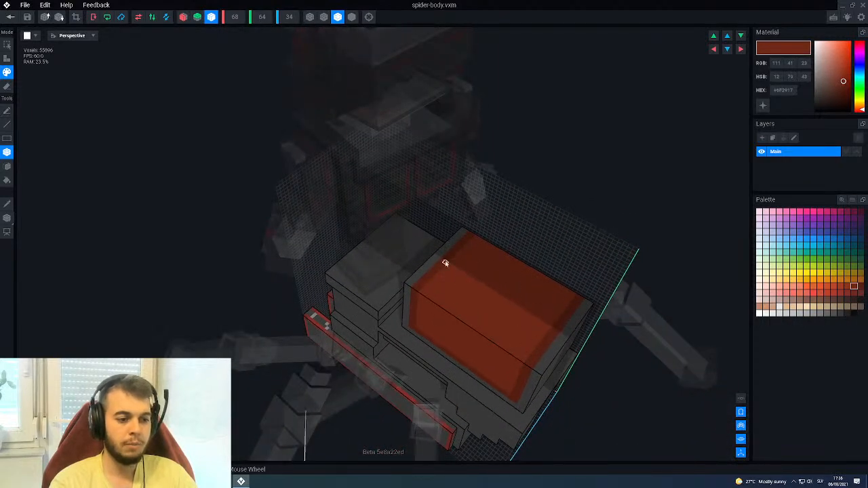
{"action": "right_click_drag", "start_coordinate": [444, 263], "coordinate": [505, 274]}
{"action": "right_click_drag", "start_coordinate": [556, 294], "coordinate": [540, 302]}
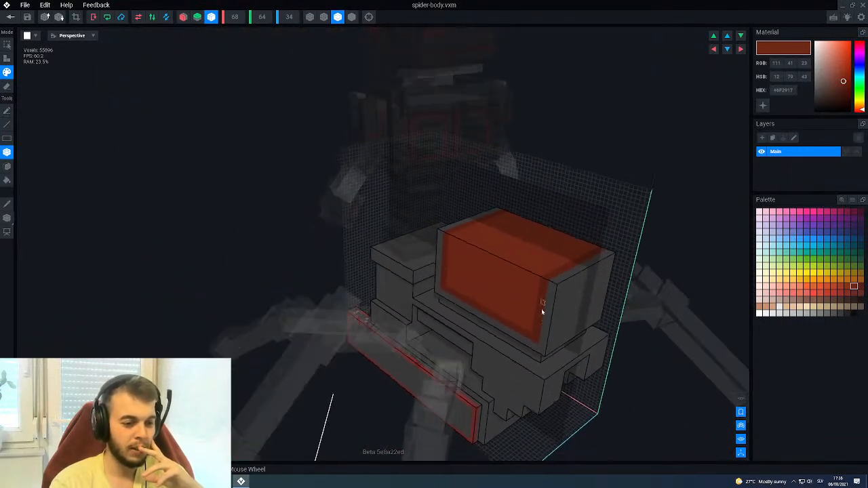
{"action": "scroll", "coordinate": [542, 337], "scroll_direction": "up", "scroll_amount": 3}
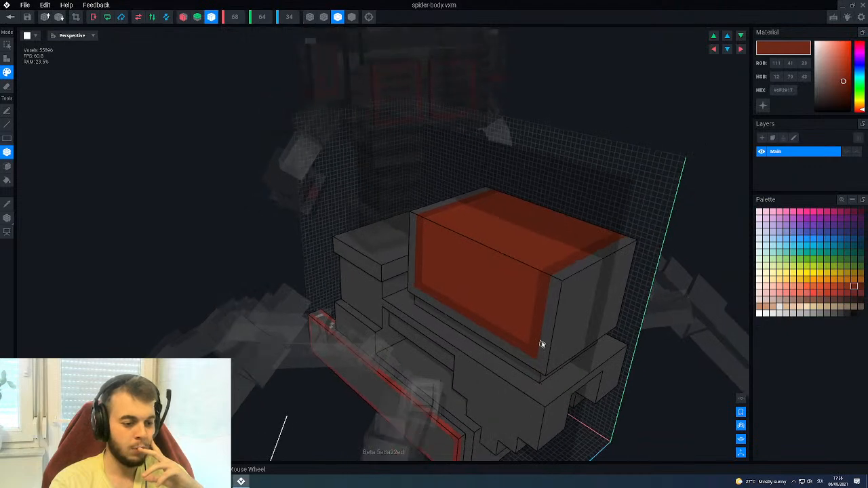
{"action": "mouse_move", "coordinate": [529, 319]}
{"action": "right_mouse_down"}
{"action": "mouse_move", "coordinate": [523, 300]}
{"action": "mouse_move", "coordinate": [544, 319]}
{"action": "right_mouse_up"}
{"action": "left_click", "coordinate": [543, 318], "text": "alt"}
{"action": "key", "text": "l"}
{"action": "right_click_drag", "start_coordinate": [440, 347], "coordinate": [525, 295]}
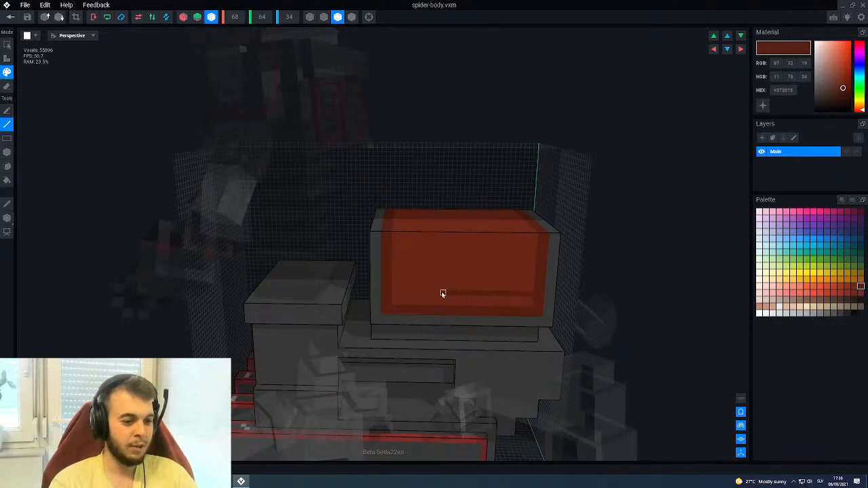
{"action": "scroll", "coordinate": [439, 299], "scroll_direction": "up", "scroll_amount": 2}
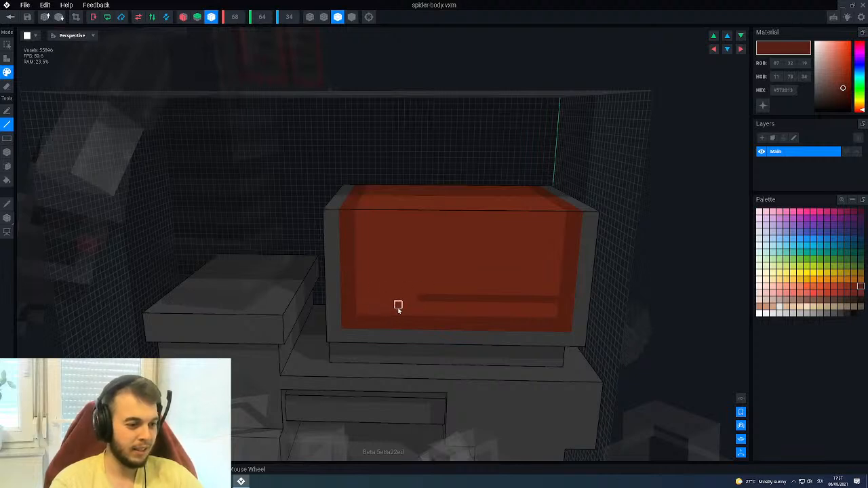
{"action": "mouse_move", "coordinate": [400, 296]}
{"action": "left_mouse_down"}
{"action": "mouse_move", "coordinate": [399, 284]}
{"action": "mouse_move", "coordinate": [368, 264]}
{"action": "mouse_move", "coordinate": [367, 231]}
{"action": "left_mouse_up"}
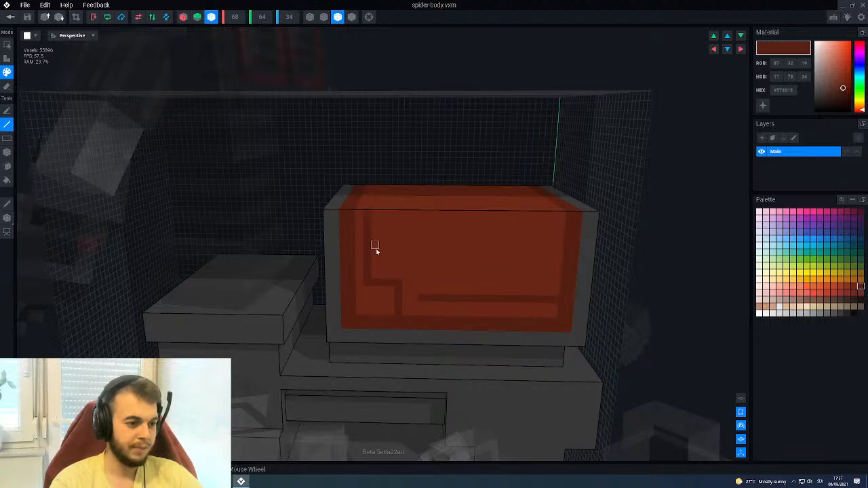
{"action": "left_click_drag", "start_coordinate": [421, 290], "coordinate": [421, 221]}
Continue the stepped dark red line across the rear block's top face, ending in a straight run toward the middle.
{"action": "middle_click_drag", "start_coordinate": [423, 215], "coordinate": [368, 219]}
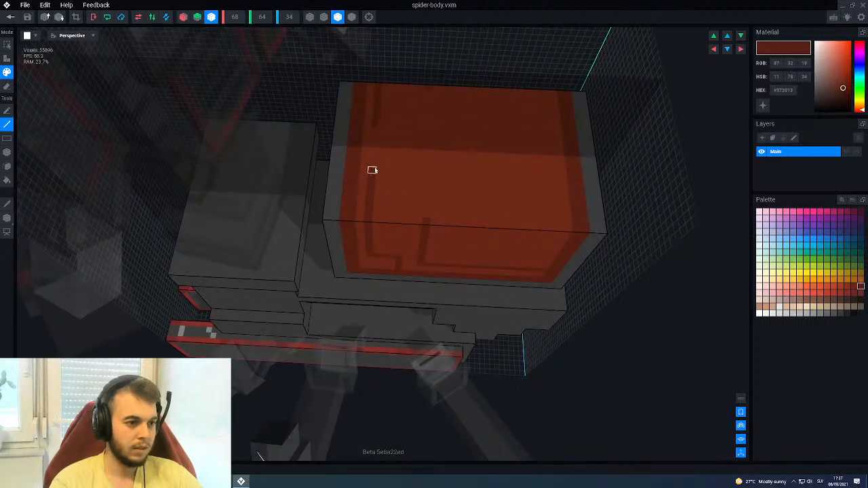
{"action": "left_click_drag", "start_coordinate": [372, 169], "coordinate": [396, 172]}
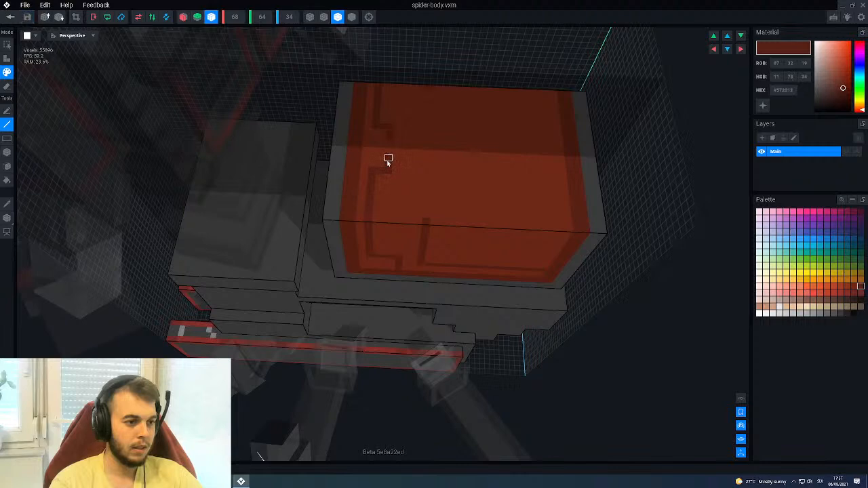
{"action": "left_click_drag", "start_coordinate": [387, 159], "coordinate": [435, 160]}
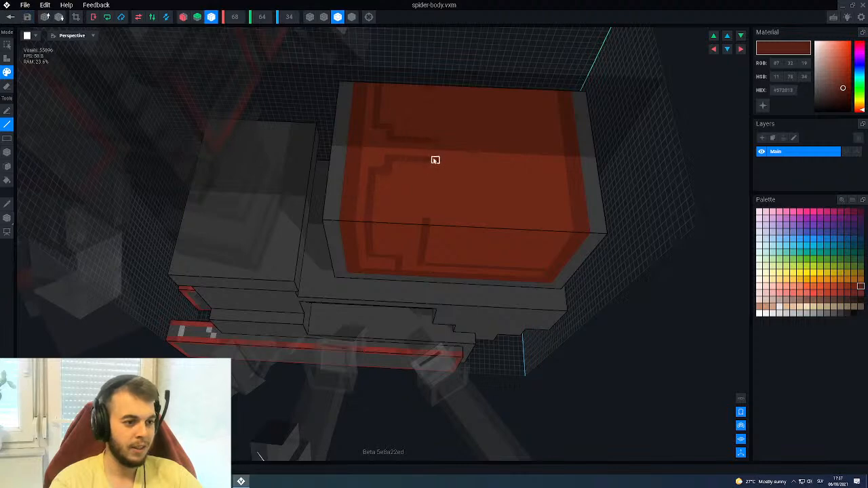
{"action": "right_click_drag", "start_coordinate": [424, 239], "coordinate": [425, 232]}
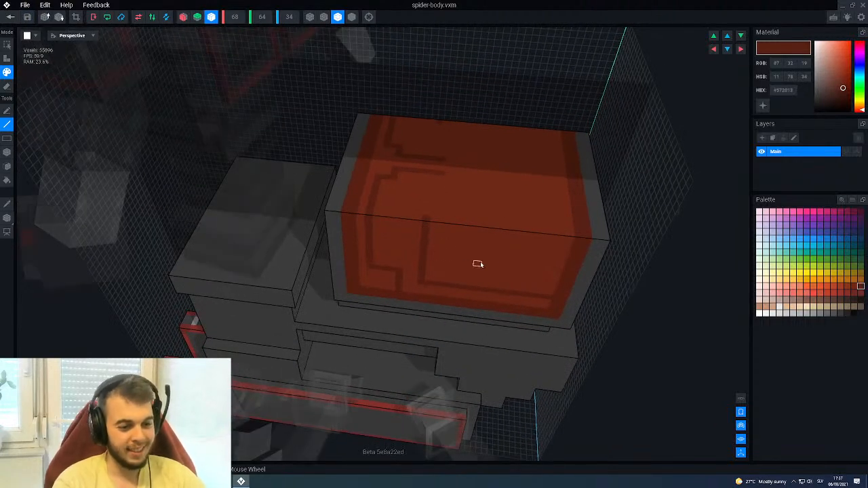
Draw a dark red line down from the side panel's top edge that turns into a rectangular spiral in the panel's larger section.
{"action": "right_click_drag", "start_coordinate": [446, 262], "coordinate": [452, 227]}
{"action": "mouse_move", "coordinate": [455, 230]}
{"action": "left_mouse_down"}
{"action": "mouse_move", "coordinate": [454, 273]}
{"action": "mouse_move", "coordinate": [446, 275]}
{"action": "left_mouse_up"}
{"action": "scroll", "coordinate": [446, 278], "scroll_direction": "up", "scroll_amount": 6}
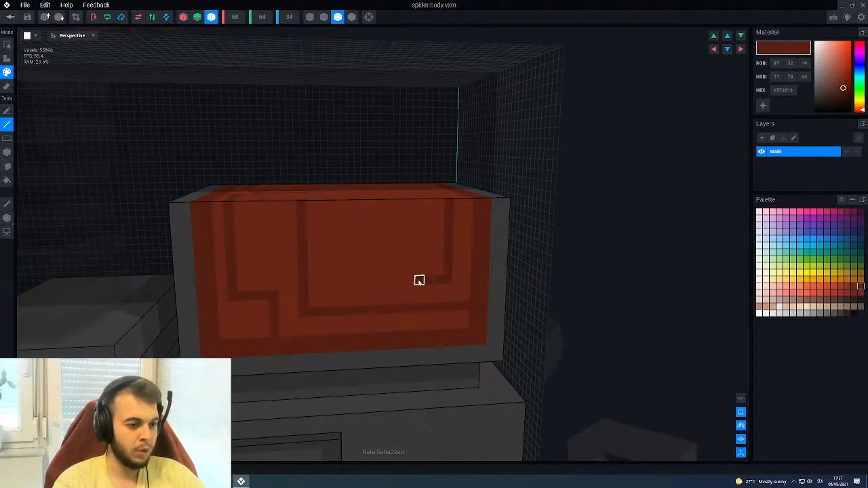
{"action": "mouse_move", "coordinate": [418, 280]}
{"action": "left_mouse_down"}
{"action": "mouse_move", "coordinate": [420, 223]}
{"action": "mouse_move", "coordinate": [332, 224]}
{"action": "mouse_move", "coordinate": [333, 273]}
{"action": "mouse_move", "coordinate": [391, 281]}
{"action": "mouse_move", "coordinate": [390, 253]}
{"action": "mouse_move", "coordinate": [361, 254]}
{"action": "left_mouse_up"}
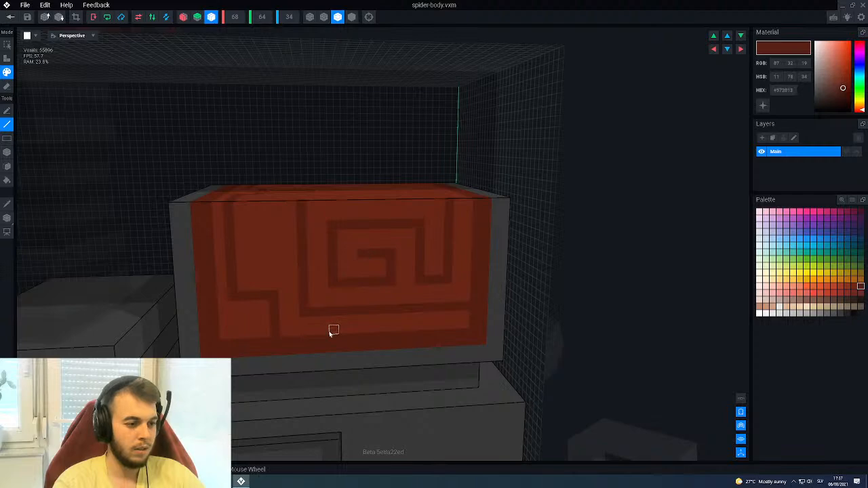
Draw a short hooked dark red line inside the side panel's narrower section, starting at its upper edge.
{"action": "scroll", "coordinate": [331, 332], "scroll_direction": "down", "scroll_amount": 5}
{"action": "right_click_drag", "start_coordinate": [409, 267], "coordinate": [408, 267]}
{"action": "scroll", "coordinate": [390, 278], "scroll_direction": "up", "scroll_amount": 3}
{"action": "scroll", "coordinate": [391, 278], "scroll_direction": "up", "scroll_amount": 5}
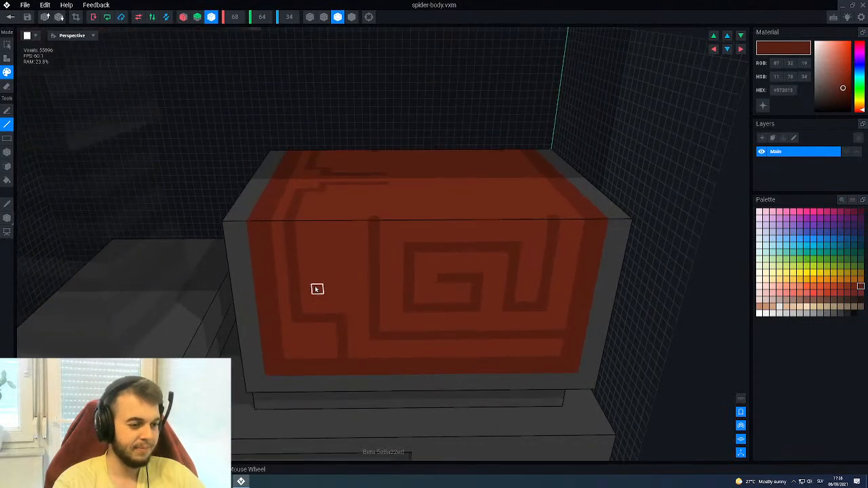
{"action": "mouse_move", "coordinate": [317, 290]}
{"action": "left_mouse_down"}
{"action": "mouse_move", "coordinate": [339, 288]}
{"action": "mouse_move", "coordinate": [341, 260]}
{"action": "mouse_move", "coordinate": [316, 255]}
{"action": "mouse_move", "coordinate": [314, 238]}
{"action": "left_mouse_up"}
{"action": "scroll", "coordinate": [326, 269], "scroll_direction": "up", "scroll_amount": 4}
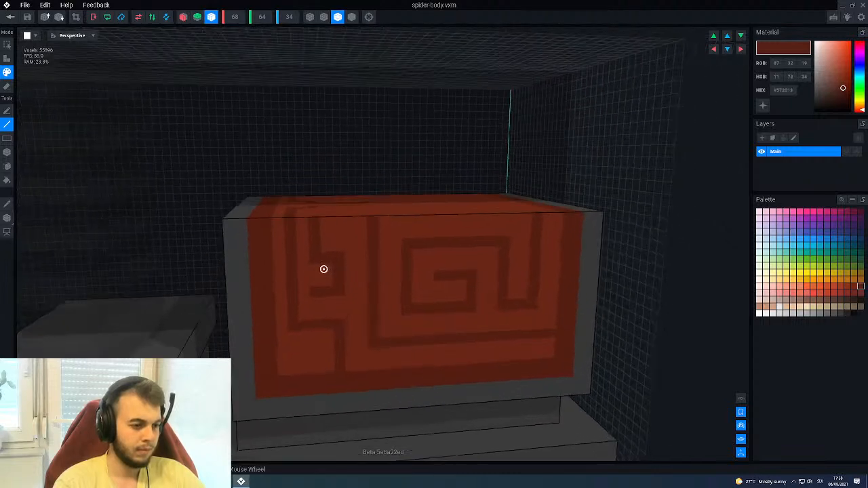
{"action": "left_click_drag", "start_coordinate": [328, 246], "coordinate": [340, 246]}
Sample the lighter red #6F2917 from the rear block's side panel for painting with the line tool.
{"action": "key", "text": "i"}
{"action": "left_click", "coordinate": [327, 280]}
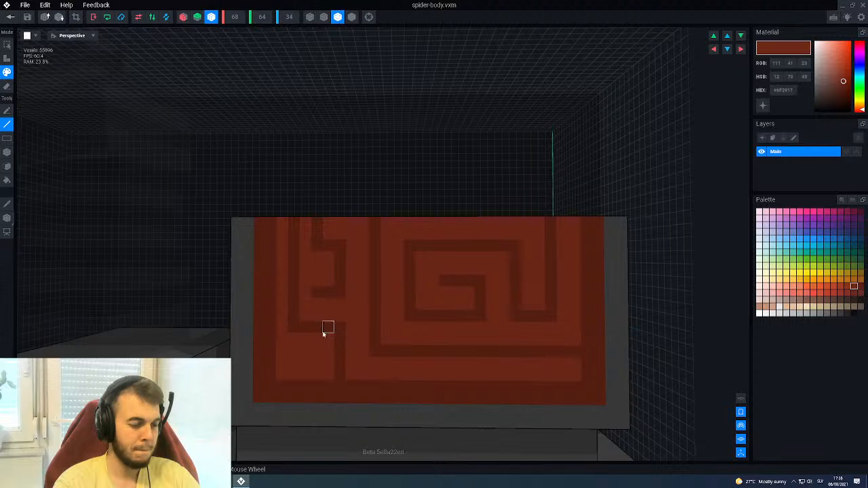
Sample the dark red (RGB 87, 32, 19), extend the small hook on the front face, and paint a bracket-shaped line along the top face's front edge.
{"action": "left_click", "coordinate": [338, 292], "text": "alt"}
{"action": "mouse_move", "coordinate": [339, 303]}
{"action": "left_mouse_down"}
{"action": "mouse_move", "coordinate": [317, 303]}
{"action": "mouse_move", "coordinate": [316, 281]}
{"action": "left_mouse_up"}
{"action": "scroll", "coordinate": [328, 390], "scroll_direction": "down", "scroll_amount": 1}
{"action": "scroll", "coordinate": [328, 388], "scroll_direction": "down", "scroll_amount": 4}
{"action": "right_click_drag", "start_coordinate": [342, 338], "coordinate": [337, 290]}
{"action": "scroll", "coordinate": [345, 339], "scroll_direction": "up", "scroll_amount": 2}
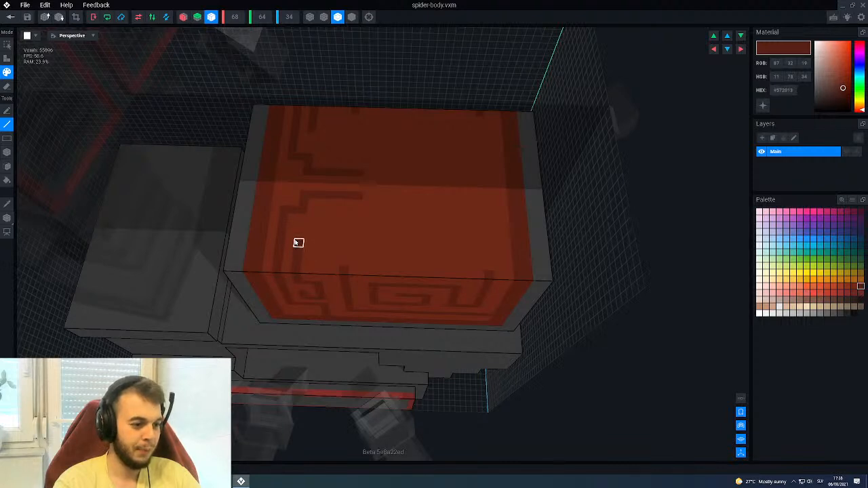
{"action": "mouse_move", "coordinate": [297, 251]}
{"action": "left_mouse_down"}
{"action": "mouse_move", "coordinate": [345, 253]}
{"action": "mouse_move", "coordinate": [344, 267]}
{"action": "left_mouse_up"}
{"action": "right_click_drag", "start_coordinate": [339, 296], "coordinate": [339, 295]}
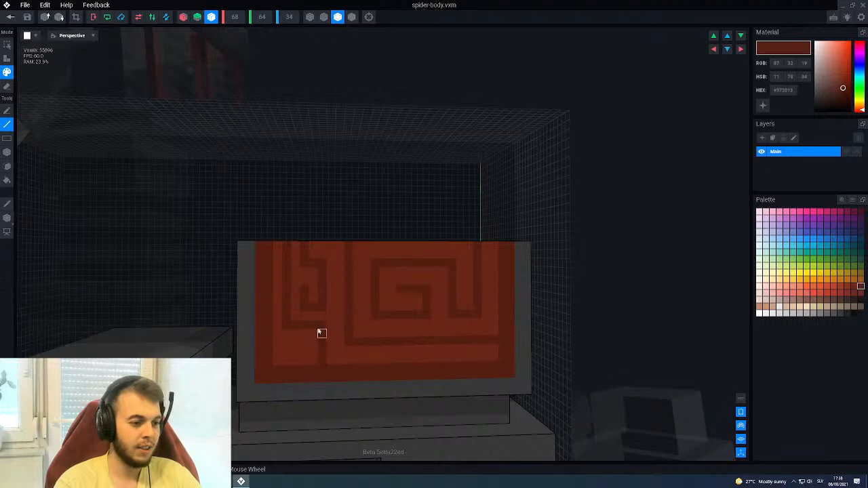
{"action": "right_click_drag", "start_coordinate": [284, 304], "coordinate": [302, 198]}
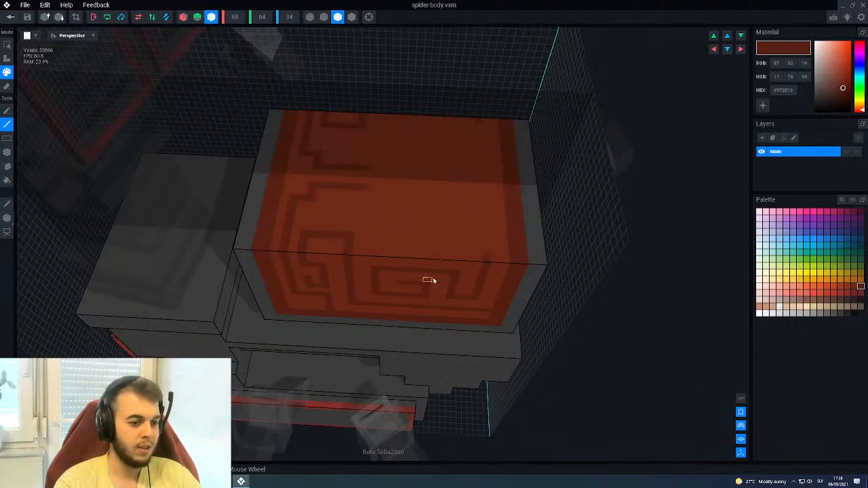
Rework the stepped line on the red top face into a narrow loop followed by a U-shaped bend, using the dark and base reds.
{"action": "scroll", "coordinate": [496, 265], "scroll_direction": "up", "scroll_amount": 5}
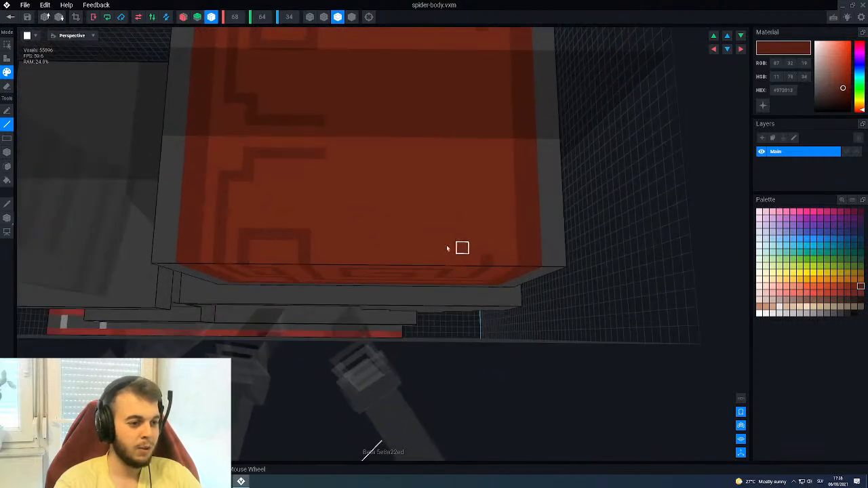
{"action": "mouse_move", "coordinate": [223, 157]}
{"action": "left_mouse_down"}
{"action": "mouse_move", "coordinate": [238, 156]}
{"action": "mouse_move", "coordinate": [236, 177]}
{"action": "left_mouse_up"}
{"action": "left_click", "coordinate": [240, 170], "text": "alt"}
{"action": "left_click", "coordinate": [249, 167]}
{"action": "mouse_move", "coordinate": [323, 154]}
{"action": "left_mouse_down"}
{"action": "mouse_move", "coordinate": [252, 154]}
{"action": "mouse_move", "coordinate": [246, 193]}
{"action": "mouse_move", "coordinate": [305, 200]}
{"action": "mouse_move", "coordinate": [307, 166]}
{"action": "left_mouse_up"}
{"action": "left_click", "coordinate": [238, 154], "text": "alt"}
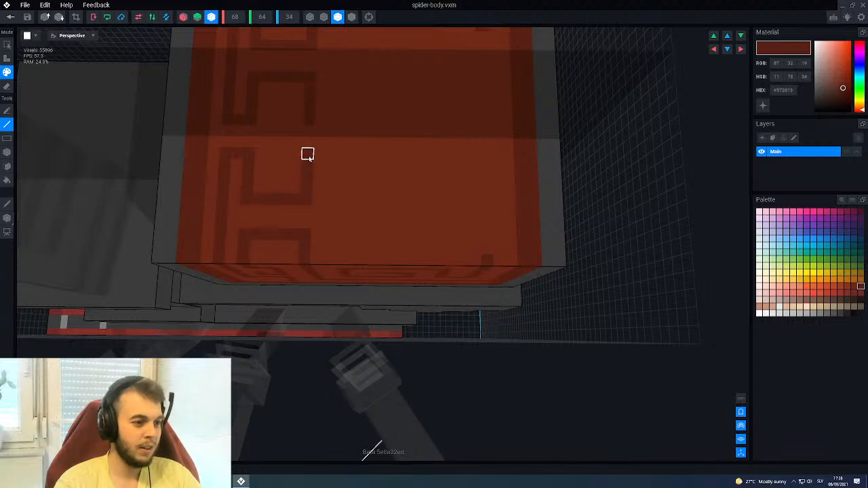
Turn the meander's open end inward and paint a dark line from the top face's front edge toward the centre, ending in a short inward hook.
{"action": "right_click_drag", "start_coordinate": [377, 260], "coordinate": [344, 192]}
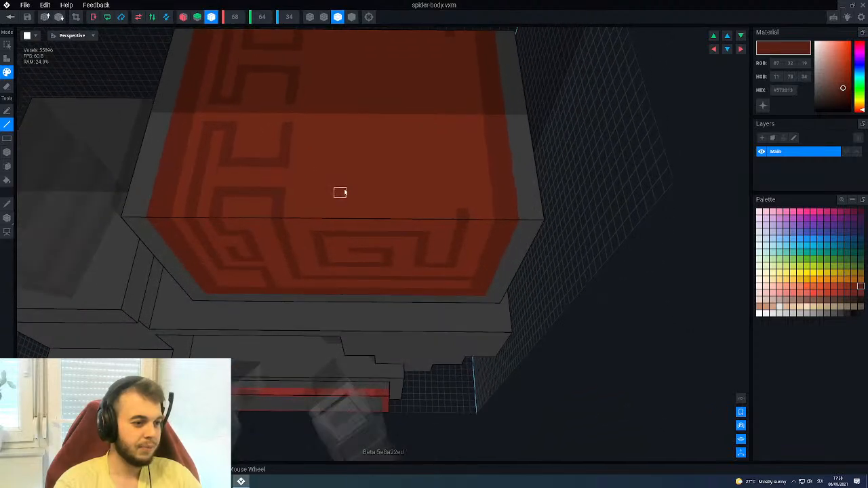
{"action": "middle_click_drag", "start_coordinate": [345, 192], "coordinate": [340, 206]}
{"action": "left_click", "coordinate": [295, 219]}
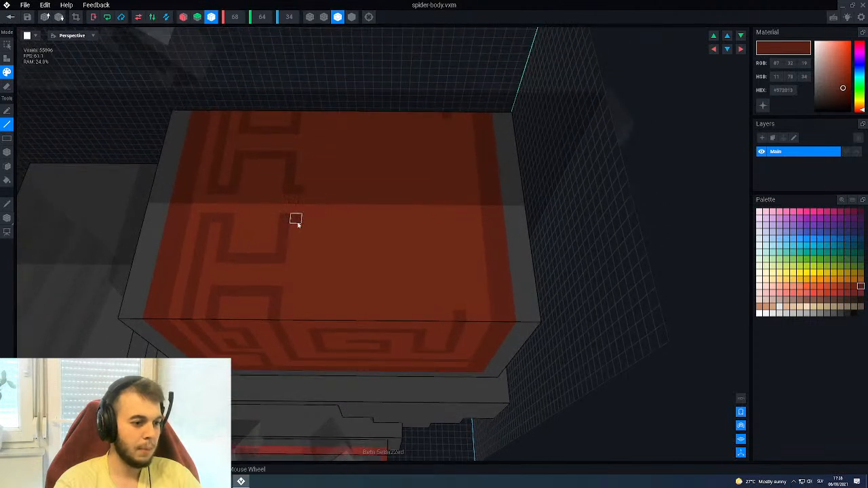
{"action": "left_click_drag", "start_coordinate": [456, 301], "coordinate": [453, 222]}
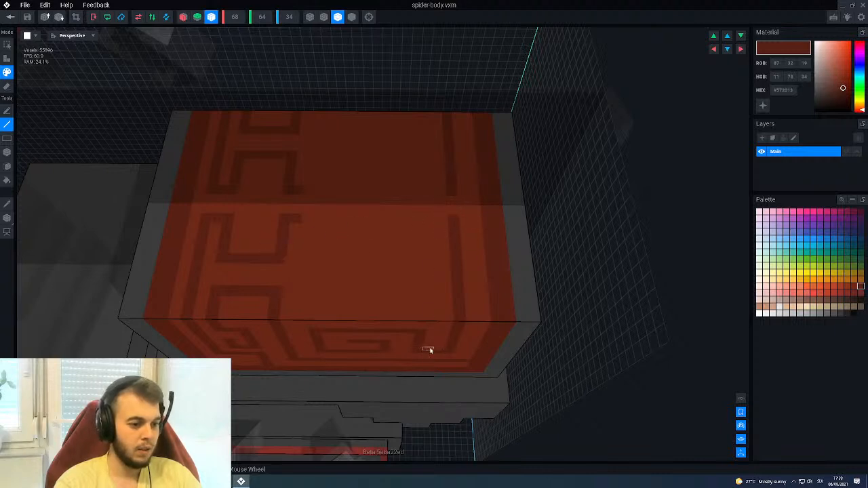
{"action": "left_click_drag", "start_coordinate": [441, 219], "coordinate": [429, 219]}
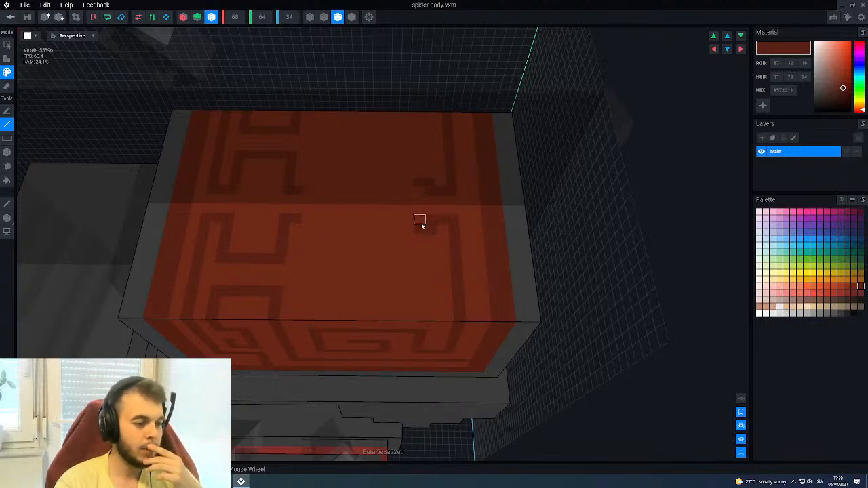
Continue the dark red meander across the top face with two U-shaped bends joining the loose line ends, undoing the first bend that is too wide.
{"action": "mouse_move", "coordinate": [307, 222]}
{"action": "left_mouse_down"}
{"action": "mouse_move", "coordinate": [305, 259]}
{"action": "mouse_move", "coordinate": [333, 262]}
{"action": "mouse_move", "coordinate": [374, 260]}
{"action": "mouse_move", "coordinate": [374, 219]}
{"action": "left_mouse_up"}
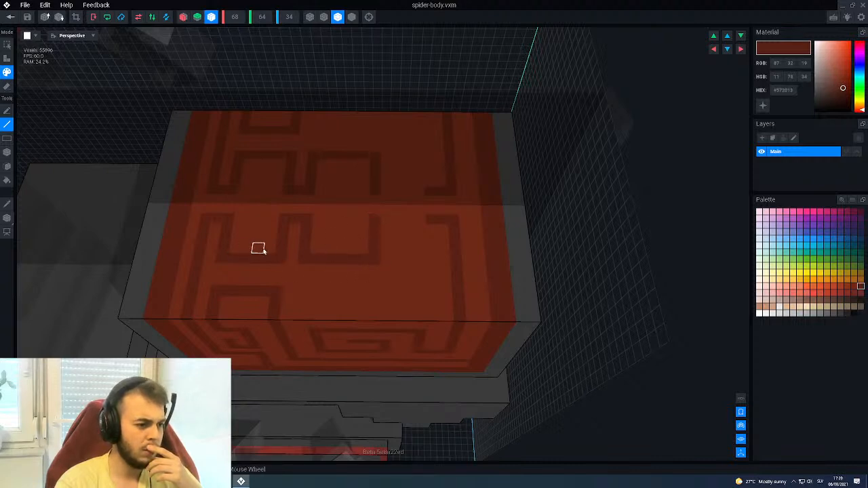
{"action": "key", "text": "ctrl+z"}
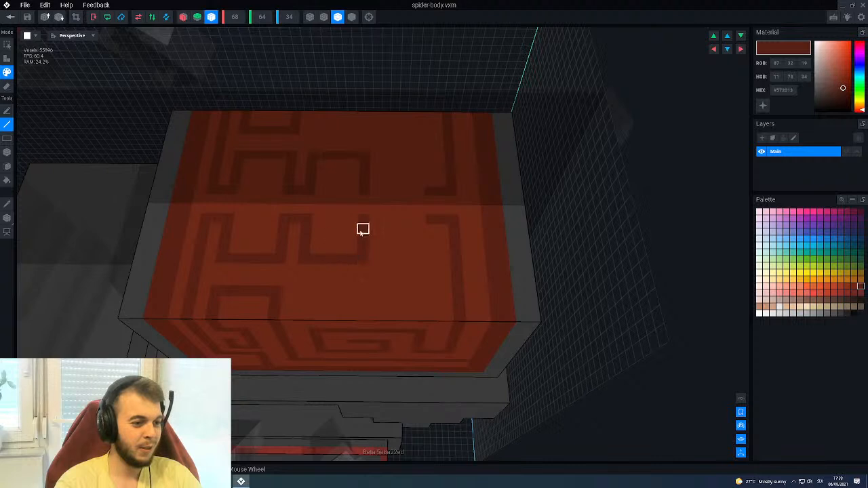
{"action": "mouse_move", "coordinate": [385, 221]}
{"action": "left_mouse_down"}
{"action": "mouse_move", "coordinate": [382, 257]}
{"action": "mouse_move", "coordinate": [444, 261]}
{"action": "mouse_move", "coordinate": [444, 223]}
{"action": "left_mouse_up"}
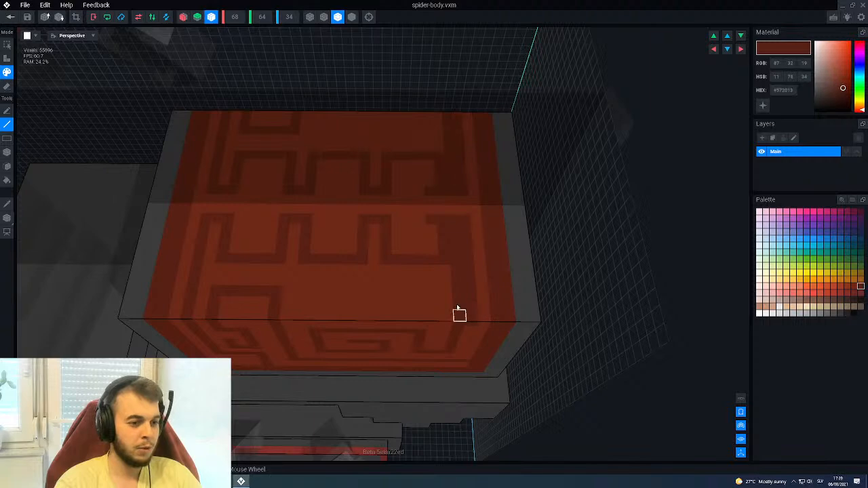
Sample the base red (RGB 111, 41, 23) and erase the old inner column of the outermost line, aligning its continuation on the front face.
{"action": "left_click", "coordinate": [419, 238], "text": "alt"}
{"action": "left_click", "coordinate": [431, 219]}
{"action": "left_click_drag", "start_coordinate": [453, 229], "coordinate": [458, 320]}
{"action": "right_click_drag", "start_coordinate": [457, 320], "coordinate": [455, 313]}
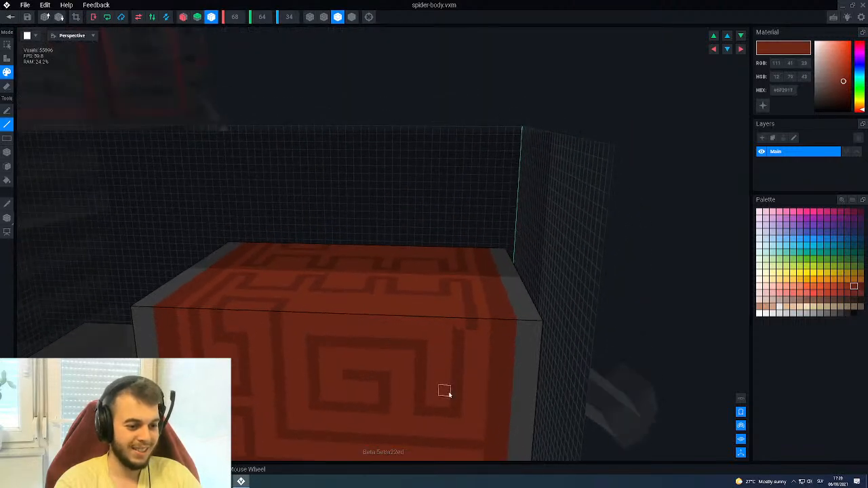
{"action": "left_click", "coordinate": [470, 323], "text": "alt"}
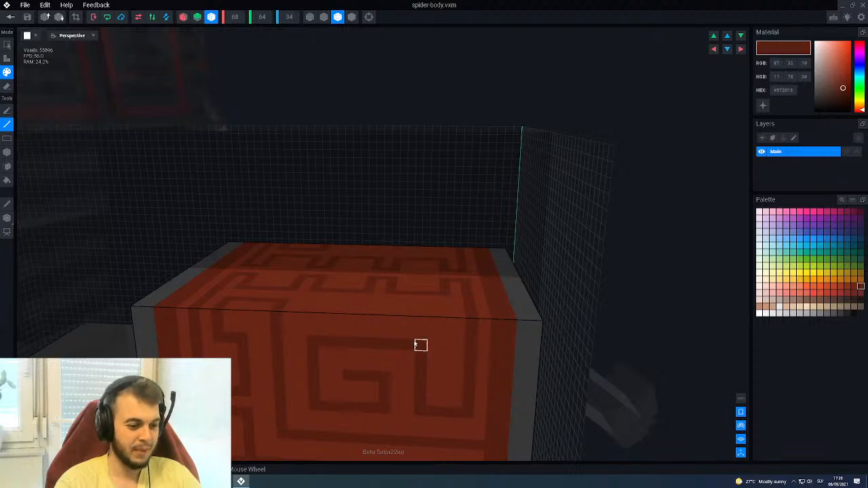
Deepen the two wide top-face bends toward the front edge in dark red and erase their old crossbars with the base red.
{"action": "scroll", "coordinate": [410, 337], "scroll_direction": "up", "scroll_amount": 3}
{"action": "right_click_drag", "start_coordinate": [410, 337], "coordinate": [409, 335]}
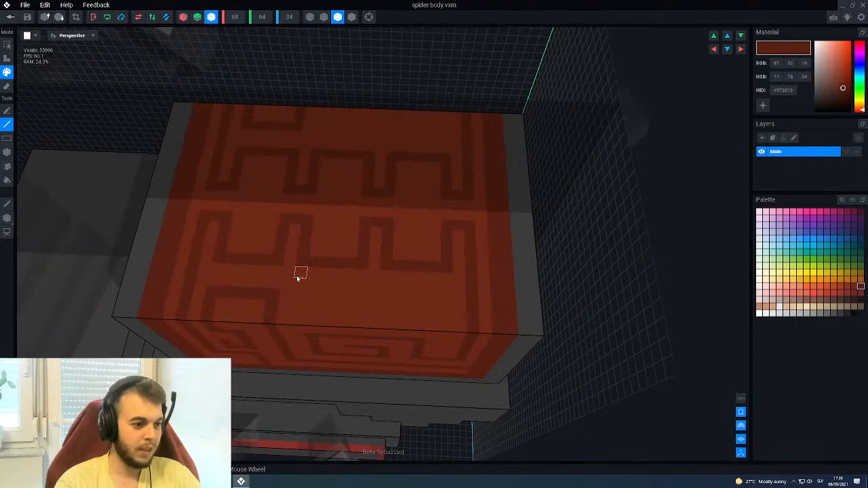
{"action": "mouse_move", "coordinate": [301, 303]}
{"action": "left_mouse_down"}
{"action": "mouse_move", "coordinate": [294, 306]}
{"action": "mouse_move", "coordinate": [358, 306]}
{"action": "mouse_move", "coordinate": [362, 254]}
{"action": "mouse_move", "coordinate": [386, 265]}
{"action": "left_mouse_up"}
{"action": "mouse_move", "coordinate": [384, 310]}
{"action": "left_mouse_down"}
{"action": "mouse_move", "coordinate": [446, 314]}
{"action": "mouse_move", "coordinate": [445, 273]}
{"action": "left_mouse_up"}
{"action": "key", "text": "alt"}
{"action": "left_click", "coordinate": [422, 288]}
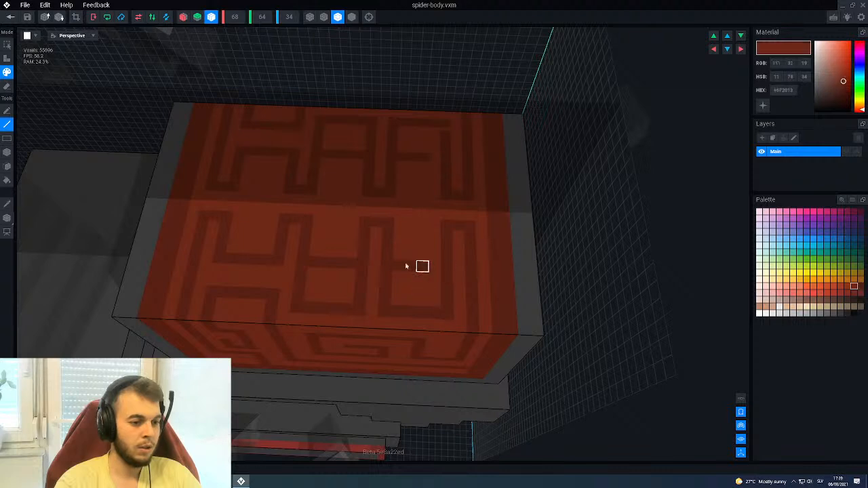
Paint dark red bars through the first two top-face bends across the centre line, and move the first bend's far side inward.
{"action": "left_click", "coordinate": [321, 306], "text": "alt"}
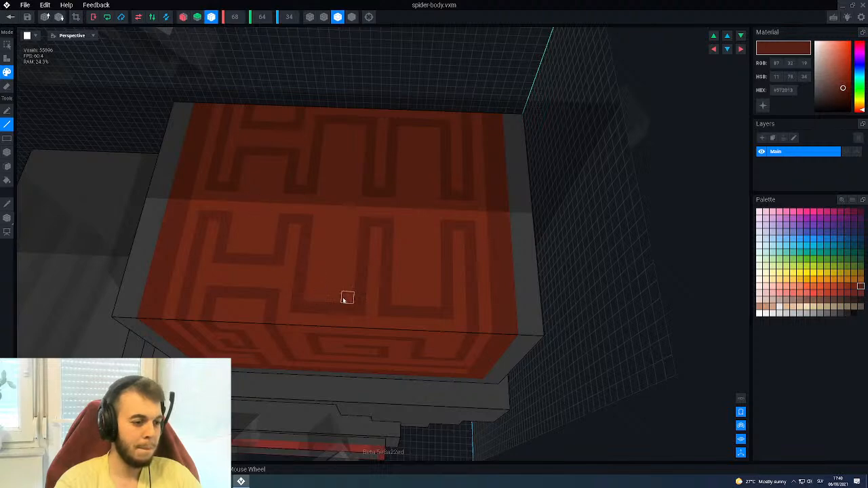
{"action": "scroll", "coordinate": [347, 299], "scroll_direction": "up", "scroll_amount": 3}
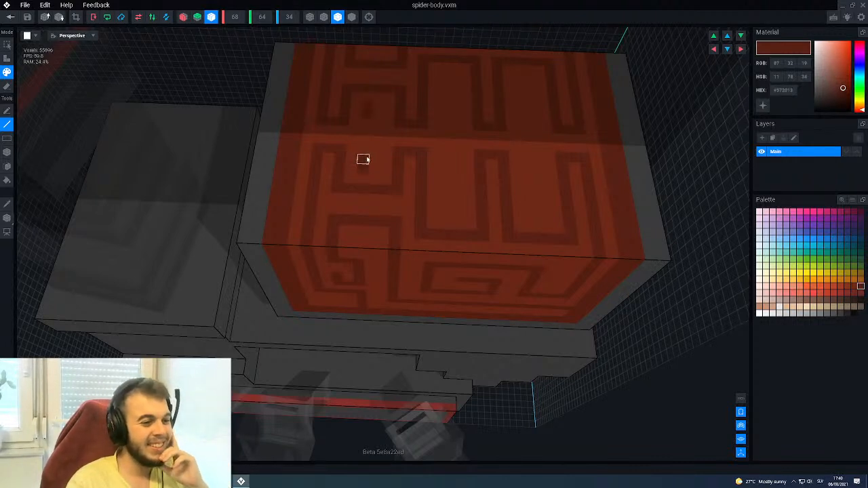
{"action": "left_click", "coordinate": [404, 190], "text": "alt"}
{"action": "left_click_drag", "start_coordinate": [398, 181], "coordinate": [400, 161]}
{"action": "mouse_move", "coordinate": [398, 184]}
{"action": "middle_mouse_down"}
{"action": "mouse_move", "coordinate": [368, 170]}
{"action": "mouse_move", "coordinate": [382, 178]}
{"action": "middle_mouse_up"}
{"action": "left_click", "coordinate": [382, 179], "text": "alt"}
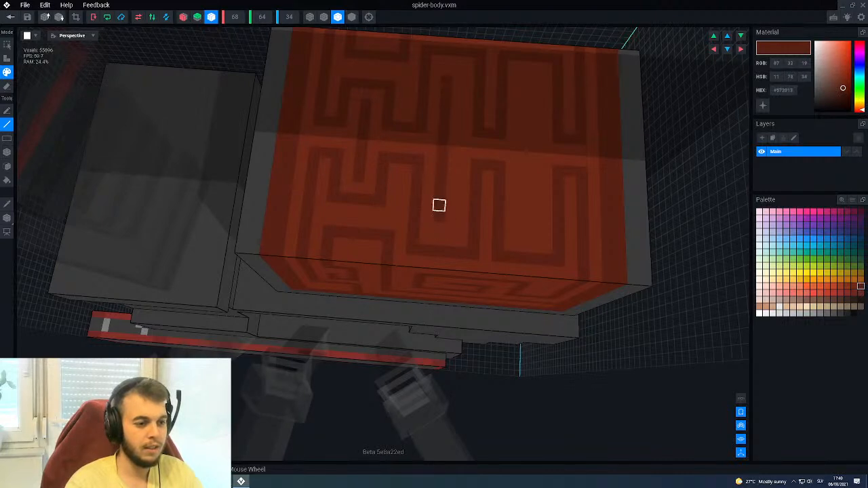
Narrow the second top-face bend around its bar, erase the surplus with base red, and paint a matching dark bar through the third bend.
{"action": "middle_click_drag", "start_coordinate": [439, 204], "coordinate": [411, 194]}
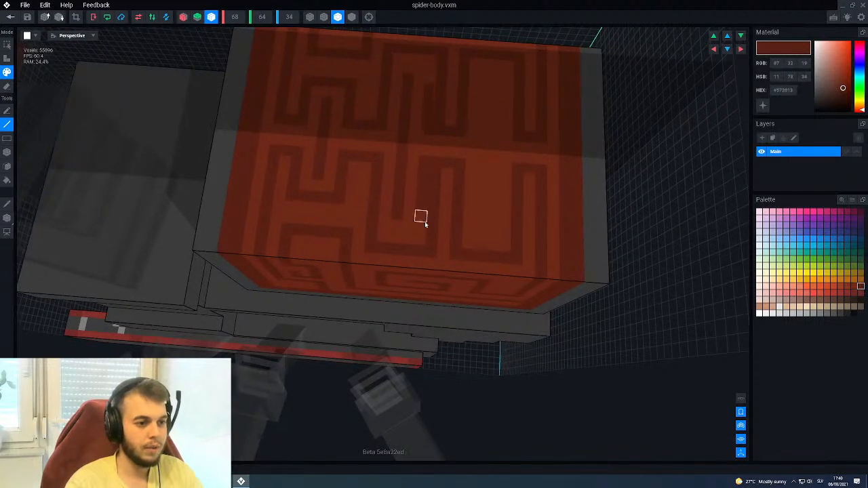
{"action": "left_click", "coordinate": [444, 217], "text": "alt"}
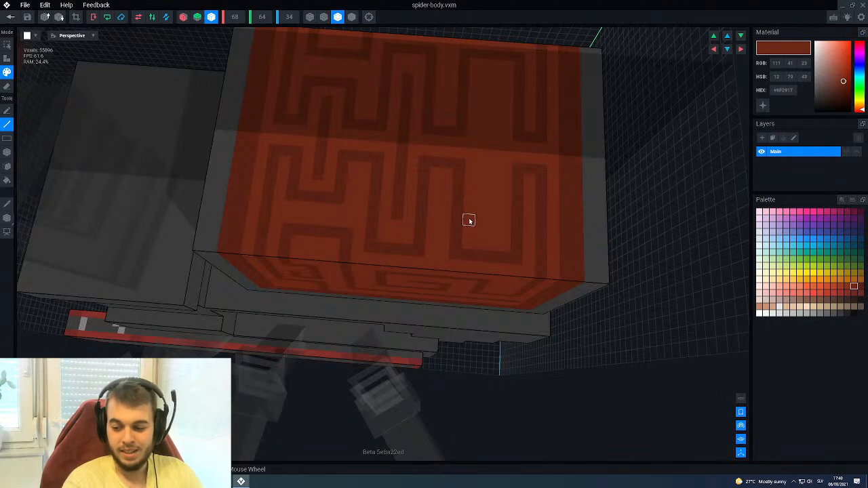
{"action": "middle_click_drag", "start_coordinate": [494, 216], "coordinate": [429, 209]}
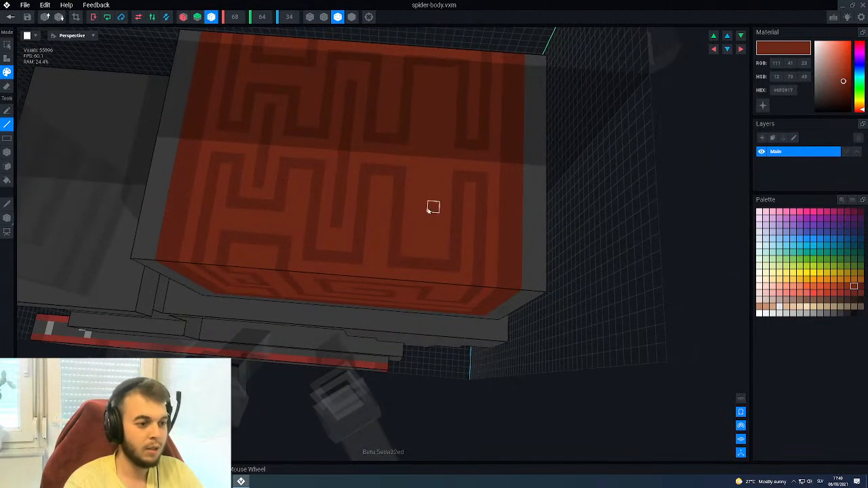
{"action": "left_click", "coordinate": [396, 228], "text": "alt"}
{"action": "left_click_drag", "start_coordinate": [421, 231], "coordinate": [429, 164]}
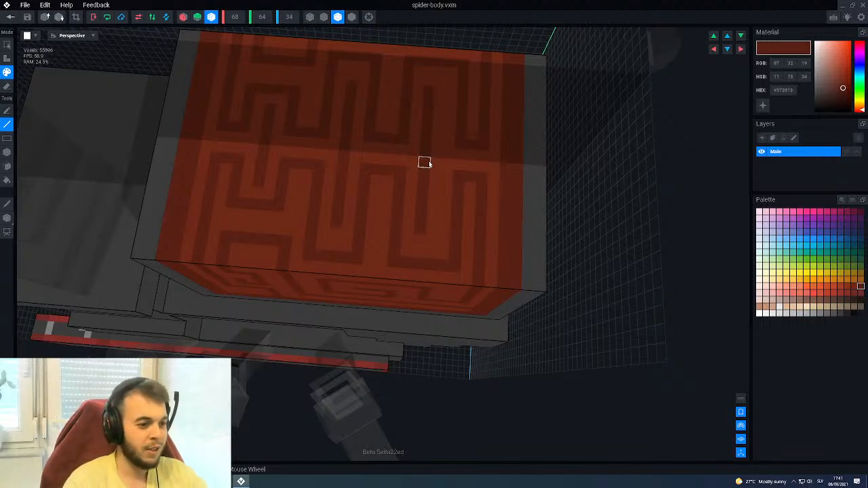
Move the upper line of the large spiral on the front face closer to the top edge, using the sampled dark and base reds.
{"action": "right_click_drag", "start_coordinate": [440, 253], "coordinate": [440, 232]}
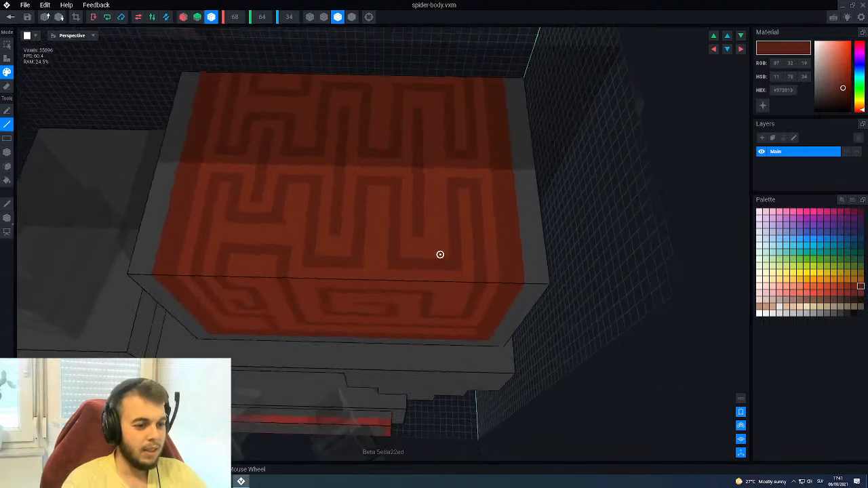
{"action": "left_click", "coordinate": [464, 203], "text": "alt"}
{"action": "scroll", "coordinate": [418, 235], "scroll_direction": "down", "scroll_amount": 4}
{"action": "mouse_move", "coordinate": [416, 235]}
{"action": "right_mouse_down"}
{"action": "mouse_move", "coordinate": [370, 229]}
{"action": "mouse_move", "coordinate": [370, 205]}
{"action": "mouse_move", "coordinate": [394, 230]}
{"action": "mouse_move", "coordinate": [434, 215]}
{"action": "right_mouse_up"}
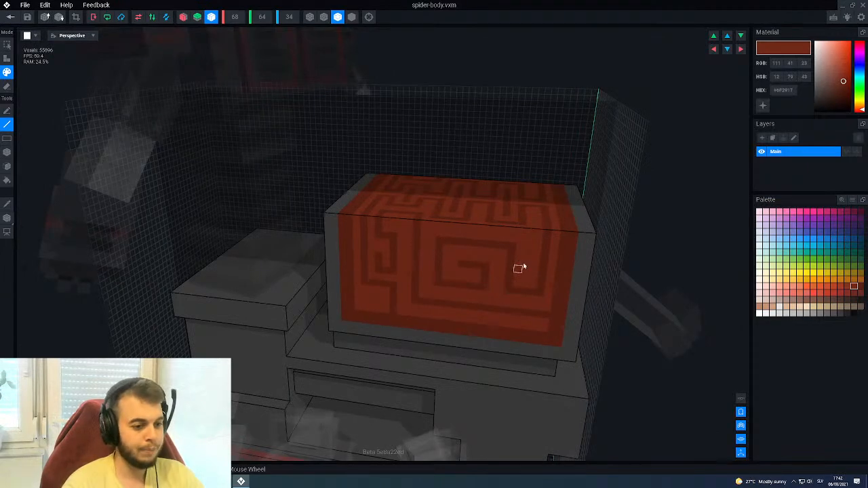
{"action": "scroll", "coordinate": [510, 261], "scroll_direction": "up", "scroll_amount": 3}
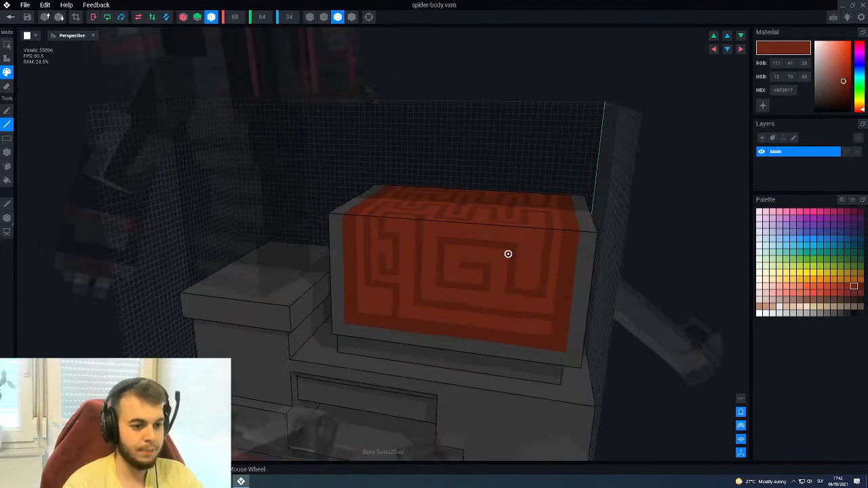
{"action": "left_click", "coordinate": [505, 298], "text": "alt"}
{"action": "middle_click_drag", "start_coordinate": [490, 276], "coordinate": [508, 233]}
{"action": "scroll", "coordinate": [516, 261], "scroll_direction": "up", "scroll_amount": 5}
{"action": "left_click_drag", "start_coordinate": [518, 250], "coordinate": [397, 248]}
{"action": "left_click", "coordinate": [533, 245], "text": "alt"}
{"action": "left_click_drag", "start_coordinate": [533, 234], "coordinate": [384, 234]}
Shift the large front spiral's left side outward in dark red and erase its old column with the base red.
{"action": "scroll", "coordinate": [596, 248], "scroll_direction": "down", "scroll_amount": 4}
{"action": "middle_click_drag", "start_coordinate": [397, 287], "coordinate": [399, 241]}
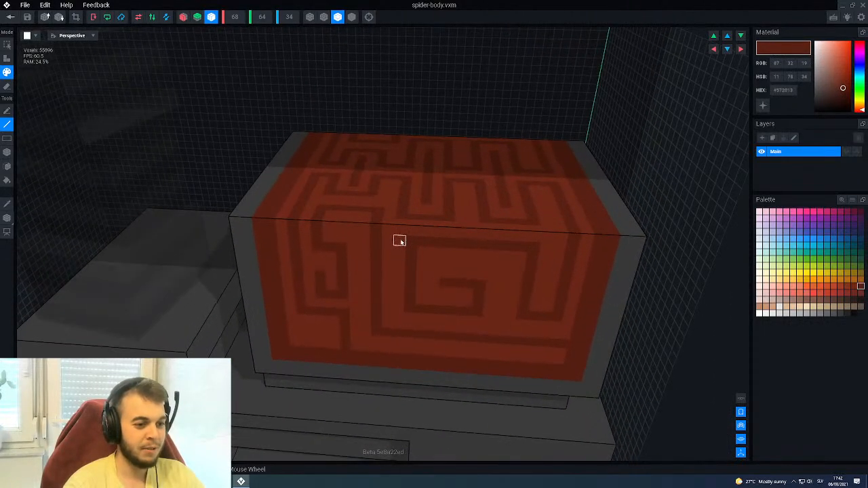
{"action": "left_click", "coordinate": [409, 296], "text": "alt"}
{"action": "left_click_drag", "start_coordinate": [409, 296], "coordinate": [411, 252]}
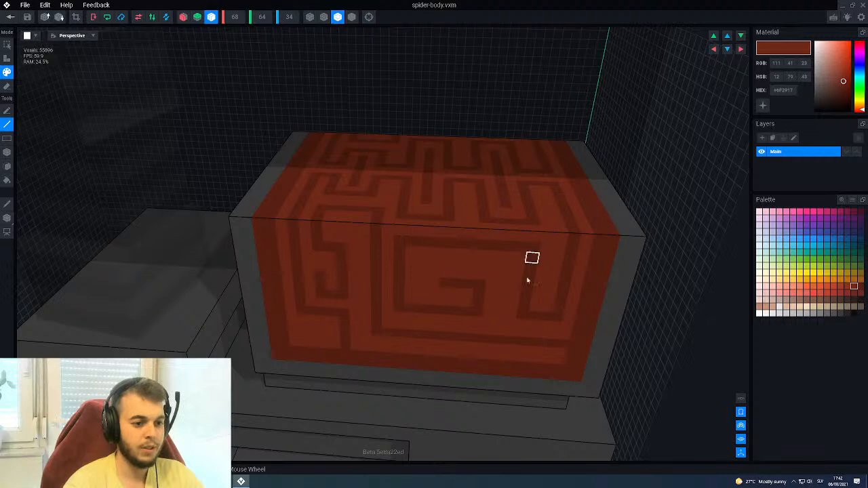
Reroute the small hook on the front face as a straight line down from the top bracket that curls back up into a closed-in hook.
{"action": "right_click_drag", "start_coordinate": [375, 282], "coordinate": [375, 282]}
{"action": "right_click_drag", "start_coordinate": [351, 242], "coordinate": [370, 222]}
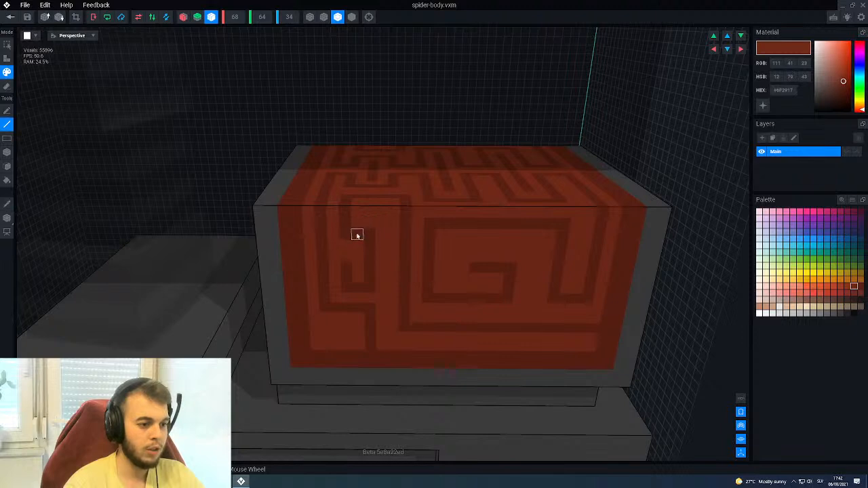
{"action": "mouse_move", "coordinate": [368, 236]}
{"action": "left_mouse_down"}
{"action": "mouse_move", "coordinate": [370, 279]}
{"action": "mouse_move", "coordinate": [345, 236]}
{"action": "left_mouse_up"}
{"action": "left_click", "coordinate": [357, 277], "text": "alt"}
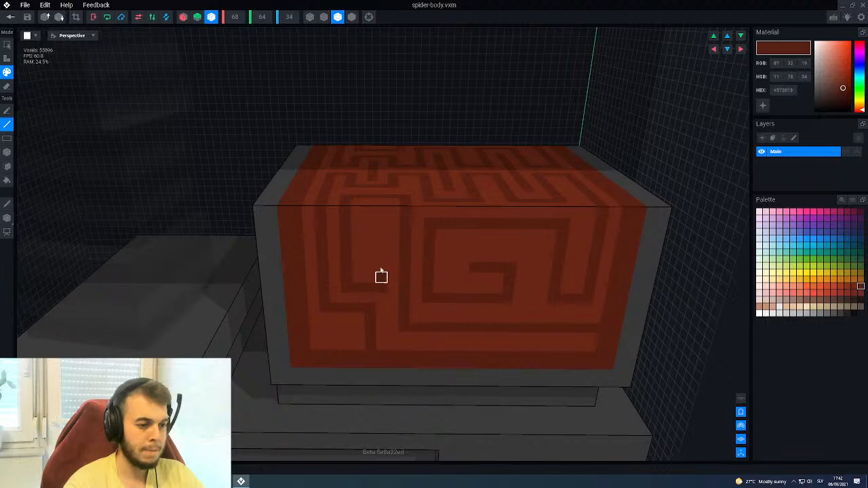
{"action": "scroll", "coordinate": [353, 329], "scroll_direction": "down", "scroll_amount": 5}
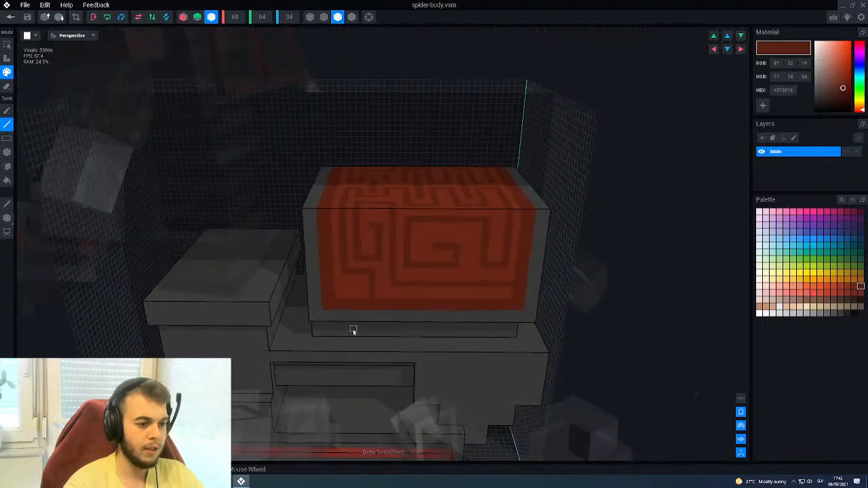
Erase the inner curl and bottom run of the large front spiral with the base red, and sample the dark red again.
{"action": "right_click_drag", "start_coordinate": [393, 297], "coordinate": [394, 297]}
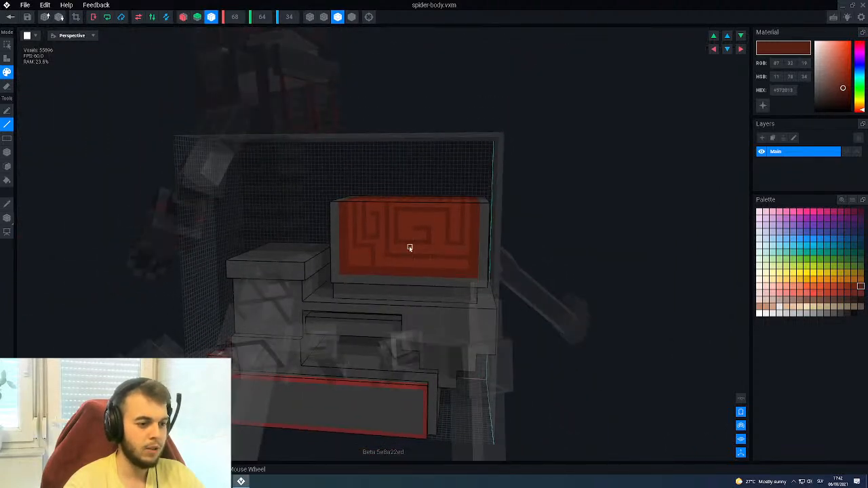
{"action": "scroll", "coordinate": [426, 250], "scroll_direction": "up", "scroll_amount": 6}
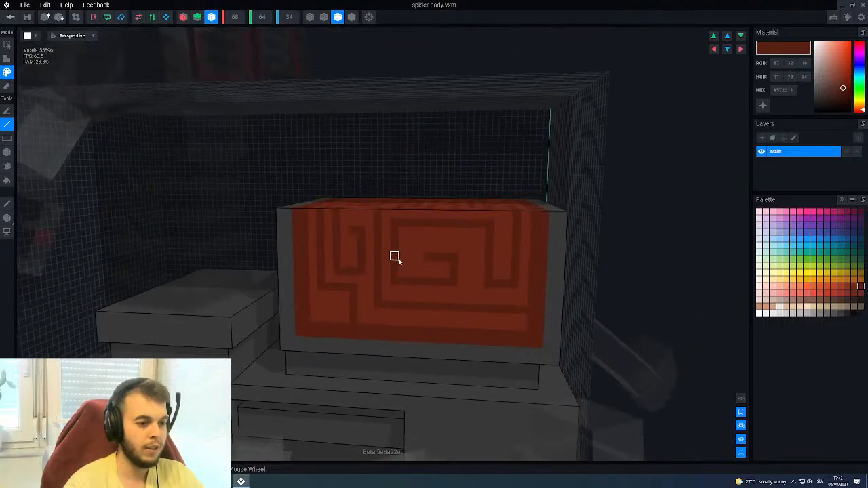
{"action": "right_click_drag", "start_coordinate": [399, 260], "coordinate": [411, 266]}
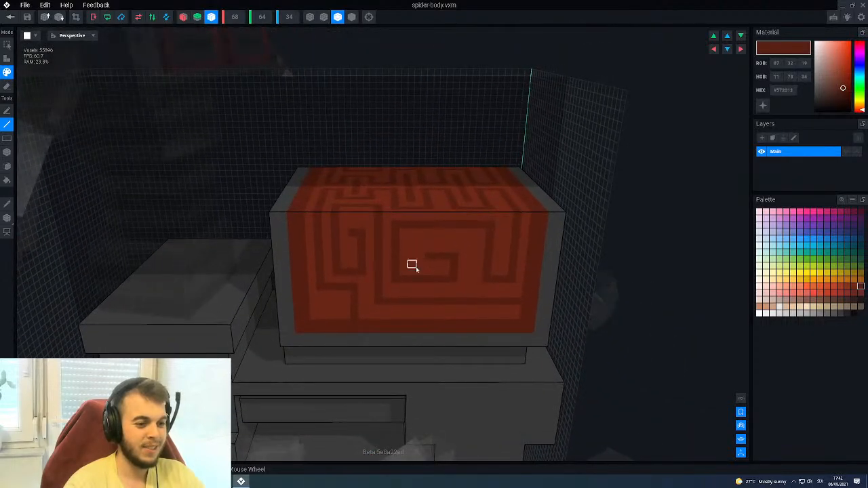
{"action": "scroll", "coordinate": [411, 287], "scroll_direction": "up", "scroll_amount": 3}
{"action": "left_click", "coordinate": [401, 257], "text": "alt"}
{"action": "mouse_move", "coordinate": [387, 243]}
{"action": "left_mouse_down"}
{"action": "mouse_move", "coordinate": [423, 244]}
{"action": "mouse_move", "coordinate": [423, 276]}
{"action": "mouse_move", "coordinate": [350, 275]}
{"action": "left_mouse_up"}
{"action": "left_click", "coordinate": [344, 265], "text": "alt"}
{"action": "mouse_move", "coordinate": [344, 265]}
{"action": "right_mouse_down"}
{"action": "mouse_move", "coordinate": [349, 260]}
{"action": "mouse_move", "coordinate": [343, 268]}
{"action": "right_mouse_up"}
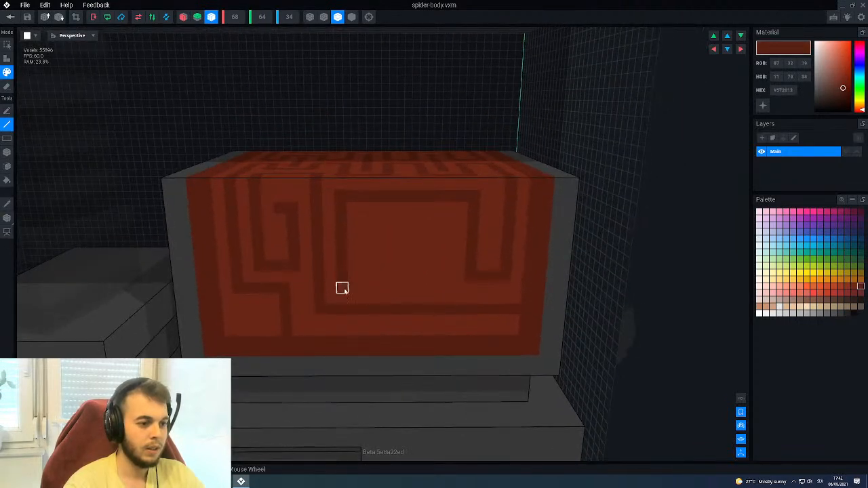
Paint a dark red meander inside the large front spiral, with a separate upright bar and nested upside-down U shapes.
{"action": "left_click_drag", "start_coordinate": [365, 220], "coordinate": [363, 269]}
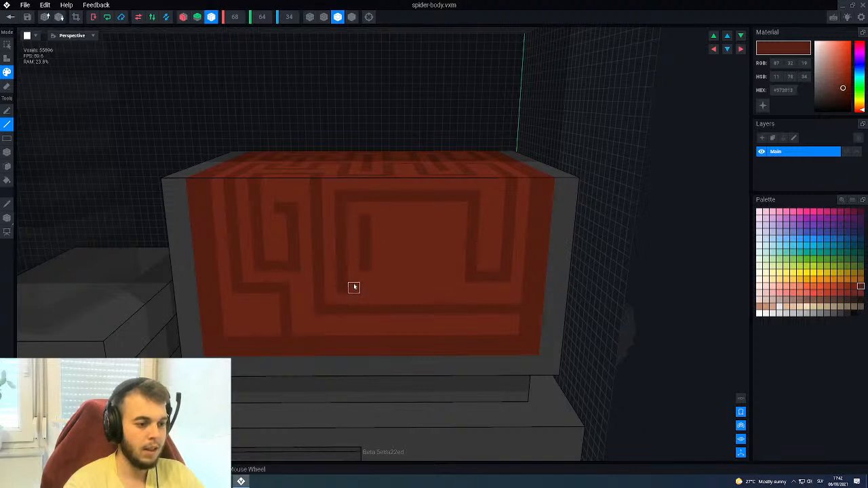
{"action": "left_click_drag", "start_coordinate": [388, 287], "coordinate": [387, 219]}
{"action": "mouse_move", "coordinate": [412, 288]}
{"action": "left_mouse_down"}
{"action": "mouse_move", "coordinate": [410, 219]}
{"action": "mouse_move", "coordinate": [435, 219]}
{"action": "mouse_move", "coordinate": [435, 288]}
{"action": "left_mouse_up"}
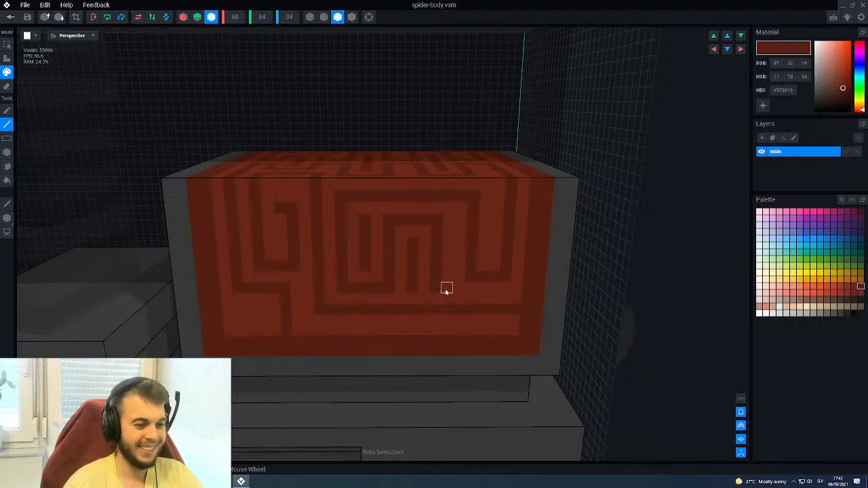
{"action": "scroll", "coordinate": [423, 310], "scroll_direction": "down", "scroll_amount": 6}
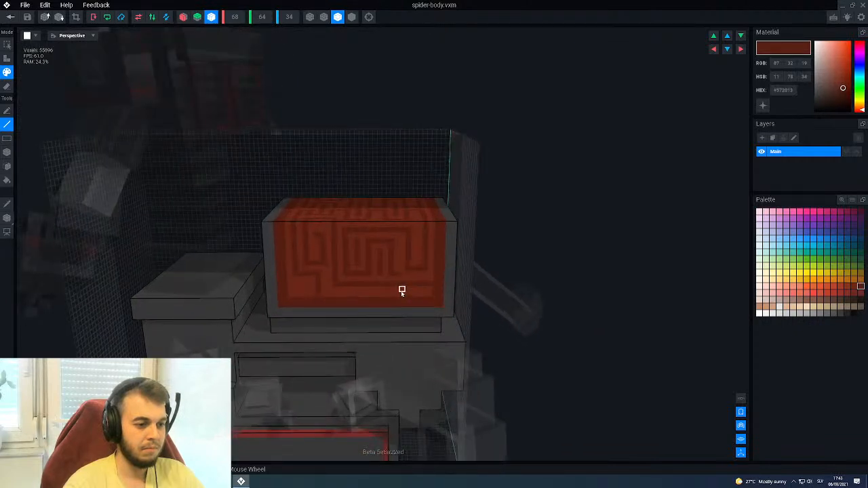
{"action": "scroll", "coordinate": [400, 291], "scroll_direction": "up", "scroll_amount": 3}
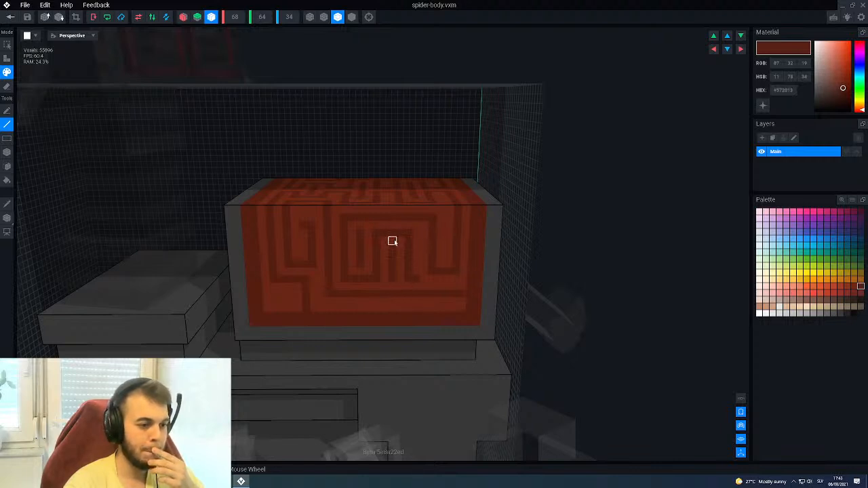
{"action": "scroll", "coordinate": [393, 258], "scroll_direction": "up", "scroll_amount": 2}
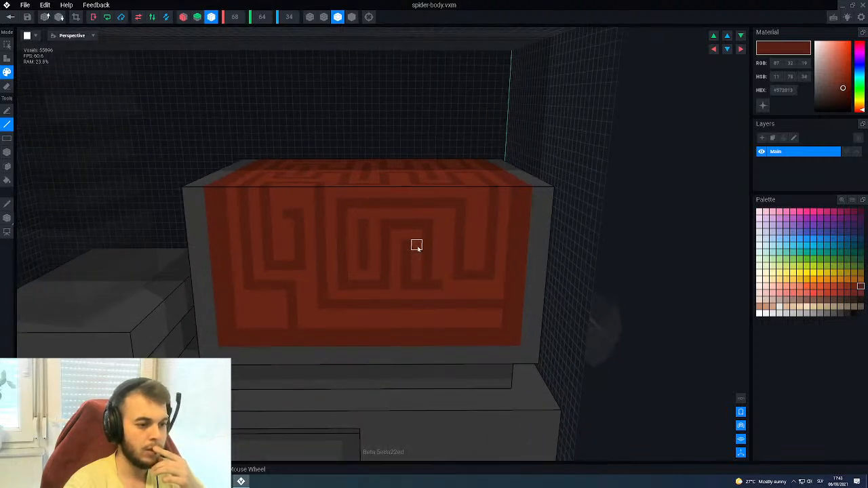
Rework the right end of the front meander into one leg with a short foot and a separate upright bar, using the sampled reds.
{"action": "left_click", "coordinate": [417, 247], "text": "alt"}
{"action": "left_click_drag", "start_coordinate": [428, 225], "coordinate": [427, 274]}
{"action": "left_click", "coordinate": [405, 244], "text": "alt"}
{"action": "left_click_drag", "start_coordinate": [436, 224], "coordinate": [436, 265]}
{"action": "scroll", "coordinate": [407, 237], "scroll_direction": "up", "scroll_amount": 1}
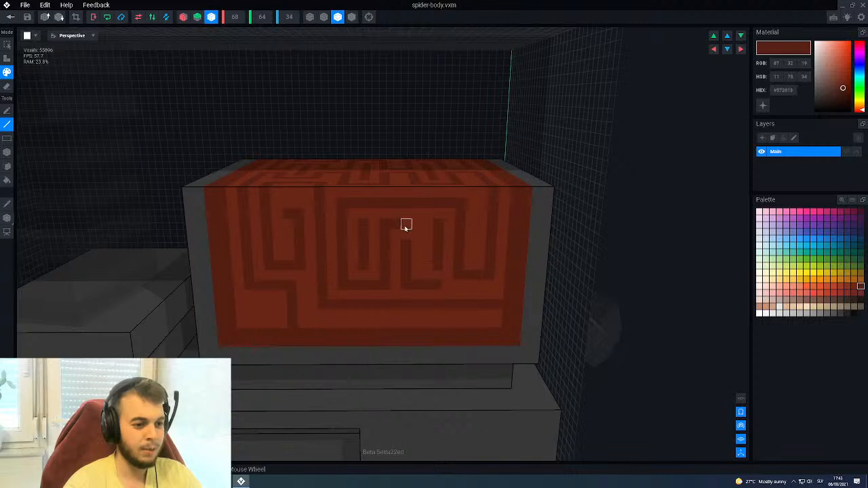
{"action": "left_click", "coordinate": [405, 286], "text": "alt"}
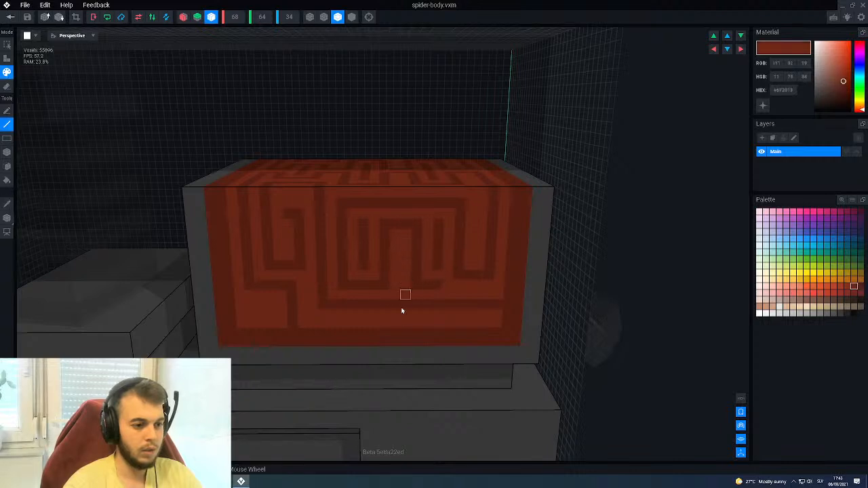
Cut evenly spaced base-red notches into the right dark border of the front and top faces.
{"action": "middle_click_drag", "start_coordinate": [399, 325], "coordinate": [387, 271]}
{"action": "scroll", "coordinate": [387, 271], "scroll_direction": "up", "scroll_amount": 1}
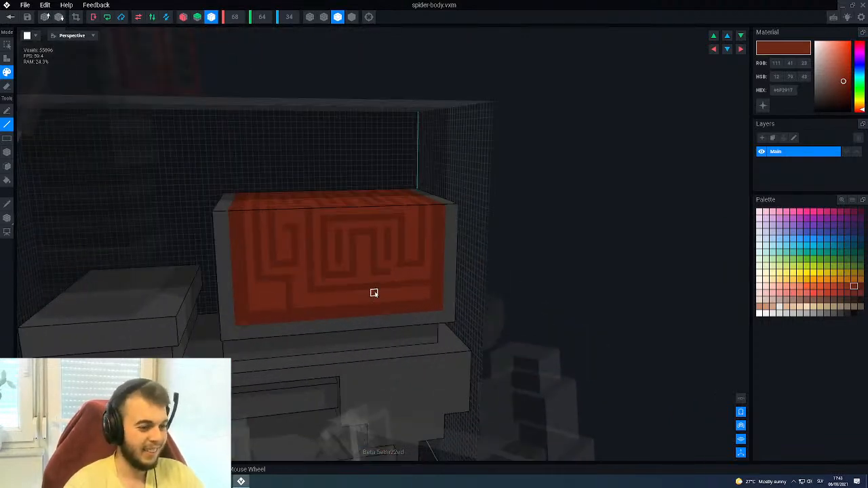
{"action": "scroll", "coordinate": [373, 293], "scroll_direction": "up", "scroll_amount": 3}
{"action": "scroll", "coordinate": [357, 251], "scroll_direction": "down", "scroll_amount": 5}
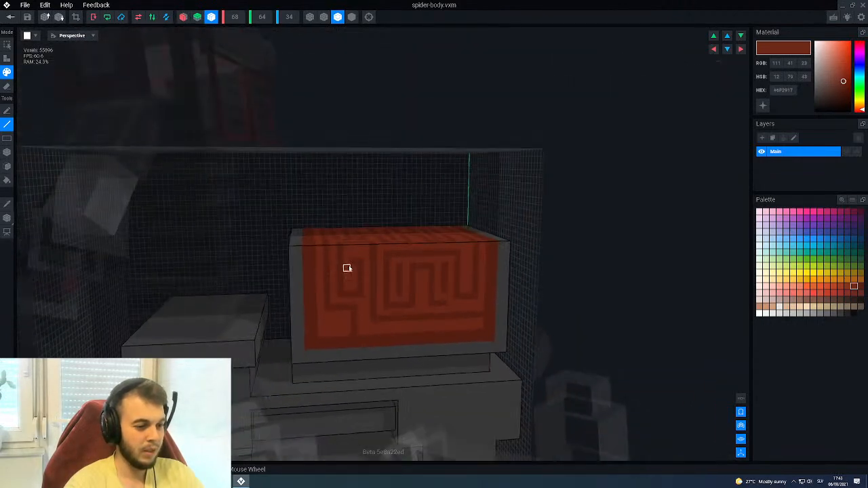
{"action": "scroll", "coordinate": [335, 287], "scroll_direction": "down", "scroll_amount": 4}
{"action": "right_click_drag", "start_coordinate": [355, 273], "coordinate": [352, 274]}
{"action": "scroll", "coordinate": [360, 278], "scroll_direction": "up", "scroll_amount": 6}
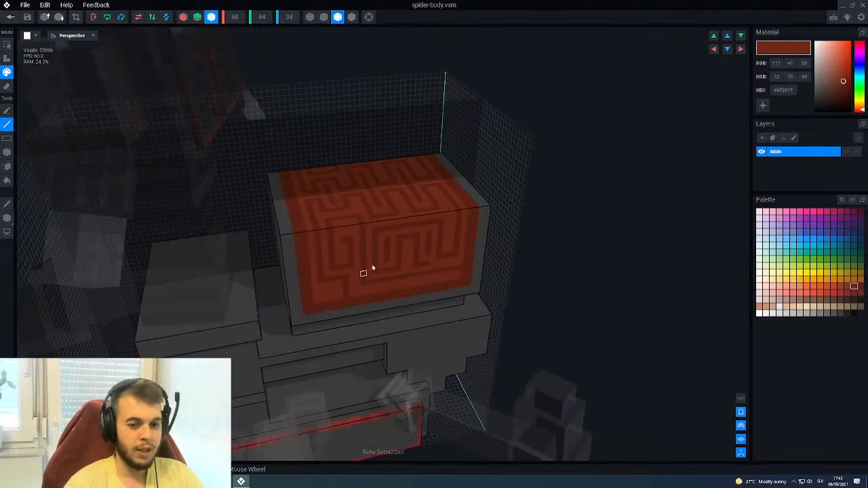
{"action": "scroll", "coordinate": [494, 248], "scroll_direction": "down", "scroll_amount": 2}
{"action": "right_click_drag", "start_coordinate": [460, 283], "coordinate": [461, 280]}
{"action": "scroll", "coordinate": [461, 280], "scroll_direction": "up", "scroll_amount": 2}
{"action": "scroll", "coordinate": [459, 279], "scroll_direction": "up", "scroll_amount": 4}
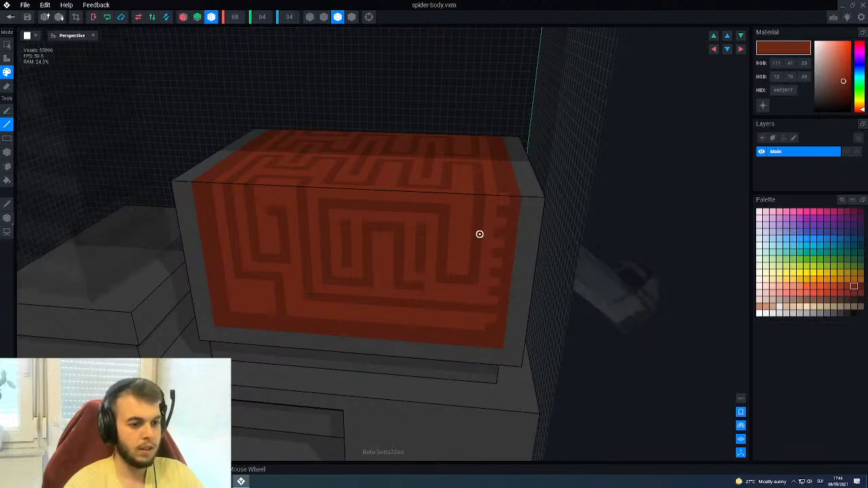
{"action": "scroll", "coordinate": [495, 193], "scroll_direction": "up", "scroll_amount": 2}
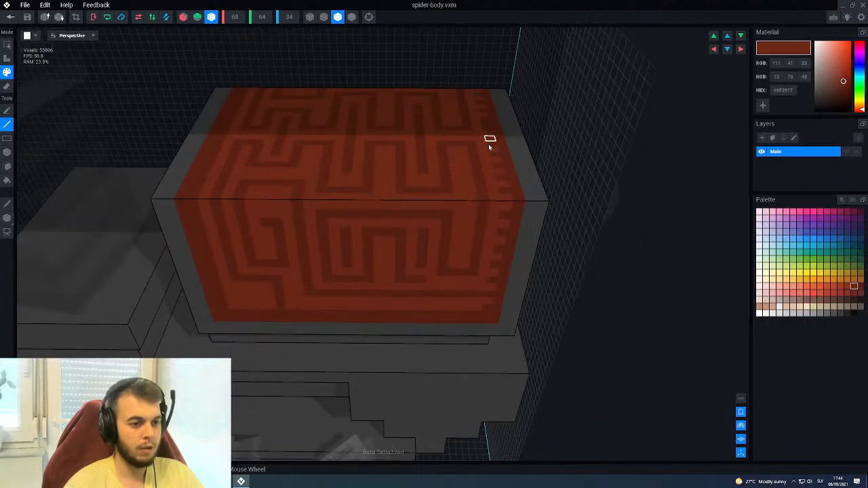
Cut evenly spaced base-red notches along the bottom dark border of the front face, working from the right corner to the left.
{"action": "scroll", "coordinate": [469, 209], "scroll_direction": "down", "scroll_amount": 2}
{"action": "middle_click_drag", "start_coordinate": [421, 209], "coordinate": [422, 204]}
{"action": "right_click_drag", "start_coordinate": [455, 252], "coordinate": [455, 245]}
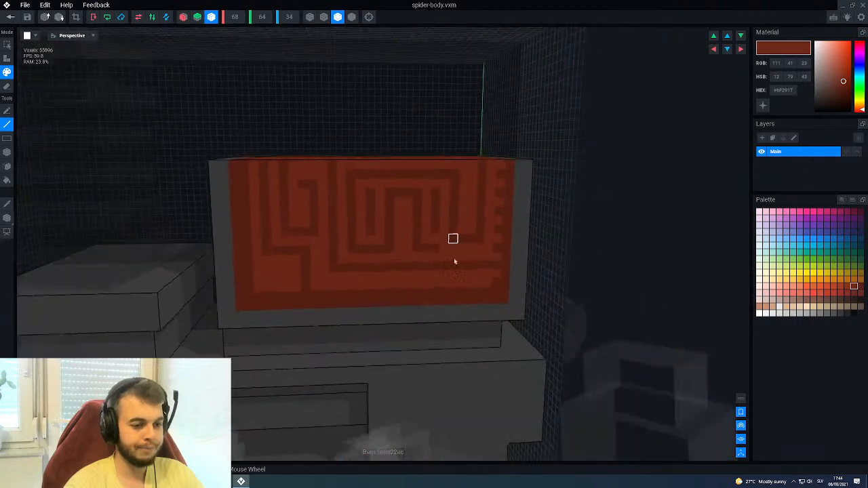
{"action": "scroll", "coordinate": [455, 246], "scroll_direction": "up", "scroll_amount": 3}
{"action": "right_click_drag", "start_coordinate": [484, 305], "coordinate": [489, 305]}
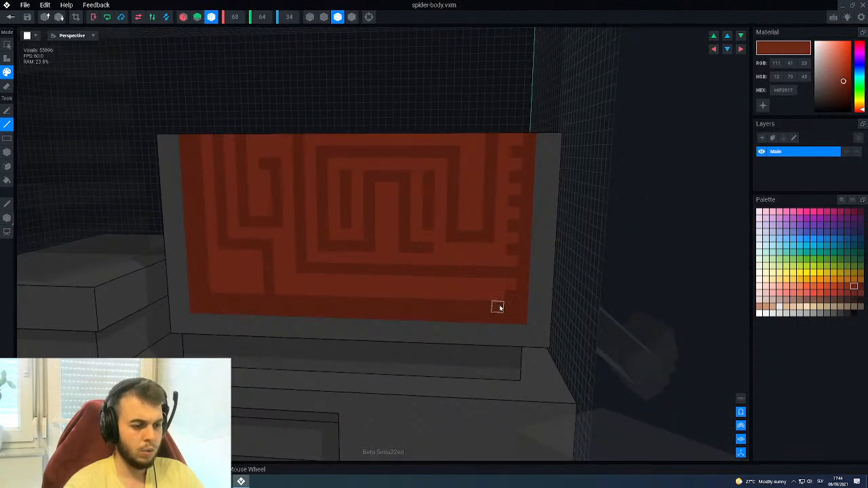
{"action": "left_click", "coordinate": [490, 307]}
{"action": "left_click", "coordinate": [462, 305]}
{"action": "left_click", "coordinate": [437, 305]}
{"action": "left_click", "coordinate": [415, 304]}
{"action": "left_click", "coordinate": [392, 303]}
{"action": "left_click", "coordinate": [368, 304]}
{"action": "left_click", "coordinate": [344, 303]}
{"action": "left_click", "coordinate": [324, 303]}
{"action": "left_click", "coordinate": [300, 303]}
{"action": "left_click", "coordinate": [278, 302]}
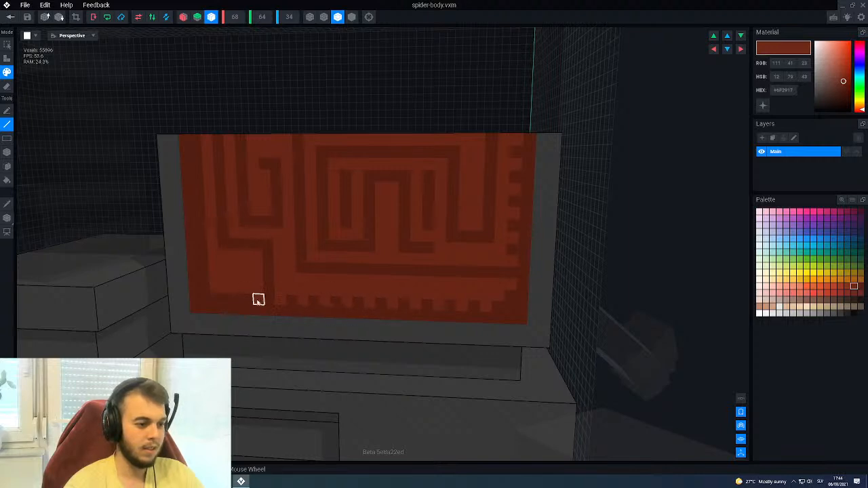
{"action": "left_click", "coordinate": [237, 299]}
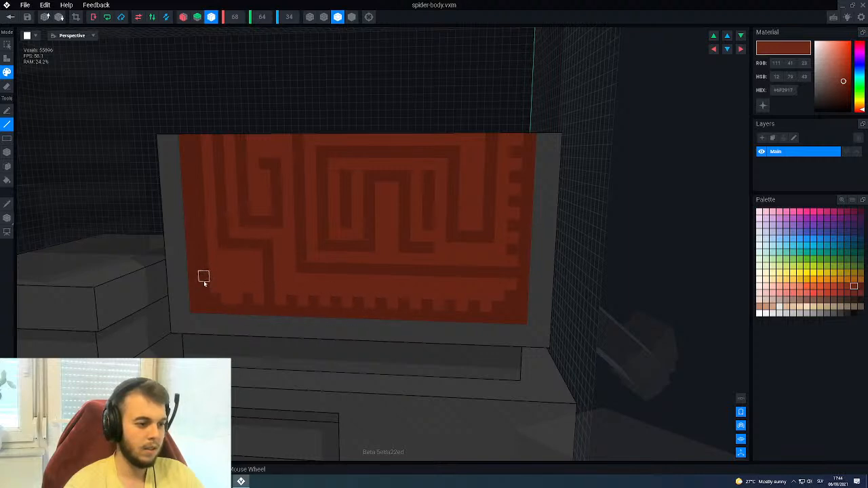
{"action": "left_click", "coordinate": [215, 299]}
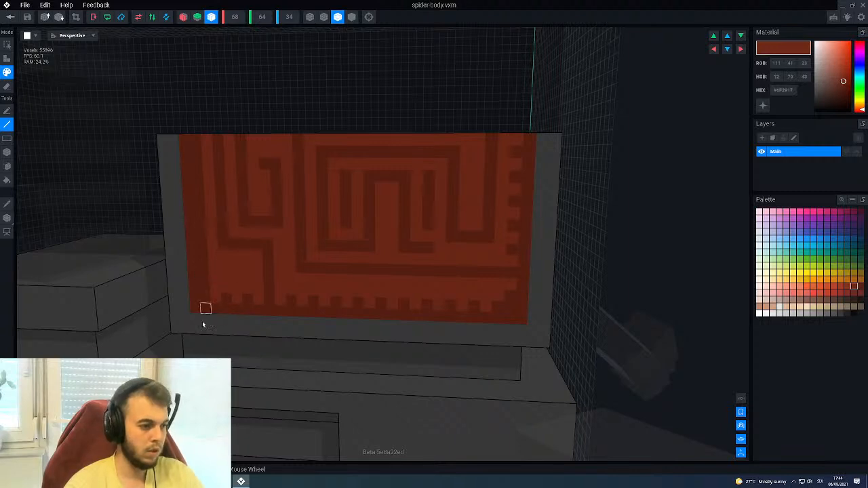
Try to notch the left dark border of the front and top faces with evenly spaced base-red squares.
{"action": "left_click", "coordinate": [204, 264]}
{"action": "left_click", "coordinate": [204, 244]}
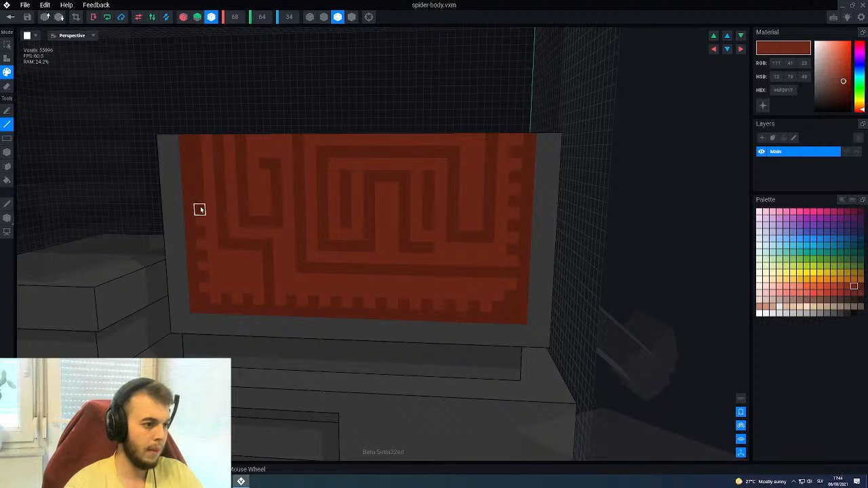
{"action": "middle_click_drag", "start_coordinate": [222, 221], "coordinate": [289, 271]}
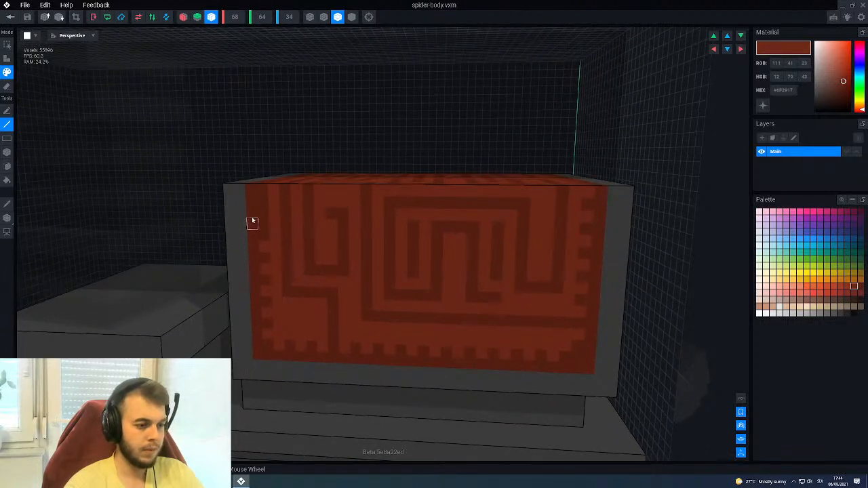
{"action": "right_click_drag", "start_coordinate": [262, 188], "coordinate": [293, 264]}
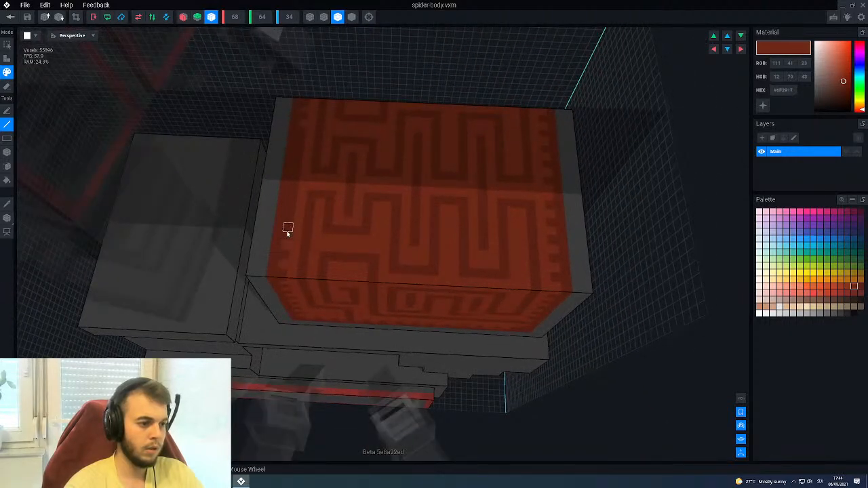
{"action": "right_click_drag", "start_coordinate": [292, 194], "coordinate": [395, 225]}
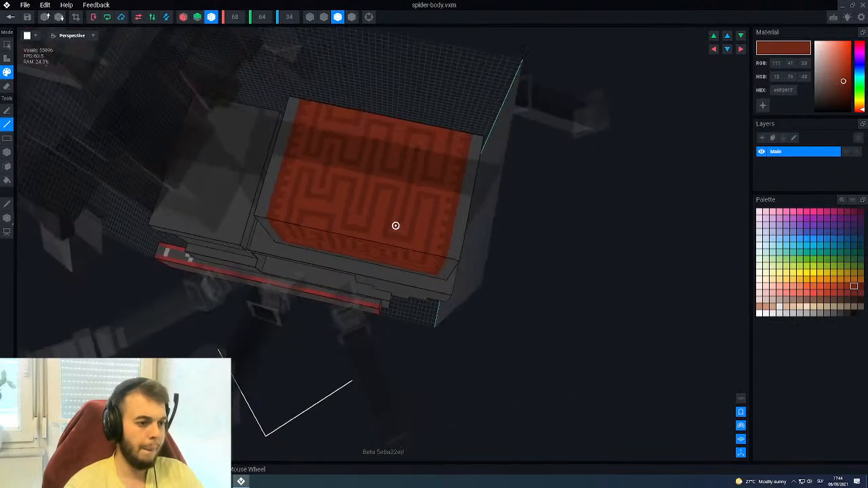
{"action": "scroll", "coordinate": [472, 184], "scroll_direction": "up", "scroll_amount": 3}
{"action": "right_click_drag", "start_coordinate": [471, 183], "coordinate": [522, 191]}
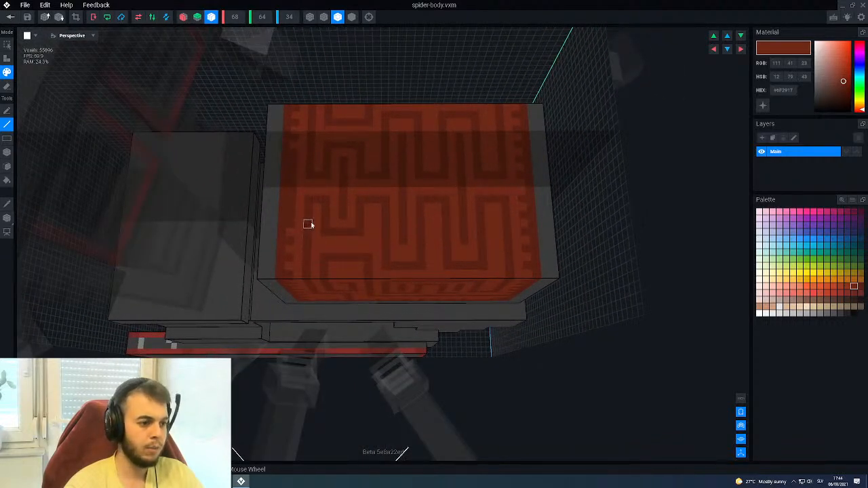
{"action": "right_click_drag", "start_coordinate": [308, 225], "coordinate": [310, 219]}
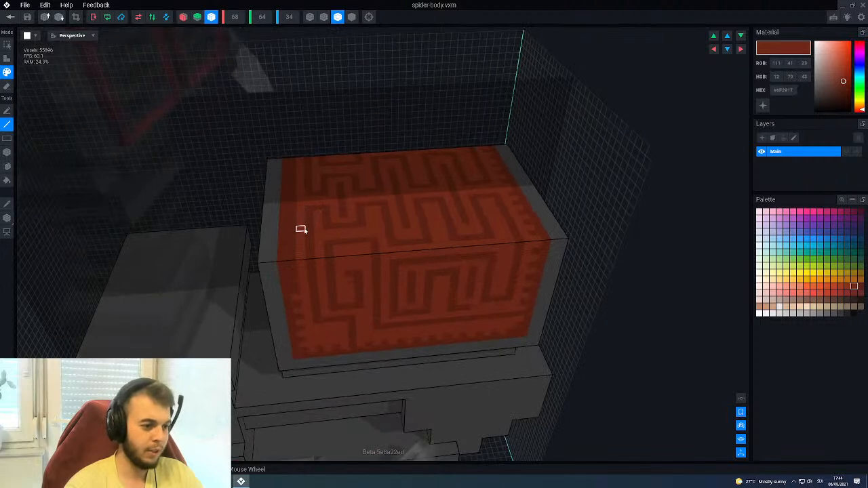
{"action": "scroll", "coordinate": [300, 230], "scroll_direction": "up", "scroll_amount": 2}
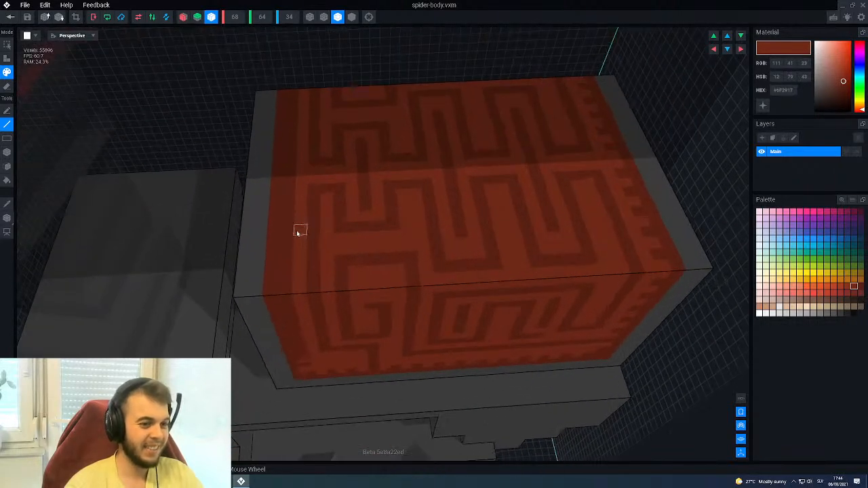
Cut evenly spaced base-red notches into the left dark border, running along the top face and down the front face.
{"action": "right_click_drag", "start_coordinate": [298, 230], "coordinate": [339, 206]}
{"action": "left_click", "coordinate": [287, 196]}
{"action": "left_click", "coordinate": [286, 219]}
{"action": "left_click", "coordinate": [284, 245]}
{"action": "left_click", "coordinate": [282, 270]}
{"action": "left_click", "coordinate": [280, 297]}
{"action": "mouse_move", "coordinate": [280, 297]}
{"action": "right_mouse_down"}
{"action": "mouse_move", "coordinate": [282, 309]}
{"action": "mouse_move", "coordinate": [293, 275]}
{"action": "right_mouse_up"}
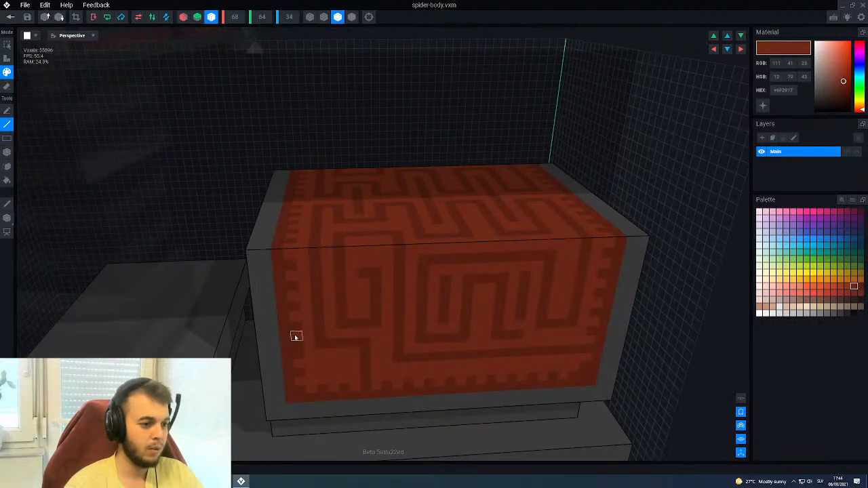
{"action": "right_click_drag", "start_coordinate": [294, 339], "coordinate": [284, 319]}
Fill the notches in the front face's bottom border with the sampled dark red, and sample the base red again.
{"action": "left_click", "coordinate": [294, 309], "text": "alt"}
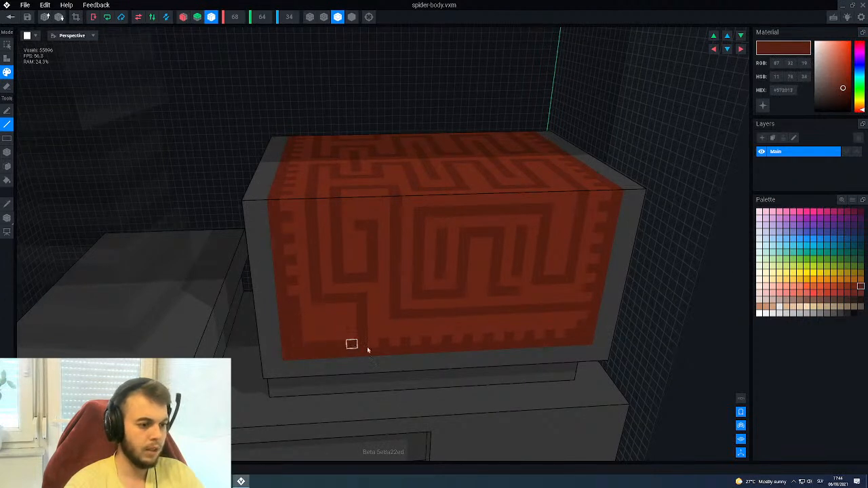
{"action": "left_click_drag", "start_coordinate": [522, 344], "coordinate": [563, 333]}
{"action": "left_click", "coordinate": [340, 318], "text": "alt"}
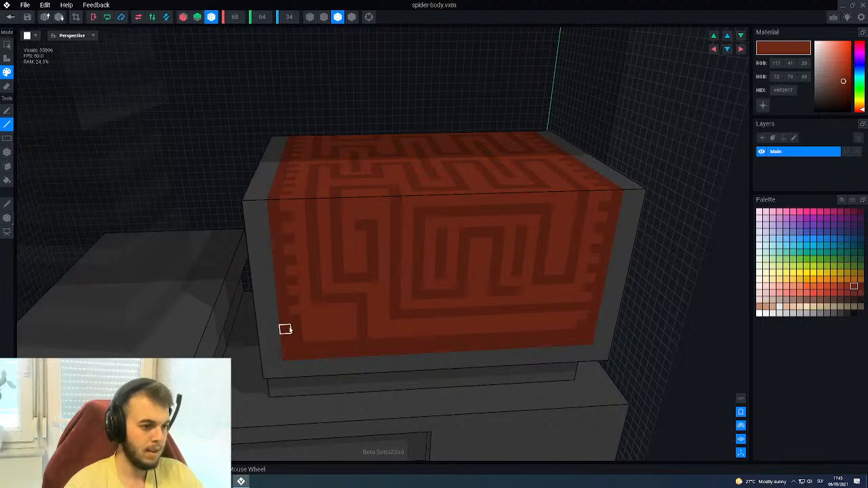
Cut a fresh row of evenly spaced base-red notches along the front face's bottom border, from the left corner to the right.
{"action": "right_click_drag", "start_coordinate": [362, 359], "coordinate": [408, 331]}
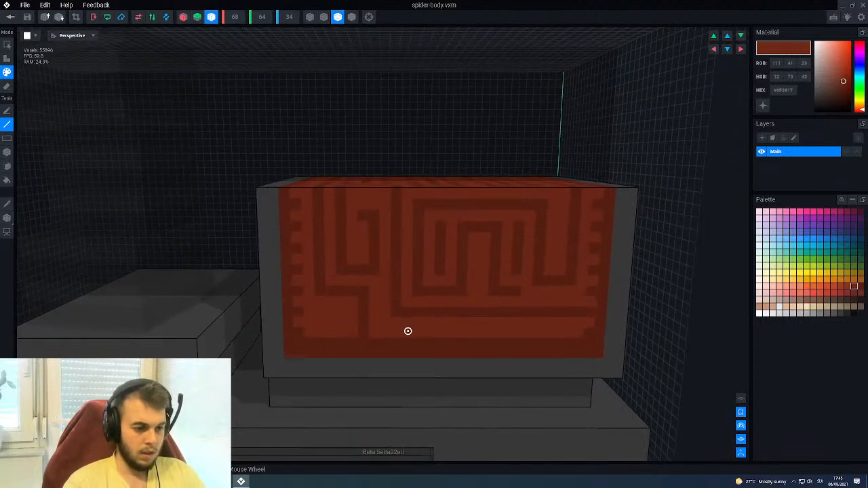
{"action": "scroll", "coordinate": [491, 337], "scroll_direction": "up", "scroll_amount": 1}
{"action": "middle_click_drag", "start_coordinate": [303, 313], "coordinate": [286, 297]}
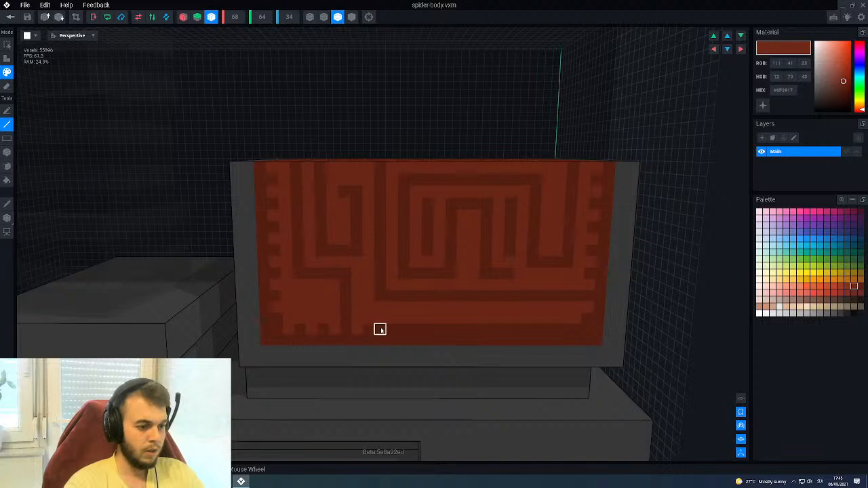
{"action": "left_click", "coordinate": [403, 330]}
{"action": "left_click", "coordinate": [426, 330]}
{"action": "left_click", "coordinate": [449, 331]}
{"action": "left_click", "coordinate": [471, 331]}
{"action": "left_click", "coordinate": [494, 329]}
{"action": "left_click", "coordinate": [517, 330]}
{"action": "left_click", "coordinate": [540, 330]}
{"action": "left_click", "coordinate": [562, 329]}
{"action": "scroll", "coordinate": [529, 356], "scroll_direction": "down", "scroll_amount": 6}
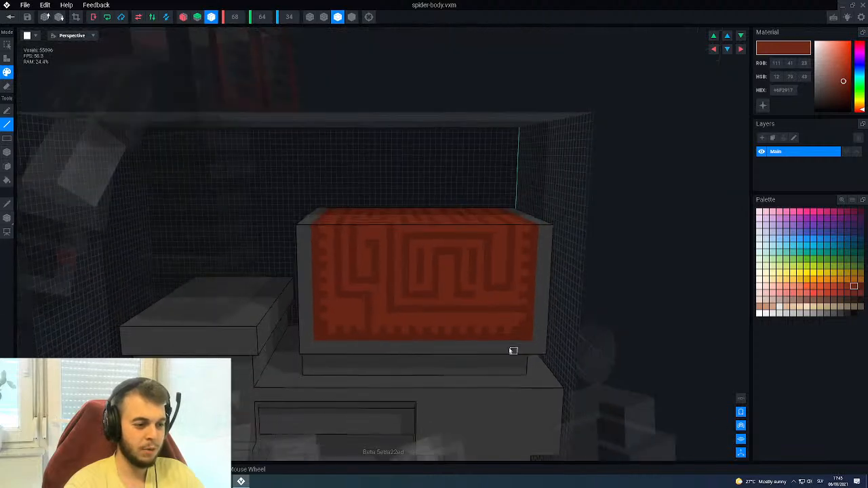
Sample the frame's grey and attach a small box stub to the front face's lower-left frame corner.
{"action": "right_click_drag", "start_coordinate": [415, 296], "coordinate": [420, 317]}
{"action": "scroll", "coordinate": [410, 323], "scroll_direction": "up", "scroll_amount": 3}
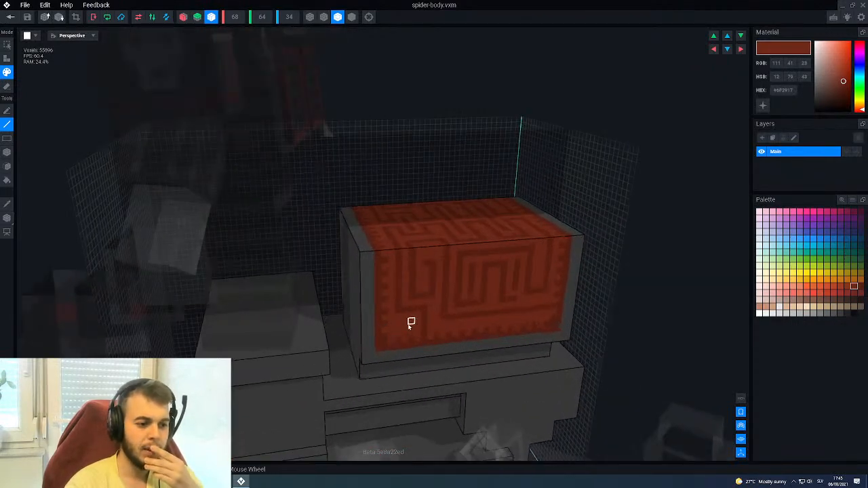
{"action": "right_click_drag", "start_coordinate": [479, 276], "coordinate": [468, 273]}
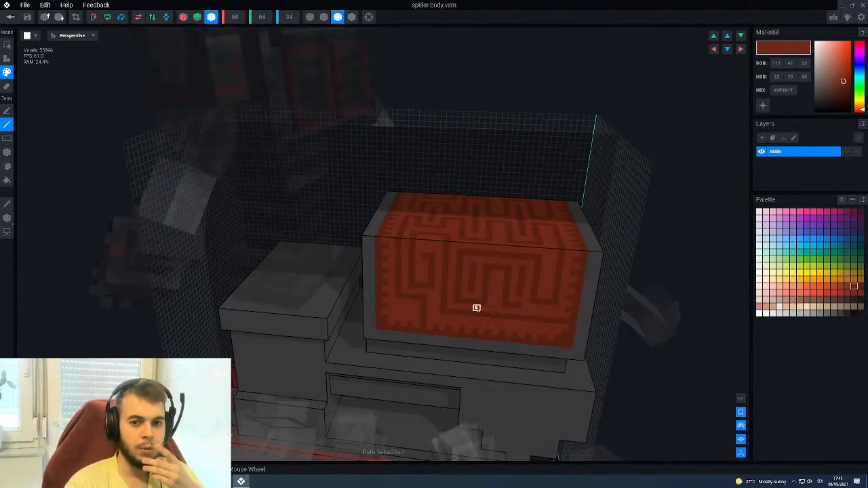
{"action": "right_click_drag", "start_coordinate": [475, 304], "coordinate": [500, 294]}
{"action": "scroll", "coordinate": [379, 293], "scroll_direction": "up", "scroll_amount": 3}
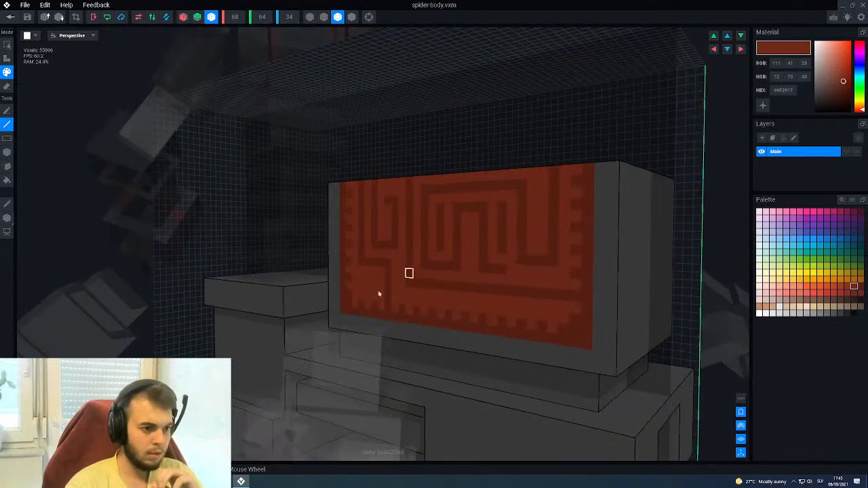
{"action": "left_click", "coordinate": [335, 320], "text": "alt"}
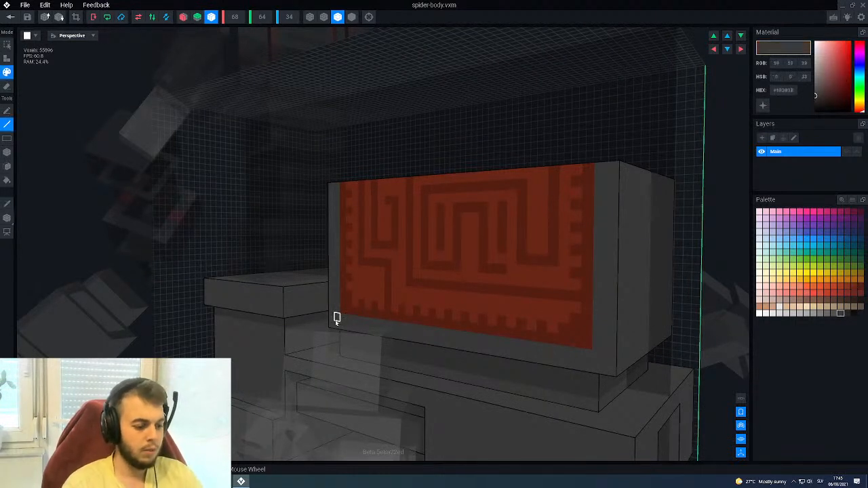
{"action": "key", "text": "a"}
{"action": "key", "text": "b"}
{"action": "right_click_drag", "start_coordinate": [337, 326], "coordinate": [341, 319]}
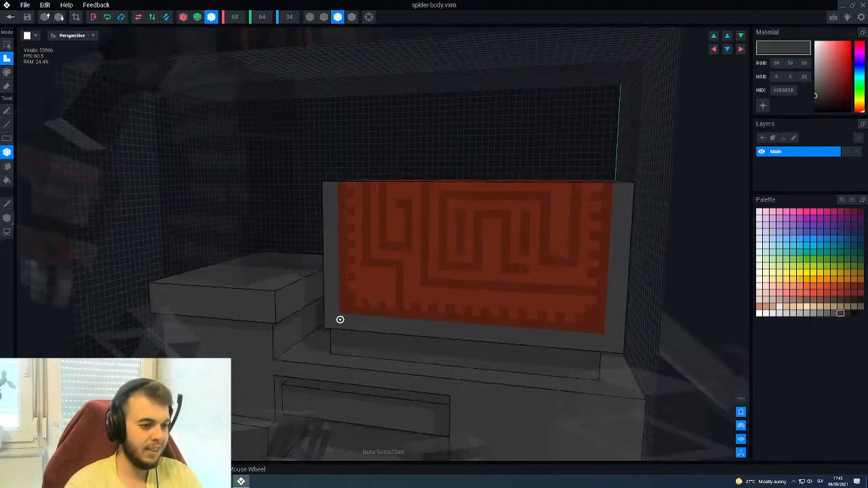
{"action": "scroll", "coordinate": [338, 322], "scroll_direction": "up", "scroll_amount": 3}
{"action": "mouse_move", "coordinate": [321, 315]}
{"action": "left_mouse_down"}
{"action": "mouse_move", "coordinate": [329, 327]}
{"action": "mouse_move", "coordinate": [320, 333]}
{"action": "left_mouse_up"}
Attach a matching grey stub to the front face's lower-right frame corner.
{"action": "scroll", "coordinate": [322, 331], "scroll_direction": "down", "scroll_amount": 5}
{"action": "right_click_drag", "start_coordinate": [339, 333], "coordinate": [413, 341]}
{"action": "scroll", "coordinate": [413, 341], "scroll_direction": "up", "scroll_amount": 4}
{"action": "scroll", "coordinate": [497, 352], "scroll_direction": "up", "scroll_amount": 2}
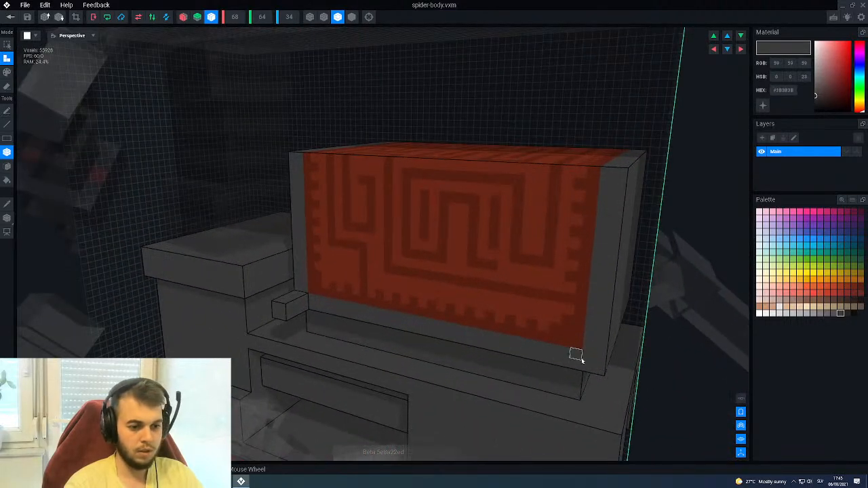
{"action": "mouse_move", "coordinate": [599, 358]}
{"action": "left_mouse_down"}
{"action": "mouse_move", "coordinate": [586, 367]}
{"action": "mouse_move", "coordinate": [592, 385]}
{"action": "left_mouse_up"}
Raise short grey posts from the four corners of the raised block's top frame.
{"action": "right_click_drag", "start_coordinate": [573, 266], "coordinate": [561, 273]}
{"action": "right_click_drag", "start_coordinate": [290, 257], "coordinate": [311, 226]}
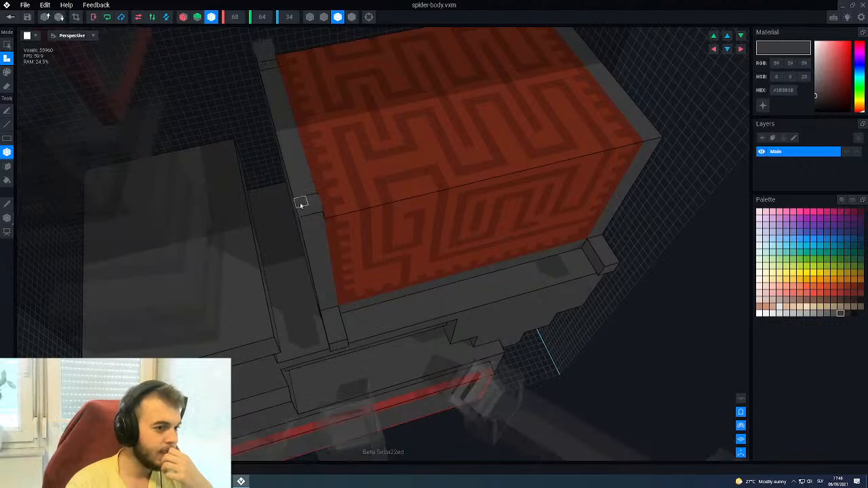
{"action": "left_click_drag", "start_coordinate": [313, 206], "coordinate": [297, 187]}
{"action": "scroll", "coordinate": [393, 211], "scroll_direction": "down", "scroll_amount": 5}
{"action": "right_click_drag", "start_coordinate": [439, 201], "coordinate": [442, 202]}
{"action": "scroll", "coordinate": [442, 208], "scroll_direction": "up", "scroll_amount": 2}
{"action": "scroll", "coordinate": [442, 208], "scroll_direction": "up", "scroll_amount": 2}
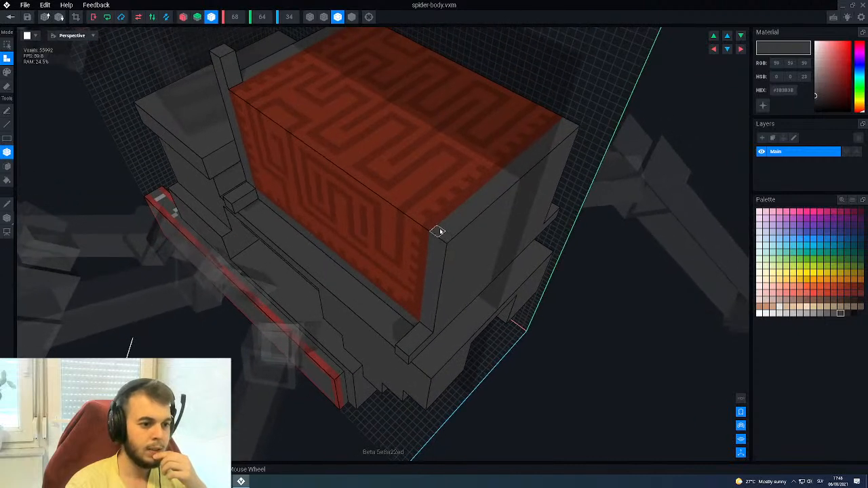
{"action": "left_click_drag", "start_coordinate": [453, 232], "coordinate": [440, 215]}
{"action": "left_click", "coordinate": [453, 216]}
{"action": "scroll", "coordinate": [448, 222], "scroll_direction": "down", "scroll_amount": 6}
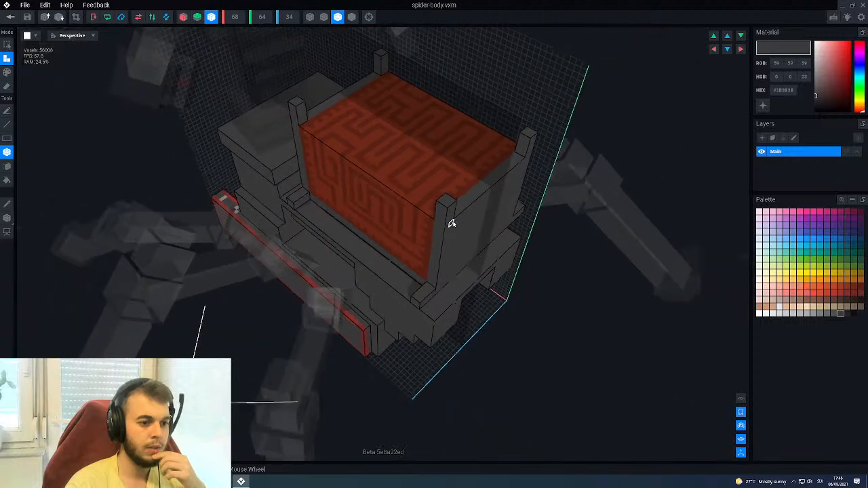
Attach small grey stubs to the bottom corners of the raised block's plain grey end face.
{"action": "right_click_drag", "start_coordinate": [436, 221], "coordinate": [435, 221]}
{"action": "scroll", "coordinate": [435, 222], "scroll_direction": "up", "scroll_amount": 8}
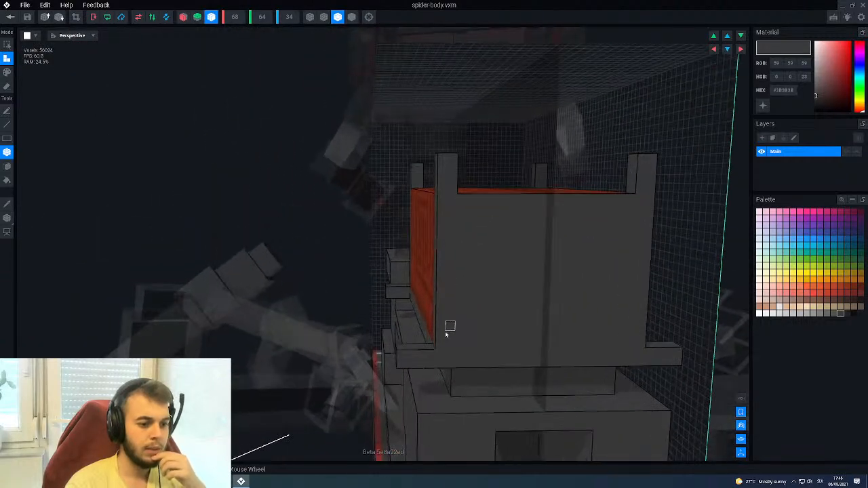
{"action": "middle_click_drag", "start_coordinate": [429, 348], "coordinate": [436, 330]}
{"action": "left_click_drag", "start_coordinate": [439, 335], "coordinate": [438, 341]}
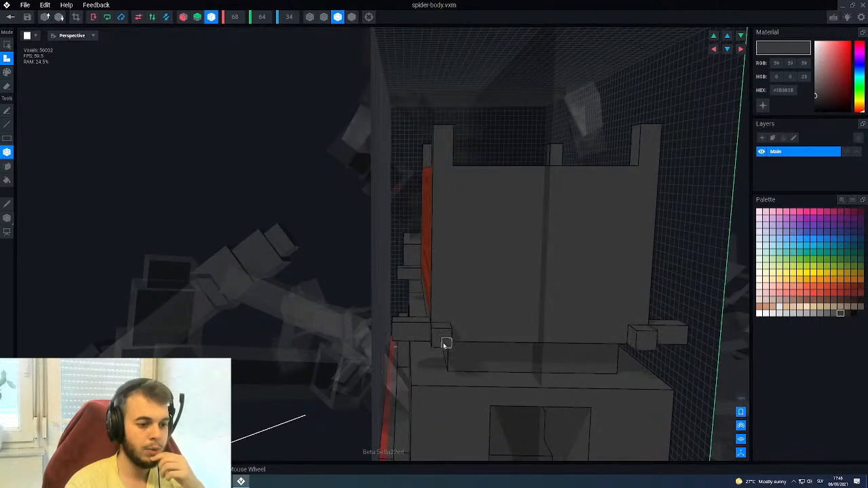
Flip the model along the X axis and set the volume's X width to 80 voxels.
{"action": "right_click_drag", "start_coordinate": [438, 341], "coordinate": [381, 286]}
{"action": "scroll", "coordinate": [419, 344], "scroll_direction": "down", "scroll_amount": 3}
{"action": "scroll", "coordinate": [419, 344], "scroll_direction": "down", "scroll_amount": 2}
{"action": "left_click", "coordinate": [139, 19]}
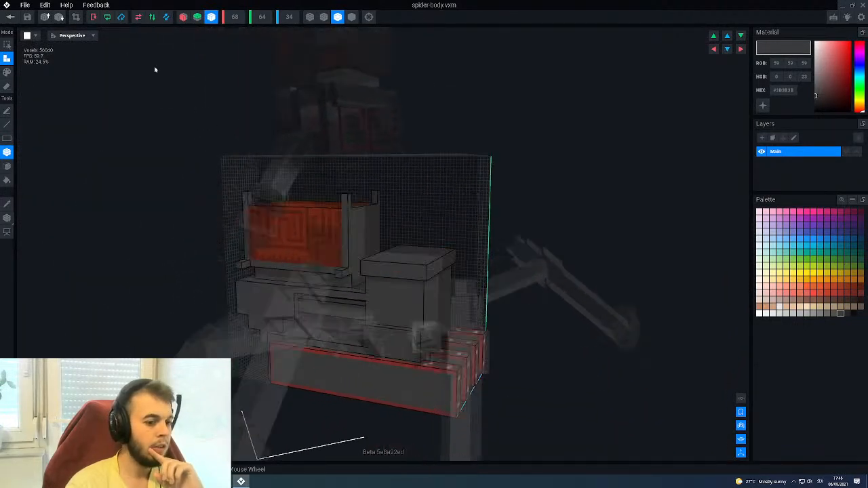
{"action": "right_click_drag", "start_coordinate": [219, 227], "coordinate": [267, 255]}
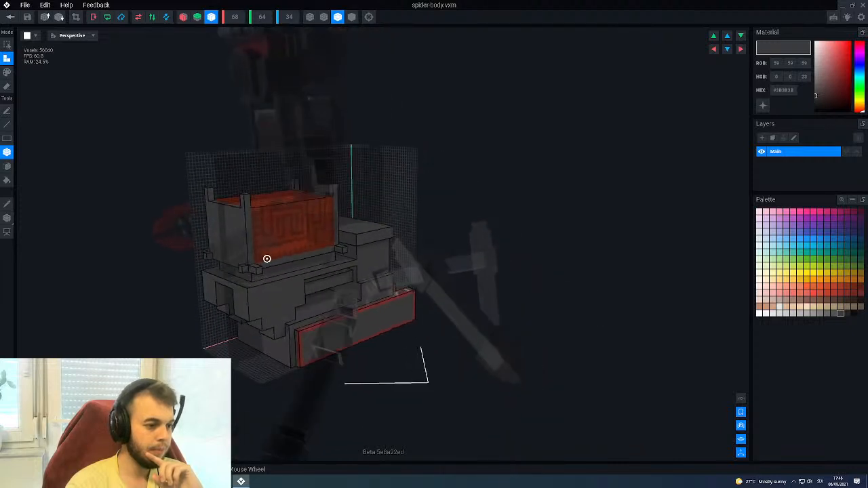
{"action": "scroll", "coordinate": [254, 297], "scroll_direction": "up", "scroll_amount": 4}
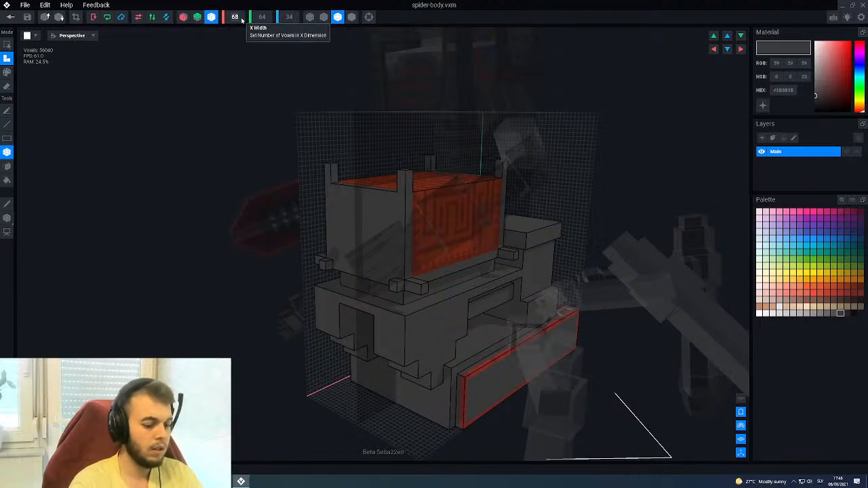
{"action": "type", "text": "80"}
{"action": "key", "text": "Return"}
Extrude the two stubs on the plain grey end face further outward and flip the model back along the X axis.
{"action": "right_click_drag", "start_coordinate": [439, 355], "coordinate": [437, 308]}
{"action": "scroll", "coordinate": [438, 308], "scroll_direction": "up", "scroll_amount": 5}
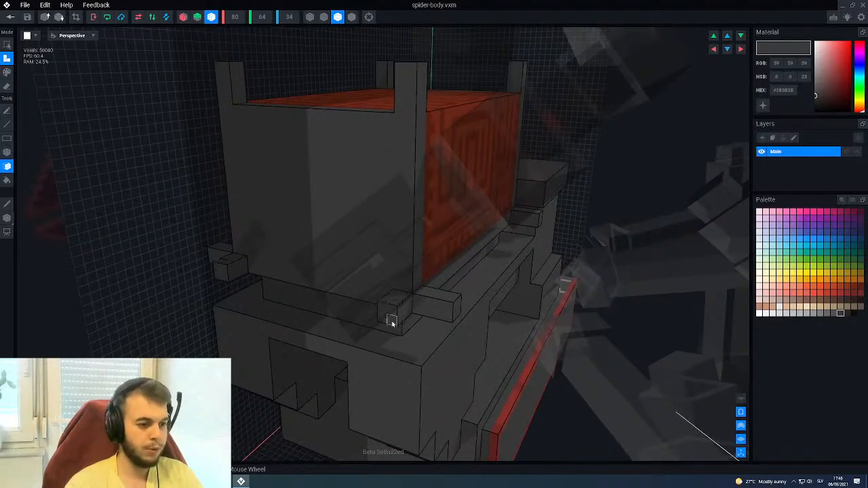
{"action": "scroll", "coordinate": [386, 336], "scroll_direction": "down", "scroll_amount": 3}
{"action": "left_click", "coordinate": [139, 19]}
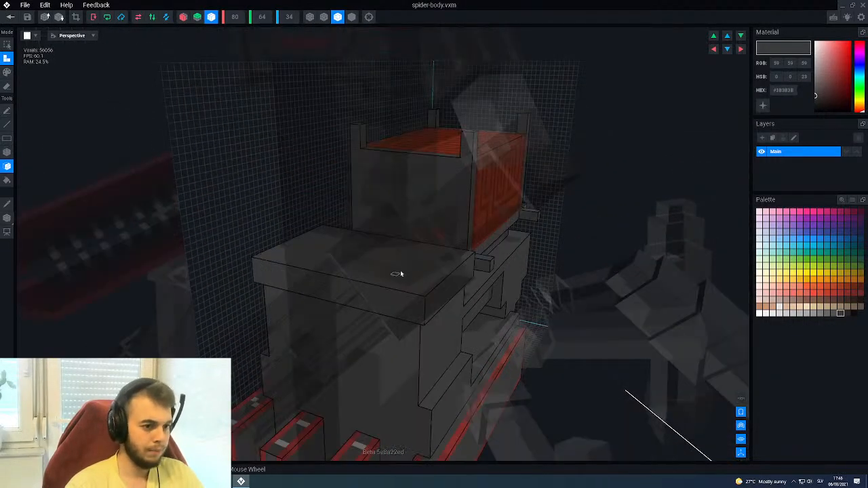
{"action": "scroll", "coordinate": [394, 275], "scroll_direction": "down", "scroll_amount": 5}
{"action": "right_click_drag", "start_coordinate": [415, 265], "coordinate": [388, 306]}
{"action": "scroll", "coordinate": [410, 310], "scroll_direction": "up", "scroll_amount": 4}
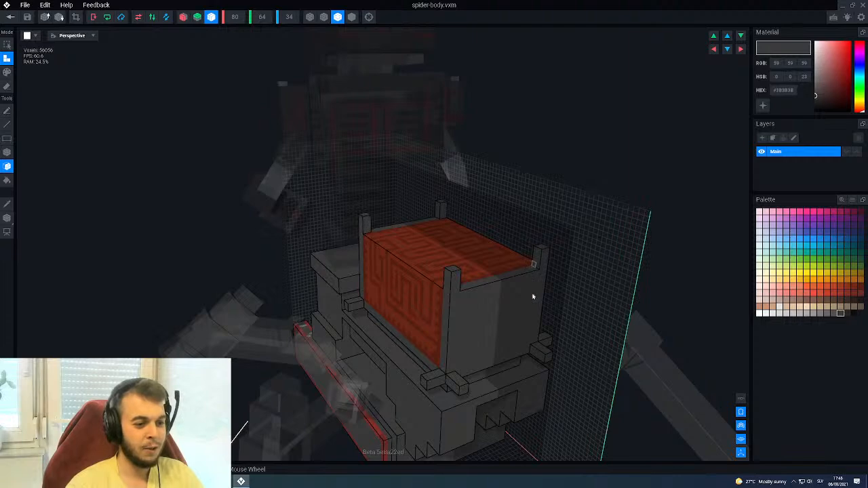
Save the changes to spider-body.vxm, return to the Spider rig and select the spider body to check it.
{"action": "left_click", "coordinate": [10, 17]}
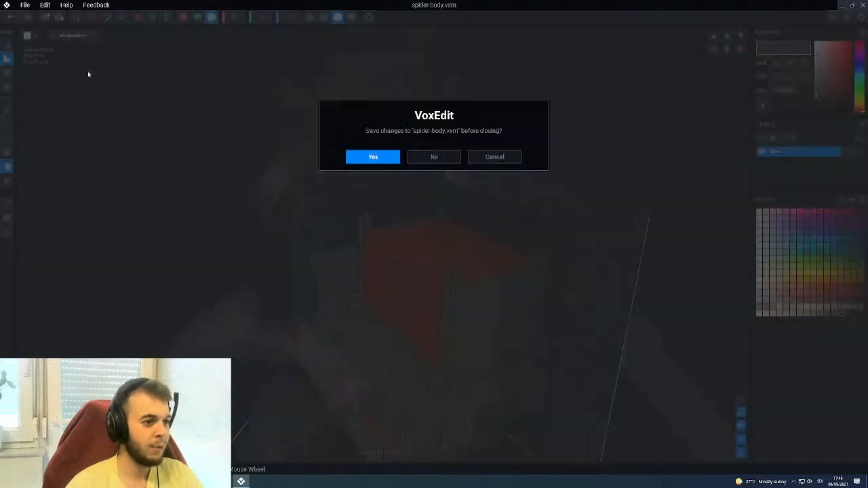
{"action": "left_click", "coordinate": [373, 157]}
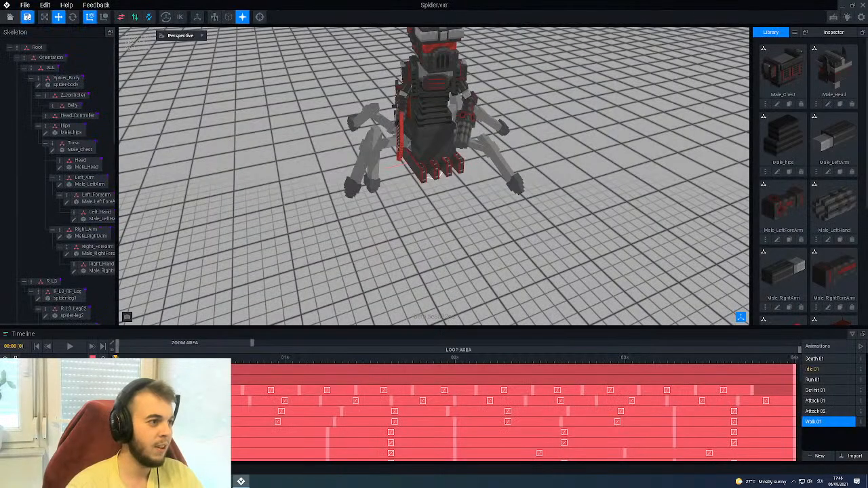
{"action": "right_click_drag", "start_coordinate": [223, 98], "coordinate": [214, 92]}
{"action": "middle_click_drag", "start_coordinate": [215, 93], "coordinate": [273, 131]}
{"action": "right_click_drag", "start_coordinate": [273, 132], "coordinate": [270, 132]}
{"action": "scroll", "coordinate": [338, 157], "scroll_direction": "up", "scroll_amount": 3}
{"action": "left_click", "coordinate": [371, 173]}
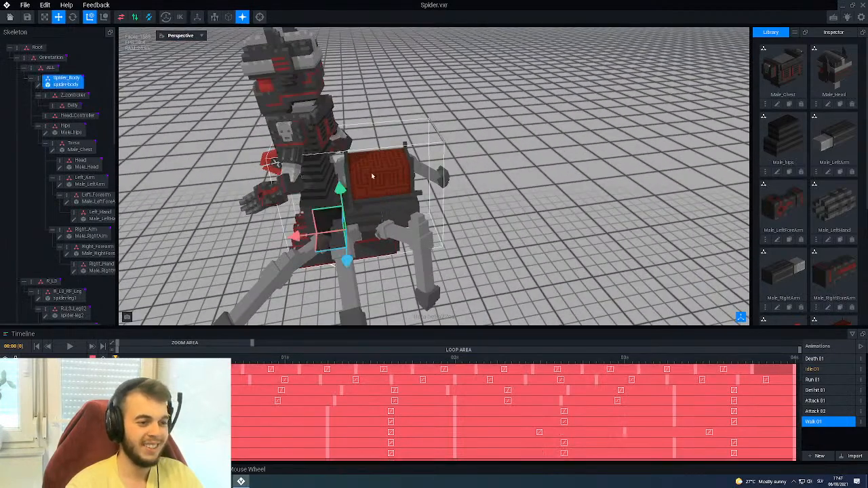
Reopen the spider-body model for editing and display its voxels with edge outlines.
{"action": "double_click", "coordinate": [38, 86]}
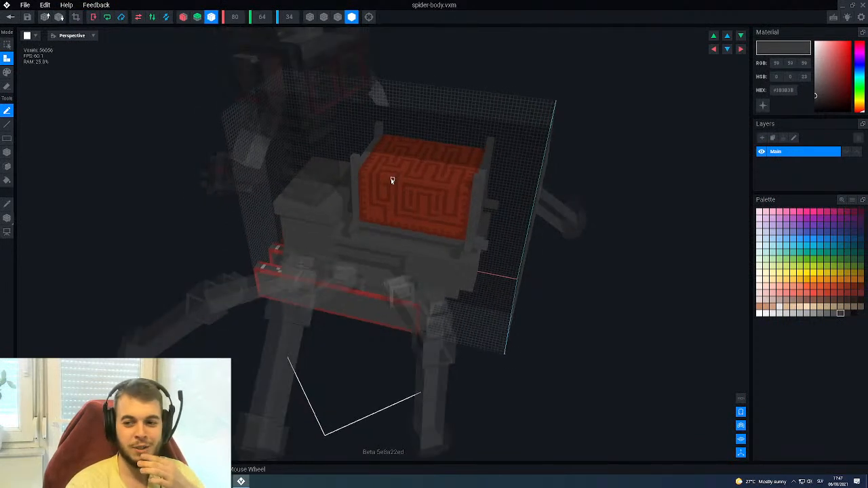
{"action": "scroll", "coordinate": [391, 180], "scroll_direction": "up", "scroll_amount": 2}
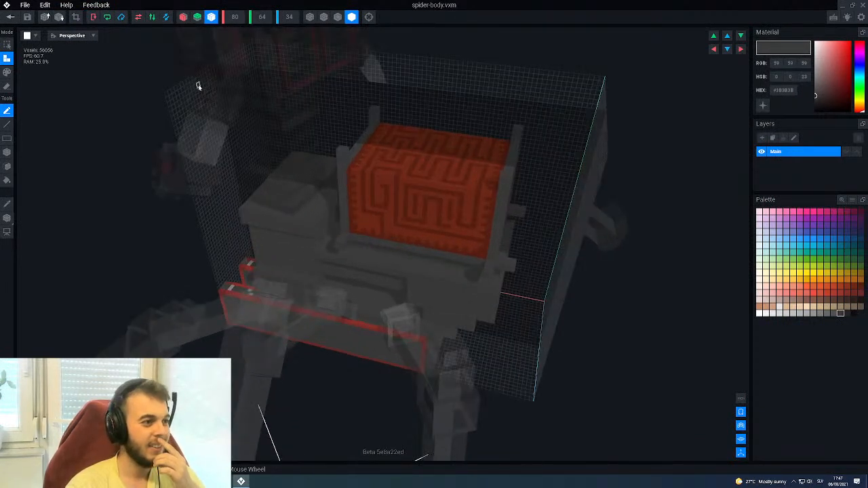
{"action": "left_click", "coordinate": [339, 19]}
Span the four corner posts with a flat grey roof slab and thicken it by extruding its top face.
{"action": "right_click_drag", "start_coordinate": [450, 208], "coordinate": [445, 212]}
{"action": "scroll", "coordinate": [438, 231], "scroll_direction": "up", "scroll_amount": 2}
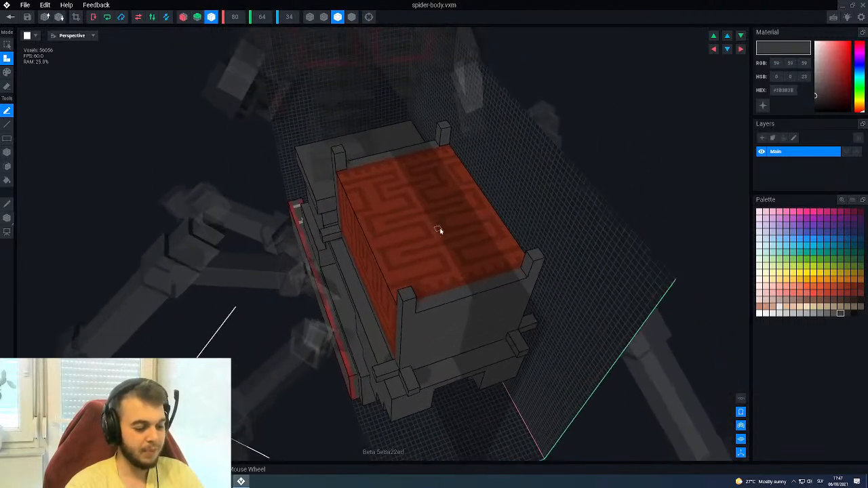
{"action": "left_click_drag", "start_coordinate": [334, 150], "coordinate": [534, 259]}
{"action": "scroll", "coordinate": [535, 256], "scroll_direction": "up", "scroll_amount": 1}
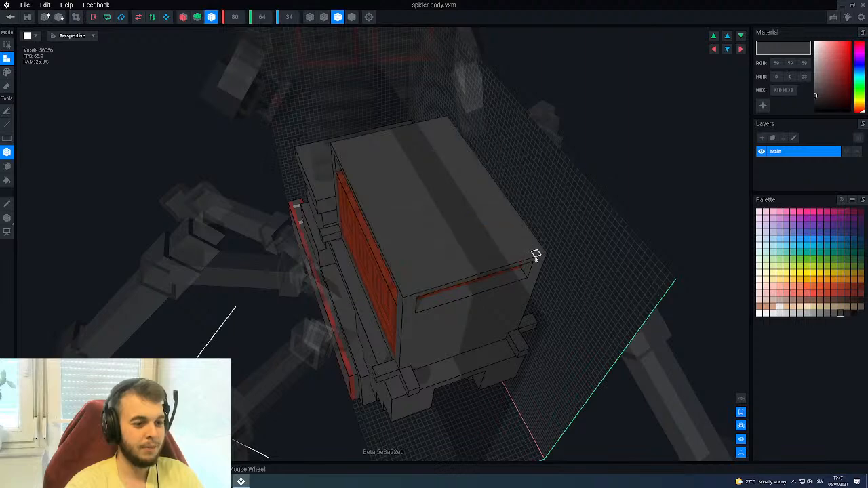
{"action": "left_click", "coordinate": [391, 181]}
{"action": "right_click_drag", "start_coordinate": [378, 209], "coordinate": [377, 211]}
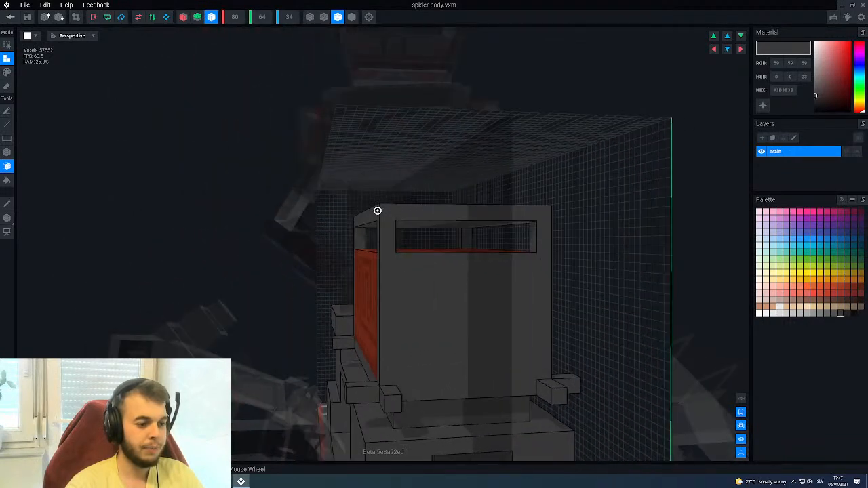
Connect the two stubs below the red front face with a long grey side rail.
{"action": "scroll", "coordinate": [260, 398], "scroll_direction": "down", "scroll_amount": 3}
{"action": "right_click_drag", "start_coordinate": [252, 313], "coordinate": [377, 210]}
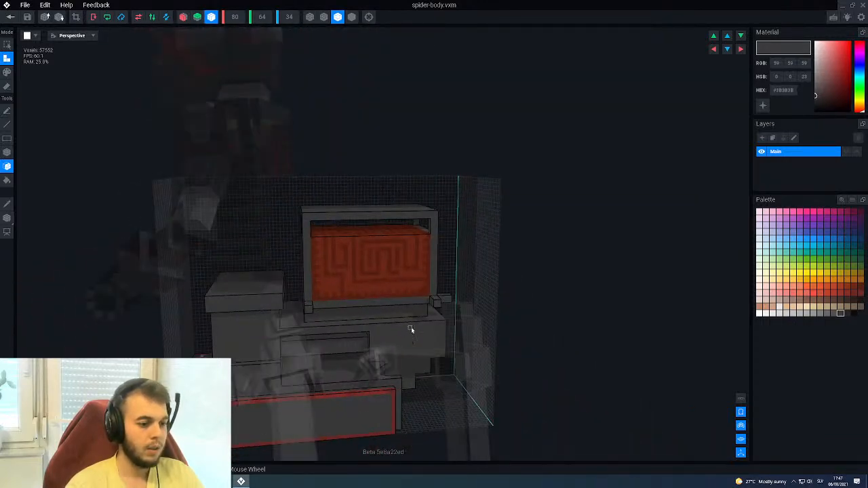
{"action": "scroll", "coordinate": [410, 332], "scroll_direction": "up", "scroll_amount": 5}
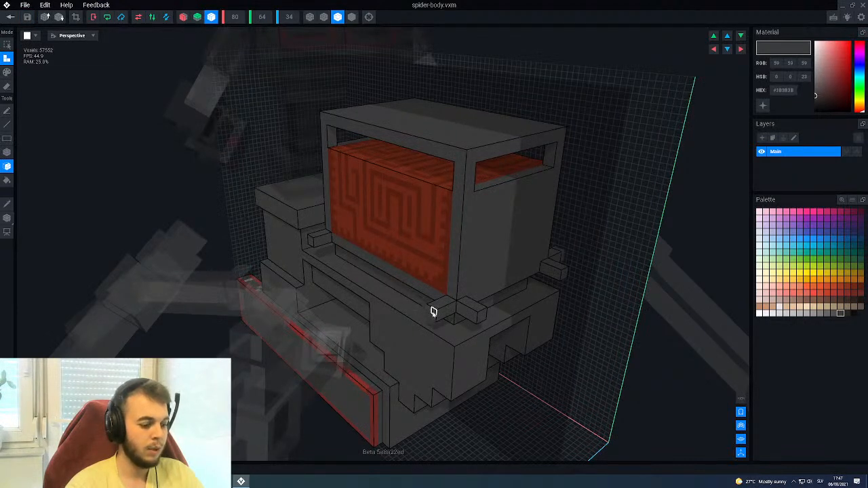
{"action": "left_click_drag", "start_coordinate": [385, 289], "coordinate": [309, 242]}
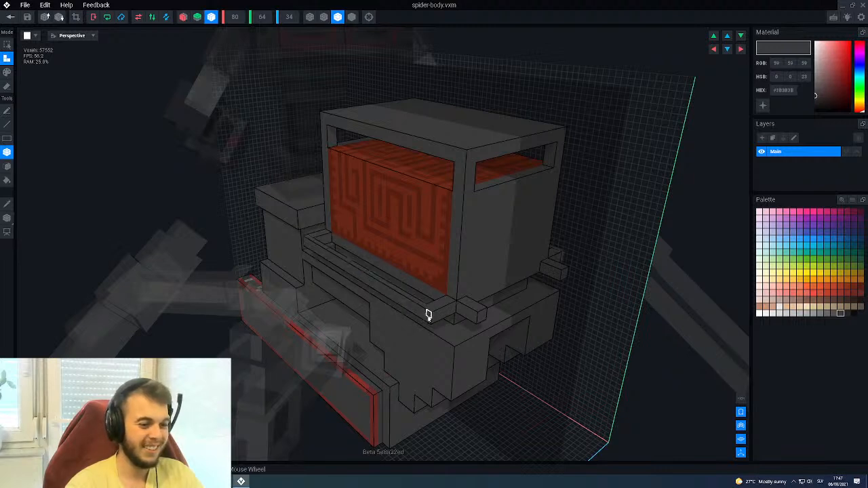
{"action": "left_click_drag", "start_coordinate": [427, 320], "coordinate": [305, 240]}
{"action": "right_click_drag", "start_coordinate": [447, 296], "coordinate": [421, 299]}
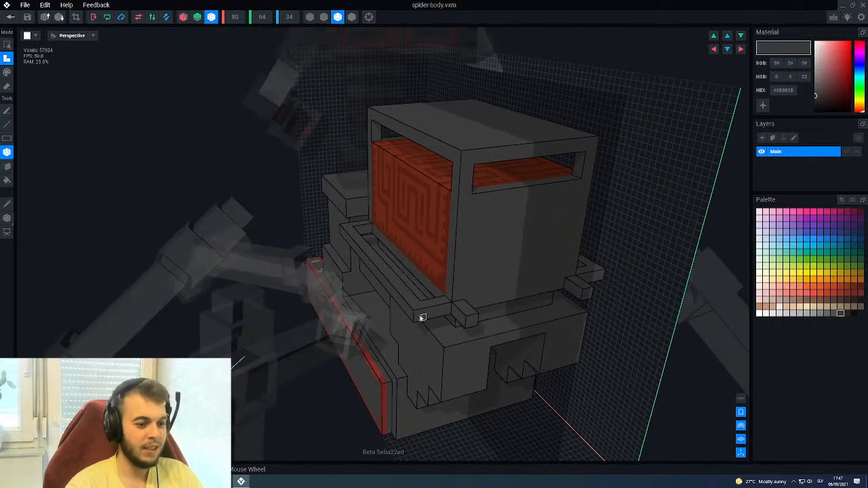
Connect the two stubs on the plain grey end face with a grey rail across the block's width.
{"action": "right_click_drag", "start_coordinate": [438, 330], "coordinate": [445, 329]}
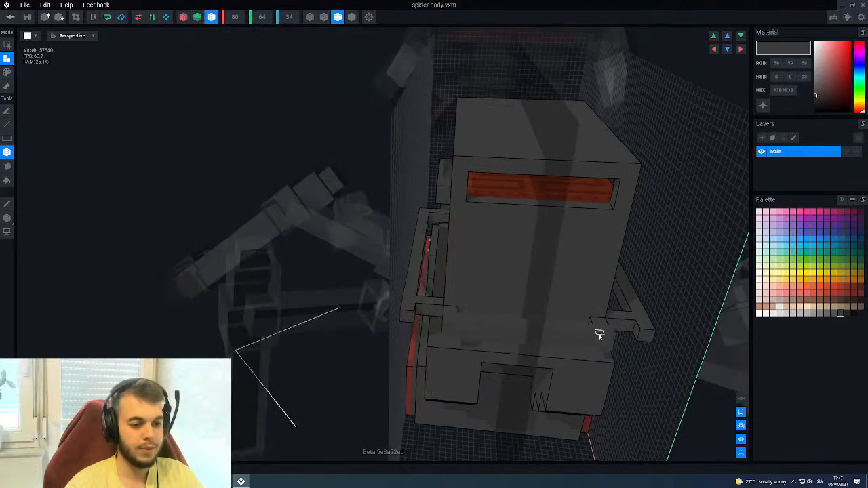
{"action": "left_click_drag", "start_coordinate": [604, 338], "coordinate": [446, 336]}
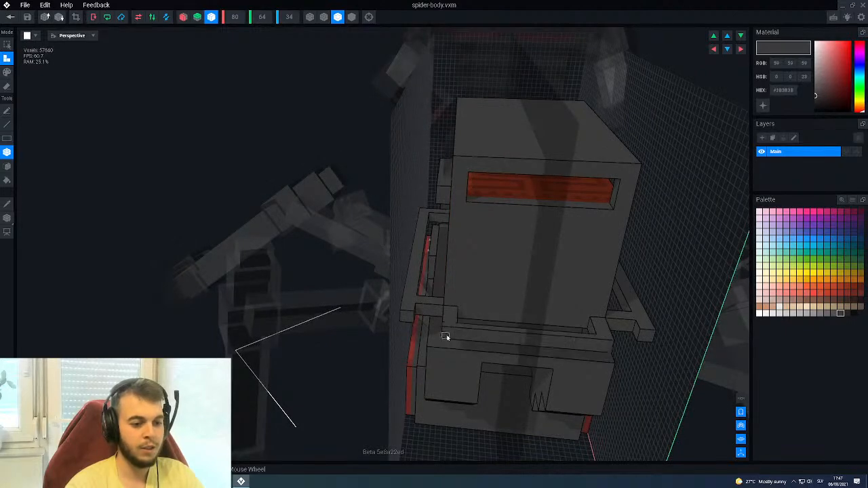
{"action": "left_click", "coordinate": [522, 336]}
{"action": "right_click_drag", "start_coordinate": [470, 337], "coordinate": [438, 331]}
{"action": "scroll", "coordinate": [477, 344], "scroll_direction": "up", "scroll_amount": 3}
{"action": "scroll", "coordinate": [476, 342], "scroll_direction": "down", "scroll_amount": 2}
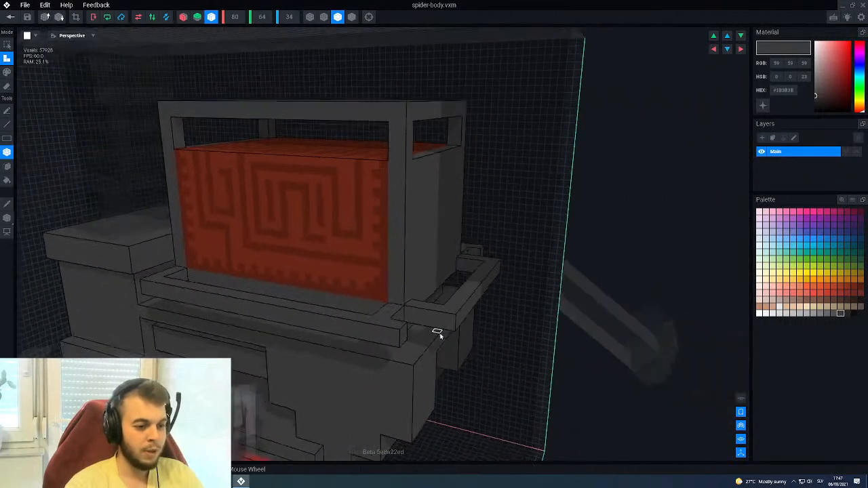
Lengthen the grey rail on the block's end face outward toward the side rail at the corner.
{"action": "scroll", "coordinate": [438, 333], "scroll_direction": "up", "scroll_amount": 3}
{"action": "right_click_drag", "start_coordinate": [378, 334], "coordinate": [440, 319]}
{"action": "left_click_drag", "start_coordinate": [466, 312], "coordinate": [444, 330]}
{"action": "scroll", "coordinate": [445, 330], "scroll_direction": "up", "scroll_amount": 10}
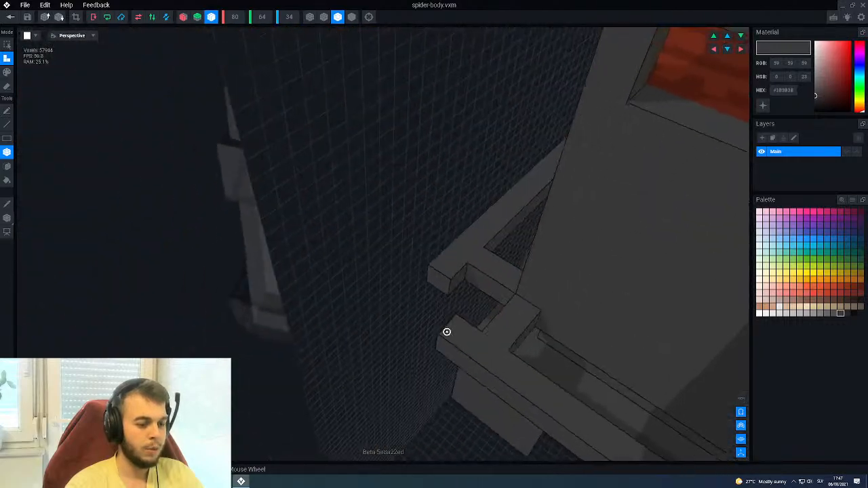
{"action": "right_click_drag", "start_coordinate": [447, 332], "coordinate": [447, 334]}
{"action": "middle_click_drag", "start_coordinate": [444, 338], "coordinate": [467, 357]}
{"action": "right_click_drag", "start_coordinate": [467, 357], "coordinate": [409, 320]}
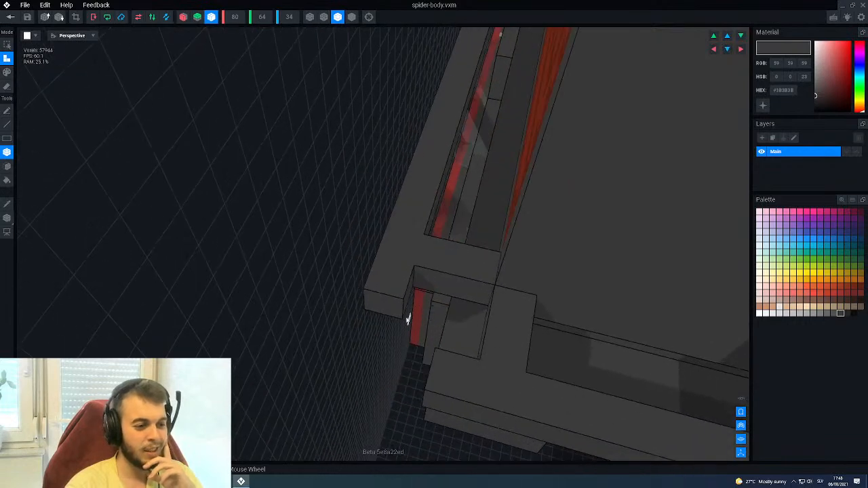
{"action": "right_click_drag", "start_coordinate": [372, 297], "coordinate": [426, 298]}
{"action": "scroll", "coordinate": [403, 291], "scroll_direction": "up", "scroll_amount": 5}
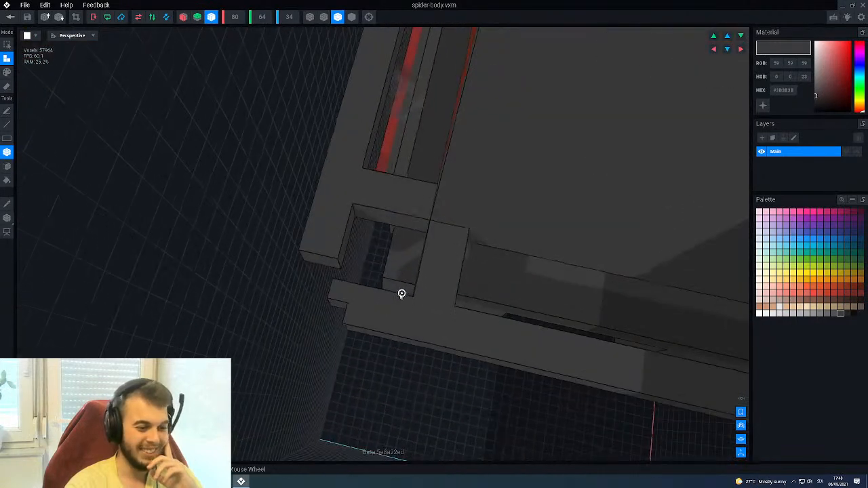
Fill the remaining corner gap with grey voxels to join the side rail and the end rail.
{"action": "right_click_drag", "start_coordinate": [332, 264], "coordinate": [387, 271]}
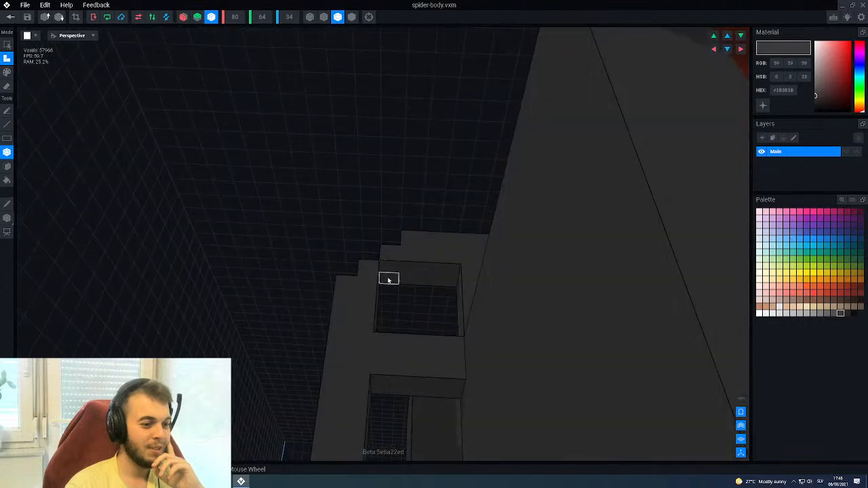
{"action": "scroll", "coordinate": [397, 279], "scroll_direction": "down", "scroll_amount": 3}
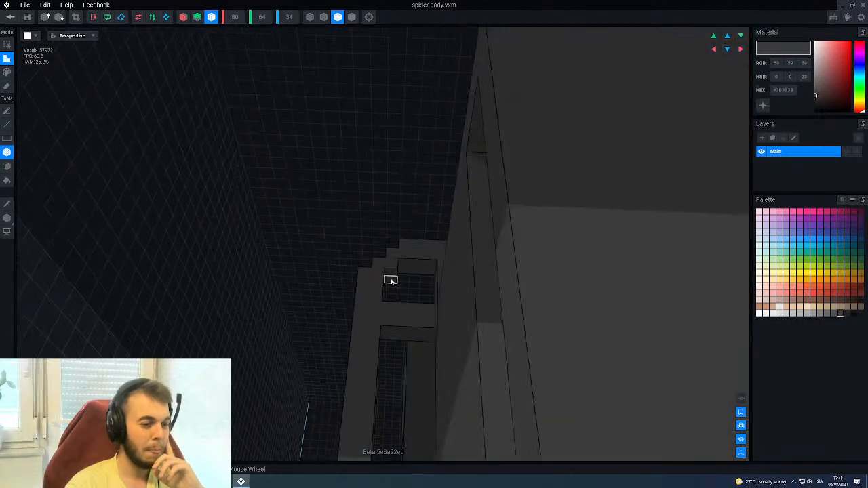
{"action": "scroll", "coordinate": [390, 280], "scroll_direction": "down", "scroll_amount": 5}
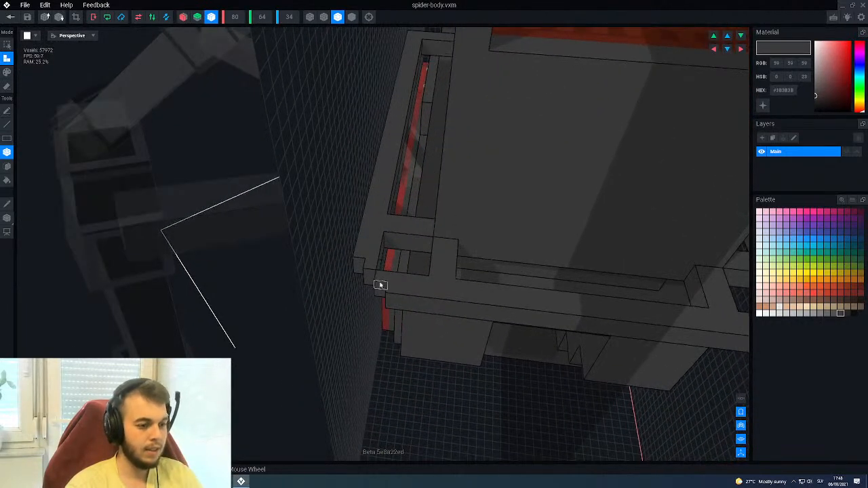
{"action": "scroll", "coordinate": [373, 293], "scroll_direction": "up", "scroll_amount": 5}
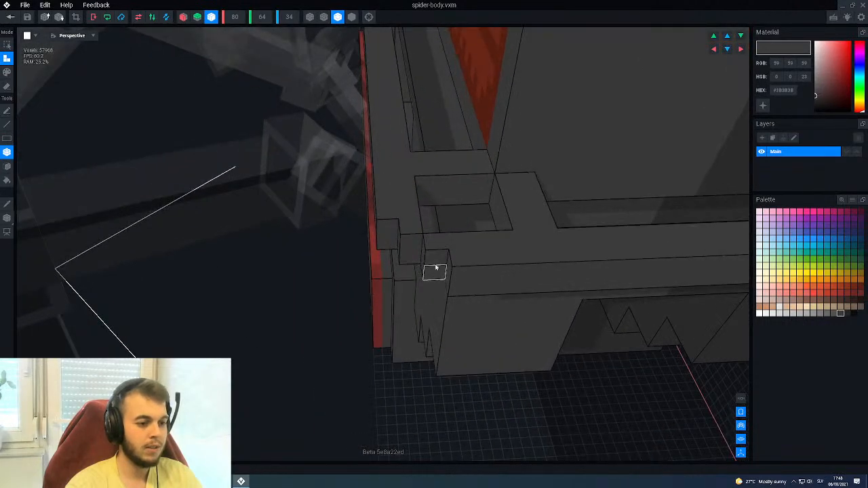
{"action": "left_click", "coordinate": [394, 253]}
{"action": "scroll", "coordinate": [393, 251], "scroll_direction": "down", "scroll_amount": 8}
{"action": "right_click_drag", "start_coordinate": [429, 253], "coordinate": [384, 263]}
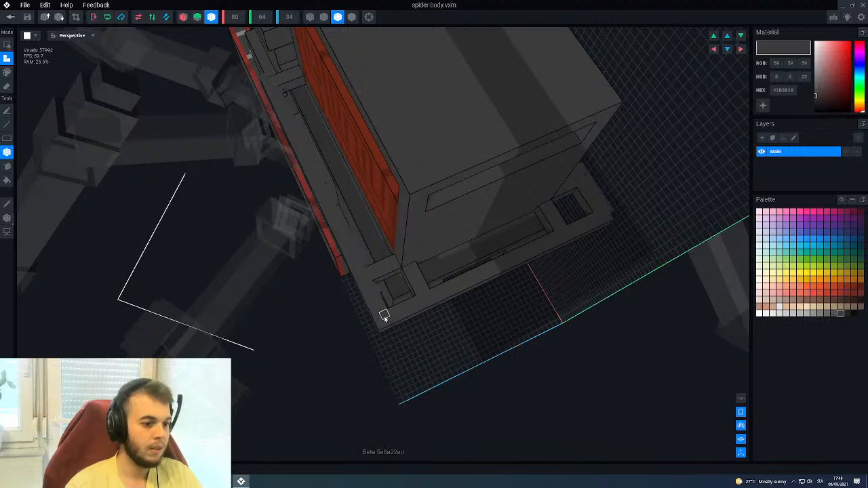
Add a thin grey rim along the outer edge of the rails and extrude it upward into tall side and end walls.
{"action": "left_click_drag", "start_coordinate": [387, 322], "coordinate": [387, 321]}
{"action": "left_click", "coordinate": [494, 271]}
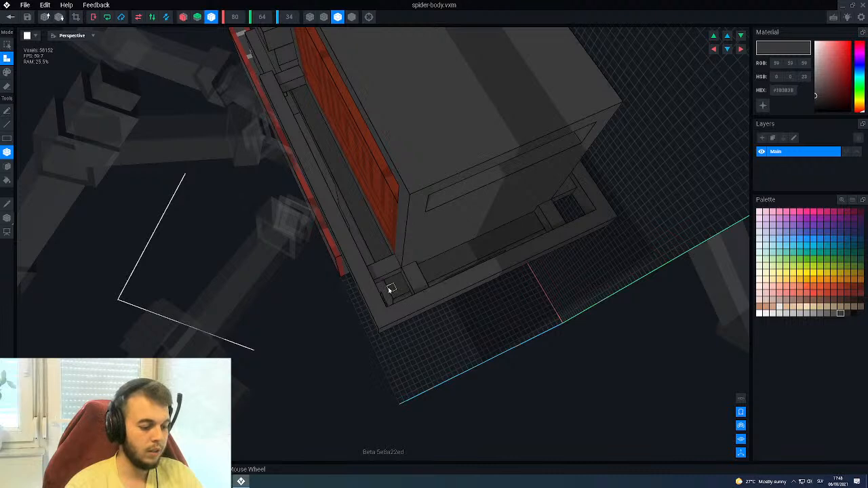
{"action": "left_click_drag", "start_coordinate": [360, 280], "coordinate": [376, 251]}
{"action": "right_click_drag", "start_coordinate": [376, 251], "coordinate": [360, 153]}
{"action": "middle_click_drag", "start_coordinate": [360, 153], "coordinate": [359, 201]}
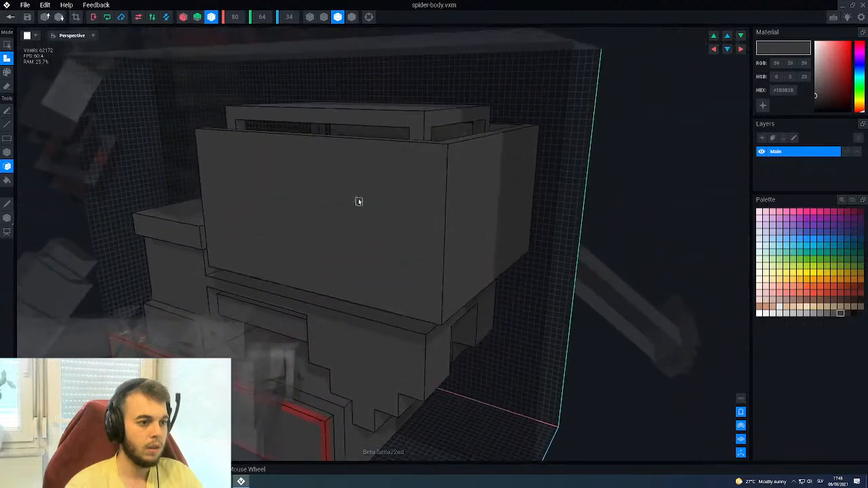
Extrude the edges of the grey roof slab outward to reach the surrounding walls.
{"action": "right_click_drag", "start_coordinate": [359, 202], "coordinate": [421, 207]}
{"action": "middle_click_drag", "start_coordinate": [334, 159], "coordinate": [351, 208]}
{"action": "right_click_drag", "start_coordinate": [277, 205], "coordinate": [269, 208]}
{"action": "scroll", "coordinate": [268, 207], "scroll_direction": "up", "scroll_amount": 2}
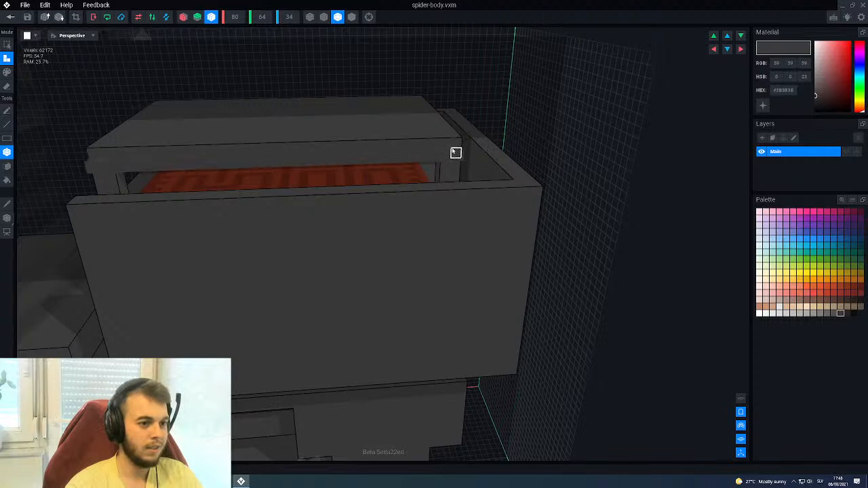
{"action": "right_click_drag", "start_coordinate": [456, 146], "coordinate": [461, 156]}
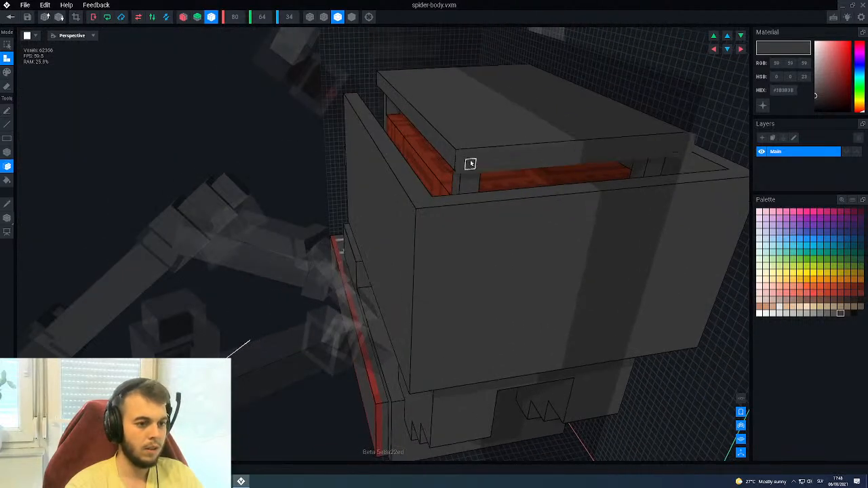
{"action": "right_click_drag", "start_coordinate": [504, 172], "coordinate": [454, 168]}
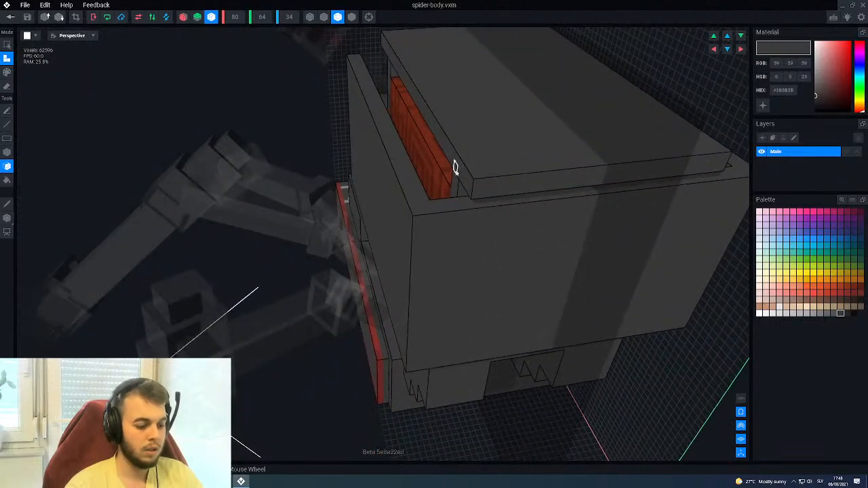
{"action": "right_click_drag", "start_coordinate": [446, 191], "coordinate": [330, 222]}
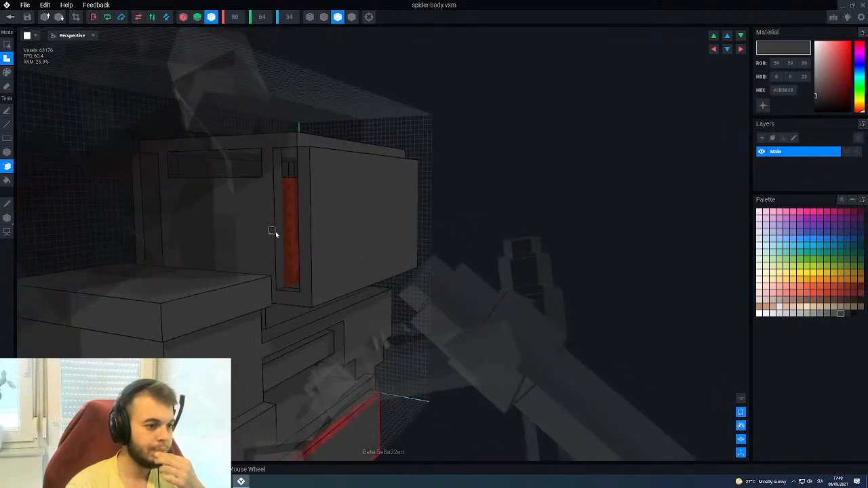
Return to the Spider rig and examine the walled body on the assembled character from several sides.
{"action": "scroll", "coordinate": [275, 257], "scroll_direction": "up", "scroll_amount": 2}
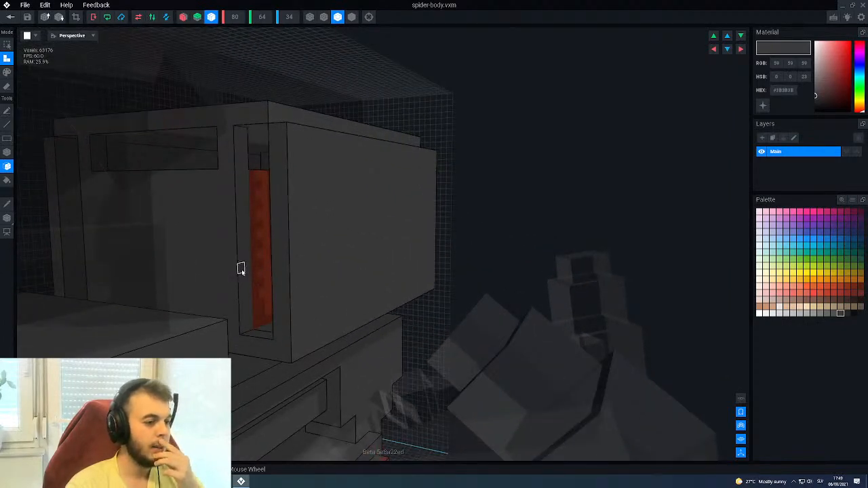
{"action": "right_click_drag", "start_coordinate": [322, 271], "coordinate": [321, 271]}
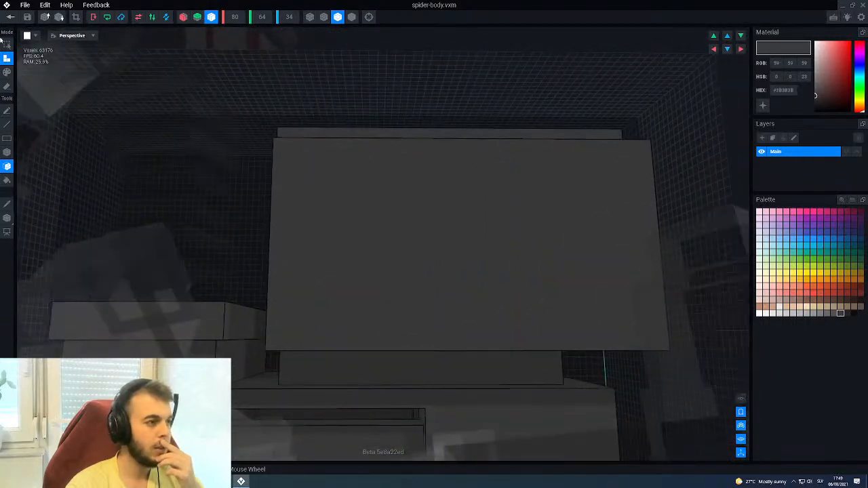
{"action": "left_click", "coordinate": [11, 17]}
{"action": "left_click", "coordinate": [375, 157]}
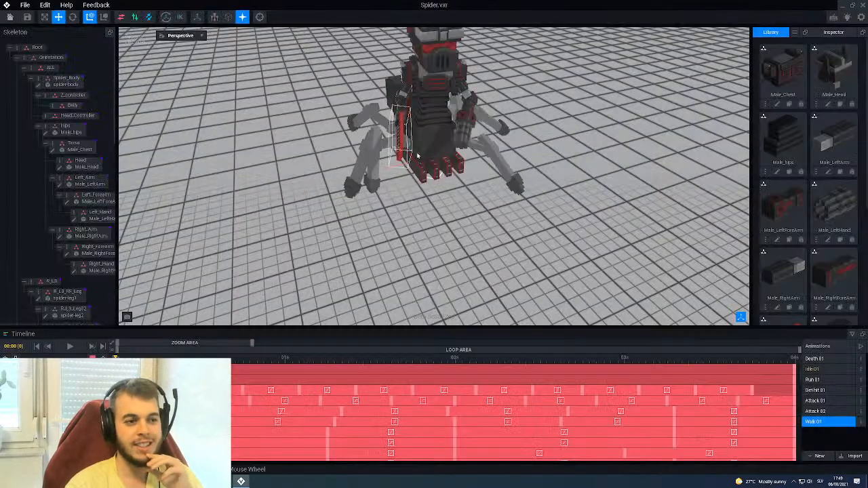
{"action": "right_click_drag", "start_coordinate": [430, 105], "coordinate": [430, 106]}
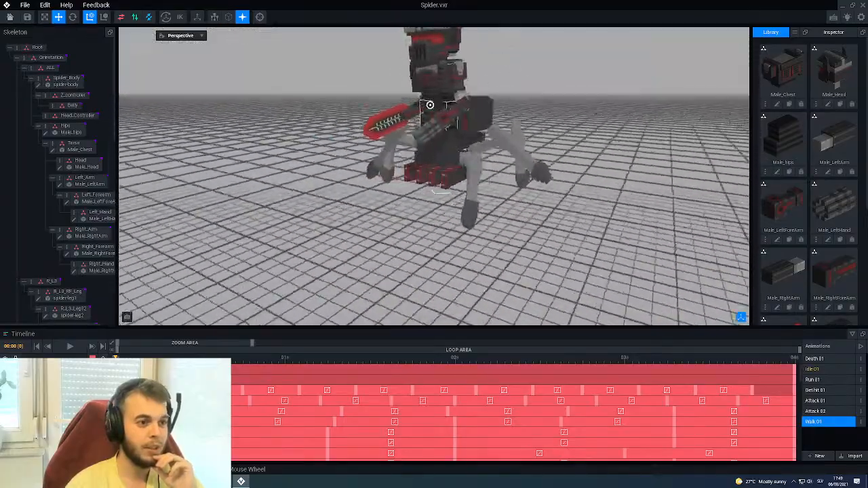
{"action": "scroll", "coordinate": [471, 123], "scroll_direction": "up", "scroll_amount": 5}
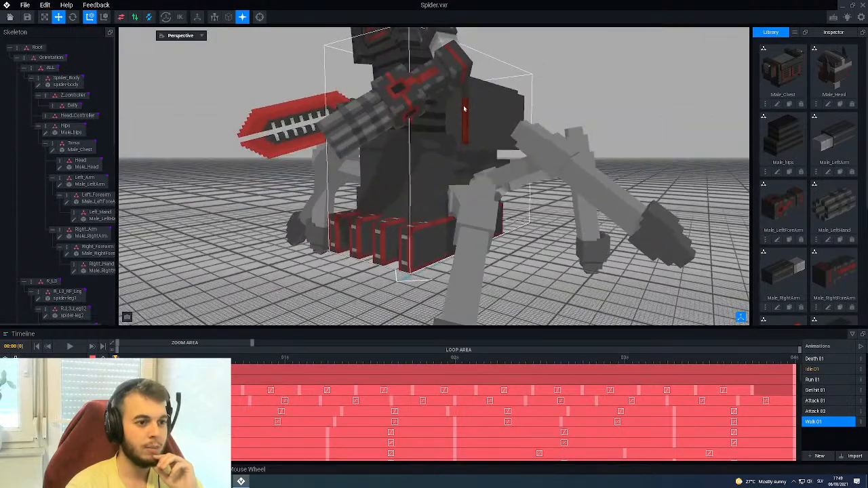
{"action": "right_click_drag", "start_coordinate": [459, 125], "coordinate": [461, 125]}
{"action": "scroll", "coordinate": [461, 127], "scroll_direction": "down", "scroll_amount": 5}
{"action": "left_click", "coordinate": [461, 124]}
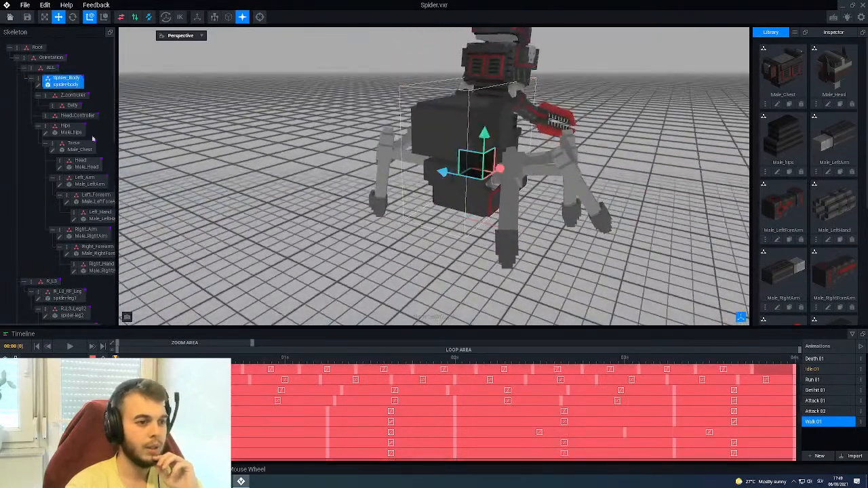
Reopen the spider-body model for editing and display its voxels with edge outlines.
{"action": "left_click", "coordinate": [39, 86]}
{"action": "right_click_drag", "start_coordinate": [411, 227], "coordinate": [407, 199]}
{"action": "left_click", "coordinate": [338, 18]}
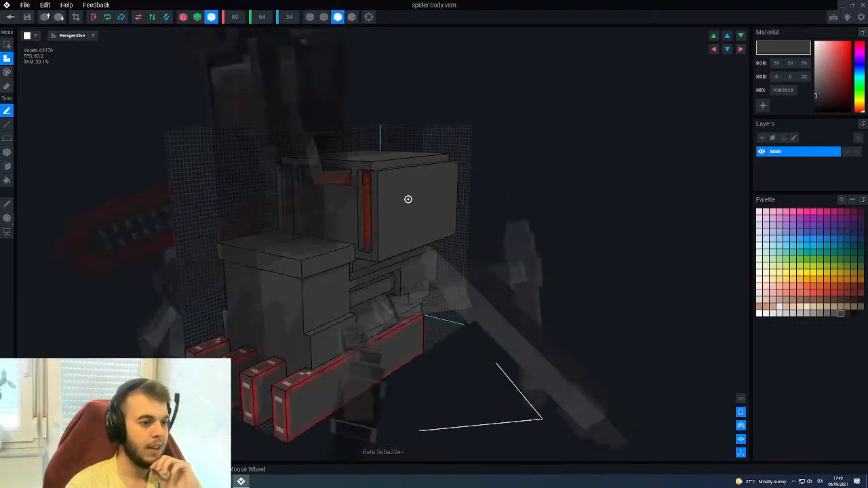
{"action": "scroll", "coordinate": [407, 199], "scroll_direction": "up", "scroll_amount": 3}
{"action": "scroll", "coordinate": [330, 257], "scroll_direction": "up", "scroll_amount": 2}
{"action": "right_click_drag", "start_coordinate": [316, 250], "coordinate": [327, 277]}
{"action": "scroll", "coordinate": [332, 325], "scroll_direction": "up", "scroll_amount": 2}
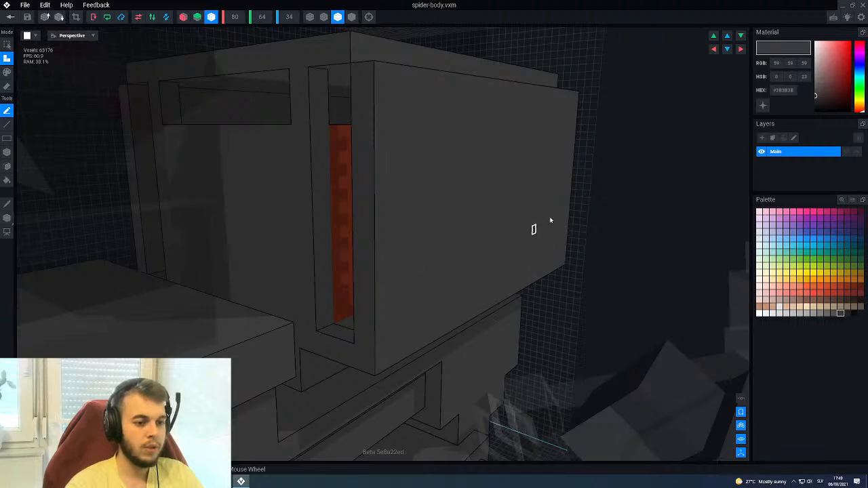
{"action": "scroll", "coordinate": [535, 216], "scroll_direction": "down", "scroll_amount": 3}
{"action": "right_click_drag", "start_coordinate": [417, 168], "coordinate": [411, 163]}
{"action": "middle_click_drag", "start_coordinate": [375, 133], "coordinate": [375, 161]}
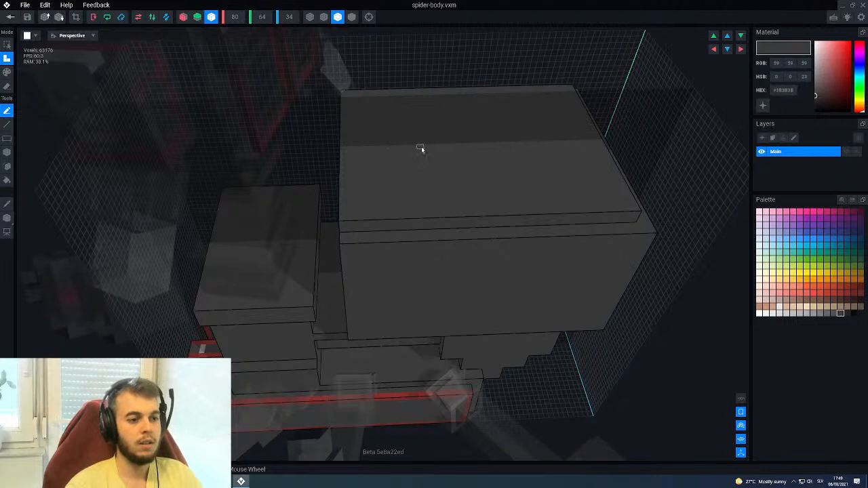
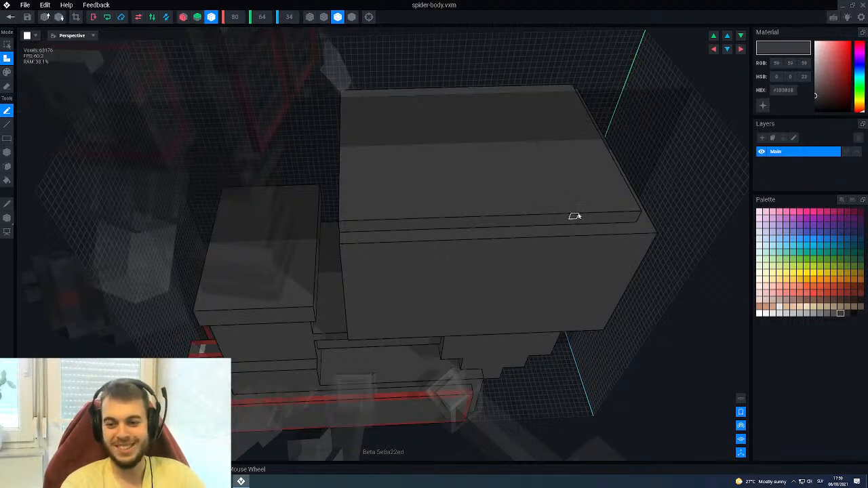
Bridge the narrow opening between the block's corner post and the side wall with a short grey crossbar below mid-height.
{"action": "right_click_drag", "start_coordinate": [469, 215], "coordinate": [465, 210]}
{"action": "scroll", "coordinate": [354, 294], "scroll_direction": "up", "scroll_amount": 3}
{"action": "right_click_drag", "start_coordinate": [354, 294], "coordinate": [352, 278]}
{"action": "middle_click_drag", "start_coordinate": [340, 412], "coordinate": [381, 352]}
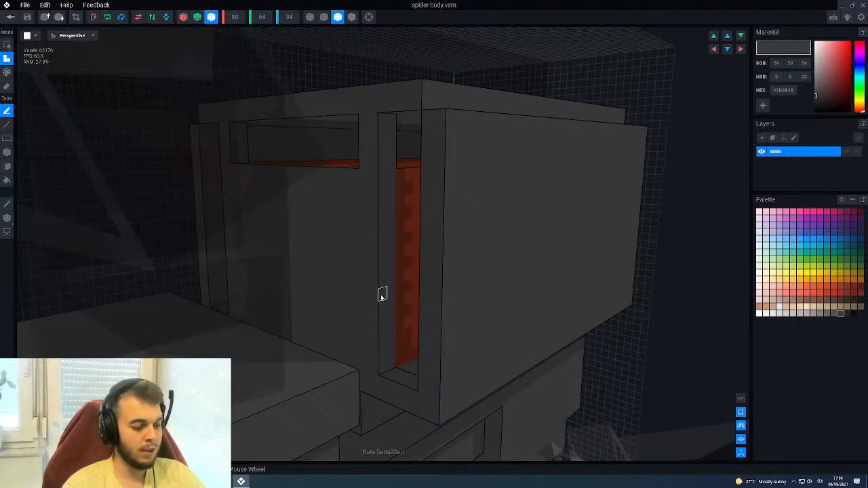
{"action": "key", "text": "b"}
{"action": "scroll", "coordinate": [382, 298], "scroll_direction": "up", "scroll_amount": 1}
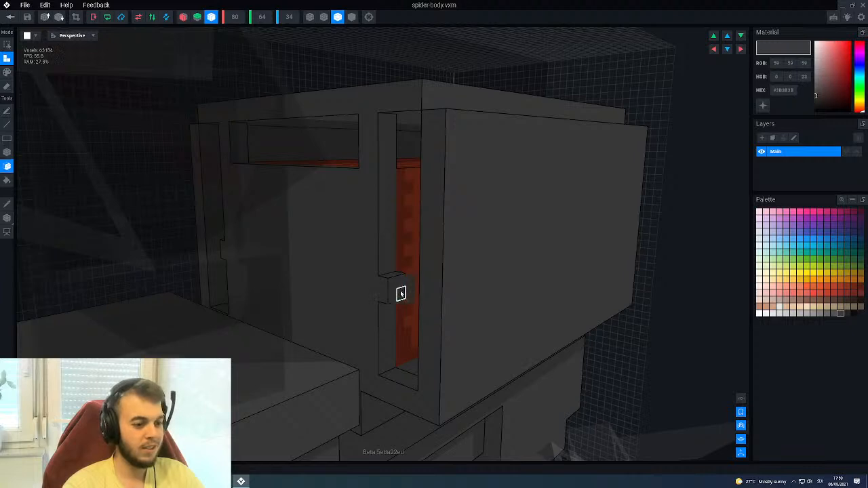
{"action": "left_click", "coordinate": [402, 287]}
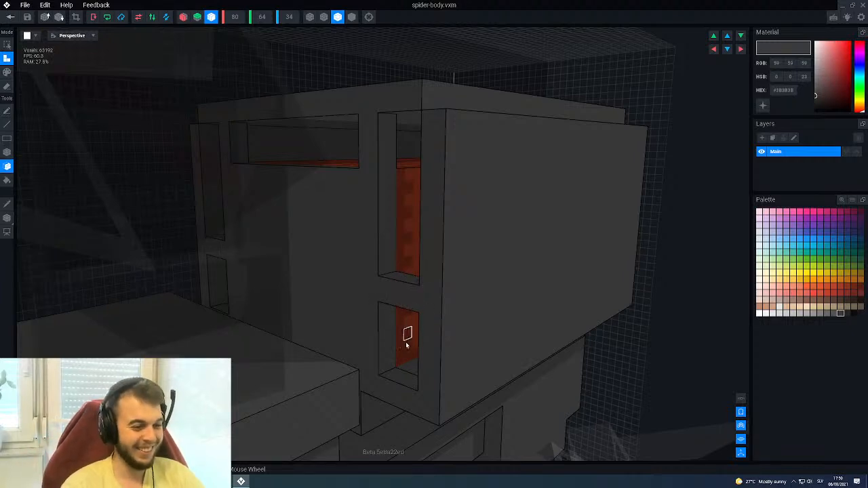
Erase the side wall's lower part beneath the crossbar, along with the leftover rail stub near its far corner.
{"action": "key", "text": "p"}
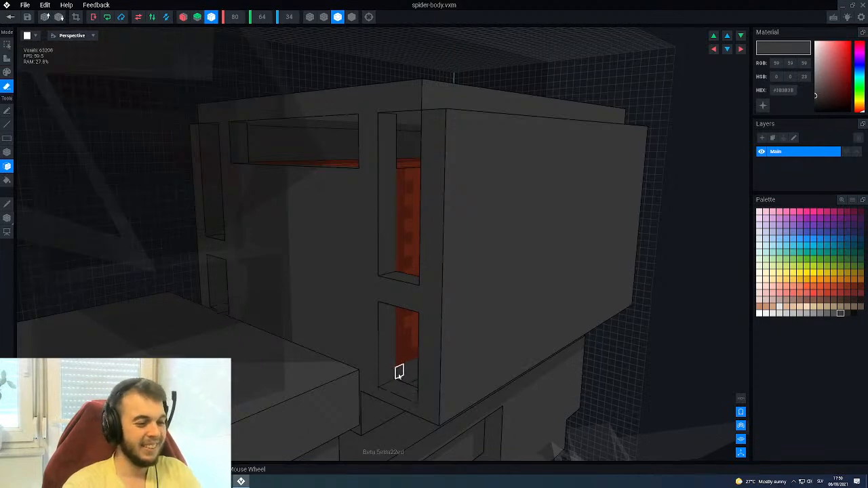
{"action": "right_click_drag", "start_coordinate": [408, 414], "coordinate": [458, 388]}
{"action": "middle_click_drag", "start_coordinate": [460, 389], "coordinate": [244, 370]}
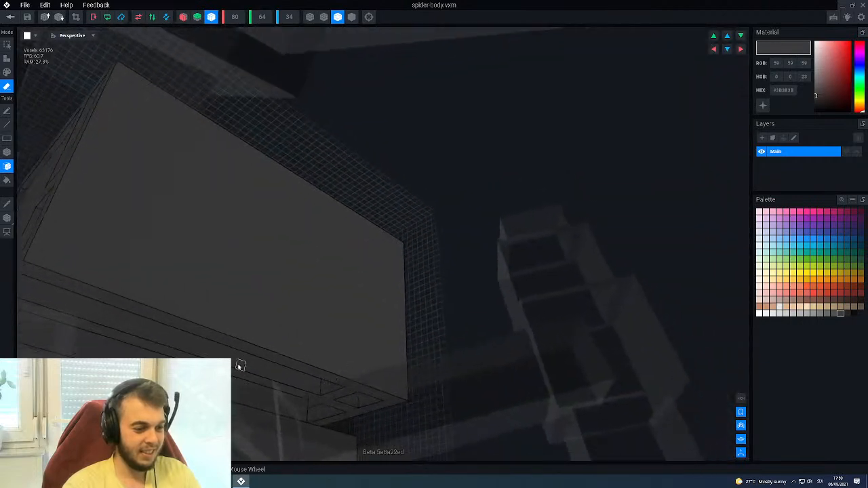
{"action": "scroll", "coordinate": [243, 351], "scroll_direction": "up", "scroll_amount": 10}
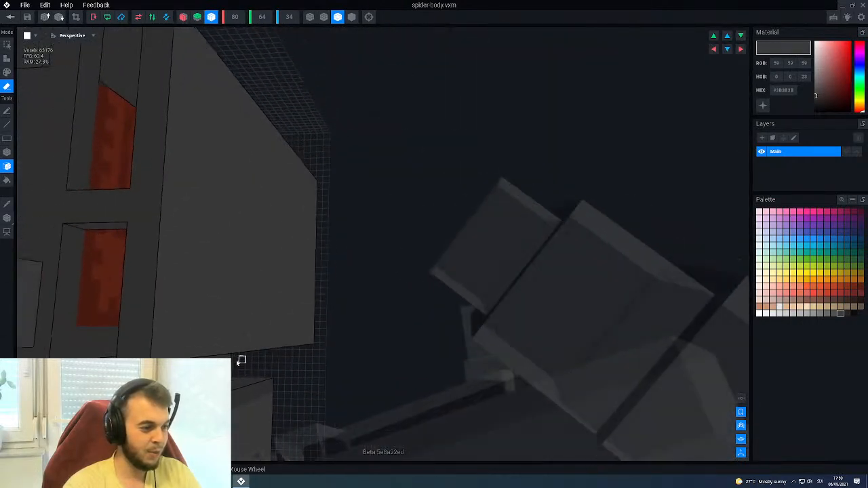
{"action": "right_click_drag", "start_coordinate": [234, 366], "coordinate": [245, 368]}
{"action": "key", "text": "b"}
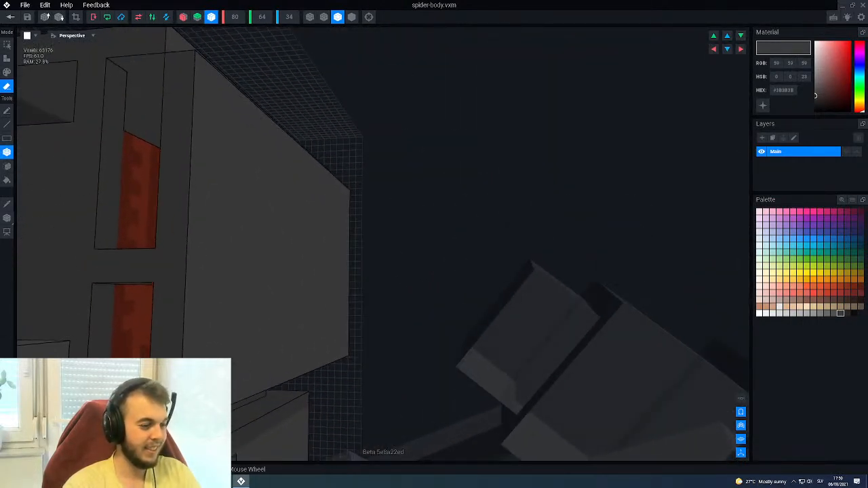
{"action": "left_click_drag", "start_coordinate": [156, 415], "coordinate": [339, 296]}
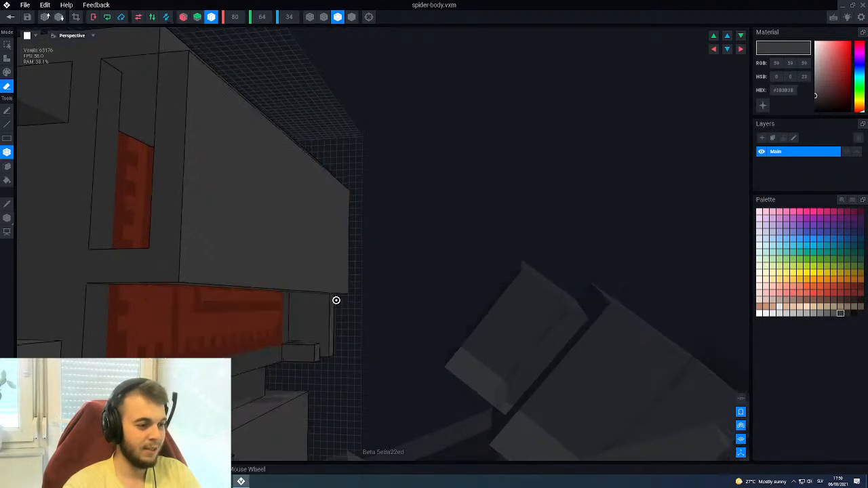
{"action": "scroll", "coordinate": [290, 319], "scroll_direction": "up", "scroll_amount": 5}
{"action": "scroll", "coordinate": [289, 319], "scroll_direction": "up", "scroll_amount": 4}
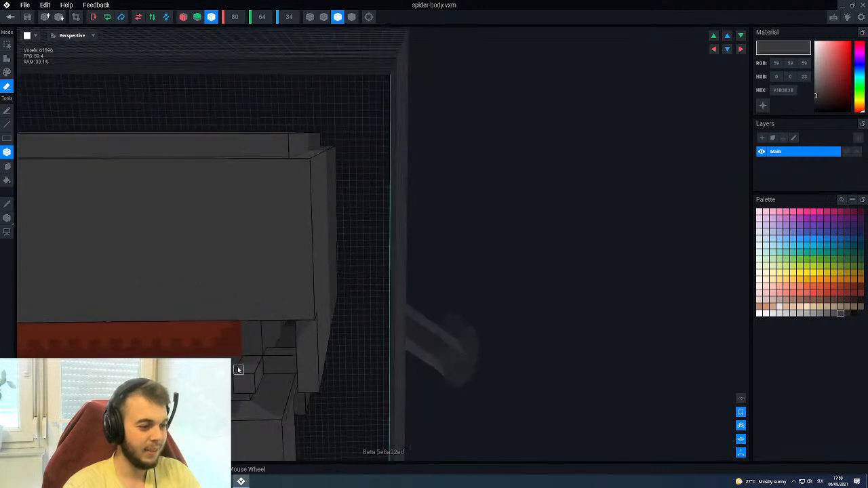
{"action": "left_click_drag", "start_coordinate": [256, 364], "coordinate": [258, 361]}
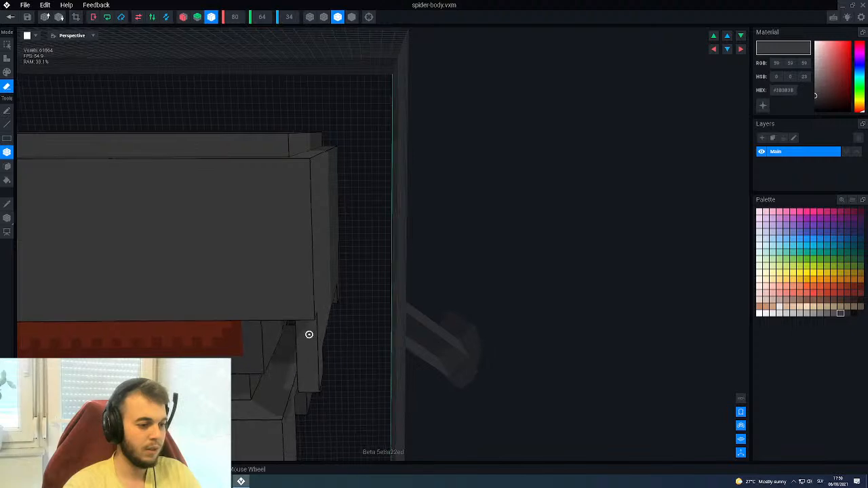
Erase the lower part of the adjoining end wall below the shortened side wall's bottom edge.
{"action": "scroll", "coordinate": [312, 343], "scroll_direction": "down", "scroll_amount": 4}
{"action": "right_click_drag", "start_coordinate": [317, 386], "coordinate": [366, 332]}
{"action": "left_click_drag", "start_coordinate": [366, 332], "coordinate": [442, 272]}
{"action": "scroll", "coordinate": [413, 306], "scroll_direction": "down", "scroll_amount": 3}
{"action": "mouse_move", "coordinate": [359, 301]}
{"action": "right_mouse_down"}
{"action": "mouse_move", "coordinate": [310, 333]}
{"action": "mouse_move", "coordinate": [334, 338]}
{"action": "right_mouse_up"}
{"action": "mouse_move", "coordinate": [416, 319]}
{"action": "right_mouse_down"}
{"action": "mouse_move", "coordinate": [434, 316]}
{"action": "mouse_move", "coordinate": [350, 343]}
{"action": "mouse_move", "coordinate": [436, 333]}
{"action": "mouse_move", "coordinate": [212, 330]}
{"action": "mouse_move", "coordinate": [280, 333]}
{"action": "right_mouse_up"}
Extend the grey faces of the corner piece beneath the end wall's lower edge and erase its surplus voxels.
{"action": "key", "text": "a"}
{"action": "key", "text": "f"}
{"action": "left_click", "coordinate": [290, 312]}
{"action": "left_click", "coordinate": [276, 310]}
{"action": "mouse_move", "coordinate": [276, 310]}
{"action": "right_mouse_down"}
{"action": "mouse_move", "coordinate": [326, 297]}
{"action": "mouse_move", "coordinate": [313, 311]}
{"action": "mouse_move", "coordinate": [318, 291]}
{"action": "mouse_move", "coordinate": [330, 301]}
{"action": "right_mouse_up"}
{"action": "key", "text": "e"}
{"action": "left_click", "coordinate": [337, 269]}
{"action": "left_click", "coordinate": [330, 276]}
Add a few grey voxels to the small connector beneath the roof rail near the block's corner.
{"action": "key", "text": "a"}
{"action": "key", "text": "b"}
{"action": "scroll", "coordinate": [313, 312], "scroll_direction": "up", "scroll_amount": 2}
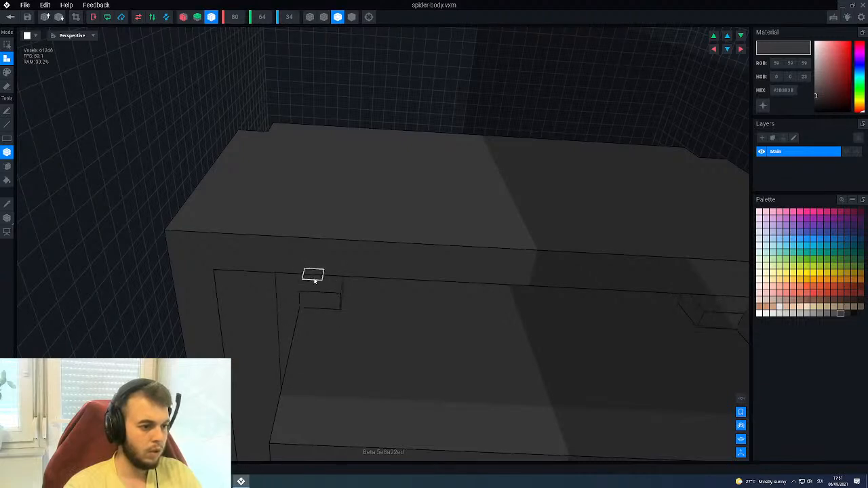
{"action": "scroll", "coordinate": [316, 288], "scroll_direction": "up", "scroll_amount": 6}
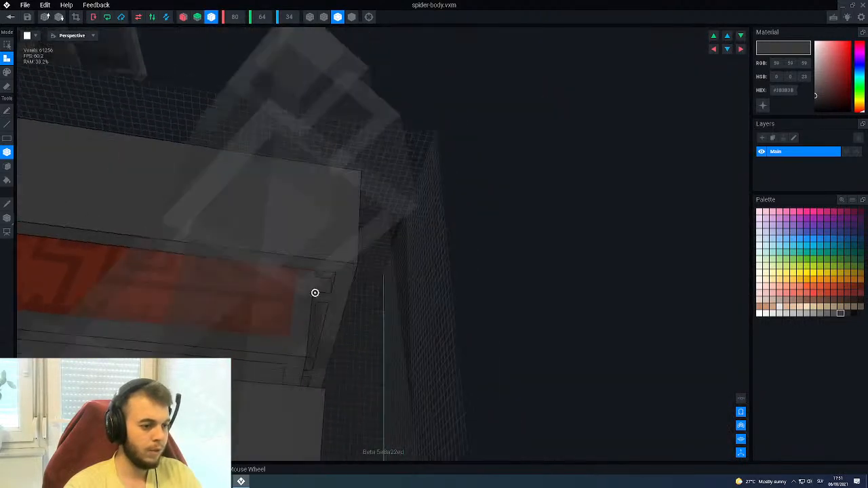
{"action": "scroll", "coordinate": [316, 293], "scroll_direction": "down", "scroll_amount": 5}
{"action": "right_click_drag", "start_coordinate": [316, 293], "coordinate": [445, 297]}
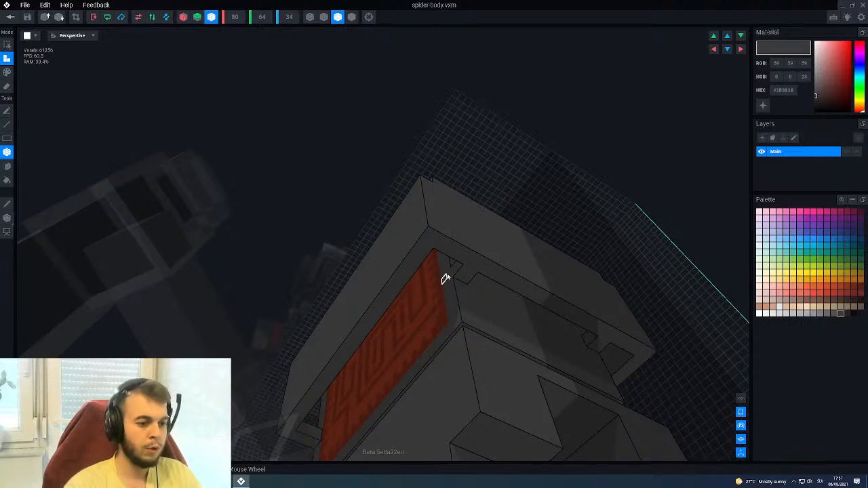
{"action": "right_click_drag", "start_coordinate": [454, 275], "coordinate": [347, 286]}
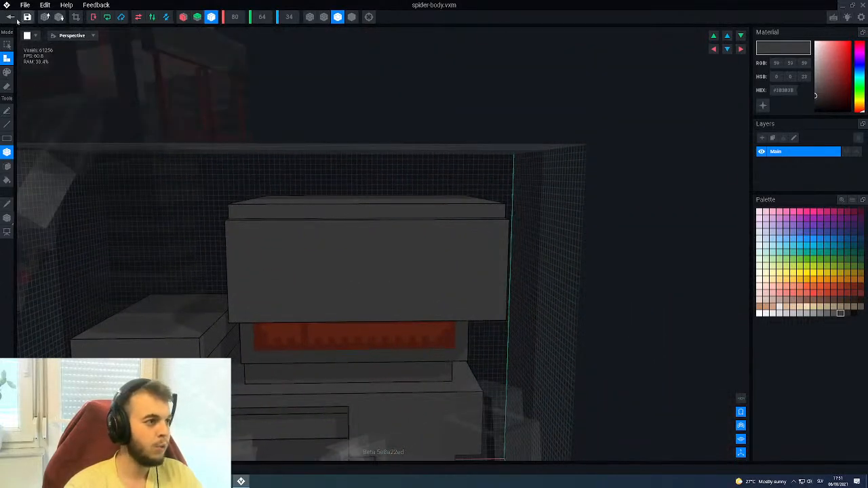
Make both red shades of the block's maze pattern emissive.
{"action": "scroll", "coordinate": [375, 333], "scroll_direction": "up", "scroll_amount": 3}
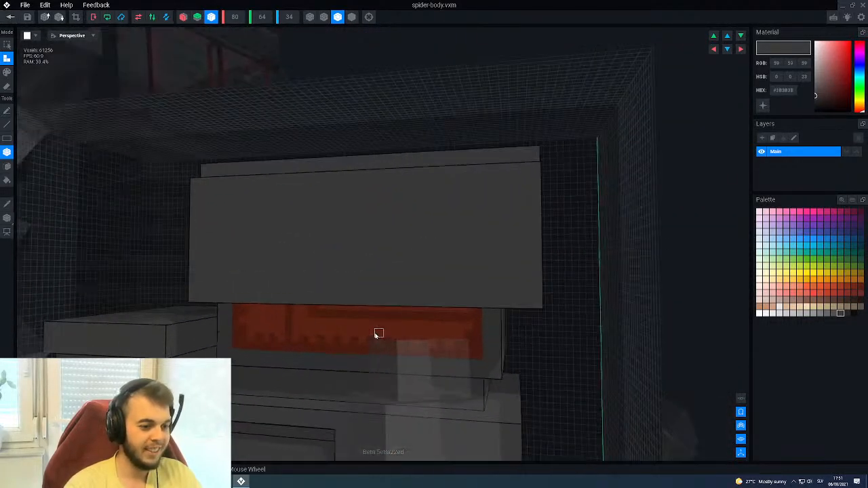
{"action": "left_click", "coordinate": [377, 333], "text": "alt"}
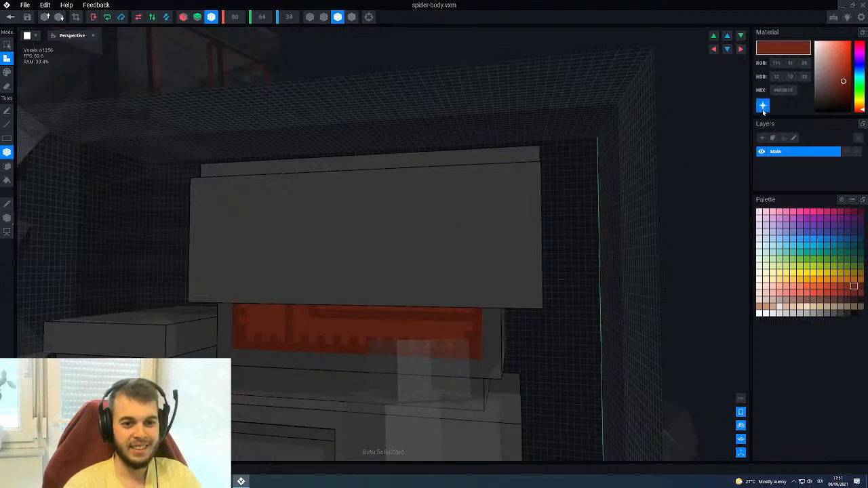
{"action": "left_click", "coordinate": [859, 286]}
{"action": "left_click", "coordinate": [763, 108]}
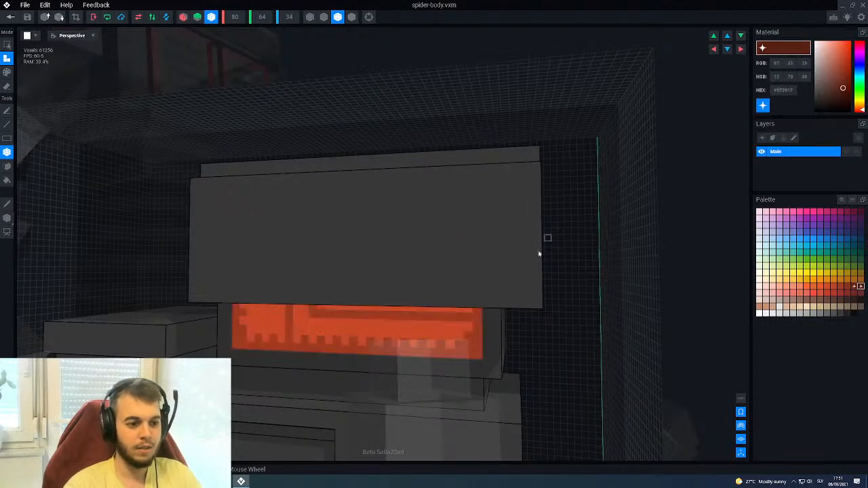
{"action": "scroll", "coordinate": [434, 264], "scroll_direction": "down", "scroll_amount": 3}
{"action": "right_click_drag", "start_coordinate": [414, 270], "coordinate": [346, 252]}
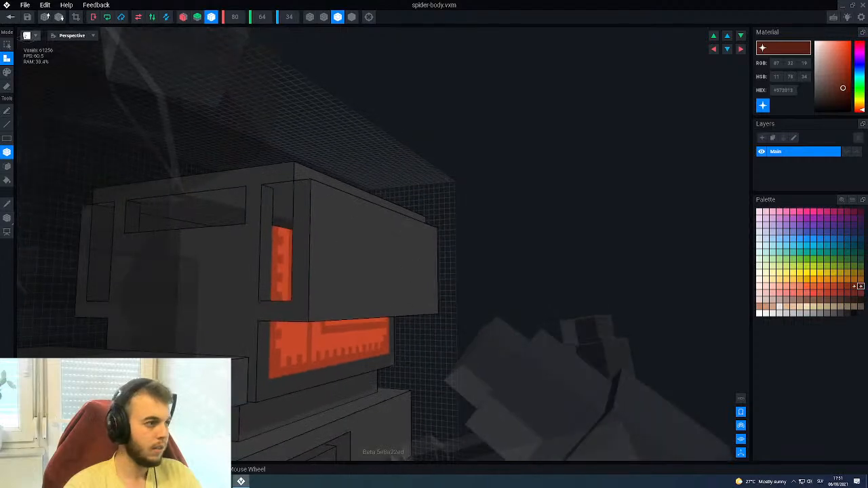
Save the spider-body changes, return to the spider rig and inspect the glowing block on the body.
{"action": "left_click", "coordinate": [10, 17]}
{"action": "left_click", "coordinate": [372, 158]}
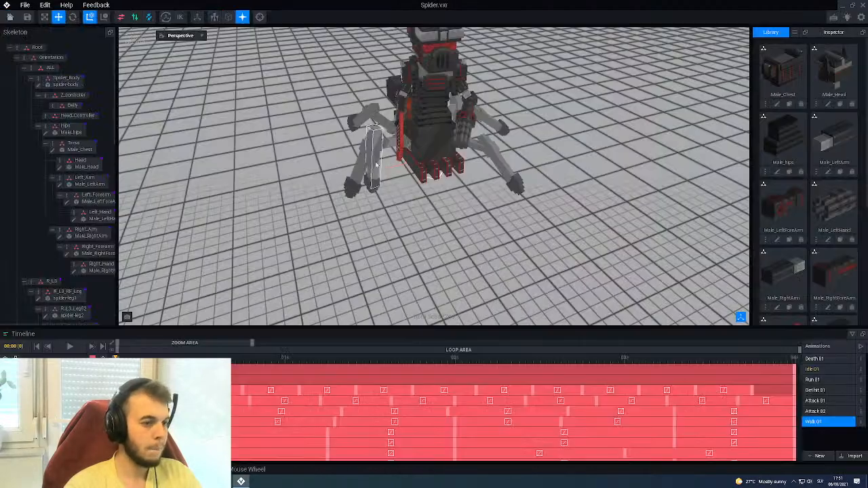
{"action": "scroll", "coordinate": [376, 164], "scroll_direction": "down", "scroll_amount": 3}
{"action": "right_click_drag", "start_coordinate": [378, 164], "coordinate": [465, 138]}
{"action": "scroll", "coordinate": [441, 135], "scroll_direction": "up", "scroll_amount": 4}
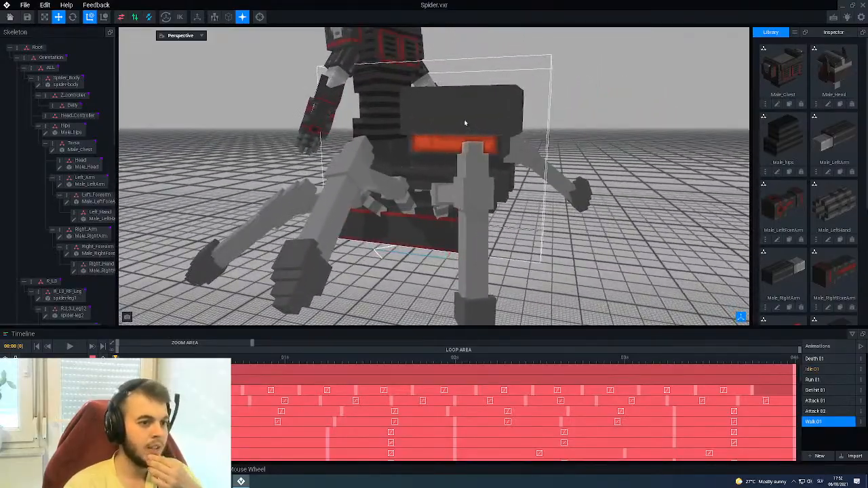
Reopen the spider-body model for editing and display its voxels with edge outlines.
{"action": "left_click", "coordinate": [64, 81]}
{"action": "left_click", "coordinate": [39, 86]}
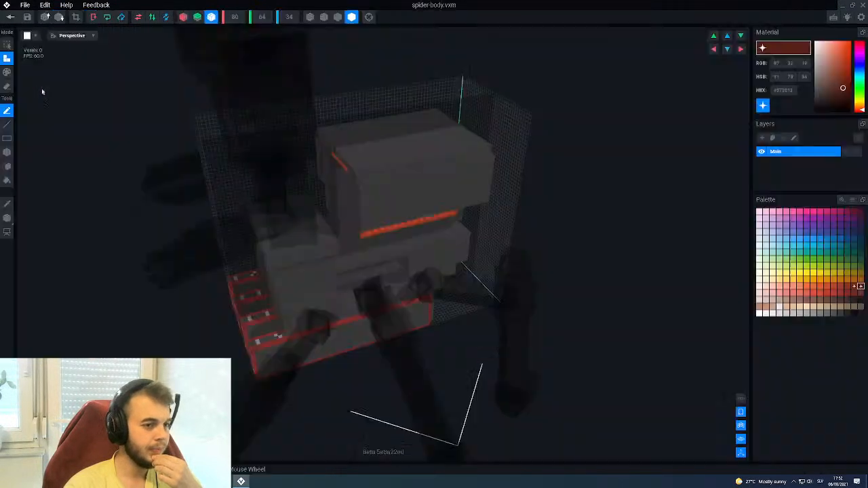
{"action": "mouse_move", "coordinate": [406, 190]}
{"action": "right_mouse_down"}
{"action": "mouse_move", "coordinate": [491, 230]}
{"action": "mouse_move", "coordinate": [495, 215]}
{"action": "right_mouse_up"}
{"action": "left_click", "coordinate": [338, 21]}
{"action": "scroll", "coordinate": [490, 220], "scroll_direction": "up", "scroll_amount": 4}
{"action": "right_click_drag", "start_coordinate": [432, 224], "coordinate": [430, 180]}
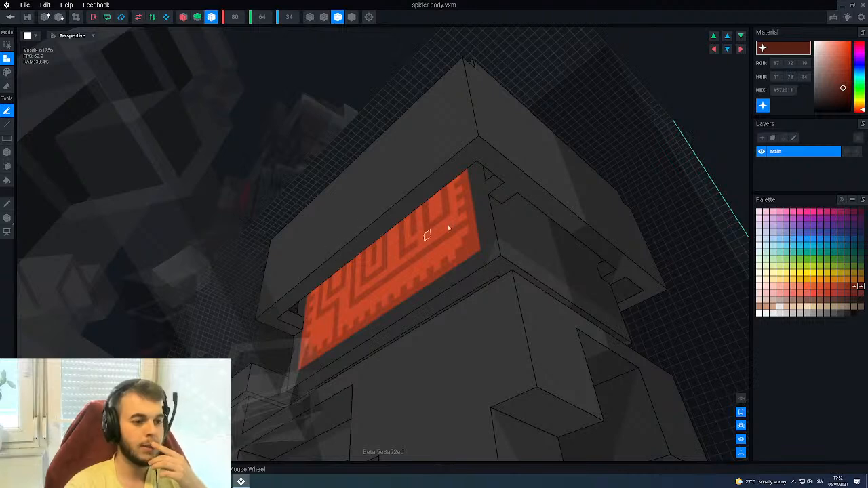
Erase the small crossbar connectors between the block's corner posts and the armour wall.
{"action": "right_click_drag", "start_coordinate": [496, 206], "coordinate": [492, 209]}
{"action": "key", "text": "e"}
{"action": "key", "text": "f"}
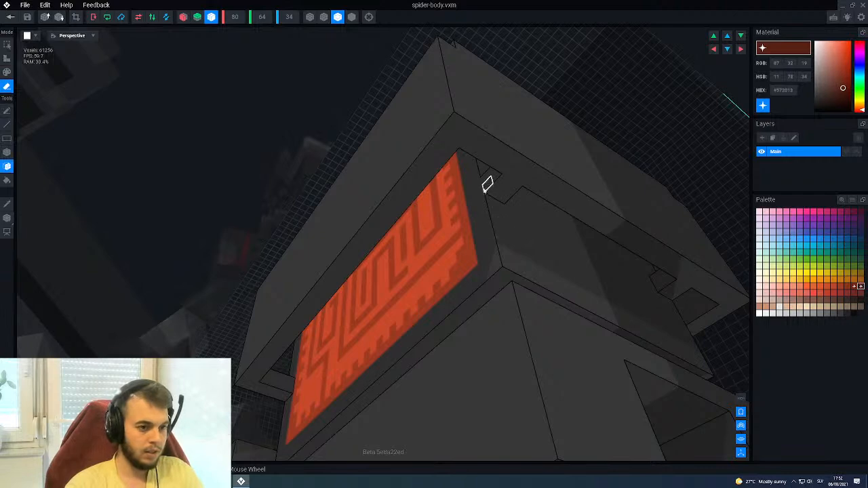
{"action": "left_click", "coordinate": [493, 183]}
{"action": "key", "text": "ctrl+z"}
{"action": "mouse_move", "coordinate": [495, 192]}
{"action": "right_mouse_down"}
{"action": "mouse_move", "coordinate": [511, 202]}
{"action": "mouse_move", "coordinate": [497, 202]}
{"action": "right_mouse_up"}
{"action": "scroll", "coordinate": [489, 216], "scroll_direction": "down", "scroll_amount": 10}
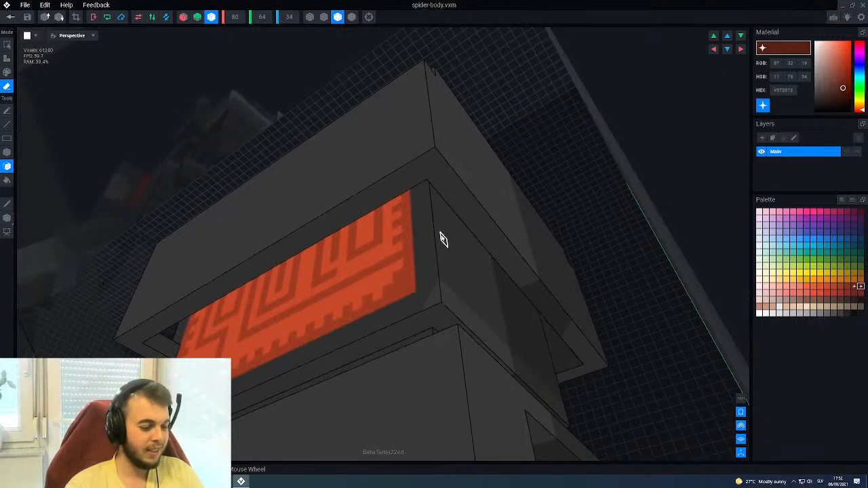
Add a grey strip beneath the armour wall's lower edge, from about mid-length to the corner, using the wall's grey.
{"action": "key", "text": "t"}
{"action": "key", "text": "b"}
{"action": "right_click_drag", "start_coordinate": [261, 257], "coordinate": [262, 258]}
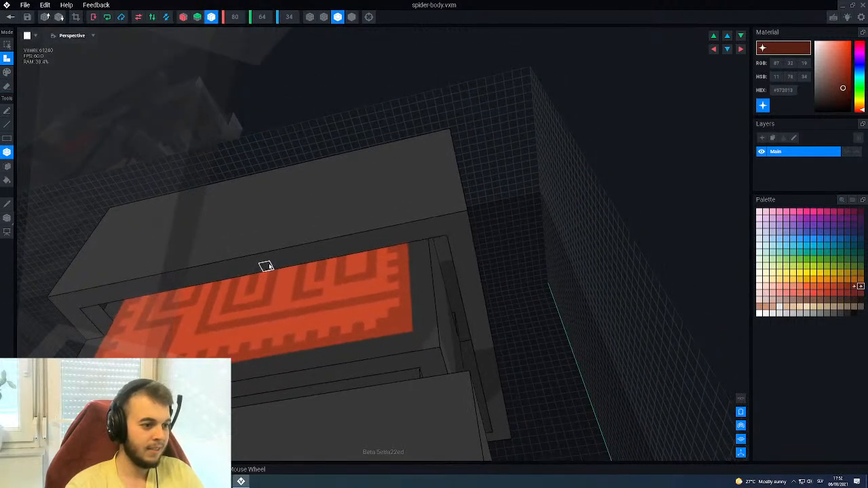
{"action": "left_click", "coordinate": [298, 259]}
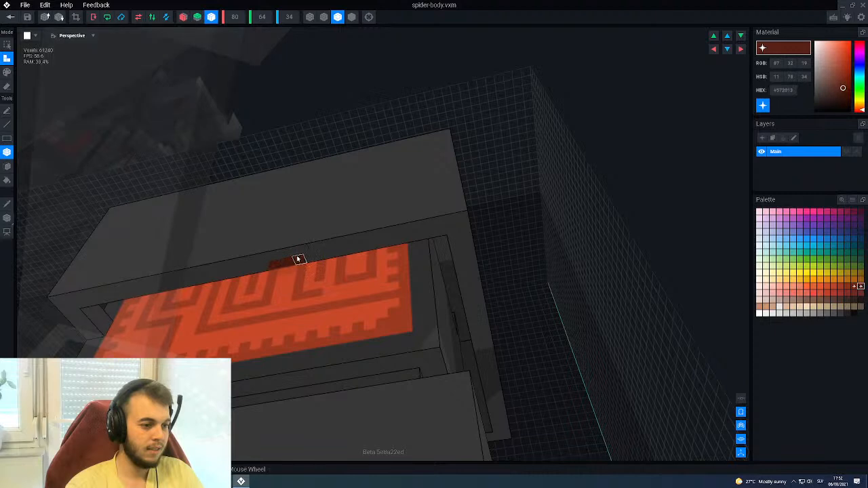
{"action": "left_click", "coordinate": [300, 252], "text": "alt"}
{"action": "left_click_drag", "start_coordinate": [299, 259], "coordinate": [277, 265]}
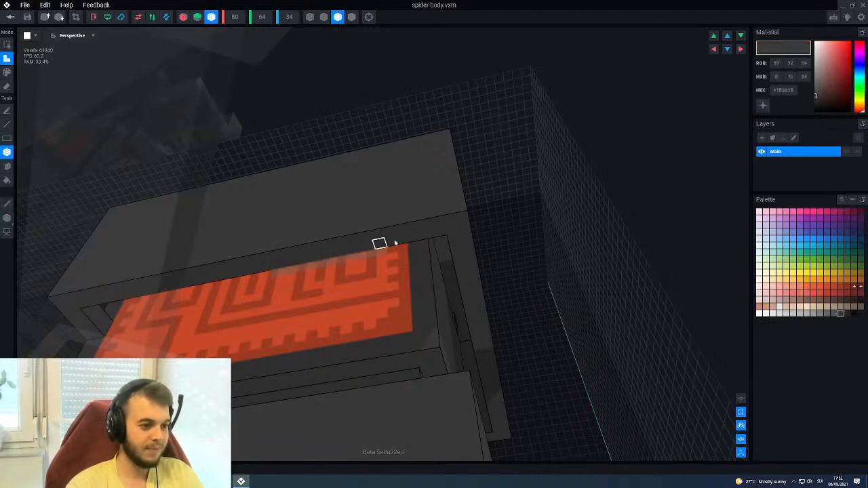
{"action": "left_click_drag", "start_coordinate": [449, 220], "coordinate": [461, 217]}
{"action": "left_click_drag", "start_coordinate": [288, 264], "coordinate": [429, 242]}
Extrude the new grey strip downward so that half of the armour wall hangs lower over the maze pattern.
{"action": "middle_click_drag", "start_coordinate": [265, 227], "coordinate": [258, 228]}
{"action": "middle_click_drag", "start_coordinate": [300, 197], "coordinate": [296, 212]}
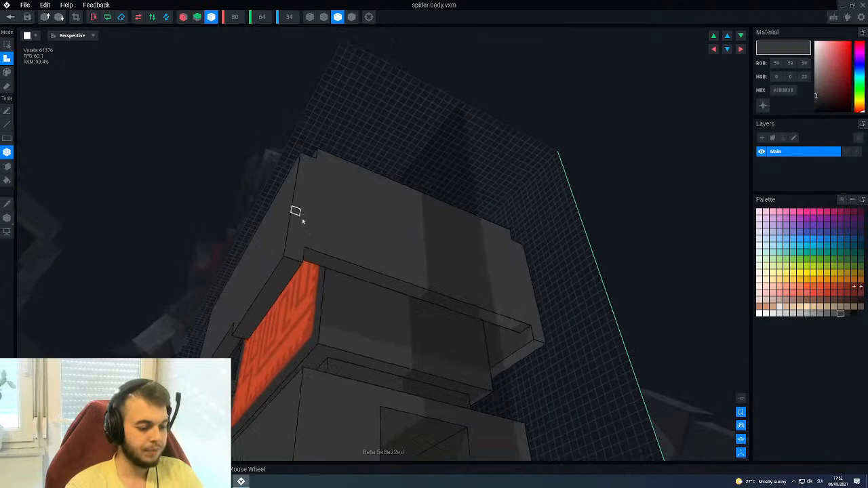
{"action": "key", "text": "f"}
{"action": "left_click", "coordinate": [338, 268]}
{"action": "middle_click_drag", "start_coordinate": [314, 260], "coordinate": [223, 265]}
{"action": "scroll", "coordinate": [186, 267], "scroll_direction": "up", "scroll_amount": 2}
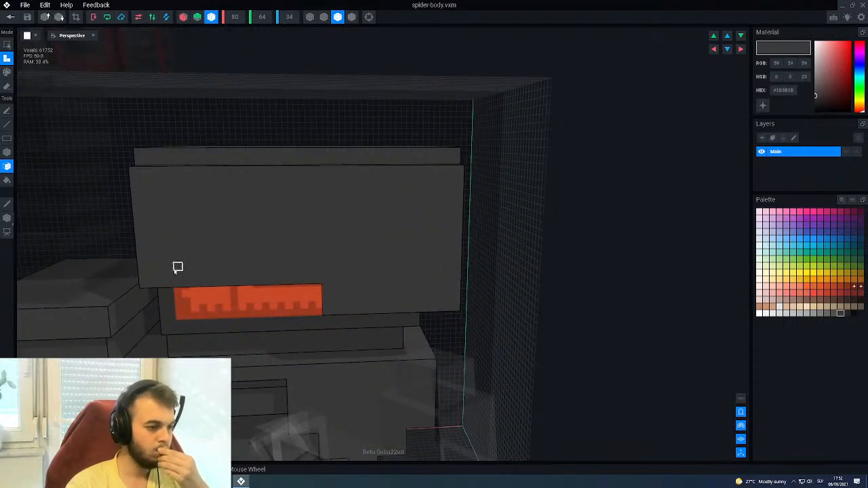
Carve three long, evenly spaced horizontal grooves into the outer face of the armour wall.
{"action": "key", "text": "e"}
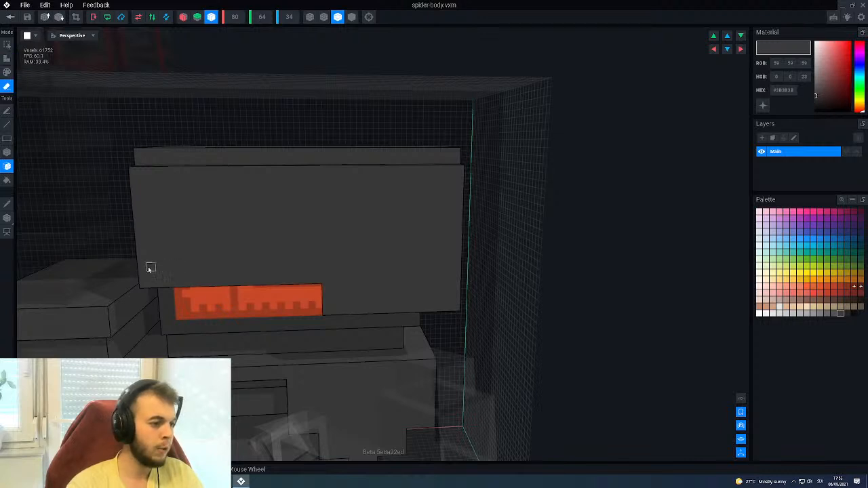
{"action": "right_click_drag", "start_coordinate": [195, 257], "coordinate": [195, 260]}
{"action": "key", "text": "b"}
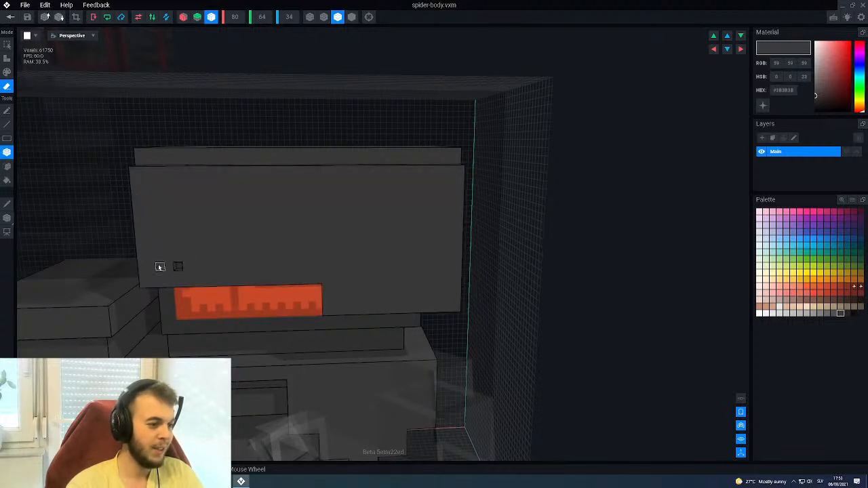
{"action": "left_click_drag", "start_coordinate": [177, 258], "coordinate": [276, 268]}
{"action": "left_click_drag", "start_coordinate": [408, 262], "coordinate": [445, 263]}
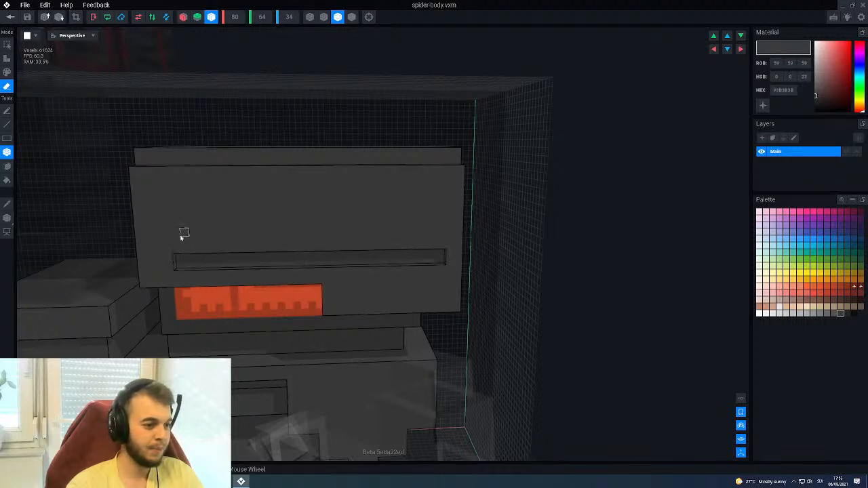
{"action": "left_click_drag", "start_coordinate": [232, 234], "coordinate": [443, 225]}
{"action": "left_click_drag", "start_coordinate": [173, 198], "coordinate": [399, 194]}
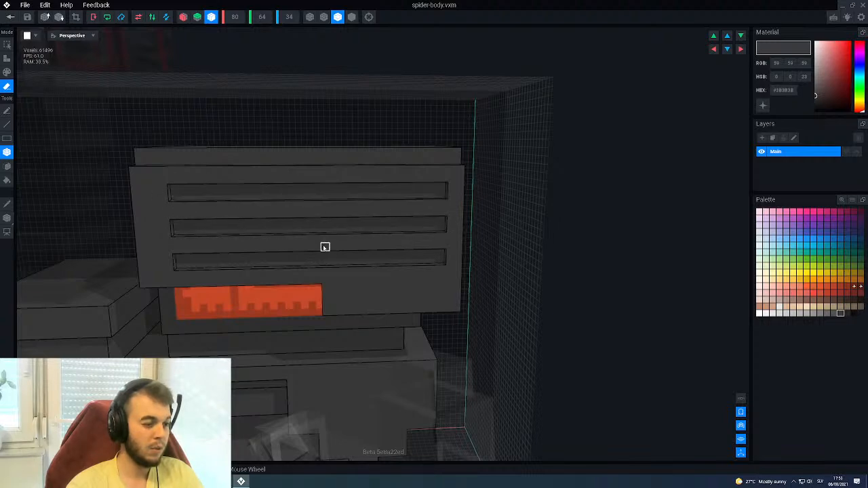
Cut the three grooves fully through the armour wall so that they expose the glowing maze pattern.
{"action": "scroll", "coordinate": [318, 246], "scroll_direction": "down", "scroll_amount": 5}
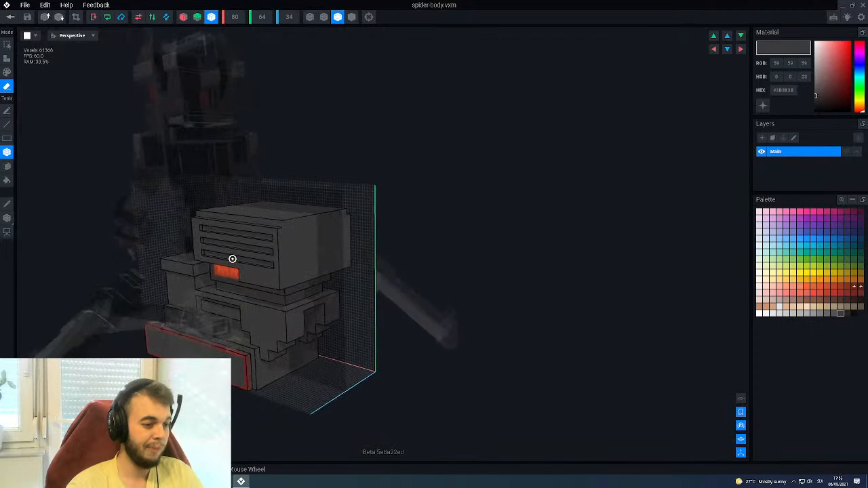
{"action": "scroll", "coordinate": [232, 259], "scroll_direction": "up", "scroll_amount": 6}
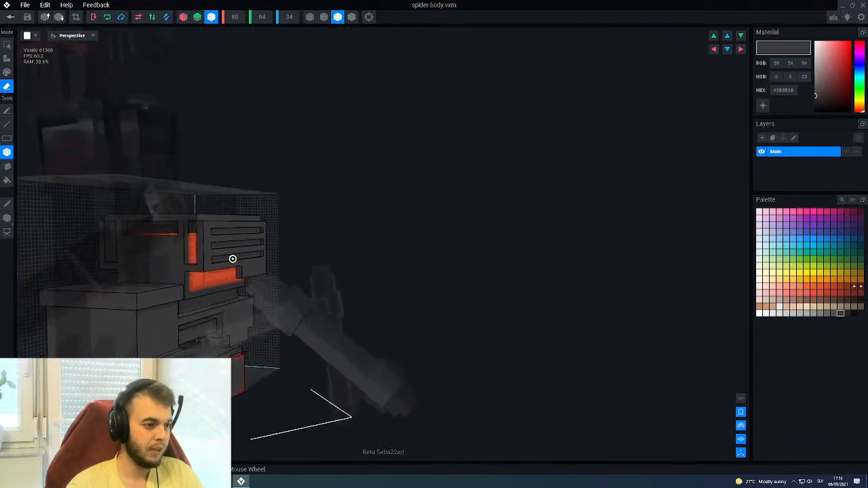
{"action": "scroll", "coordinate": [232, 258], "scroll_direction": "up", "scroll_amount": 5}
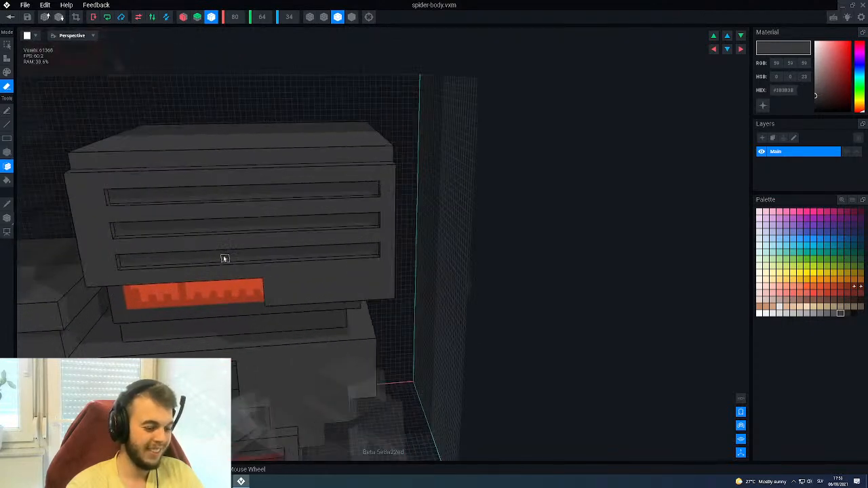
{"action": "left_click", "coordinate": [214, 253]}
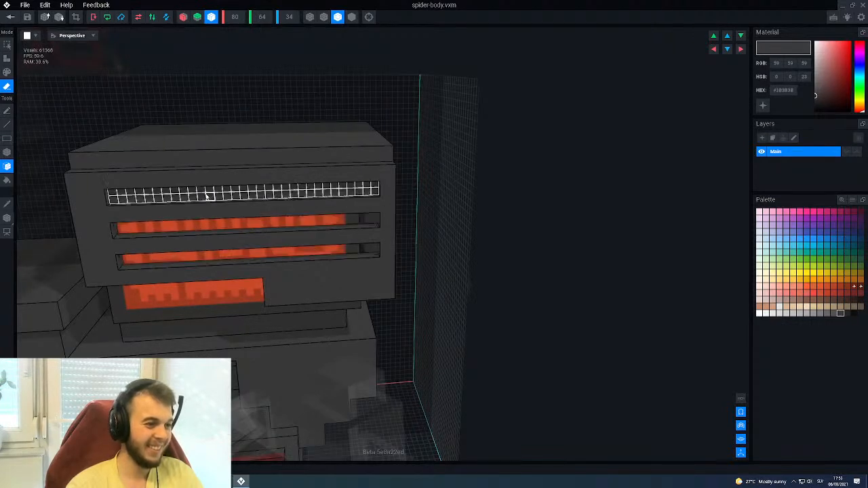
Cut a fourth, shorter horizontal slot through the lowered half of the armour wall, aligned with the long slots' ends.
{"action": "scroll", "coordinate": [228, 242], "scroll_direction": "down", "scroll_amount": 6}
{"action": "right_click_drag", "start_coordinate": [230, 240], "coordinate": [266, 276]}
{"action": "scroll", "coordinate": [275, 259], "scroll_direction": "up", "scroll_amount": 6}
{"action": "scroll", "coordinate": [377, 276], "scroll_direction": "down", "scroll_amount": 2}
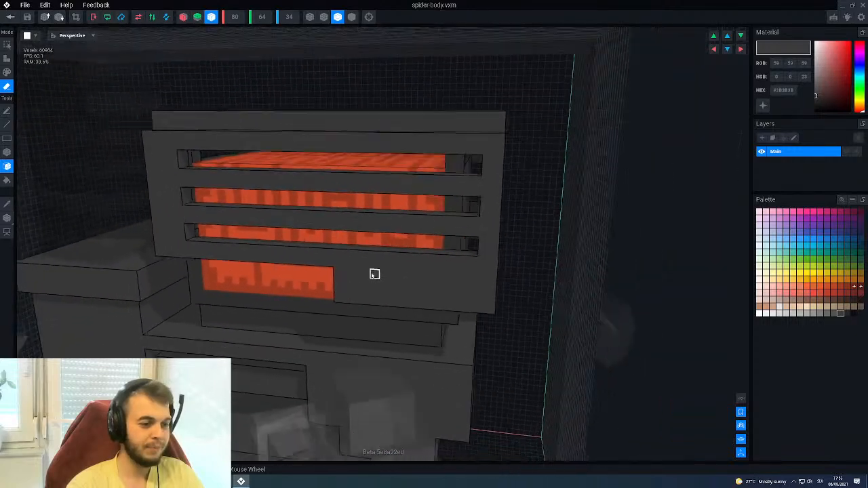
{"action": "scroll", "coordinate": [359, 276], "scroll_direction": "up", "scroll_amount": 1}
{"action": "right_click_drag", "start_coordinate": [360, 277], "coordinate": [365, 277]}
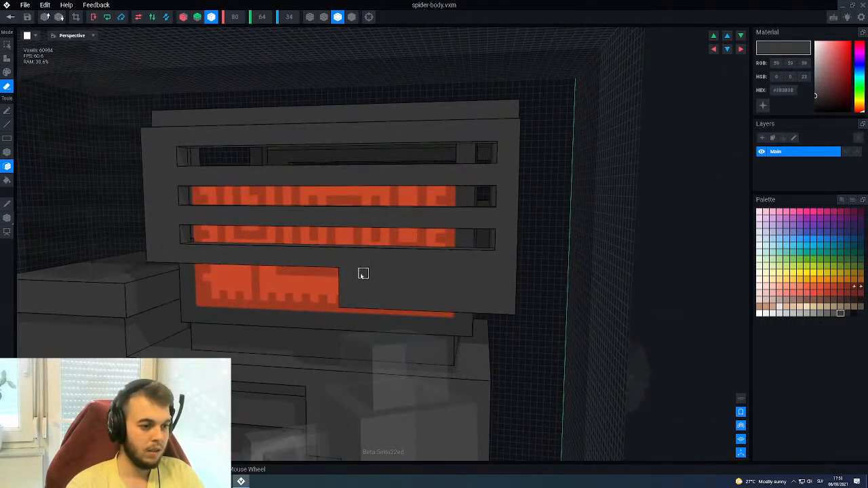
{"action": "left_click", "coordinate": [361, 275]}
{"action": "key", "text": "b"}
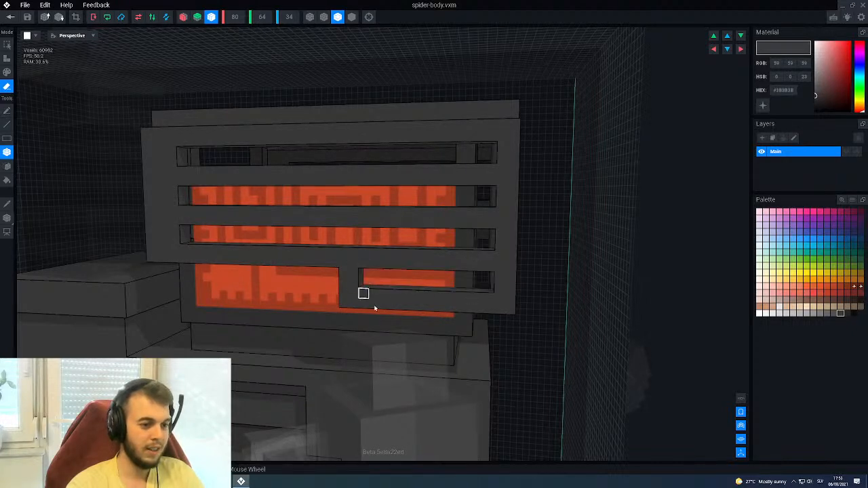
{"action": "scroll", "coordinate": [368, 296], "scroll_direction": "down", "scroll_amount": 3}
{"action": "right_click_drag", "start_coordinate": [408, 271], "coordinate": [411, 271]}
{"action": "scroll", "coordinate": [408, 271], "scroll_direction": "up", "scroll_amount": 4}
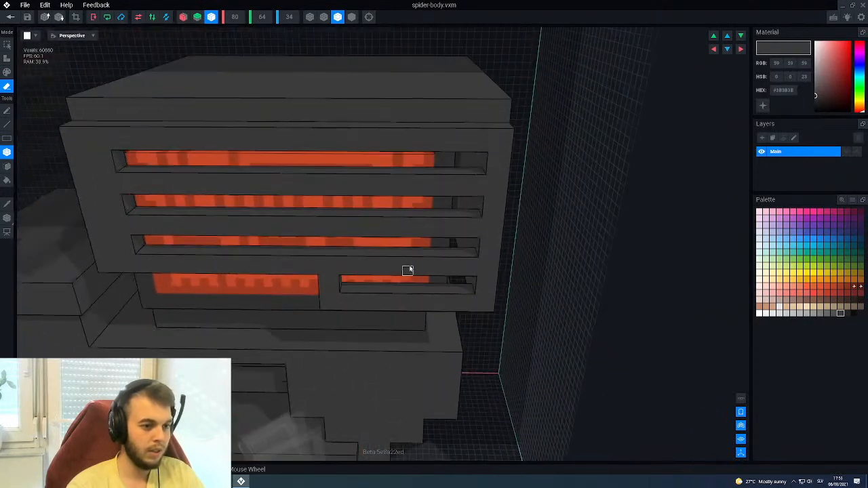
Save the slotted spider-body model and return to the spider rig.
{"action": "middle_click_drag", "start_coordinate": [392, 246], "coordinate": [391, 246]}
{"action": "right_click_drag", "start_coordinate": [391, 246], "coordinate": [389, 246]}
{"action": "right_click_drag", "start_coordinate": [347, 211], "coordinate": [186, 224]}
{"action": "left_click", "coordinate": [9, 17]}
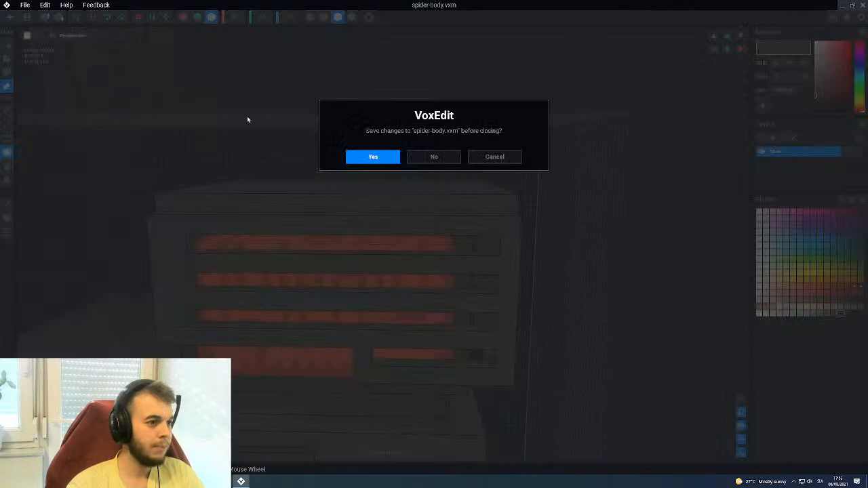
{"action": "left_click", "coordinate": [371, 157]}
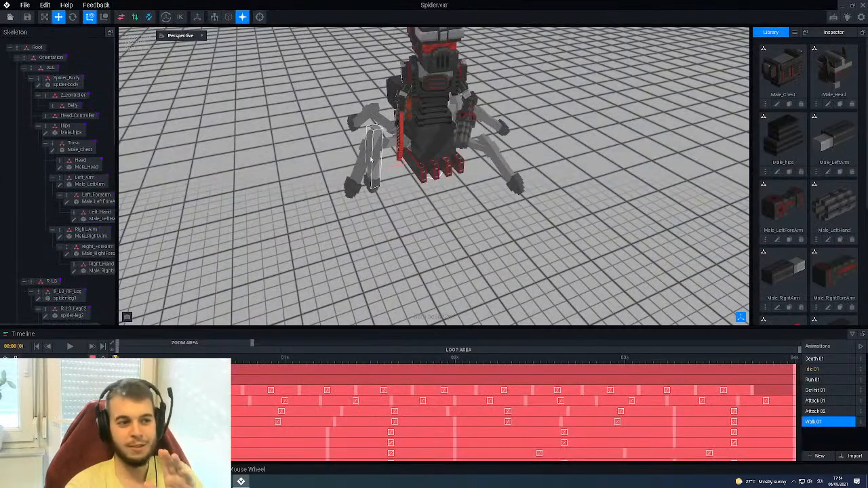
Inspect the slotted block on the rig and open the spider-body model for editing again.
{"action": "right_click_drag", "start_coordinate": [429, 124], "coordinate": [384, 121]}
{"action": "left_click", "coordinate": [66, 80]}
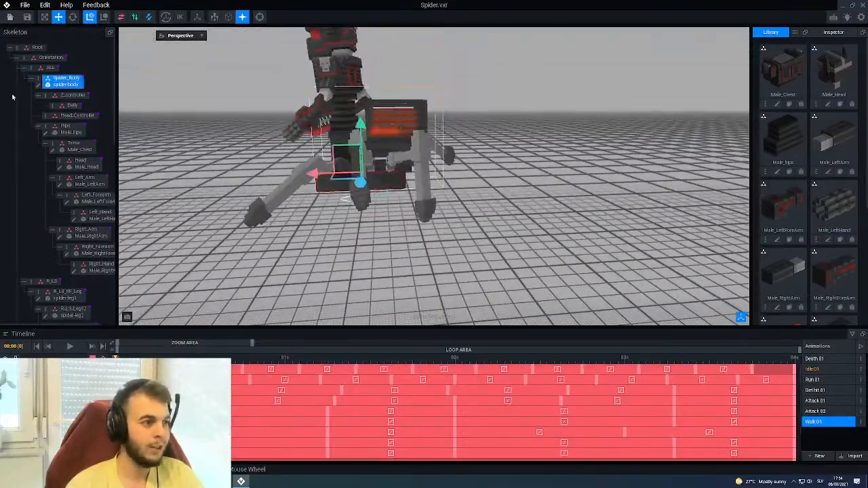
{"action": "left_click", "coordinate": [38, 87]}
{"action": "scroll", "coordinate": [350, 207], "scroll_direction": "up", "scroll_amount": 2}
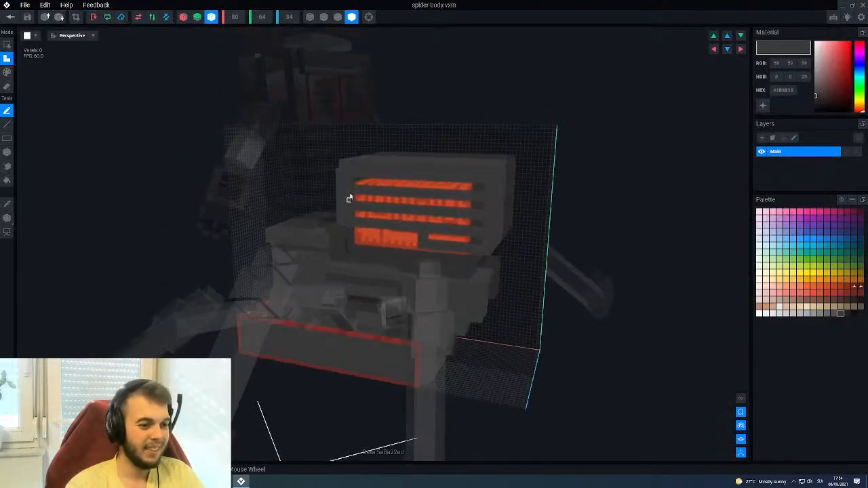
Replace the armour wall's two lower long slots with a single long slot midway between the top slot and the short one.
{"action": "scroll", "coordinate": [404, 219], "scroll_direction": "up", "scroll_amount": 6}
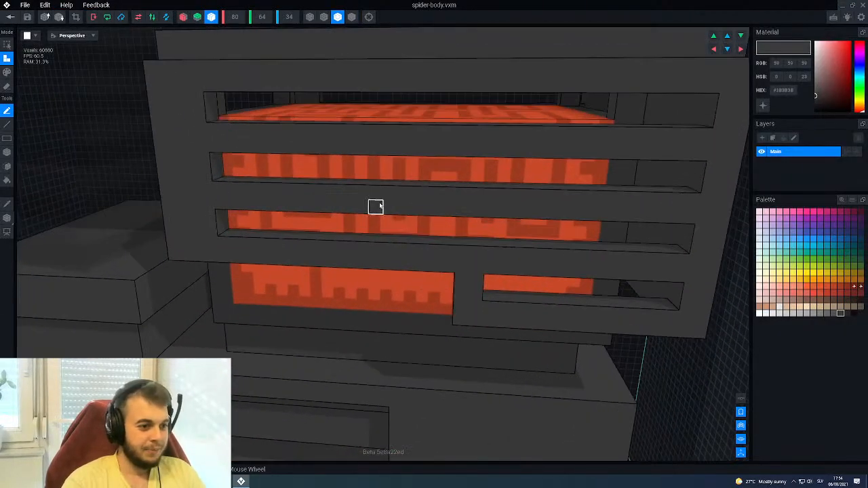
{"action": "right_click_drag", "start_coordinate": [377, 205], "coordinate": [370, 150]}
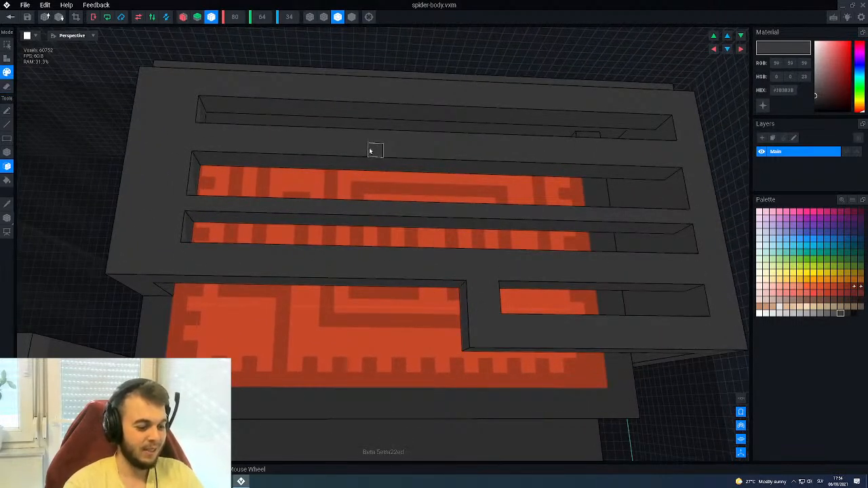
{"action": "right_click_drag", "start_coordinate": [359, 158], "coordinate": [231, 154]}
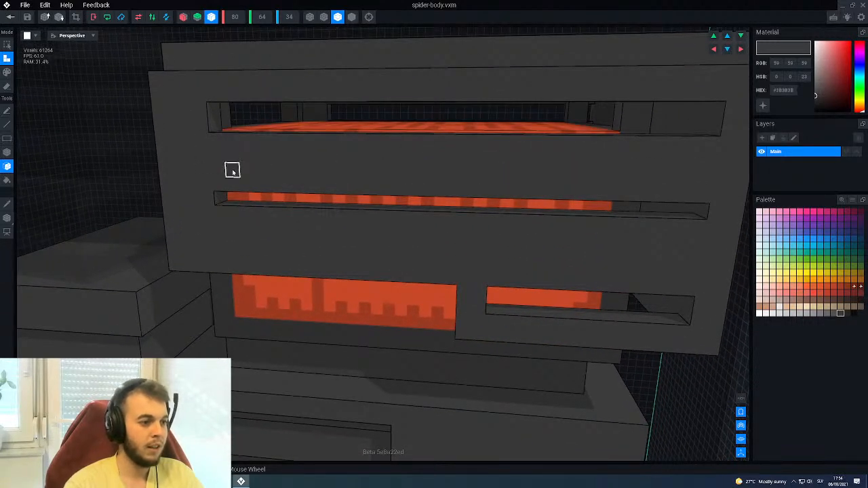
{"action": "left_click_drag", "start_coordinate": [255, 203], "coordinate": [225, 219]}
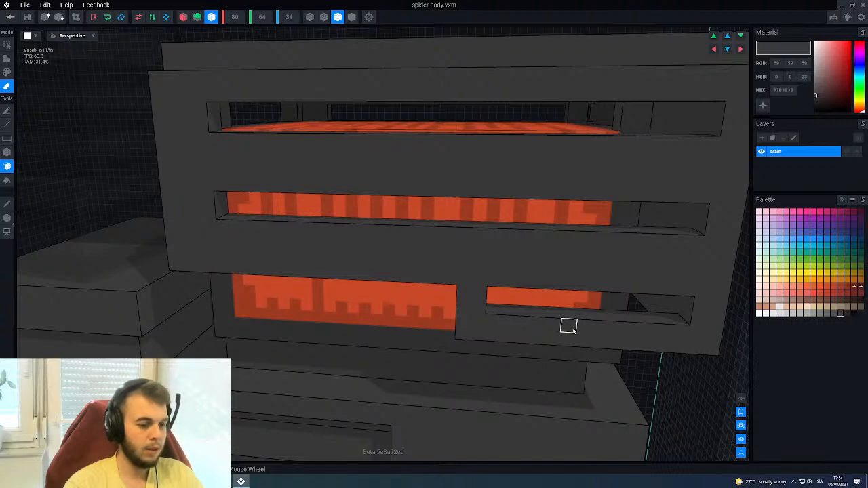
Save the re-spaced slots in the spider-body model and return to the spider rig.
{"action": "scroll", "coordinate": [570, 330], "scroll_direction": "down", "scroll_amount": 6}
{"action": "right_click_drag", "start_coordinate": [392, 207], "coordinate": [392, 207]}
{"action": "scroll", "coordinate": [392, 207], "scroll_direction": "up", "scroll_amount": 5}
{"action": "right_click_drag", "start_coordinate": [347, 181], "coordinate": [347, 182]}
{"action": "left_click", "coordinate": [10, 16]}
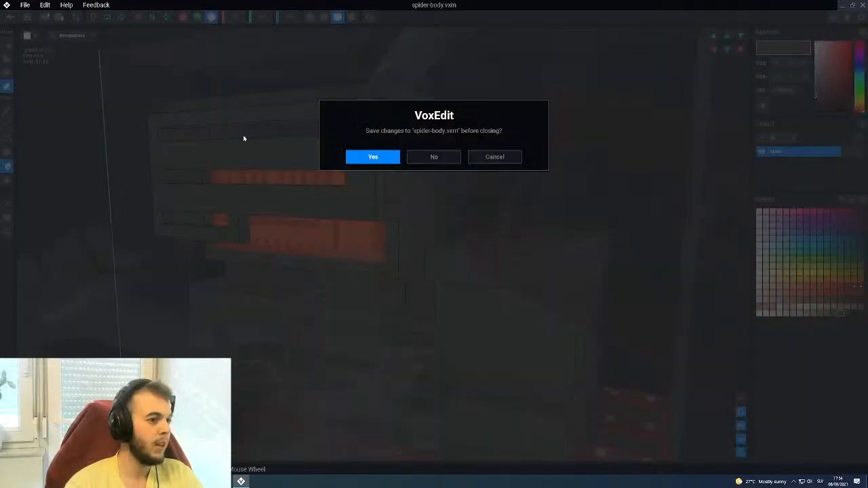
{"action": "left_click", "coordinate": [373, 157]}
Preview the Walk 01 animation with the slotted block in view and reopen the spider-body model for editing.
{"action": "right_click_drag", "start_coordinate": [460, 112], "coordinate": [460, 117]}
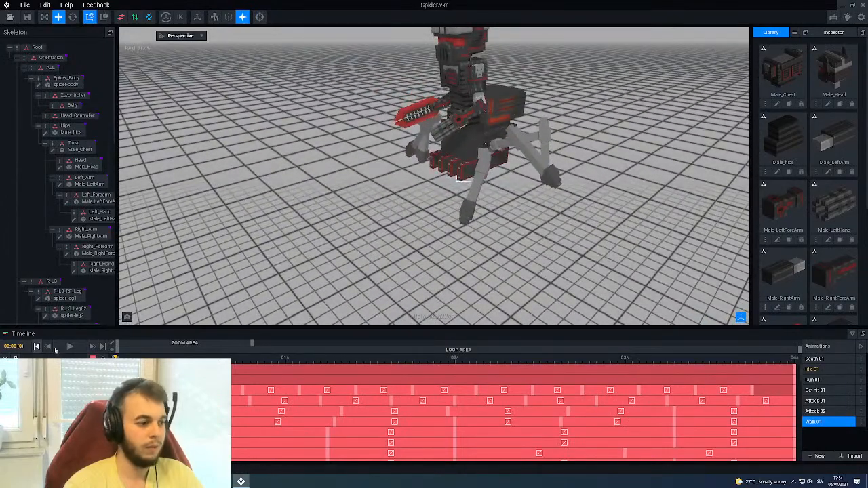
{"action": "right_click_drag", "start_coordinate": [306, 194], "coordinate": [309, 197]}
{"action": "middle_click_drag", "start_coordinate": [308, 197], "coordinate": [166, 184]}
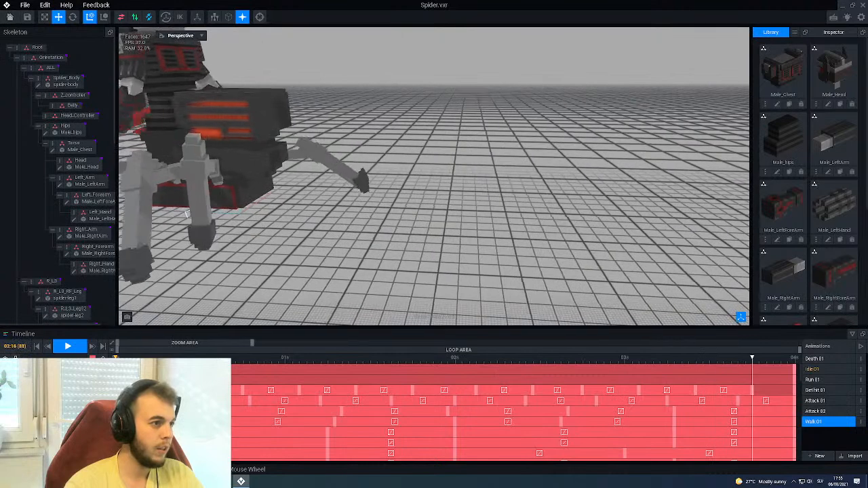
{"action": "left_click", "coordinate": [68, 346]}
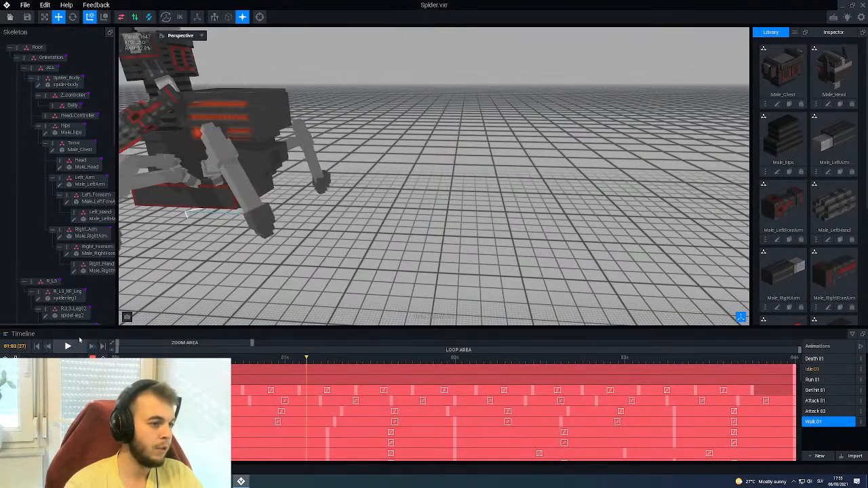
{"action": "left_click", "coordinate": [211, 133]}
{"action": "left_click", "coordinate": [38, 87]}
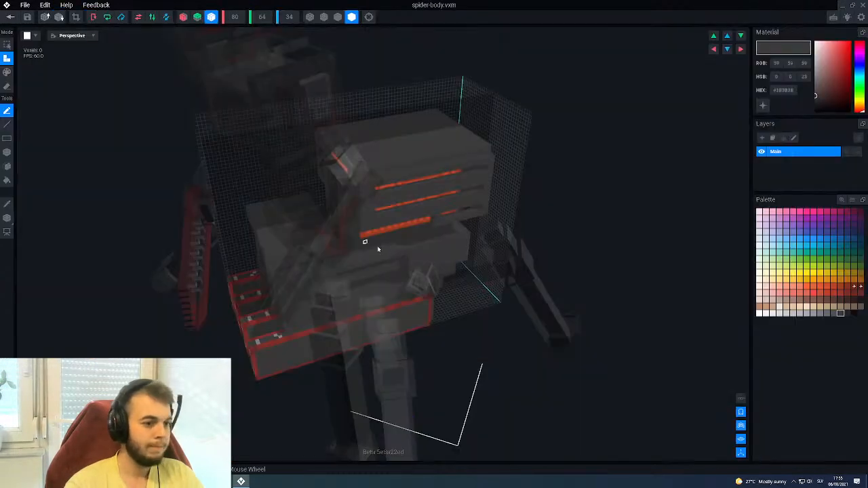
Extend the shorter part of the armour wall's lower edge down until it is level with the lowered part.
{"action": "scroll", "coordinate": [435, 217], "scroll_direction": "up", "scroll_amount": 10}
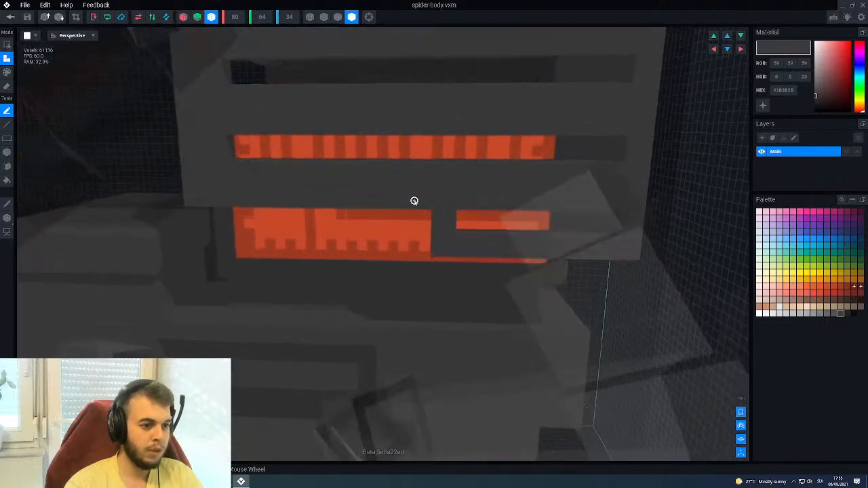
{"action": "scroll", "coordinate": [366, 186], "scroll_direction": "up", "scroll_amount": 8}
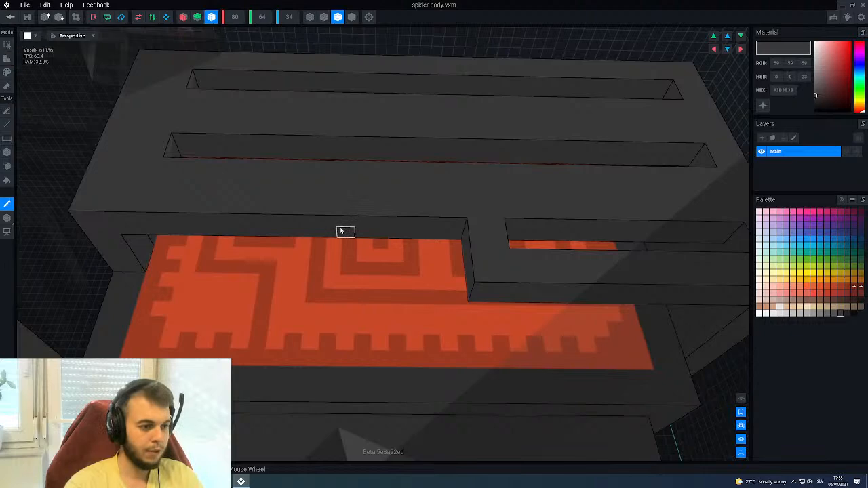
{"action": "right_click_drag", "start_coordinate": [242, 227], "coordinate": [243, 227]}
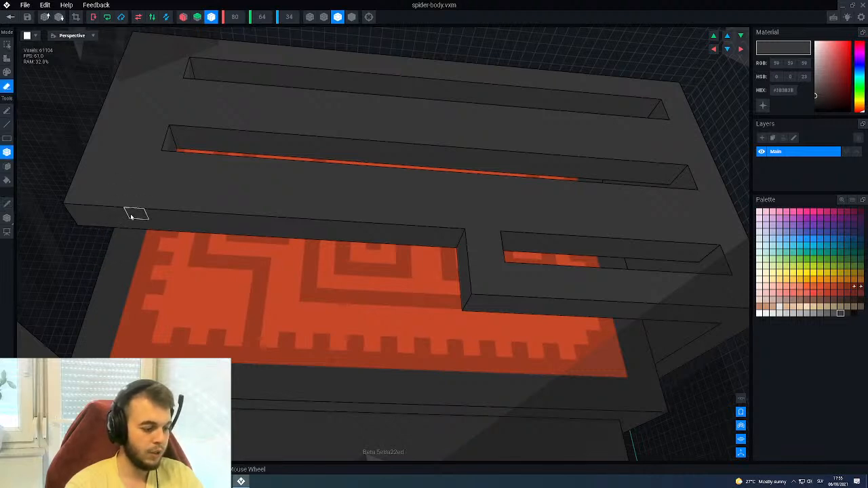
{"action": "left_click", "coordinate": [160, 219]}
{"action": "left_click", "coordinate": [169, 234]}
{"action": "left_click", "coordinate": [185, 254]}
{"action": "left_click", "coordinate": [192, 270]}
Fill the remaining long and short slots in the armour wall with grey to make its face solid.
{"action": "scroll", "coordinate": [231, 258], "scroll_direction": "down", "scroll_amount": 1}
{"action": "scroll", "coordinate": [231, 257], "scroll_direction": "down", "scroll_amount": 3}
{"action": "right_click_drag", "start_coordinate": [236, 231], "coordinate": [224, 217]}
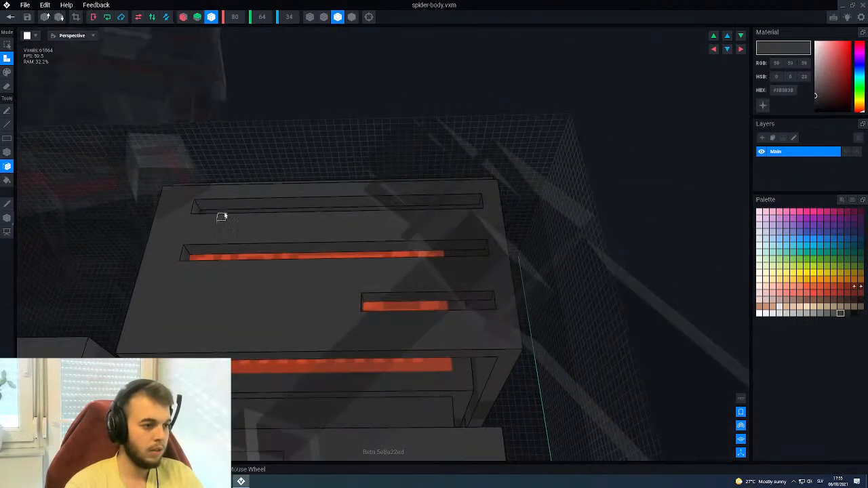
{"action": "left_click", "coordinate": [218, 249]}
{"action": "left_click", "coordinate": [215, 257]}
{"action": "right_click_drag", "start_coordinate": [216, 257], "coordinate": [244, 272]}
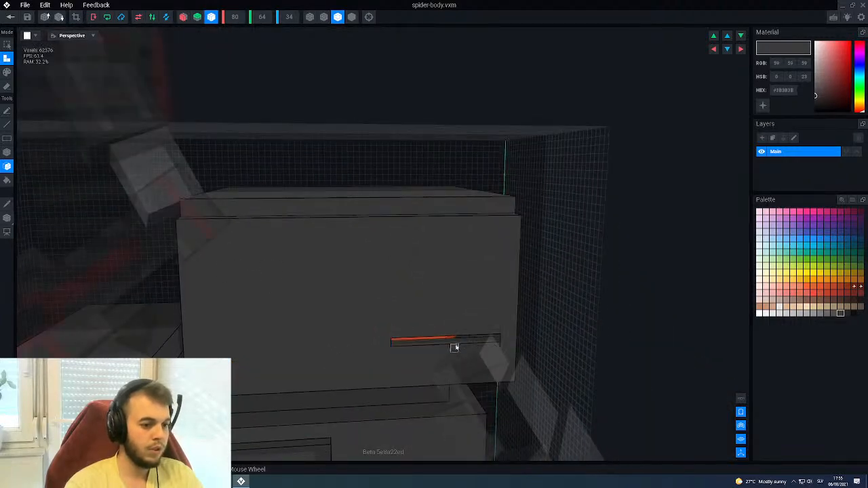
Carve three evenly spaced horizontal grooves, each two voxels high, across nearly the full length of the armour wall.
{"action": "scroll", "coordinate": [318, 307], "scroll_direction": "up", "scroll_amount": 2}
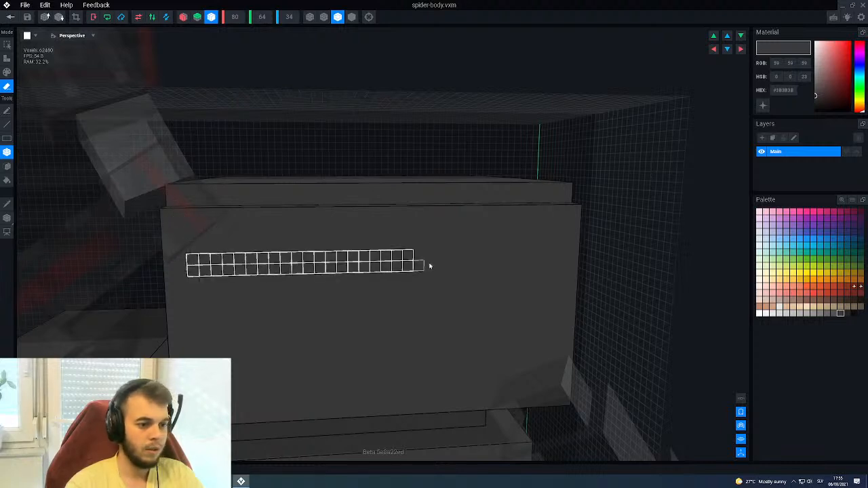
{"action": "left_click_drag", "start_coordinate": [553, 262], "coordinate": [553, 263]}
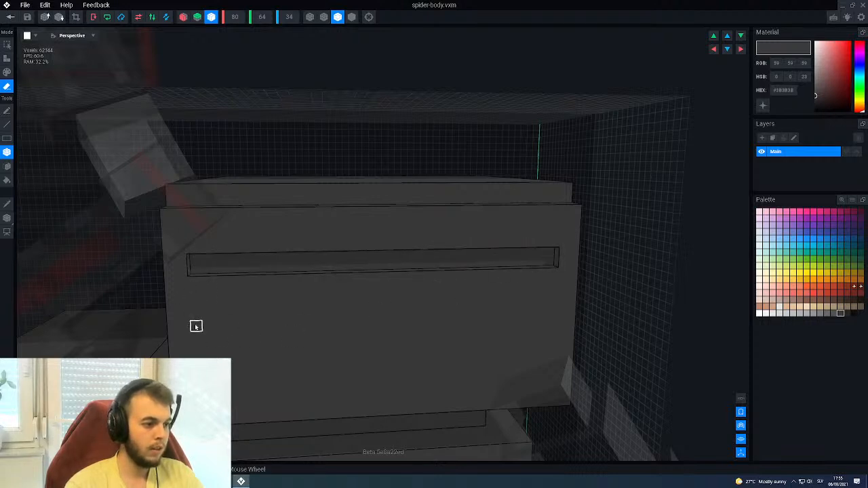
{"action": "left_click_drag", "start_coordinate": [547, 324], "coordinate": [547, 324]}
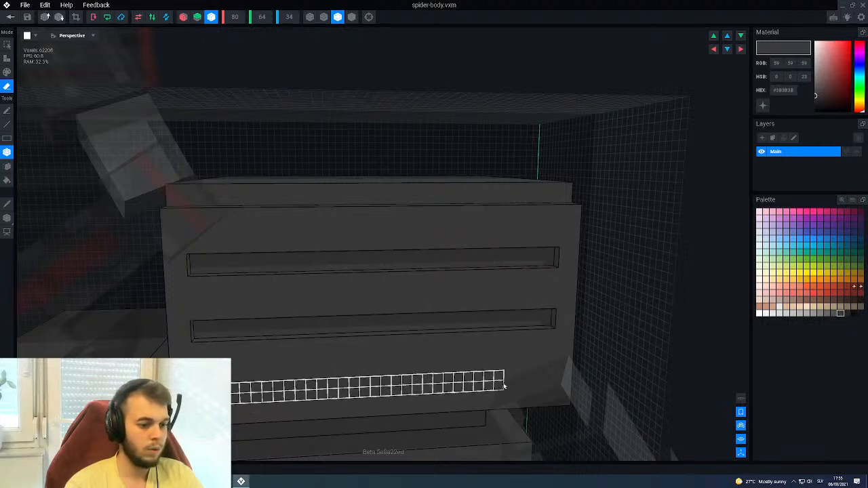
{"action": "left_click_drag", "start_coordinate": [549, 386], "coordinate": [550, 385]}
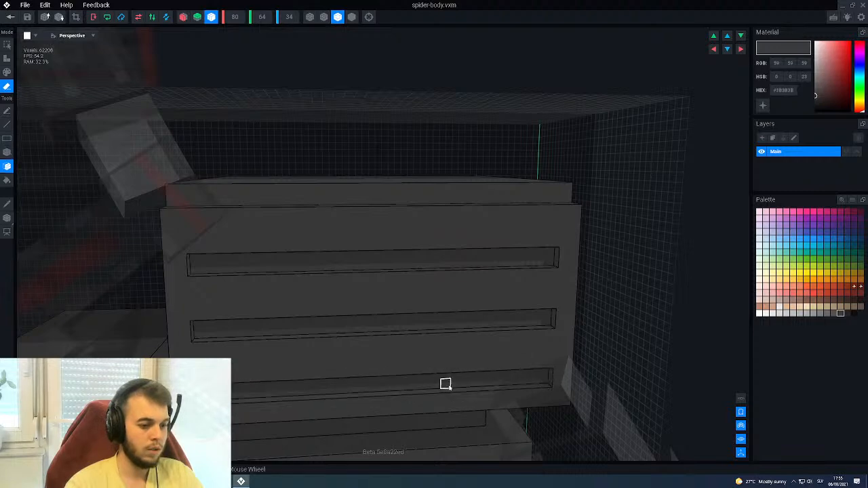
Erase the floors of all three grooves so that they cut through the wall to the glowing maze pattern.
{"action": "left_click", "coordinate": [446, 384]}
{"action": "left_click", "coordinate": [427, 324]}
{"action": "left_click", "coordinate": [426, 262]}
{"action": "scroll", "coordinate": [416, 337], "scroll_direction": "down", "scroll_amount": 2}
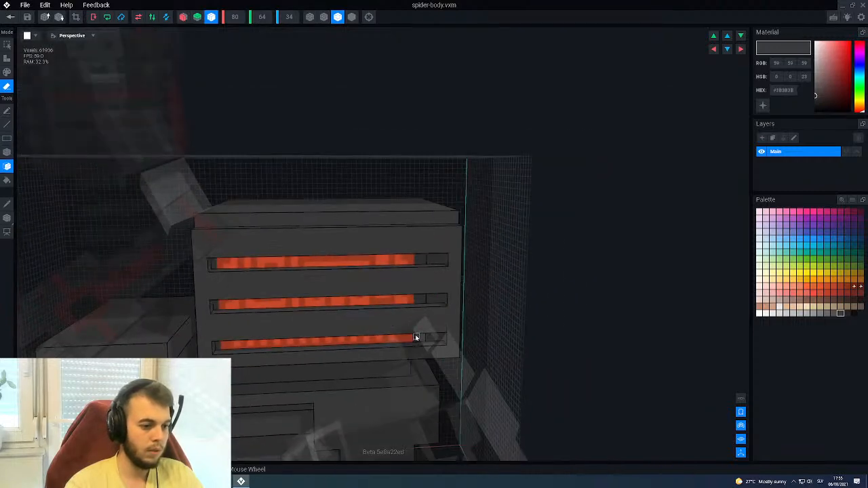
Erase the small corner posts beneath the roof at the end of the armour frame facing the torso.
{"action": "scroll", "coordinate": [416, 337], "scroll_direction": "down", "scroll_amount": 3}
{"action": "right_click_drag", "start_coordinate": [341, 286], "coordinate": [325, 294]}
{"action": "scroll", "coordinate": [339, 303], "scroll_direction": "up", "scroll_amount": 4}
{"action": "right_click_drag", "start_coordinate": [379, 327], "coordinate": [216, 338]}
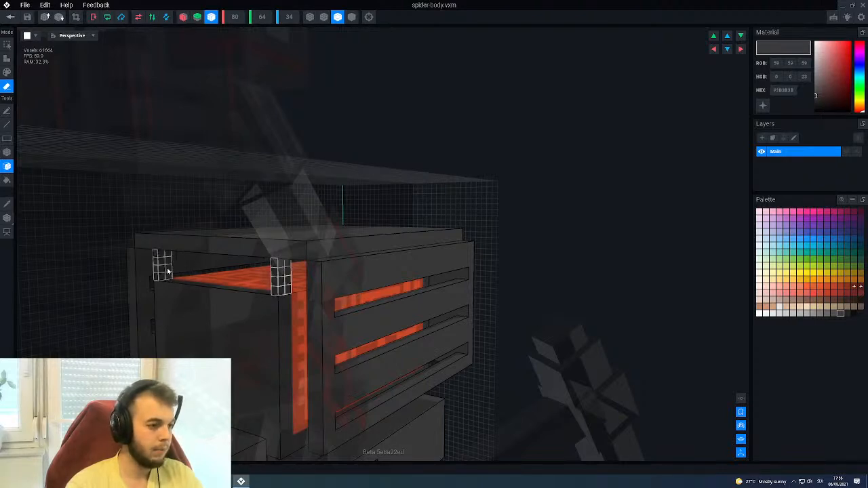
{"action": "right_click_drag", "start_coordinate": [279, 290], "coordinate": [279, 290]}
{"action": "right_click_drag", "start_coordinate": [377, 254], "coordinate": [334, 303]}
{"action": "scroll", "coordinate": [332, 298], "scroll_direction": "up", "scroll_amount": 3}
{"action": "scroll", "coordinate": [309, 251], "scroll_direction": "down", "scroll_amount": 2}
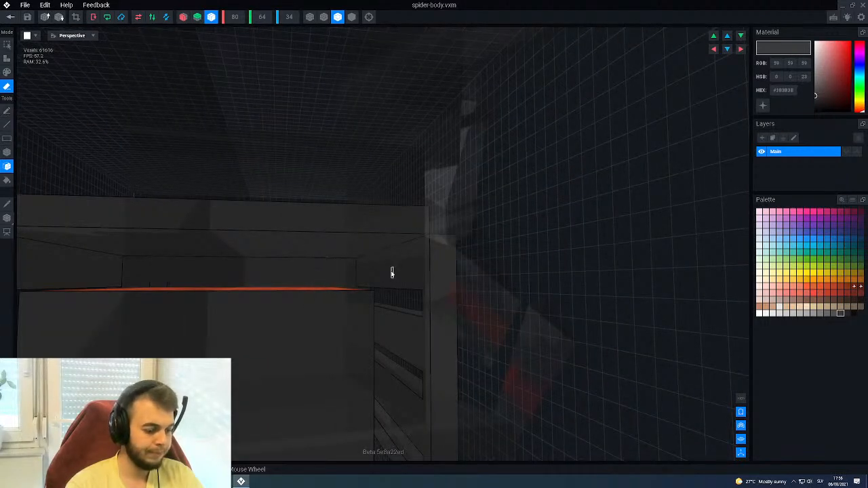
Thicken the inner faces of the armour frame around the opening at the torso end.
{"action": "scroll", "coordinate": [398, 271], "scroll_direction": "down", "scroll_amount": 1}
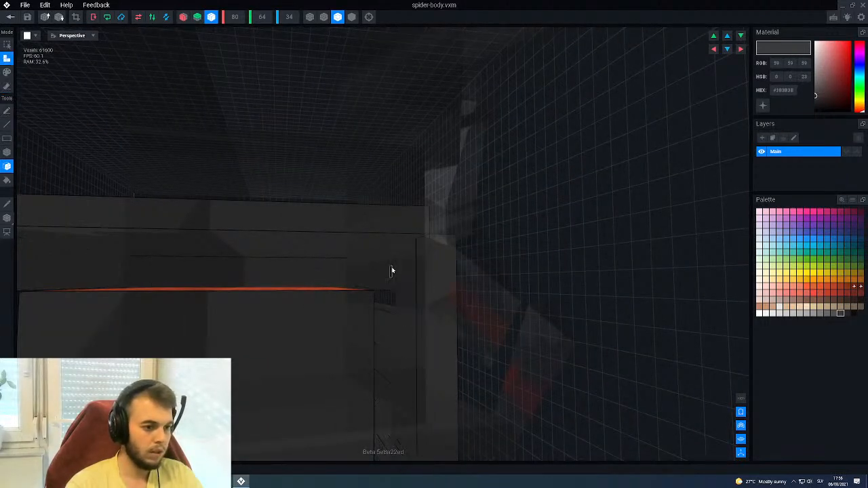
{"action": "scroll", "coordinate": [391, 270], "scroll_direction": "down", "scroll_amount": 1}
{"action": "scroll", "coordinate": [349, 250], "scroll_direction": "down", "scroll_amount": 1}
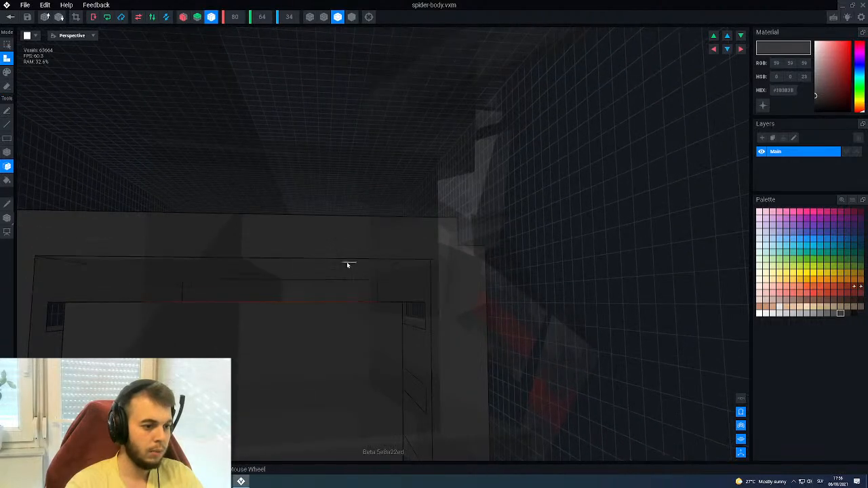
{"action": "scroll", "coordinate": [372, 291], "scroll_direction": "down", "scroll_amount": 3}
{"action": "scroll", "coordinate": [389, 291], "scroll_direction": "up", "scroll_amount": 2}
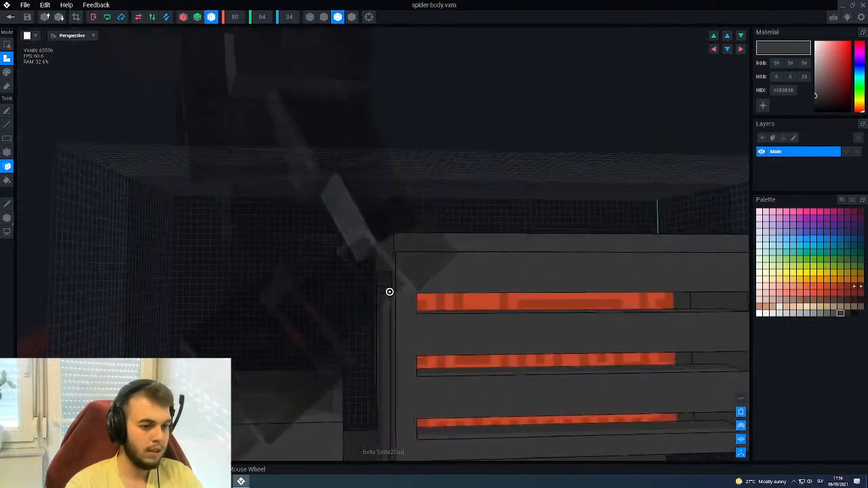
Build up the rear end of the armoured block into a solid grey face between the side walls.
{"action": "scroll", "coordinate": [389, 291], "scroll_direction": "down", "scroll_amount": 3}
{"action": "right_click_drag", "start_coordinate": [340, 354], "coordinate": [398, 374]}
{"action": "scroll", "coordinate": [379, 281], "scroll_direction": "down", "scroll_amount": 5}
{"action": "scroll", "coordinate": [346, 288], "scroll_direction": "up", "scroll_amount": 4}
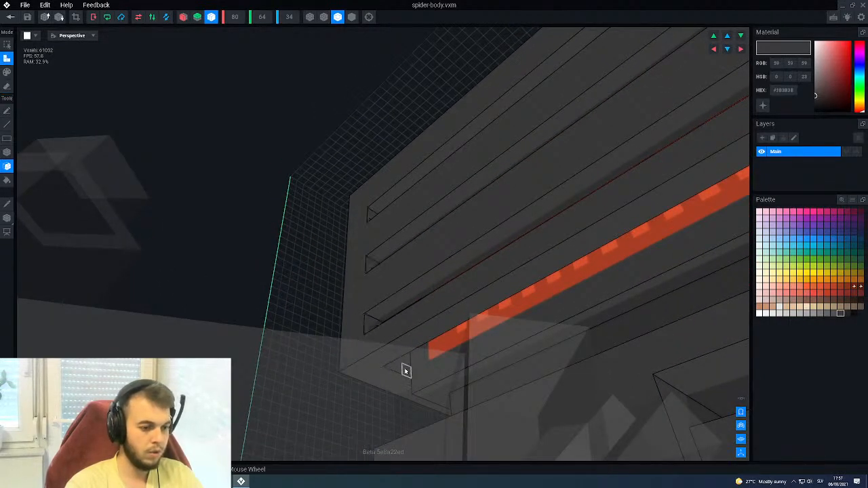
{"action": "right_click_drag", "start_coordinate": [401, 372], "coordinate": [406, 368]}
Erase the solid rear face layer by layer until the side slots open at the end and the inner block is exposed.
{"action": "key", "text": "e"}
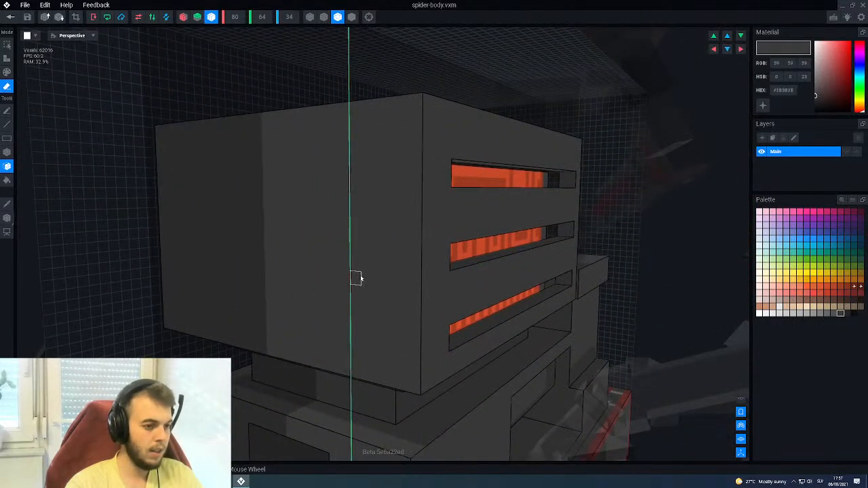
{"action": "left_click", "coordinate": [362, 253]}
{"action": "left_click", "coordinate": [361, 250]}
{"action": "right_click_drag", "start_coordinate": [360, 249], "coordinate": [428, 270]}
{"action": "scroll", "coordinate": [430, 270], "scroll_direction": "down", "scroll_amount": 3}
{"action": "middle_click_drag", "start_coordinate": [443, 265], "coordinate": [331, 283]}
{"action": "right_click_drag", "start_coordinate": [471, 258], "coordinate": [445, 279]}
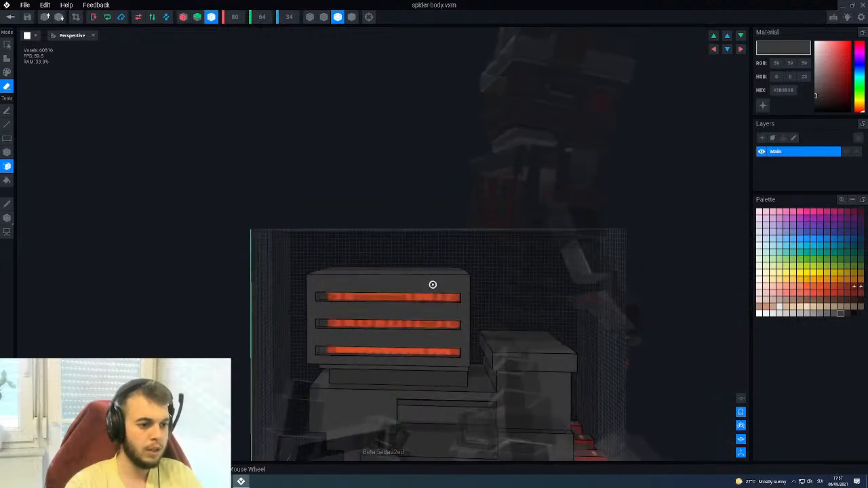
{"action": "scroll", "coordinate": [339, 308], "scroll_direction": "up", "scroll_amount": 3}
{"action": "mouse_move", "coordinate": [336, 310]}
{"action": "right_mouse_down"}
{"action": "mouse_move", "coordinate": [356, 313]}
{"action": "mouse_move", "coordinate": [333, 318]}
{"action": "right_mouse_up"}
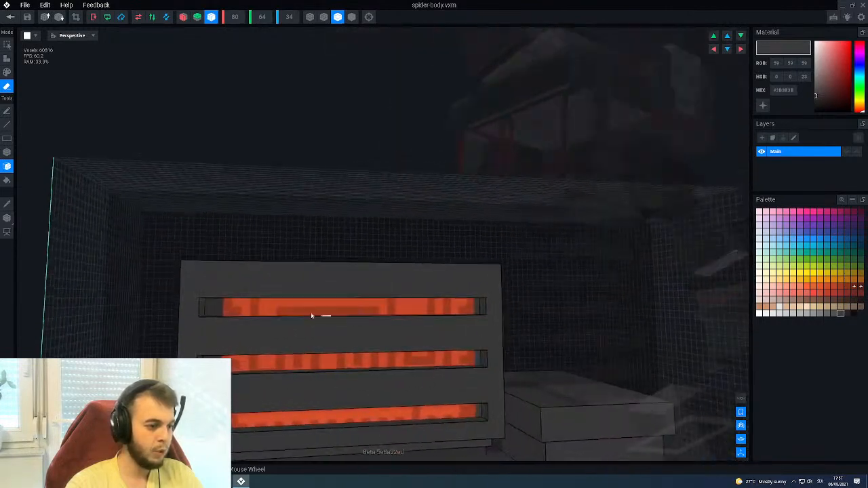
{"action": "mouse_move", "coordinate": [218, 310]}
{"action": "right_mouse_down"}
{"action": "mouse_move", "coordinate": [223, 306]}
{"action": "mouse_move", "coordinate": [204, 312]}
{"action": "right_mouse_up"}
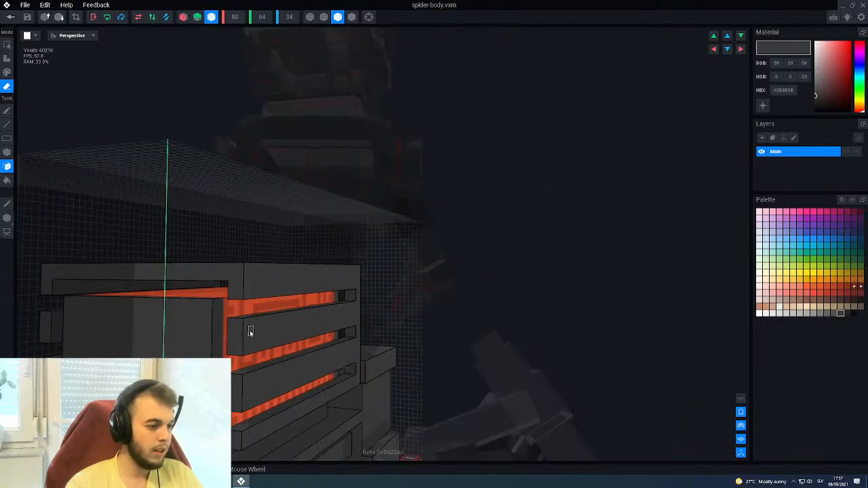
{"action": "right_click_drag", "start_coordinate": [242, 334], "coordinate": [213, 325]}
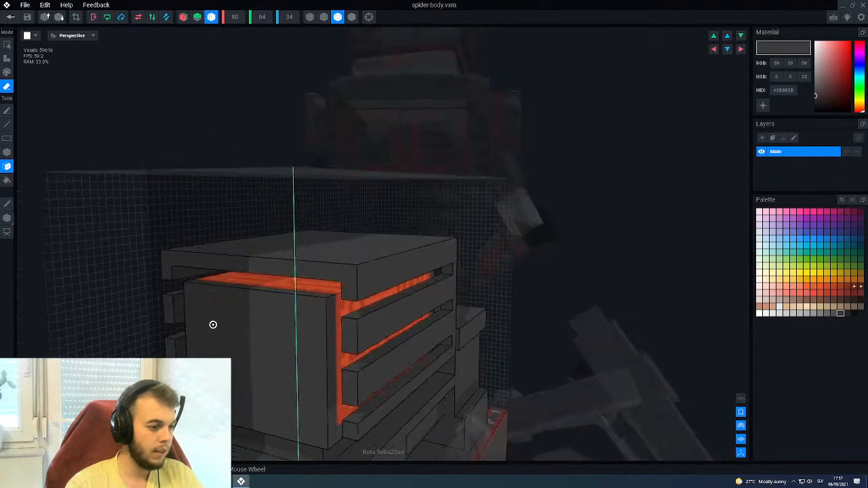
{"action": "scroll", "coordinate": [213, 326], "scroll_direction": "up", "scroll_amount": 2}
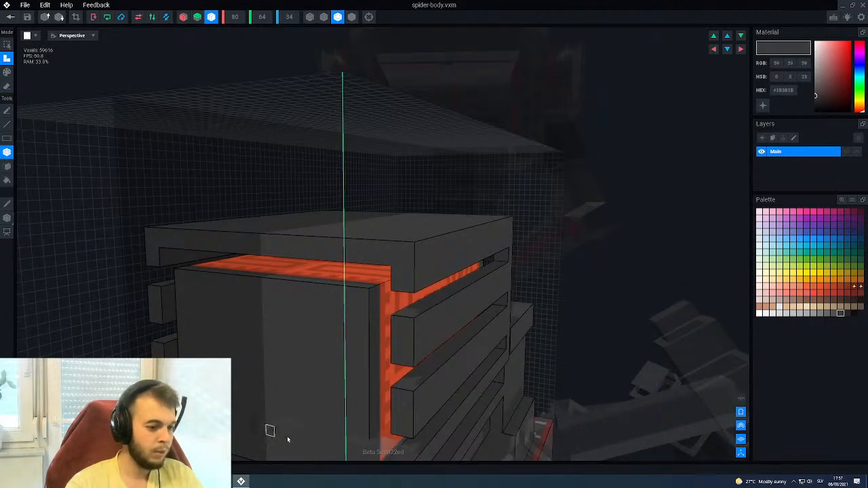
{"action": "scroll", "coordinate": [408, 449], "scroll_direction": "down", "scroll_amount": 2}
{"action": "right_click_drag", "start_coordinate": [411, 448], "coordinate": [366, 427]}
{"action": "scroll", "coordinate": [339, 413], "scroll_direction": "up", "scroll_amount": 2}
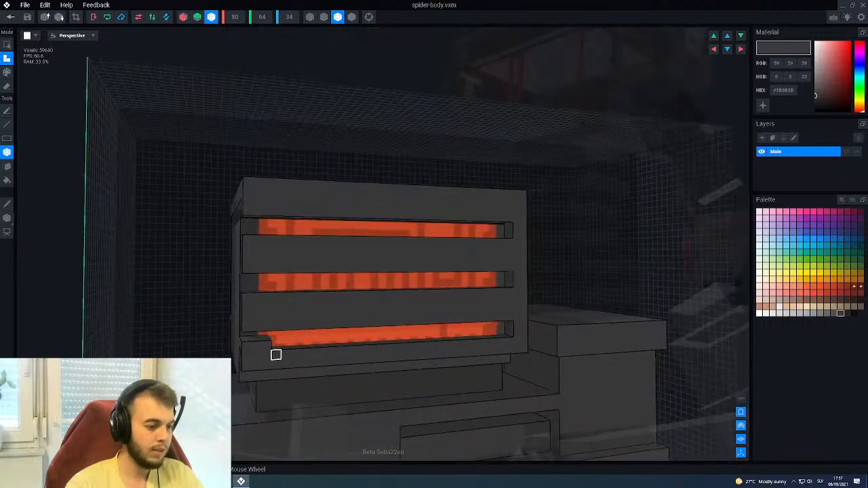
{"action": "middle_click_drag", "start_coordinate": [276, 355], "coordinate": [282, 357]}
{"action": "key", "text": "ctrl+z"}
Close the rear end of the armour frame with a flat grey box panel spanning both side walls.
{"action": "scroll", "coordinate": [275, 357], "scroll_direction": "down", "scroll_amount": 1}
{"action": "right_click_drag", "start_coordinate": [274, 357], "coordinate": [340, 324]}
{"action": "scroll", "coordinate": [340, 324], "scroll_direction": "up", "scroll_amount": 2}
{"action": "left_click_drag", "start_coordinate": [311, 202], "coordinate": [527, 402]}
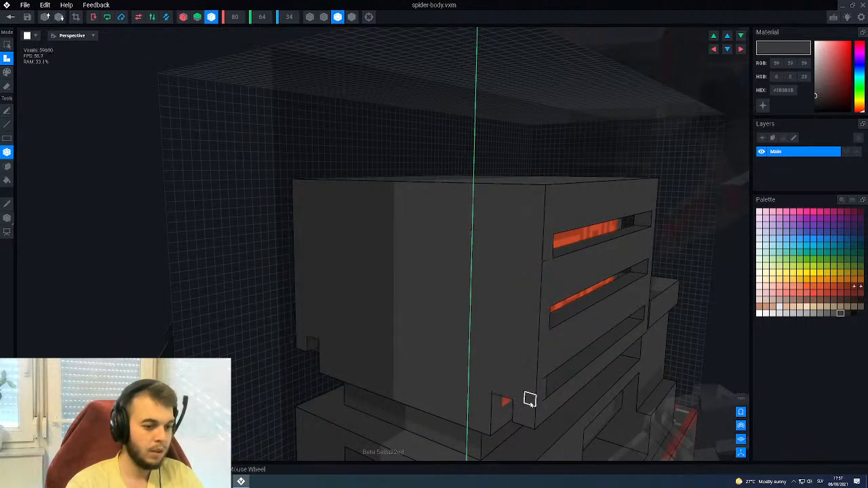
Fill the small gaps at the lower corners of the rear armour panel with grey voxels.
{"action": "scroll", "coordinate": [518, 380], "scroll_direction": "up", "scroll_amount": 3}
{"action": "right_click_drag", "start_coordinate": [400, 376], "coordinate": [465, 391]}
{"action": "scroll", "coordinate": [474, 373], "scroll_direction": "down", "scroll_amount": 3}
{"action": "right_click_drag", "start_coordinate": [528, 332], "coordinate": [496, 230]}
{"action": "scroll", "coordinate": [574, 321], "scroll_direction": "up", "scroll_amount": 3}
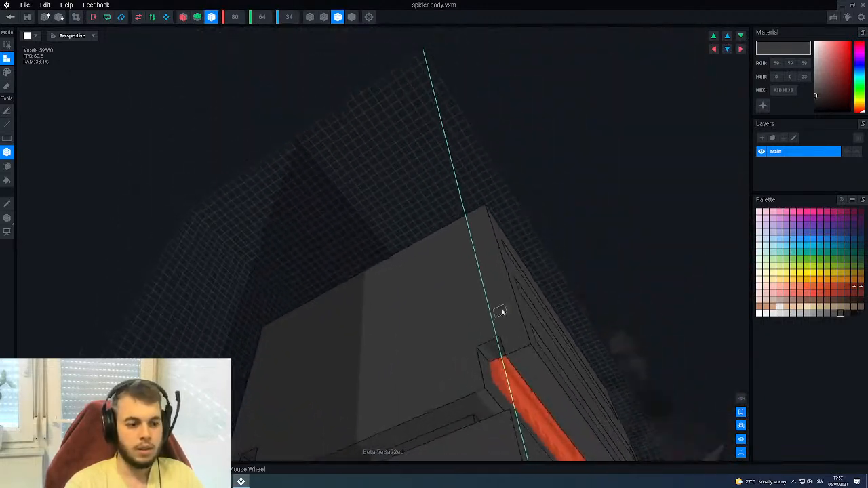
{"action": "scroll", "coordinate": [469, 379], "scroll_direction": "up", "scroll_amount": 2}
{"action": "right_click_drag", "start_coordinate": [470, 384], "coordinate": [434, 381]}
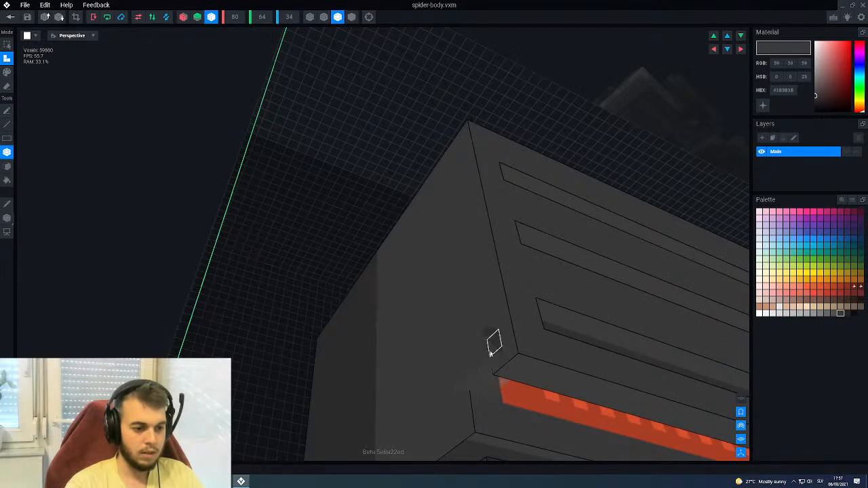
{"action": "left_click", "coordinate": [491, 353]}
{"action": "right_click_drag", "start_coordinate": [495, 386], "coordinate": [499, 390]}
{"action": "left_click", "coordinate": [497, 385]}
{"action": "left_click", "coordinate": [490, 376]}
{"action": "left_click_drag", "start_coordinate": [475, 365], "coordinate": [466, 360]}
{"action": "right_click_drag", "start_coordinate": [465, 357], "coordinate": [408, 351]}
{"action": "middle_click_drag", "start_coordinate": [434, 448], "coordinate": [424, 400]}
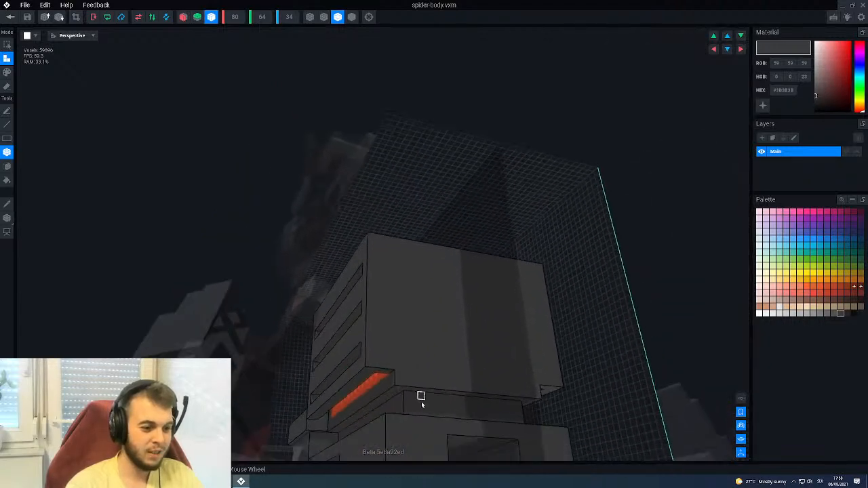
Save the spider-body changes, return to the Spider rig and view the armoured block from the side.
{"action": "right_click_drag", "start_coordinate": [383, 382], "coordinate": [411, 360]}
{"action": "scroll", "coordinate": [389, 375], "scroll_direction": "down", "scroll_amount": 2}
{"action": "left_click", "coordinate": [10, 17]}
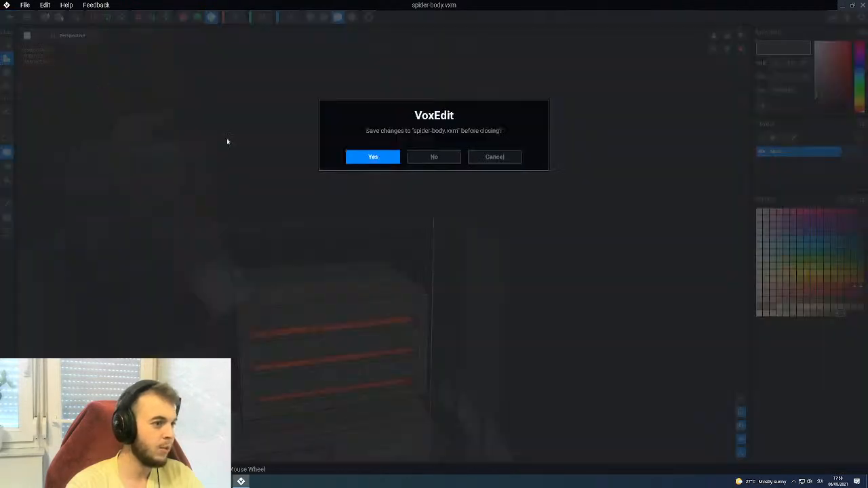
{"action": "left_click", "coordinate": [371, 160]}
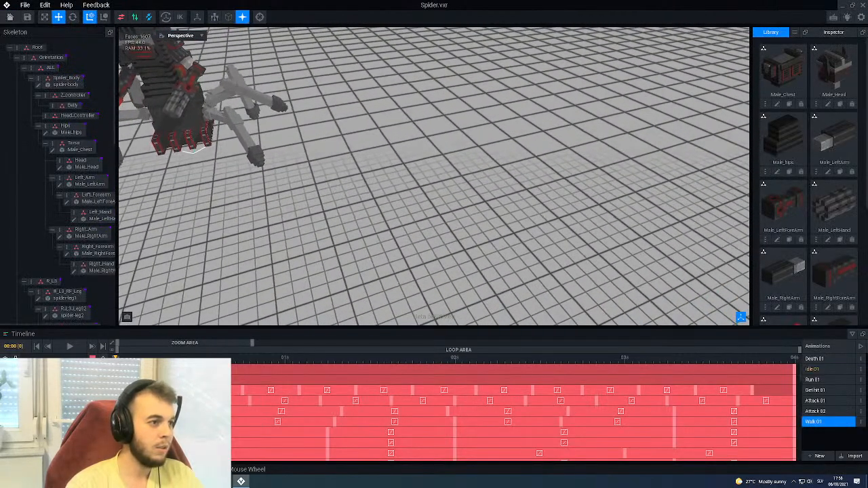
{"action": "right_click_drag", "start_coordinate": [220, 74], "coordinate": [211, 69]}
{"action": "middle_click_drag", "start_coordinate": [211, 69], "coordinate": [269, 118]}
{"action": "right_click_drag", "start_coordinate": [269, 118], "coordinate": [310, 147]}
{"action": "scroll", "coordinate": [319, 156], "scroll_direction": "up", "scroll_amount": 3}
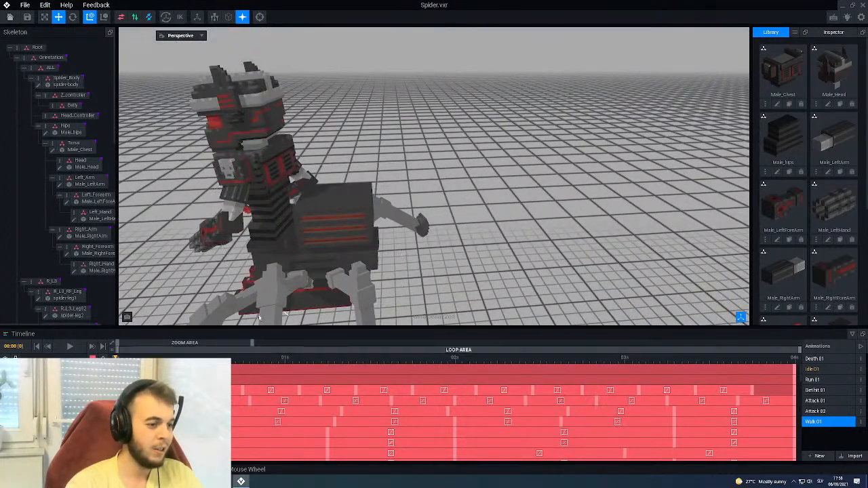
Reopen the spider-body part from the rig's skeleton for voxel editing, facing the top of the armoured block.
{"action": "left_click", "coordinate": [347, 214]}
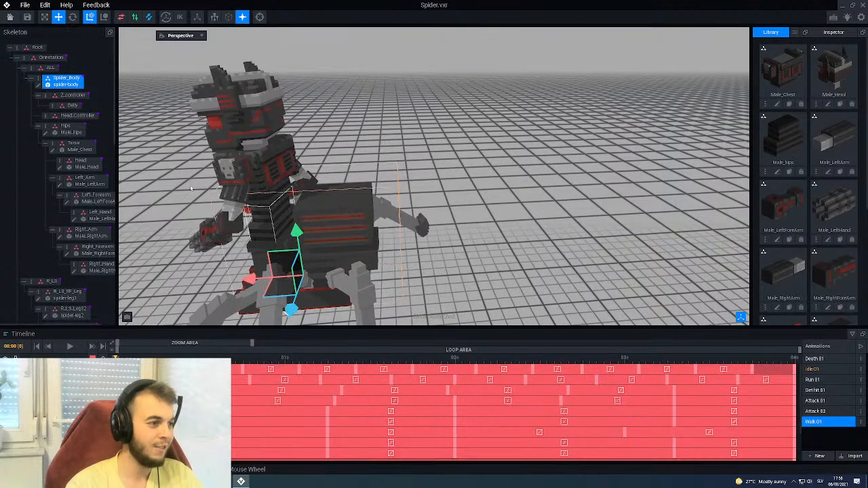
{"action": "left_click", "coordinate": [38, 86]}
{"action": "mouse_move", "coordinate": [322, 213]}
{"action": "right_mouse_down"}
{"action": "mouse_move", "coordinate": [406, 192]}
{"action": "mouse_move", "coordinate": [397, 206]}
{"action": "mouse_move", "coordinate": [407, 248]}
{"action": "mouse_move", "coordinate": [353, 291]}
{"action": "mouse_move", "coordinate": [308, 297]}
{"action": "right_mouse_up"}
{"action": "scroll", "coordinate": [407, 193], "scroll_direction": "up", "scroll_amount": 3}
{"action": "left_click", "coordinate": [339, 19]}
{"action": "scroll", "coordinate": [402, 258], "scroll_direction": "up", "scroll_amount": 2}
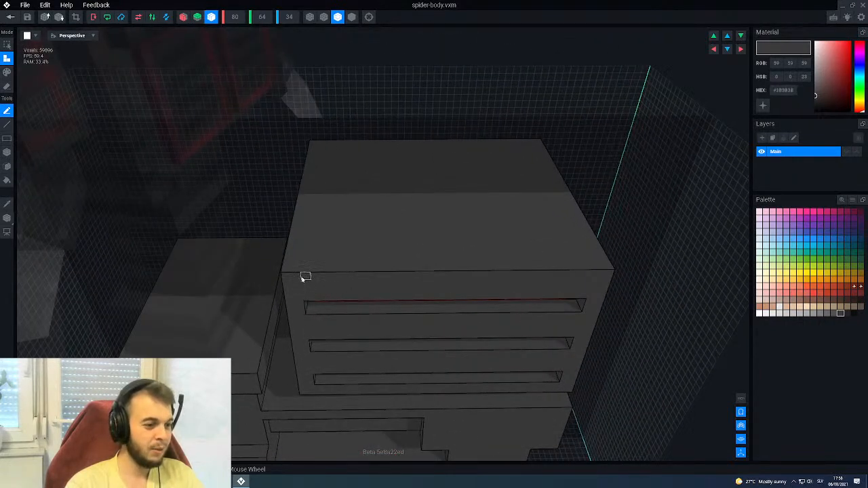
Erase a long mirrored pair of narrow slots near the side edges of the armoured block's top face.
{"action": "right_click_drag", "start_coordinate": [330, 222], "coordinate": [332, 210]}
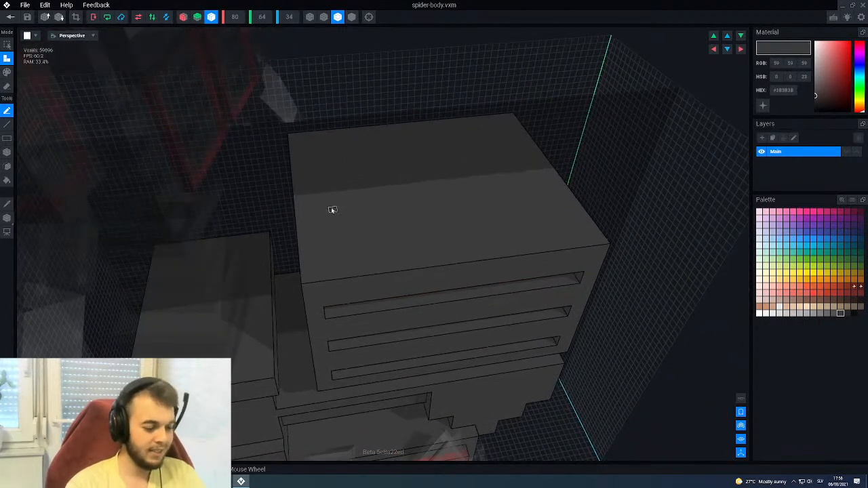
{"action": "key", "text": "e"}
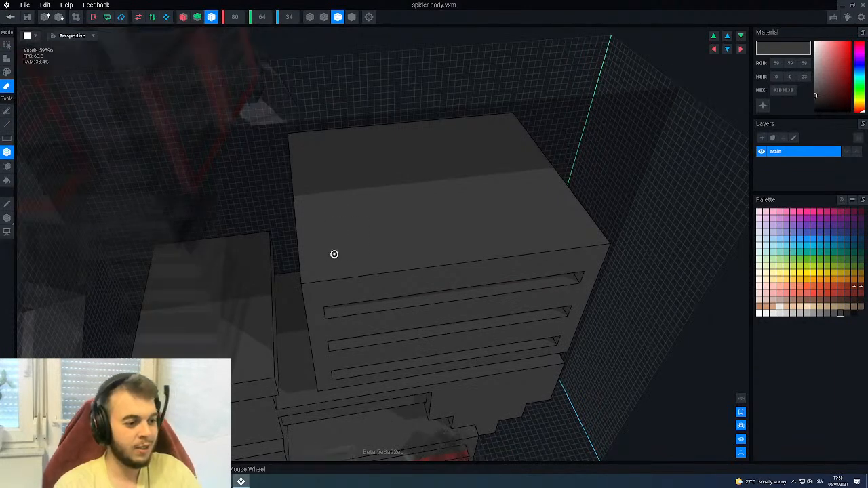
{"action": "right_click_drag", "start_coordinate": [333, 254], "coordinate": [339, 249]}
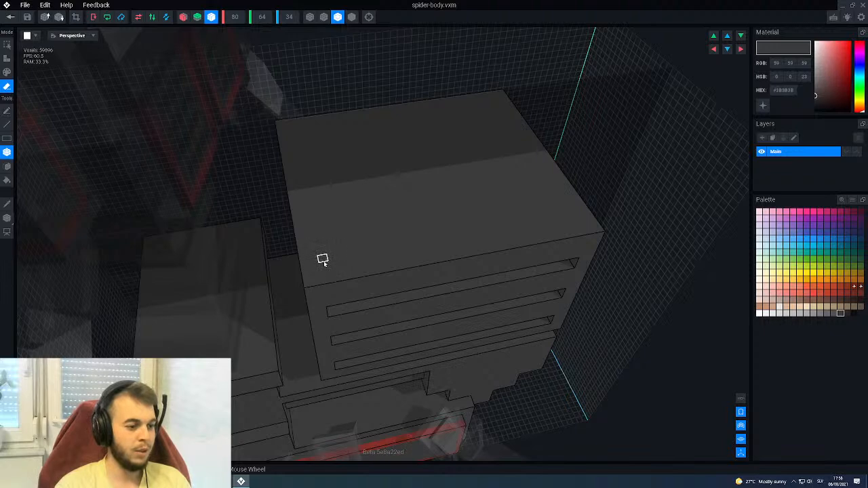
{"action": "left_click_drag", "start_coordinate": [384, 245], "coordinate": [564, 202]}
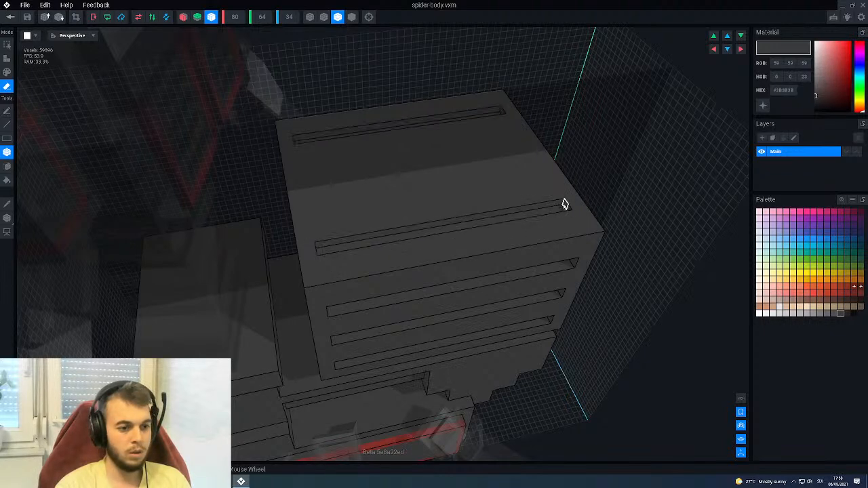
{"action": "scroll", "coordinate": [566, 212], "scroll_direction": "up", "scroll_amount": 3}
{"action": "right_click_drag", "start_coordinate": [264, 162], "coordinate": [319, 226]}
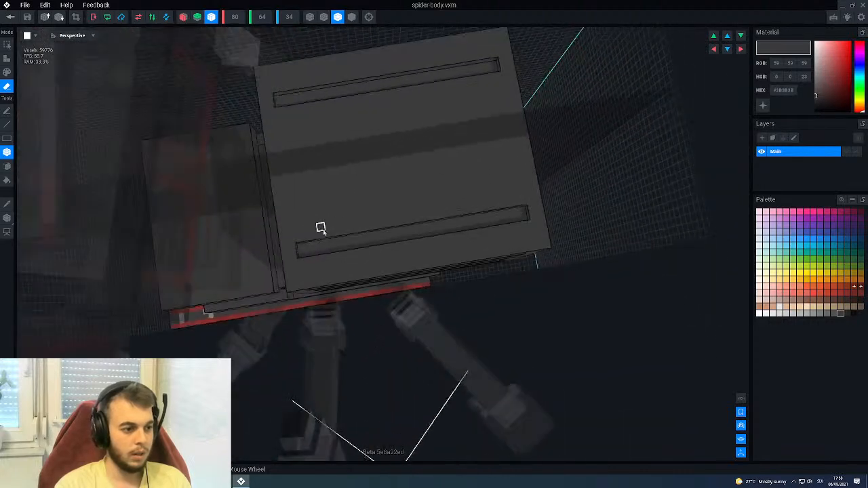
Erase a second mirrored pair of long slots between the outer two on the top face.
{"action": "scroll", "coordinate": [319, 226], "scroll_direction": "up", "scroll_amount": 3}
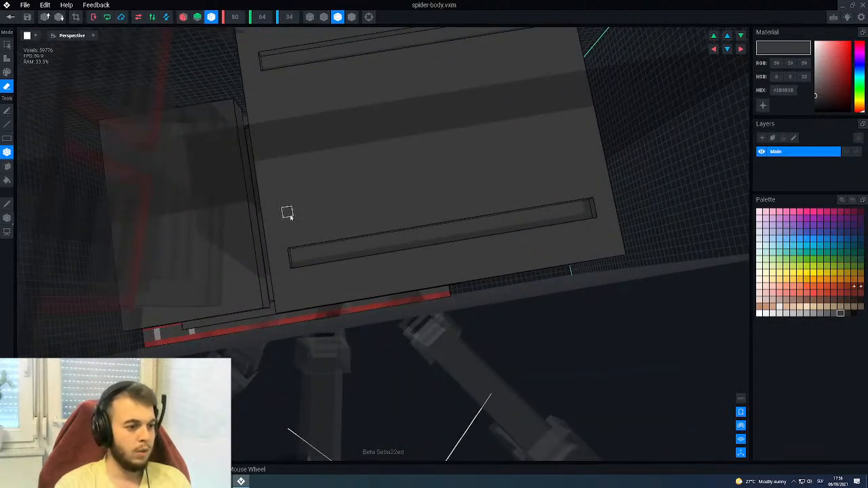
{"action": "left_click_drag", "start_coordinate": [286, 202], "coordinate": [576, 143]}
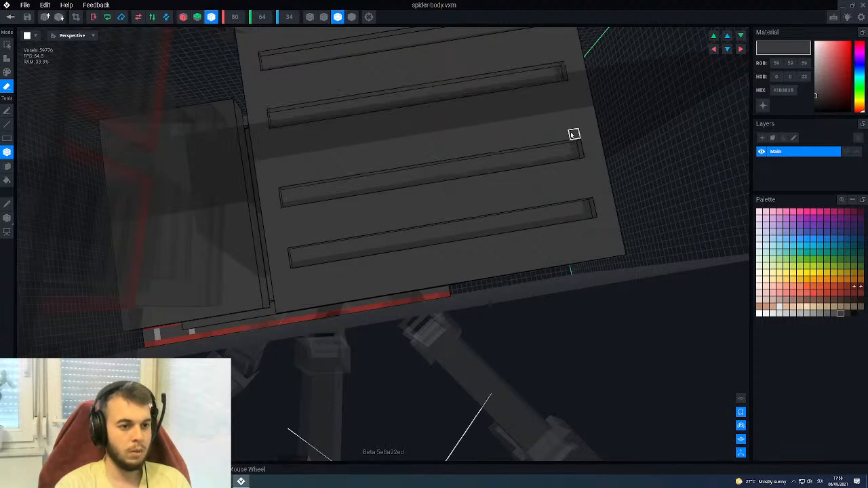
Widen the four top slots by erasing a strip along the inner edge of each mirrored pair.
{"action": "scroll", "coordinate": [450, 192], "scroll_direction": "down", "scroll_amount": 3}
{"action": "right_click_drag", "start_coordinate": [450, 192], "coordinate": [448, 201]}
{"action": "scroll", "coordinate": [448, 202], "scroll_direction": "up", "scroll_amount": 3}
{"action": "middle_click_drag", "start_coordinate": [466, 208], "coordinate": [465, 237]}
{"action": "left_click_drag", "start_coordinate": [472, 303], "coordinate": [467, 64]}
{"action": "right_click_drag", "start_coordinate": [432, 124], "coordinate": [431, 123]}
{"action": "left_click_drag", "start_coordinate": [378, 293], "coordinate": [426, 61]}
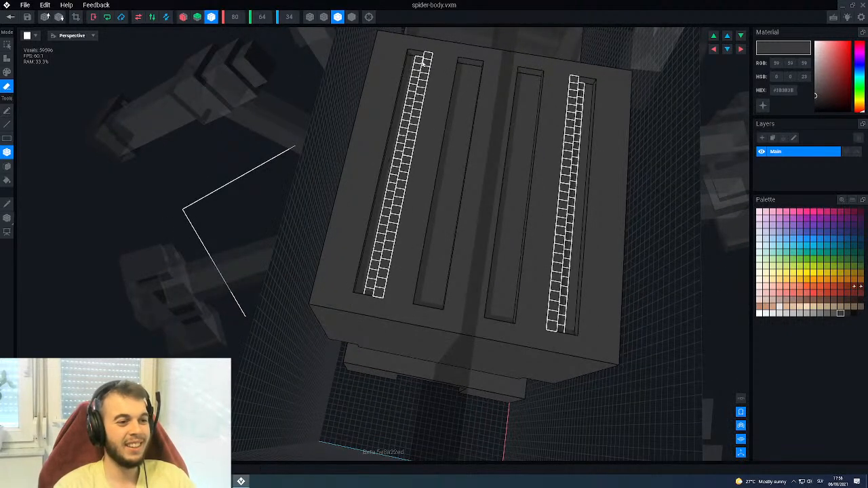
{"action": "left_click", "coordinate": [426, 61]}
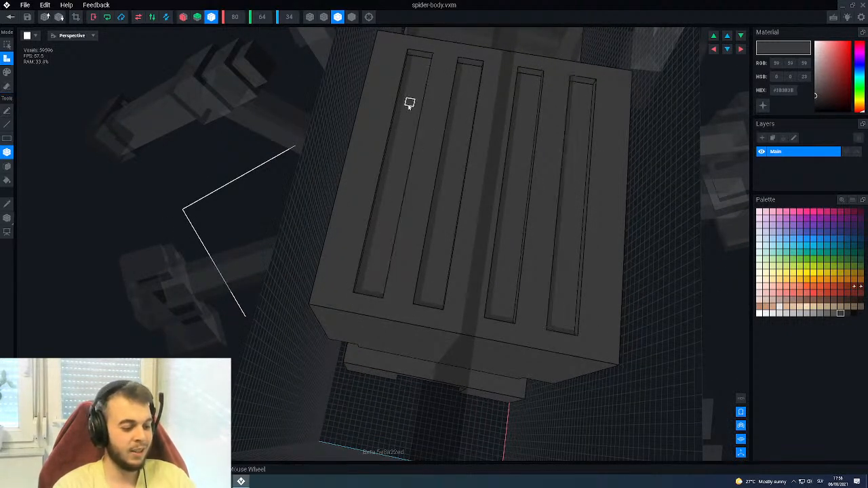
Fill in the outer edges of the four top slots with grey to narrow and space them evenly.
{"action": "right_click_drag", "start_coordinate": [409, 103], "coordinate": [392, 100]}
{"action": "left_click", "coordinate": [394, 99]}
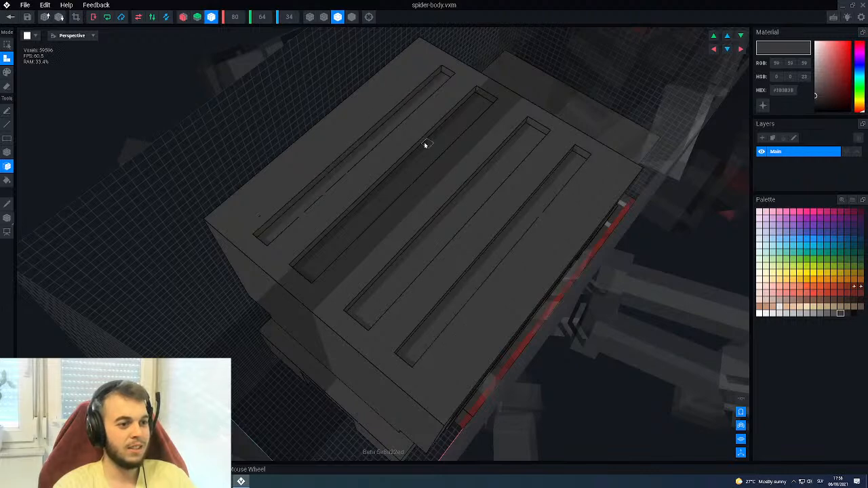
{"action": "right_click_drag", "start_coordinate": [422, 140], "coordinate": [425, 282]}
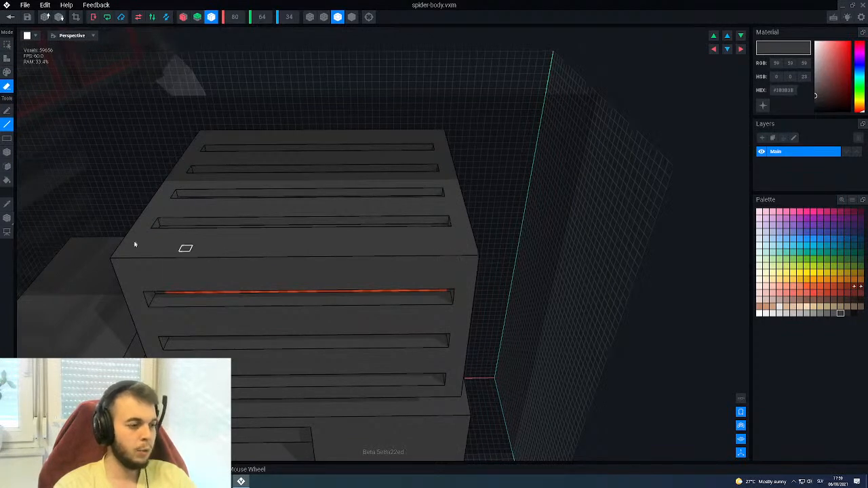
Erase the floors of the four top slots down to the glowing red inner block.
{"action": "middle_click_drag", "start_coordinate": [383, 271], "coordinate": [418, 257]}
{"action": "left_click", "coordinate": [434, 234]}
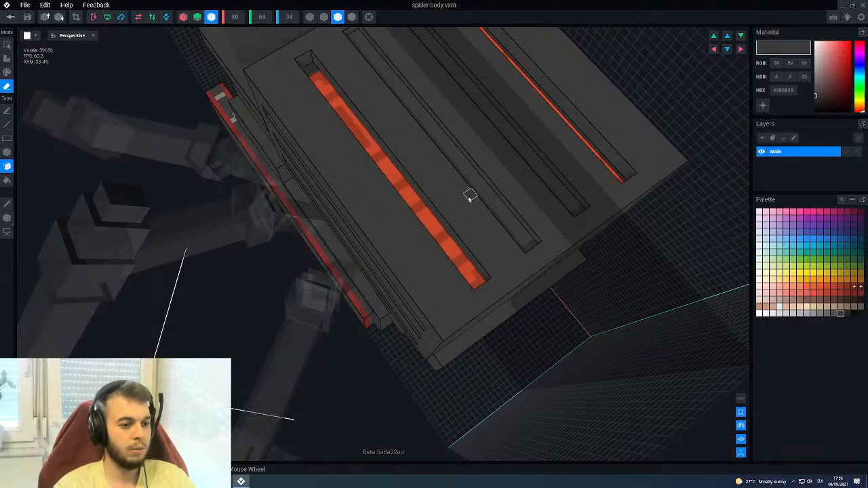
{"action": "left_click", "coordinate": [484, 188]}
{"action": "middle_click_drag", "start_coordinate": [484, 188], "coordinate": [417, 238]}
{"action": "middle_click_drag", "start_coordinate": [370, 255], "coordinate": [413, 278]}
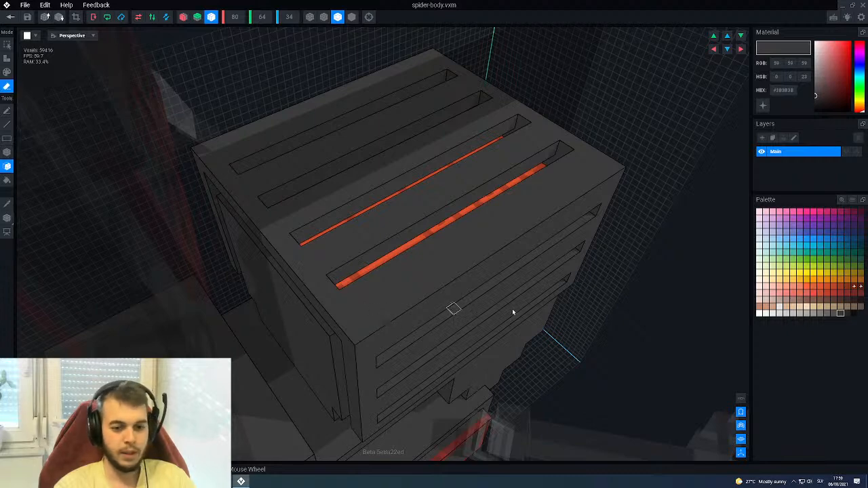
Paint lighter grey #515151 marks on the rear top corners and dashes along the rear top edge.
{"action": "left_click", "coordinate": [833, 313]}
{"action": "scroll", "coordinate": [537, 252], "scroll_direction": "down", "scroll_amount": 3}
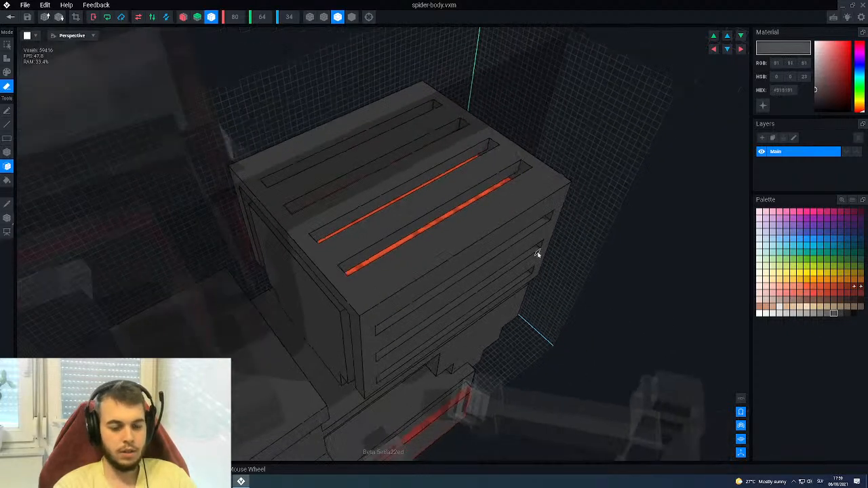
{"action": "middle_click_drag", "start_coordinate": [445, 263], "coordinate": [427, 260]}
{"action": "middle_click_drag", "start_coordinate": [469, 277], "coordinate": [468, 278]}
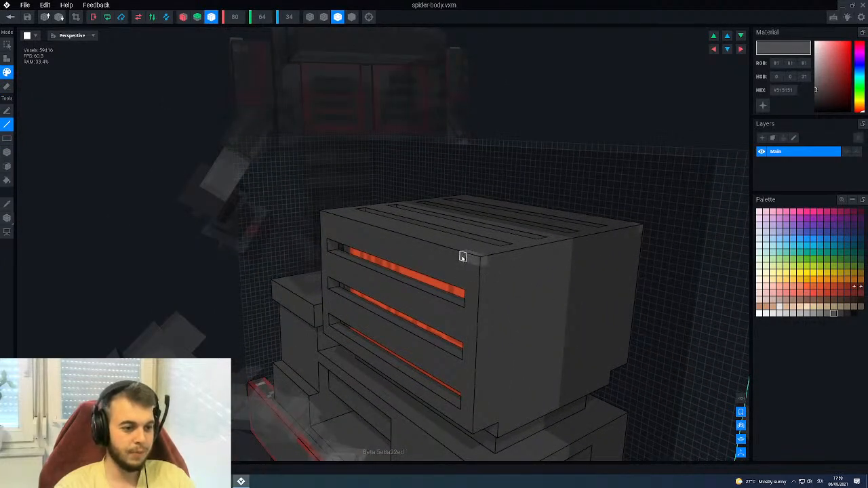
{"action": "middle_click_drag", "start_coordinate": [482, 271], "coordinate": [464, 267]}
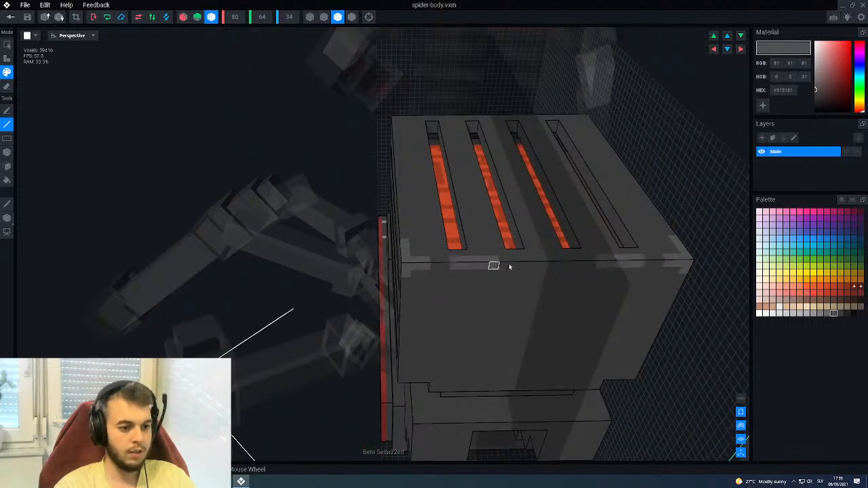
Paint lighter grey dashes of decreasing length along the block's long top side edges towards the torso end.
{"action": "middle_click_drag", "start_coordinate": [501, 326], "coordinate": [531, 264]}
{"action": "middle_click_drag", "start_coordinate": [478, 301], "coordinate": [530, 296]}
{"action": "left_click_drag", "start_coordinate": [486, 296], "coordinate": [432, 295]}
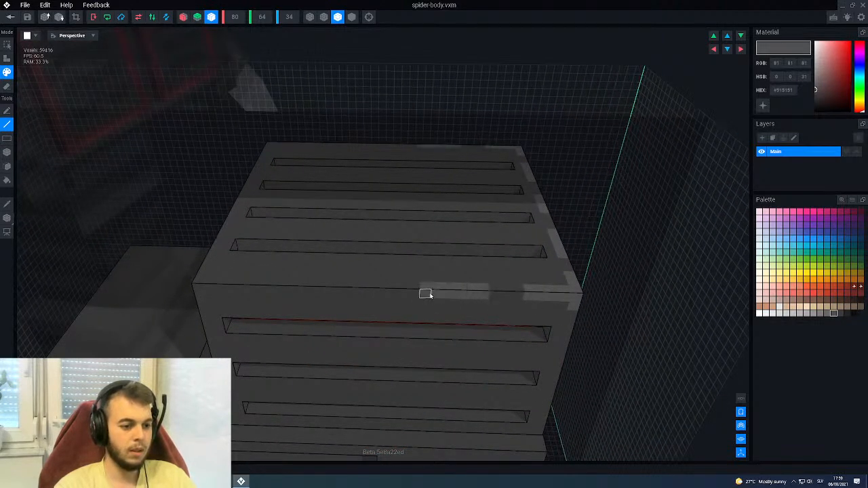
{"action": "left_click_drag", "start_coordinate": [367, 285], "coordinate": [299, 291]}
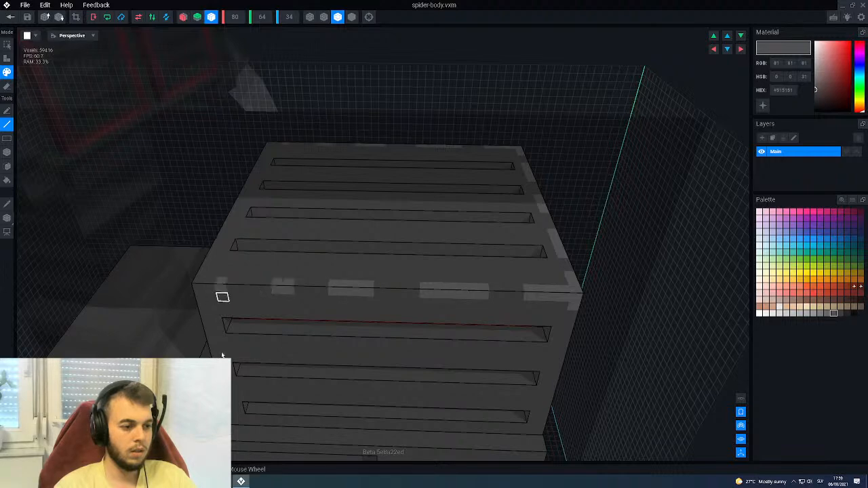
Adjust the lengths of the dashes on the long top side edge by repainting with the dark and lighter greys.
{"action": "scroll", "coordinate": [221, 313], "scroll_direction": "down", "scroll_amount": 6}
{"action": "middle_click_drag", "start_coordinate": [253, 362], "coordinate": [447, 295]}
{"action": "right_click_drag", "start_coordinate": [446, 296], "coordinate": [462, 324]}
{"action": "scroll", "coordinate": [461, 324], "scroll_direction": "up", "scroll_amount": 3}
{"action": "scroll", "coordinate": [460, 325], "scroll_direction": "up", "scroll_amount": 3}
{"action": "scroll", "coordinate": [459, 326], "scroll_direction": "up", "scroll_amount": 2}
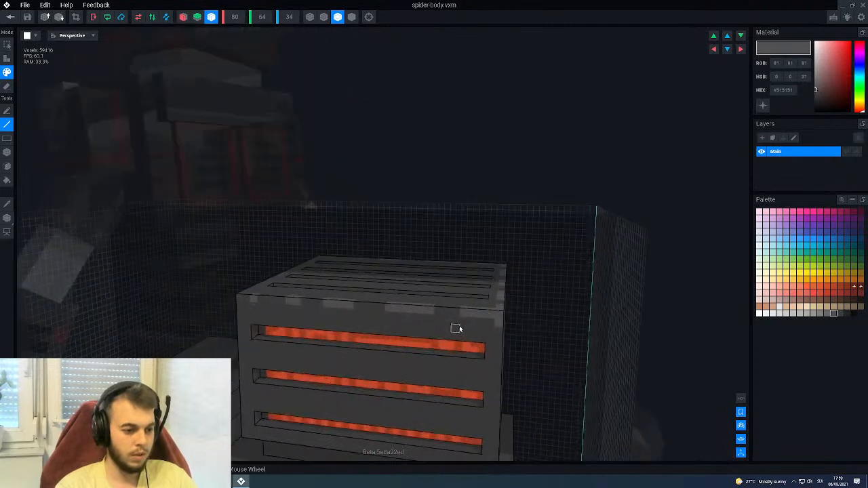
{"action": "left_click", "coordinate": [414, 328], "text": "alt"}
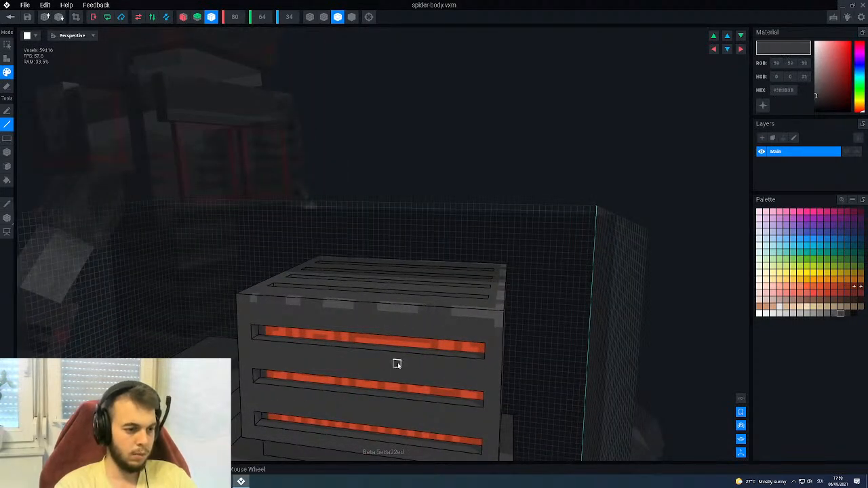
{"action": "right_click_drag", "start_coordinate": [387, 343], "coordinate": [353, 314]}
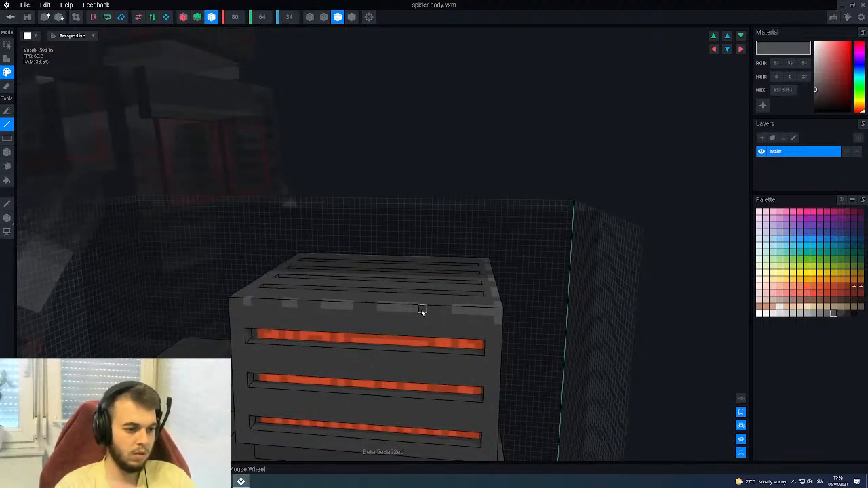
Paint lighter grey dashes down the vertical rear corner edges of the armoured block.
{"action": "scroll", "coordinate": [403, 354], "scroll_direction": "down", "scroll_amount": 5}
{"action": "right_click_drag", "start_coordinate": [405, 352], "coordinate": [465, 317]}
{"action": "scroll", "coordinate": [381, 356], "scroll_direction": "up", "scroll_amount": 4}
{"action": "scroll", "coordinate": [432, 335], "scroll_direction": "up", "scroll_amount": 3}
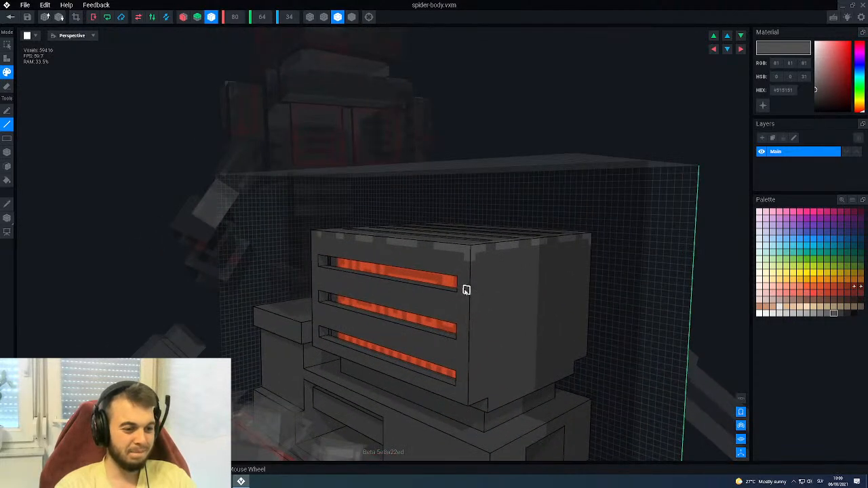
{"action": "left_click_drag", "start_coordinate": [467, 301], "coordinate": [467, 302]}
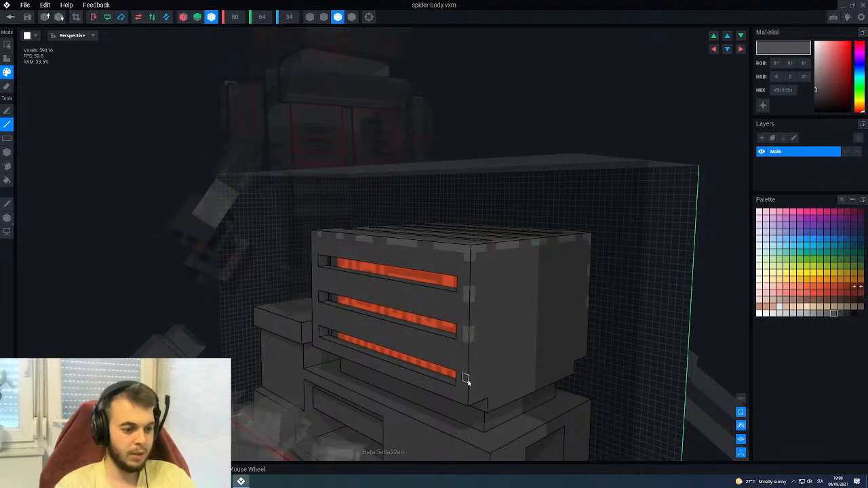
{"action": "scroll", "coordinate": [468, 362], "scroll_direction": "up", "scroll_amount": 3}
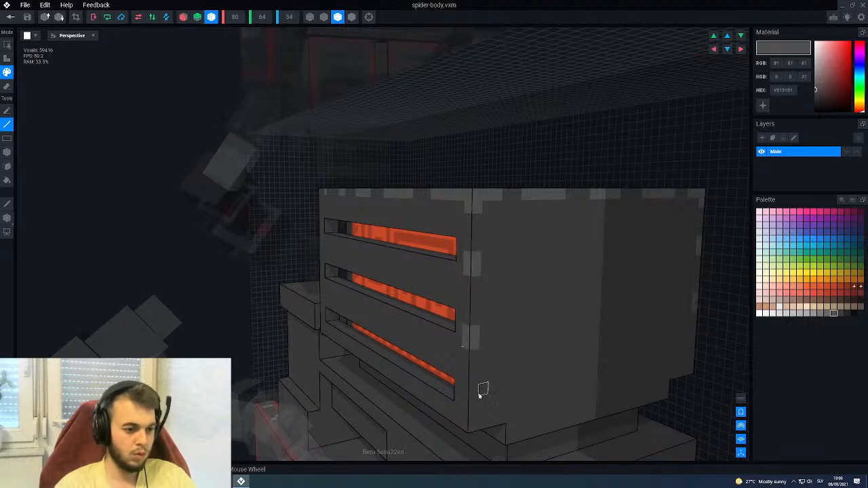
{"action": "scroll", "coordinate": [482, 377], "scroll_direction": "down", "scroll_amount": 5}
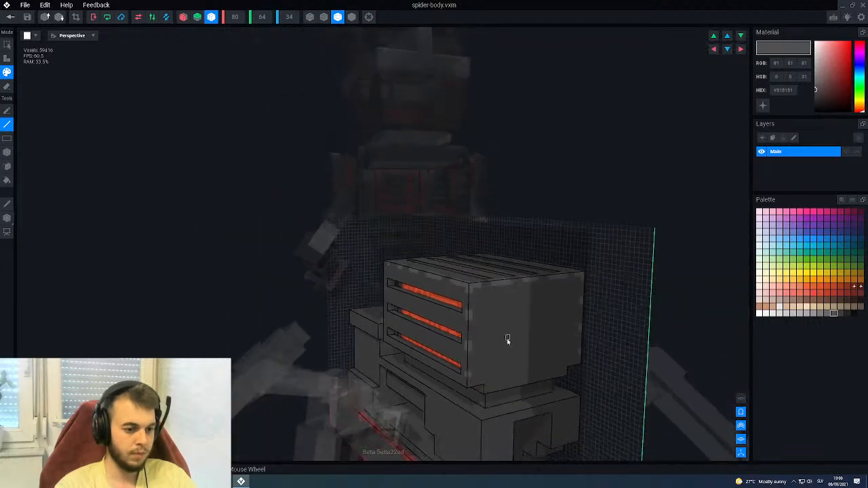
Paint a dark grey #242424 shadow band around the recessed neck directly beneath the armoured block.
{"action": "right_click_drag", "start_coordinate": [491, 329], "coordinate": [461, 391]}
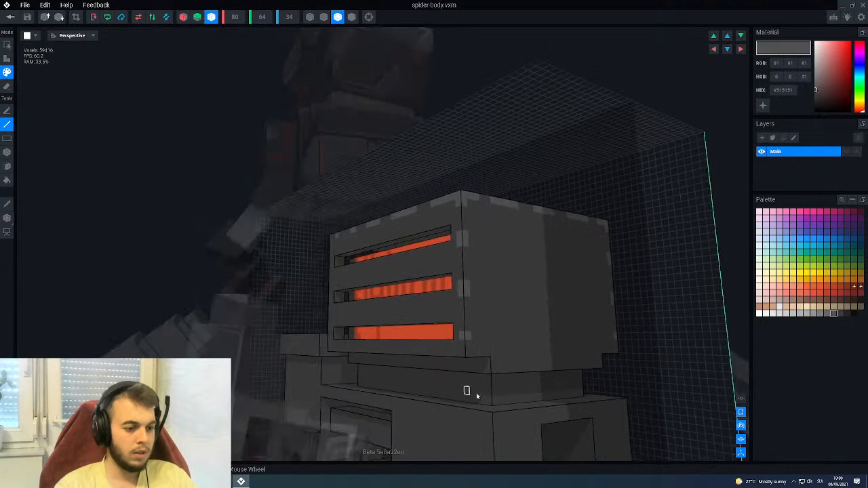
{"action": "left_click", "coordinate": [489, 393], "text": "alt"}
{"action": "left_click", "coordinate": [847, 314]}
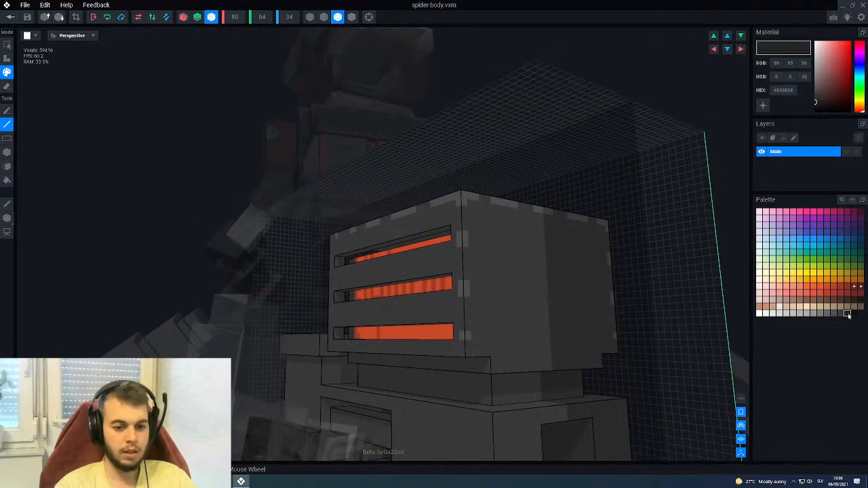
{"action": "key", "text": "b"}
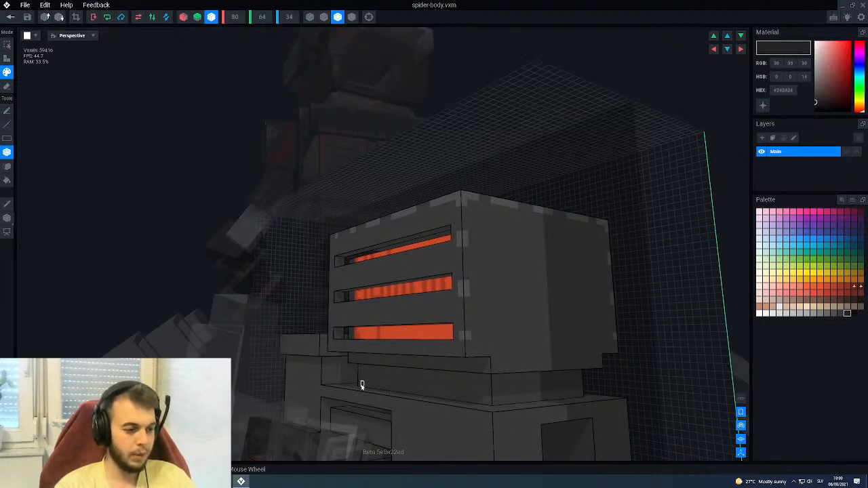
{"action": "scroll", "coordinate": [359, 385], "scroll_direction": "up", "scroll_amount": 3}
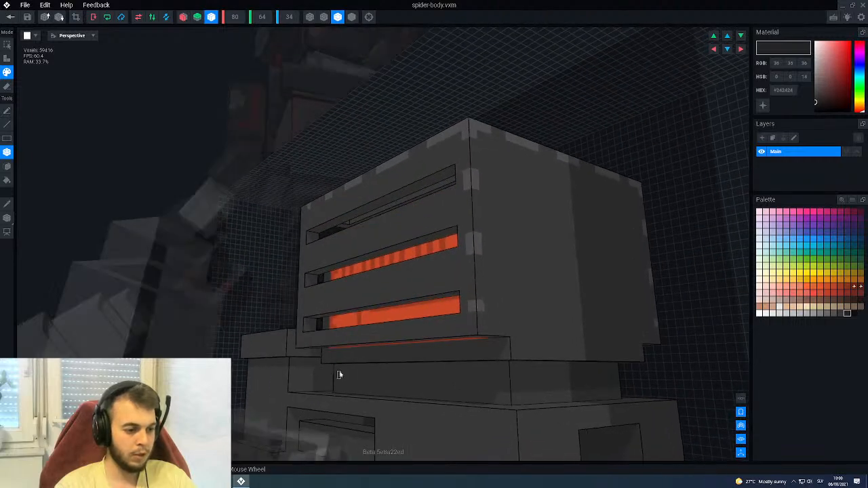
{"action": "left_click_drag", "start_coordinate": [335, 374], "coordinate": [555, 367]}
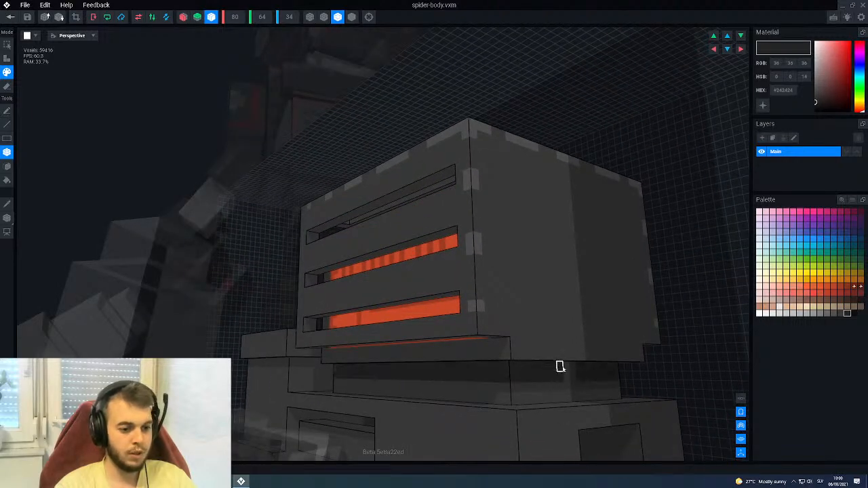
{"action": "scroll", "coordinate": [505, 387], "scroll_direction": "down", "scroll_amount": 6}
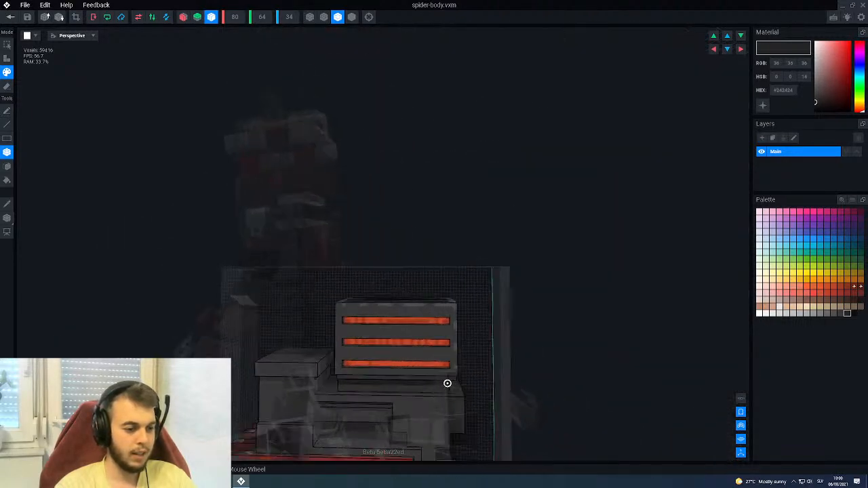
Paint the full lower edge of each of the three side slots in lighter grey #515151.
{"action": "scroll", "coordinate": [447, 383], "scroll_direction": "up", "scroll_amount": 6}
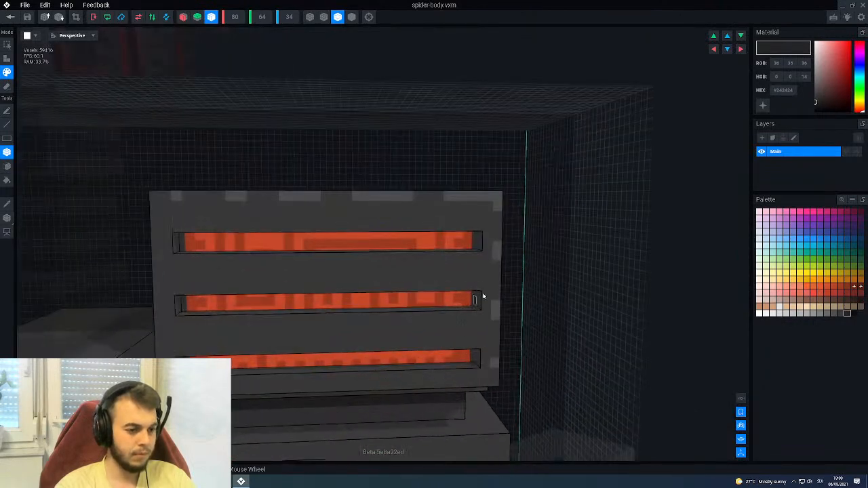
{"action": "right_click_drag", "start_coordinate": [476, 285], "coordinate": [466, 275]}
{"action": "scroll", "coordinate": [454, 265], "scroll_direction": "up", "scroll_amount": 3}
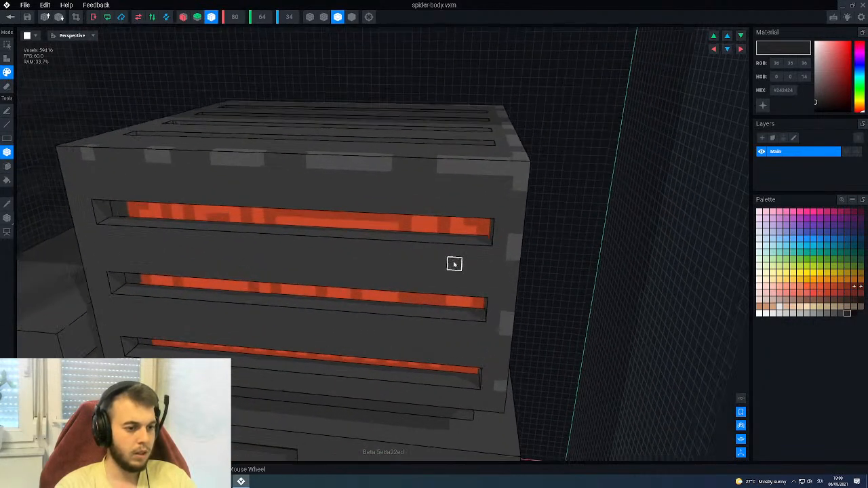
{"action": "left_click", "coordinate": [512, 254]}
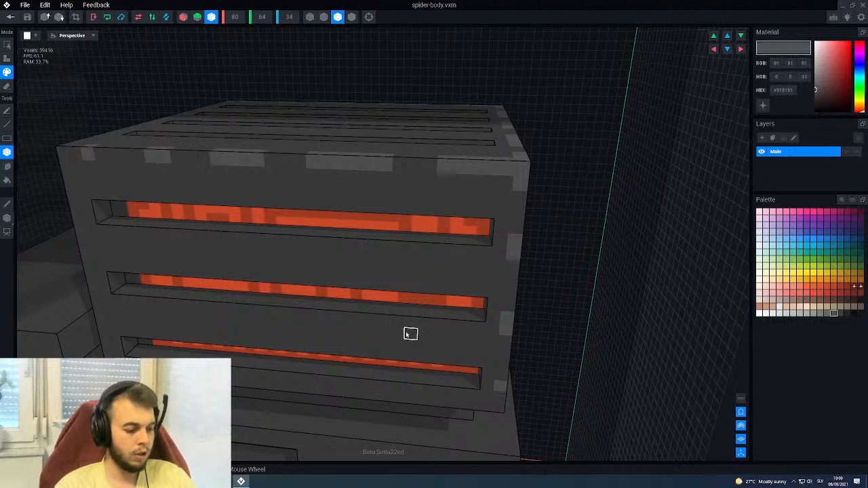
{"action": "key", "text": "f"}
{"action": "left_click", "coordinate": [399, 238]}
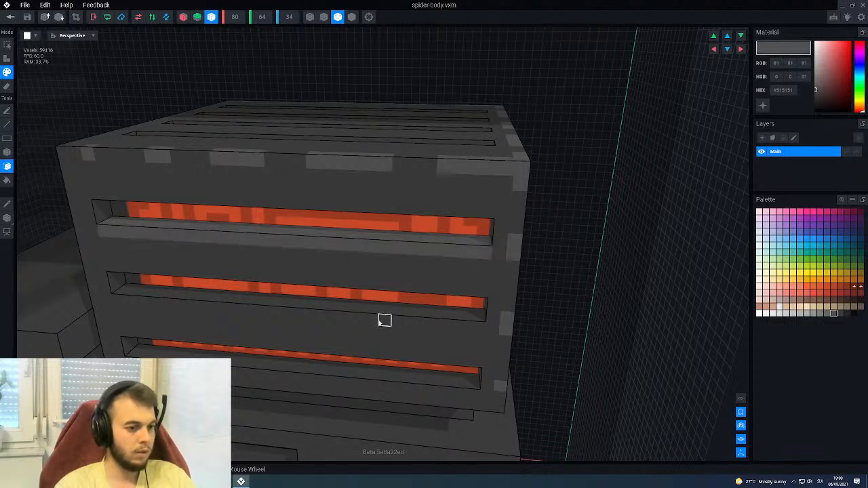
{"action": "left_click", "coordinate": [387, 308]}
{"action": "left_click", "coordinate": [386, 377]}
{"action": "scroll", "coordinate": [372, 410], "scroll_direction": "down", "scroll_amount": 5}
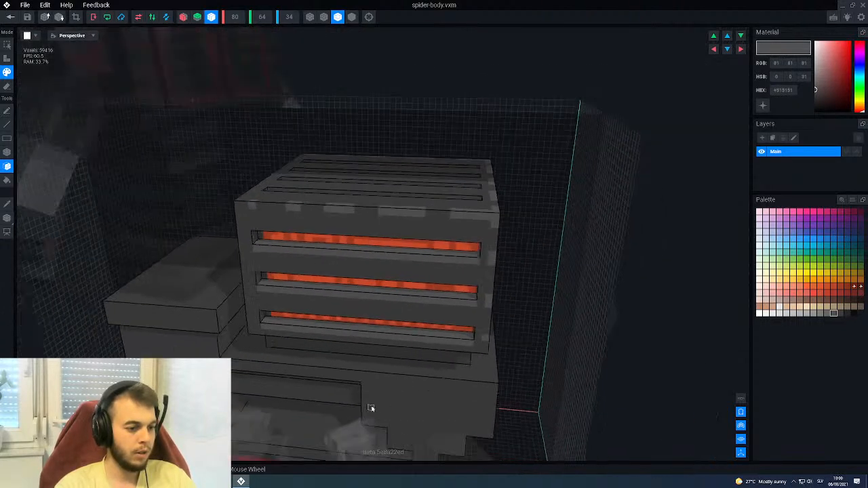
{"action": "scroll", "coordinate": [375, 343], "scroll_direction": "up", "scroll_amount": 5}
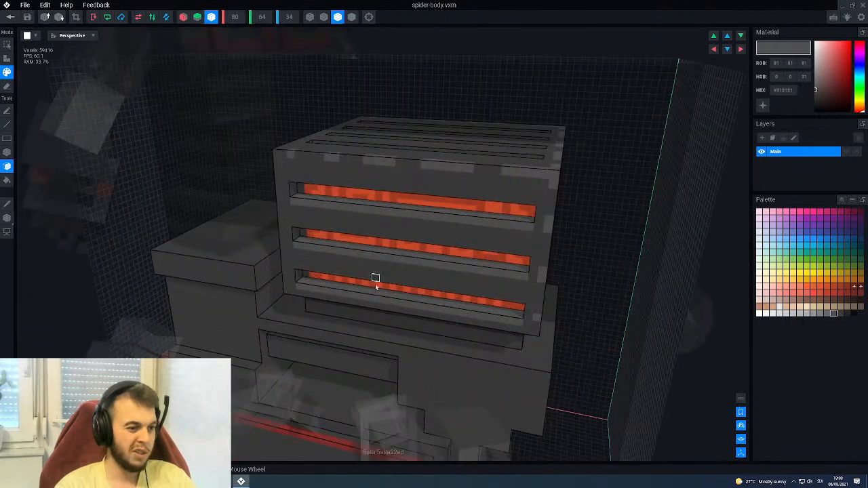
Repaint the inner ledges of the three side slots with the armour's base grey #3B3B3B.
{"action": "right_click_drag", "start_coordinate": [373, 292], "coordinate": [370, 298]}
{"action": "scroll", "coordinate": [361, 326], "scroll_direction": "up", "scroll_amount": 3}
{"action": "key", "text": "i"}
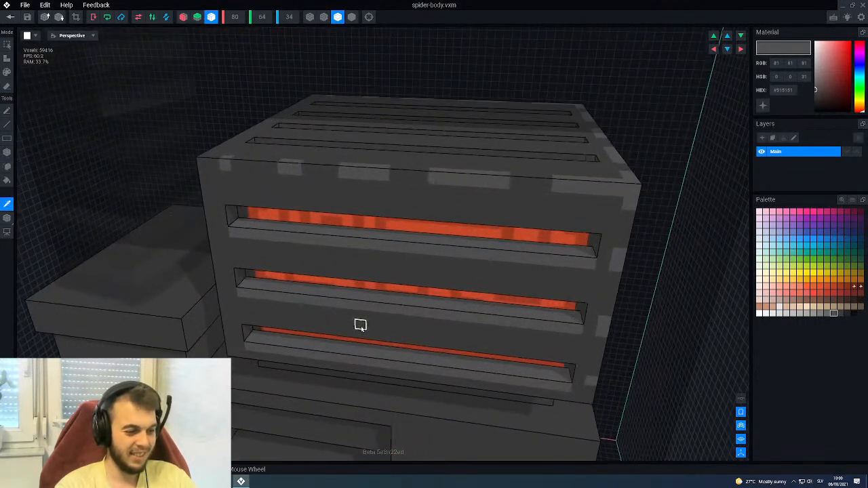
{"action": "left_click", "coordinate": [361, 328]}
{"action": "key", "text": "l"}
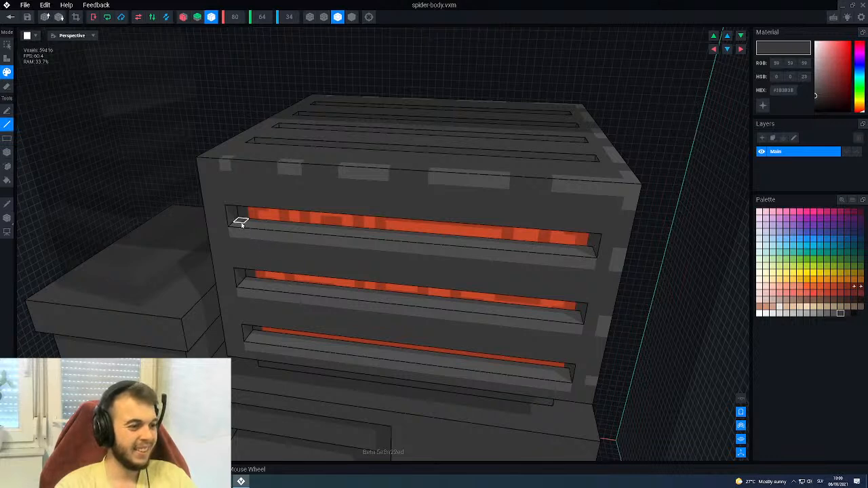
{"action": "left_click_drag", "start_coordinate": [584, 251], "coordinate": [586, 251]}
{"action": "mouse_move", "coordinate": [575, 316]}
{"action": "left_mouse_down"}
{"action": "mouse_move", "coordinate": [433, 309]}
{"action": "mouse_move", "coordinate": [249, 283]}
{"action": "left_mouse_up"}
{"action": "left_click_drag", "start_coordinate": [248, 330], "coordinate": [564, 373]}
Paint lighter grey #515151 strips along the long edges of the slots on the block's top.
{"action": "scroll", "coordinate": [549, 340], "scroll_direction": "down", "scroll_amount": 3}
{"action": "right_click_drag", "start_coordinate": [549, 340], "coordinate": [447, 256]}
{"action": "middle_click_drag", "start_coordinate": [386, 320], "coordinate": [382, 322]}
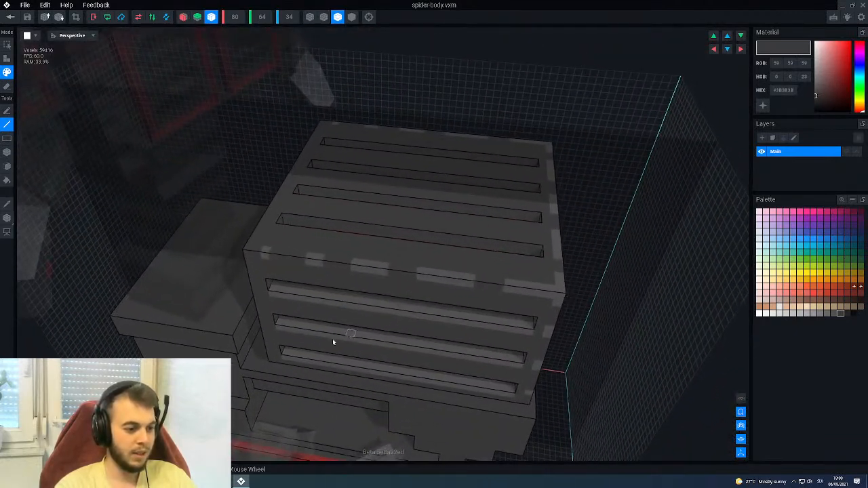
{"action": "left_click", "coordinate": [332, 298], "text": "alt"}
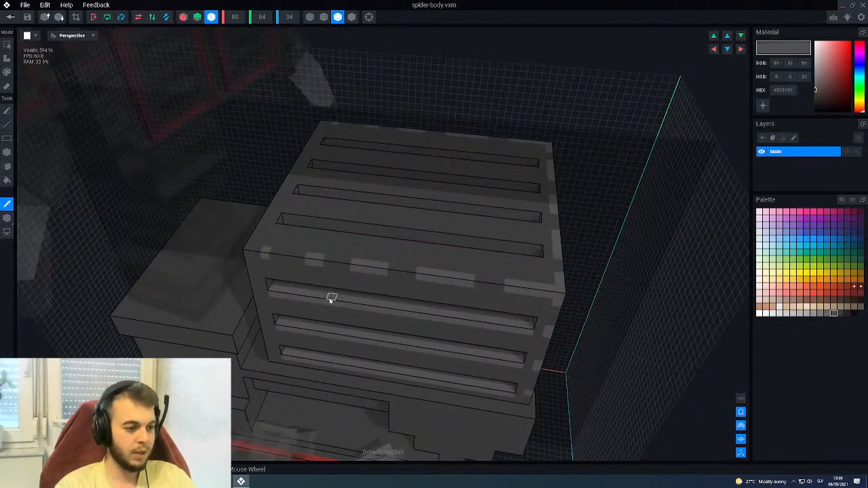
{"action": "right_click_drag", "start_coordinate": [332, 300], "coordinate": [347, 312]}
{"action": "scroll", "coordinate": [346, 312], "scroll_direction": "up", "scroll_amount": 3}
{"action": "mouse_move", "coordinate": [265, 259]}
{"action": "left_mouse_down"}
{"action": "mouse_move", "coordinate": [591, 269]}
{"action": "mouse_move", "coordinate": [552, 242]}
{"action": "mouse_move", "coordinate": [269, 232]}
{"action": "mouse_move", "coordinate": [451, 205]}
{"action": "mouse_move", "coordinate": [560, 221]}
{"action": "mouse_move", "coordinate": [571, 237]}
{"action": "left_mouse_up"}
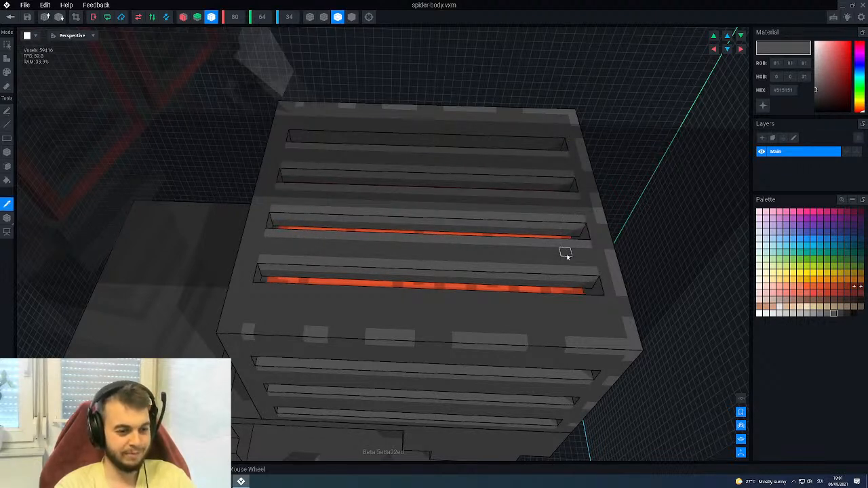
Shorten the ends of the lighter strips along the top and side slots using base grey #3B3B3B.
{"action": "left_click", "coordinate": [564, 251], "text": "alt"}
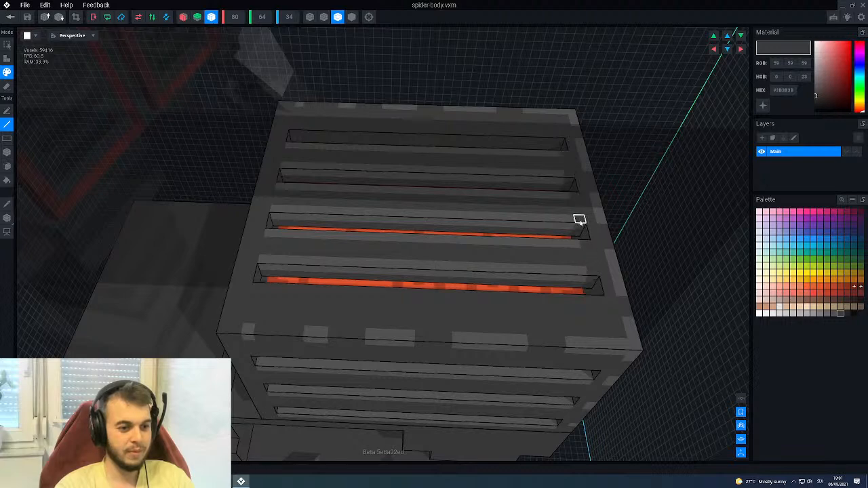
{"action": "middle_click_drag", "start_coordinate": [544, 259], "coordinate": [520, 137]}
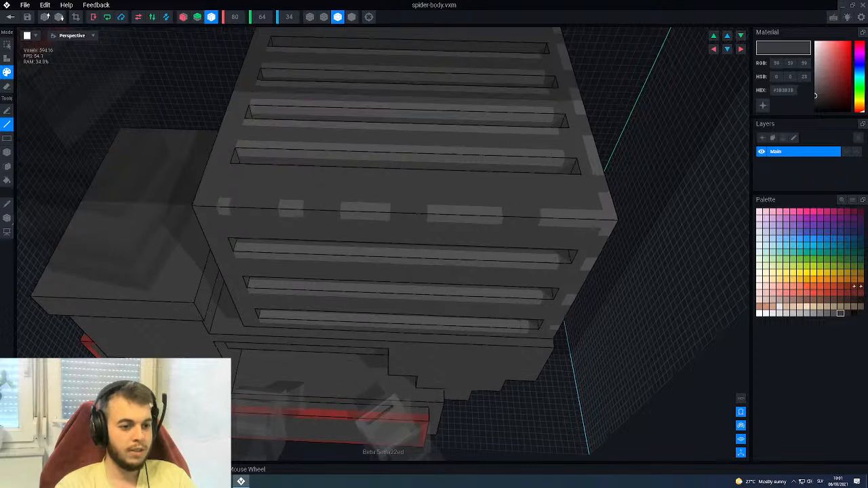
{"action": "middle_click_drag", "start_coordinate": [513, 314], "coordinate": [514, 320]}
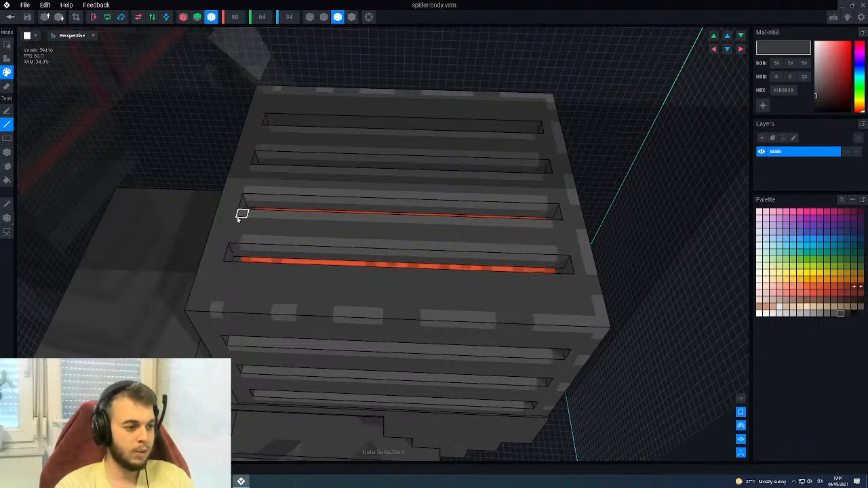
{"action": "middle_click_drag", "start_coordinate": [264, 299], "coordinate": [255, 262]}
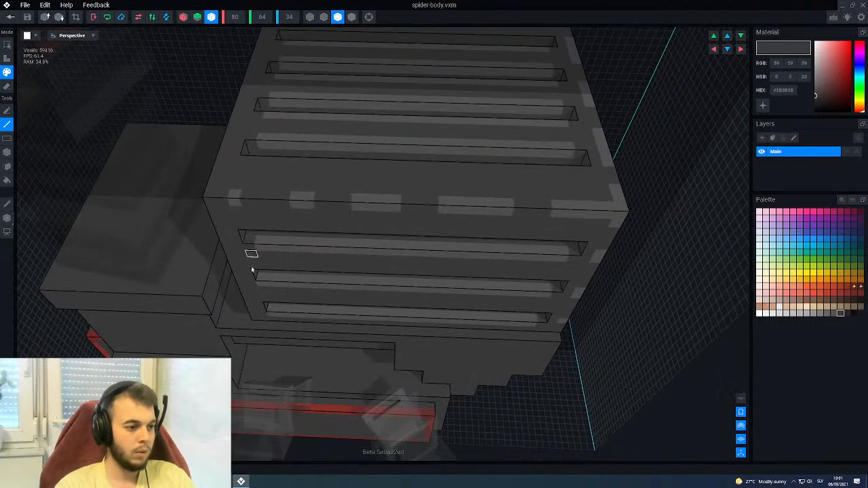
Break the lighter strips of the side and top slots with a base grey gap near the torso end.
{"action": "right_click_drag", "start_coordinate": [297, 278], "coordinate": [296, 280]}
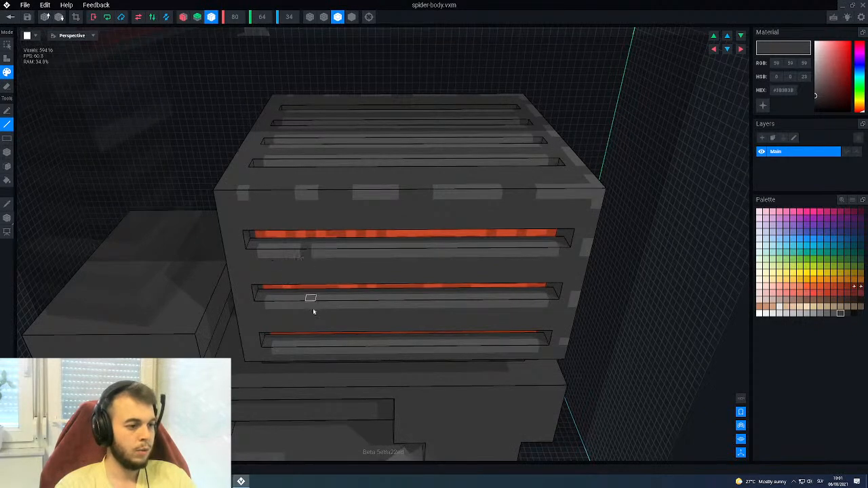
{"action": "left_click", "coordinate": [315, 352]}
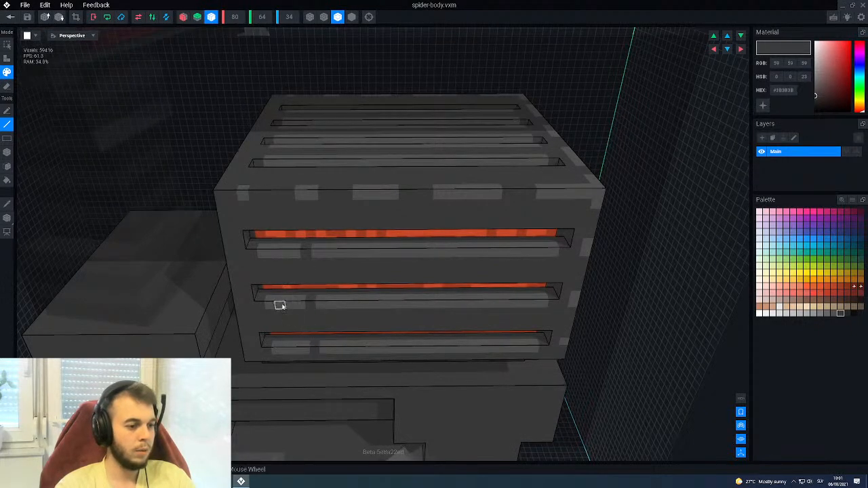
{"action": "middle_click_drag", "start_coordinate": [316, 283], "coordinate": [313, 265]}
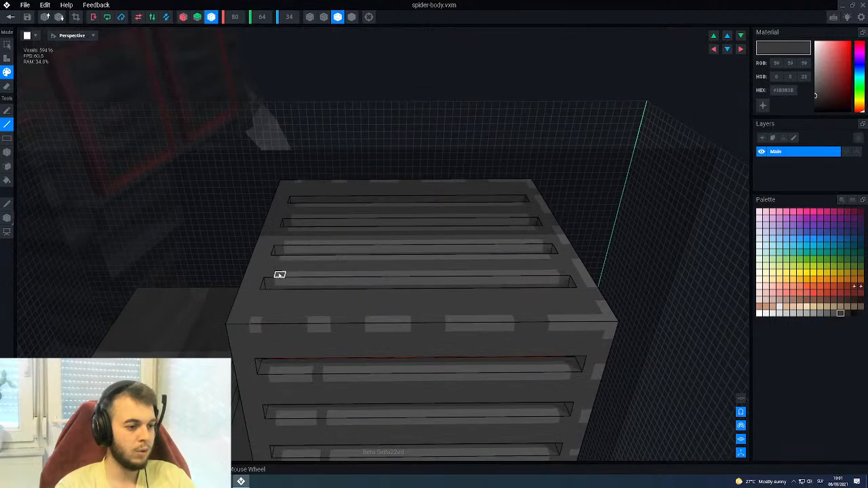
{"action": "left_click_drag", "start_coordinate": [320, 278], "coordinate": [330, 219]}
Add a second base grey gap near the rear end of the lighter strips on the side and top slots.
{"action": "middle_click_drag", "start_coordinate": [343, 258], "coordinate": [340, 257]}
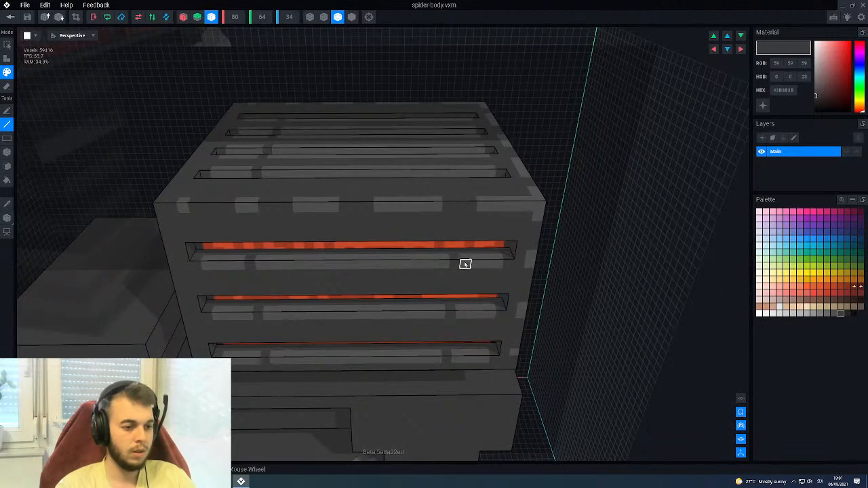
{"action": "right_click_drag", "start_coordinate": [464, 273], "coordinate": [427, 273]}
{"action": "scroll", "coordinate": [426, 274], "scroll_direction": "up", "scroll_amount": 1}
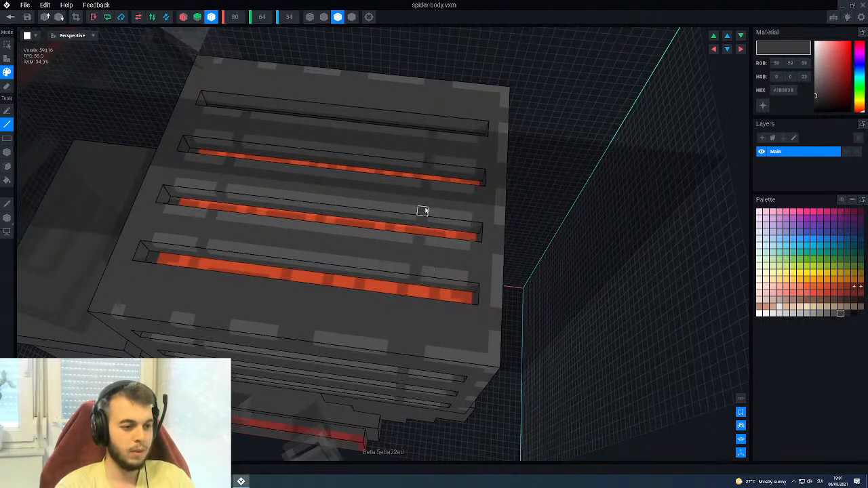
{"action": "scroll", "coordinate": [389, 291], "scroll_direction": "down", "scroll_amount": 1}
{"action": "scroll", "coordinate": [366, 290], "scroll_direction": "down", "scroll_amount": 3}
Cut further base grey gaps into the side and top slot strips, dividing them into dashes of varied length.
{"action": "right_click_drag", "start_coordinate": [357, 289], "coordinate": [358, 302]}
{"action": "scroll", "coordinate": [358, 350], "scroll_direction": "up", "scroll_amount": 5}
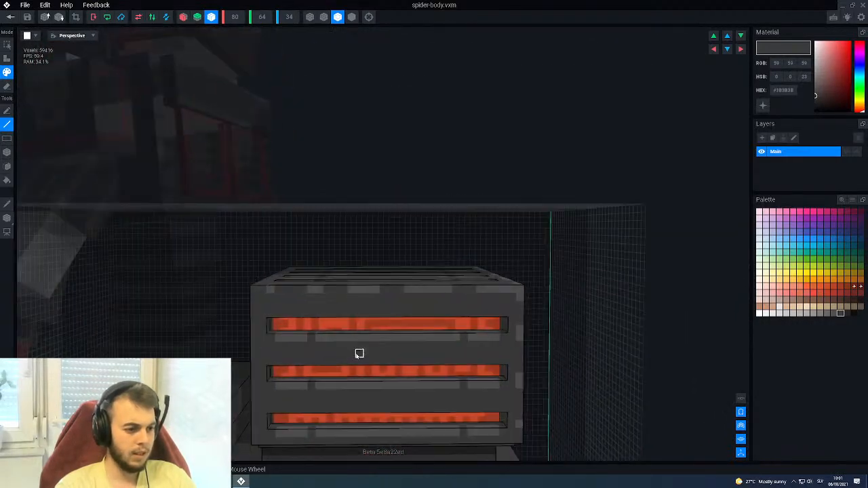
{"action": "middle_click_drag", "start_coordinate": [333, 338], "coordinate": [332, 322]}
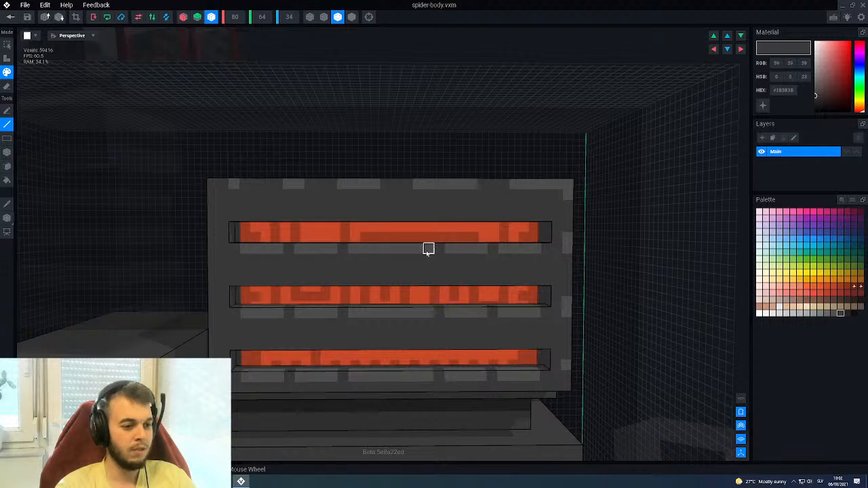
{"action": "right_click_drag", "start_coordinate": [376, 275], "coordinate": [356, 285]}
{"action": "scroll", "coordinate": [355, 284], "scroll_direction": "up", "scroll_amount": 2}
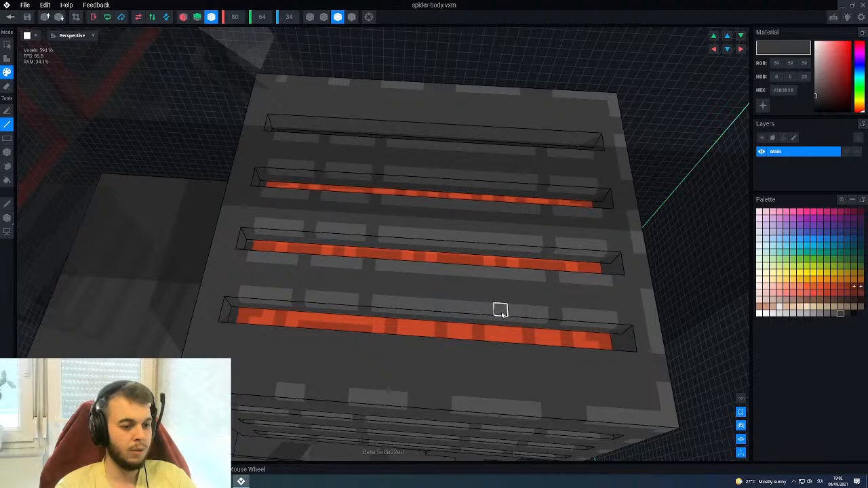
{"action": "scroll", "coordinate": [483, 228], "scroll_direction": "down", "scroll_amount": 5}
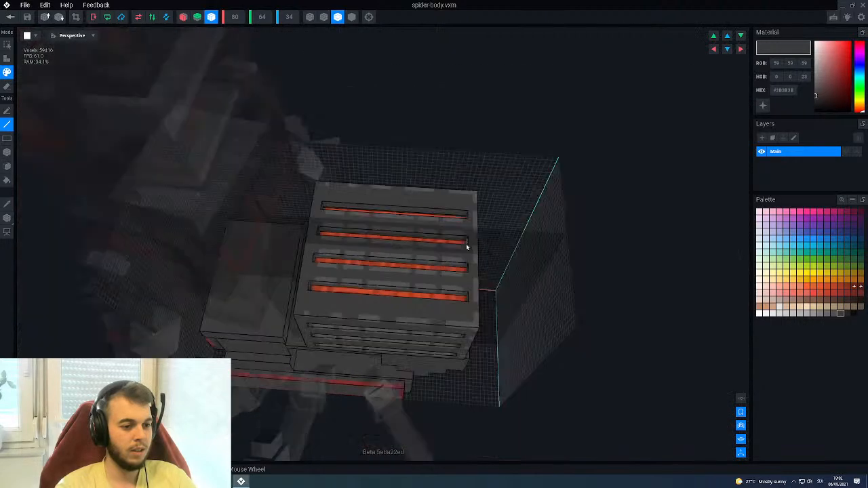
{"action": "scroll", "coordinate": [462, 248], "scroll_direction": "down", "scroll_amount": 2}
Paint dark grey #242424 shadow marks along the armour just above the side slots.
{"action": "right_click_drag", "start_coordinate": [462, 248], "coordinate": [420, 275]}
{"action": "scroll", "coordinate": [419, 280], "scroll_direction": "up", "scroll_amount": 5}
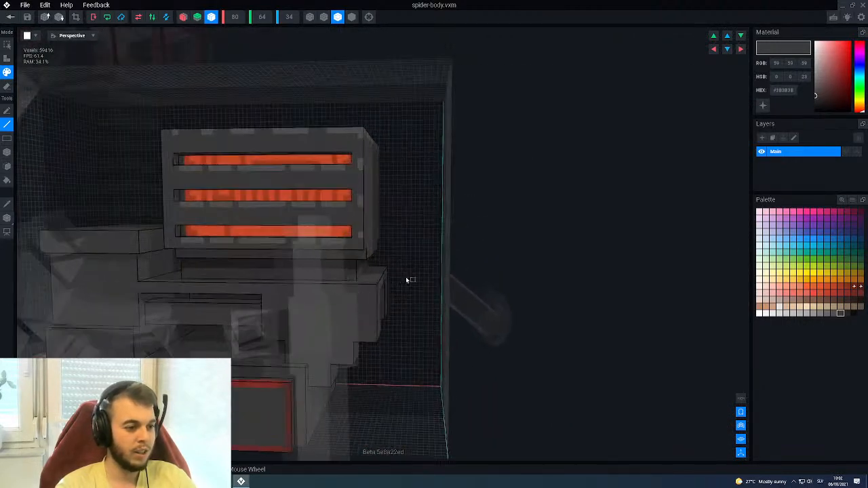
{"action": "middle_click_drag", "start_coordinate": [332, 234], "coordinate": [398, 279]}
{"action": "scroll", "coordinate": [386, 282], "scroll_direction": "up", "scroll_amount": 3}
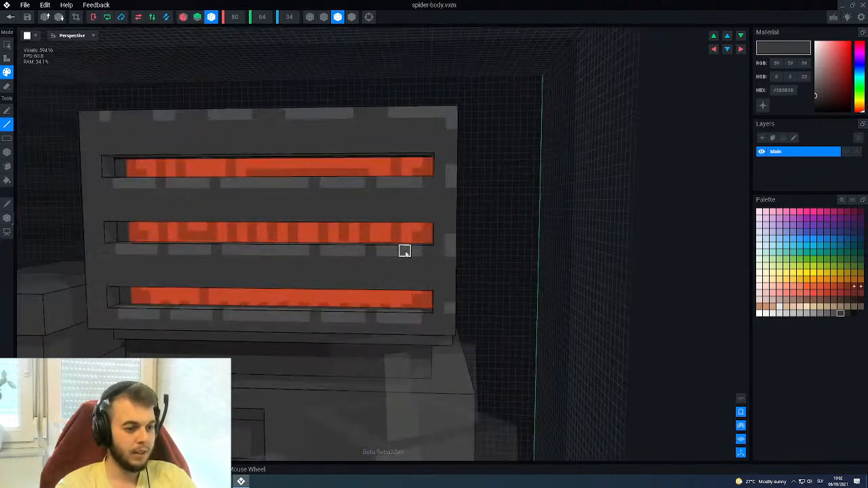
{"action": "right_click_drag", "start_coordinate": [419, 327], "coordinate": [385, 302]}
{"action": "left_click", "coordinate": [433, 358], "text": "alt"}
{"action": "scroll", "coordinate": [385, 302], "scroll_direction": "up", "scroll_amount": 2}
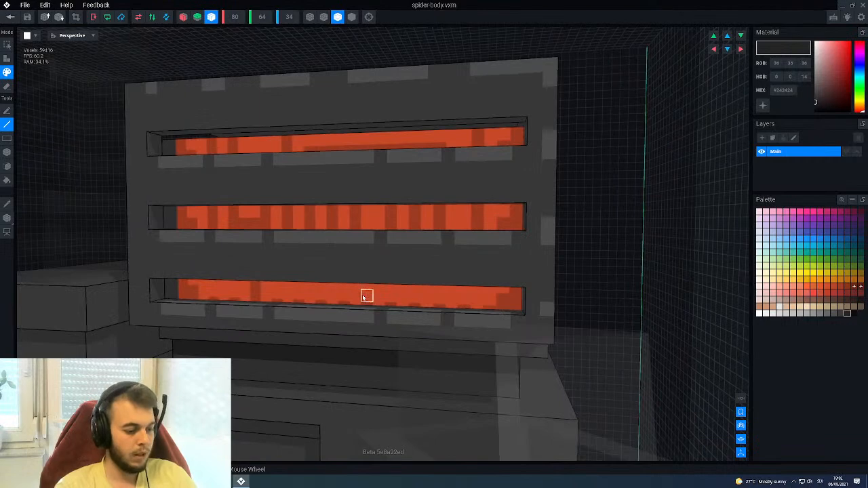
{"action": "key", "text": "b"}
{"action": "right_click_drag", "start_coordinate": [265, 263], "coordinate": [201, 280]}
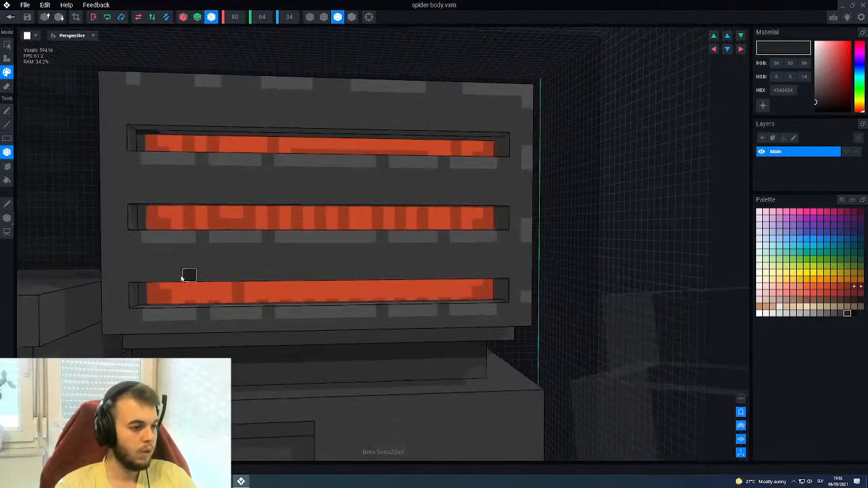
{"action": "left_click_drag", "start_coordinate": [147, 276], "coordinate": [494, 275]}
{"action": "right_click_drag", "start_coordinate": [494, 275], "coordinate": [381, 282]}
{"action": "mouse_move", "coordinate": [215, 233]}
{"action": "left_mouse_down"}
{"action": "mouse_move", "coordinate": [207, 232]}
{"action": "mouse_move", "coordinate": [460, 247]}
{"action": "mouse_move", "coordinate": [496, 239]}
{"action": "mouse_move", "coordinate": [519, 247]}
{"action": "left_mouse_up"}
{"action": "scroll", "coordinate": [376, 228], "scroll_direction": "down", "scroll_amount": 6}
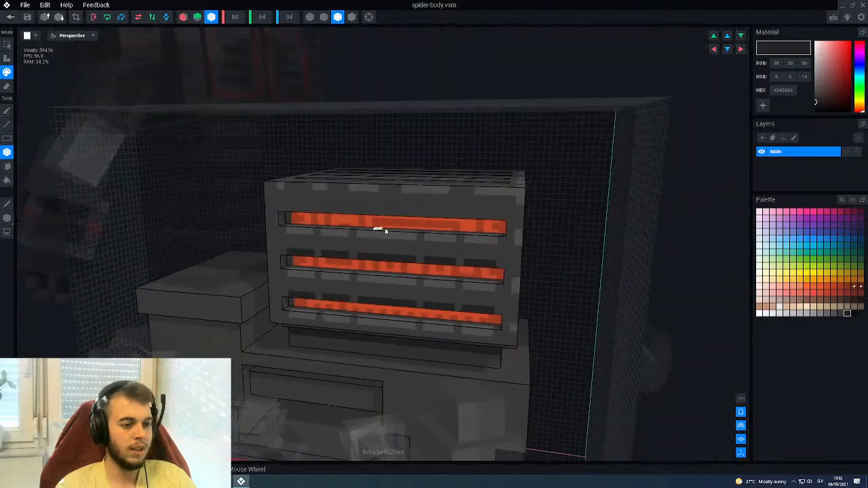
Add a raised one-voxel panel in base grey #3B3B3B over the inner block's rear face, inside the armour's border.
{"action": "right_click_drag", "start_coordinate": [449, 264], "coordinate": [463, 272]}
{"action": "scroll", "coordinate": [467, 280], "scroll_direction": "down", "scroll_amount": 4}
{"action": "scroll", "coordinate": [462, 279], "scroll_direction": "up", "scroll_amount": 6}
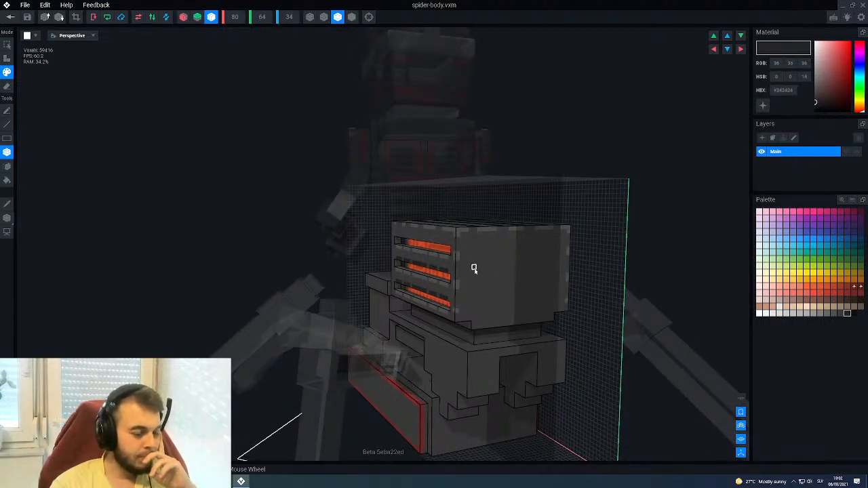
{"action": "right_click_drag", "start_coordinate": [422, 431], "coordinate": [425, 389]}
{"action": "scroll", "coordinate": [425, 390], "scroll_direction": "up", "scroll_amount": 3}
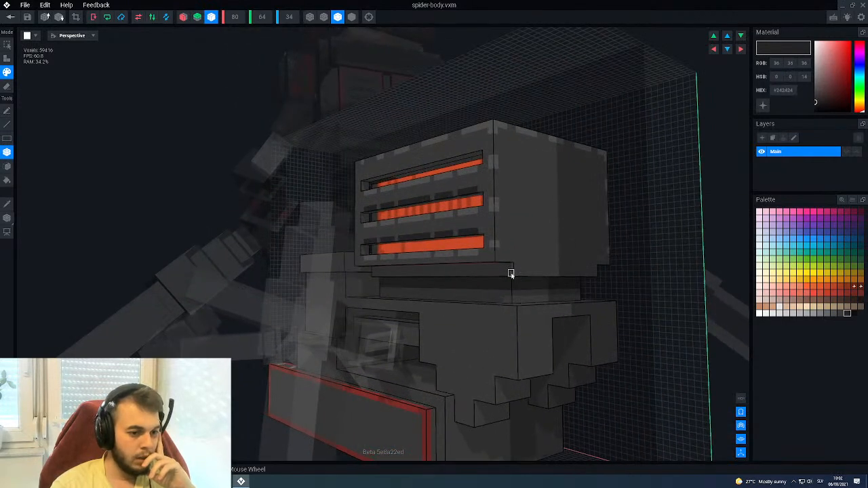
{"action": "scroll", "coordinate": [510, 273], "scroll_direction": "up", "scroll_amount": 2}
{"action": "scroll", "coordinate": [463, 283], "scroll_direction": "down", "scroll_amount": 2}
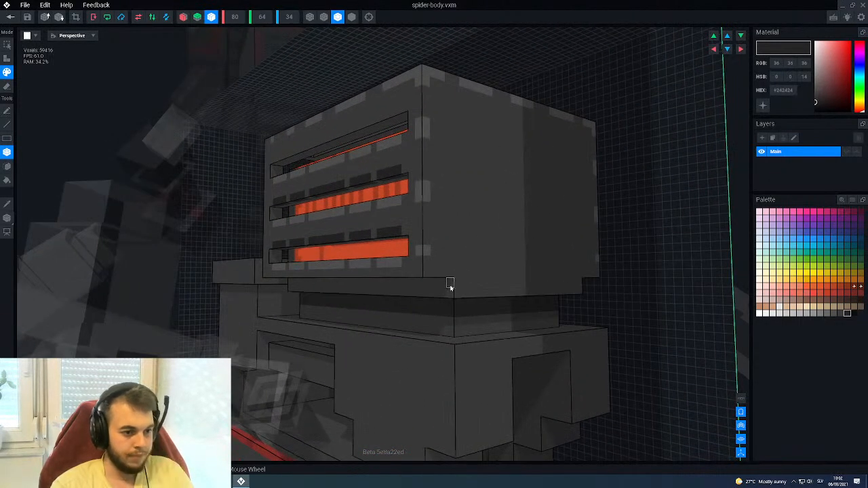
{"action": "left_click", "coordinate": [450, 285], "text": "alt"}
{"action": "key", "text": "a"}
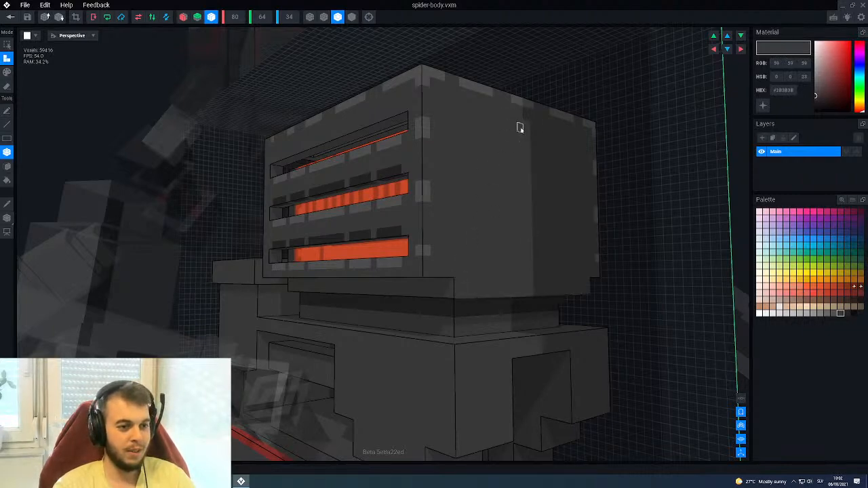
{"action": "scroll", "coordinate": [442, 213], "scroll_direction": "up", "scroll_amount": 5}
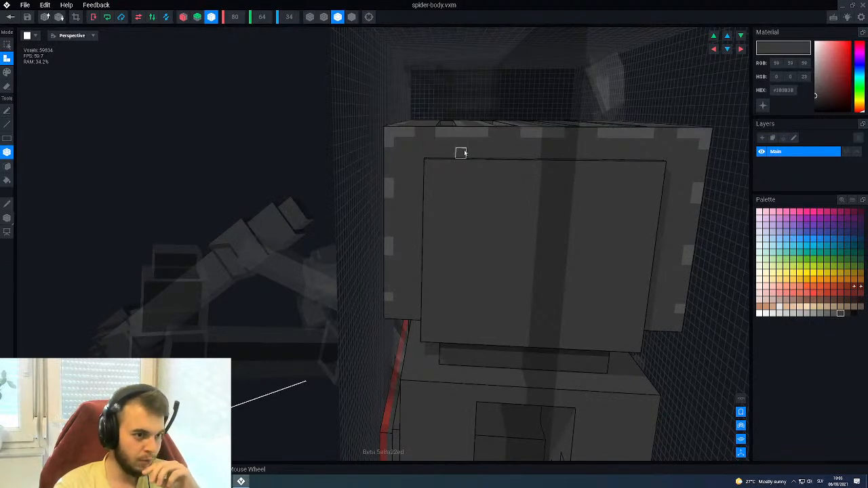
Erase the top row of voxels from the raised rear panel.
{"action": "right_click_drag", "start_coordinate": [461, 145], "coordinate": [449, 169]}
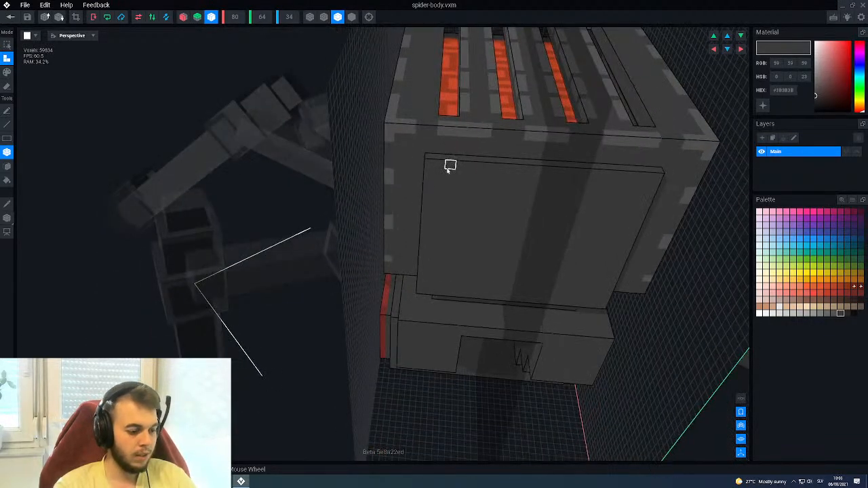
{"action": "key", "text": "p"}
{"action": "key", "text": "f"}
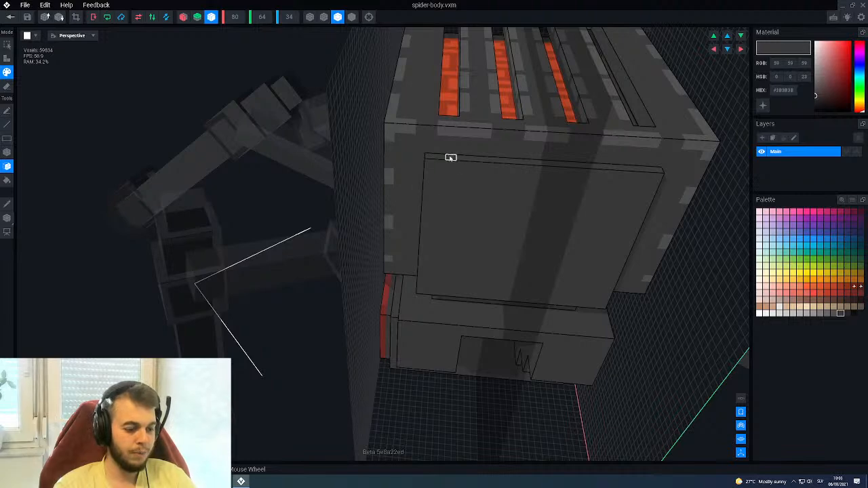
{"action": "key", "text": "e"}
{"action": "left_click", "coordinate": [451, 157]}
{"action": "right_click_drag", "start_coordinate": [433, 205], "coordinate": [434, 206]}
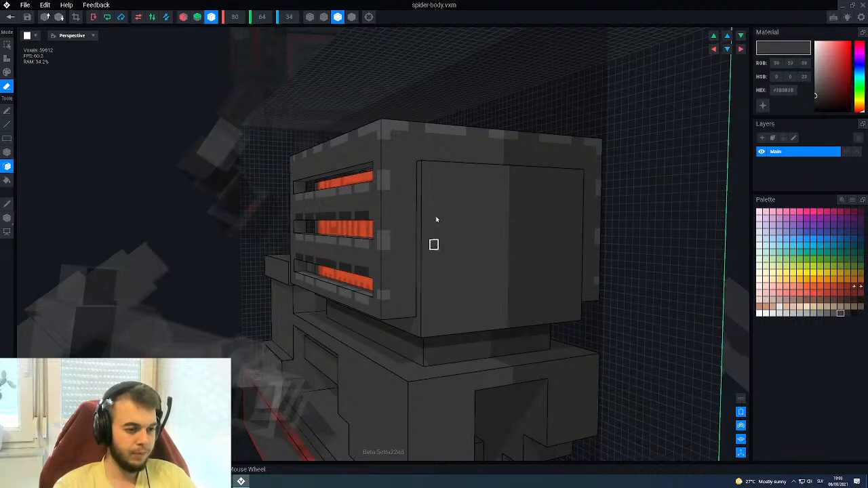
Sample dark red #6E2925 from the side plate's trim and line the vertical edges and top corners of the inner block's torso-end face.
{"action": "right_click_drag", "start_coordinate": [439, 301], "coordinate": [343, 365]}
{"action": "scroll", "coordinate": [345, 365], "scroll_direction": "up", "scroll_amount": 3}
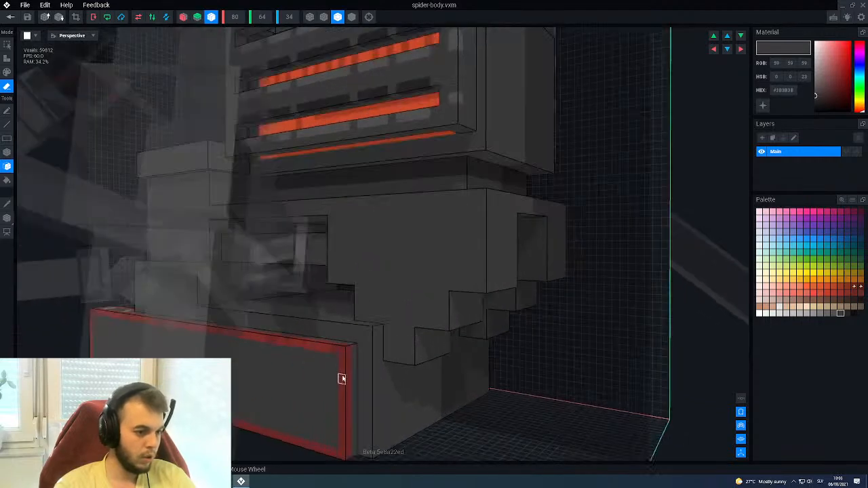
{"action": "left_click", "coordinate": [342, 379], "text": "alt"}
{"action": "scroll", "coordinate": [334, 377], "scroll_direction": "up", "scroll_amount": 1}
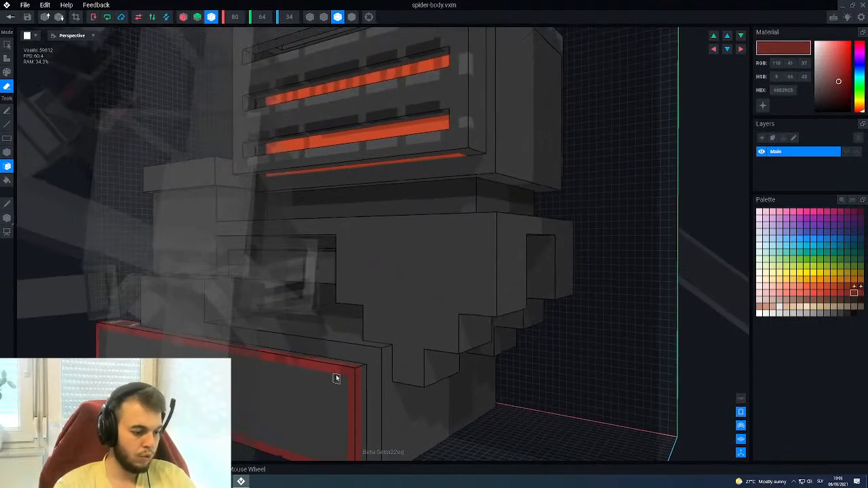
{"action": "key", "text": "p"}
{"action": "key", "text": "l"}
{"action": "middle_click_drag", "start_coordinate": [296, 372], "coordinate": [300, 431]}
{"action": "right_click_drag", "start_coordinate": [299, 270], "coordinate": [299, 269]}
{"action": "middle_click_drag", "start_coordinate": [313, 243], "coordinate": [312, 250]}
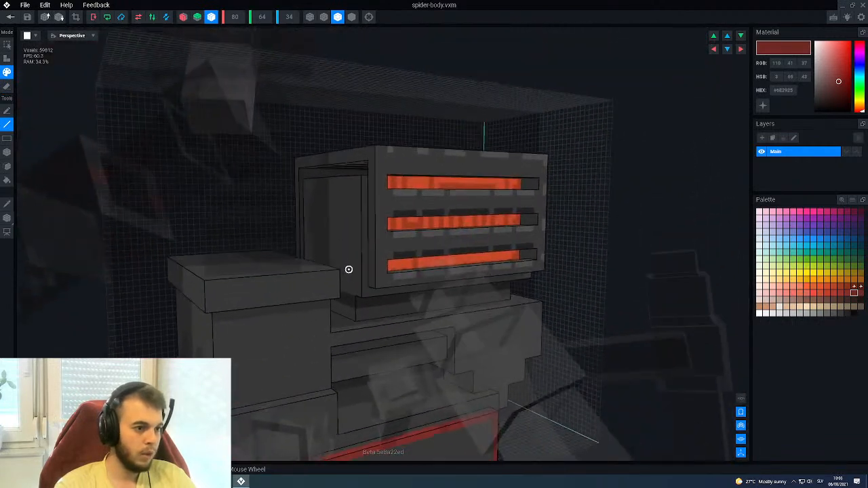
{"action": "scroll", "coordinate": [349, 274], "scroll_direction": "up", "scroll_amount": 4}
{"action": "left_click_drag", "start_coordinate": [371, 286], "coordinate": [371, 213]}
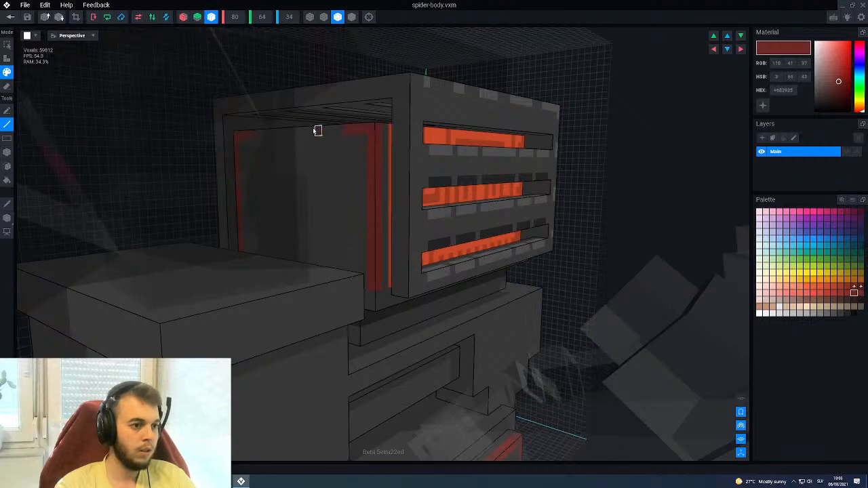
Run a dark red #6E2925 line along the inner block's lower side edge beneath the armour.
{"action": "scroll", "coordinate": [399, 305], "scroll_direction": "up", "scroll_amount": 5}
{"action": "left_click_drag", "start_coordinate": [370, 288], "coordinate": [426, 292]}
{"action": "left_click_drag", "start_coordinate": [668, 293], "coordinate": [670, 292]}
Outline the vertical and top edges of the raised rear panel in dark red #6E2925.
{"action": "mouse_move", "coordinate": [669, 293]}
{"action": "right_mouse_down"}
{"action": "mouse_move", "coordinate": [621, 305]}
{"action": "mouse_move", "coordinate": [593, 338]}
{"action": "right_mouse_up"}
{"action": "left_click_drag", "start_coordinate": [555, 335], "coordinate": [557, 229]}
{"action": "left_click_drag", "start_coordinate": [553, 191], "coordinate": [553, 184]}
{"action": "right_click_drag", "start_coordinate": [553, 184], "coordinate": [445, 254]}
{"action": "left_click_drag", "start_coordinate": [471, 205], "coordinate": [508, 197]}
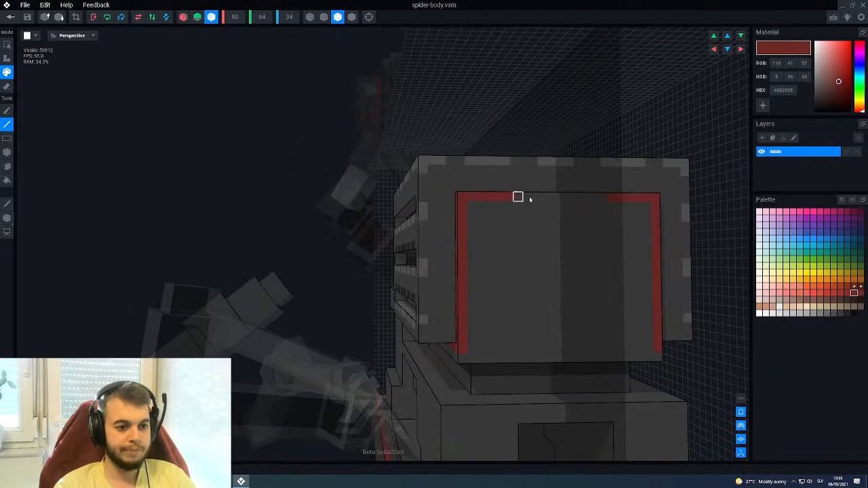
{"action": "scroll", "coordinate": [545, 197], "scroll_direction": "down", "scroll_amount": 3}
{"action": "right_click_drag", "start_coordinate": [524, 225], "coordinate": [475, 258]}
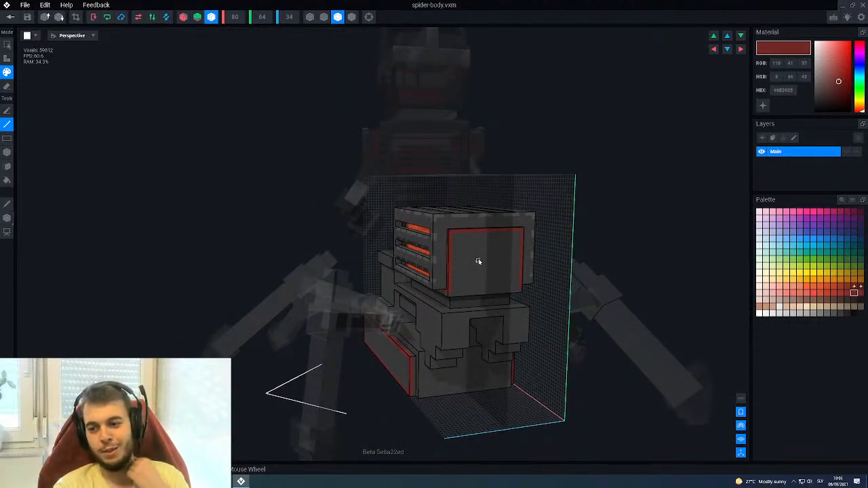
{"action": "right_click_drag", "start_coordinate": [449, 254], "coordinate": [449, 253]}
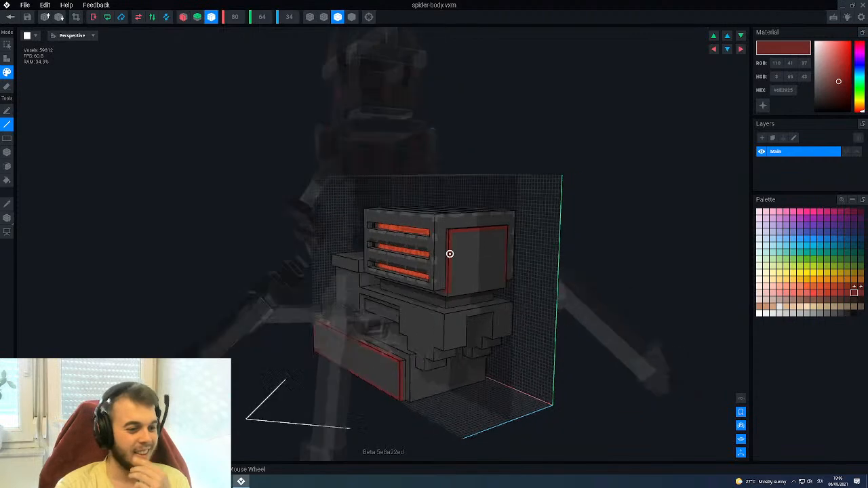
{"action": "scroll", "coordinate": [450, 253], "scroll_direction": "up", "scroll_amount": 3}
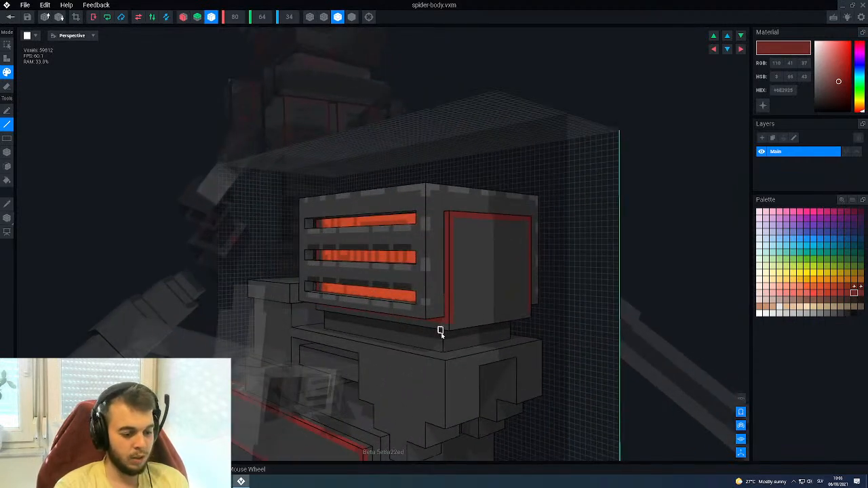
Paint dark grey #242424 shadow lines on the armour beside and above the red-edged rear panel.
{"action": "left_click", "coordinate": [440, 332], "text": "alt"}
{"action": "mouse_move", "coordinate": [434, 306]}
{"action": "right_mouse_down"}
{"action": "mouse_move", "coordinate": [449, 304]}
{"action": "mouse_move", "coordinate": [447, 291]}
{"action": "mouse_move", "coordinate": [442, 298]}
{"action": "right_mouse_up"}
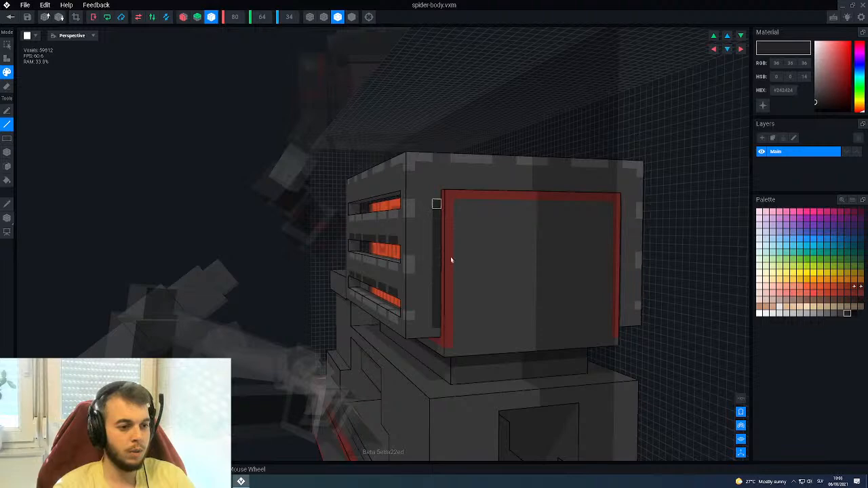
{"action": "right_click_drag", "start_coordinate": [437, 208], "coordinate": [466, 258]}
{"action": "scroll", "coordinate": [492, 270], "scroll_direction": "down", "scroll_amount": 5}
{"action": "right_click_drag", "start_coordinate": [480, 259], "coordinate": [451, 253]}
{"action": "scroll", "coordinate": [474, 271], "scroll_direction": "up", "scroll_amount": 3}
{"action": "scroll", "coordinate": [488, 257], "scroll_direction": "up", "scroll_amount": 3}
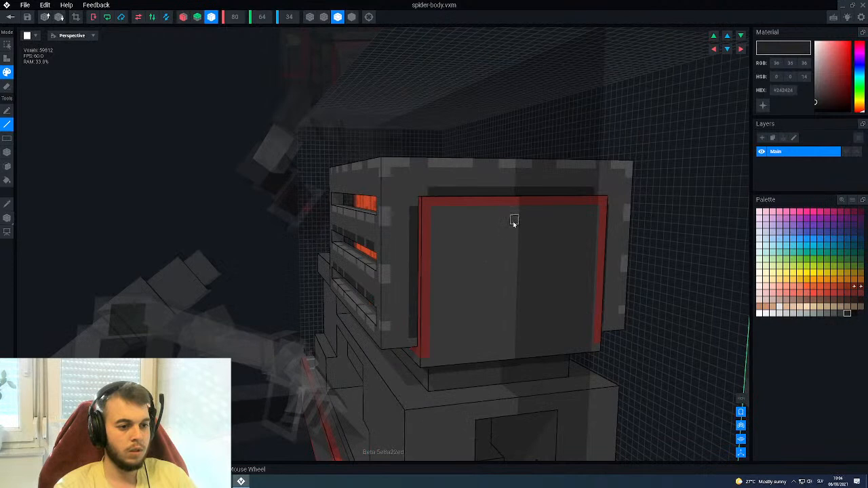
Try four horizontal dark grey #242424 stripes across the rear panel.
{"action": "key", "text": "b"}
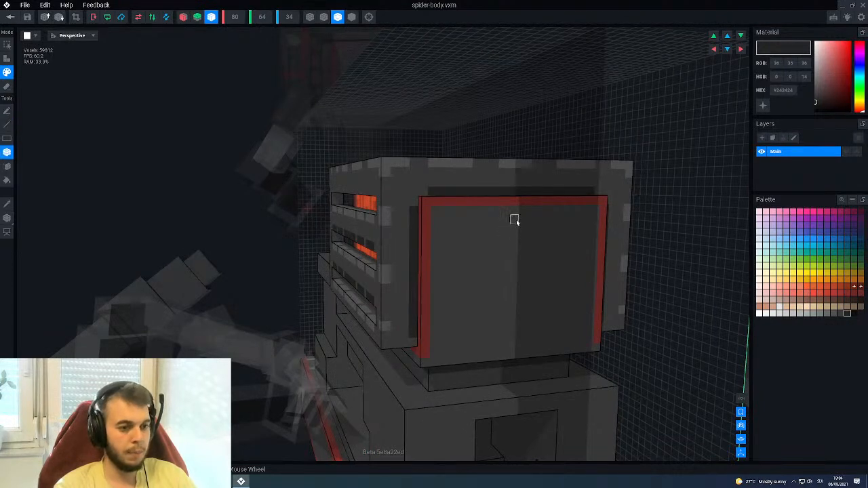
{"action": "left_click_drag", "start_coordinate": [513, 229], "coordinate": [461, 240]}
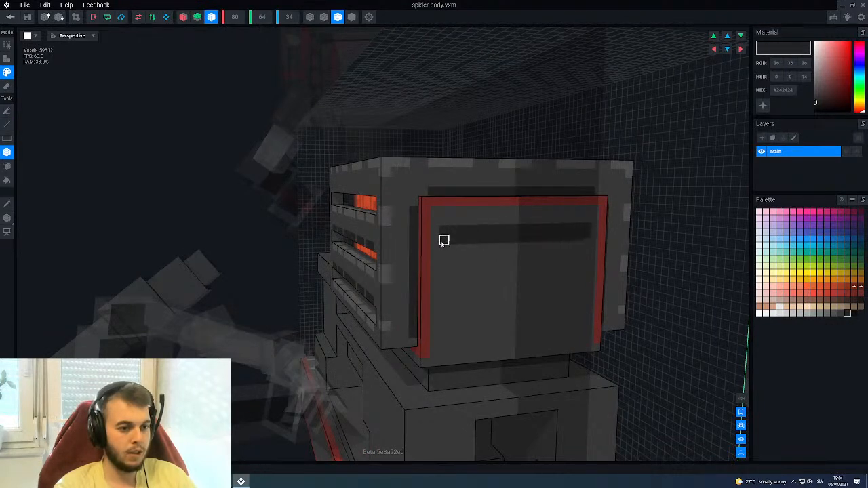
{"action": "left_click_drag", "start_coordinate": [513, 265], "coordinate": [444, 275]}
{"action": "left_click_drag", "start_coordinate": [511, 300], "coordinate": [442, 315]}
{"action": "right_click_drag", "start_coordinate": [494, 327], "coordinate": [502, 327]}
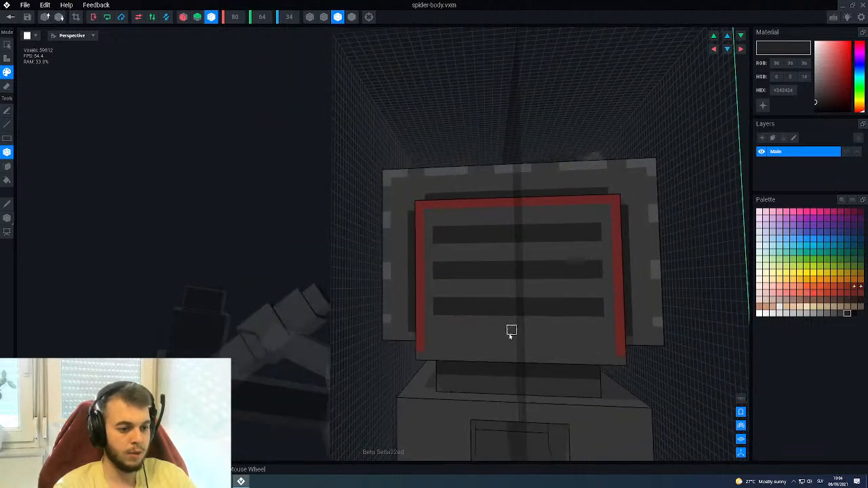
{"action": "left_click_drag", "start_coordinate": [511, 338], "coordinate": [445, 336]}
{"action": "scroll", "coordinate": [438, 404], "scroll_direction": "down", "scroll_amount": 5}
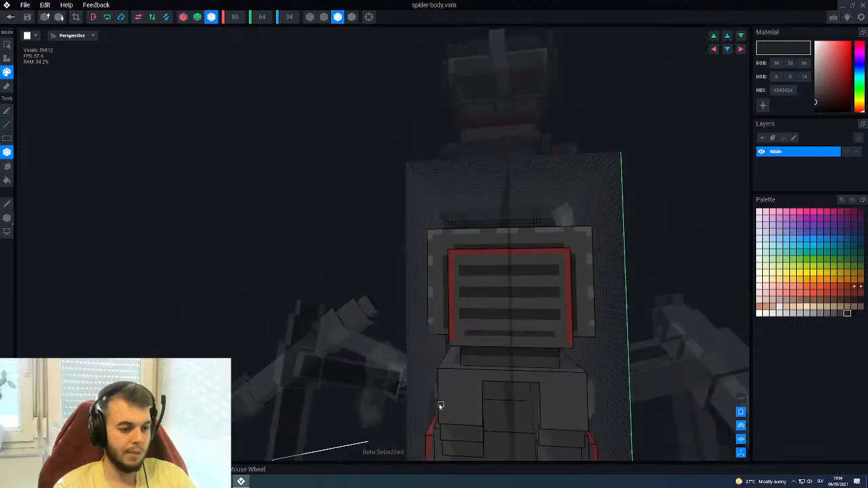
{"action": "scroll", "coordinate": [440, 401], "scroll_direction": "up", "scroll_amount": 5}
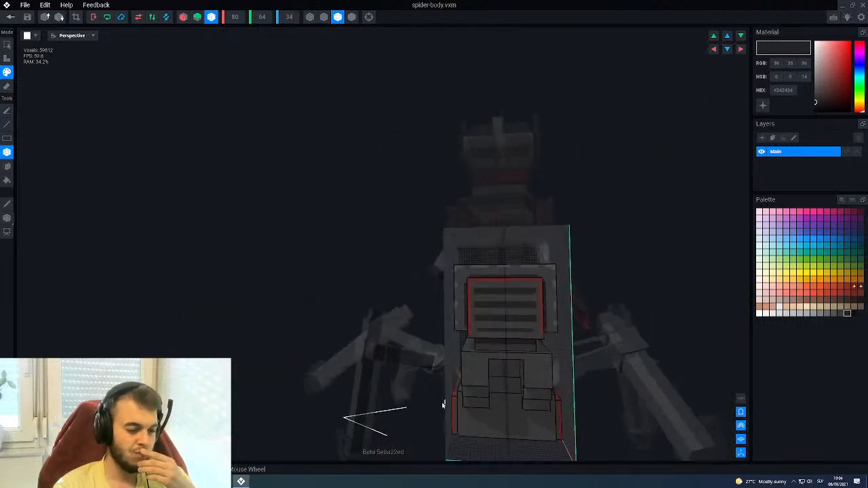
{"action": "left_click_drag", "start_coordinate": [452, 351], "coordinate": [517, 349]}
{"action": "scroll", "coordinate": [465, 400], "scroll_direction": "down", "scroll_amount": 6}
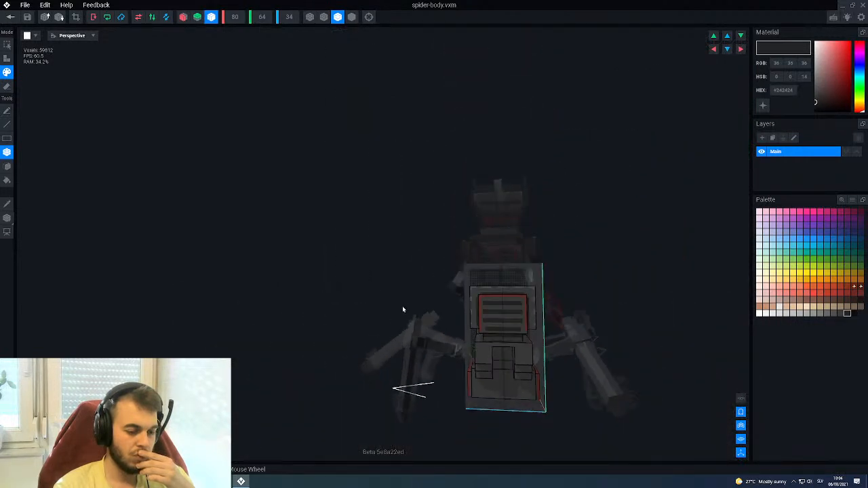
{"action": "scroll", "coordinate": [402, 306], "scroll_direction": "up", "scroll_amount": 6}
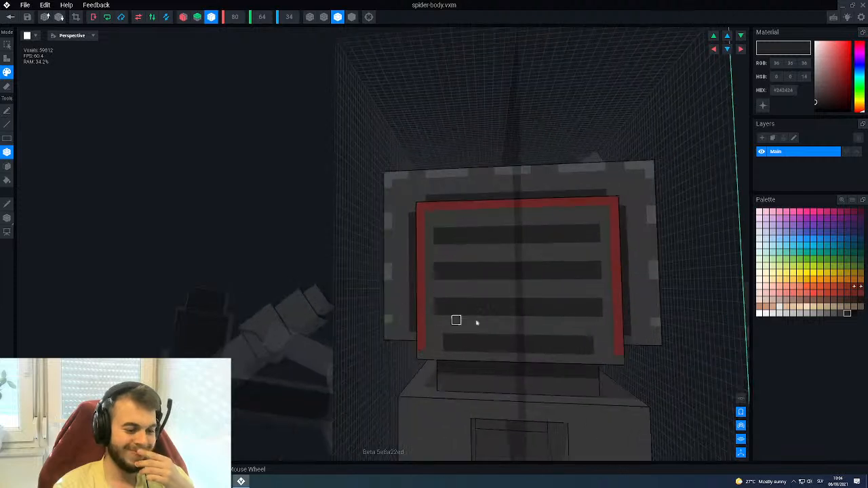
Repaint the four dark stripes on the rear panel with base grey #3B3B3B.
{"action": "left_click", "coordinate": [481, 323], "text": "alt"}
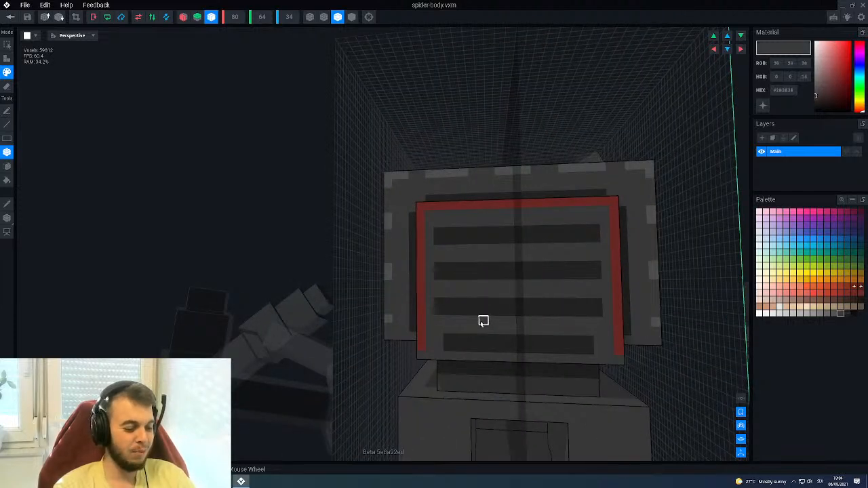
{"action": "key", "text": "f"}
{"action": "left_click", "coordinate": [465, 339]}
{"action": "left_click", "coordinate": [466, 306]}
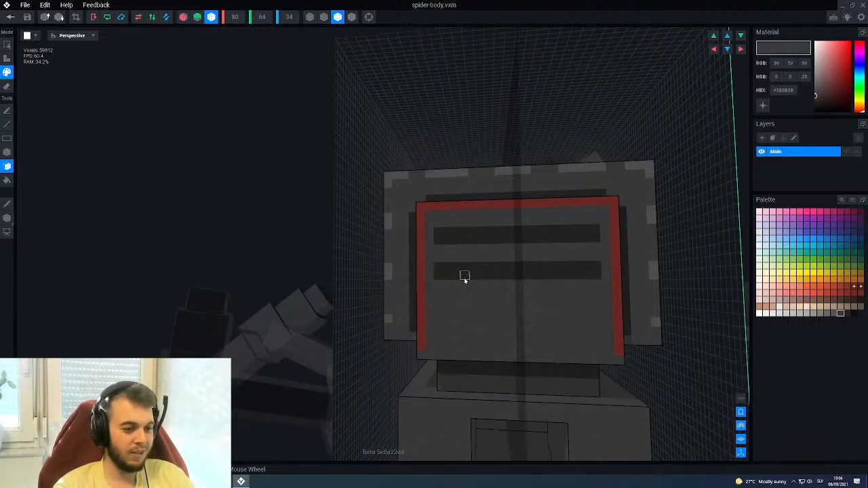
{"action": "left_click", "coordinate": [464, 274]}
{"action": "left_click", "coordinate": [464, 238]}
Sample the lighter red #842F2A and paint lighter segments along the rear panel's red outline.
{"action": "middle_click_drag", "start_coordinate": [464, 239], "coordinate": [343, 397]}
{"action": "left_click", "coordinate": [344, 397], "text": "alt"}
{"action": "key", "text": "l"}
{"action": "middle_click_drag", "start_coordinate": [397, 347], "coordinate": [484, 275]}
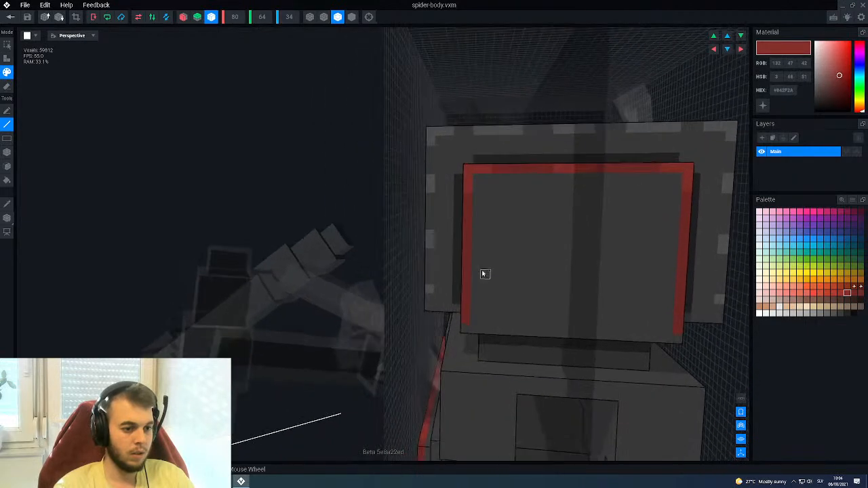
{"action": "middle_click_drag", "start_coordinate": [465, 311], "coordinate": [446, 325]}
{"action": "mouse_move", "coordinate": [446, 355]}
{"action": "middle_mouse_down"}
{"action": "mouse_move", "coordinate": [465, 284]}
{"action": "mouse_move", "coordinate": [453, 342]}
{"action": "middle_mouse_up"}
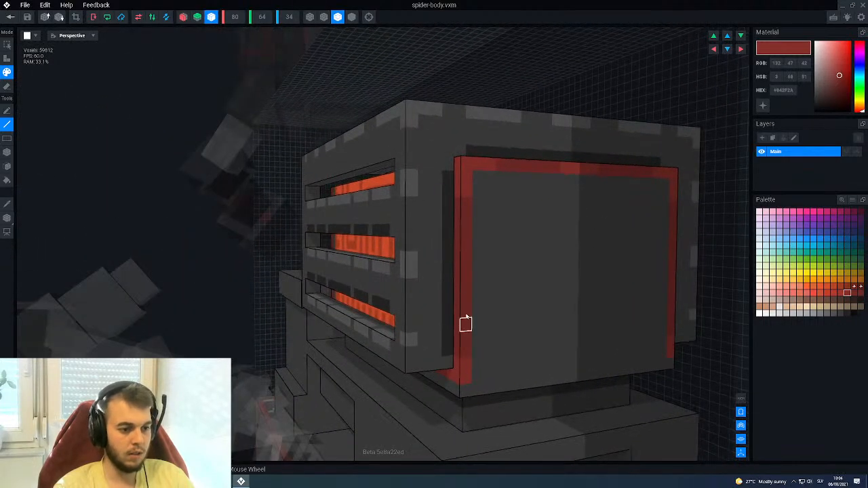
{"action": "middle_click_drag", "start_coordinate": [466, 261], "coordinate": [464, 234]}
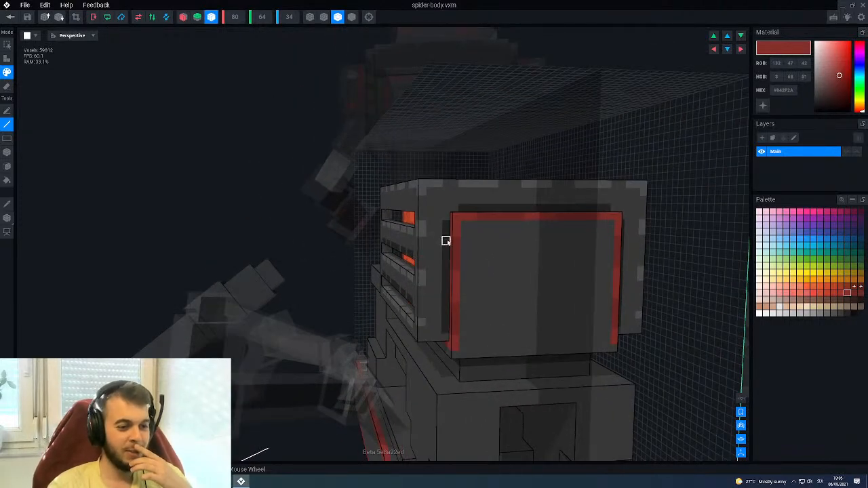
Draw a mirrored pair of square spirals joined along the top on the rear panel in dark grey #242424.
{"action": "left_click", "coordinate": [445, 241], "text": "alt"}
{"action": "middle_click_drag", "start_coordinate": [464, 242], "coordinate": [482, 278]}
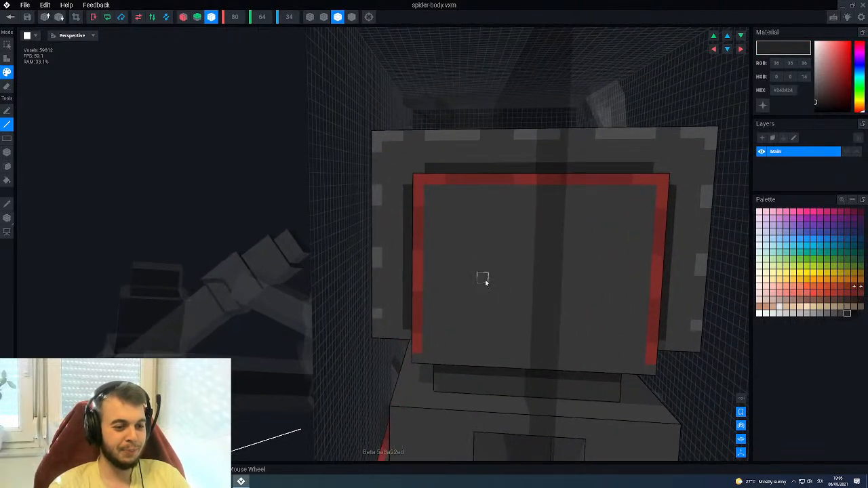
{"action": "scroll", "coordinate": [482, 278], "scroll_direction": "down", "scroll_amount": 3}
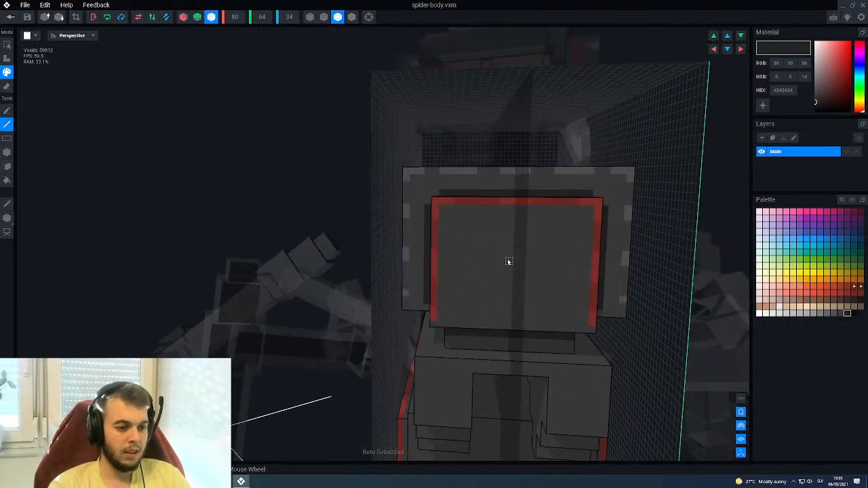
{"action": "left_click_drag", "start_coordinate": [510, 224], "coordinate": [448, 225]}
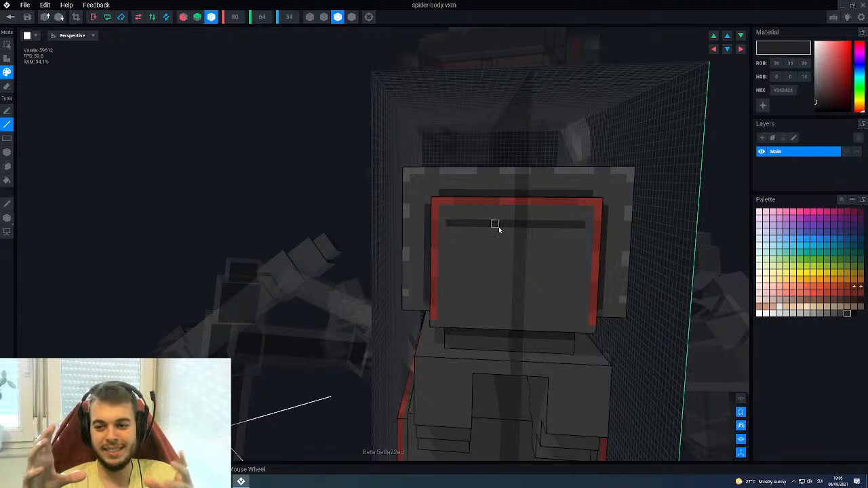
{"action": "right_click_drag", "start_coordinate": [488, 248], "coordinate": [487, 246]}
{"action": "scroll", "coordinate": [487, 246], "scroll_direction": "up", "scroll_amount": 3}
{"action": "mouse_move", "coordinate": [427, 222]}
{"action": "left_mouse_down"}
{"action": "mouse_move", "coordinate": [438, 329]}
{"action": "mouse_move", "coordinate": [422, 330]}
{"action": "mouse_move", "coordinate": [488, 321]}
{"action": "mouse_move", "coordinate": [498, 269]}
{"action": "mouse_move", "coordinate": [486, 257]}
{"action": "mouse_move", "coordinate": [458, 262]}
{"action": "mouse_move", "coordinate": [486, 255]}
{"action": "mouse_move", "coordinate": [449, 258]}
{"action": "mouse_move", "coordinate": [450, 293]}
{"action": "mouse_move", "coordinate": [474, 295]}
{"action": "left_mouse_up"}
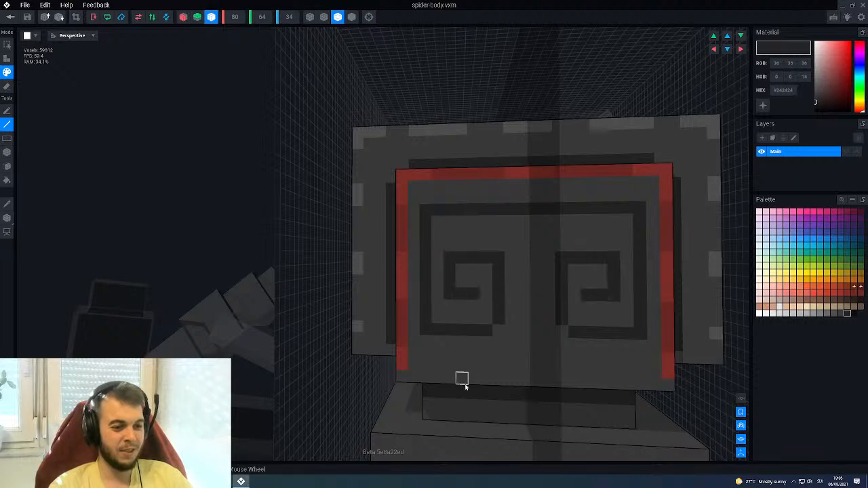
{"action": "scroll", "coordinate": [463, 381], "scroll_direction": "down", "scroll_amount": 5}
{"action": "right_click_drag", "start_coordinate": [464, 303], "coordinate": [465, 305]}
{"action": "scroll", "coordinate": [465, 304], "scroll_direction": "up", "scroll_amount": 4}
{"action": "middle_click_drag", "start_coordinate": [465, 305], "coordinate": [476, 318]}
{"action": "scroll", "coordinate": [476, 317], "scroll_direction": "up", "scroll_amount": 3}
{"action": "scroll", "coordinate": [471, 308], "scroll_direction": "down", "scroll_amount": 6}
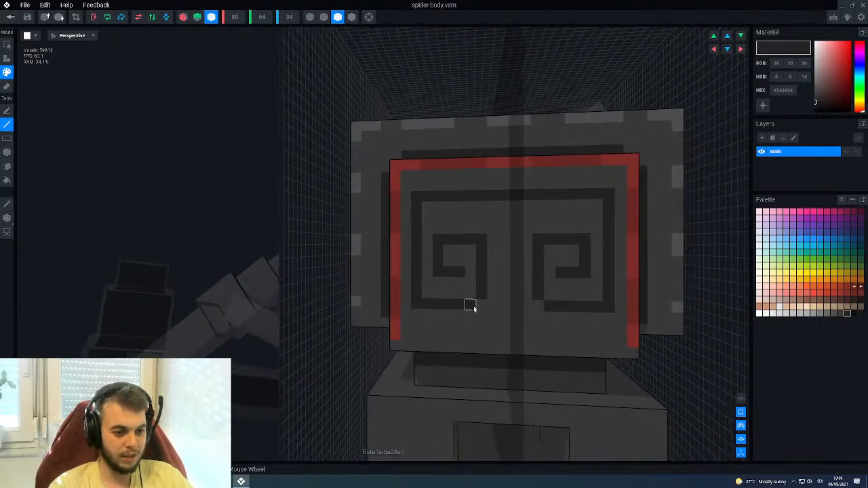
Lower the top bar joining the rear panel's two spirals by one row, covering the old row with base grey #3B3B3B.
{"action": "right_click_drag", "start_coordinate": [474, 304], "coordinate": [478, 305]}
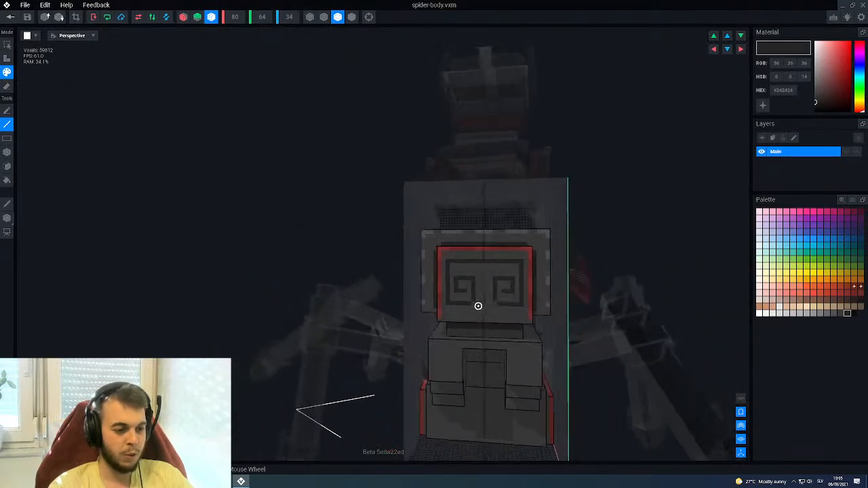
{"action": "scroll", "coordinate": [476, 308], "scroll_direction": "up", "scroll_amount": 3}
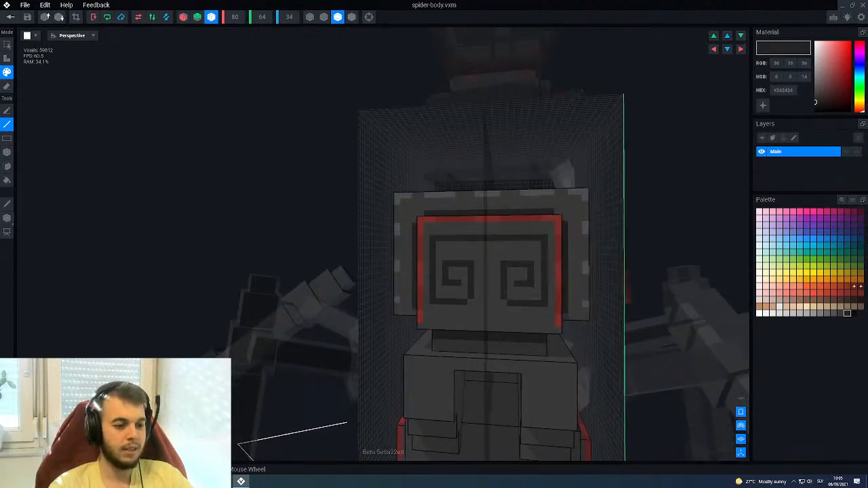
{"action": "middle_click_drag", "start_coordinate": [439, 272], "coordinate": [474, 283]}
{"action": "scroll", "coordinate": [473, 283], "scroll_direction": "up", "scroll_amount": 3}
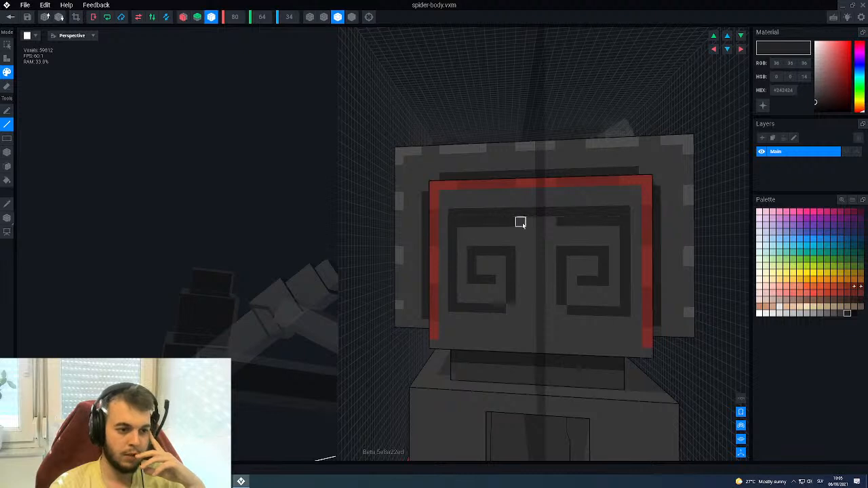
{"action": "left_click", "coordinate": [521, 240], "text": "alt"}
{"action": "left_click", "coordinate": [453, 223]}
{"action": "left_click_drag", "start_coordinate": [452, 215], "coordinate": [539, 224]}
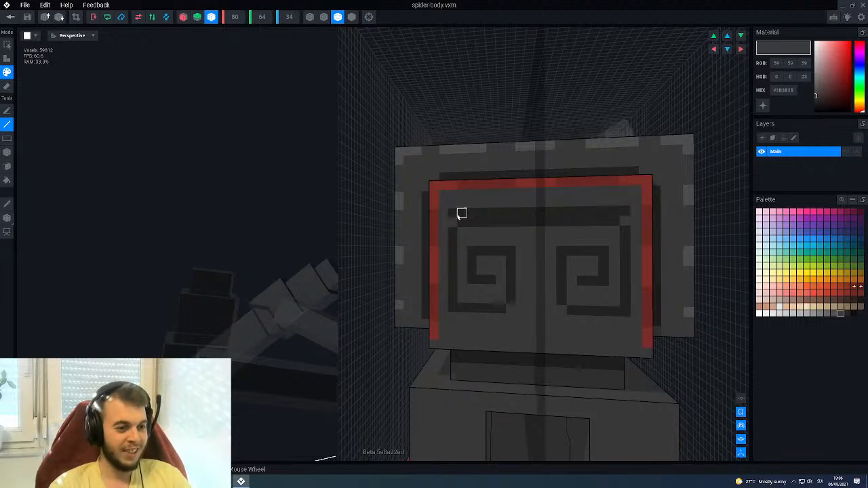
Shift the spirals' inner vertical lines one voxel toward the panel's centre in #242424 and cover the old lines with #3B3B3B.
{"action": "scroll", "coordinate": [504, 255], "scroll_direction": "down", "scroll_amount": 3}
{"action": "scroll", "coordinate": [505, 264], "scroll_direction": "up", "scroll_amount": 5}
{"action": "left_click", "coordinate": [514, 290]}
{"action": "left_click_drag", "start_coordinate": [521, 300], "coordinate": [520, 251]}
{"action": "left_click", "coordinate": [513, 309]}
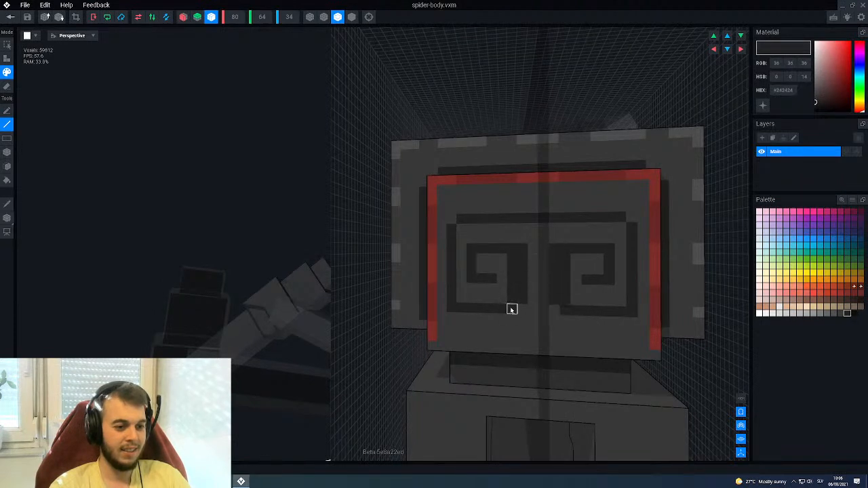
{"action": "left_click", "coordinate": [498, 298], "text": "alt"}
{"action": "left_click_drag", "start_coordinate": [513, 299], "coordinate": [512, 259]}
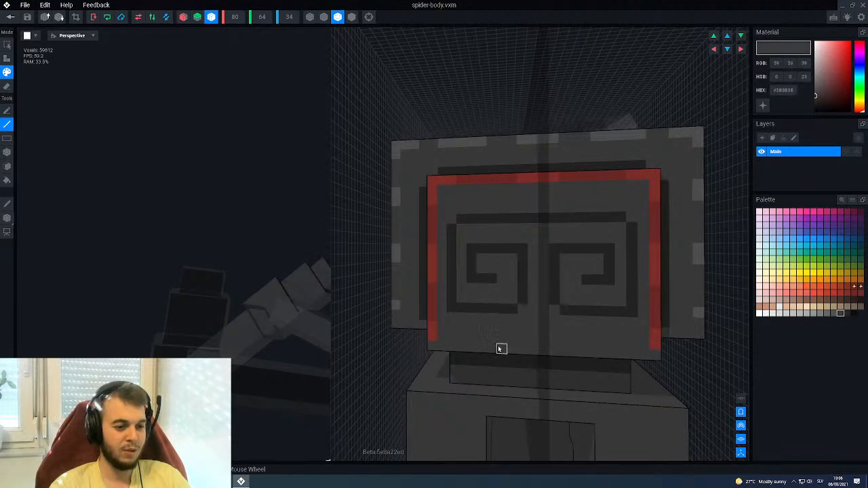
Fill the spirals' upper outer corners in dark grey #242424 and shift the inner coils one voxel toward the panel's centre.
{"action": "left_click", "coordinate": [491, 308], "text": "alt"}
{"action": "left_click", "coordinate": [452, 219]}
{"action": "mouse_move", "coordinate": [481, 258]}
{"action": "left_mouse_down"}
{"action": "mouse_move", "coordinate": [481, 268]}
{"action": "mouse_move", "coordinate": [472, 250]}
{"action": "left_mouse_up"}
{"action": "left_click", "coordinate": [500, 269], "text": "alt"}
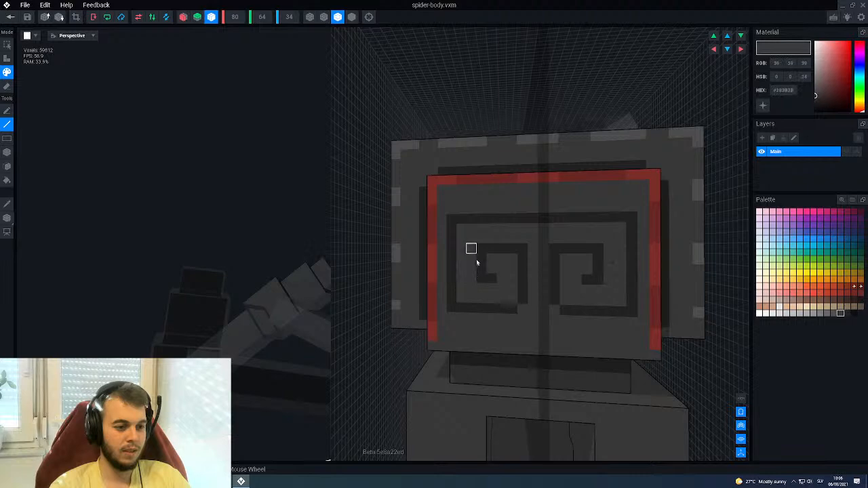
{"action": "left_click", "coordinate": [491, 278], "text": "alt"}
{"action": "left_click", "coordinate": [502, 279]}
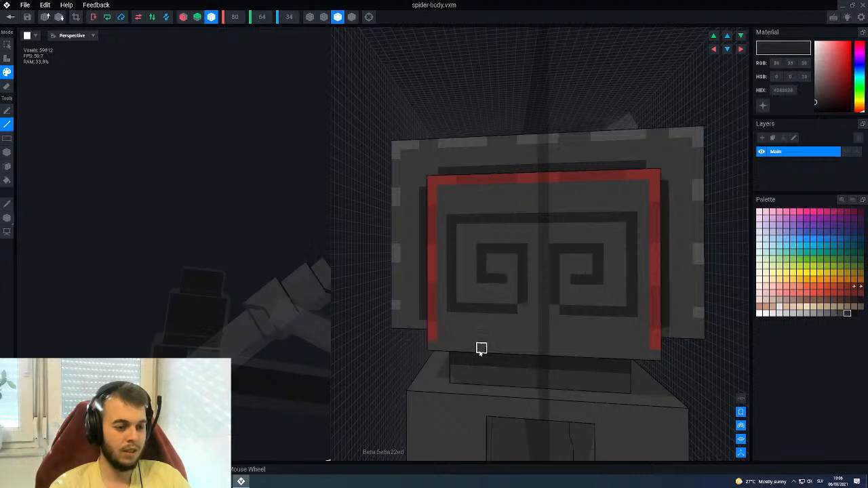
Paint a horizontal dark grey #242424 bar above the spirals and a matching one below them.
{"action": "scroll", "coordinate": [481, 348], "scroll_direction": "down", "scroll_amount": 10}
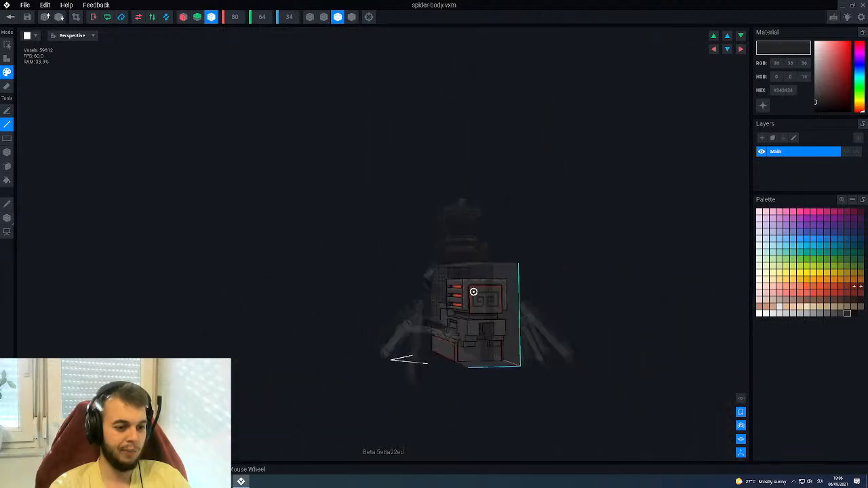
{"action": "scroll", "coordinate": [484, 304], "scroll_direction": "up", "scroll_amount": 8}
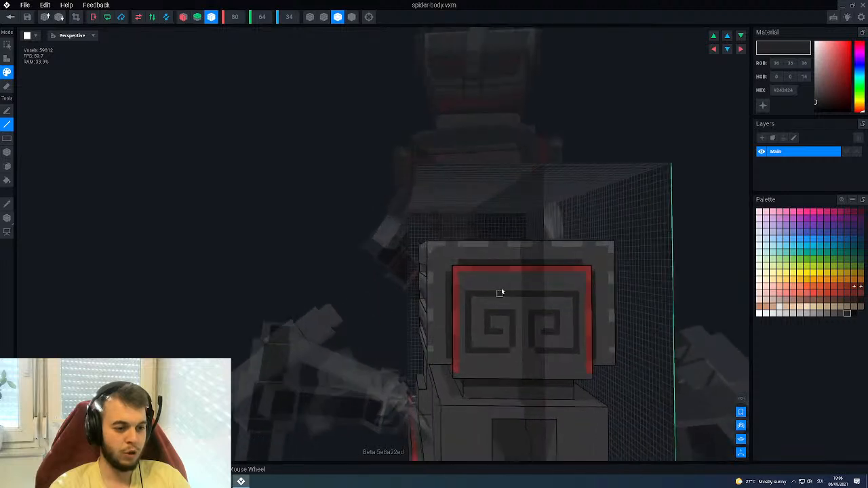
{"action": "left_click_drag", "start_coordinate": [505, 284], "coordinate": [472, 283]}
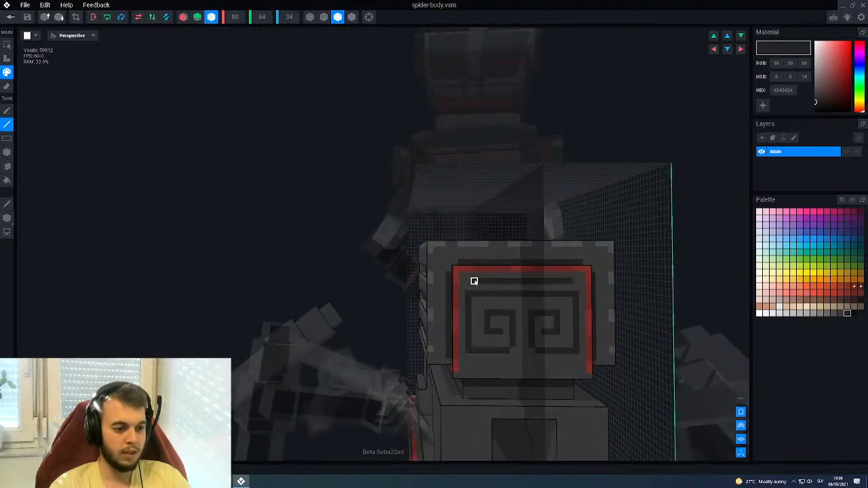
{"action": "right_click_drag", "start_coordinate": [480, 302], "coordinate": [472, 326]}
{"action": "scroll", "coordinate": [461, 325], "scroll_direction": "up", "scroll_amount": 2}
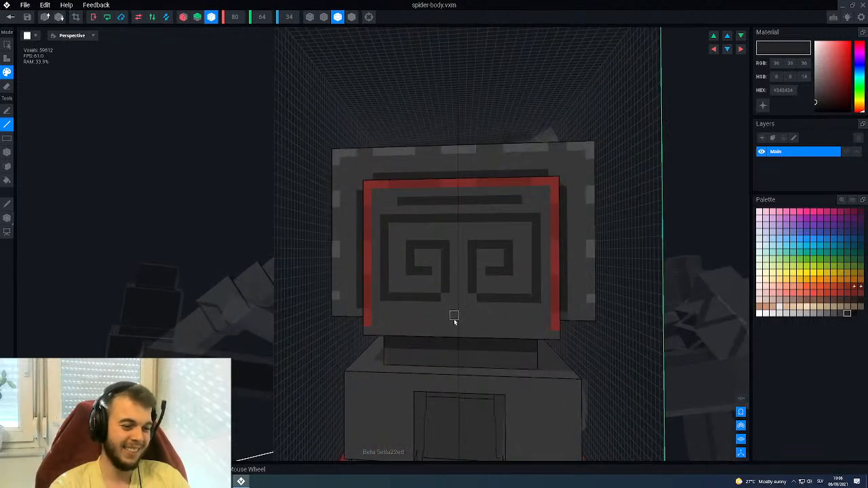
{"action": "left_click_drag", "start_coordinate": [454, 315], "coordinate": [408, 316]}
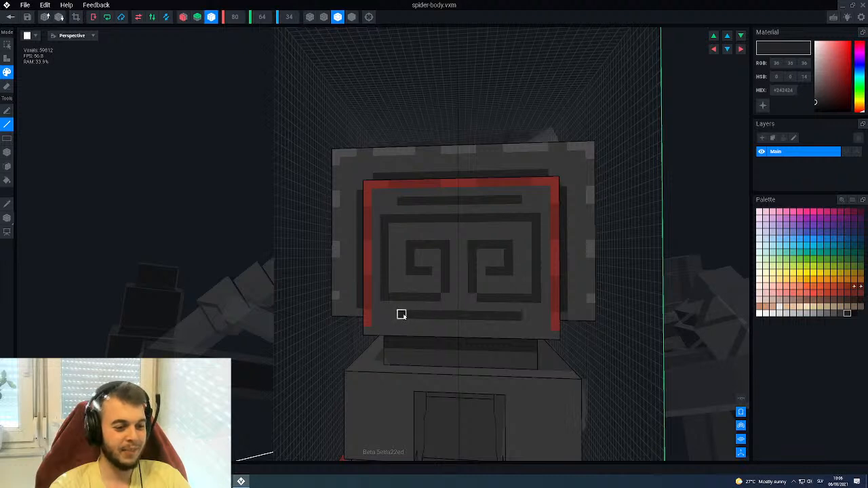
Split both bars with base grey #3B3B3B to leave a dot at each end, moving the lower dots one voxel inward.
{"action": "left_click", "coordinate": [408, 207], "text": "alt"}
{"action": "left_click", "coordinate": [401, 201]}
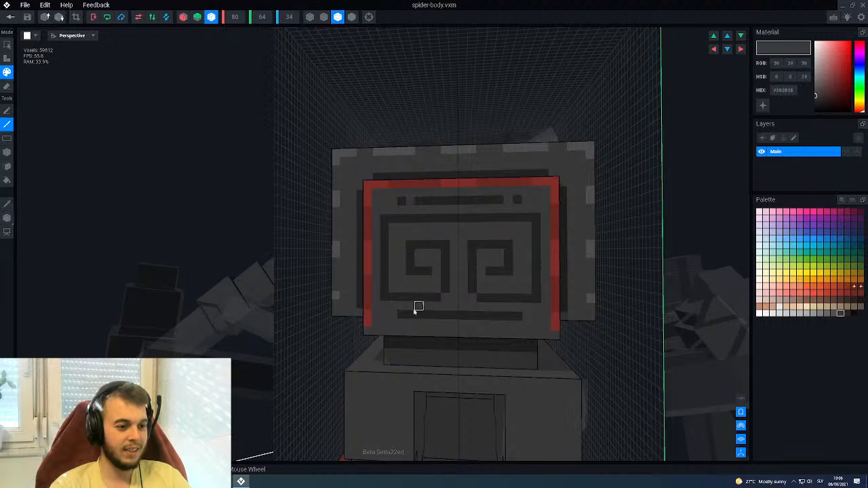
{"action": "left_click_drag", "start_coordinate": [411, 315], "coordinate": [418, 314]}
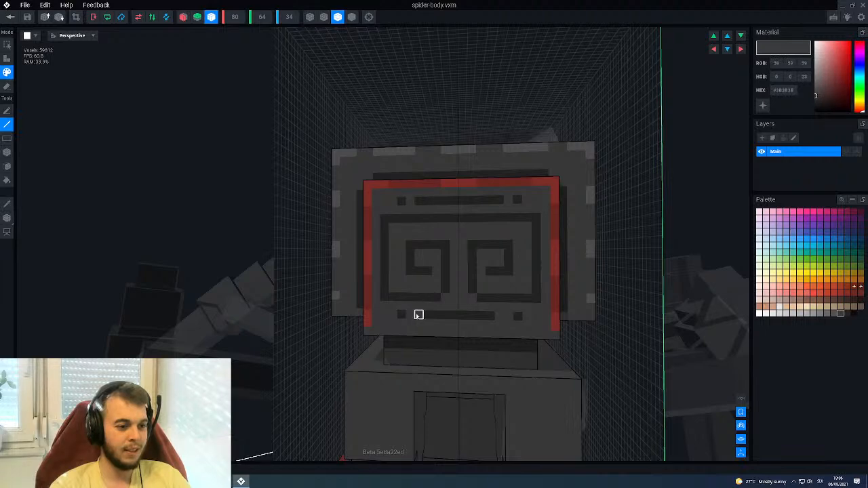
{"action": "scroll", "coordinate": [411, 357], "scroll_direction": "up", "scroll_amount": 3}
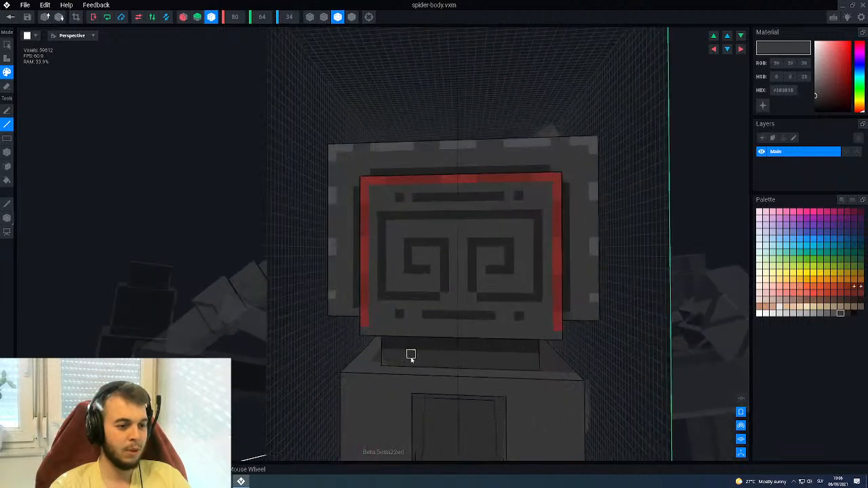
{"action": "left_click", "coordinate": [387, 313]}
{"action": "left_click", "coordinate": [430, 314], "text": "alt"}
{"action": "left_click", "coordinate": [398, 312]}
Clear the spirals' outer corner voxels with base grey #3B3B3B, keeping the inner coils' upper corners dark grey #242424.
{"action": "scroll", "coordinate": [384, 358], "scroll_direction": "down", "scroll_amount": 5}
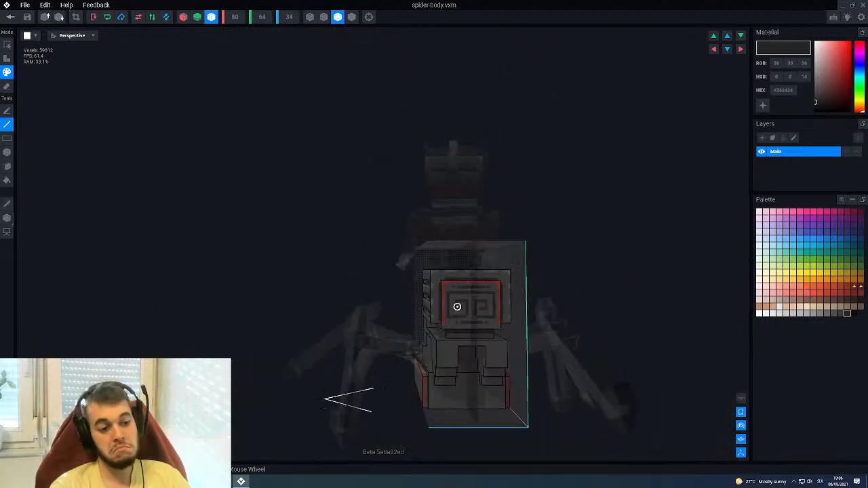
{"action": "scroll", "coordinate": [457, 306], "scroll_direction": "up", "scroll_amount": 5}
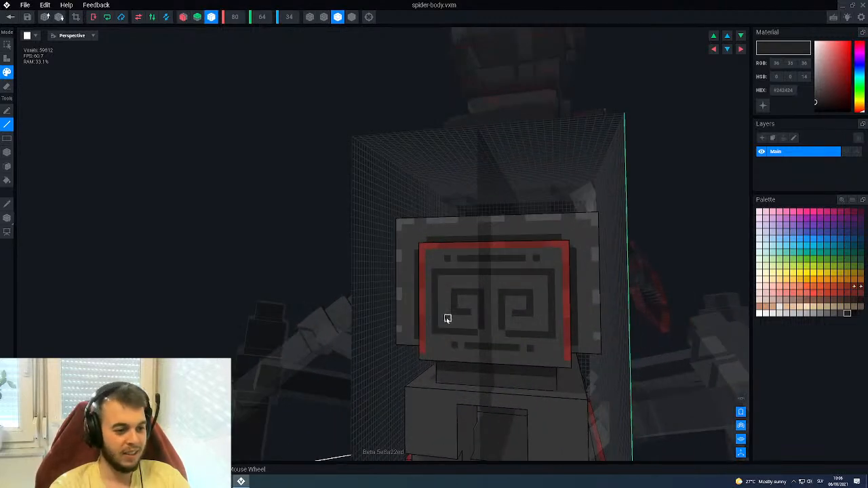
{"action": "left_click", "coordinate": [447, 319], "text": "alt"}
{"action": "scroll", "coordinate": [447, 322], "scroll_direction": "up", "scroll_amount": 3}
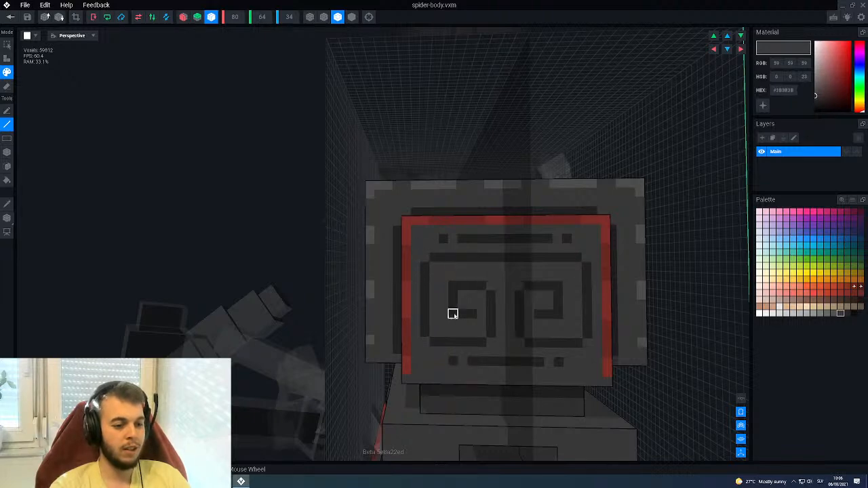
{"action": "scroll", "coordinate": [453, 403], "scroll_direction": "down", "scroll_amount": 3}
{"action": "scroll", "coordinate": [454, 403], "scroll_direction": "up", "scroll_amount": 2}
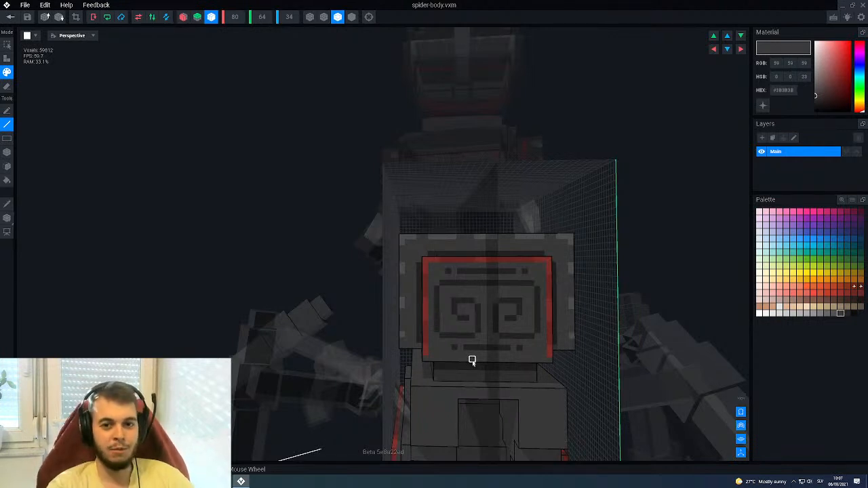
{"action": "scroll", "coordinate": [465, 302], "scroll_direction": "up", "scroll_amount": 4}
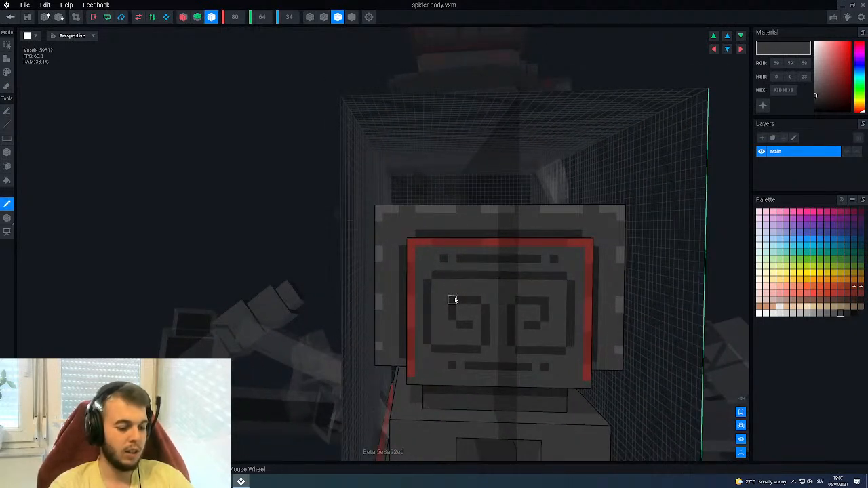
{"action": "left_click", "coordinate": [454, 299], "text": "alt"}
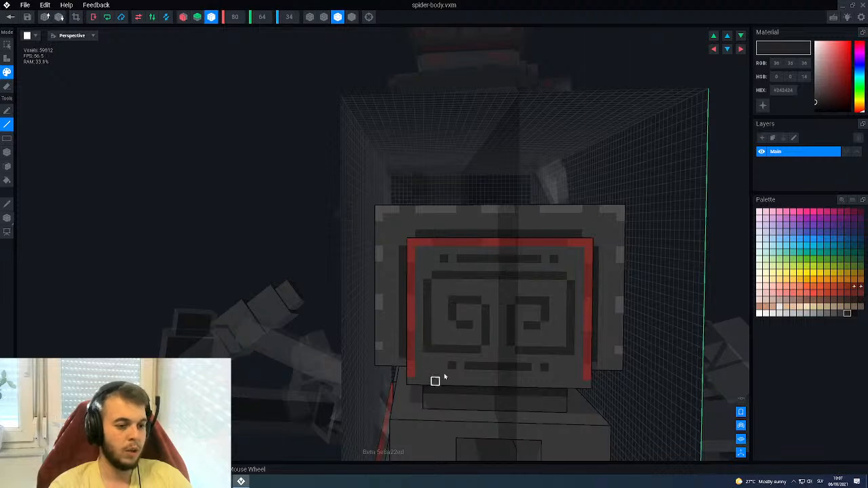
{"action": "scroll", "coordinate": [526, 344], "scroll_direction": "down", "scroll_amount": 3}
Paint five horizontal dark grey #242424 stripes across the front panel inside its red outline.
{"action": "right_click_drag", "start_coordinate": [527, 344], "coordinate": [513, 332]}
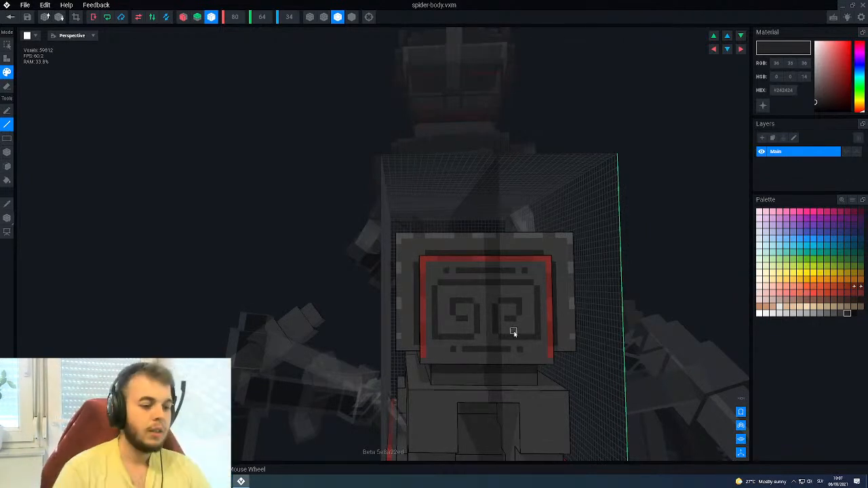
{"action": "right_click_drag", "start_coordinate": [513, 332], "coordinate": [468, 300]}
{"action": "middle_click_drag", "start_coordinate": [290, 285], "coordinate": [292, 288]}
{"action": "right_click_drag", "start_coordinate": [310, 235], "coordinate": [312, 236]}
{"action": "scroll", "coordinate": [314, 244], "scroll_direction": "up", "scroll_amount": 2}
{"action": "scroll", "coordinate": [319, 247], "scroll_direction": "up", "scroll_amount": 3}
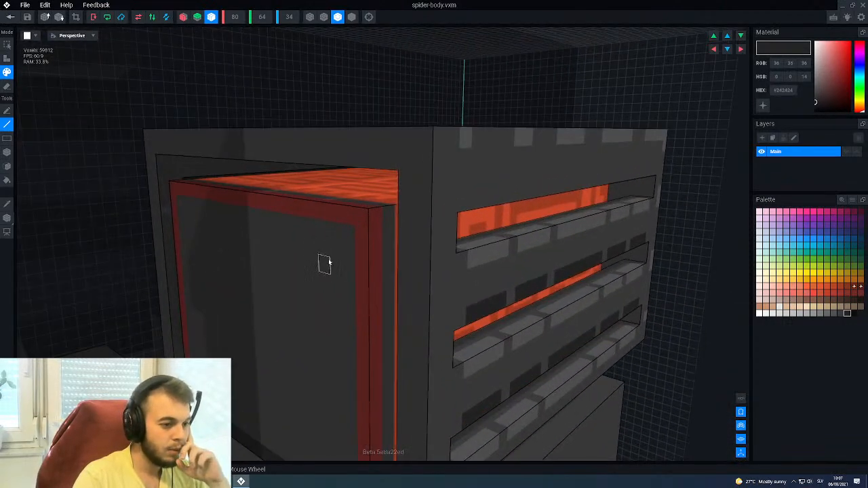
{"action": "right_click_drag", "start_coordinate": [244, 242], "coordinate": [246, 229]}
{"action": "left_click_drag", "start_coordinate": [346, 252], "coordinate": [266, 233]}
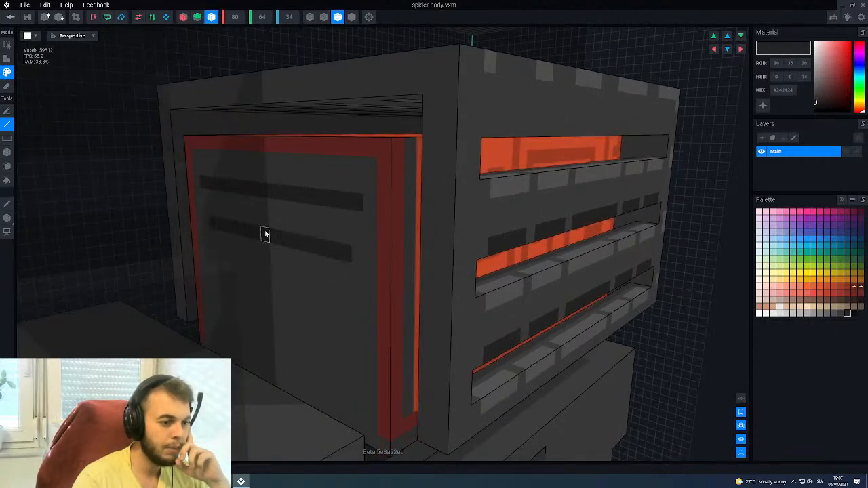
{"action": "left_click_drag", "start_coordinate": [357, 306], "coordinate": [267, 276]}
{"action": "left_click_drag", "start_coordinate": [345, 349], "coordinate": [272, 318]}
{"action": "left_click_drag", "start_coordinate": [358, 403], "coordinate": [273, 359]}
Return to the Spider.vxr rig and examine the painted armour block on the whole spider from several sides.
{"action": "scroll", "coordinate": [293, 361], "scroll_direction": "down", "scroll_amount": 3}
{"action": "right_click_drag", "start_coordinate": [300, 360], "coordinate": [318, 356]}
{"action": "scroll", "coordinate": [353, 332], "scroll_direction": "down", "scroll_amount": 3}
{"action": "scroll", "coordinate": [367, 332], "scroll_direction": "down", "scroll_amount": 3}
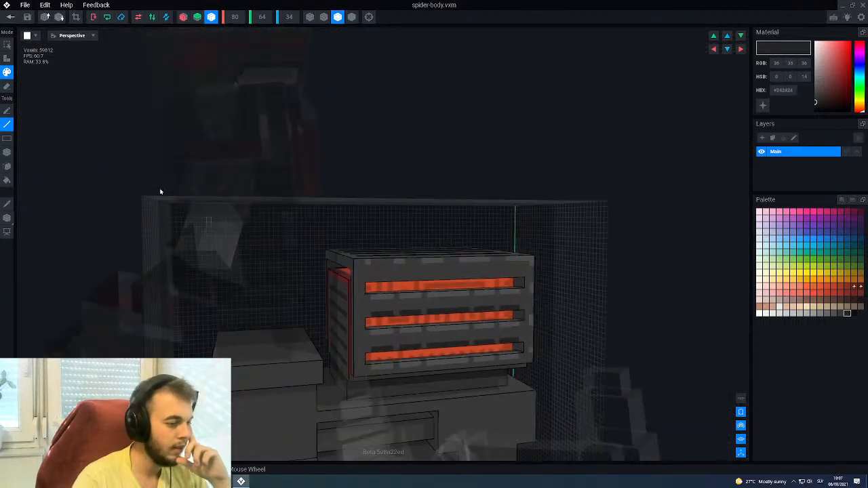
{"action": "left_click", "coordinate": [10, 17]}
{"action": "left_click", "coordinate": [362, 156]}
{"action": "mouse_move", "coordinate": [426, 263]}
{"action": "right_mouse_down"}
{"action": "mouse_move", "coordinate": [423, 129]}
{"action": "mouse_move", "coordinate": [427, 145]}
{"action": "mouse_move", "coordinate": [474, 144]}
{"action": "right_mouse_up"}
{"action": "scroll", "coordinate": [400, 144], "scroll_direction": "up", "scroll_amount": 5}
{"action": "mouse_move", "coordinate": [356, 158]}
{"action": "right_mouse_down"}
{"action": "mouse_move", "coordinate": [393, 158]}
{"action": "mouse_move", "coordinate": [390, 165]}
{"action": "mouse_move", "coordinate": [331, 149]}
{"action": "mouse_move", "coordinate": [419, 172]}
{"action": "mouse_move", "coordinate": [345, 164]}
{"action": "right_mouse_up"}
{"action": "scroll", "coordinate": [397, 150], "scroll_direction": "down", "scroll_amount": 5}
{"action": "mouse_move", "coordinate": [398, 149]}
{"action": "right_mouse_down"}
{"action": "mouse_move", "coordinate": [320, 153]}
{"action": "mouse_move", "coordinate": [364, 175]}
{"action": "right_mouse_up"}
{"action": "mouse_move", "coordinate": [397, 150]}
{"action": "middle_mouse_down"}
{"action": "mouse_move", "coordinate": [126, 105]}
{"action": "mouse_move", "coordinate": [202, 154]}
{"action": "mouse_move", "coordinate": [244, 196]}
{"action": "middle_mouse_up"}
{"action": "mouse_move", "coordinate": [262, 174]}
{"action": "right_mouse_down"}
{"action": "mouse_move", "coordinate": [277, 174]}
{"action": "mouse_move", "coordinate": [204, 160]}
{"action": "right_mouse_up"}
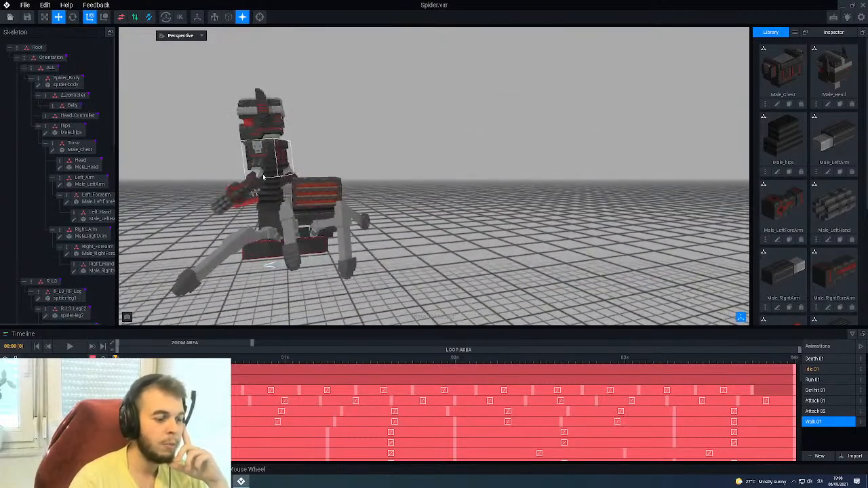
{"action": "right_click_drag", "start_coordinate": [323, 200], "coordinate": [279, 201]}
{"action": "scroll", "coordinate": [323, 200], "scroll_direction": "up", "scroll_amount": 4}
{"action": "scroll", "coordinate": [323, 200], "scroll_direction": "up", "scroll_amount": 3}
{"action": "scroll", "coordinate": [323, 200], "scroll_direction": "down", "scroll_amount": 6}
{"action": "right_click_drag", "start_coordinate": [368, 266], "coordinate": [353, 245]}
{"action": "scroll", "coordinate": [358, 249], "scroll_direction": "up", "scroll_amount": 4}
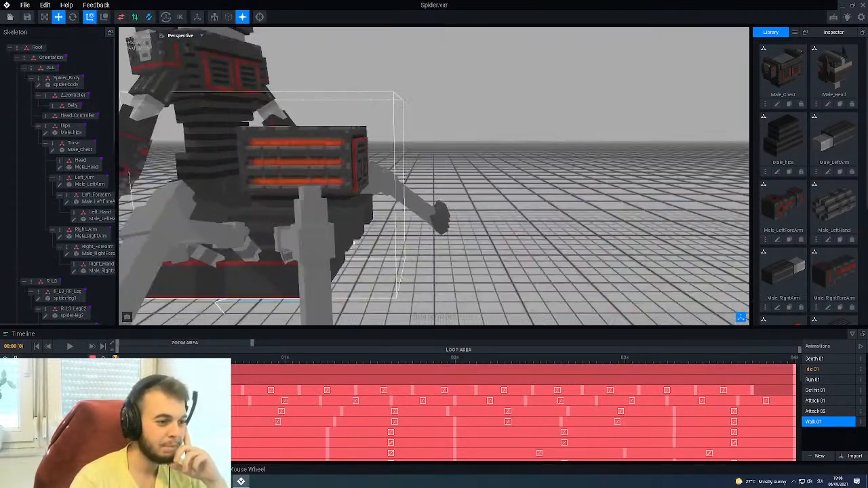
Select the spider body in the rig and open its spider-body model for editing.
{"action": "left_click", "coordinate": [345, 214]}
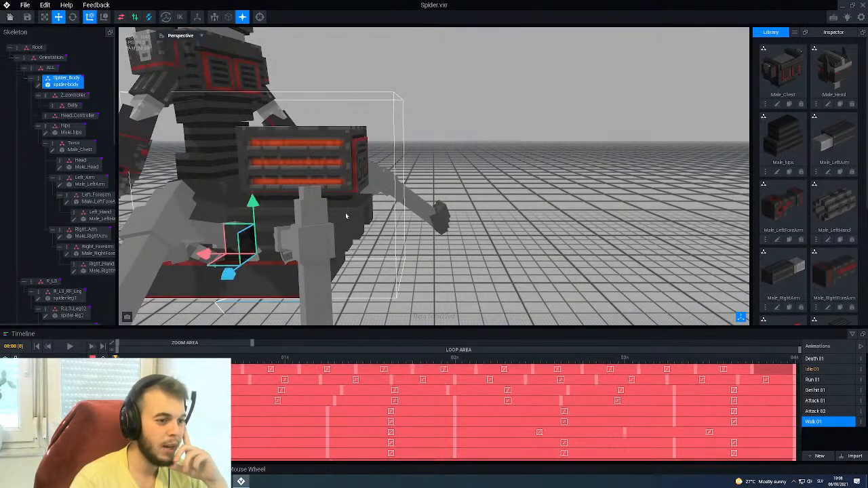
{"action": "left_click", "coordinate": [38, 86]}
{"action": "scroll", "coordinate": [398, 248], "scroll_direction": "down", "scroll_amount": 2}
{"action": "right_click_drag", "start_coordinate": [396, 245], "coordinate": [499, 307]}
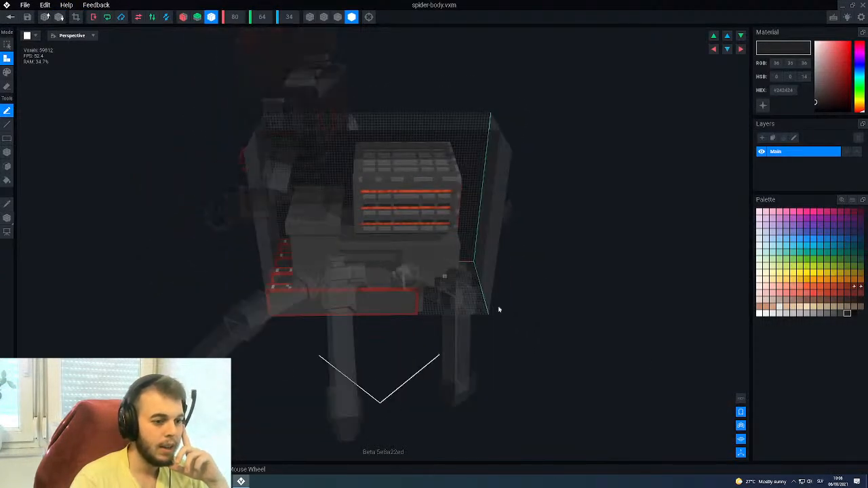
Hide the ghosted surrounding rig parts, check the body model on its own, and show them again.
{"action": "left_click", "coordinate": [743, 412]}
{"action": "right_click_drag", "start_coordinate": [310, 219], "coordinate": [312, 224]}
{"action": "middle_click_drag", "start_coordinate": [312, 224], "coordinate": [439, 309]}
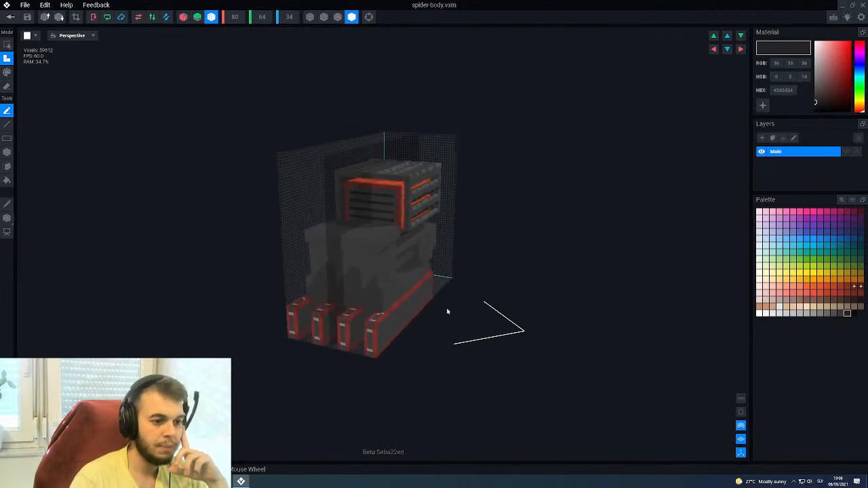
{"action": "left_click", "coordinate": [741, 412]}
Sample red #842F2A from a front rib and line the top-face border and side edges of the body's front slab with it.
{"action": "scroll", "coordinate": [321, 240], "scroll_direction": "up", "scroll_amount": 5}
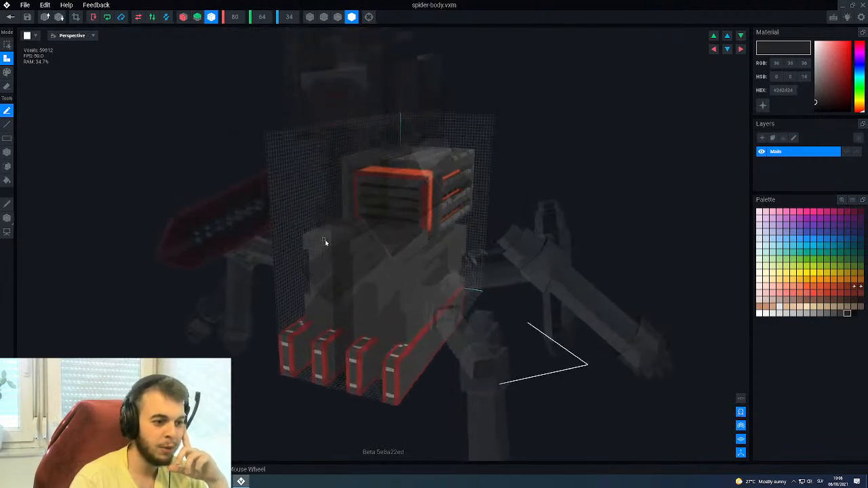
{"action": "scroll", "coordinate": [334, 250], "scroll_direction": "up", "scroll_amount": 3}
{"action": "right_click_drag", "start_coordinate": [345, 224], "coordinate": [271, 240]}
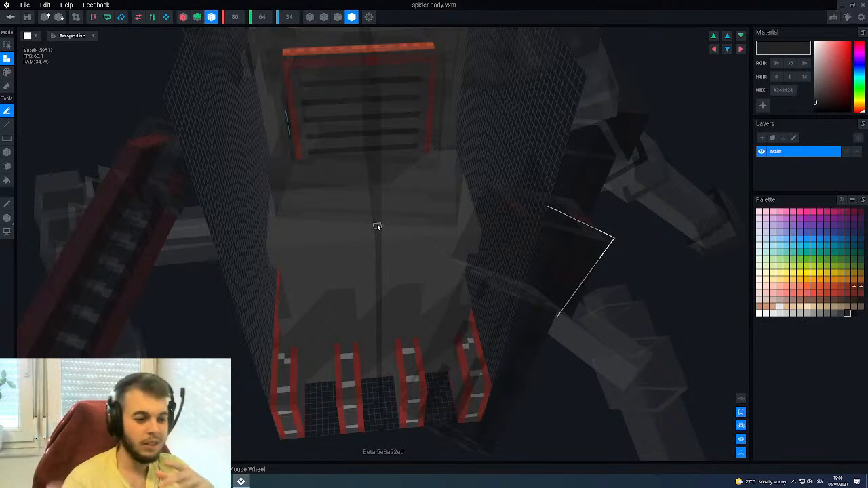
{"action": "left_click", "coordinate": [356, 363], "text": "alt"}
{"action": "key", "text": "p"}
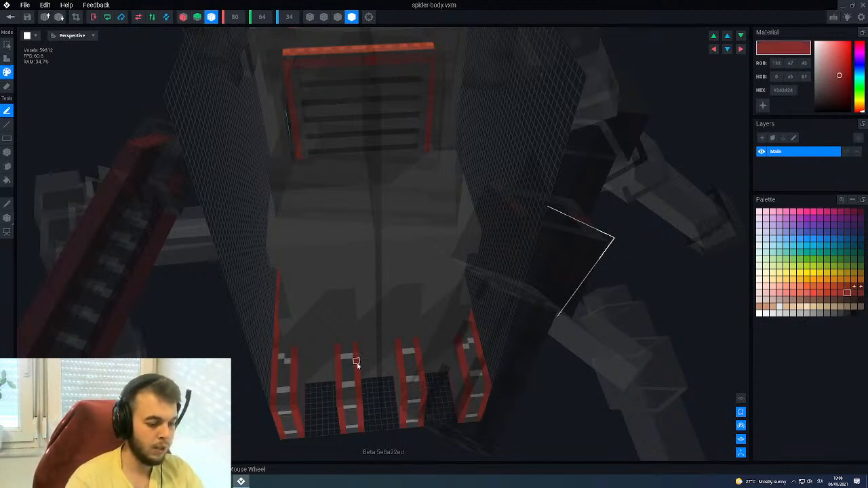
{"action": "key", "text": "l"}
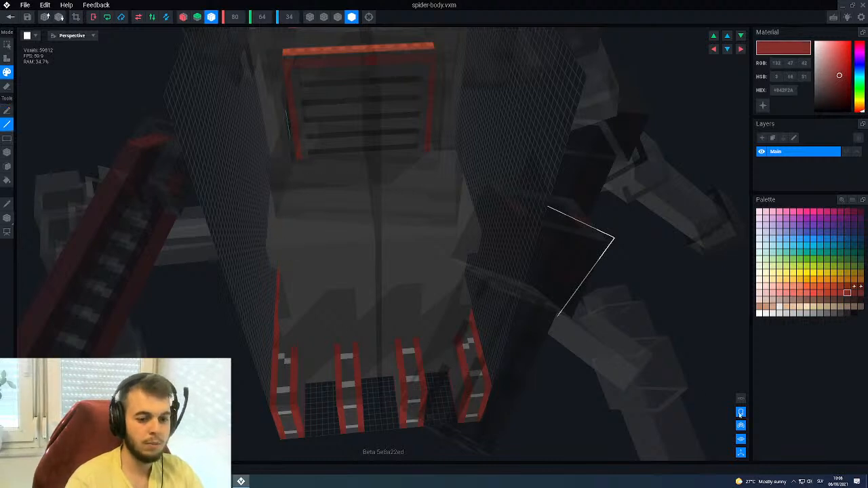
{"action": "left_click", "coordinate": [740, 414]}
{"action": "middle_click_drag", "start_coordinate": [408, 231], "coordinate": [449, 301]}
{"action": "left_click_drag", "start_coordinate": [320, 328], "coordinate": [319, 278]}
{"action": "left_click", "coordinate": [337, 18]}
{"action": "right_click_drag", "start_coordinate": [367, 252], "coordinate": [338, 250]}
{"action": "scroll", "coordinate": [338, 250], "scroll_direction": "up", "scroll_amount": 3}
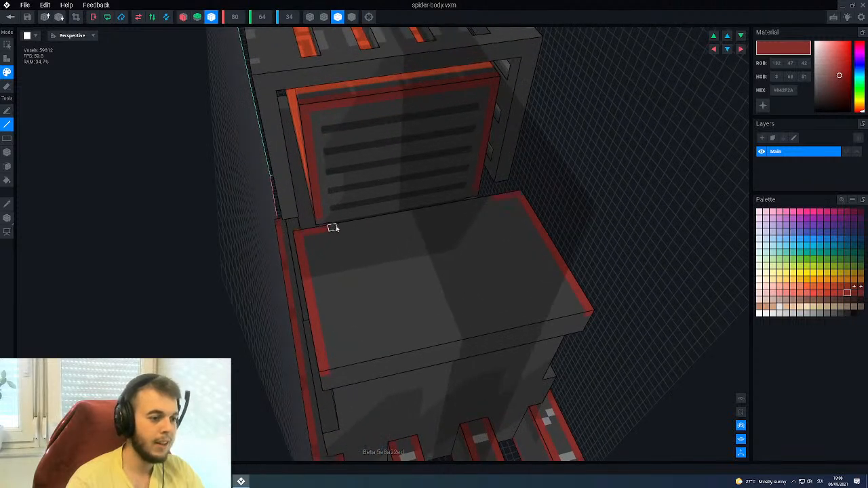
{"action": "left_click_drag", "start_coordinate": [325, 368], "coordinate": [370, 364]}
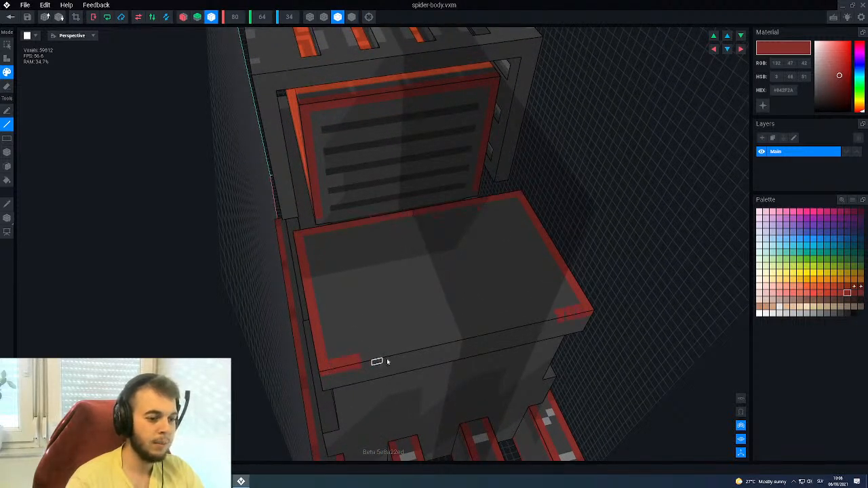
{"action": "middle_click_drag", "start_coordinate": [437, 348], "coordinate": [383, 329]}
{"action": "right_click_drag", "start_coordinate": [353, 260], "coordinate": [359, 286]}
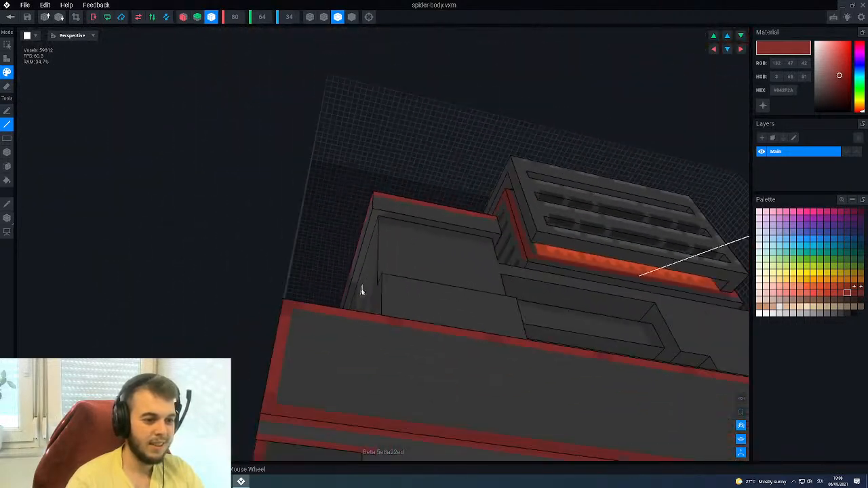
Sample the darker red #6E2925 and paint short darker patches along the front slab's red outline.
{"action": "left_click", "coordinate": [290, 313], "text": "alt"}
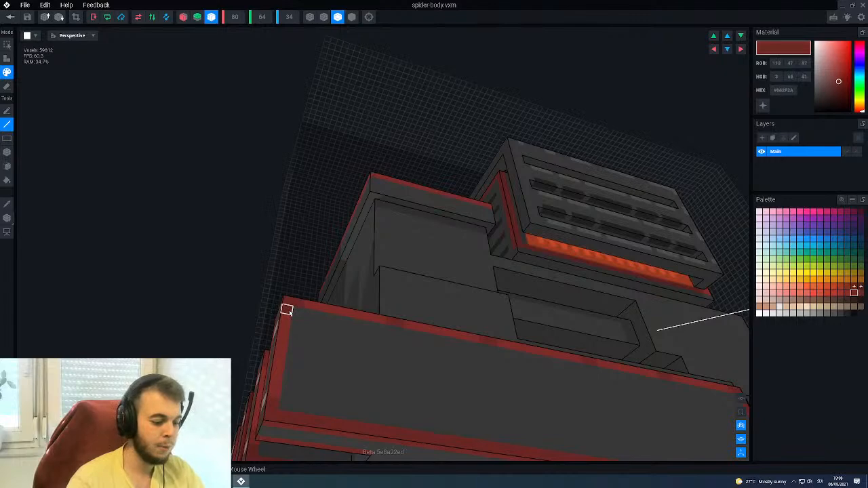
{"action": "key", "text": "f"}
{"action": "right_click_drag", "start_coordinate": [354, 240], "coordinate": [374, 254]}
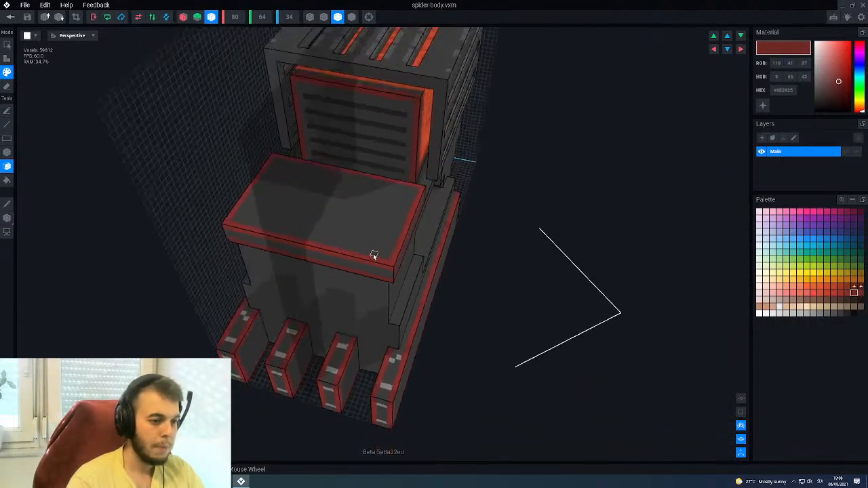
{"action": "scroll", "coordinate": [375, 256], "scroll_direction": "up", "scroll_amount": 4}
{"action": "key", "text": "l"}
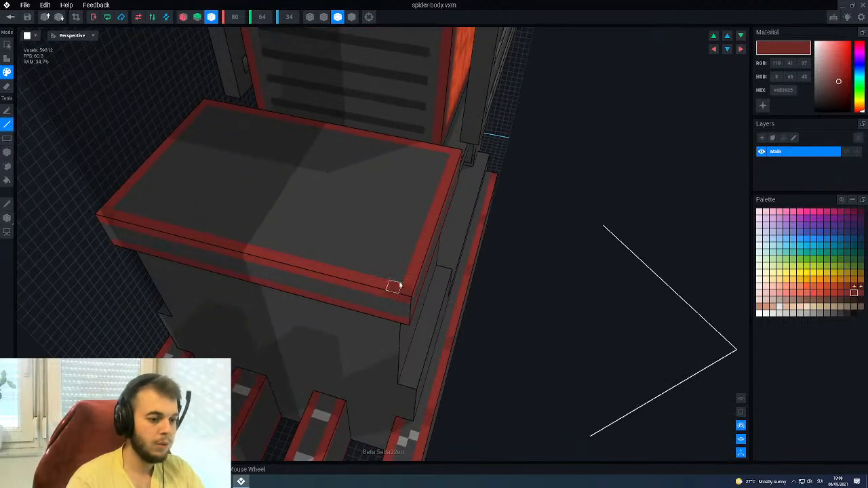
{"action": "right_click_drag", "start_coordinate": [410, 282], "coordinate": [504, 224]}
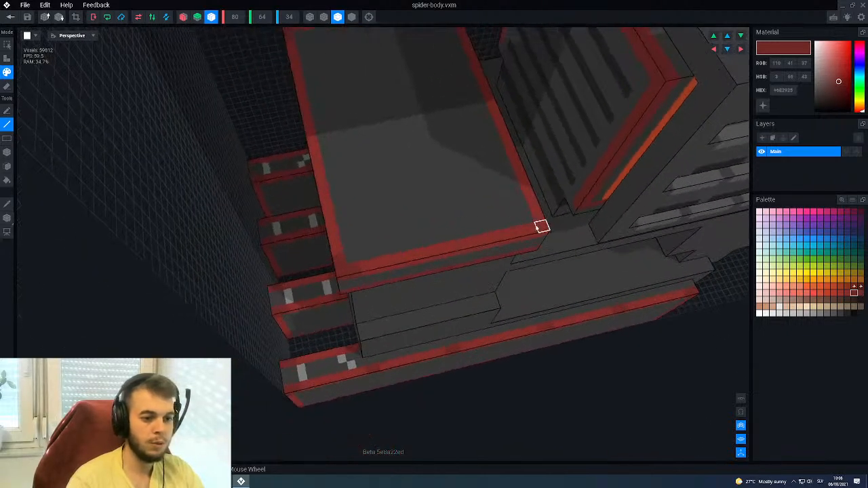
{"action": "middle_click_drag", "start_coordinate": [455, 198], "coordinate": [477, 219]}
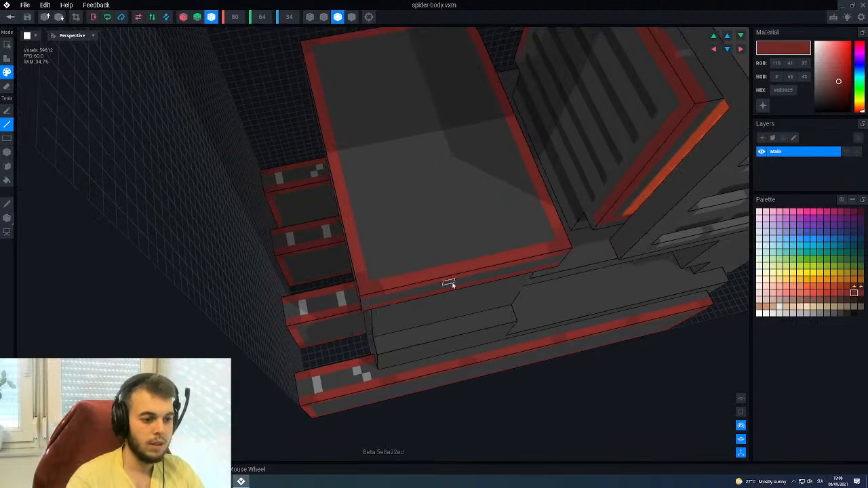
{"action": "right_click_drag", "start_coordinate": [472, 263], "coordinate": [399, 248]}
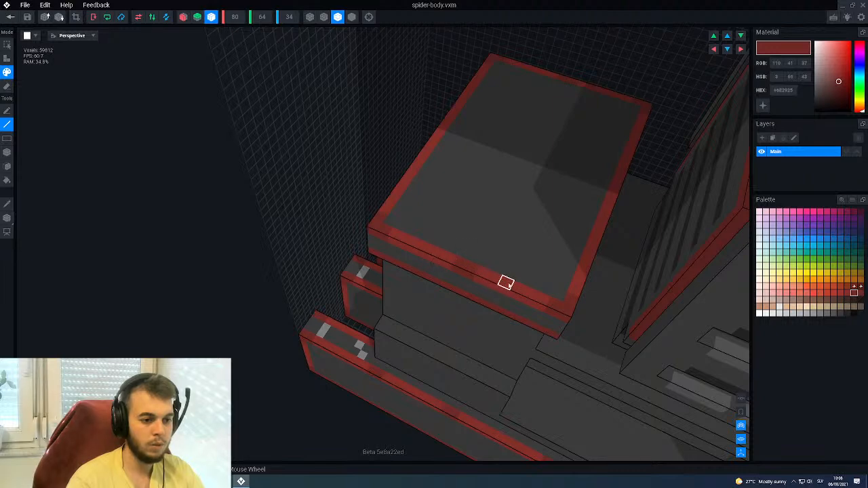
{"action": "right_click_drag", "start_coordinate": [453, 227], "coordinate": [352, 277]}
{"action": "scroll", "coordinate": [353, 277], "scroll_direction": "up", "scroll_amount": 2}
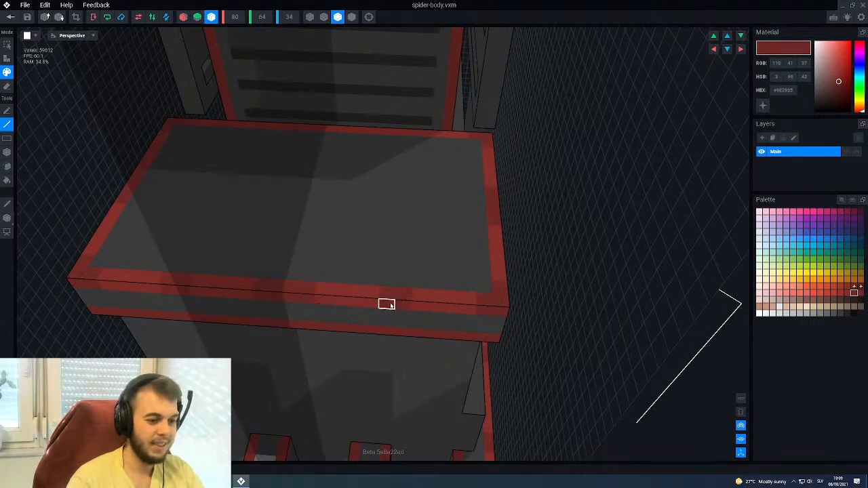
Check the slab's patched red outline from the front and side, with the surrounding rig parts shown and hidden again.
{"action": "scroll", "coordinate": [430, 288], "scroll_direction": "down", "scroll_amount": 6}
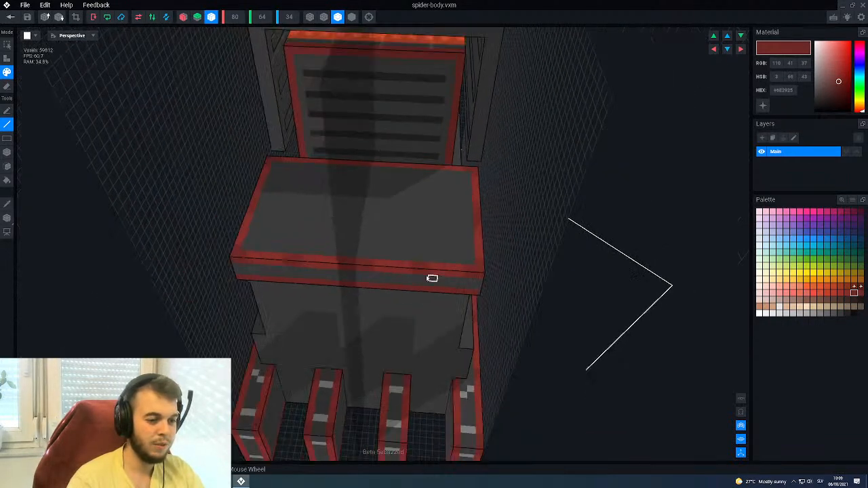
{"action": "right_click_drag", "start_coordinate": [404, 239], "coordinate": [406, 220]}
{"action": "scroll", "coordinate": [417, 238], "scroll_direction": "up", "scroll_amount": 4}
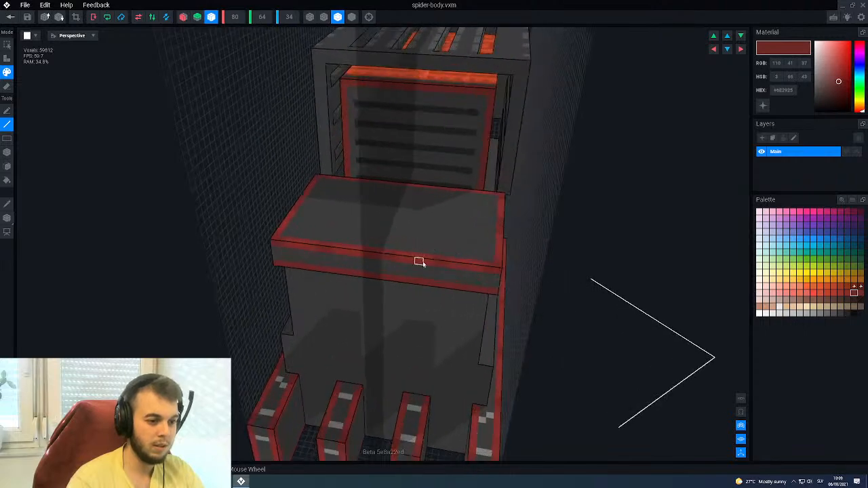
{"action": "right_click_drag", "start_coordinate": [443, 256], "coordinate": [443, 255]}
{"action": "left_click", "coordinate": [740, 411]}
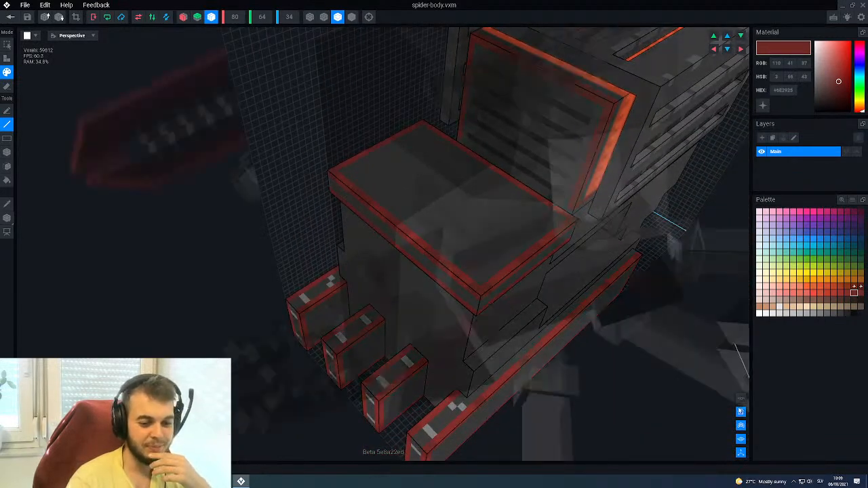
{"action": "left_click", "coordinate": [740, 412]}
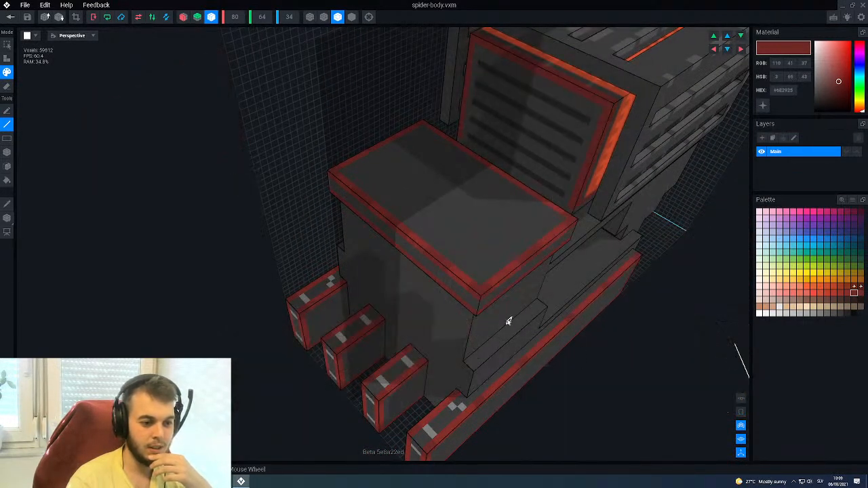
Paint a dark grey #242424 rectangle on the slab's top face, leaving a thin lighter grey margin inside the red outline.
{"action": "left_click", "coordinate": [503, 316], "text": "alt"}
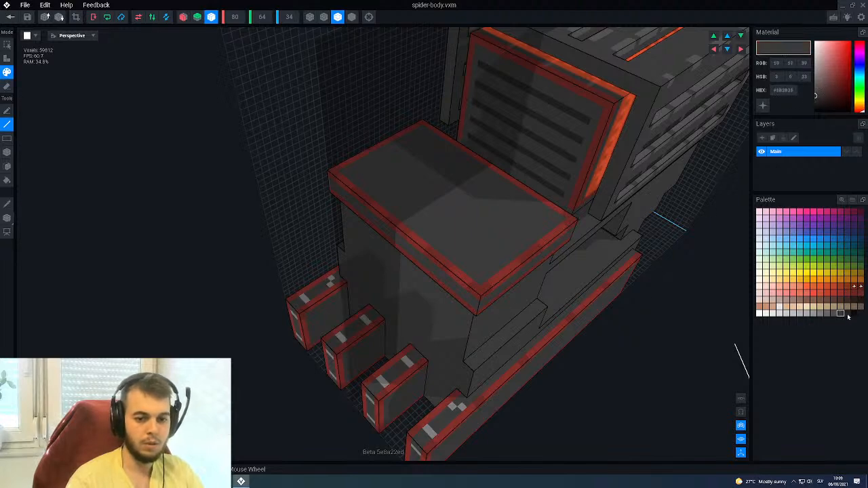
{"action": "left_click", "coordinate": [846, 313]}
{"action": "right_click_drag", "start_coordinate": [513, 259], "coordinate": [452, 298]}
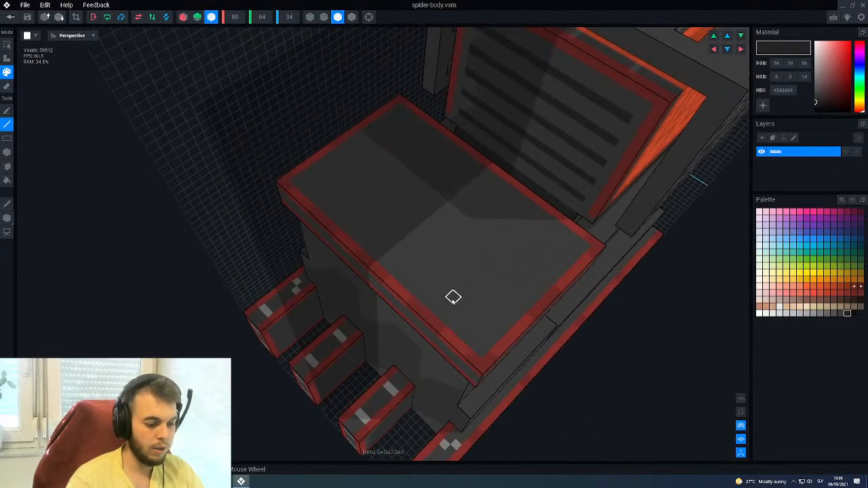
{"action": "key", "text": "b"}
{"action": "left_click_drag", "start_coordinate": [480, 334], "coordinate": [482, 188]}
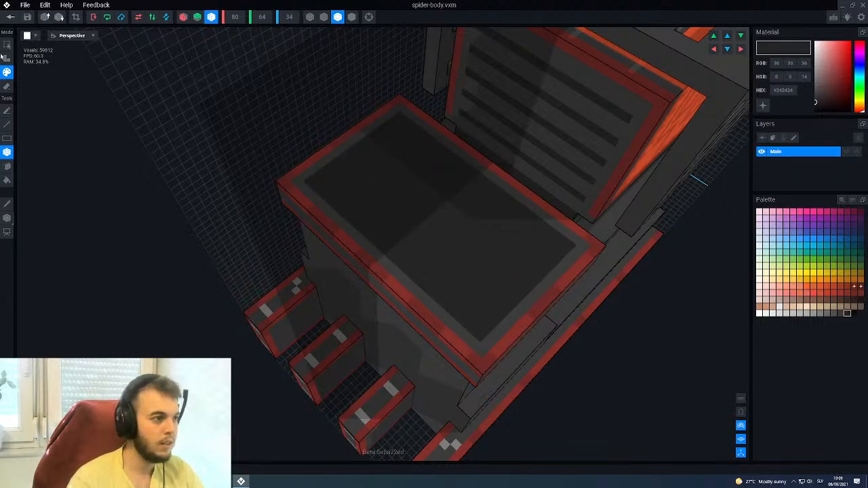
Return to the Spider.vxr rig and examine how the painted slab fits around the waist, up close and from afar.
{"action": "left_click", "coordinate": [10, 16]}
{"action": "left_click", "coordinate": [382, 159]}
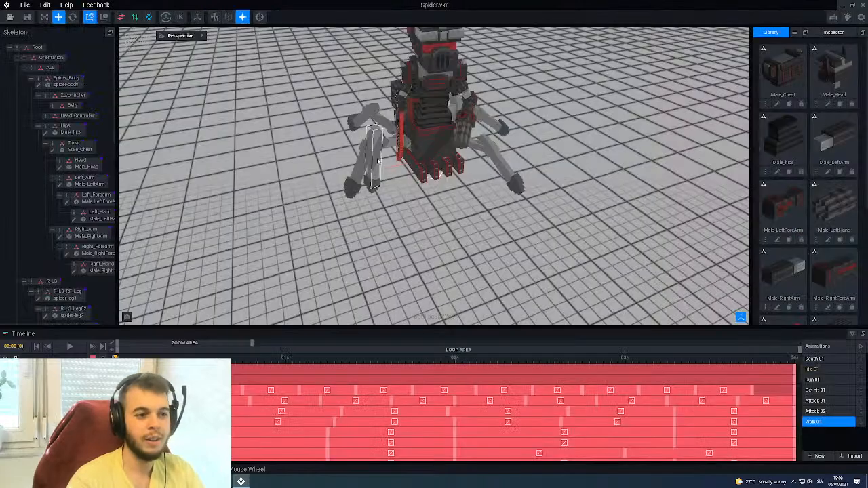
{"action": "right_click_drag", "start_coordinate": [422, 90], "coordinate": [416, 93]}
{"action": "middle_click_drag", "start_coordinate": [419, 96], "coordinate": [436, 190]}
{"action": "scroll", "coordinate": [436, 191], "scroll_direction": "up", "scroll_amount": 4}
{"action": "scroll", "coordinate": [436, 191], "scroll_direction": "up", "scroll_amount": 5}
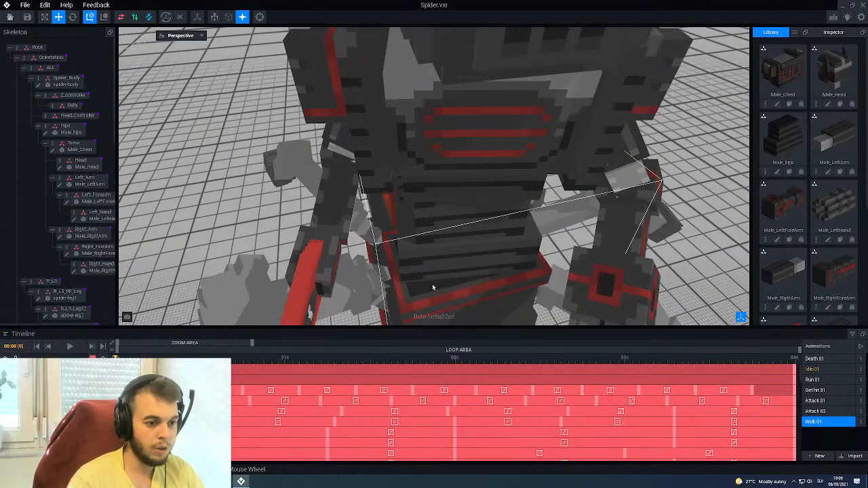
{"action": "right_click_drag", "start_coordinate": [515, 279], "coordinate": [487, 270]}
{"action": "middle_click_drag", "start_coordinate": [488, 269], "coordinate": [480, 258]}
{"action": "scroll", "coordinate": [465, 240], "scroll_direction": "down", "scroll_amount": 5}
{"action": "right_click_drag", "start_coordinate": [457, 239], "coordinate": [449, 226]}
{"action": "scroll", "coordinate": [449, 225], "scroll_direction": "down", "scroll_amount": 5}
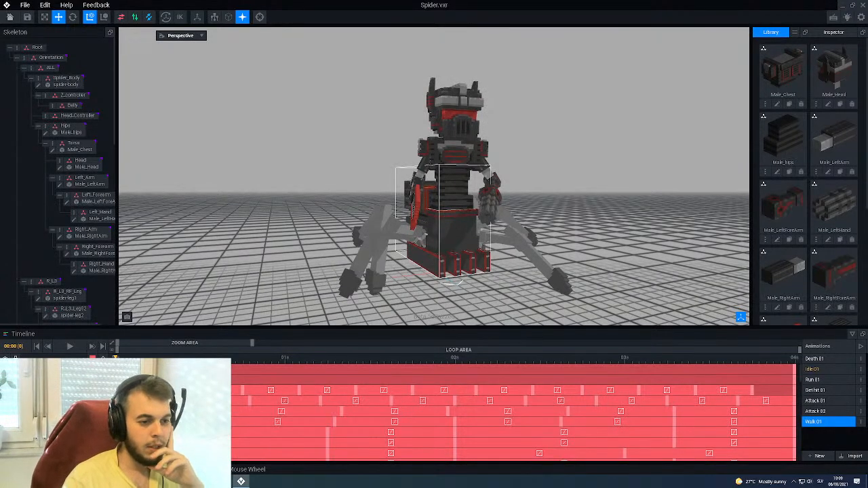
Examine the spider's lower body and red-edged front ribs from several angles.
{"action": "scroll", "coordinate": [448, 251], "scroll_direction": "up", "scroll_amount": 4}
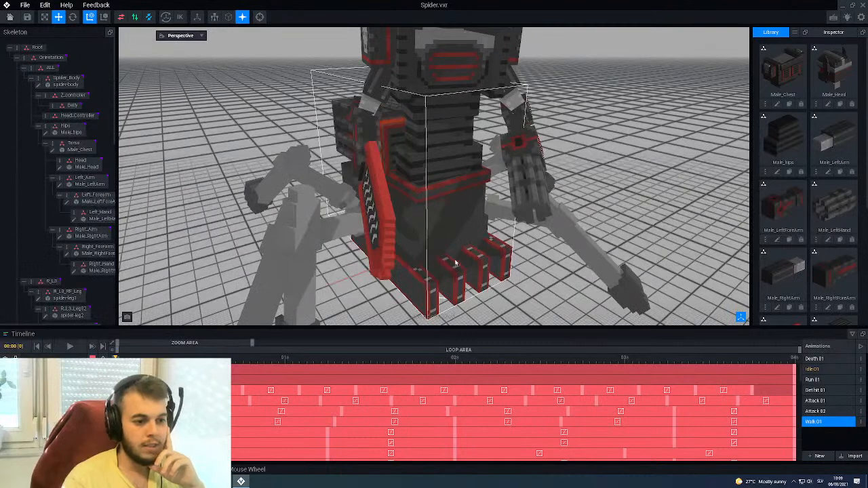
{"action": "mouse_move", "coordinate": [473, 264]}
{"action": "right_mouse_down"}
{"action": "mouse_move", "coordinate": [486, 253]}
{"action": "mouse_move", "coordinate": [463, 264]}
{"action": "right_mouse_up"}
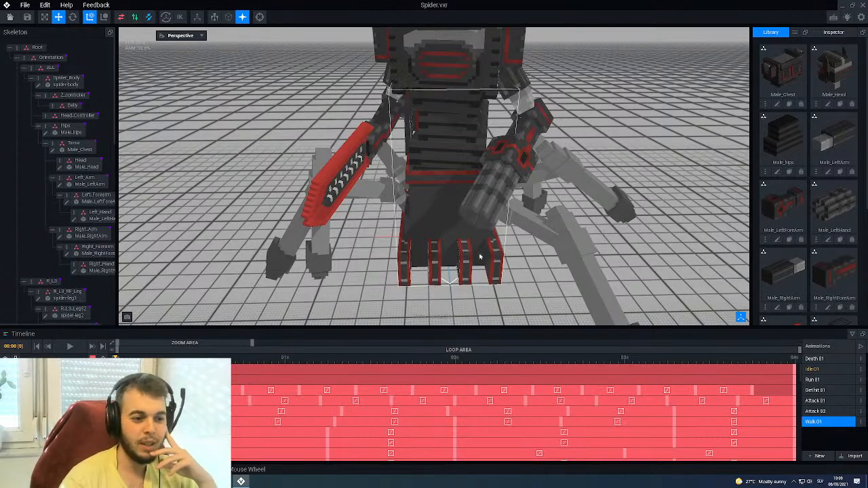
{"action": "scroll", "coordinate": [429, 266], "scroll_direction": "up", "scroll_amount": 2}
{"action": "middle_click_drag", "start_coordinate": [418, 217], "coordinate": [535, 220]}
{"action": "right_click_drag", "start_coordinate": [535, 220], "coordinate": [538, 242]}
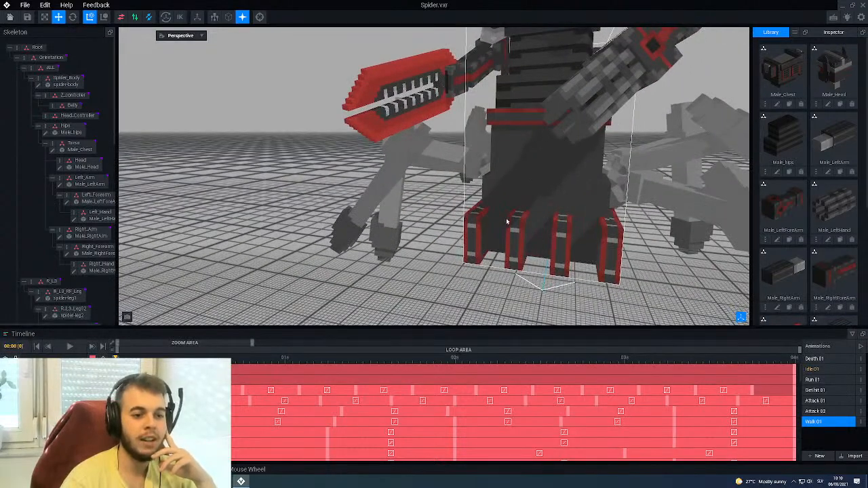
{"action": "scroll", "coordinate": [506, 221], "scroll_direction": "down", "scroll_amount": 3}
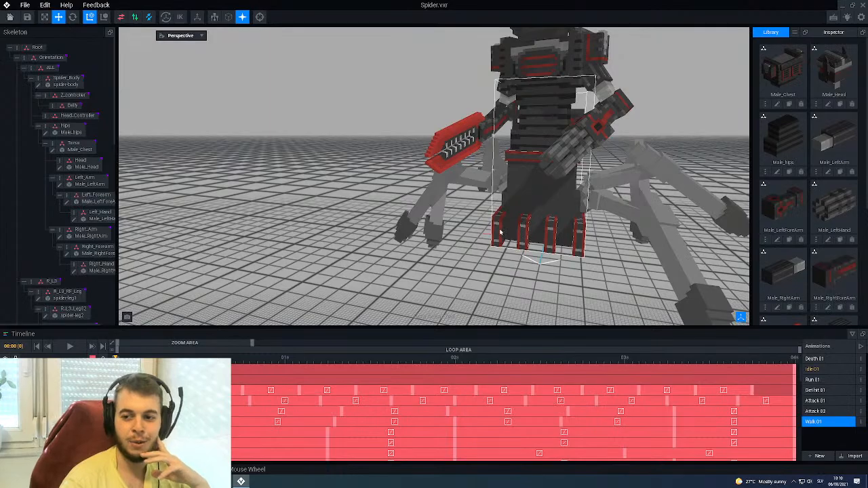
{"action": "right_click_drag", "start_coordinate": [500, 232], "coordinate": [475, 190]}
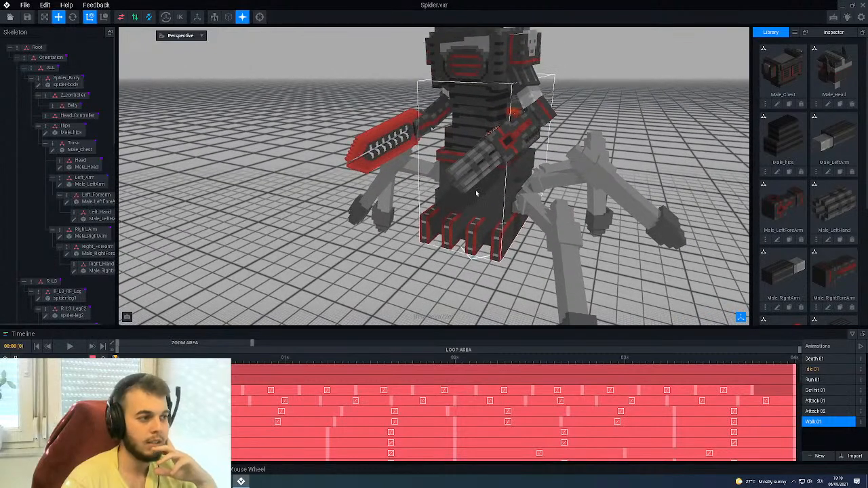
Select the spider body in the rig, browse the model library, and view the body's side.
{"action": "left_click", "coordinate": [475, 190]}
{"action": "scroll", "coordinate": [477, 197], "scroll_direction": "up", "scroll_amount": 1}
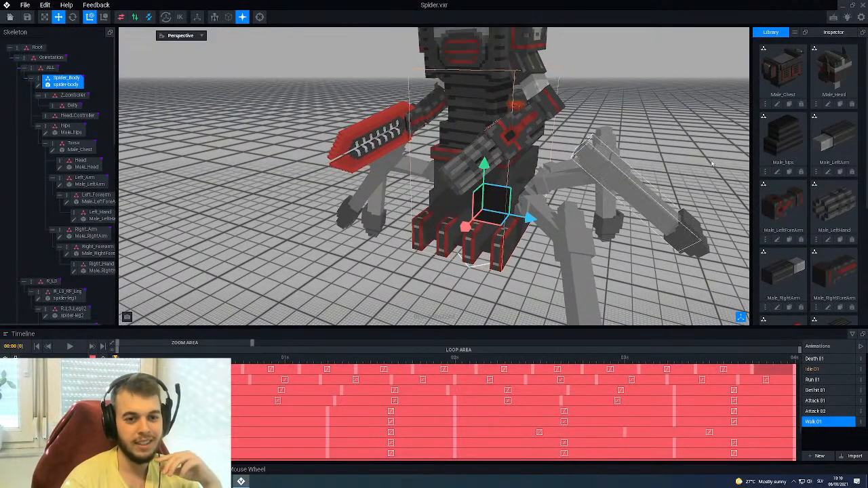
{"action": "scroll", "coordinate": [794, 159], "scroll_direction": "down", "scroll_amount": 1}
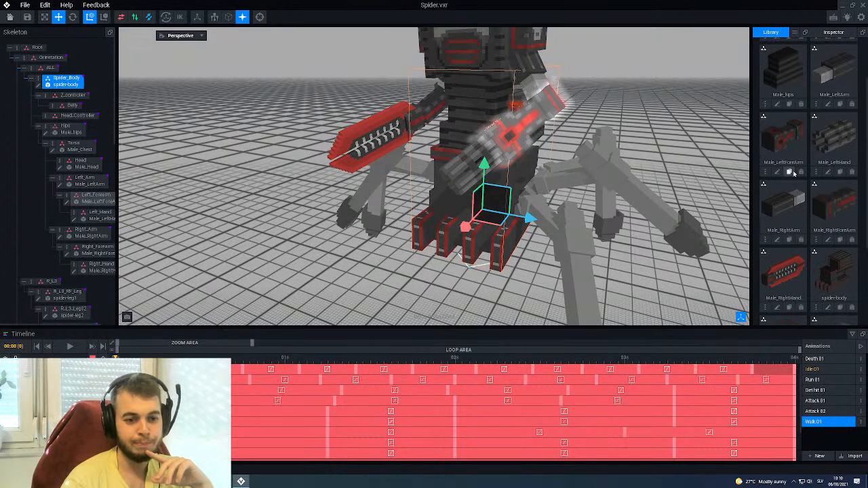
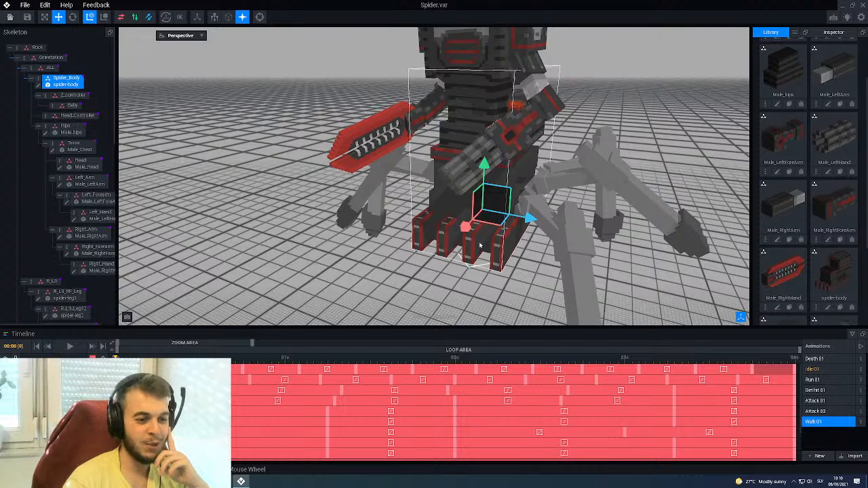
{"action": "middle_click_drag", "start_coordinate": [459, 230], "coordinate": [452, 231]}
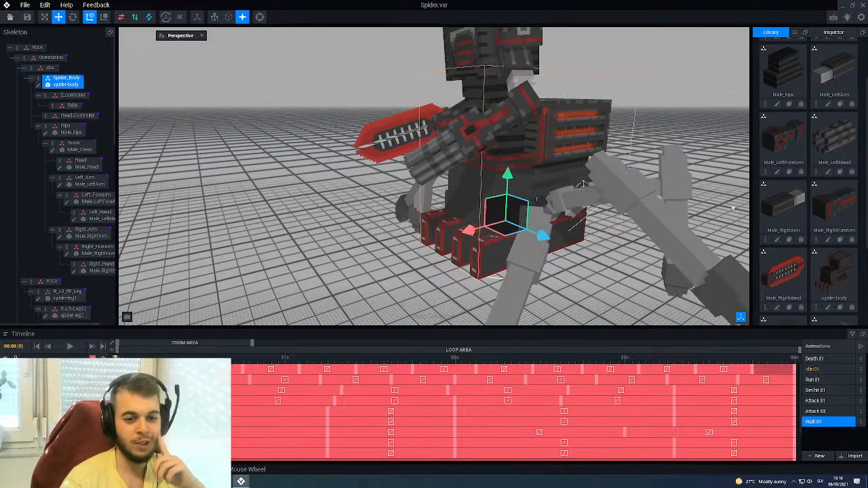
Duplicate the spider-leg3 model in the library and name the copy Saw.
{"action": "scroll", "coordinate": [818, 163], "scroll_direction": "down", "scroll_amount": 2}
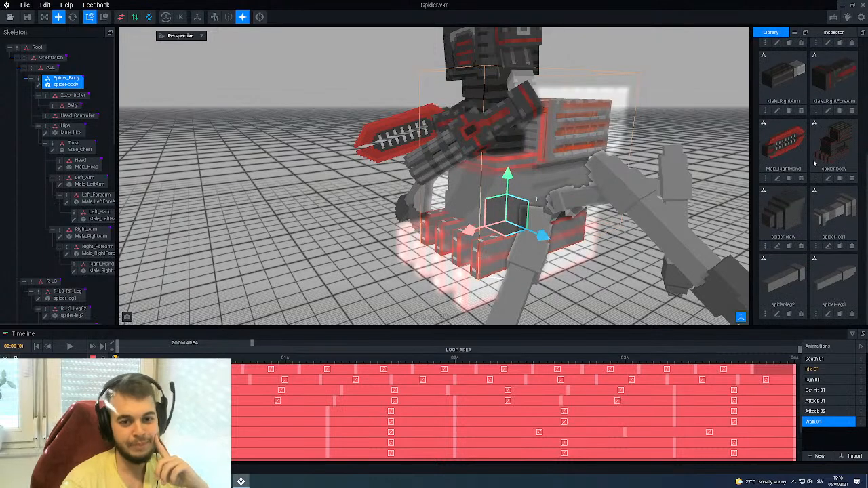
{"action": "left_click", "coordinate": [840, 314]}
{"action": "type", "text": "Saw"}
{"action": "key", "text": "Return"}
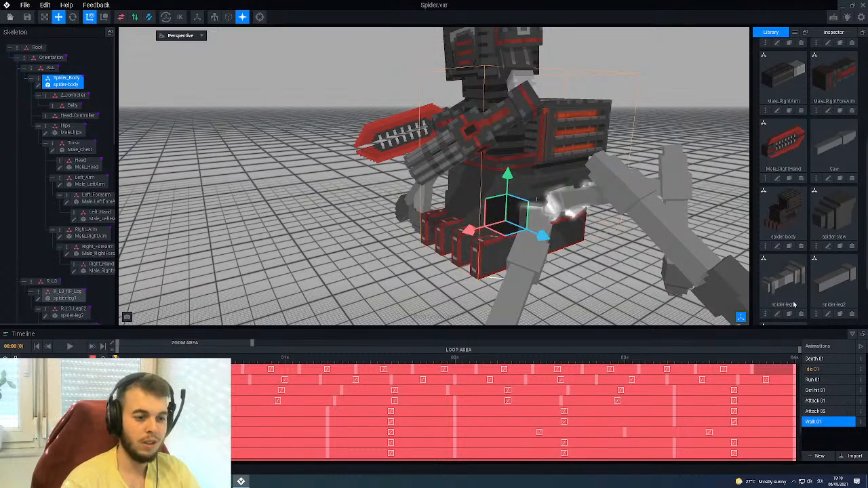
{"action": "scroll", "coordinate": [779, 247], "scroll_direction": "down", "scroll_amount": 2}
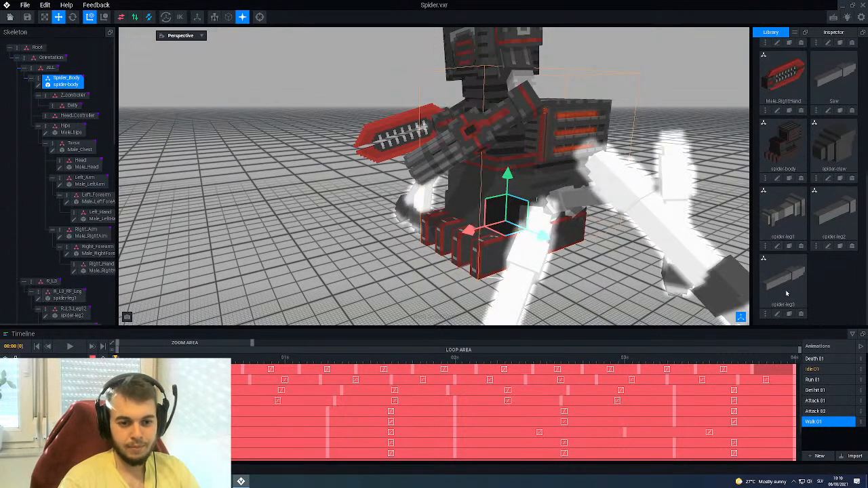
{"action": "scroll", "coordinate": [807, 231], "scroll_direction": "up", "scroll_amount": 3}
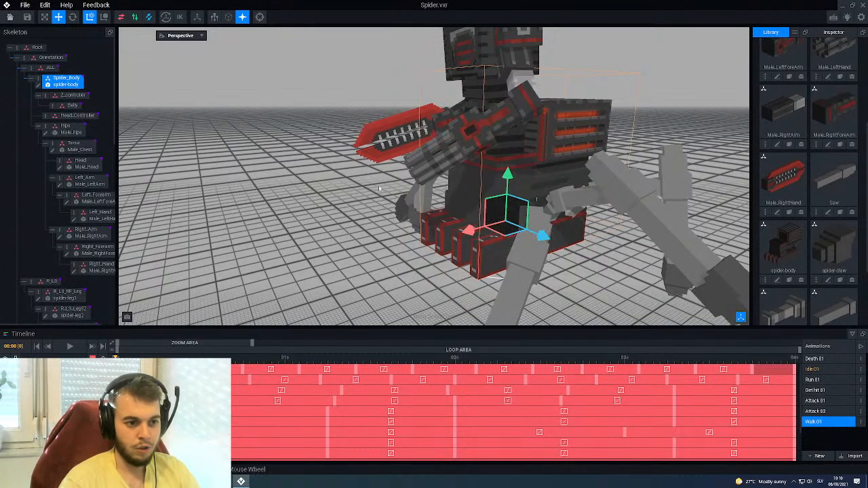
Create a child node named Saw under Spider_Body and link the Saw model from the library to it.
{"action": "left_click", "coordinate": [38, 95]}
{"action": "left_click", "coordinate": [38, 116]}
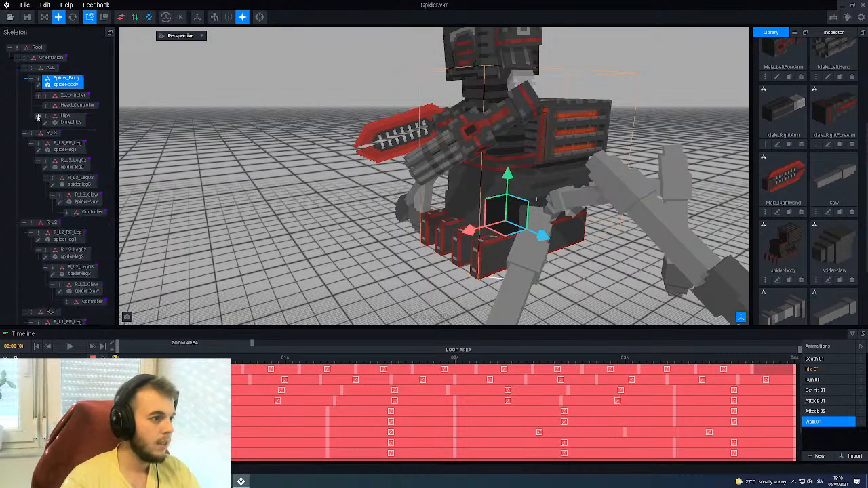
{"action": "right_click", "coordinate": [40, 79]}
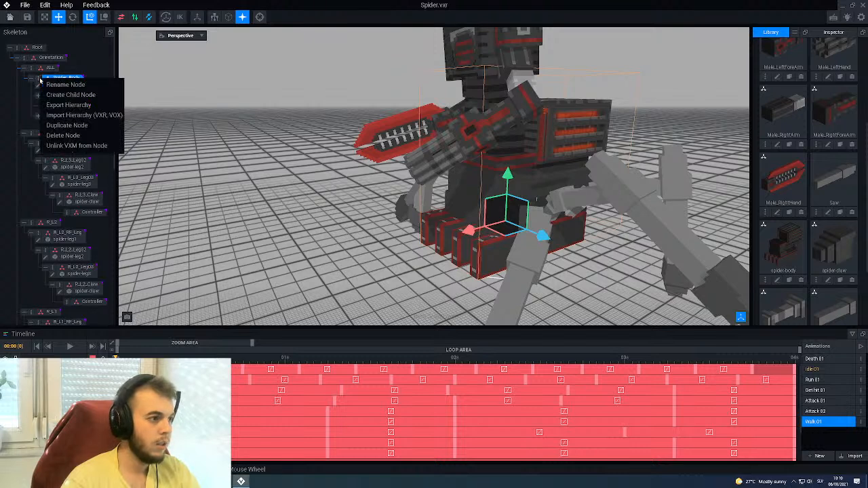
{"action": "left_click", "coordinate": [55, 94]}
{"action": "type", "text": "Saw"}
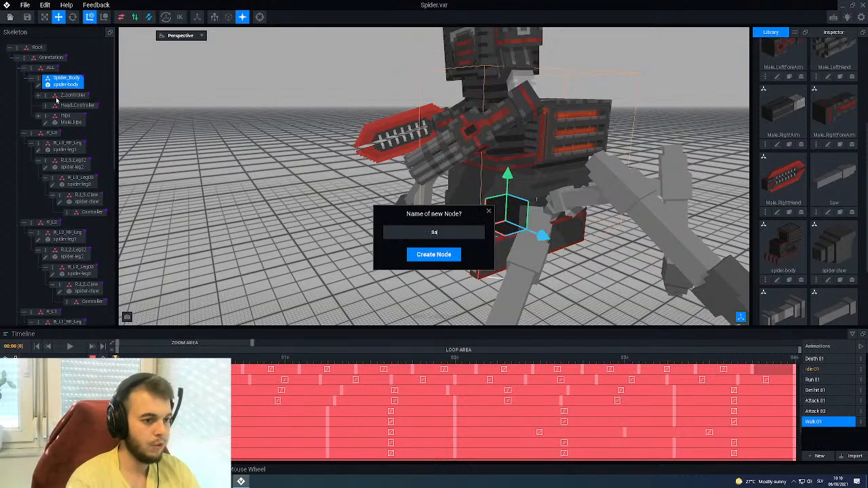
{"action": "key", "text": "Return"}
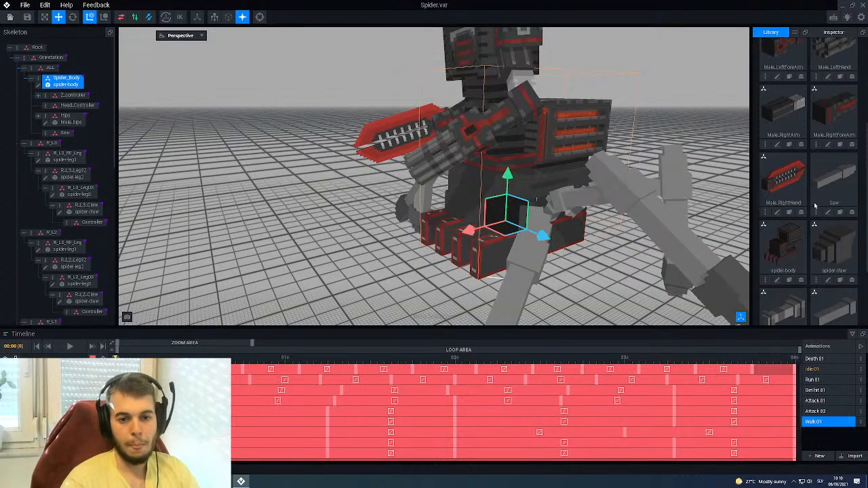
{"action": "left_click_drag", "start_coordinate": [827, 185], "coordinate": [60, 139]}
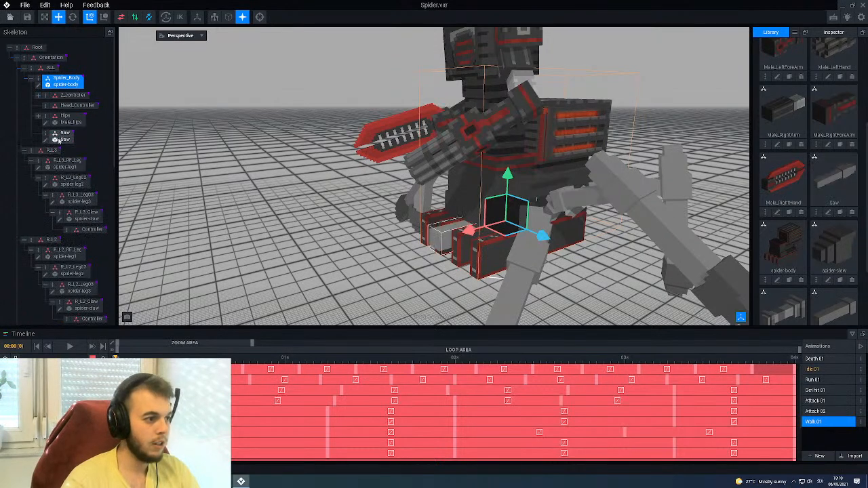
Open the Saw node's model for editing and show the rest of the spider rig around it as reference.
{"action": "right_click_drag", "start_coordinate": [173, 146], "coordinate": [244, 175]}
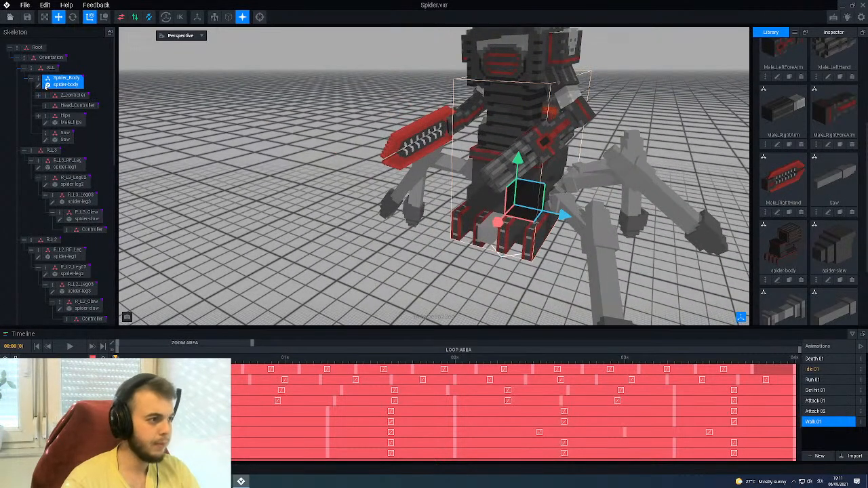
{"action": "left_click", "coordinate": [45, 140]}
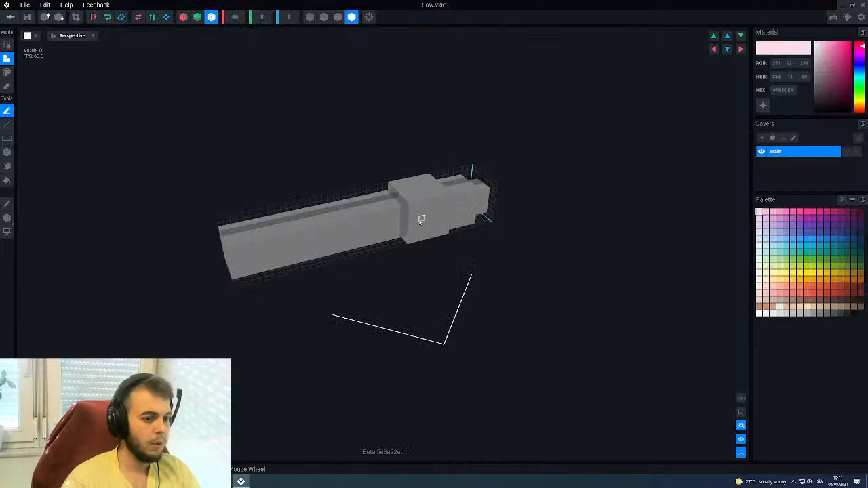
{"action": "left_click", "coordinate": [740, 411]}
{"action": "scroll", "coordinate": [354, 216], "scroll_direction": "up", "scroll_amount": 5}
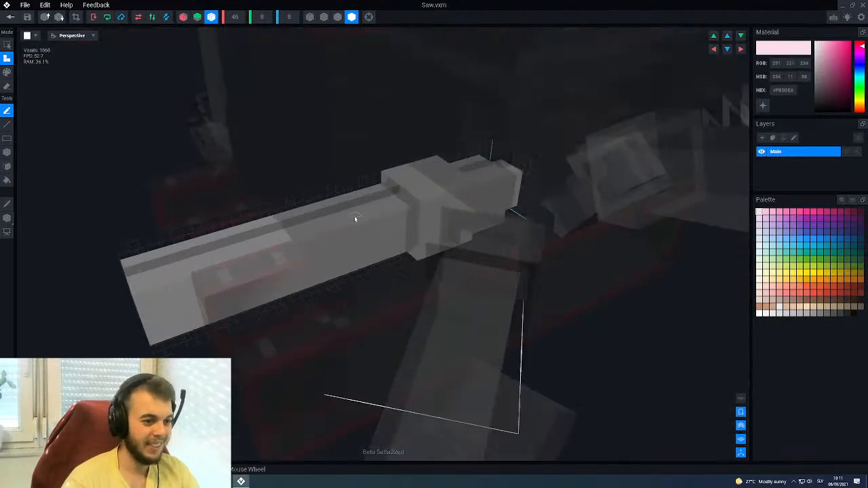
Erase all existing voxels of the Saw model, using the box eraser and the fill eraser for the remnants.
{"action": "key", "text": "e"}
{"action": "key", "text": "b"}
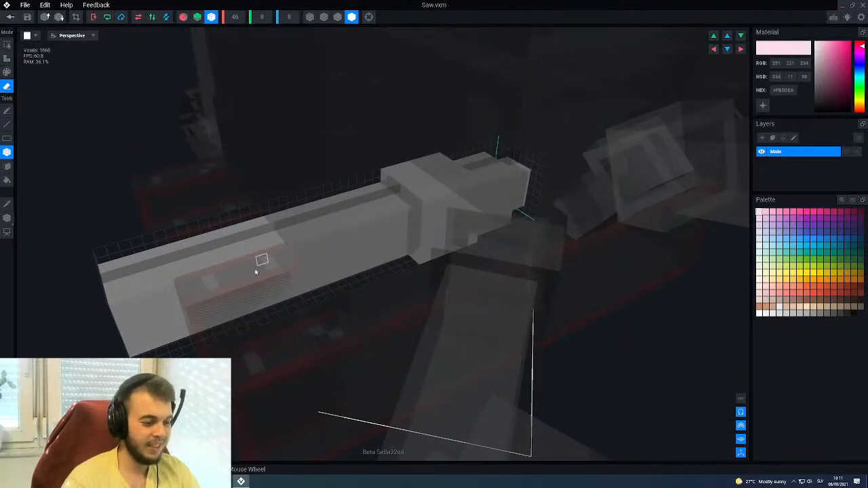
{"action": "mouse_move", "coordinate": [134, 351]}
{"action": "left_mouse_down"}
{"action": "mouse_move", "coordinate": [474, 136]}
{"action": "mouse_move", "coordinate": [490, 142]}
{"action": "left_mouse_up"}
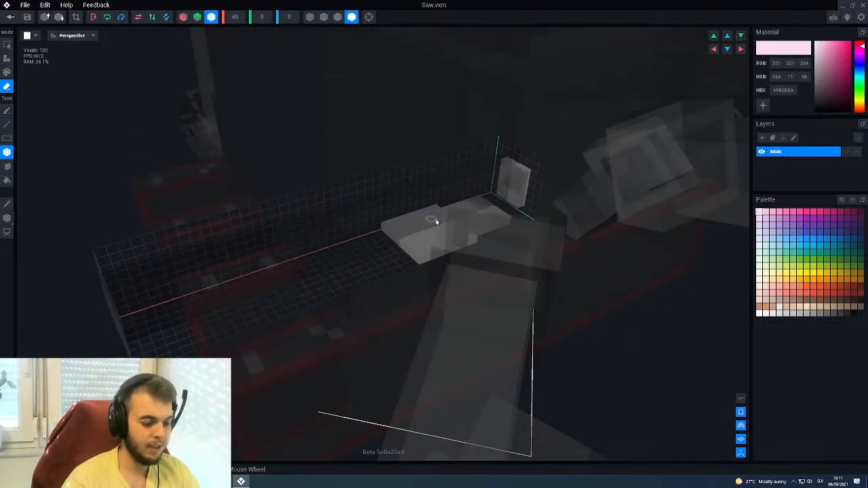
{"action": "key", "text": "f"}
{"action": "left_click", "coordinate": [444, 218]}
Set the empty Saw volume's Z depth to 32 voxels and reposition the volume along Z over the body's front prongs.
{"action": "middle_click_drag", "start_coordinate": [505, 190], "coordinate": [418, 201]}
{"action": "right_click_drag", "start_coordinate": [414, 206], "coordinate": [422, 211]}
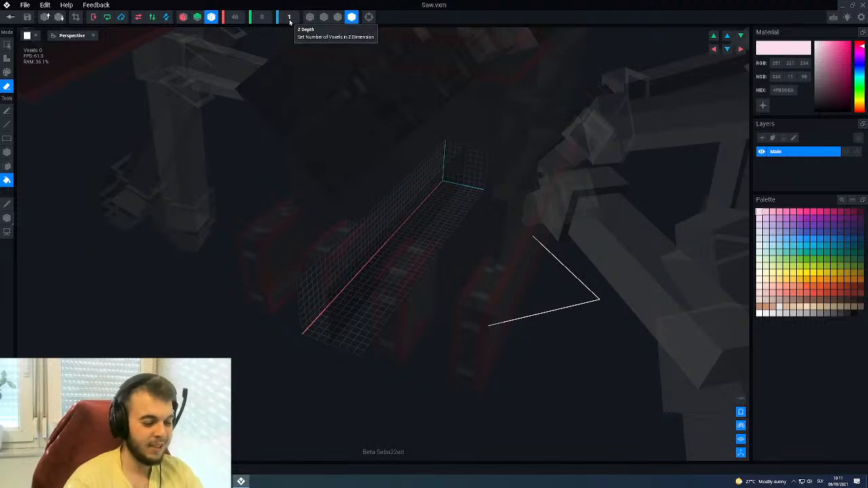
{"action": "scroll", "coordinate": [482, 206], "scroll_direction": "up", "scroll_amount": 5}
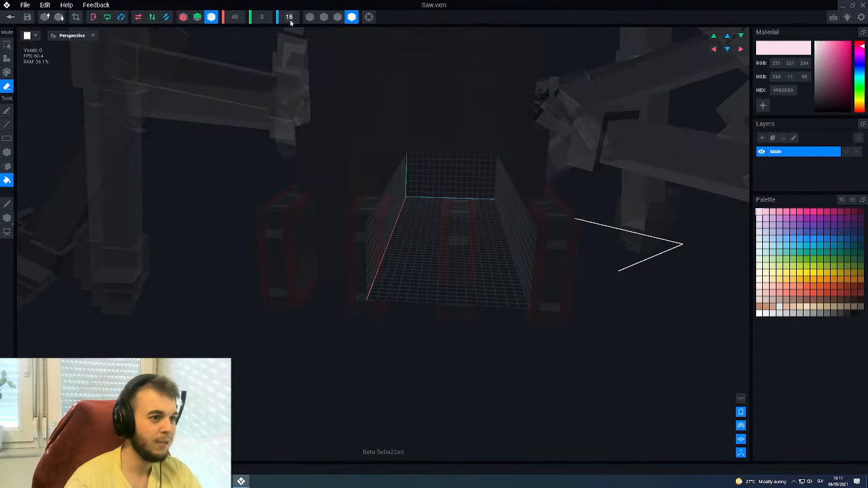
{"action": "scroll", "coordinate": [290, 17], "scroll_direction": "up", "scroll_amount": 2}
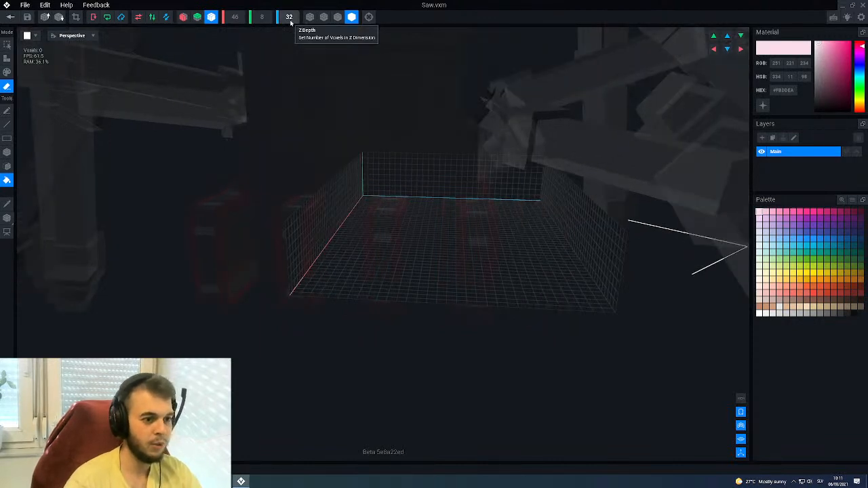
{"action": "left_click", "coordinate": [7, 218]}
{"action": "left_click_drag", "start_coordinate": [435, 194], "coordinate": [516, 198]}
{"action": "right_click_drag", "start_coordinate": [500, 229], "coordinate": [465, 241]}
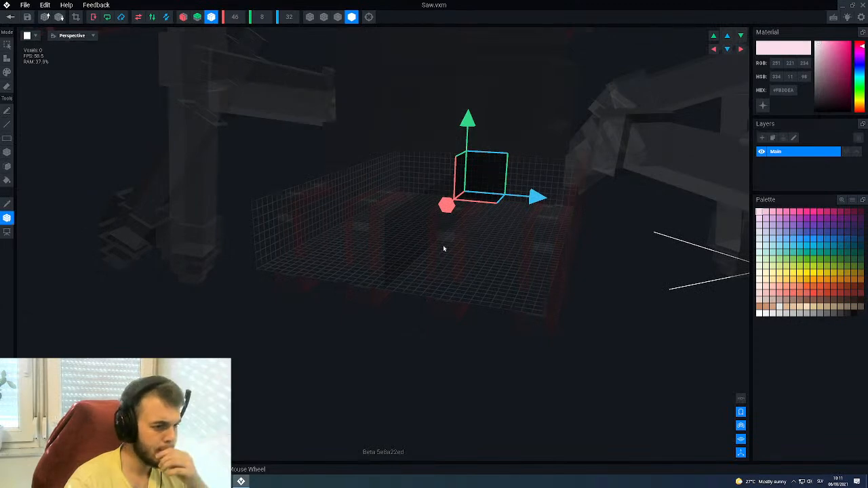
{"action": "scroll", "coordinate": [443, 247], "scroll_direction": "up", "scroll_amount": 2}
{"action": "right_click_drag", "start_coordinate": [442, 245], "coordinate": [387, 259]}
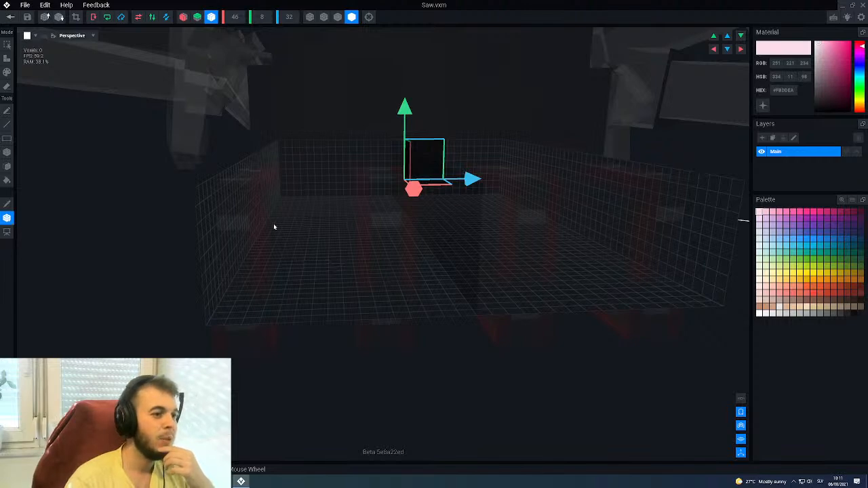
Set the volume's Z depth to 28 voxels and shift the volume along Z to re-center it on the front prongs.
{"action": "scroll", "coordinate": [527, 241], "scroll_direction": "down", "scroll_amount": 3}
{"action": "right_click_drag", "start_coordinate": [527, 240], "coordinate": [483, 225]}
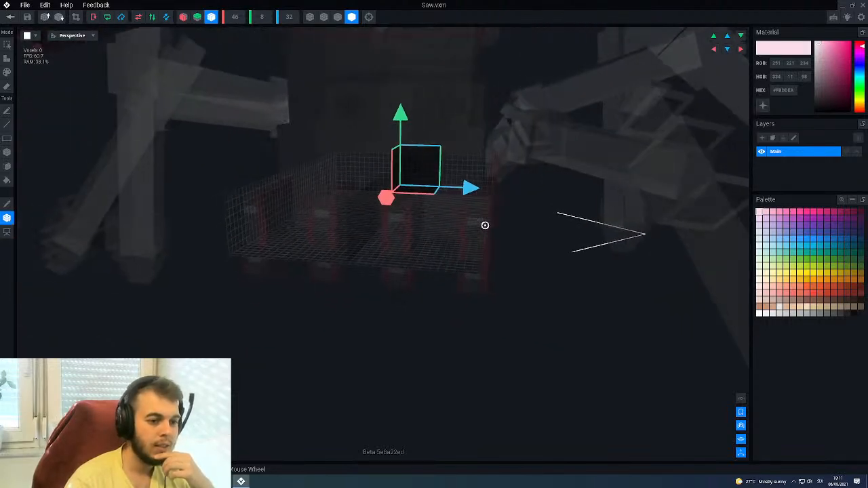
{"action": "scroll", "coordinate": [482, 231], "scroll_direction": "up", "scroll_amount": 2}
{"action": "scroll", "coordinate": [482, 230], "scroll_direction": "up", "scroll_amount": 5}
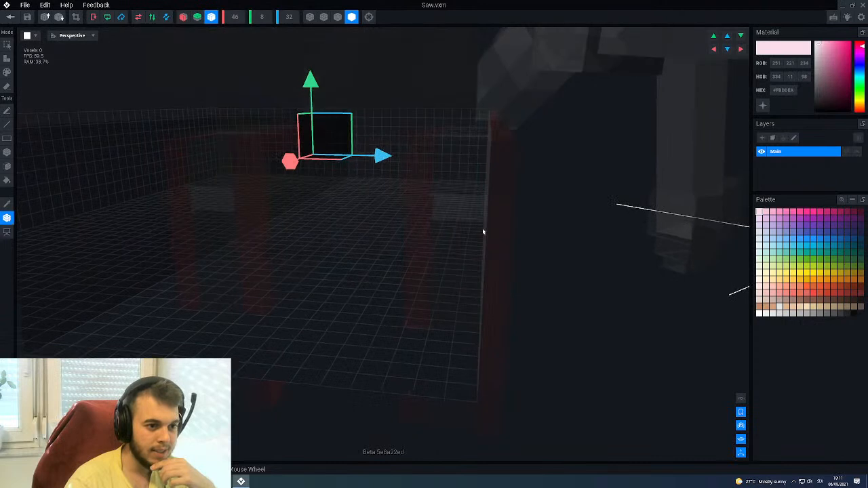
{"action": "scroll", "coordinate": [431, 287], "scroll_direction": "down", "scroll_amount": 3}
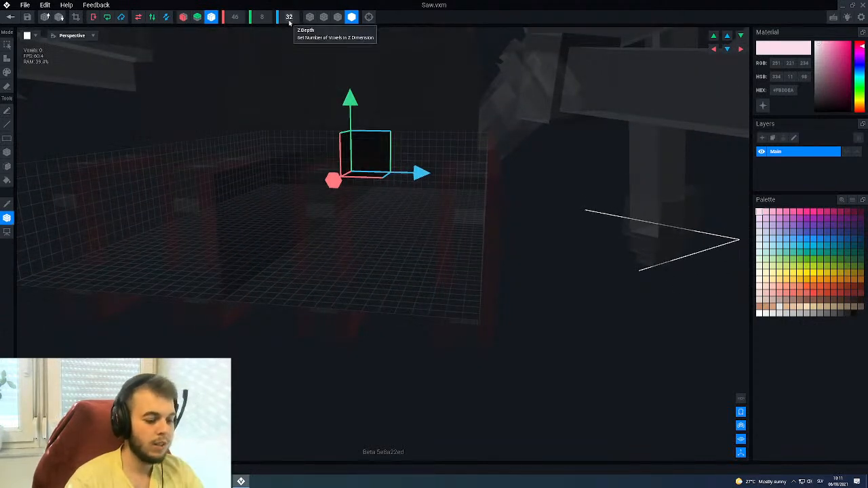
{"action": "key", "text": "Return"}
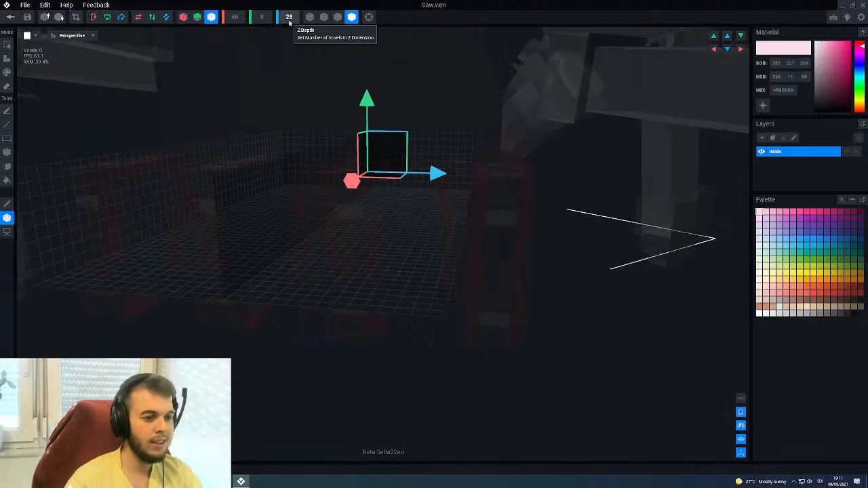
{"action": "mouse_move", "coordinate": [435, 175]}
{"action": "left_mouse_down"}
{"action": "mouse_move", "coordinate": [444, 177]}
{"action": "mouse_move", "coordinate": [421, 180]}
{"action": "left_mouse_up"}
{"action": "middle_click_drag", "start_coordinate": [414, 217], "coordinate": [441, 211]}
Set the volume's Z depth to 26 voxels and adjust its position slightly along Z.
{"action": "left_click", "coordinate": [284, 21]}
{"action": "type", "text": "2"}
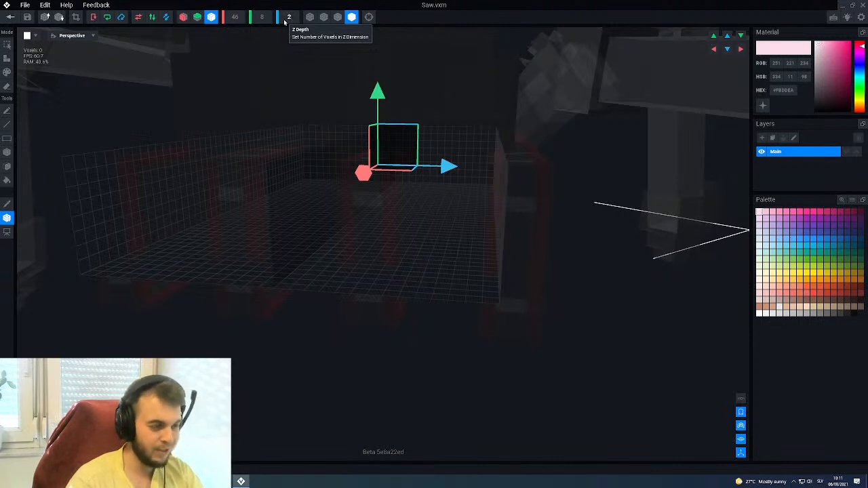
{"action": "type", "text": "6"}
{"action": "key", "text": "Return"}
{"action": "left_click_drag", "start_coordinate": [457, 167], "coordinate": [448, 168]}
Move the volume 4 voxels along Y and set its Y height to 16 voxels.
{"action": "right_click_drag", "start_coordinate": [366, 192], "coordinate": [417, 206]}
{"action": "right_click_drag", "start_coordinate": [468, 266], "coordinate": [465, 263]}
{"action": "middle_click_drag", "start_coordinate": [464, 245], "coordinate": [400, 266]}
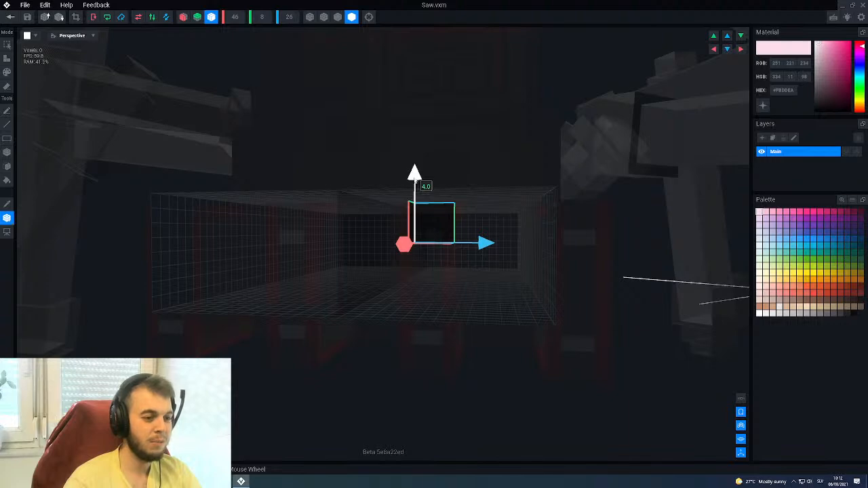
{"action": "right_click_drag", "start_coordinate": [393, 248], "coordinate": [341, 243]}
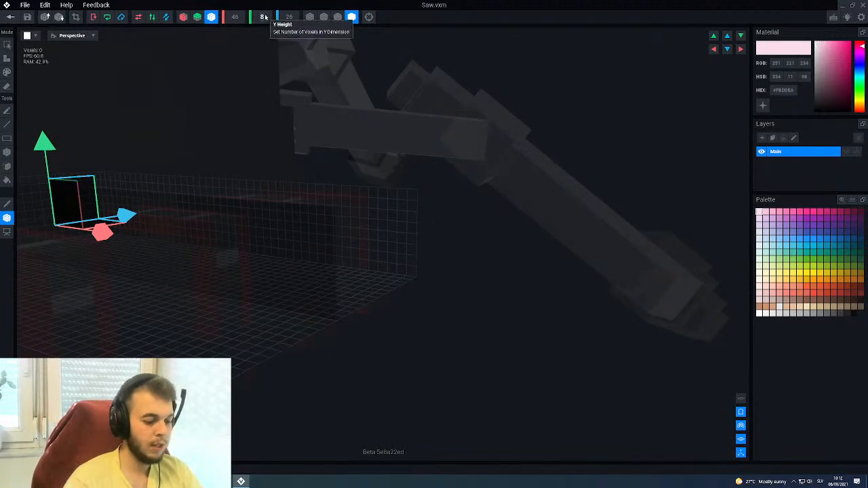
{"action": "scroll", "coordinate": [199, 197], "scroll_direction": "up", "scroll_amount": 4}
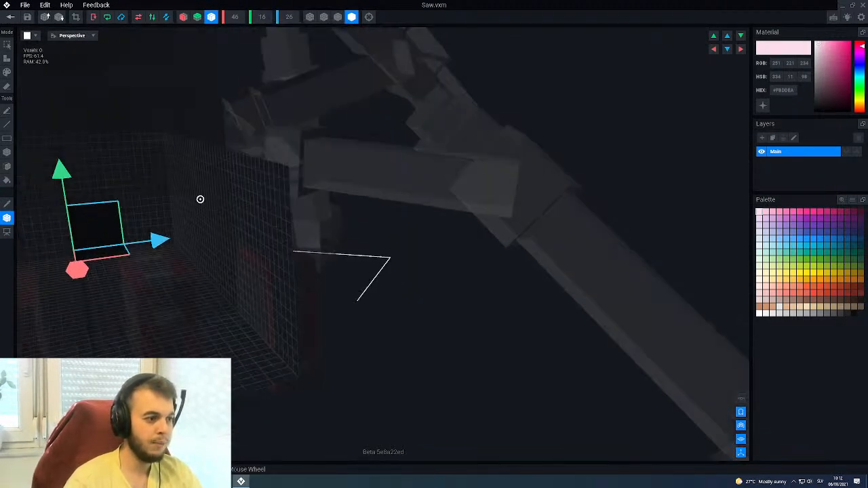
{"action": "right_click_drag", "start_coordinate": [200, 199], "coordinate": [421, 311]}
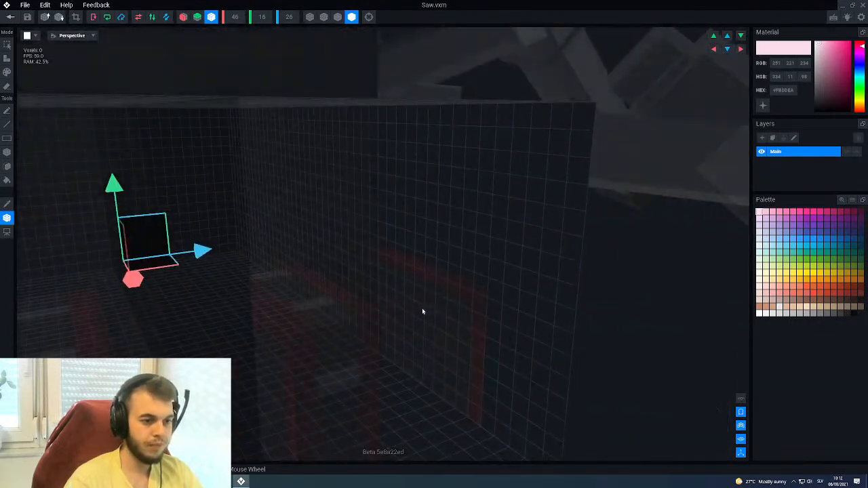
Draw a vertical box bar about 2 voxels wide and 9 tall in dark grey (RGB 81, 81, 81) on the volume's side wall.
{"action": "left_click", "coordinate": [834, 314]}
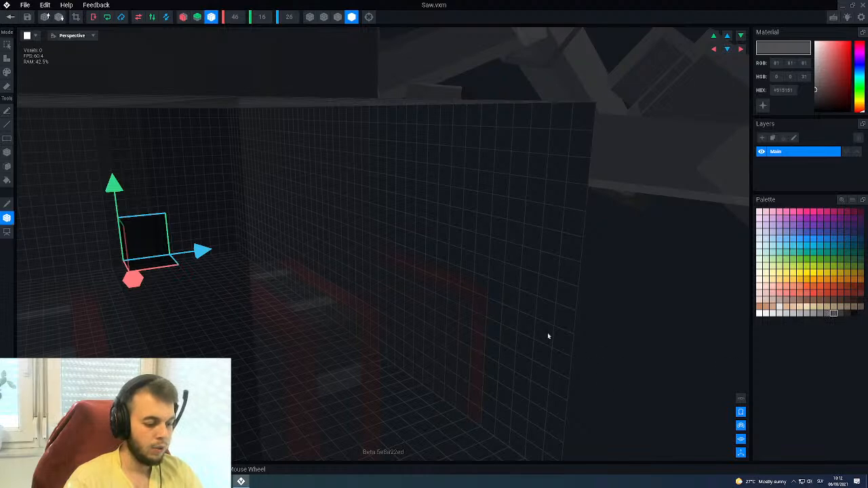
{"action": "scroll", "coordinate": [485, 318], "scroll_direction": "up", "scroll_amount": 5}
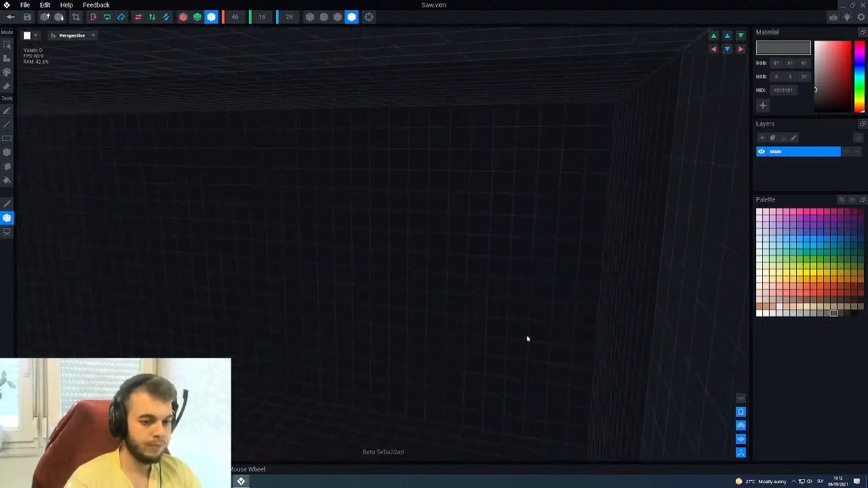
{"action": "scroll", "coordinate": [505, 289], "scroll_direction": "down", "scroll_amount": 5}
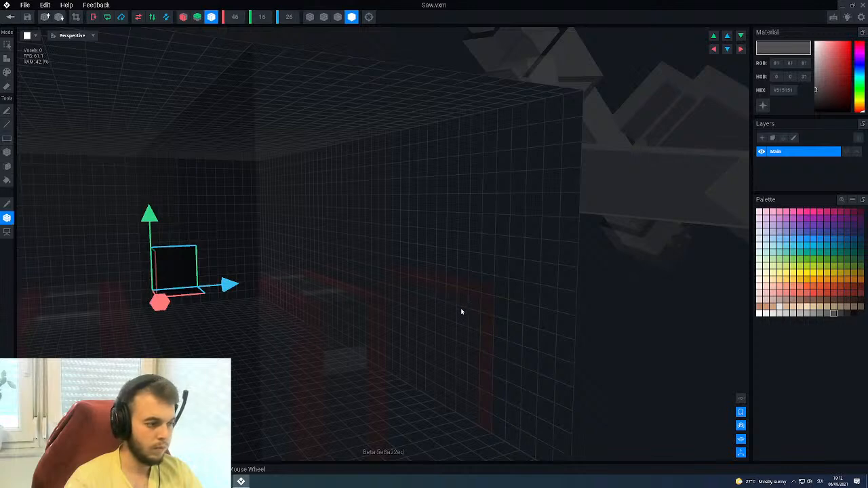
{"action": "key", "text": "b"}
{"action": "right_click_drag", "start_coordinate": [465, 301], "coordinate": [475, 300]}
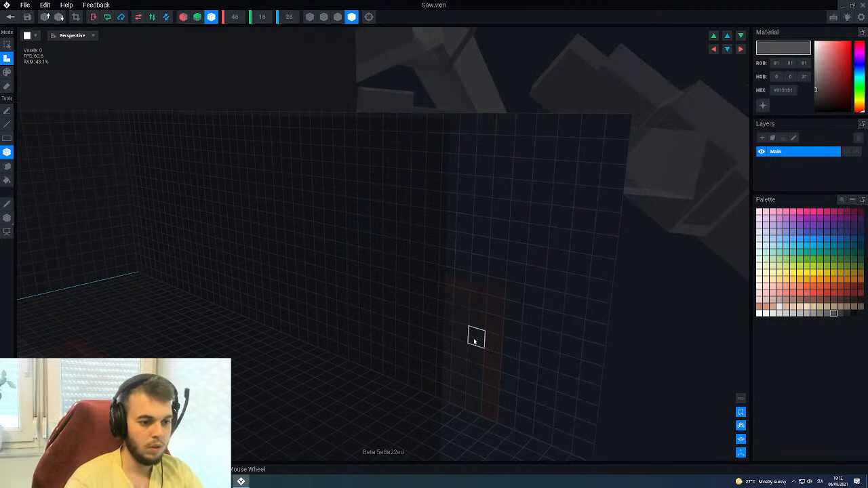
{"action": "left_click_drag", "start_coordinate": [474, 342], "coordinate": [474, 193]}
Turn on Y symmetry and extend the grey bar vertically at both its upper and lower ends.
{"action": "left_click", "coordinate": [197, 17]}
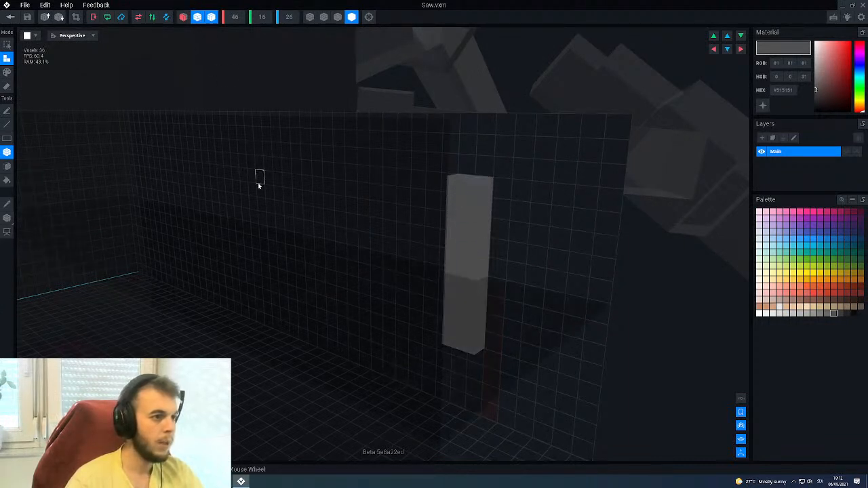
{"action": "right_click_drag", "start_coordinate": [511, 318], "coordinate": [506, 301]}
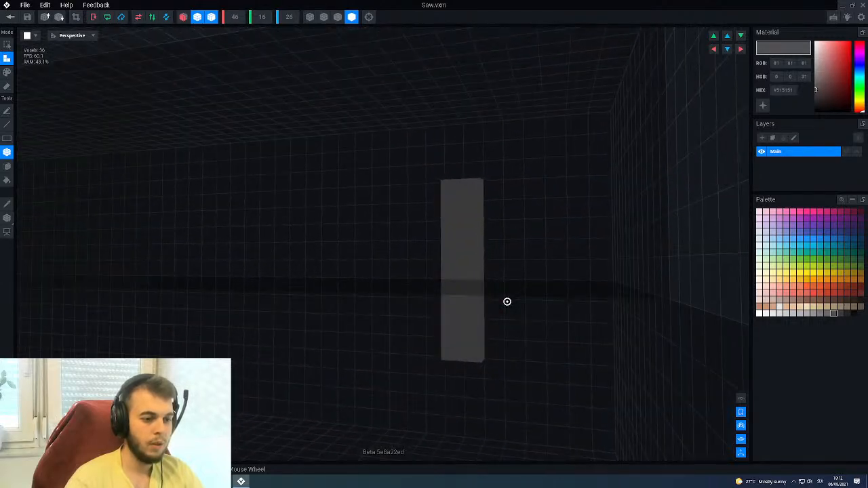
{"action": "left_click_drag", "start_coordinate": [451, 188], "coordinate": [460, 141]}
{"action": "left_click_drag", "start_coordinate": [476, 379], "coordinate": [460, 378]}
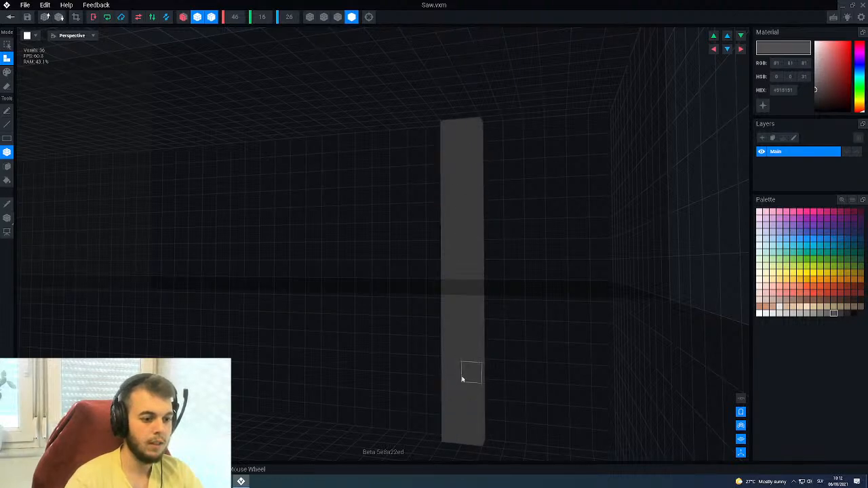
Close the Saw model, keeping its changes, and return to the Spider rig.
{"action": "scroll", "coordinate": [466, 379], "scroll_direction": "down", "scroll_amount": 3}
{"action": "scroll", "coordinate": [466, 377], "scroll_direction": "down", "scroll_amount": 5}
{"action": "right_click_drag", "start_coordinate": [453, 169], "coordinate": [452, 169]}
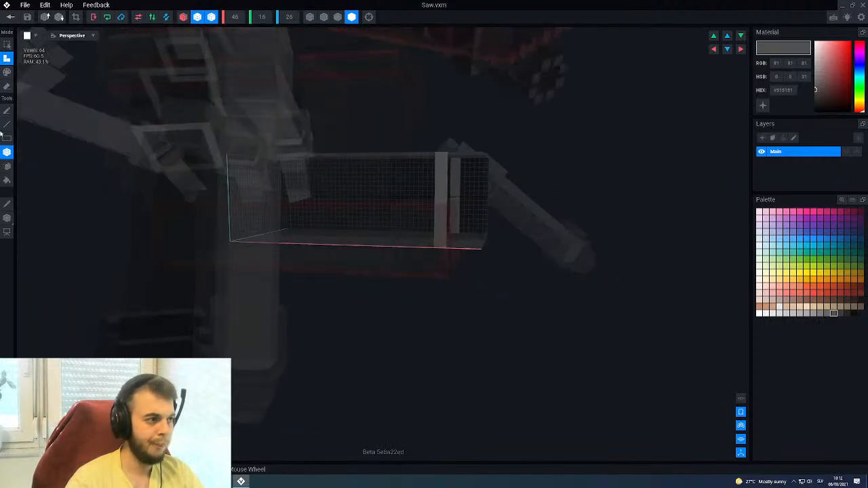
{"action": "left_click", "coordinate": [10, 16]}
{"action": "left_click", "coordinate": [372, 158]}
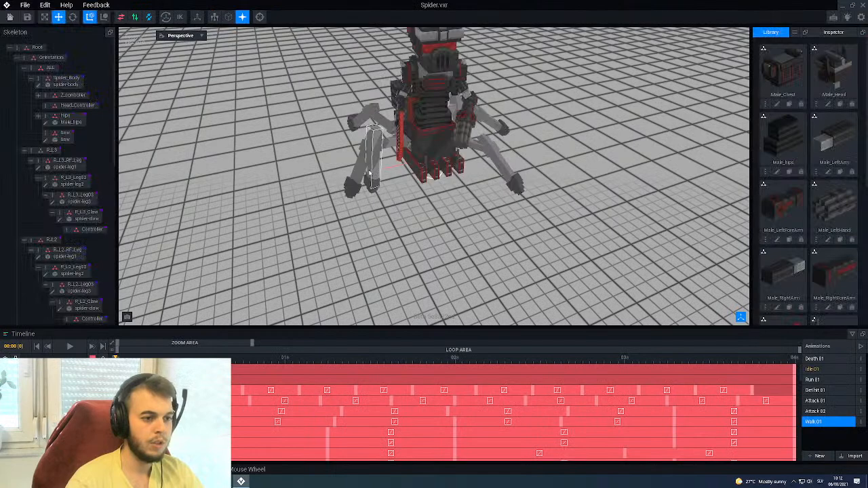
Select the Saw part and lower it about 7 units along Y, in line with the red tracks under the body.
{"action": "scroll", "coordinate": [450, 183], "scroll_direction": "up", "scroll_amount": 5}
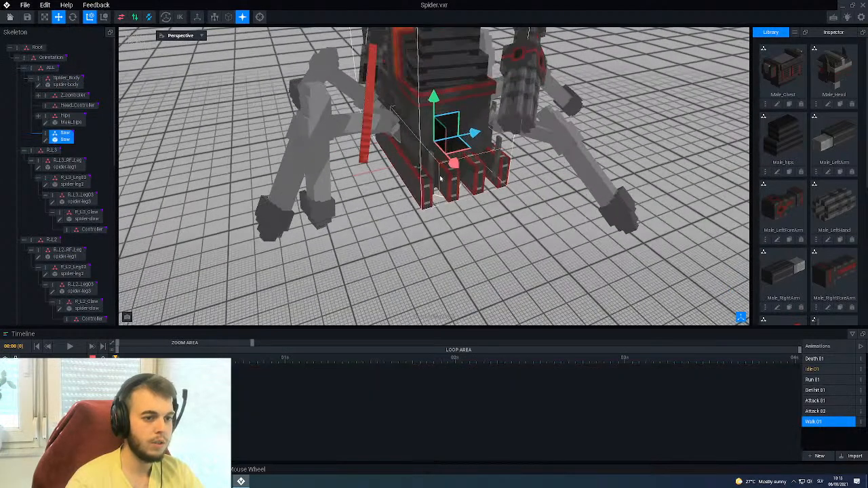
{"action": "scroll", "coordinate": [432, 203], "scroll_direction": "up", "scroll_amount": 2}
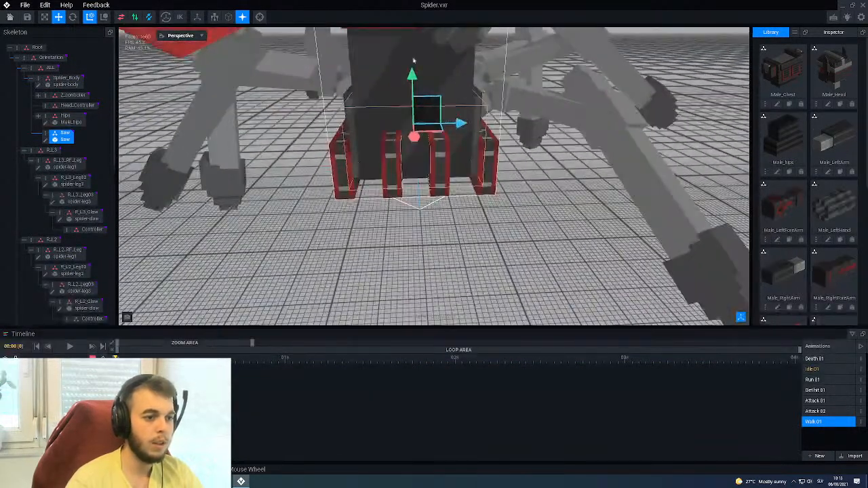
{"action": "left_click_drag", "start_coordinate": [412, 100], "coordinate": [412, 103]}
{"action": "right_click_drag", "start_coordinate": [411, 151], "coordinate": [406, 123]}
{"action": "scroll", "coordinate": [406, 124], "scroll_direction": "up", "scroll_amount": 2}
{"action": "left_click_drag", "start_coordinate": [406, 124], "coordinate": [406, 131]}
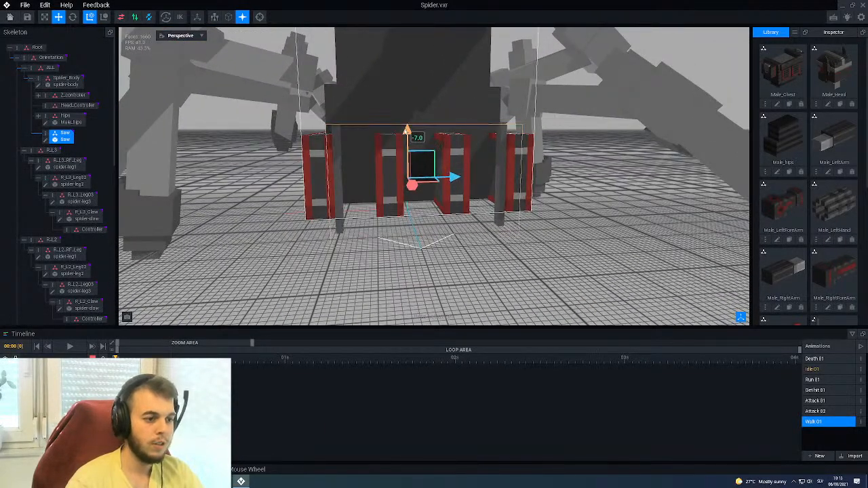
{"action": "right_click_drag", "start_coordinate": [405, 132], "coordinate": [401, 145]}
{"action": "left_click_drag", "start_coordinate": [401, 147], "coordinate": [401, 159]}
{"action": "right_click_drag", "start_coordinate": [400, 159], "coordinate": [409, 132]}
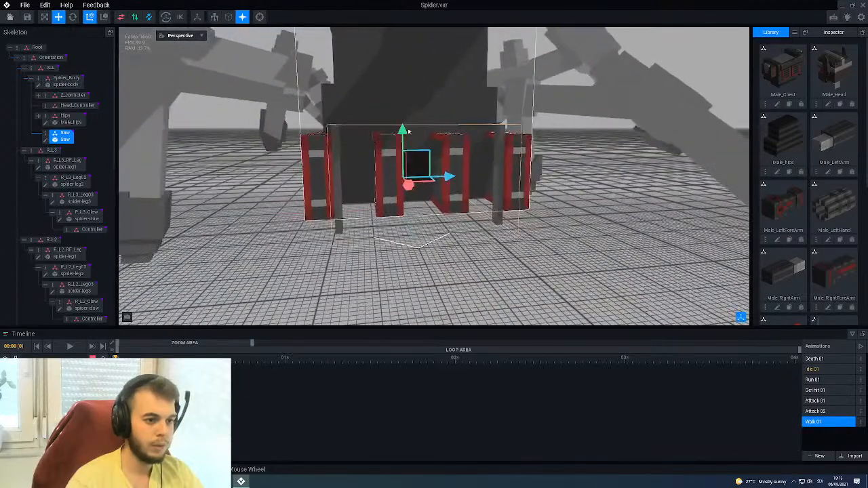
{"action": "right_click_drag", "start_coordinate": [395, 153], "coordinate": [387, 154]}
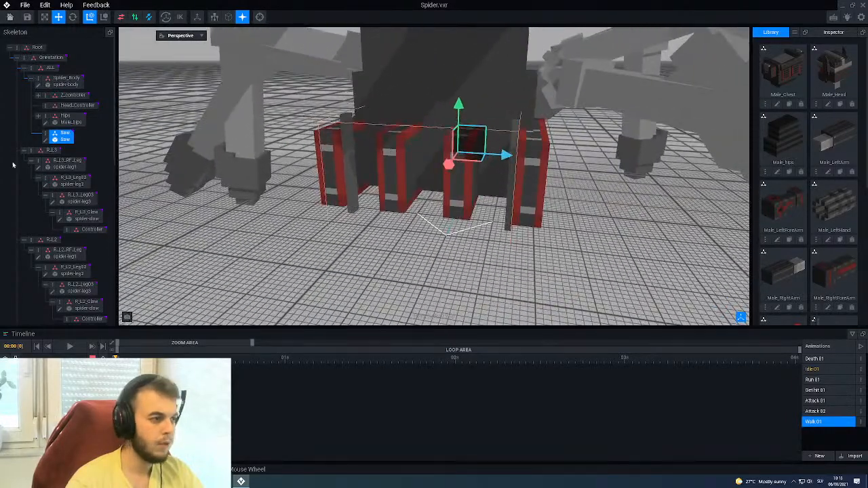
Open the Saw model for editing and set its volume's Y height to 19 voxels.
{"action": "left_click", "coordinate": [44, 141]}
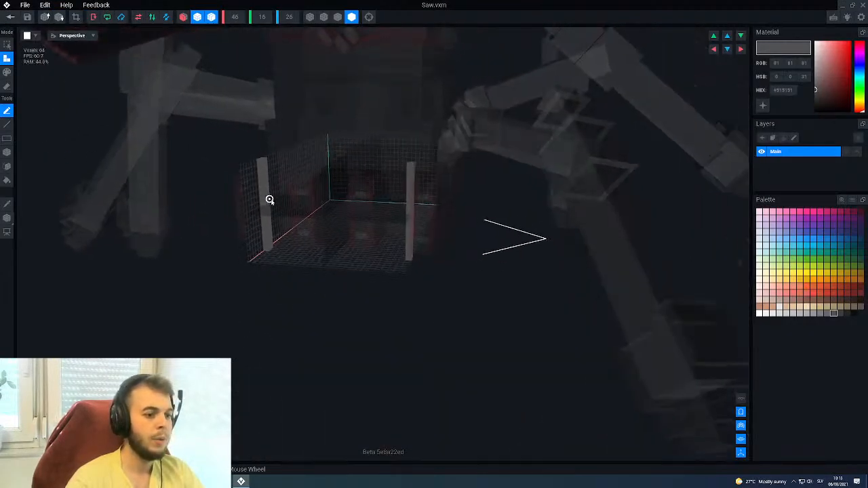
{"action": "left_click", "coordinate": [263, 20]}
{"action": "type", "text": "20"}
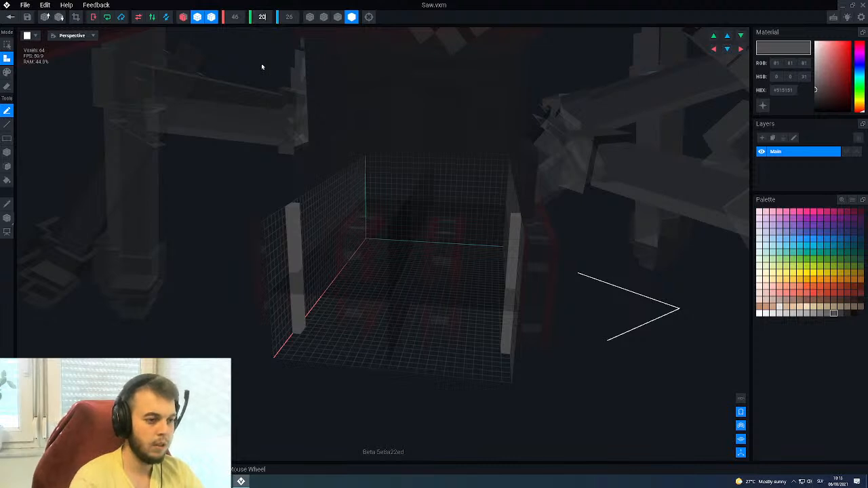
{"action": "key", "text": "Return"}
{"action": "scroll", "coordinate": [296, 251], "scroll_direction": "up", "scroll_amount": 4}
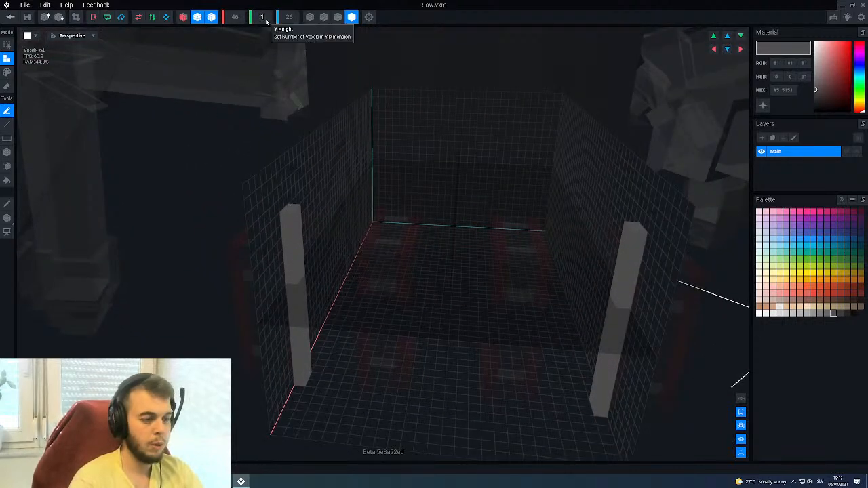
{"action": "scroll", "coordinate": [265, 19], "scroll_direction": "down", "scroll_amount": 1}
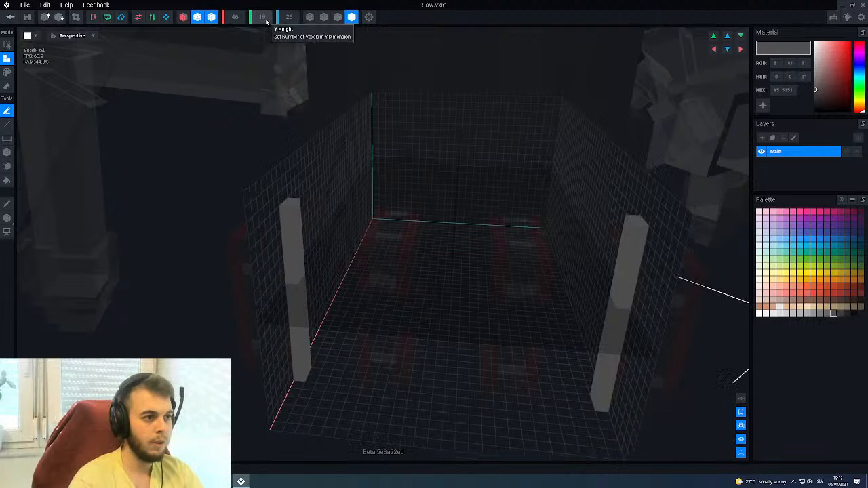
Extend both vertical grey bars with the face tool to the full 19-voxel height of the volume.
{"action": "key", "text": "f"}
{"action": "left_click", "coordinate": [285, 199]}
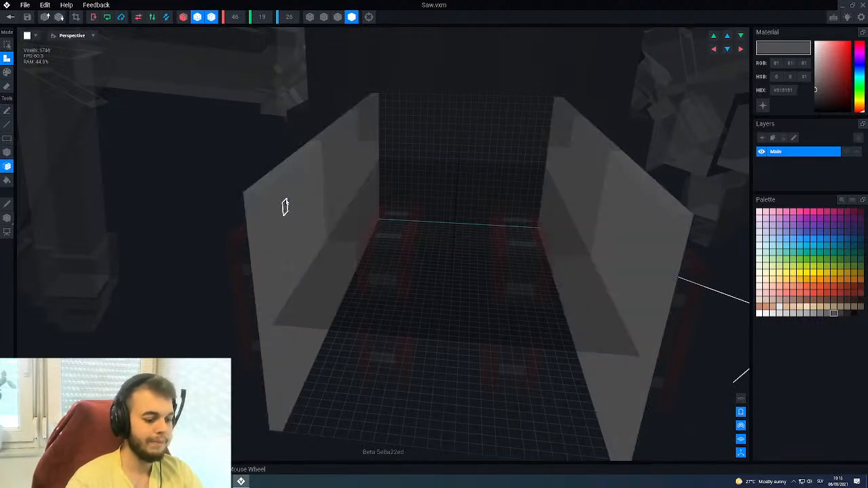
{"action": "key", "text": "ctrl+z"}
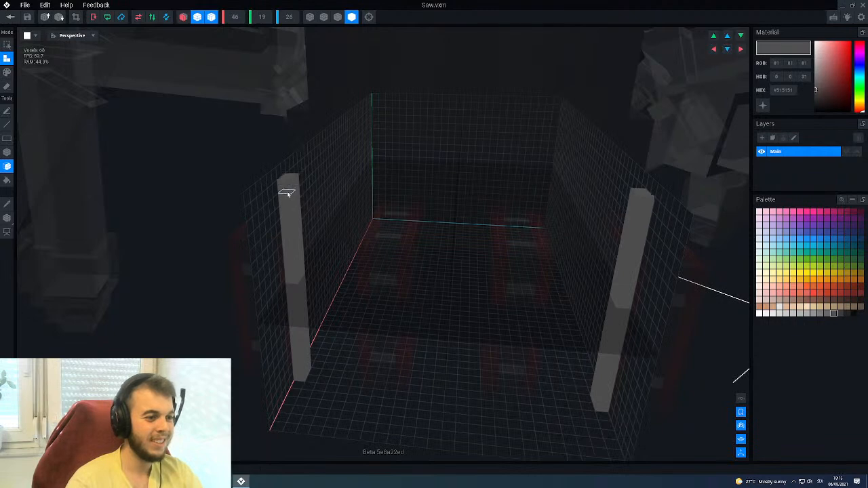
{"action": "right_click_drag", "start_coordinate": [288, 181], "coordinate": [305, 256]}
{"action": "scroll", "coordinate": [293, 264], "scroll_direction": "up", "scroll_amount": 3}
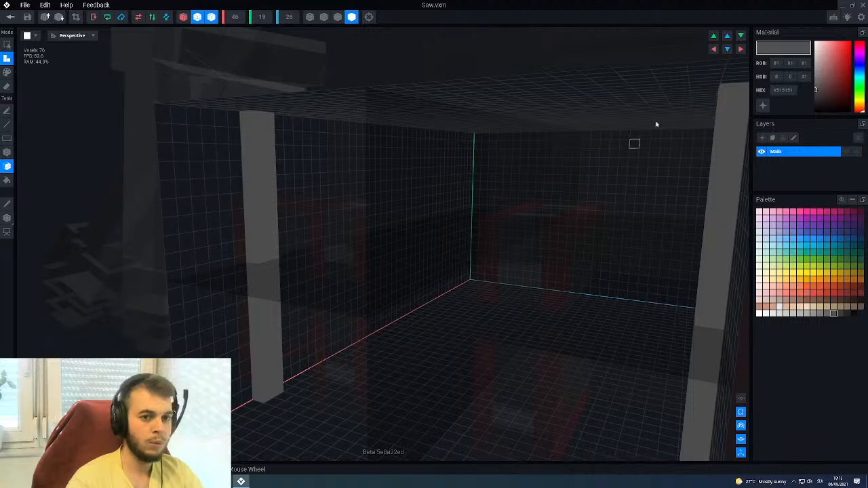
Shift both vertical bars a few voxels inward along X and widen them to 3 voxels.
{"action": "left_click", "coordinate": [741, 49]}
{"action": "left_click", "coordinate": [713, 50]}
{"action": "left_click", "coordinate": [713, 50]}
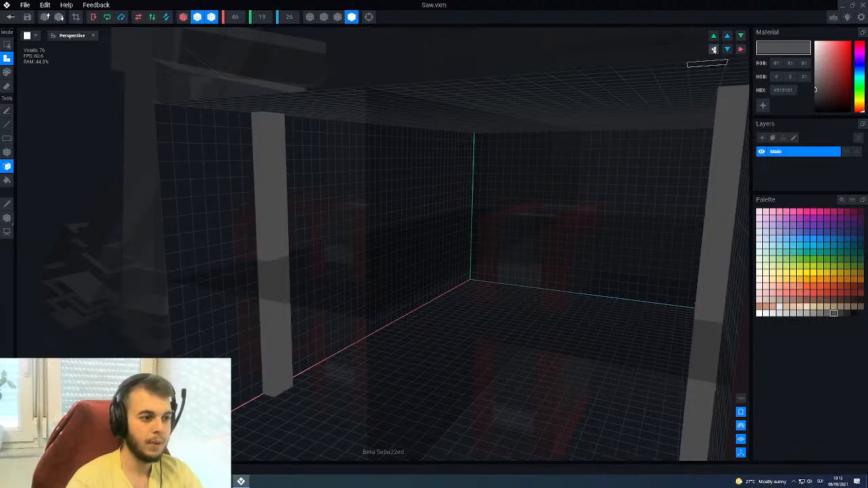
{"action": "left_click", "coordinate": [713, 49]}
{"action": "left_click", "coordinate": [713, 50]}
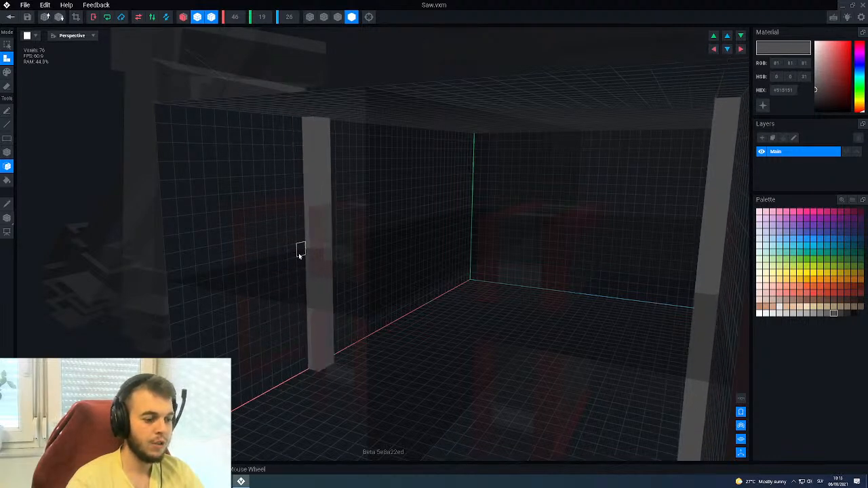
{"action": "right_click_drag", "start_coordinate": [304, 249], "coordinate": [303, 249]}
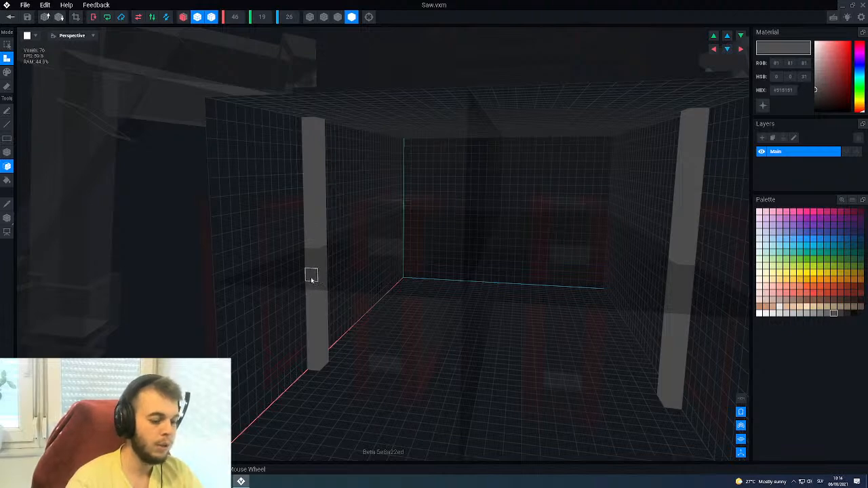
{"action": "right_click_drag", "start_coordinate": [317, 209], "coordinate": [317, 209]}
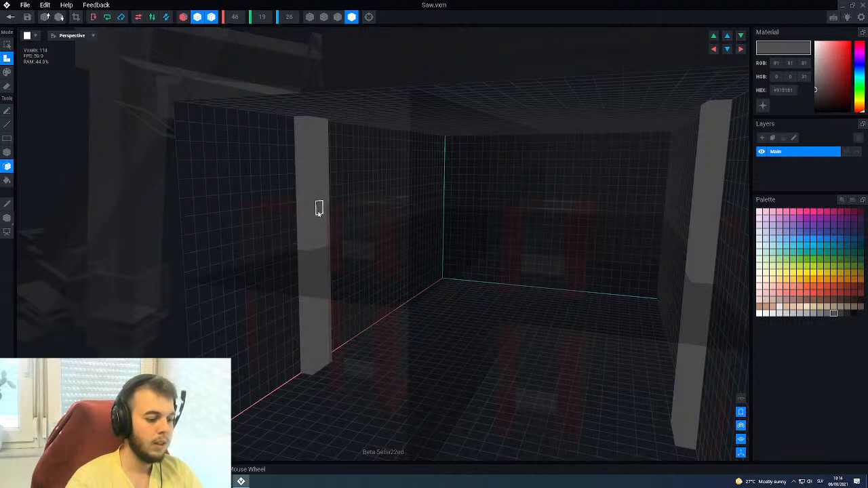
Draw a horizontal box arm about 3 voxels high and 8 long outward from the middle of the vertical bar.
{"action": "key", "text": "b"}
{"action": "right_click_drag", "start_coordinate": [299, 265], "coordinate": [299, 265]}
{"action": "middle_click_drag", "start_coordinate": [298, 265], "coordinate": [371, 257]}
{"action": "right_click_drag", "start_coordinate": [373, 255], "coordinate": [376, 256]}
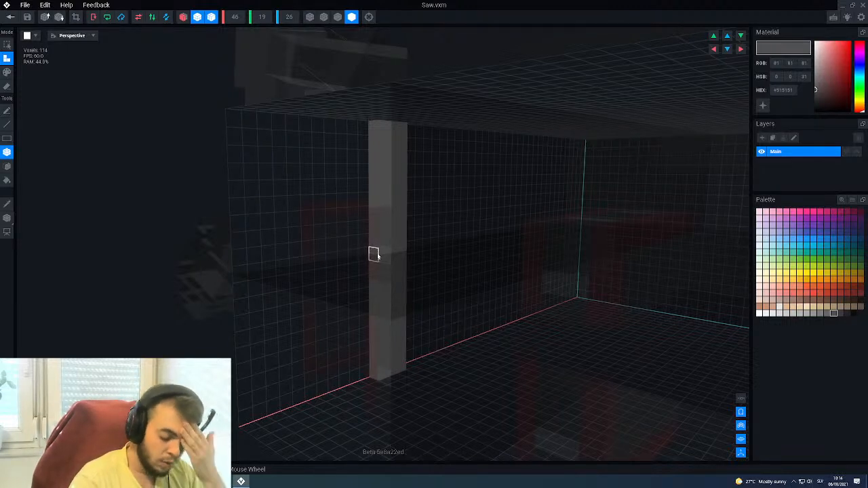
{"action": "scroll", "coordinate": [377, 253], "scroll_direction": "up", "scroll_amount": 1}
{"action": "right_click_drag", "start_coordinate": [377, 253], "coordinate": [376, 249]}
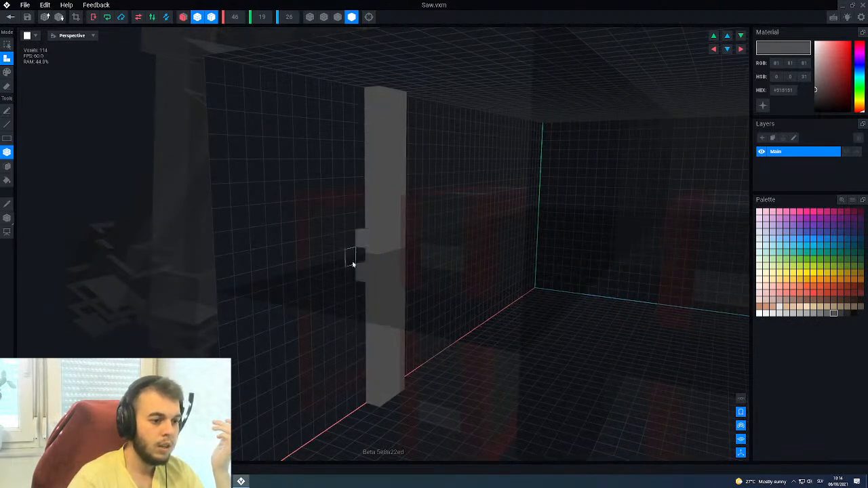
{"action": "left_click", "coordinate": [353, 263]}
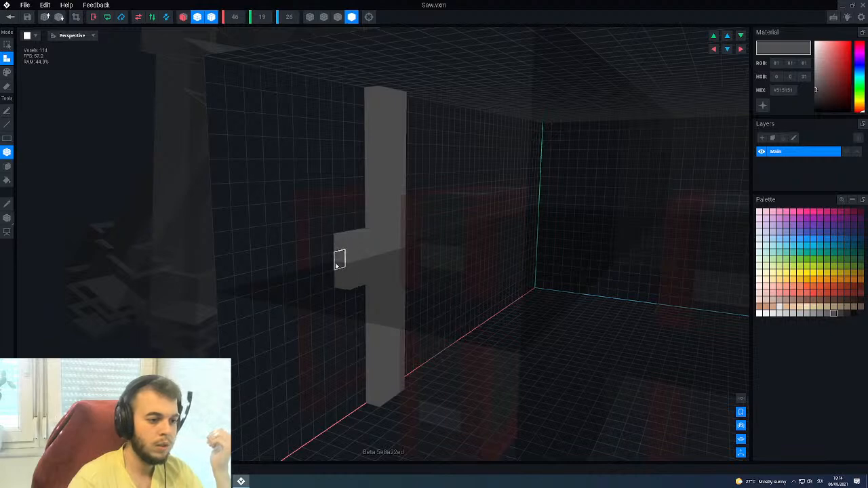
{"action": "left_click", "coordinate": [329, 260]}
{"action": "left_click", "coordinate": [311, 263]}
{"action": "left_click", "coordinate": [302, 267]}
{"action": "left_click", "coordinate": [285, 271]}
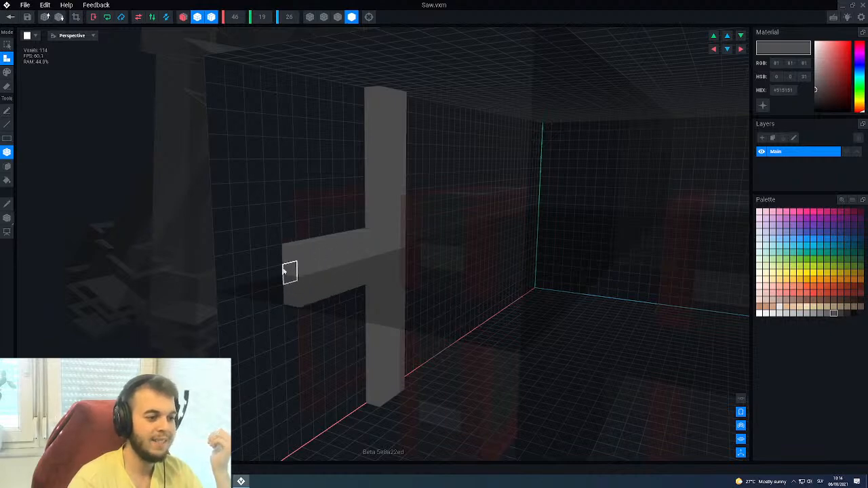
{"action": "left_click", "coordinate": [285, 272]}
Draw a matching arm about 8 voxels long on the opposite side of the vertical bar to complete the cross.
{"action": "scroll", "coordinate": [320, 280], "scroll_direction": "up", "scroll_amount": 5}
{"action": "scroll", "coordinate": [355, 274], "scroll_direction": "up", "scroll_amount": 5}
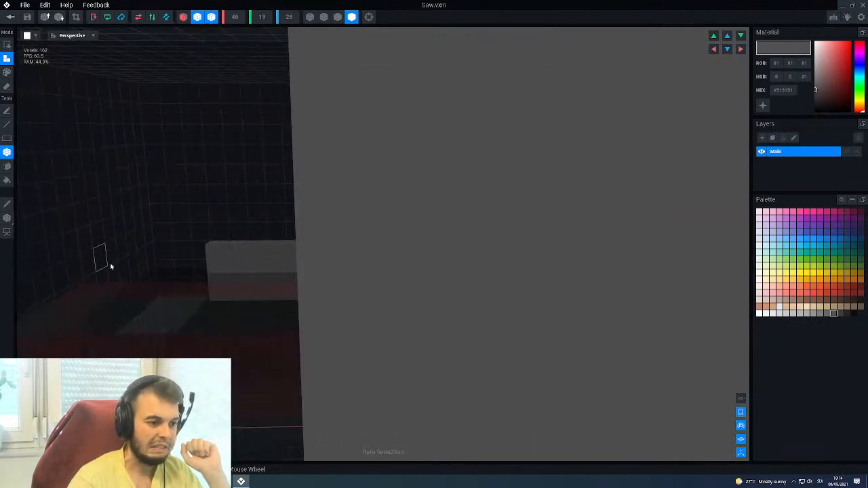
{"action": "scroll", "coordinate": [235, 263], "scroll_direction": "down", "scroll_amount": 5}
{"action": "scroll", "coordinate": [234, 263], "scroll_direction": "up", "scroll_amount": 3}
{"action": "right_click_drag", "start_coordinate": [391, 247], "coordinate": [396, 269]}
{"action": "scroll", "coordinate": [400, 276], "scroll_direction": "up", "scroll_amount": 2}
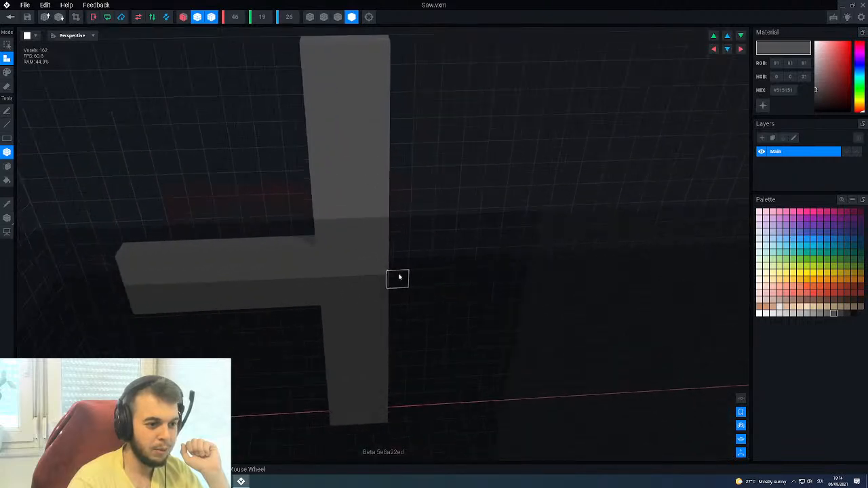
{"action": "scroll", "coordinate": [393, 288], "scroll_direction": "up", "scroll_amount": 3}
{"action": "left_click_drag", "start_coordinate": [394, 283], "coordinate": [561, 256]}
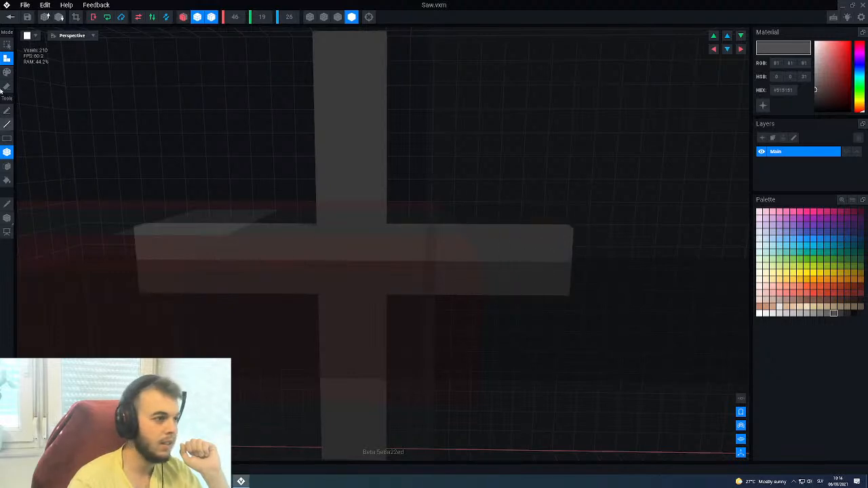
Return to the Spider rig, select the Saw, and move it forward along X and down along Y.
{"action": "left_click", "coordinate": [11, 17]}
{"action": "left_click", "coordinate": [374, 157]}
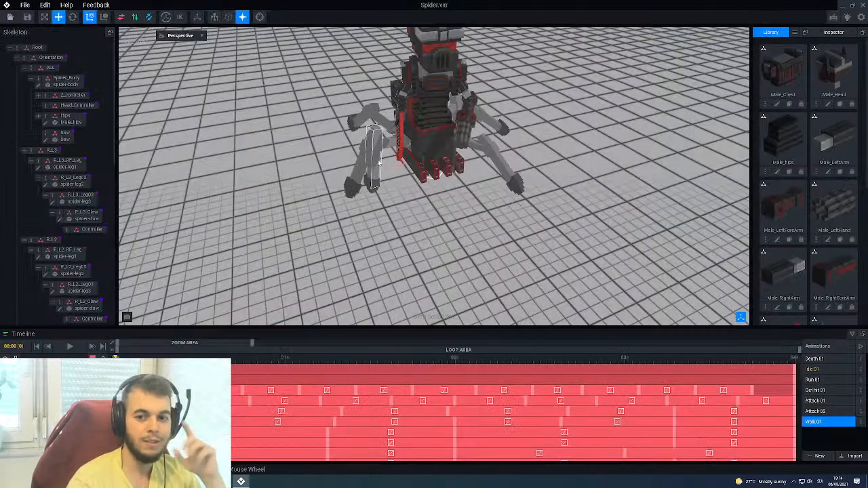
{"action": "scroll", "coordinate": [442, 166], "scroll_direction": "up", "scroll_amount": 6}
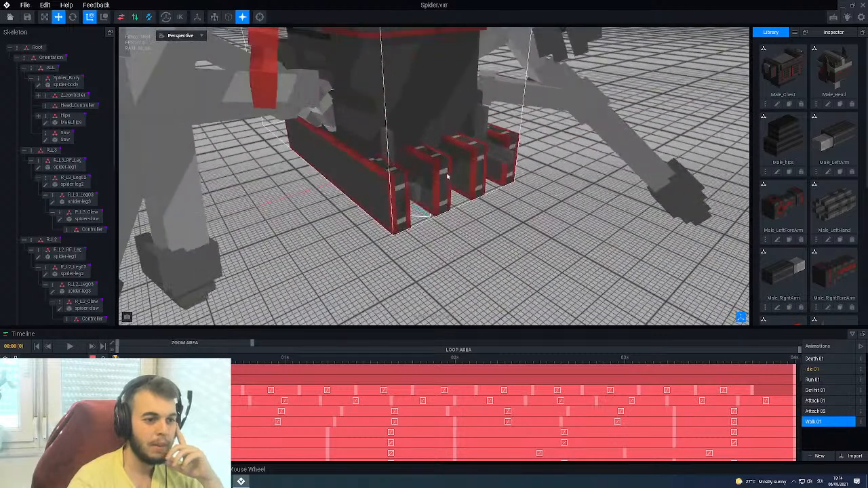
{"action": "left_click", "coordinate": [392, 167]}
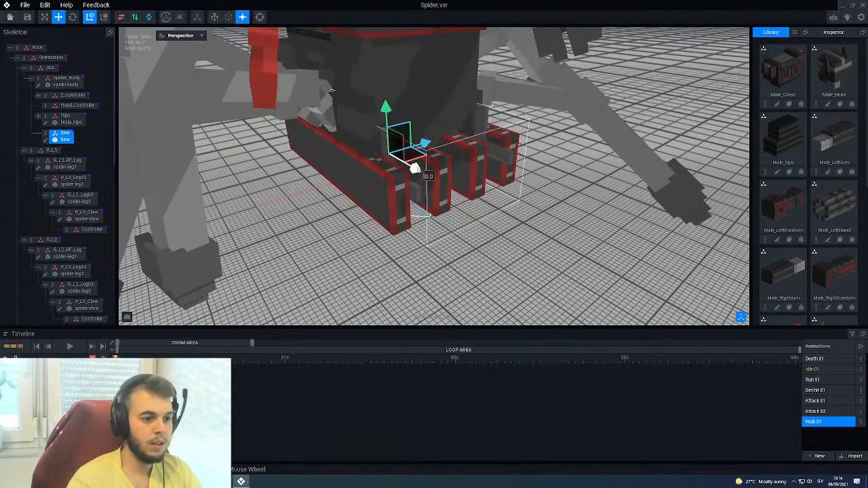
{"action": "left_click_drag", "start_coordinate": [415, 169], "coordinate": [432, 173]}
{"action": "left_click_drag", "start_coordinate": [396, 118], "coordinate": [392, 132]}
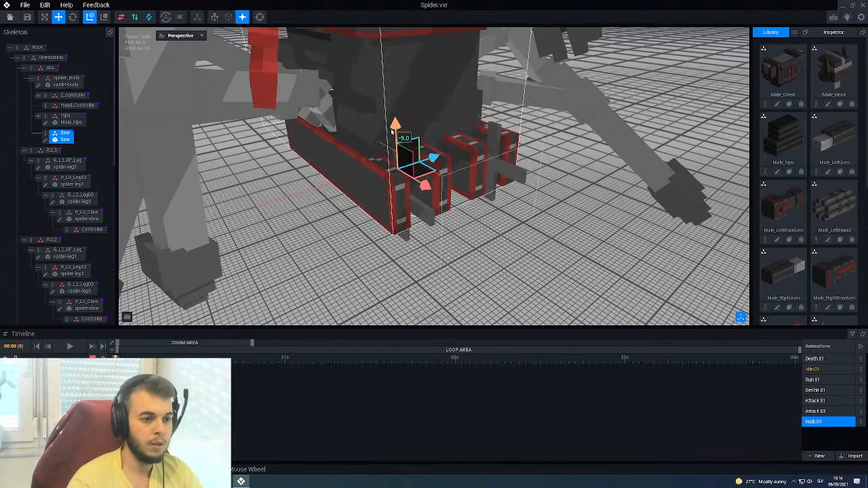
Adjust the Saw's height along Y from a front view and check how it sits among the red tracks.
{"action": "scroll", "coordinate": [421, 146], "scroll_direction": "down", "scroll_amount": 3}
{"action": "right_click_drag", "start_coordinate": [500, 170], "coordinate": [499, 170]}
{"action": "scroll", "coordinate": [499, 171], "scroll_direction": "up", "scroll_amount": 3}
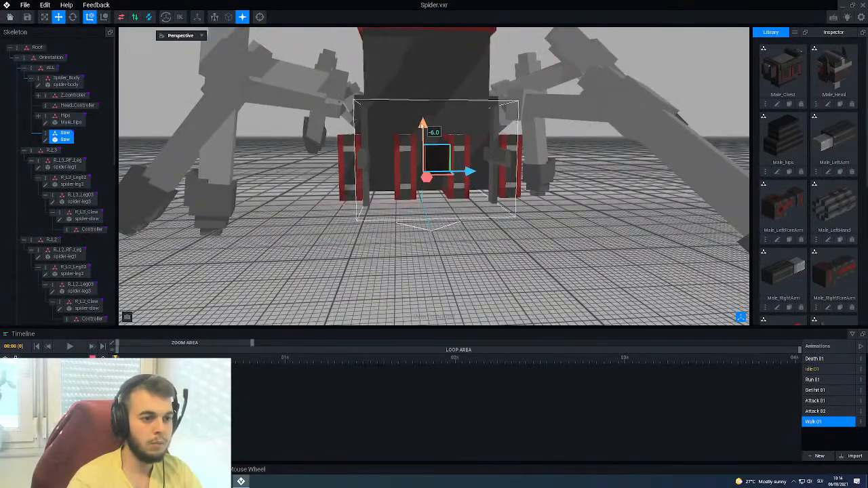
{"action": "right_click_drag", "start_coordinate": [441, 122], "coordinate": [441, 123]}
{"action": "left_click", "coordinate": [404, 175]}
{"action": "right_click_drag", "start_coordinate": [404, 175], "coordinate": [477, 136]}
{"action": "scroll", "coordinate": [484, 147], "scroll_direction": "down", "scroll_amount": 5}
{"action": "scroll", "coordinate": [421, 185], "scroll_direction": "up", "scroll_amount": 4}
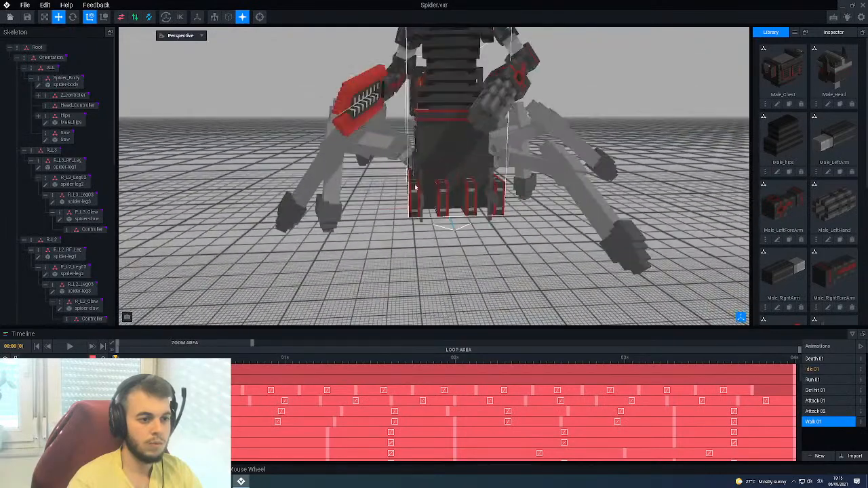
Reopen the Saw model and extrude the cross-shaped profile through the volume's full 26-voxel Z depth with the face tool.
{"action": "left_click", "coordinate": [422, 183]}
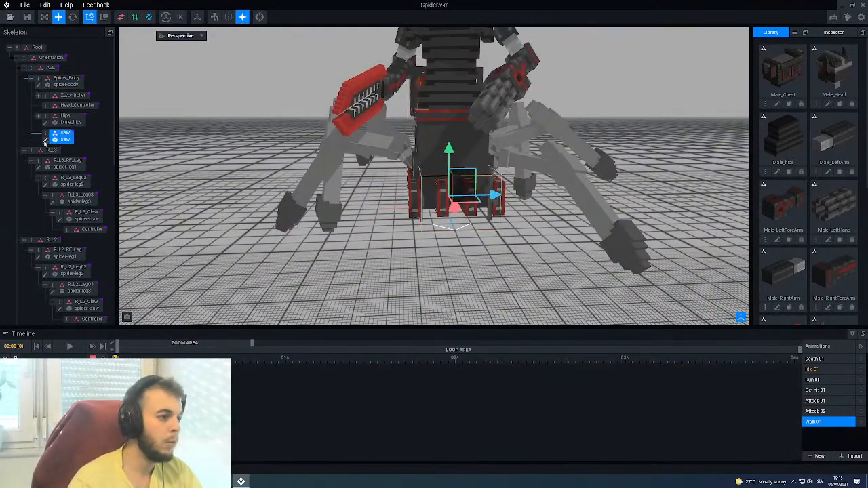
{"action": "left_click", "coordinate": [45, 141]}
{"action": "right_click_drag", "start_coordinate": [312, 229], "coordinate": [320, 258]}
{"action": "scroll", "coordinate": [308, 261], "scroll_direction": "up", "scroll_amount": 2}
{"action": "scroll", "coordinate": [321, 261], "scroll_direction": "up", "scroll_amount": 2}
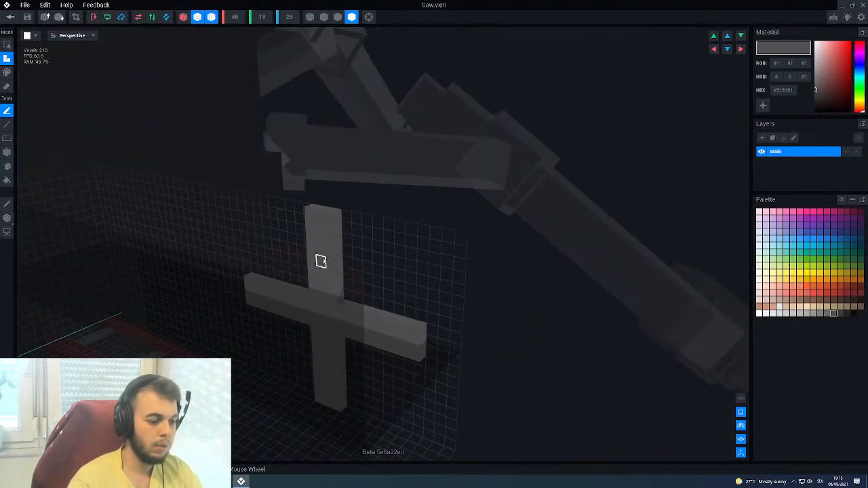
{"action": "key", "text": "f"}
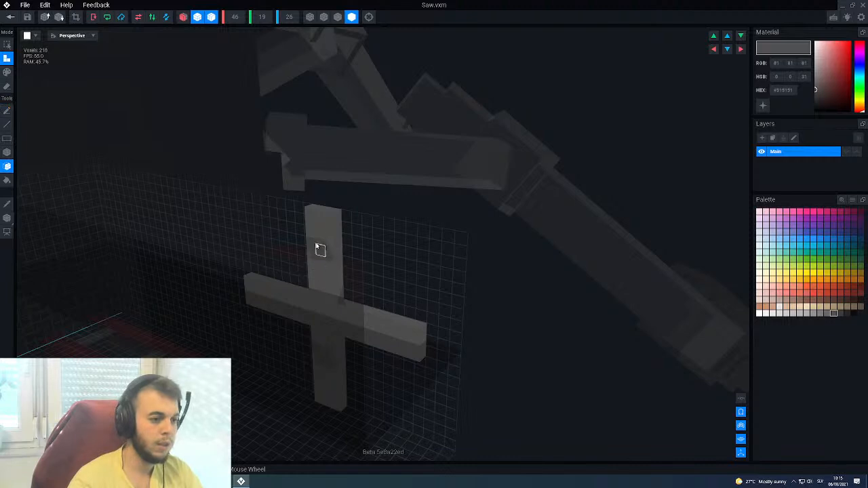
{"action": "left_click_drag", "start_coordinate": [320, 240], "coordinate": [224, 316]}
{"action": "scroll", "coordinate": [261, 183], "scroll_direction": "down", "scroll_amount": 2}
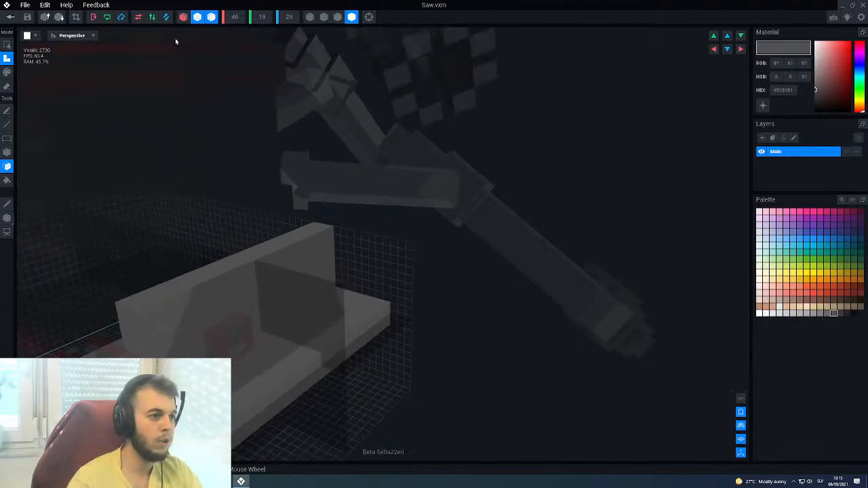
Show the model's edge outlines and erase two gaps through the extruded vertical bar with the symmetric box tool.
{"action": "left_click", "coordinate": [336, 20]}
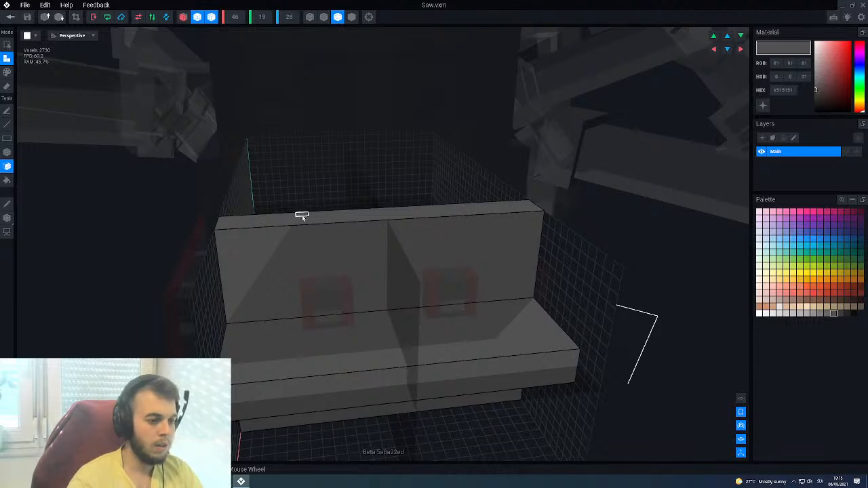
{"action": "key", "text": "e"}
{"action": "key", "text": "b"}
{"action": "mouse_move", "coordinate": [302, 216]}
{"action": "left_mouse_down"}
{"action": "mouse_move", "coordinate": [339, 377]}
{"action": "mouse_move", "coordinate": [356, 395]}
{"action": "left_mouse_up"}
{"action": "middle_click_drag", "start_coordinate": [335, 323], "coordinate": [329, 326]}
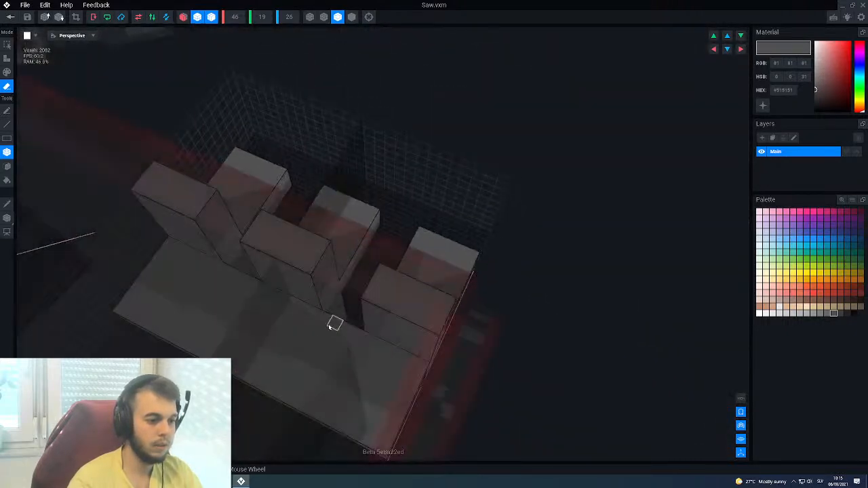
Erase the same two gaps through the remaining horizontal arm, dividing the body into three separate crosses.
{"action": "left_click_drag", "start_coordinate": [325, 326], "coordinate": [314, 412]}
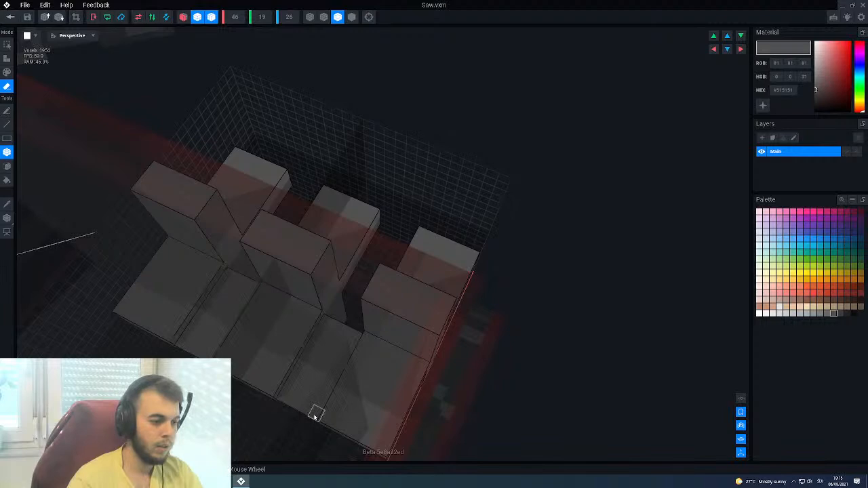
{"action": "scroll", "coordinate": [314, 412], "scroll_direction": "up", "scroll_amount": 5}
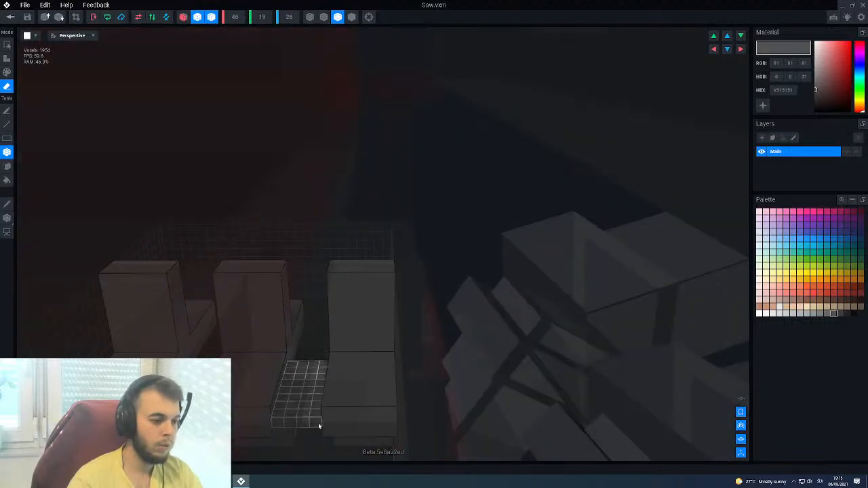
{"action": "scroll", "coordinate": [317, 422], "scroll_direction": "down", "scroll_amount": 5}
{"action": "scroll", "coordinate": [320, 352], "scroll_direction": "up", "scroll_amount": 4}
{"action": "right_click_drag", "start_coordinate": [297, 285], "coordinate": [293, 275]}
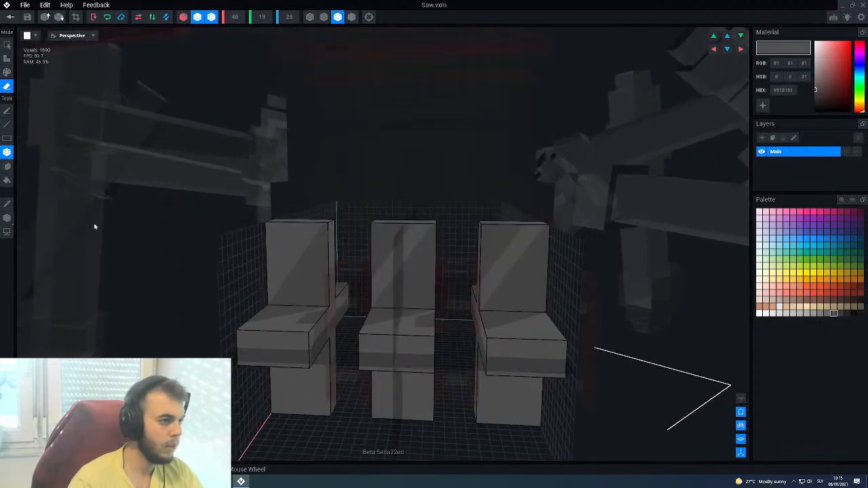
{"action": "scroll", "coordinate": [426, 285], "scroll_direction": "down", "scroll_amount": 3}
{"action": "right_click_drag", "start_coordinate": [400, 286], "coordinate": [397, 287]}
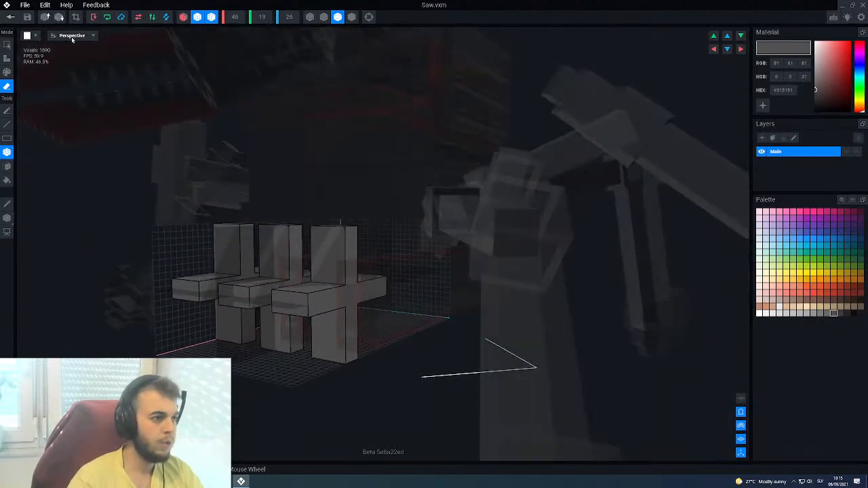
Trim the volume to 19 voxels along X and move the pivot along X and Y to the crosses' centre.
{"action": "scroll", "coordinate": [118, 183], "scroll_direction": "up", "scroll_amount": 3}
{"action": "left_click", "coordinate": [7, 217]}
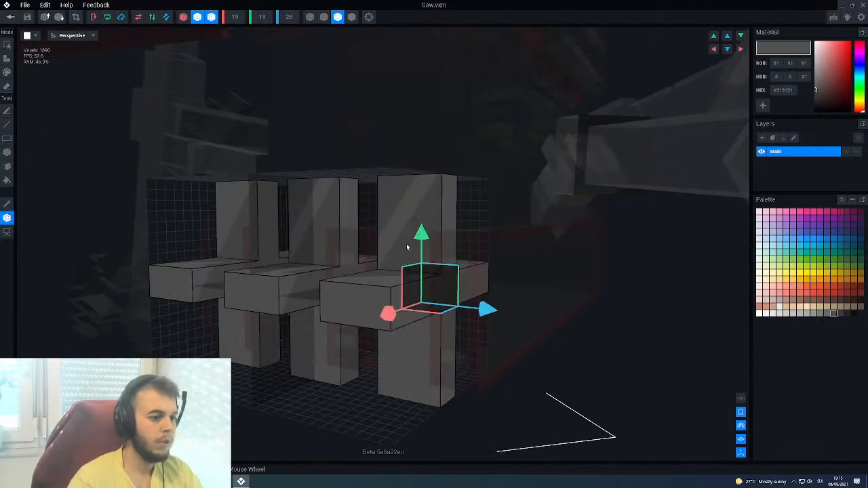
{"action": "scroll", "coordinate": [397, 326], "scroll_direction": "down", "scroll_amount": 3}
{"action": "left_click_drag", "start_coordinate": [384, 307], "coordinate": [286, 324]}
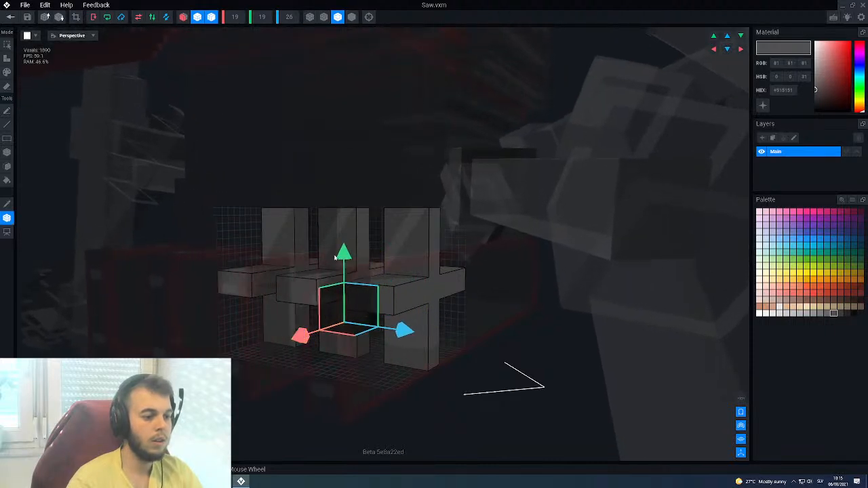
{"action": "left_click_drag", "start_coordinate": [347, 256], "coordinate": [353, 214]}
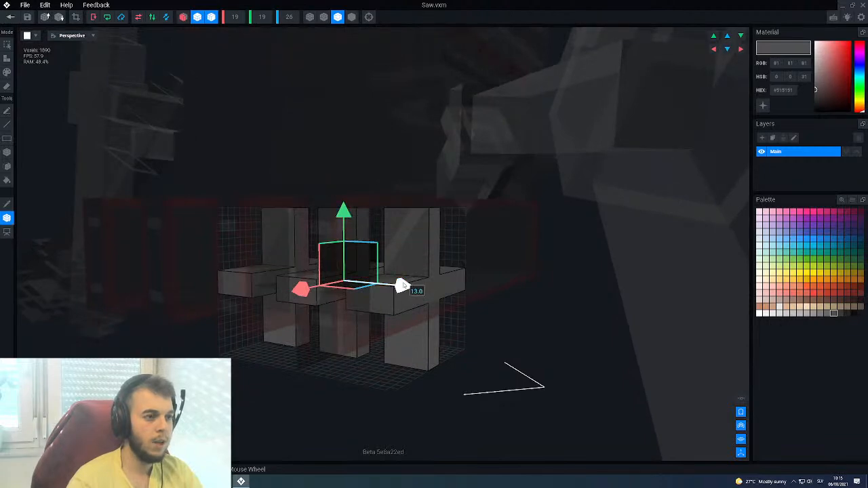
Save the Saw model, return to the Spider rig, and select the Saw in the skeleton.
{"action": "left_click", "coordinate": [10, 17]}
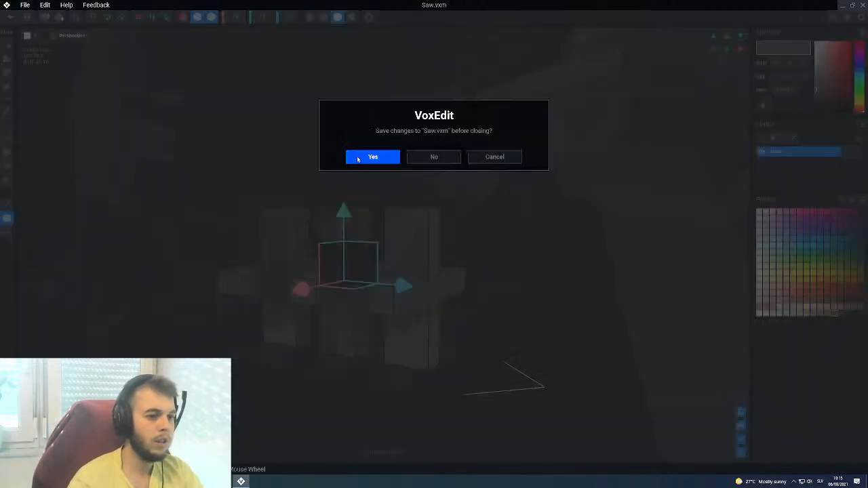
{"action": "left_click", "coordinate": [358, 160]}
{"action": "scroll", "coordinate": [416, 199], "scroll_direction": "up", "scroll_amount": 3}
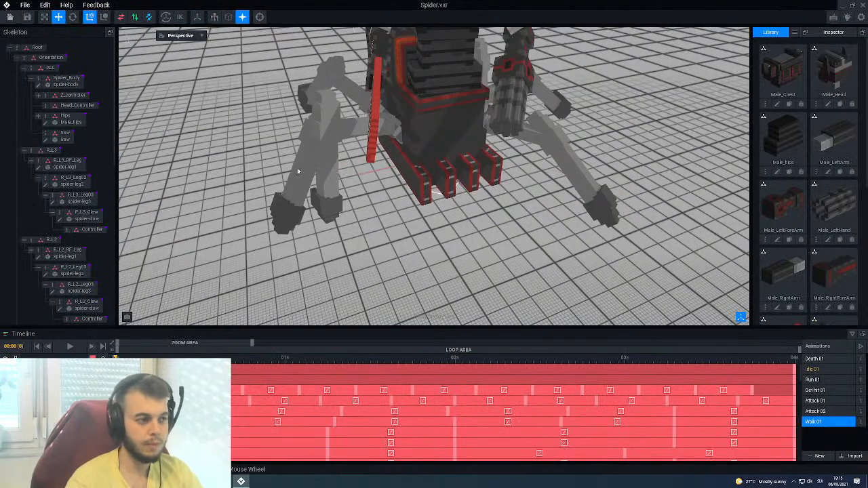
{"action": "left_click", "coordinate": [65, 134]}
{"action": "scroll", "coordinate": [366, 135], "scroll_direction": "up", "scroll_amount": 3}
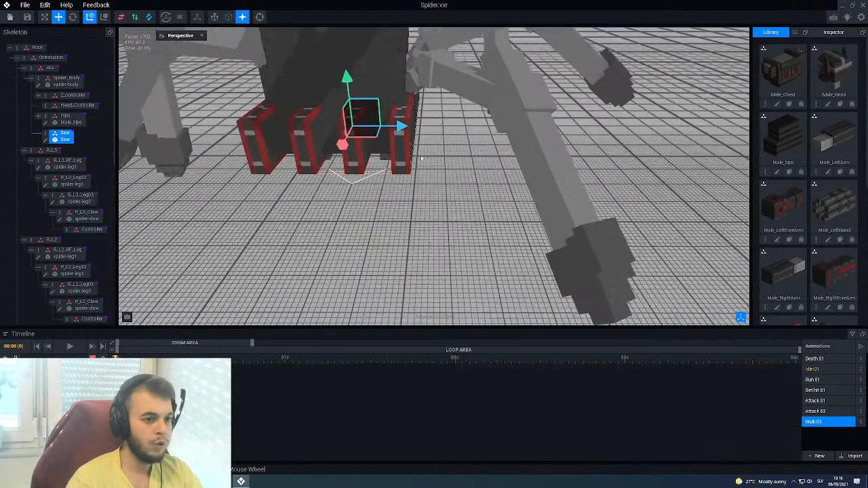
Position the Saw at 24 along X and -1 along Y so its crosses sit between the red tracks.
{"action": "left_click_drag", "start_coordinate": [343, 145], "coordinate": [316, 177]}
{"action": "left_click_drag", "start_coordinate": [330, 105], "coordinate": [325, 86]}
{"action": "right_click_drag", "start_coordinate": [366, 98], "coordinate": [358, 158]}
{"action": "scroll", "coordinate": [359, 170], "scroll_direction": "up", "scroll_amount": 3}
{"action": "left_click_drag", "start_coordinate": [365, 195], "coordinate": [351, 197]}
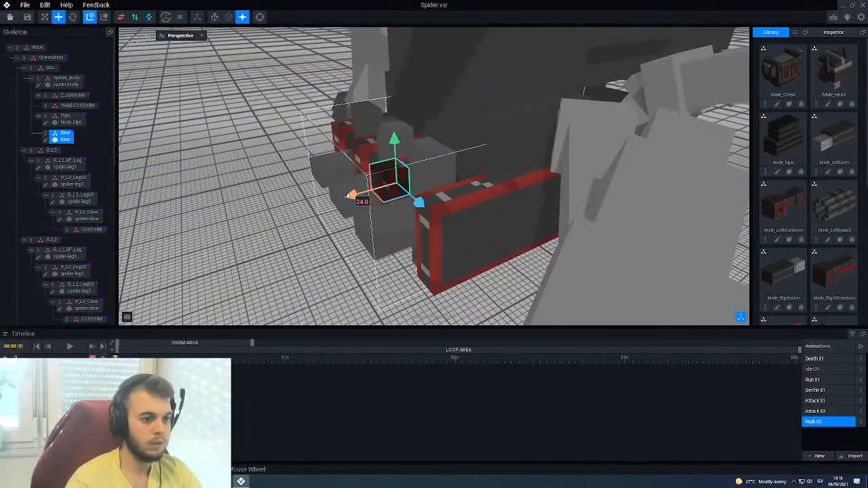
{"action": "left_click_drag", "start_coordinate": [393, 141], "coordinate": [393, 135]}
{"action": "right_click_drag", "start_coordinate": [412, 176], "coordinate": [430, 192]}
{"action": "scroll", "coordinate": [430, 192], "scroll_direction": "down", "scroll_amount": 5}
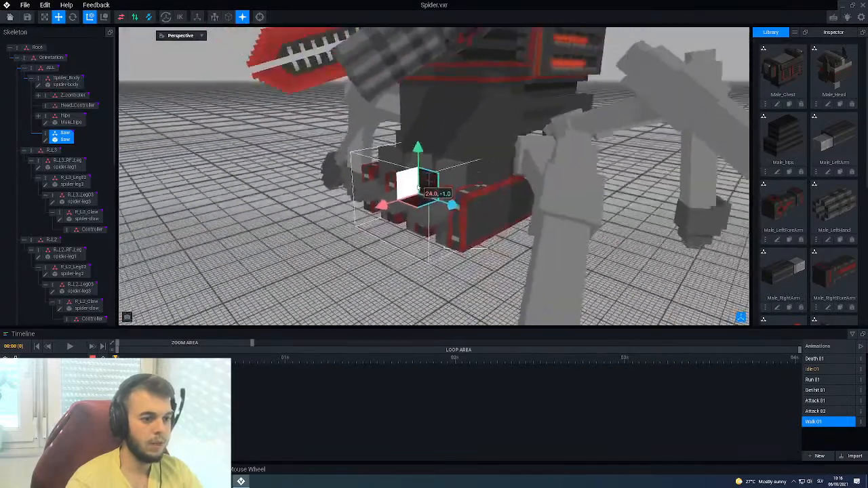
{"action": "left_click", "coordinate": [460, 217]}
{"action": "right_click_drag", "start_coordinate": [459, 217], "coordinate": [422, 196]}
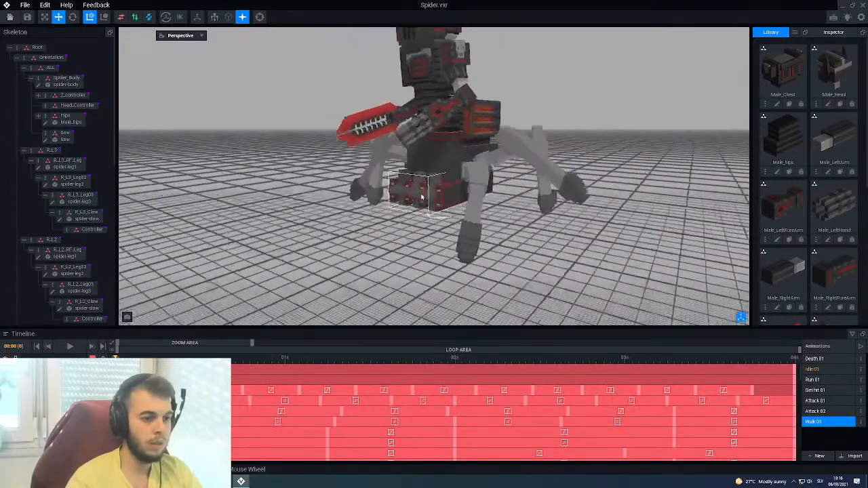
Reopen the Saw model from the rig, turn off Y and Z symmetry, and show the edge outlines.
{"action": "scroll", "coordinate": [422, 195], "scroll_direction": "up", "scroll_amount": 5}
{"action": "left_click", "coordinate": [383, 167]}
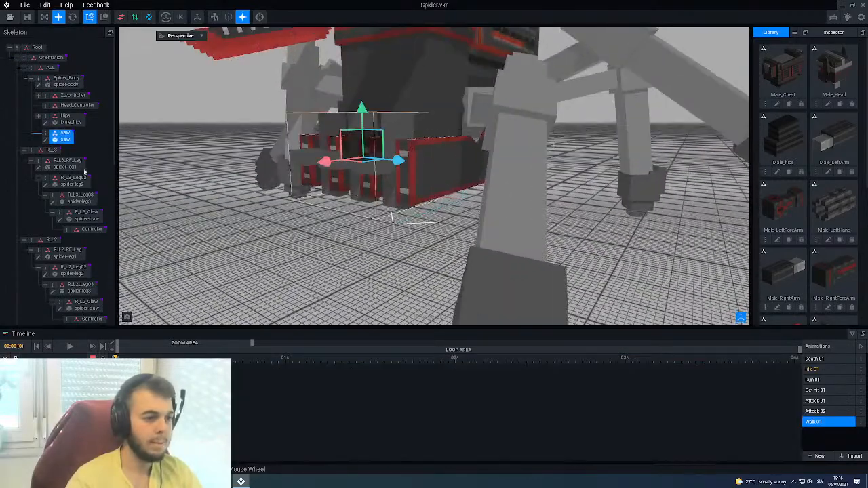
{"action": "right_click_drag", "start_coordinate": [212, 120], "coordinate": [166, 124]}
{"action": "left_click", "coordinate": [46, 142]}
{"action": "right_click_drag", "start_coordinate": [365, 213], "coordinate": [365, 212]}
{"action": "left_click", "coordinate": [198, 18]}
{"action": "left_click", "coordinate": [211, 18]}
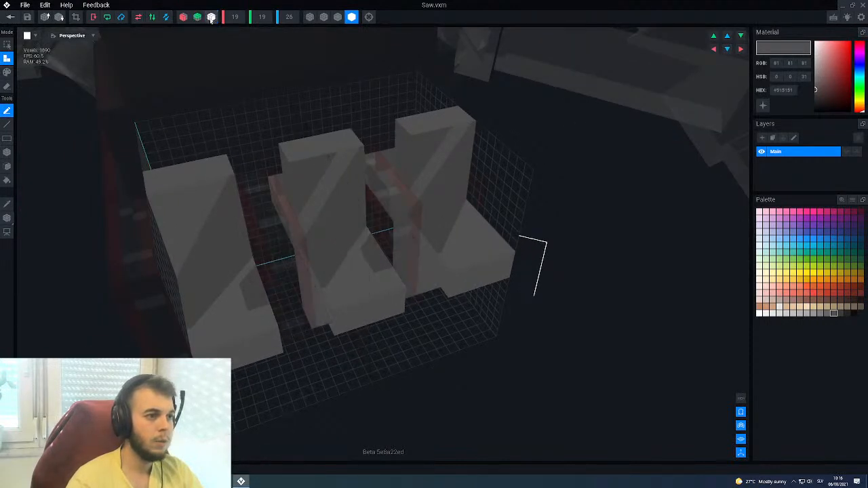
{"action": "left_click", "coordinate": [338, 17]}
{"action": "scroll", "coordinate": [335, 247], "scroll_direction": "up", "scroll_amount": 3}
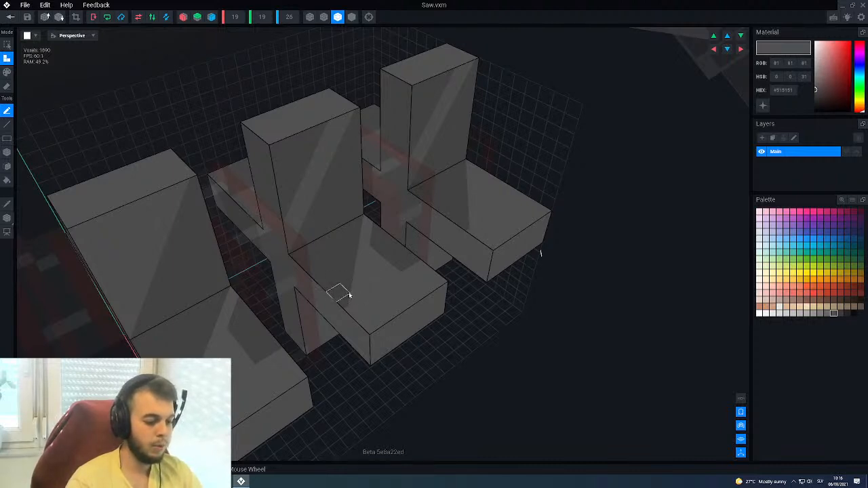
{"action": "key", "text": "b"}
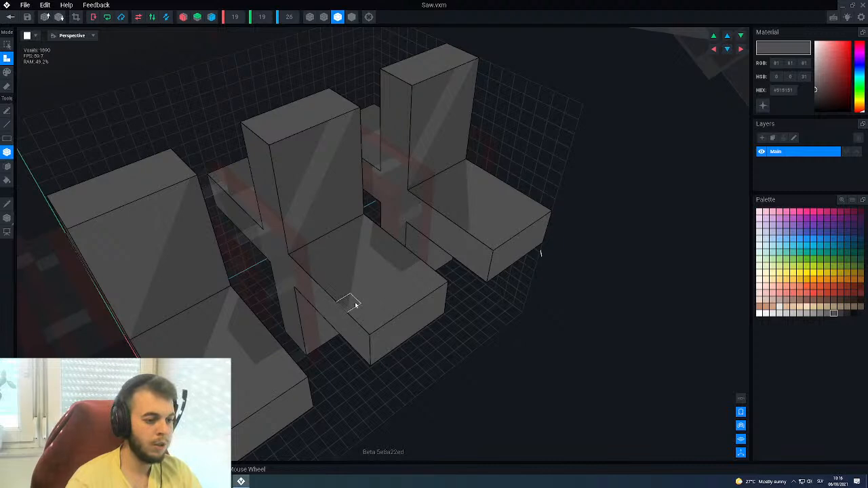
{"action": "left_click_drag", "start_coordinate": [358, 309], "coordinate": [352, 257]}
{"action": "right_click_drag", "start_coordinate": [352, 257], "coordinate": [224, 261]}
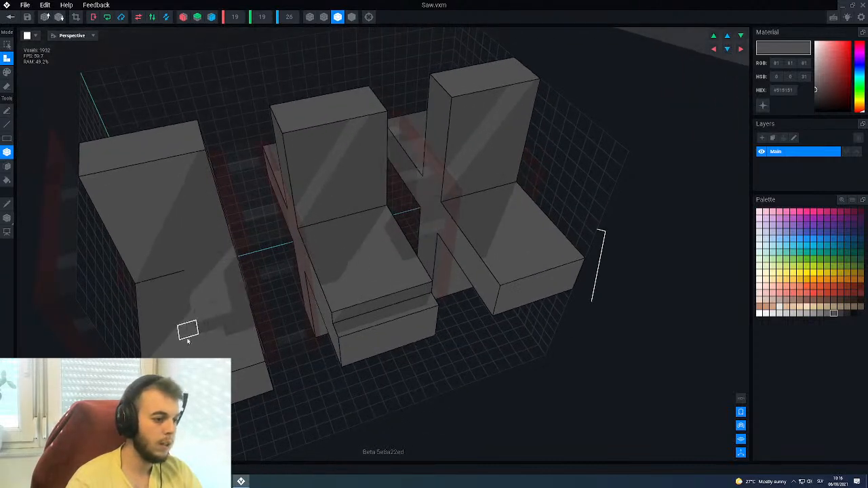
{"action": "scroll", "coordinate": [150, 352], "scroll_direction": "up", "scroll_amount": 2}
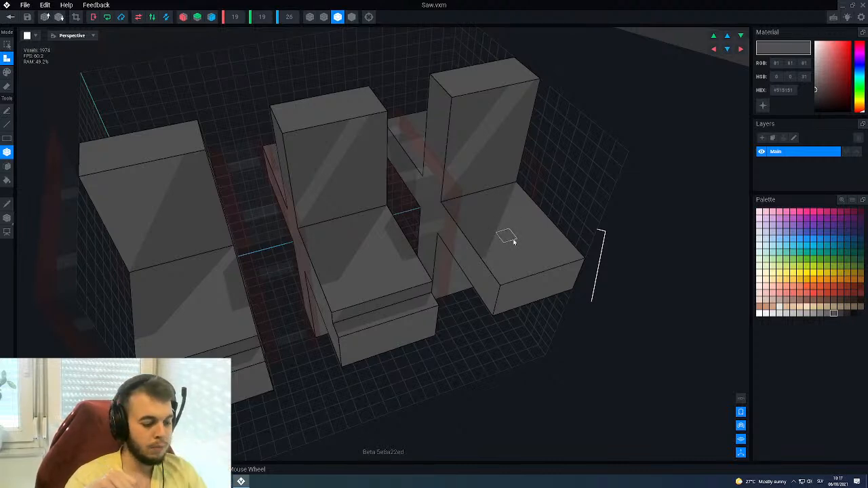
{"action": "key", "text": "ctrl+z"}
{"action": "key", "text": "ctrl+z"}
Add a one-voxel-thick slab to one face of each cross's upper arm, stopping one voxel short of the tip.
{"action": "right_click_drag", "start_coordinate": [513, 242], "coordinate": [355, 286]}
{"action": "left_click_drag", "start_coordinate": [273, 237], "coordinate": [254, 236]}
{"action": "left_click_drag", "start_coordinate": [428, 268], "coordinate": [516, 171]}
{"action": "right_click_drag", "start_coordinate": [520, 179], "coordinate": [420, 200]}
{"action": "middle_click_drag", "start_coordinate": [519, 203], "coordinate": [487, 204]}
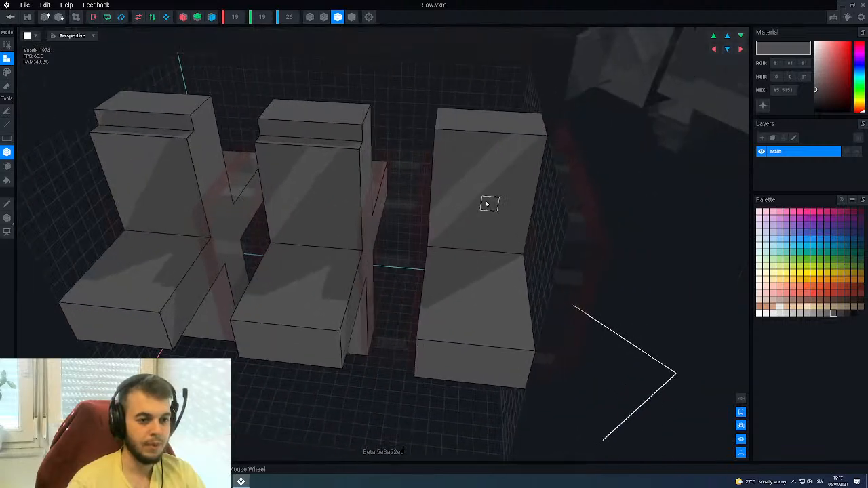
{"action": "scroll", "coordinate": [482, 207], "scroll_direction": "down", "scroll_amount": 10}
{"action": "scroll", "coordinate": [483, 207], "scroll_direction": "up", "scroll_amount": 6}
{"action": "scroll", "coordinate": [479, 218], "scroll_direction": "up", "scroll_amount": 3}
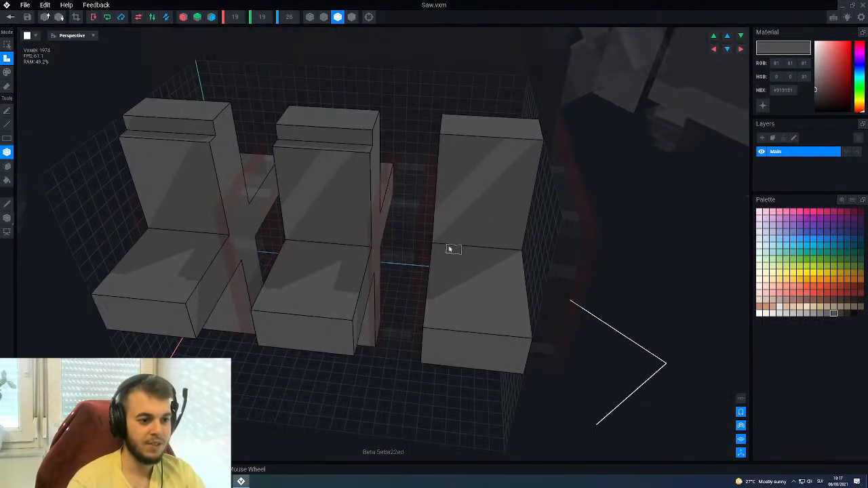
{"action": "right_click_drag", "start_coordinate": [337, 289], "coordinate": [339, 289]}
{"action": "middle_click_drag", "start_coordinate": [338, 289], "coordinate": [346, 299]}
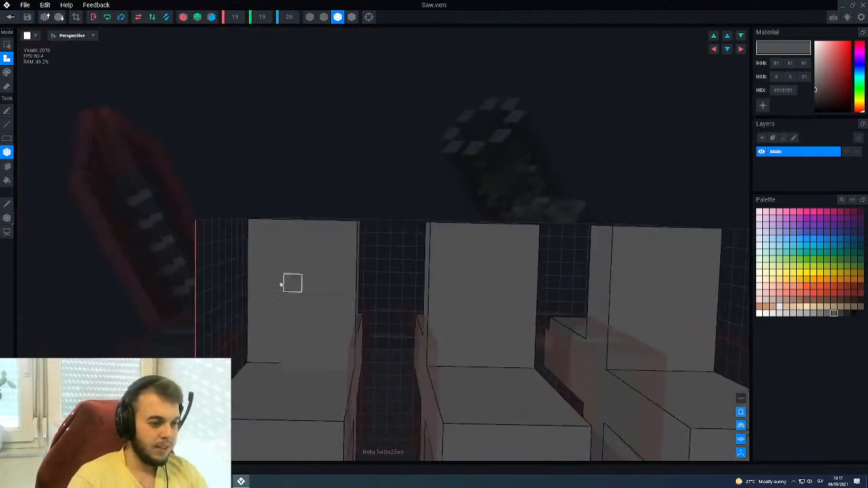
Add matching one-voxel slabs to the next arm of all three crosses, keeping the step at each tip.
{"action": "left_click_drag", "start_coordinate": [258, 252], "coordinate": [258, 253]}
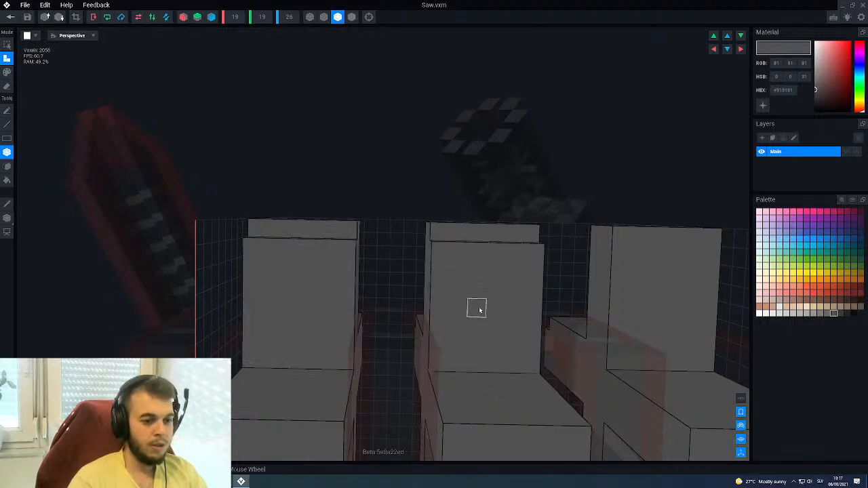
{"action": "middle_click_drag", "start_coordinate": [477, 306], "coordinate": [440, 317]}
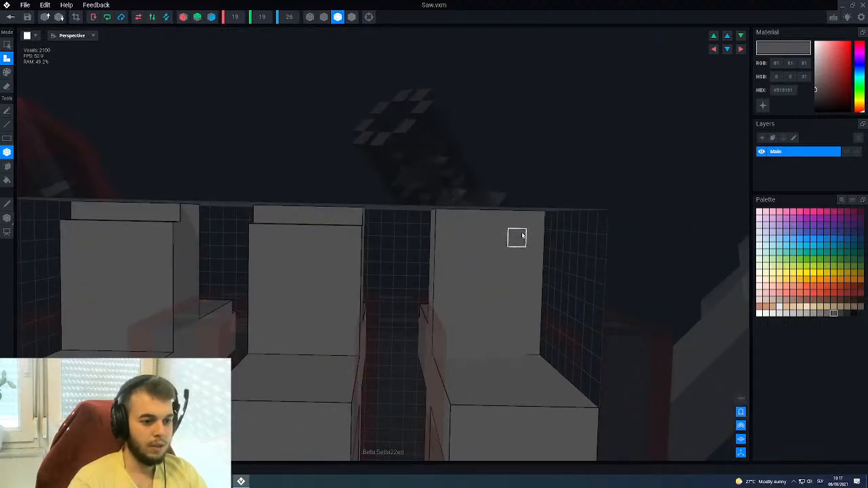
{"action": "middle_click_drag", "start_coordinate": [398, 424], "coordinate": [435, 334]}
{"action": "right_click_drag", "start_coordinate": [195, 251], "coordinate": [242, 230]}
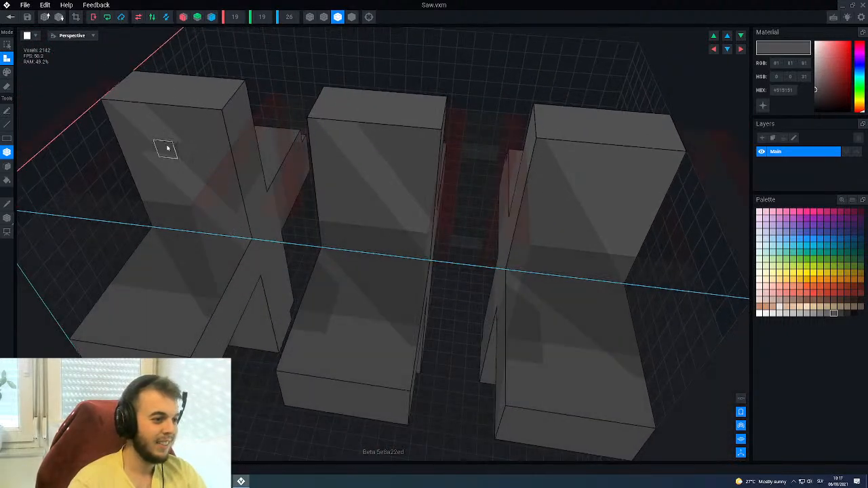
Add the one-voxel slab to the third arm of each cross, spanning the arm's full thickness.
{"action": "left_click_drag", "start_coordinate": [168, 147], "coordinate": [127, 131]}
{"action": "left_click_drag", "start_coordinate": [324, 249], "coordinate": [435, 168]}
{"action": "left_click_drag", "start_coordinate": [520, 251], "coordinate": [662, 180]}
{"action": "middle_click_drag", "start_coordinate": [541, 346], "coordinate": [517, 253]}
Add the one-voxel slab to the fourth arm of each cross, completing the stepped teeth all around.
{"action": "right_click_drag", "start_coordinate": [328, 244], "coordinate": [328, 244]}
{"action": "left_click_drag", "start_coordinate": [363, 193], "coordinate": [365, 194]}
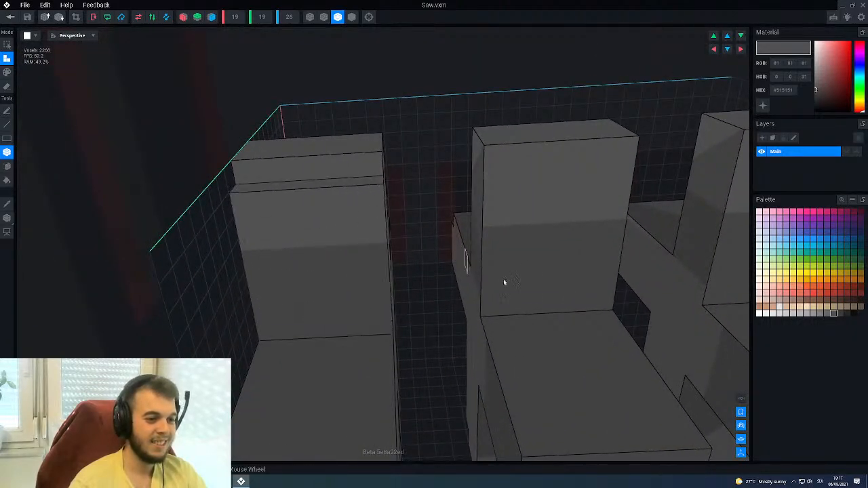
{"action": "mouse_move", "coordinate": [488, 312]}
{"action": "left_mouse_down"}
{"action": "mouse_move", "coordinate": [586, 198]}
{"action": "mouse_move", "coordinate": [616, 182]}
{"action": "left_mouse_up"}
{"action": "middle_click_drag", "start_coordinate": [616, 182], "coordinate": [615, 182]}
{"action": "left_click_drag", "start_coordinate": [487, 324], "coordinate": [619, 186]}
{"action": "scroll", "coordinate": [546, 255], "scroll_direction": "down", "scroll_amount": 2}
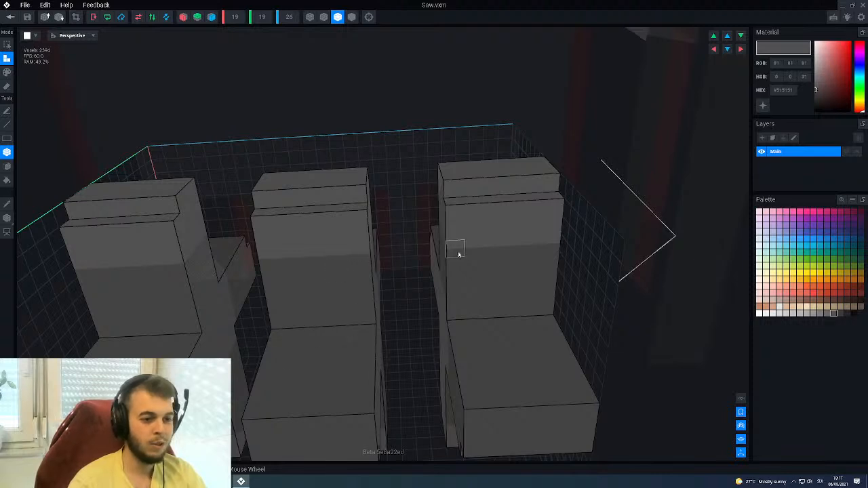
Pick the lighter grey #686868 and paint the outer part of the middle cross's upper arm in paint mode.
{"action": "left_click", "coordinate": [826, 313]}
{"action": "key", "text": "e"}
{"action": "key", "text": "2"}
{"action": "mouse_move", "coordinate": [367, 215]}
{"action": "left_mouse_down"}
{"action": "mouse_move", "coordinate": [267, 221]}
{"action": "mouse_move", "coordinate": [333, 195]}
{"action": "mouse_move", "coordinate": [339, 210]}
{"action": "left_mouse_up"}
{"action": "mouse_move", "coordinate": [339, 209]}
{"action": "middle_mouse_down"}
{"action": "mouse_move", "coordinate": [335, 219]}
{"action": "mouse_move", "coordinate": [357, 234]}
{"action": "middle_mouse_up"}
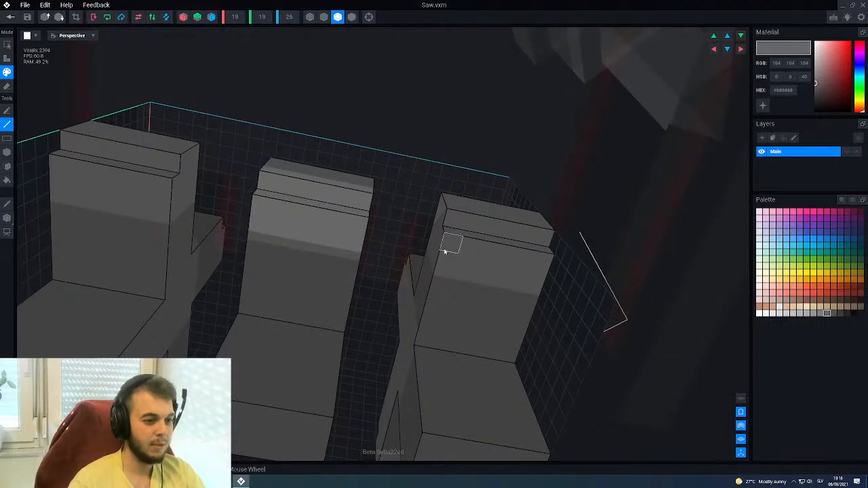
Paint lighter grey bands across the outer ends of the slabs on the other arms with the box tool.
{"action": "key", "text": "b"}
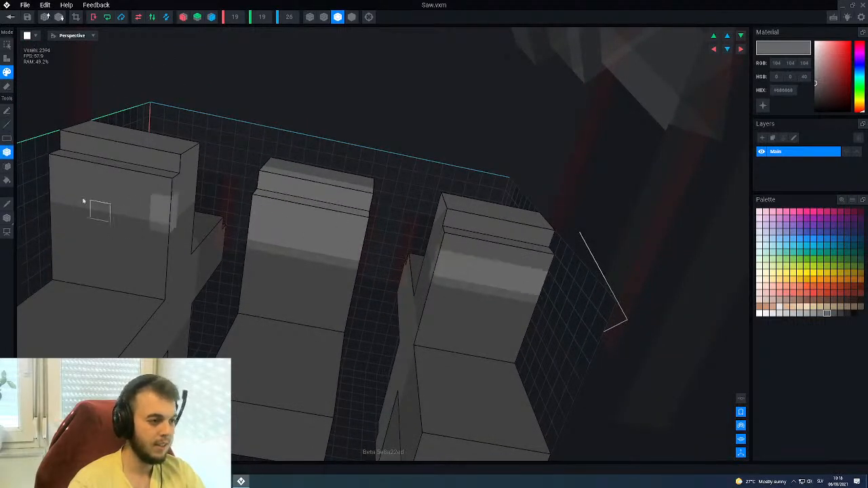
{"action": "mouse_move", "coordinate": [70, 144]}
{"action": "left_mouse_down"}
{"action": "mouse_move", "coordinate": [430, 205]}
{"action": "mouse_move", "coordinate": [544, 234]}
{"action": "left_mouse_up"}
{"action": "right_click_drag", "start_coordinate": [476, 228], "coordinate": [467, 226]}
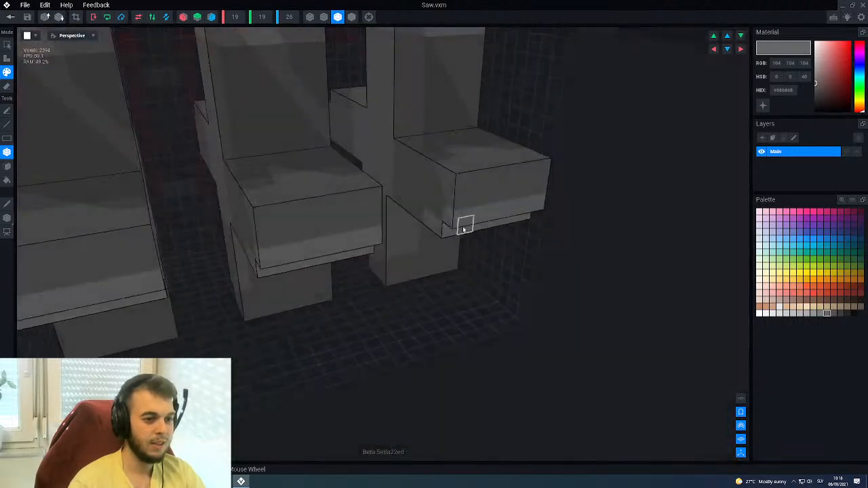
{"action": "middle_click_drag", "start_coordinate": [467, 226], "coordinate": [469, 227]}
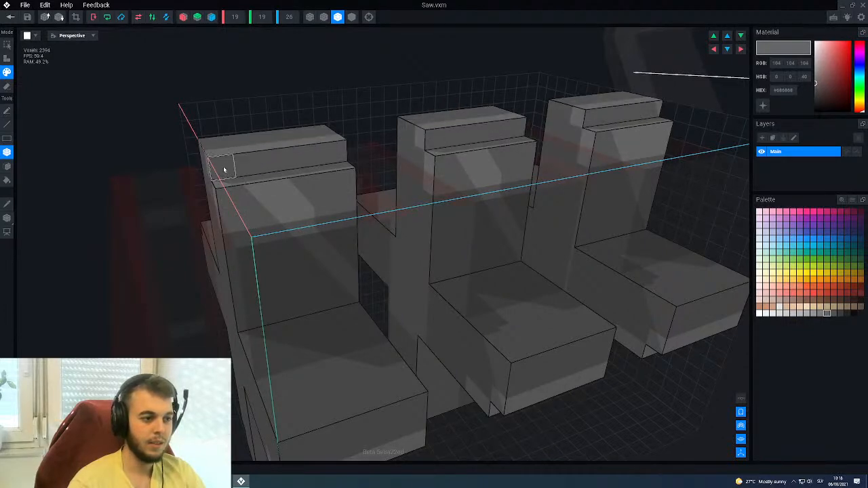
{"action": "scroll", "coordinate": [232, 165], "scroll_direction": "up", "scroll_amount": 5}
{"action": "scroll", "coordinate": [233, 164], "scroll_direction": "up", "scroll_amount": 8}
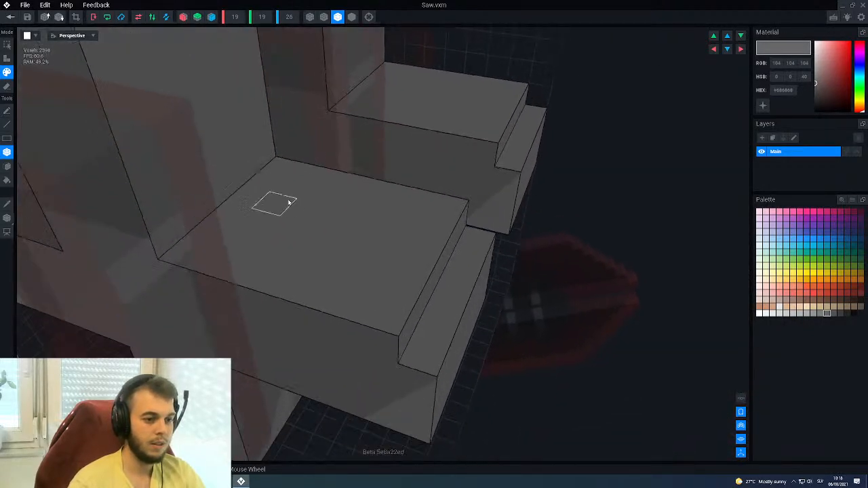
{"action": "scroll", "coordinate": [308, 219], "scroll_direction": "down", "scroll_amount": 10}
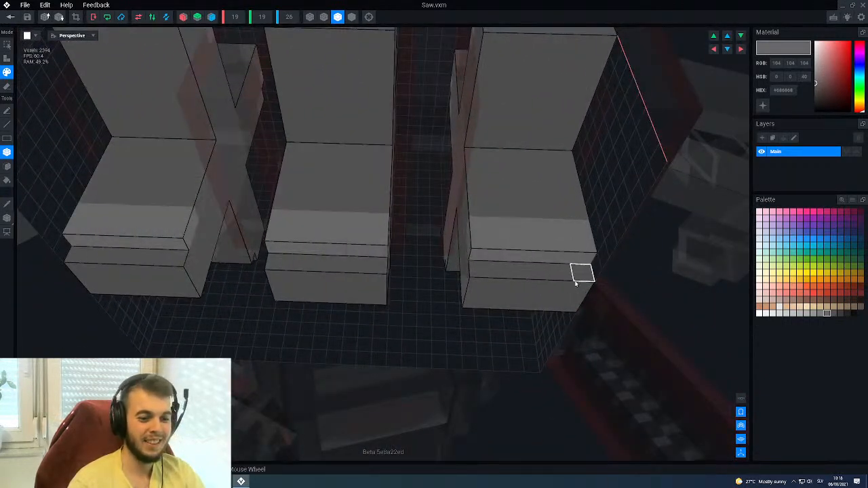
Check the painted crosses from several sides, save the changes to Saw.vxm and return to the spider rig.
{"action": "scroll", "coordinate": [291, 265], "scroll_direction": "down", "scroll_amount": 3}
{"action": "right_click_drag", "start_coordinate": [291, 265], "coordinate": [312, 261]}
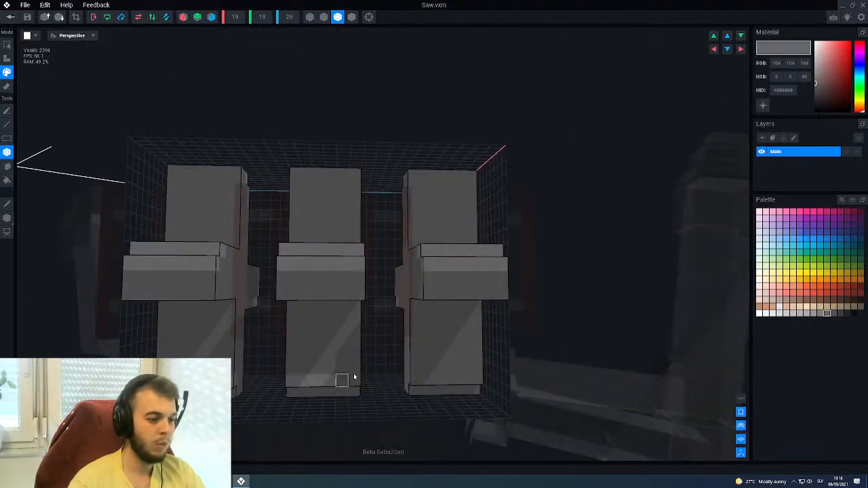
{"action": "middle_click_drag", "start_coordinate": [474, 366], "coordinate": [261, 360]}
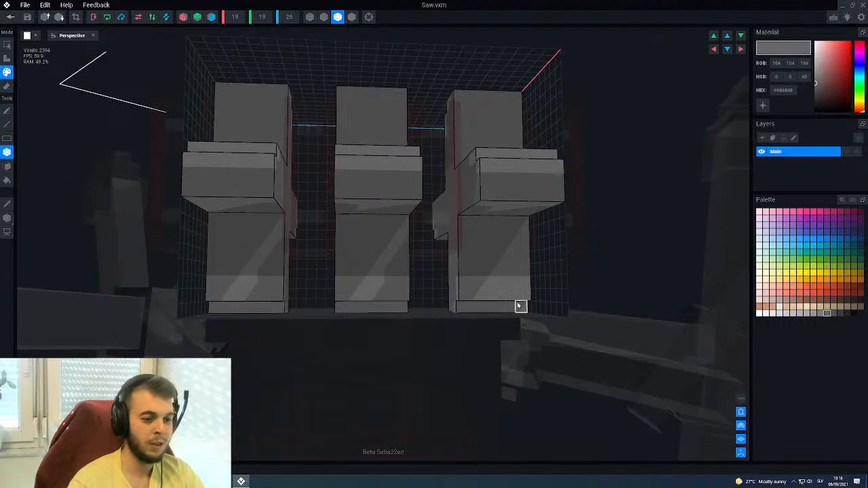
{"action": "scroll", "coordinate": [486, 306], "scroll_direction": "down", "scroll_amount": 1}
{"action": "scroll", "coordinate": [483, 308], "scroll_direction": "down", "scroll_amount": 3}
{"action": "scroll", "coordinate": [430, 324], "scroll_direction": "up", "scroll_amount": 3}
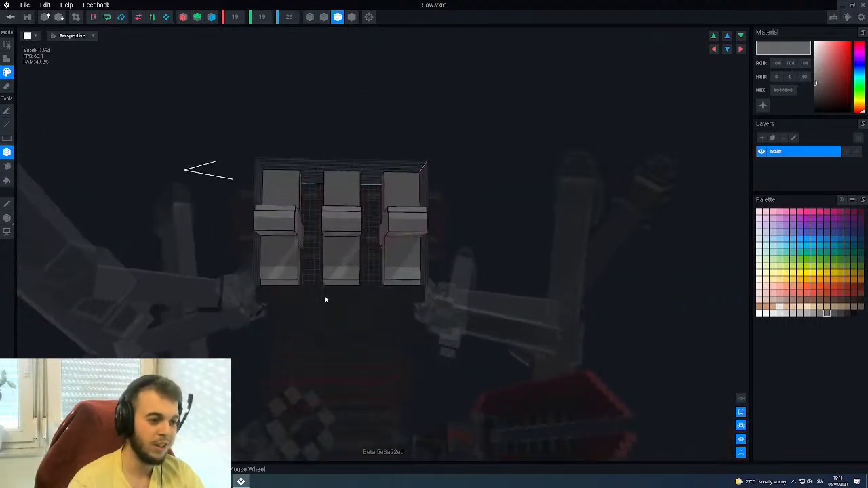
{"action": "middle_click_drag", "start_coordinate": [332, 293], "coordinate": [333, 295]}
{"action": "right_click_drag", "start_coordinate": [381, 297], "coordinate": [382, 296]}
{"action": "left_click", "coordinate": [10, 17]}
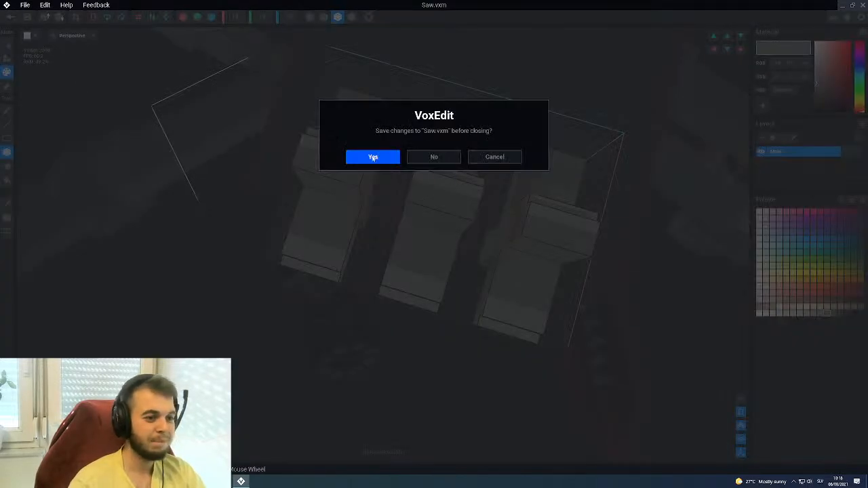
{"action": "left_click", "coordinate": [373, 158]}
Inspect the saw between the tracks on the spider, select the Saw node and reopen its model for editing.
{"action": "scroll", "coordinate": [451, 170], "scroll_direction": "up", "scroll_amount": 5}
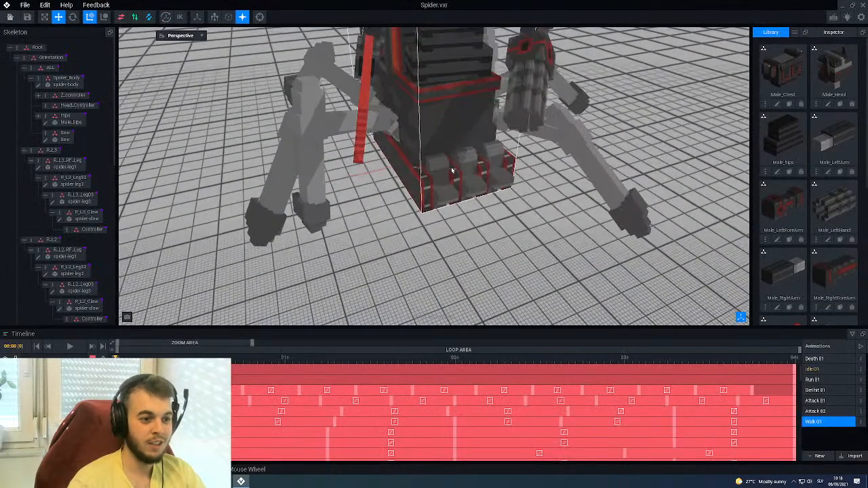
{"action": "scroll", "coordinate": [451, 171], "scroll_direction": "down", "scroll_amount": 5}
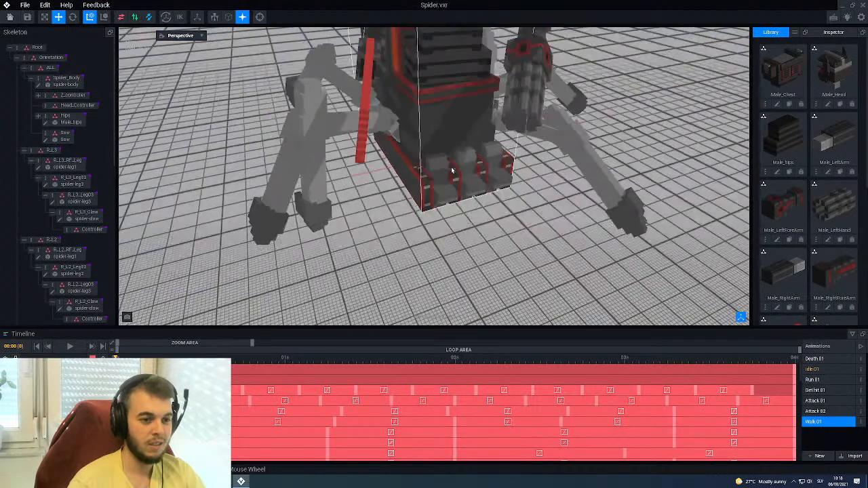
{"action": "right_click_drag", "start_coordinate": [475, 164], "coordinate": [475, 164]}
{"action": "left_click", "coordinate": [469, 167]}
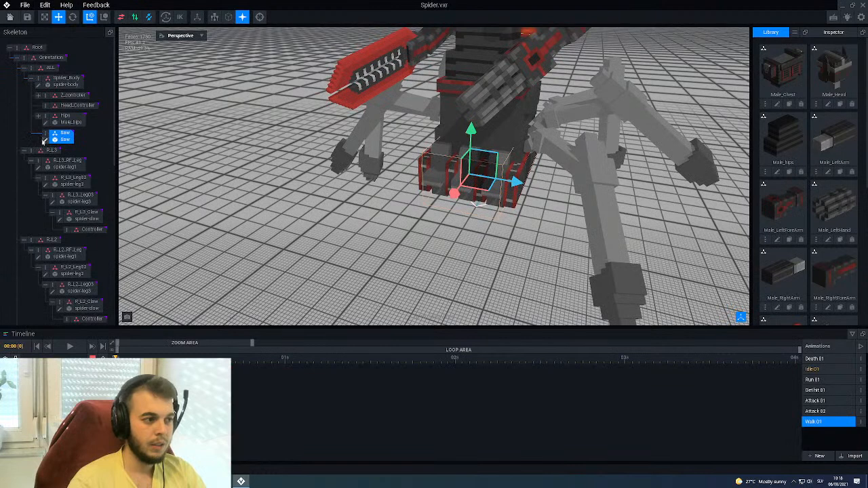
{"action": "double_click", "coordinate": [44, 139]}
{"action": "scroll", "coordinate": [378, 219], "scroll_direction": "up", "scroll_amount": 5}
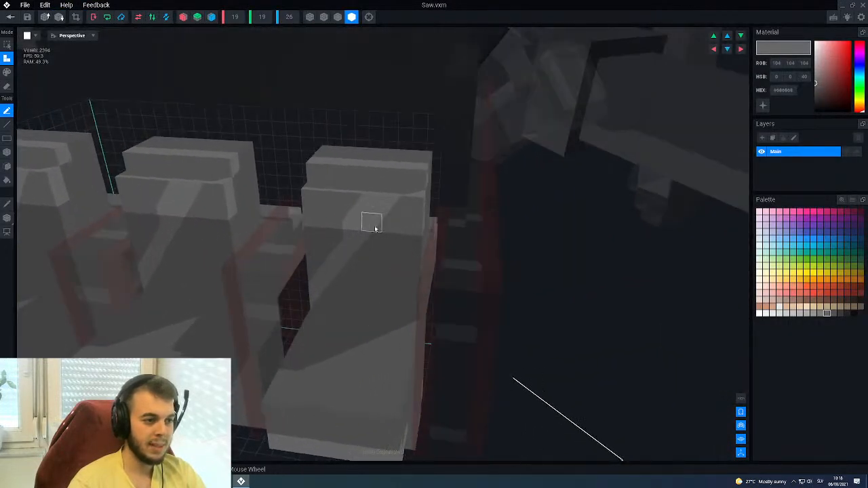
Show the model with edge outlines, pick the darker grey #515151 and set the line tool in paint mode.
{"action": "left_click", "coordinate": [337, 16]}
{"action": "middle_click_drag", "start_coordinate": [343, 229], "coordinate": [352, 237]}
{"action": "right_click_drag", "start_coordinate": [437, 255], "coordinate": [440, 252]}
{"action": "left_click", "coordinate": [440, 253], "text": "alt"}
{"action": "mouse_move", "coordinate": [527, 215]}
{"action": "left_mouse_down"}
{"action": "mouse_move", "coordinate": [433, 210]}
{"action": "mouse_move", "coordinate": [526, 216]}
{"action": "left_mouse_up"}
{"action": "key", "text": "p"}
{"action": "key", "text": "l"}
{"action": "key", "text": "ctrl+z"}
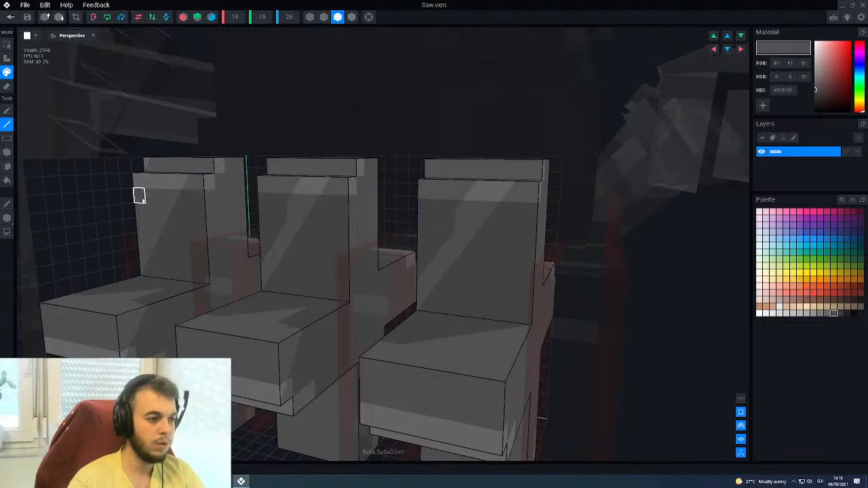
Pick the lighter grey #686868 and try a two-row checker pattern across the upper arm's front face on one outer cross.
{"action": "middle_click_drag", "start_coordinate": [176, 228], "coordinate": [266, 153]}
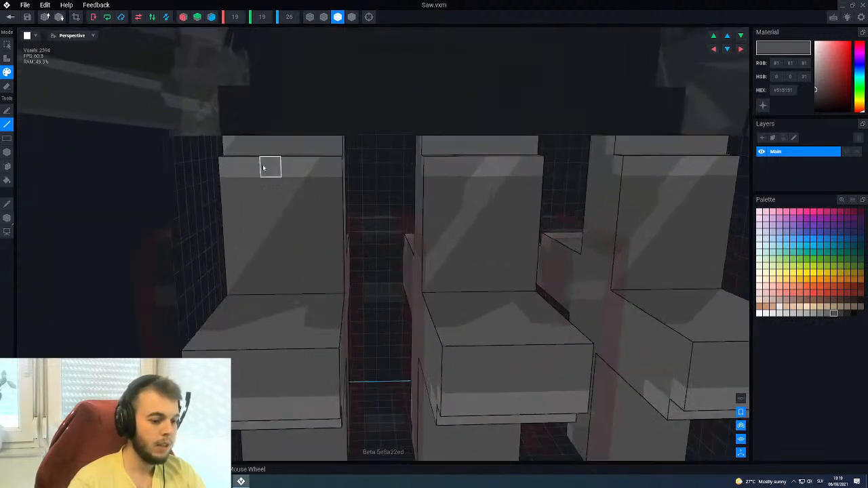
{"action": "left_click", "coordinate": [264, 168], "text": "alt"}
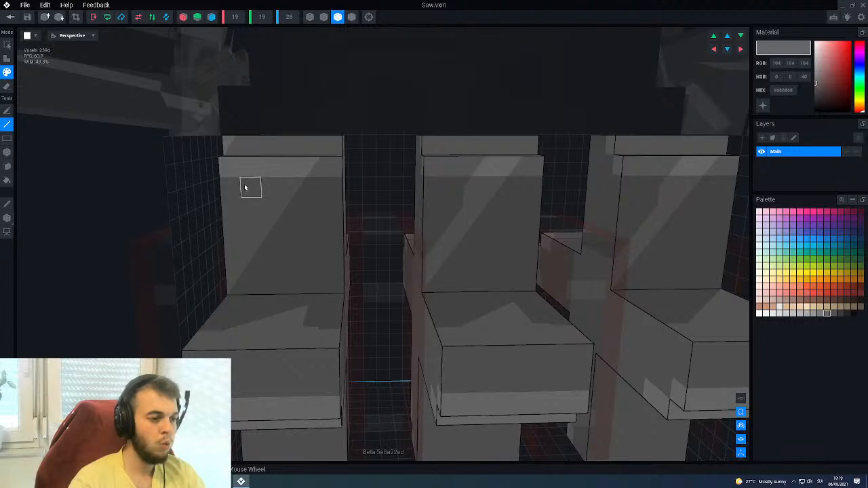
{"action": "mouse_move", "coordinate": [229, 199]}
{"action": "middle_mouse_down"}
{"action": "mouse_move", "coordinate": [260, 183]}
{"action": "mouse_move", "coordinate": [239, 204]}
{"action": "middle_mouse_up"}
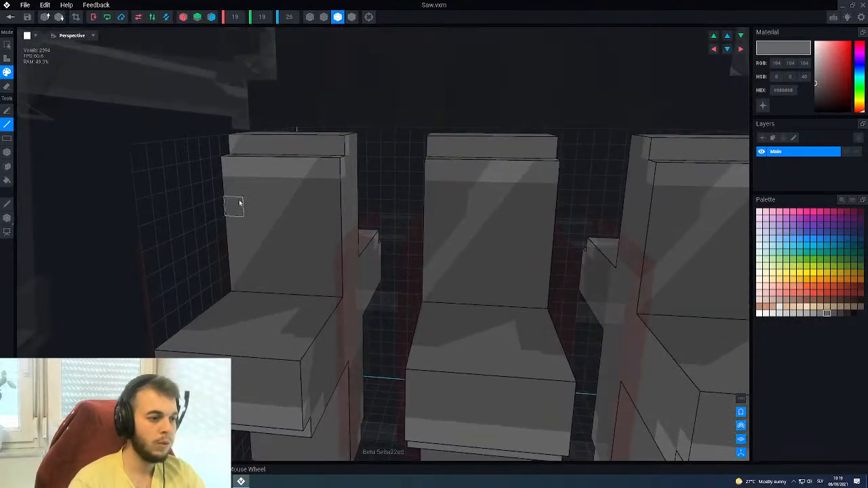
{"action": "left_click", "coordinate": [238, 202]}
{"action": "left_click", "coordinate": [254, 226]}
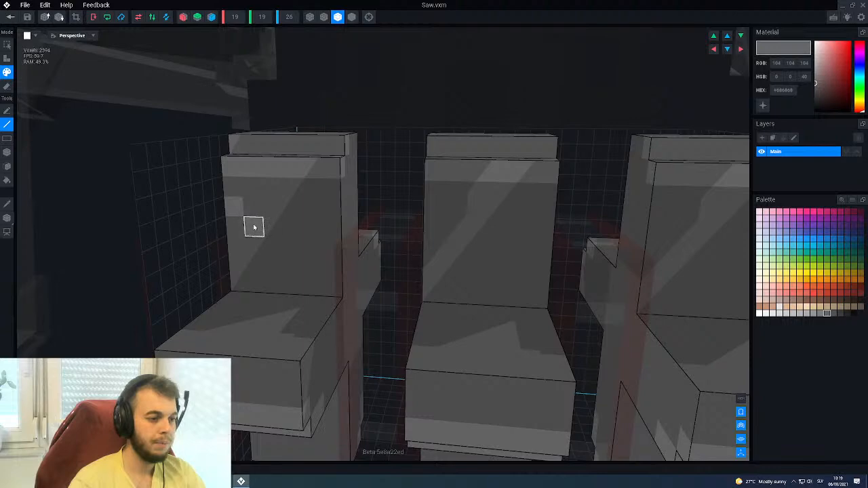
{"action": "left_click", "coordinate": [273, 209]}
{"action": "left_click", "coordinate": [289, 227]}
{"action": "left_click", "coordinate": [327, 215]}
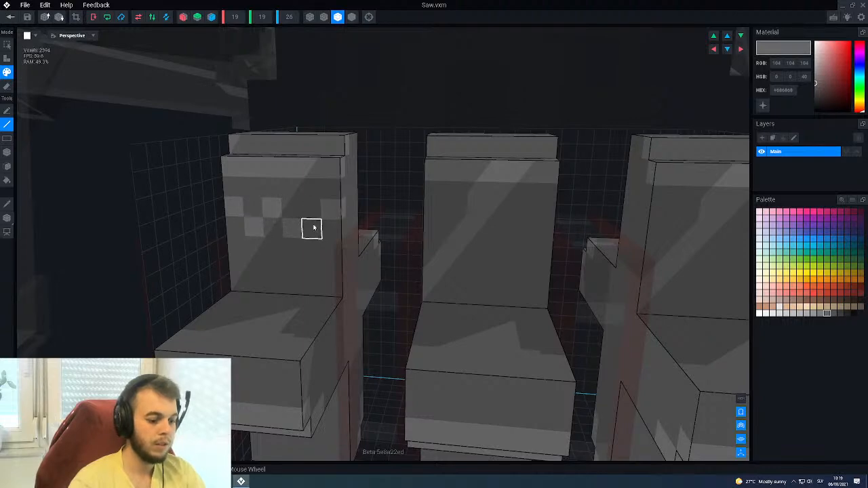
{"action": "key", "text": "ctrl+z"}
{"action": "left_click", "coordinate": [311, 209]}
{"action": "left_click", "coordinate": [332, 232]}
{"action": "scroll", "coordinate": [332, 274], "scroll_direction": "down", "scroll_amount": 3}
{"action": "right_click_drag", "start_coordinate": [331, 273], "coordinate": [314, 231]}
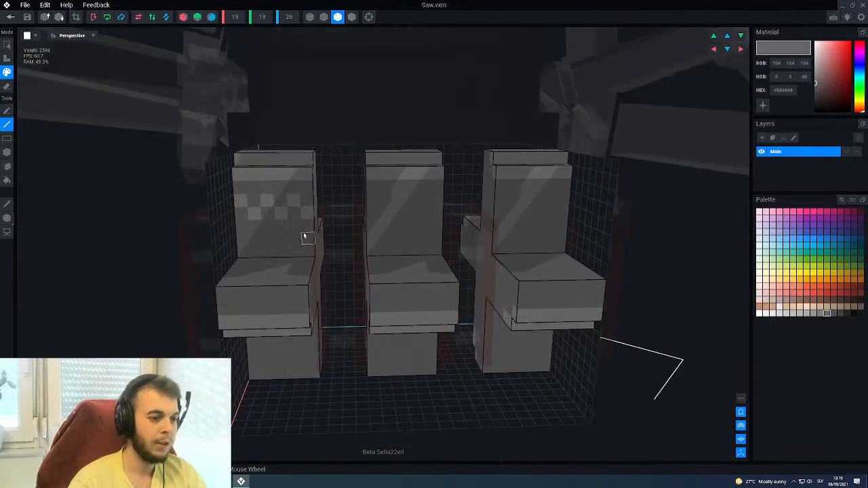
Try a second two-row checker pattern in #686868 near the base of the same upper arm's face.
{"action": "scroll", "coordinate": [251, 240], "scroll_direction": "up", "scroll_amount": 3}
{"action": "left_click", "coordinate": [233, 242]}
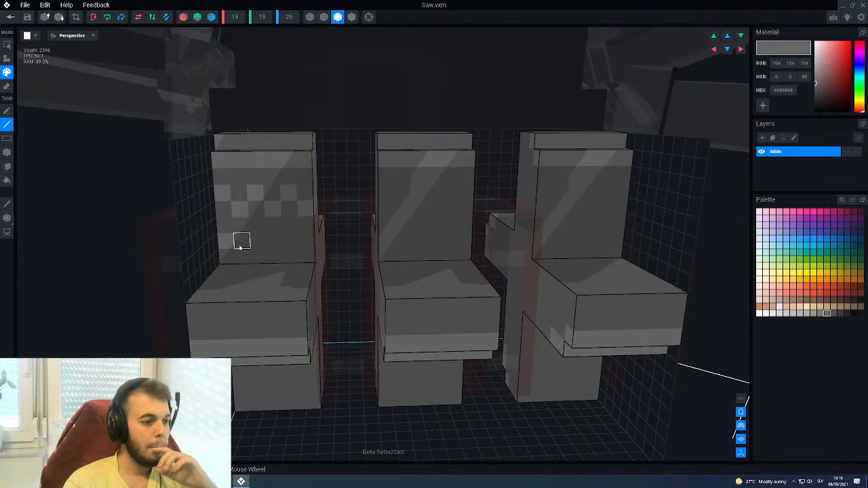
{"action": "left_click", "coordinate": [241, 255]}
{"action": "left_click", "coordinate": [256, 243]}
{"action": "left_click", "coordinate": [291, 240]}
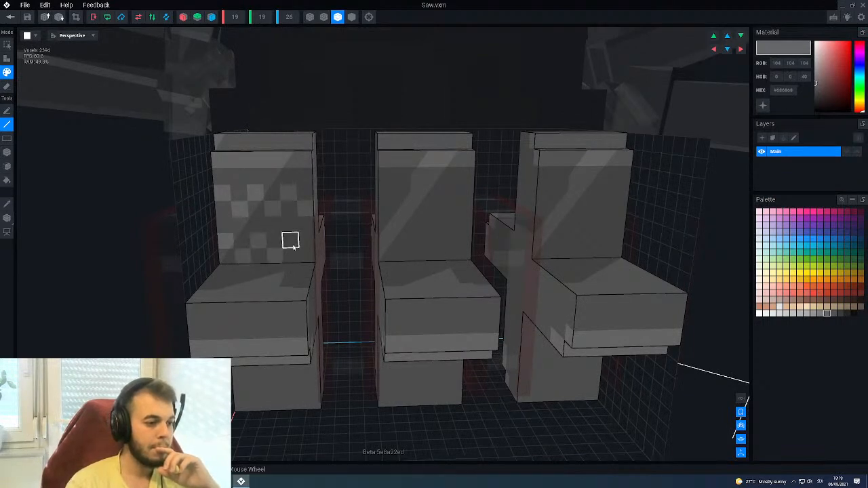
{"action": "scroll", "coordinate": [275, 283], "scroll_direction": "up", "scroll_amount": 3}
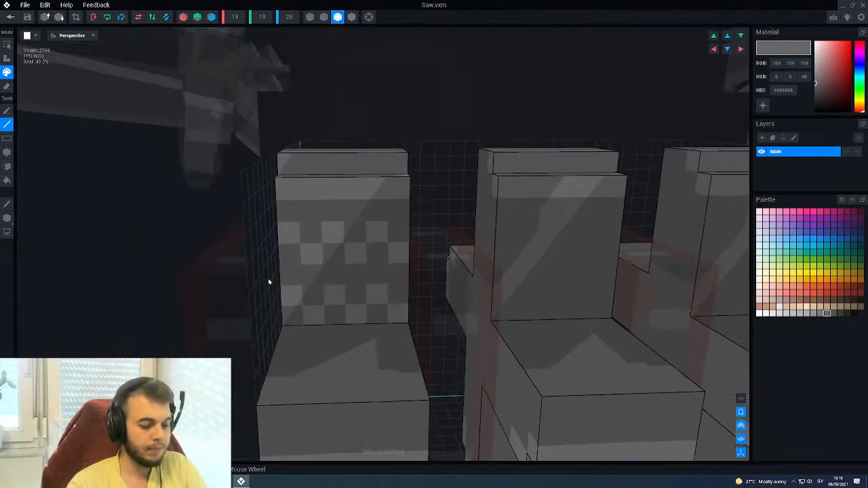
Undo all the checker voxels painted on the outer cross's upper arm.
{"action": "key", "text": "ctrl+z"}
{"action": "key", "text": "ctrl+z"}
{"action": "key", "text": "ctrl+z"}
{"action": "key", "text": "ctrl+z"}
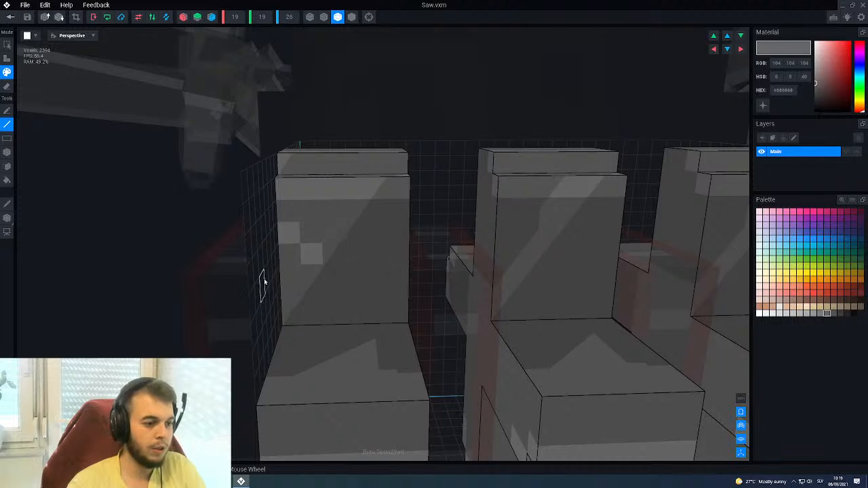
{"action": "key", "text": "ctrl+z"}
{"action": "key", "text": "ctrl+z"}
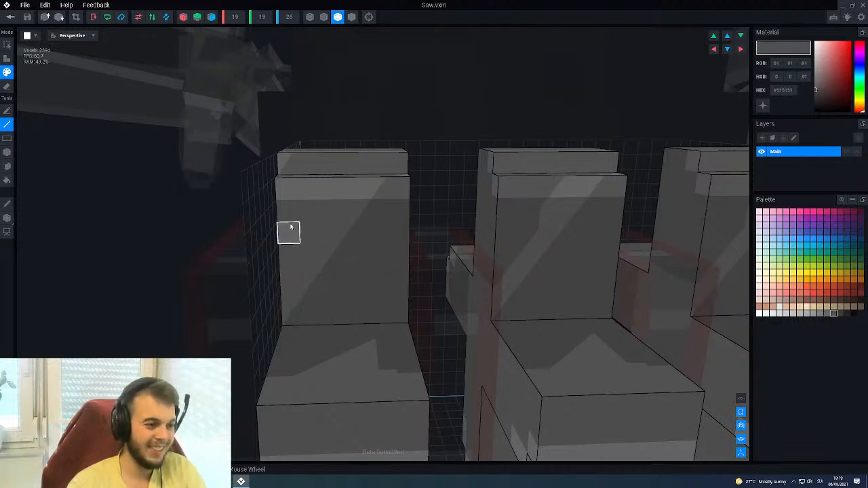
Paint every second voxel of the light band at the outer cross's upper arm end in darker grey #515151.
{"action": "left_click", "coordinate": [309, 193]}
{"action": "left_click", "coordinate": [350, 193]}
{"action": "left_click", "coordinate": [396, 191]}
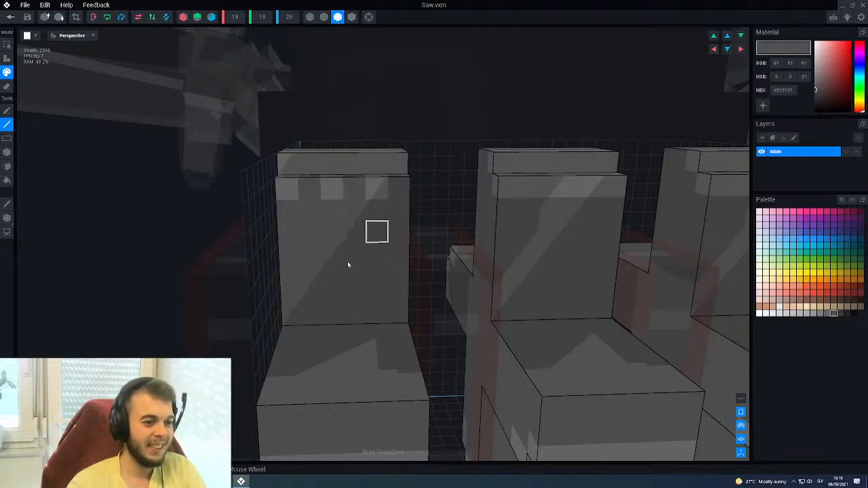
With #686868, paint two full-width bands across the upper arm's face and add alternating voxels beneath each band.
{"action": "key", "text": "ctrl+z"}
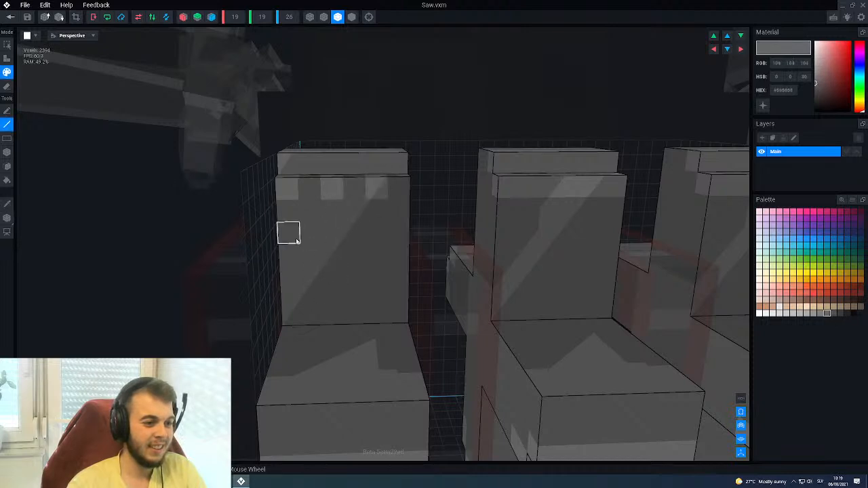
{"action": "left_click_drag", "start_coordinate": [296, 240], "coordinate": [385, 240]}
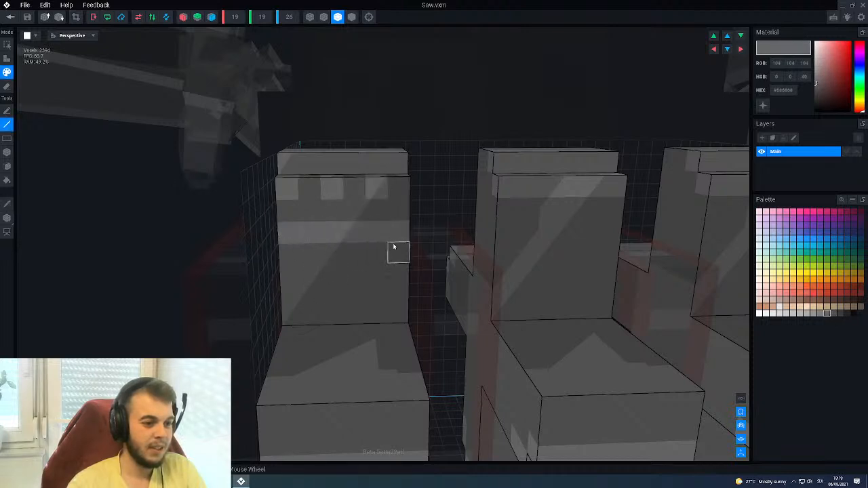
{"action": "left_click_drag", "start_coordinate": [291, 296], "coordinate": [397, 294]}
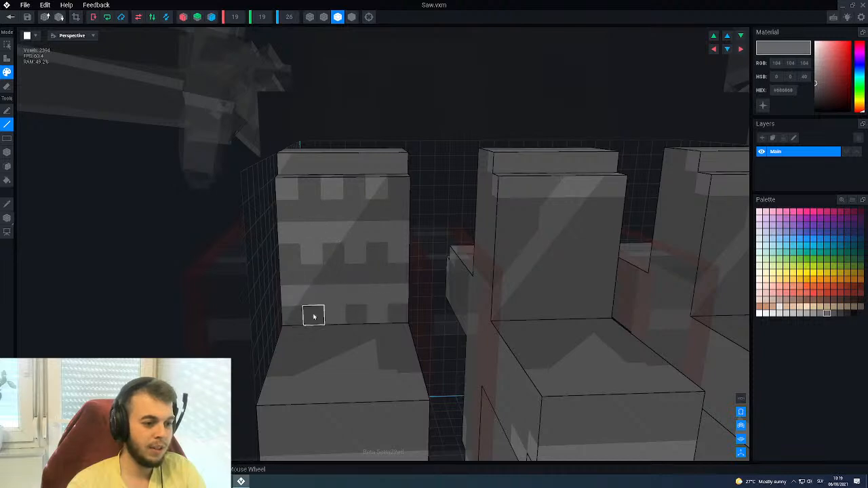
Pick #515151 and darken alternate voxels in both bands to turn them into two-row checker patterns.
{"action": "scroll", "coordinate": [354, 292], "scroll_direction": "down", "scroll_amount": 5}
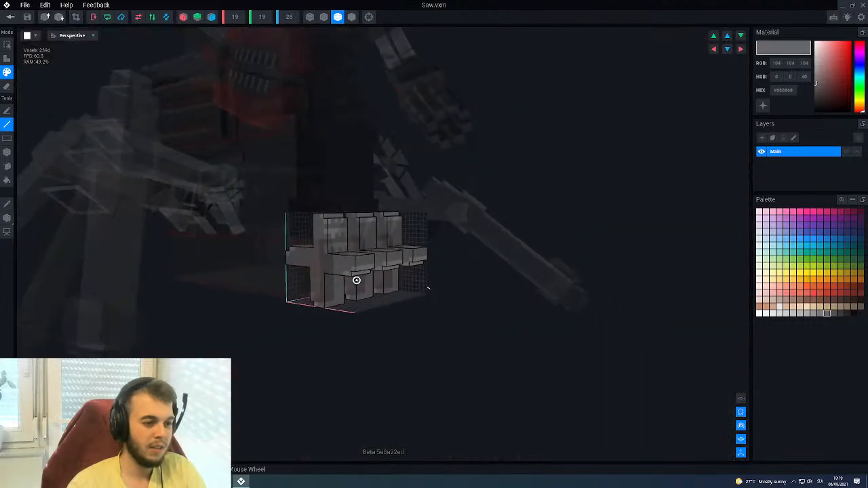
{"action": "scroll", "coordinate": [336, 284], "scroll_direction": "up", "scroll_amount": 6}
{"action": "scroll", "coordinate": [311, 269], "scroll_direction": "up", "scroll_amount": 3}
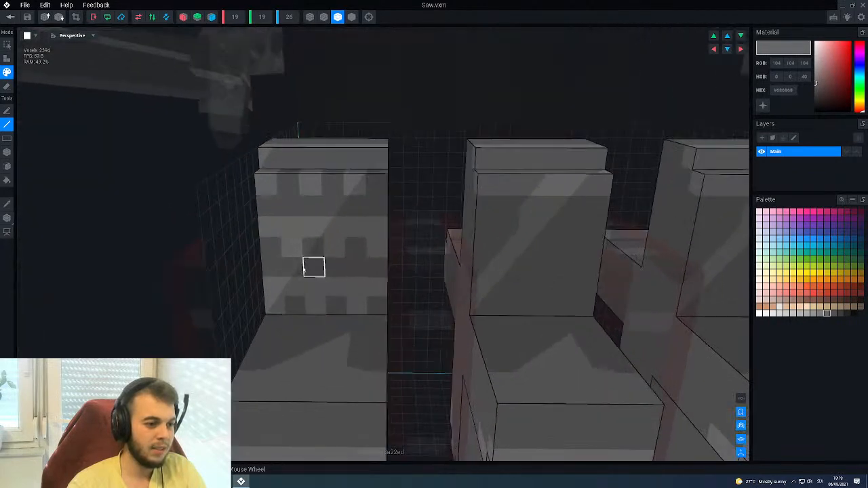
{"action": "left_click", "coordinate": [294, 267], "text": "alt"}
{"action": "left_click", "coordinate": [292, 228]}
{"action": "left_click", "coordinate": [332, 229]}
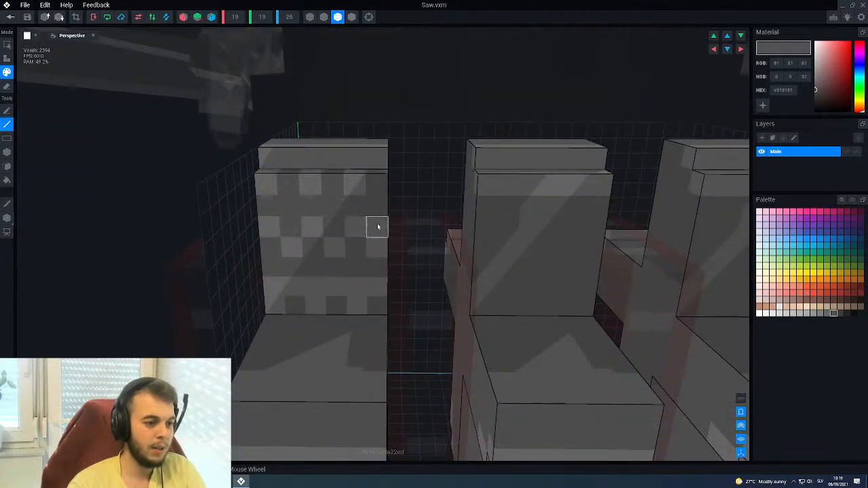
{"action": "scroll", "coordinate": [283, 316], "scroll_direction": "down", "scroll_amount": 1}
{"action": "scroll", "coordinate": [283, 316], "scroll_direction": "down", "scroll_amount": 5}
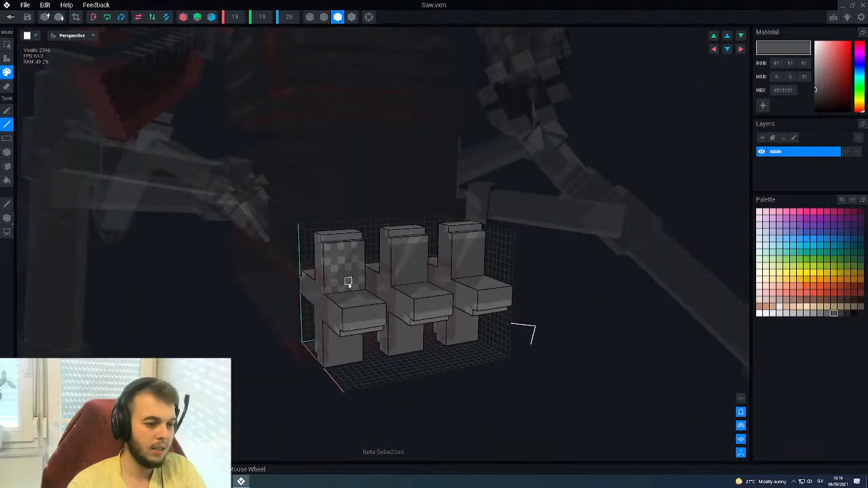
Cover the lower checker rows with #515151 and repaint them in #686868 with the alternating voxels shifted by one.
{"action": "scroll", "coordinate": [355, 281], "scroll_direction": "up", "scroll_amount": 5}
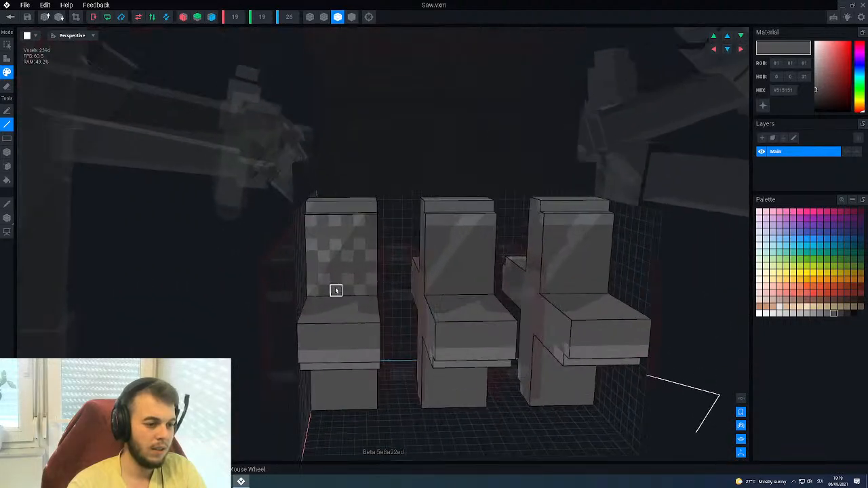
{"action": "mouse_move", "coordinate": [381, 293]}
{"action": "left_mouse_down"}
{"action": "mouse_move", "coordinate": [292, 298]}
{"action": "mouse_move", "coordinate": [383, 276]}
{"action": "left_mouse_up"}
{"action": "left_click", "coordinate": [366, 225], "text": "alt"}
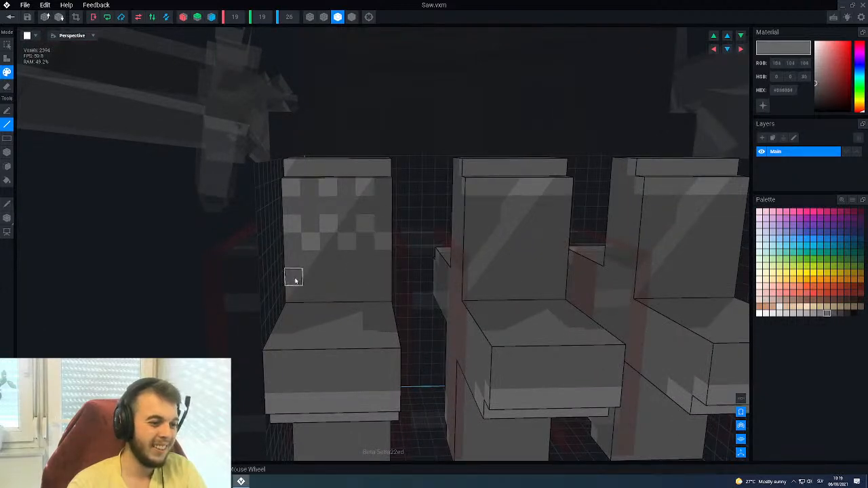
{"action": "left_click", "coordinate": [329, 275]}
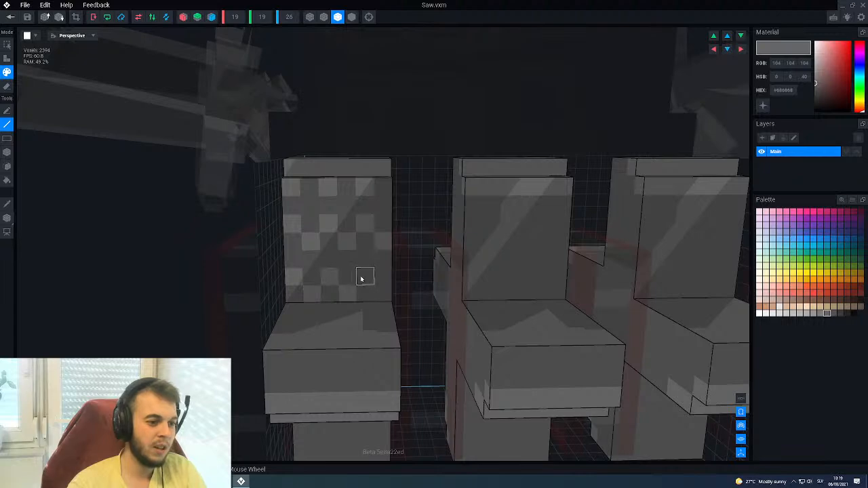
Fill the outermost row's gaps with #686868, and darken its other alternate voxels with #515151 to invert the pattern.
{"action": "scroll", "coordinate": [347, 263], "scroll_direction": "up", "scroll_amount": 5}
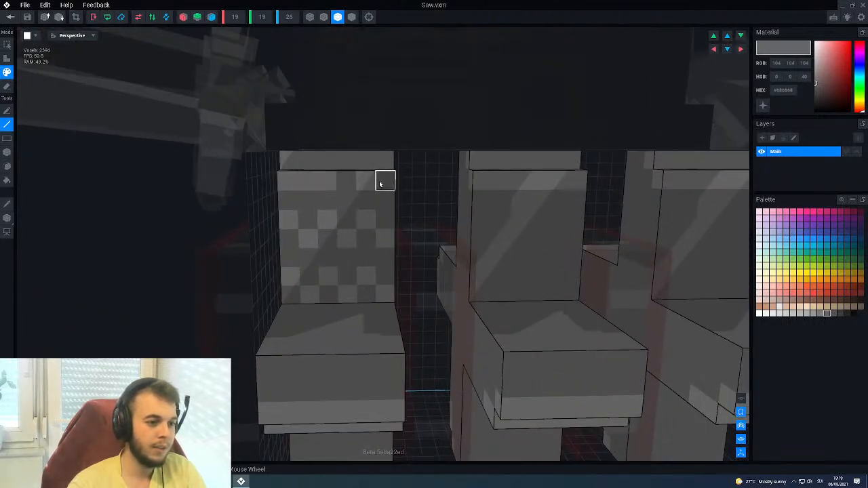
{"action": "left_click", "coordinate": [347, 201], "text": "alt"}
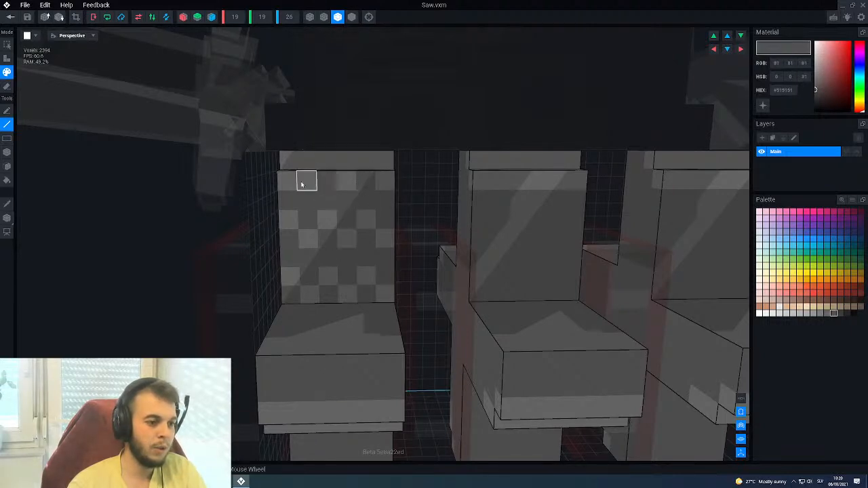
{"action": "scroll", "coordinate": [306, 274], "scroll_direction": "down", "scroll_amount": 10}
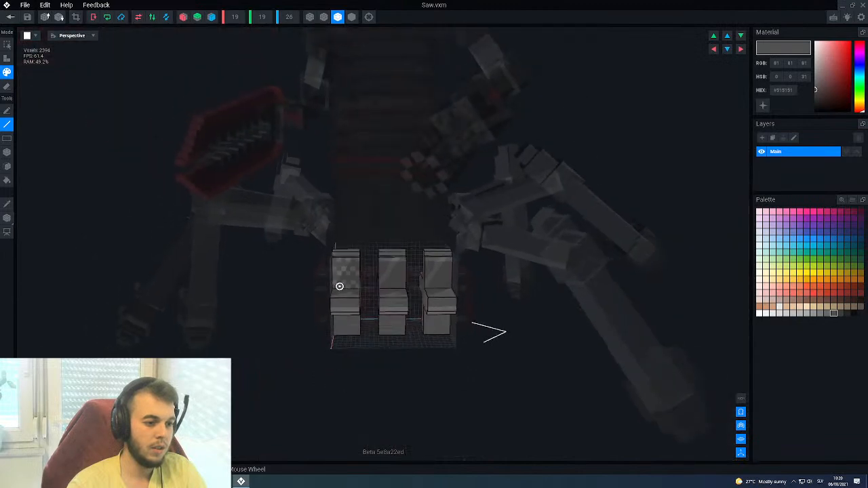
{"action": "scroll", "coordinate": [339, 285], "scroll_direction": "up", "scroll_amount": 10}
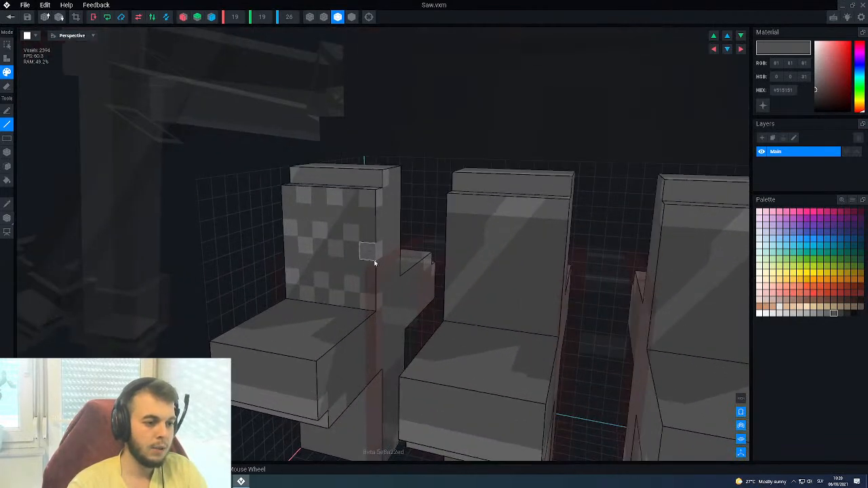
Pick #515151 and darken alternate voxels in the light band on the middle blade's upper arm.
{"action": "left_click", "coordinate": [374, 261], "text": "alt"}
{"action": "right_click_drag", "start_coordinate": [434, 247], "coordinate": [445, 251]}
{"action": "middle_click_drag", "start_coordinate": [488, 248], "coordinate": [440, 263]}
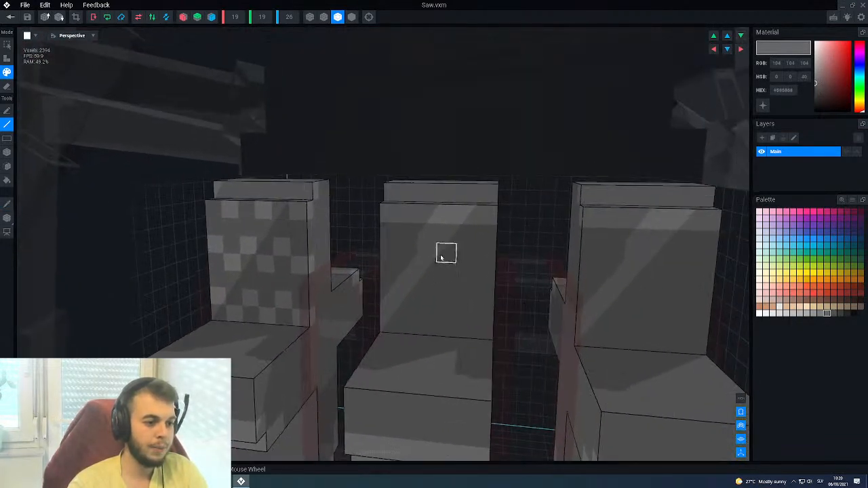
{"action": "left_click", "coordinate": [402, 218], "text": "alt"}
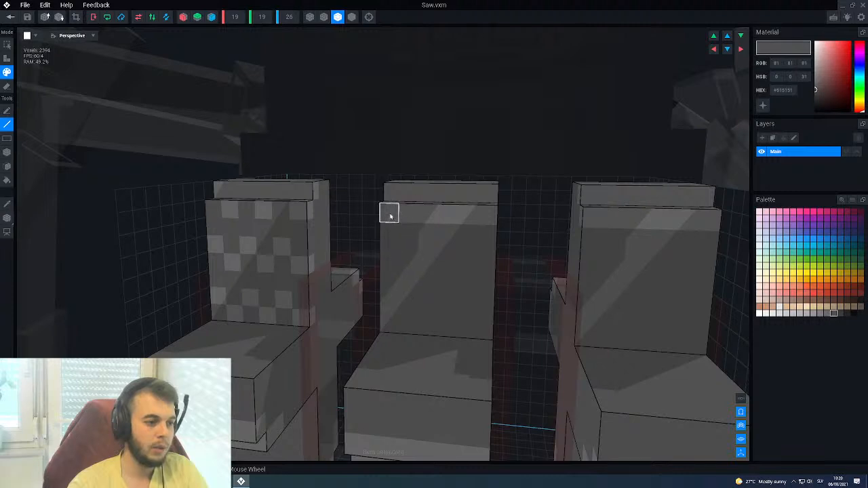
Pick #686868 and paint two separate two-row checker patterns beneath the band on the middle blade's upper arm.
{"action": "left_click", "coordinate": [446, 218], "text": "alt"}
{"action": "left_click", "coordinate": [385, 254]}
{"action": "left_click", "coordinate": [408, 290]}
{"action": "key", "text": "ctrl+z"}
{"action": "left_click", "coordinate": [414, 276]}
{"action": "left_click", "coordinate": [434, 260]}
{"action": "left_click", "coordinate": [450, 274]}
{"action": "left_click", "coordinate": [471, 260]}
{"action": "left_click", "coordinate": [481, 274]}
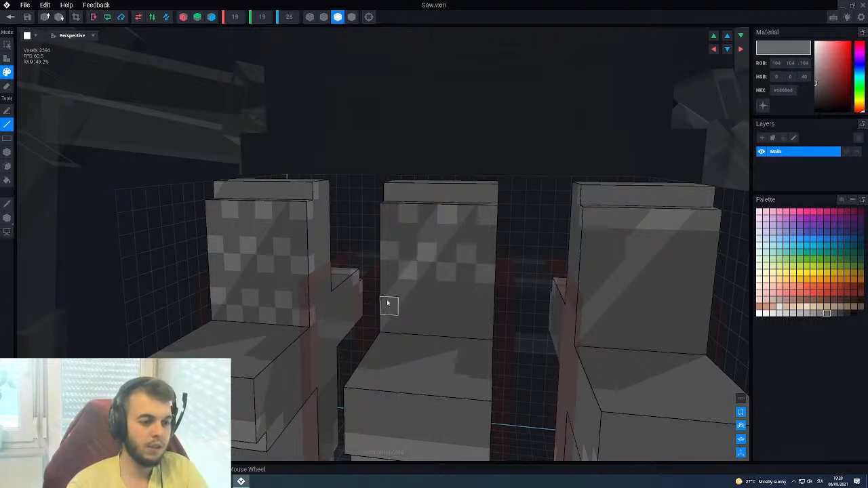
{"action": "left_click", "coordinate": [397, 317]}
{"action": "left_click", "coordinate": [434, 317]}
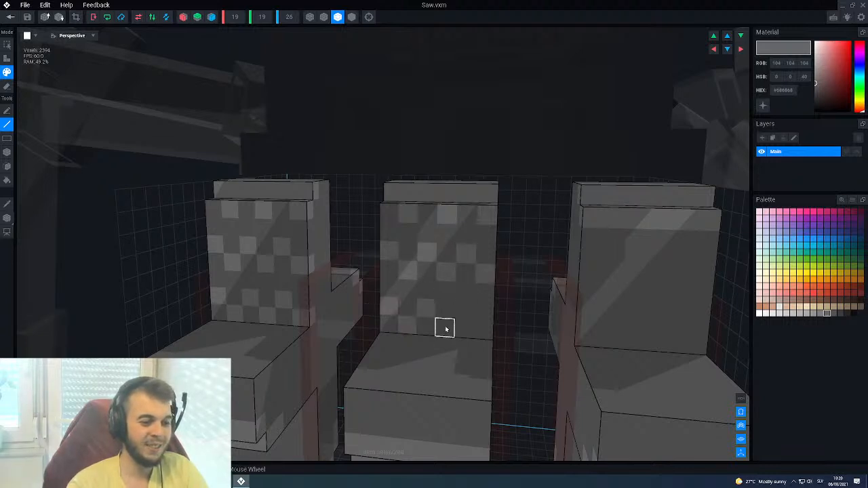
Darken alternate voxels in the third blade's light band with #515151 and paint two two-row #686868 checker patterns beneath it.
{"action": "middle_click_drag", "start_coordinate": [445, 328], "coordinate": [429, 332]}
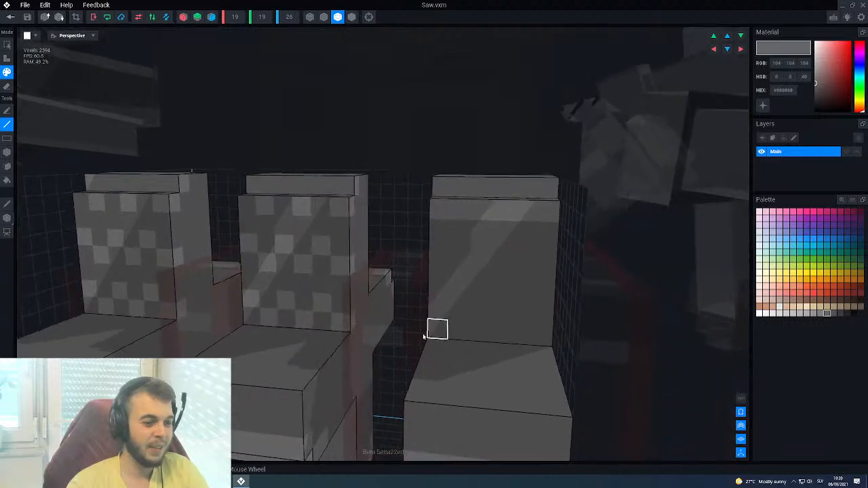
{"action": "left_click", "coordinate": [458, 235], "text": "alt"}
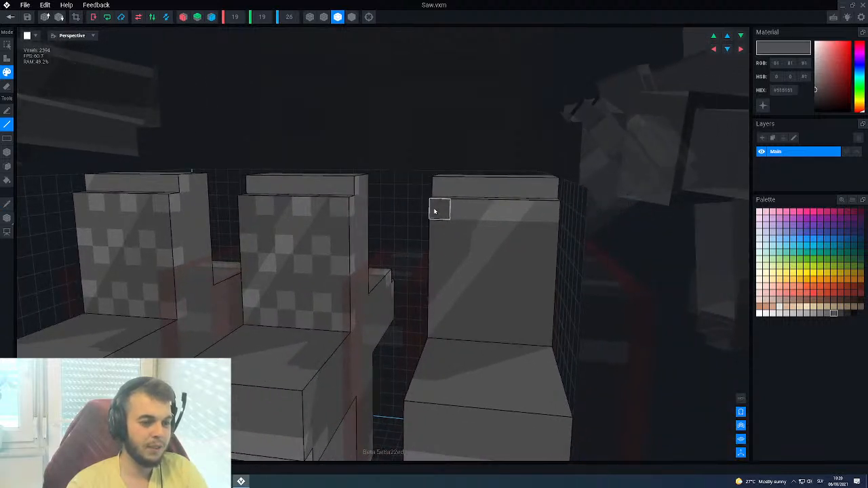
{"action": "left_click", "coordinate": [493, 222], "text": "alt"}
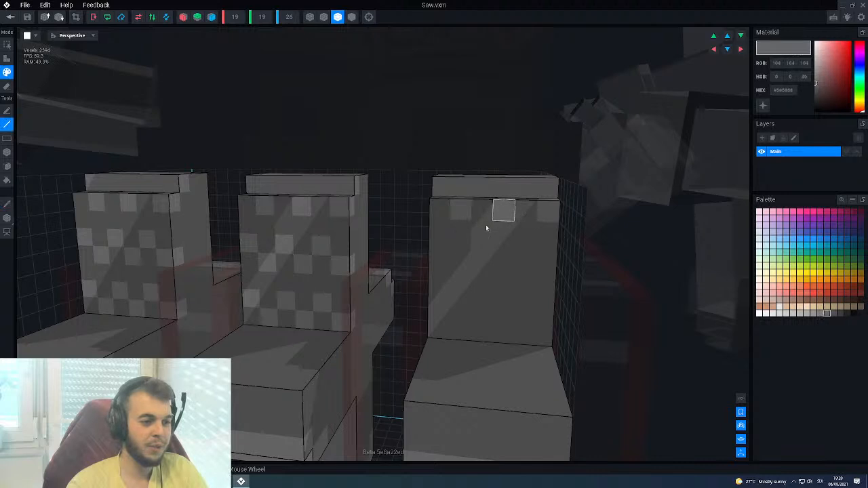
{"action": "left_click", "coordinate": [447, 250]}
{"action": "left_click", "coordinate": [461, 271]}
{"action": "left_click", "coordinate": [478, 251]}
{"action": "left_click", "coordinate": [501, 273]}
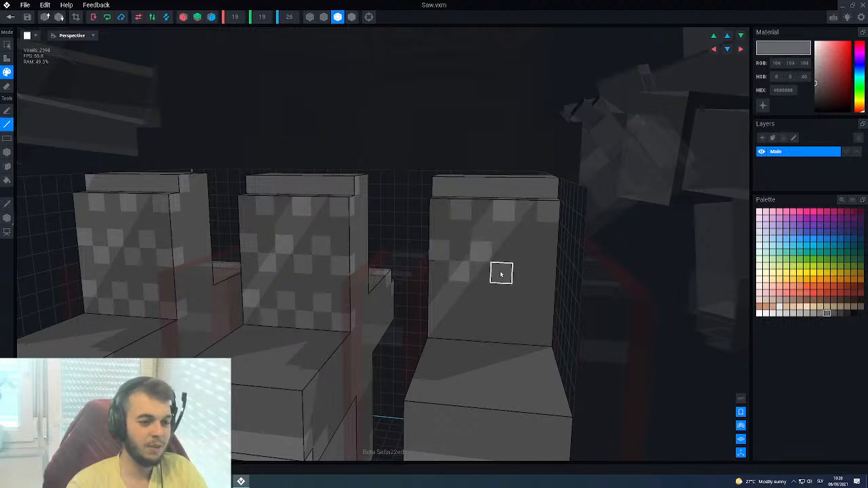
{"action": "left_click", "coordinate": [523, 254]}
{"action": "left_click", "coordinate": [542, 276]}
{"action": "left_click", "coordinate": [438, 310]}
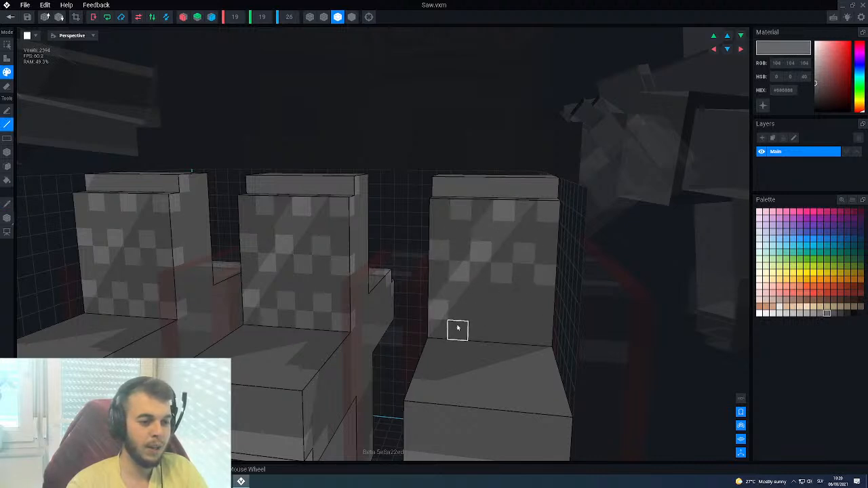
{"action": "left_click", "coordinate": [478, 313]}
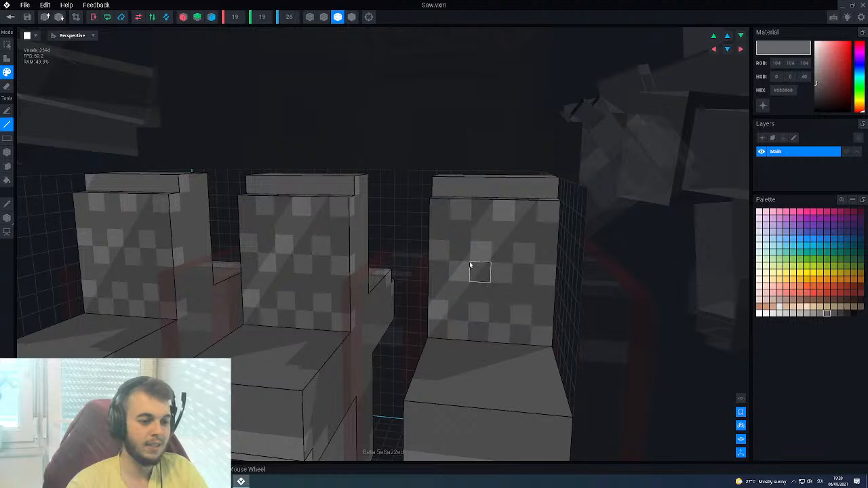
Close the Saw model with its changes saved and return to the spider rig.
{"action": "scroll", "coordinate": [473, 268], "scroll_direction": "down", "scroll_amount": 5}
{"action": "left_click", "coordinate": [10, 16]}
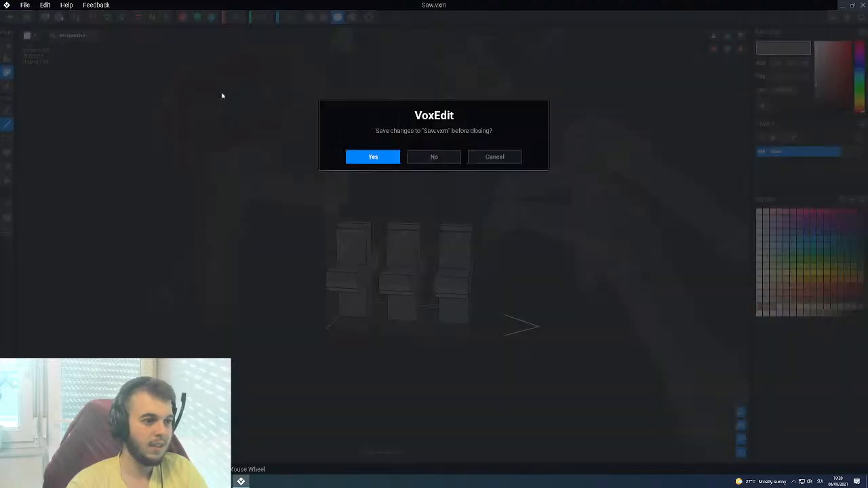
{"action": "left_click", "coordinate": [359, 158]}
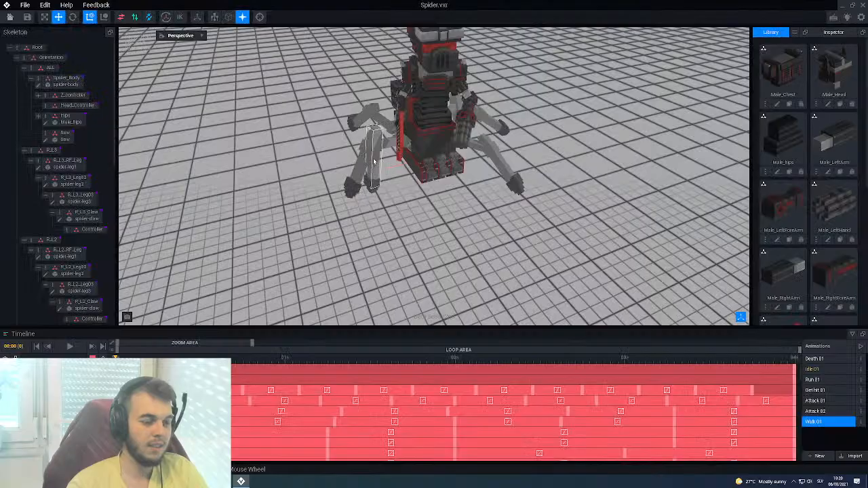
Check the painted blades beneath the spider and reopen the Saw part's model for editing.
{"action": "right_click_drag", "start_coordinate": [435, 149], "coordinate": [445, 147]}
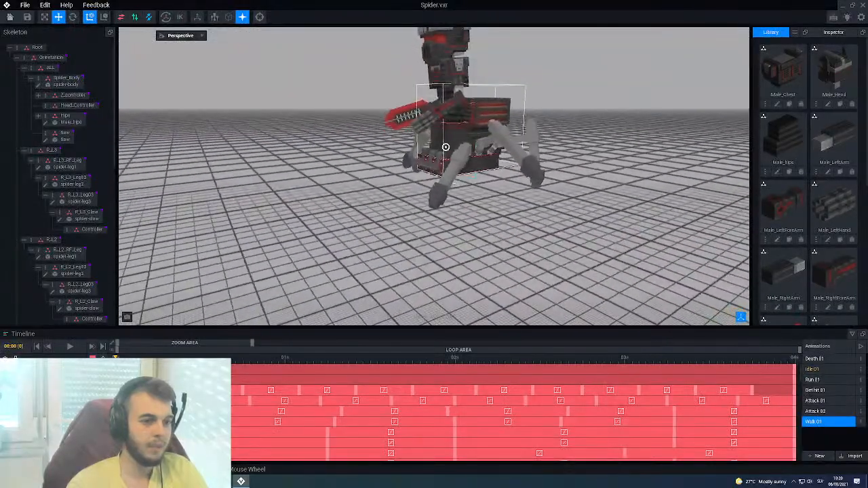
{"action": "scroll", "coordinate": [435, 150], "scroll_direction": "up", "scroll_amount": 3}
{"action": "scroll", "coordinate": [433, 151], "scroll_direction": "up", "scroll_amount": 5}
{"action": "scroll", "coordinate": [400, 183], "scroll_direction": "down", "scroll_amount": 2}
{"action": "right_click_drag", "start_coordinate": [397, 184], "coordinate": [398, 185]}
{"action": "left_click", "coordinate": [61, 136]}
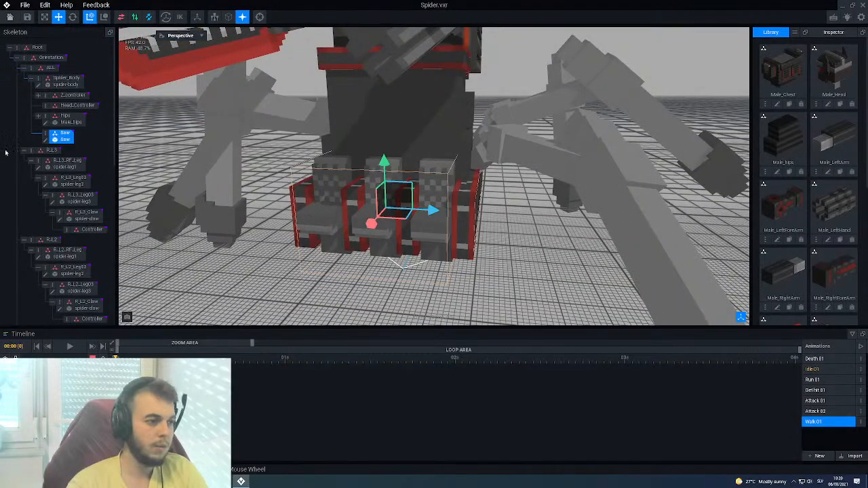
{"action": "left_click", "coordinate": [46, 140]}
Darken alternate voxels with #515151 along the recessed end row of the first blade's upper arm.
{"action": "right_click_drag", "start_coordinate": [319, 201], "coordinate": [454, 176]}
{"action": "scroll", "coordinate": [454, 176], "scroll_direction": "up", "scroll_amount": 3}
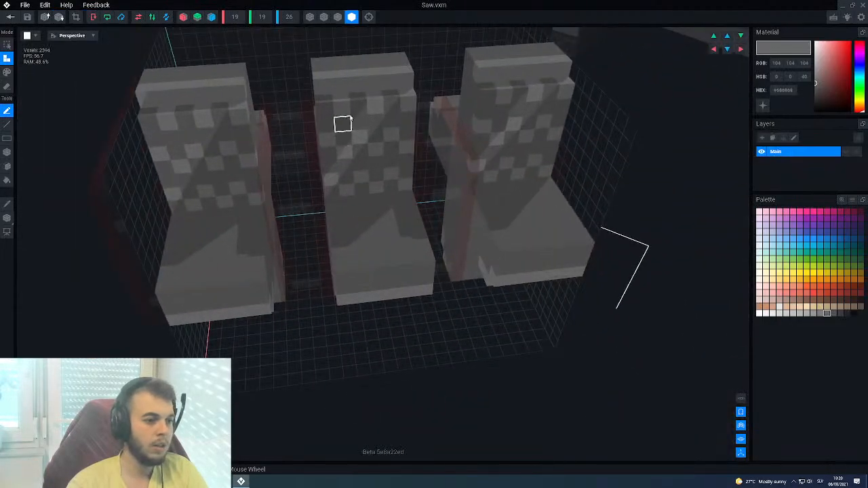
{"action": "key", "text": "g"}
{"action": "left_click", "coordinate": [166, 97]}
{"action": "left_click", "coordinate": [203, 94]}
{"action": "left_click", "coordinate": [238, 89]}
Darken alternate voxels with #515151 along the recessed end rows of the middle and third blades' upper arms.
{"action": "right_click_drag", "start_coordinate": [271, 119], "coordinate": [351, 84]}
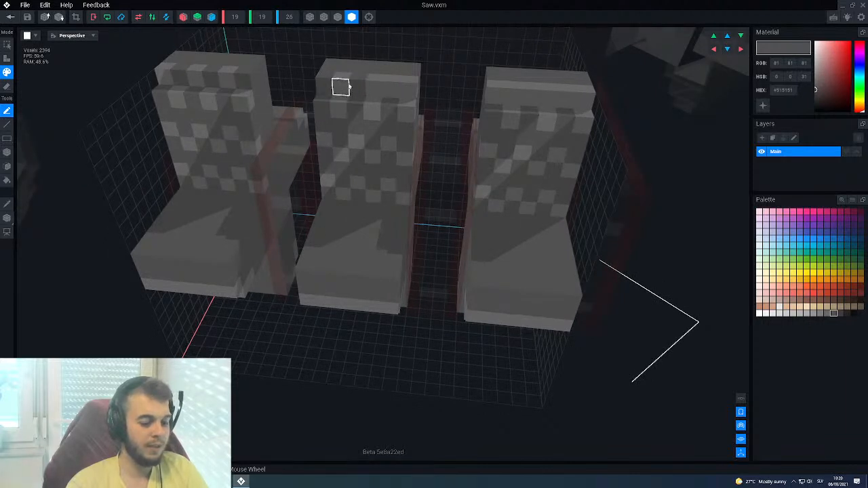
{"action": "key", "text": "ctrl+z"}
{"action": "key", "text": "ctrl+z"}
{"action": "left_click", "coordinate": [341, 87]}
{"action": "left_click", "coordinate": [376, 88]}
{"action": "left_click", "coordinate": [409, 90]}
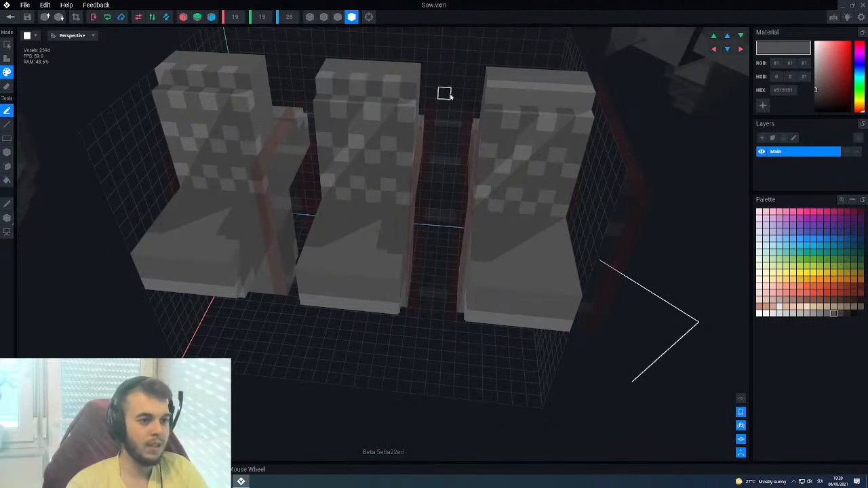
{"action": "left_click", "coordinate": [547, 95]}
{"action": "left_click", "coordinate": [585, 98]}
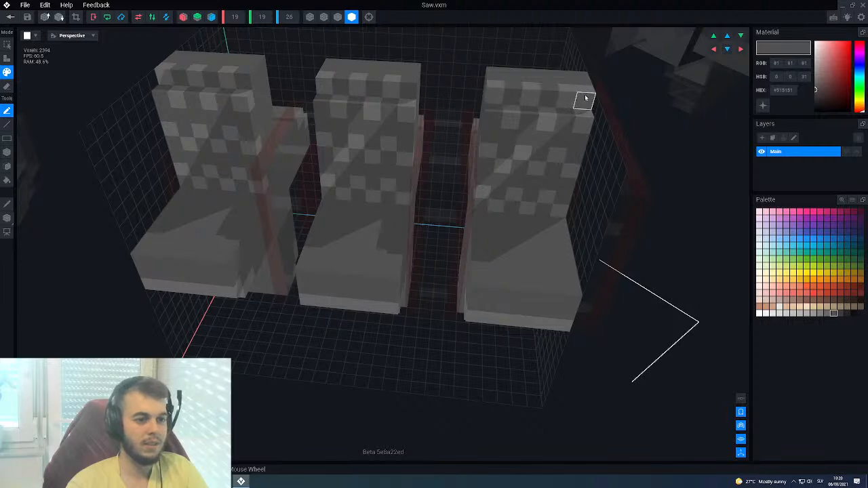
On the blades' unpatterned reverse side, darken alternate voxels in the first blade's recessed end row with #515151.
{"action": "scroll", "coordinate": [426, 186], "scroll_direction": "down", "scroll_amount": 5}
{"action": "right_click_drag", "start_coordinate": [394, 160], "coordinate": [390, 156]}
{"action": "scroll", "coordinate": [313, 211], "scroll_direction": "up", "scroll_amount": 3}
{"action": "middle_click_drag", "start_coordinate": [313, 211], "coordinate": [334, 221]}
{"action": "right_click_drag", "start_coordinate": [392, 159], "coordinate": [392, 159]}
{"action": "scroll", "coordinate": [375, 276], "scroll_direction": "up", "scroll_amount": 2}
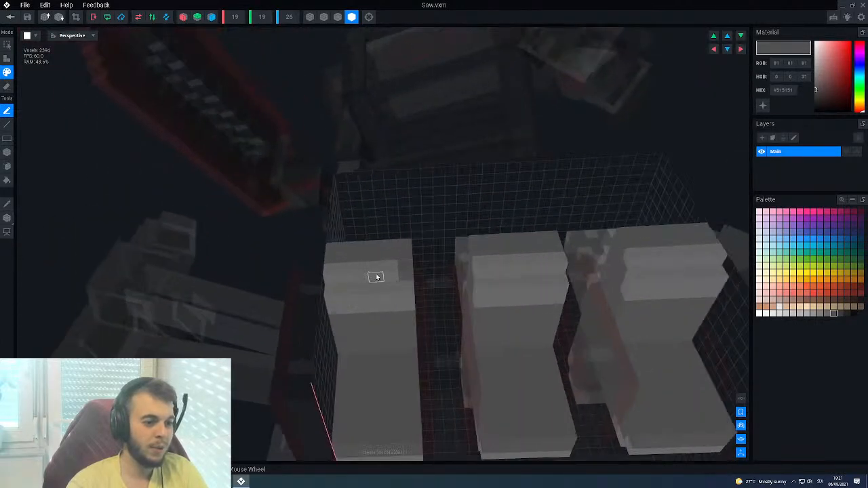
{"action": "right_click_drag", "start_coordinate": [347, 295], "coordinate": [357, 307]}
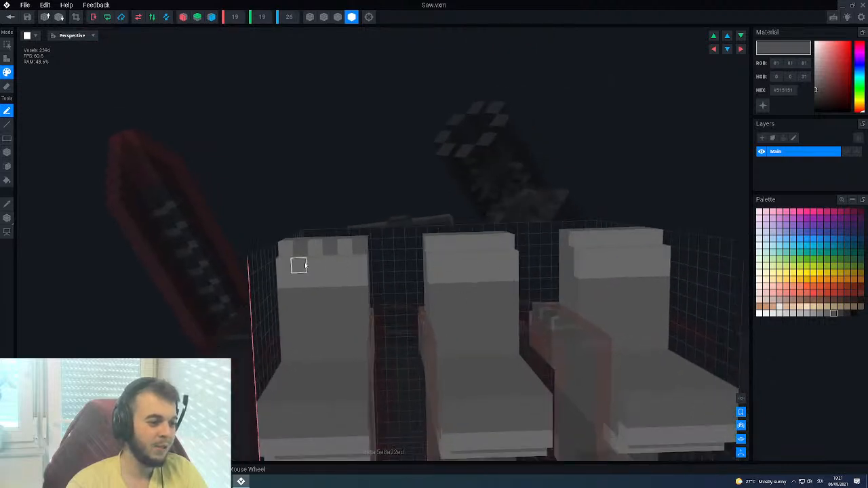
Cover the lower row of the first blade's reverse band with #515151 and darken alternate voxels in its remaining row.
{"action": "scroll", "coordinate": [301, 266], "scroll_direction": "up", "scroll_amount": 2}
{"action": "left_click_drag", "start_coordinate": [261, 277], "coordinate": [367, 276]}
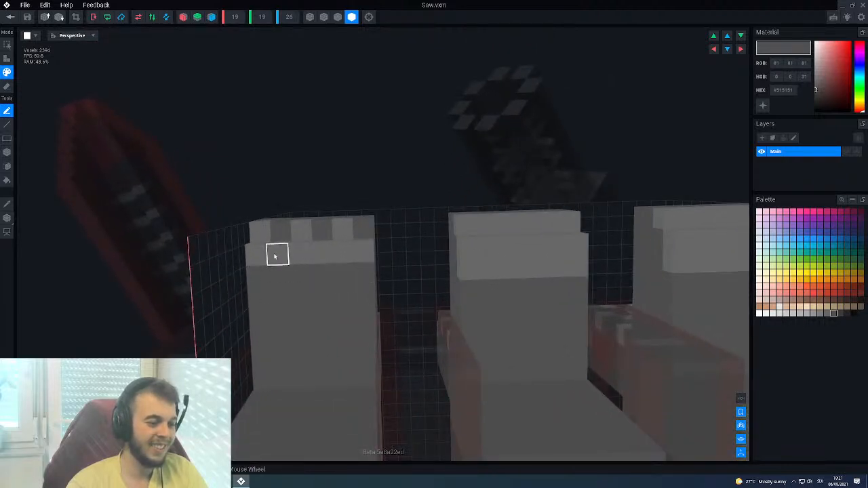
{"action": "left_click", "coordinate": [263, 257]}
{"action": "left_click", "coordinate": [301, 253]}
{"action": "left_click", "coordinate": [343, 252]}
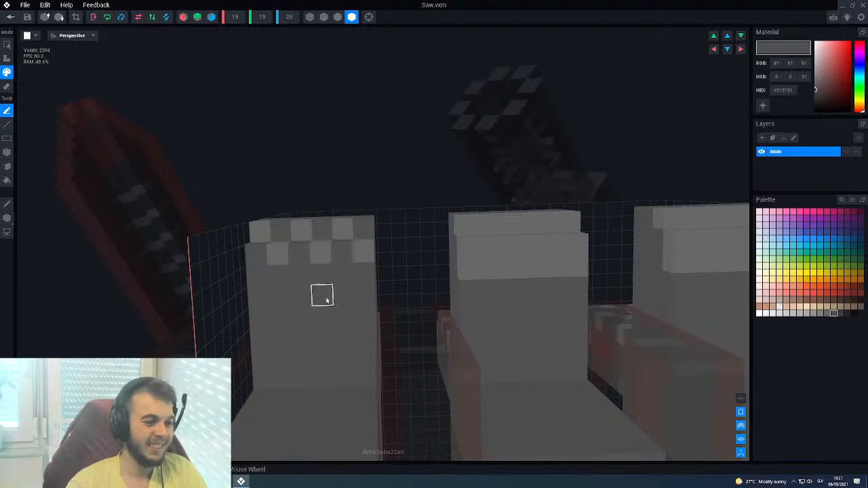
Repeat the #515151 alternating end rows on the middle blade's reverse side, covering the band's lower row completely.
{"action": "middle_click_drag", "start_coordinate": [331, 299], "coordinate": [309, 302]}
{"action": "left_click", "coordinate": [333, 231]}
{"action": "left_click", "coordinate": [313, 255]}
{"action": "left_click_drag", "start_coordinate": [312, 277], "coordinate": [420, 276]}
{"action": "left_click", "coordinate": [354, 255]}
{"action": "left_click", "coordinate": [417, 231]}
Paint the third blade's reverse end rows with alternating #515151 voxels and cover its band's lower row.
{"action": "middle_click_drag", "start_coordinate": [491, 258], "coordinate": [437, 260]}
{"action": "left_click", "coordinate": [482, 230]}
{"action": "left_click", "coordinate": [461, 253]}
{"action": "left_click_drag", "start_coordinate": [465, 274], "coordinate": [573, 266]}
{"action": "left_click", "coordinate": [510, 250]}
{"action": "left_click", "coordinate": [528, 231]}
{"action": "left_click", "coordinate": [551, 249]}
Pick #686868 and paint a two-row checker with the Line tool across the middle of the first blade's reverse face.
{"action": "scroll", "coordinate": [489, 273], "scroll_direction": "up", "scroll_amount": 3}
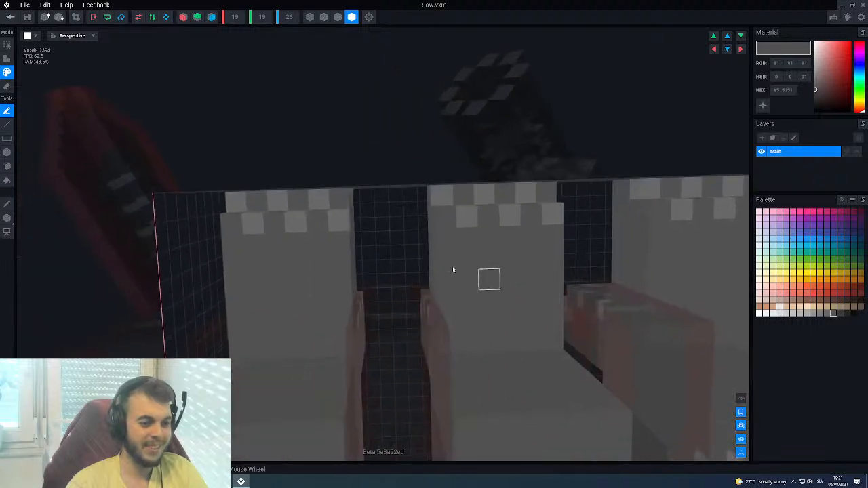
{"action": "left_click", "coordinate": [300, 224], "text": "alt"}
{"action": "key", "text": "l"}
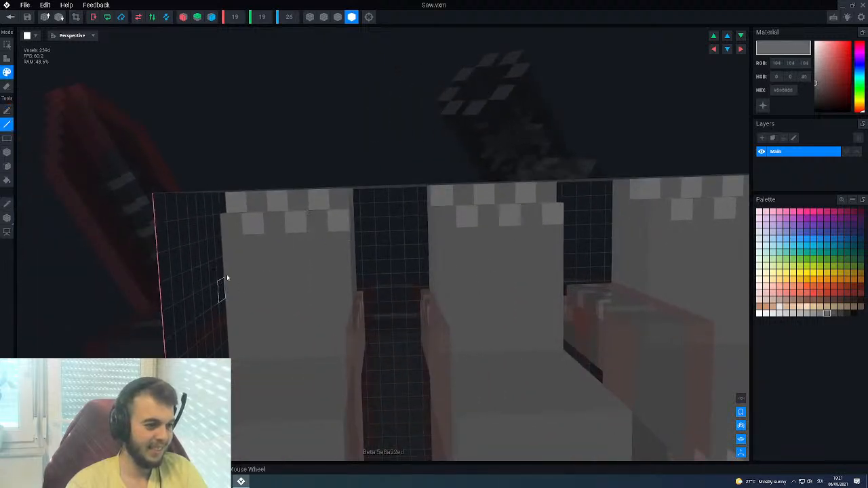
{"action": "left_click", "coordinate": [238, 273]}
{"action": "left_click", "coordinate": [258, 289]}
{"action": "left_click", "coordinate": [276, 266]}
{"action": "left_click", "coordinate": [298, 289]}
{"action": "left_click", "coordinate": [319, 267]}
{"action": "left_click", "coordinate": [341, 289]}
Paint a second two-row #686868 checker at the base of the first blade's reverse face, undoing the misplaced voxel.
{"action": "left_click", "coordinate": [237, 330]}
{"action": "left_click", "coordinate": [259, 347]}
{"action": "left_click", "coordinate": [281, 326]}
{"action": "left_click", "coordinate": [301, 346]}
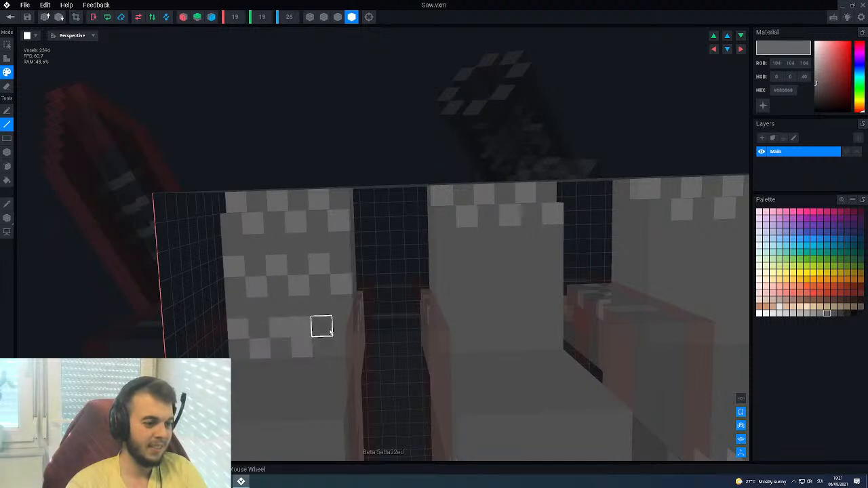
{"action": "key", "text": "ctrl+z"}
{"action": "left_click", "coordinate": [298, 346]}
{"action": "left_click", "coordinate": [327, 327]}
{"action": "left_click", "coordinate": [341, 343]}
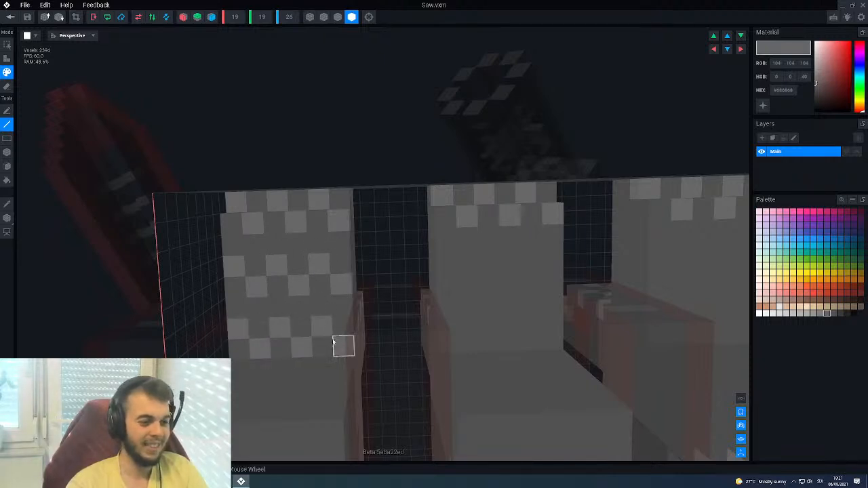
Paint two two-row #686868 checker patterns on the middle blade's reverse face, matching the first blade.
{"action": "right_click_drag", "start_coordinate": [341, 343], "coordinate": [325, 322]}
{"action": "left_click", "coordinate": [358, 256]}
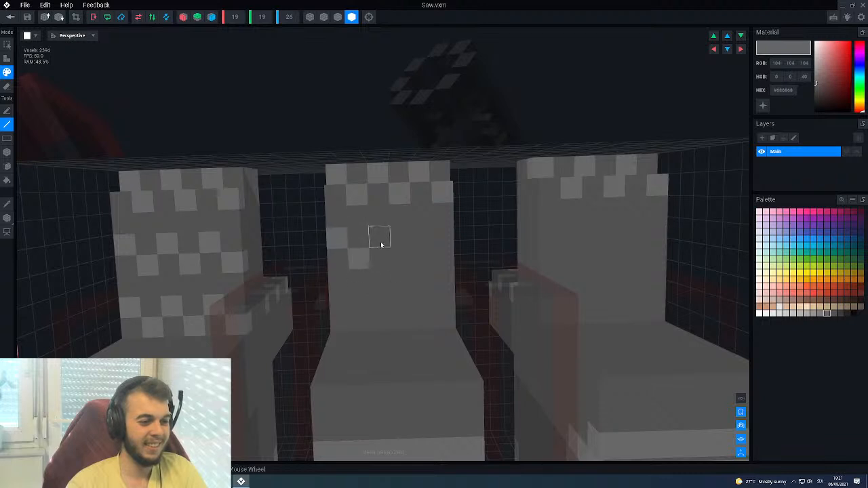
{"action": "left_click", "coordinate": [380, 238]}
{"action": "left_click", "coordinate": [400, 256]}
{"action": "left_click", "coordinate": [421, 237]}
{"action": "left_click", "coordinate": [442, 256]}
{"action": "left_click", "coordinate": [338, 299]}
{"action": "left_click", "coordinate": [360, 319]}
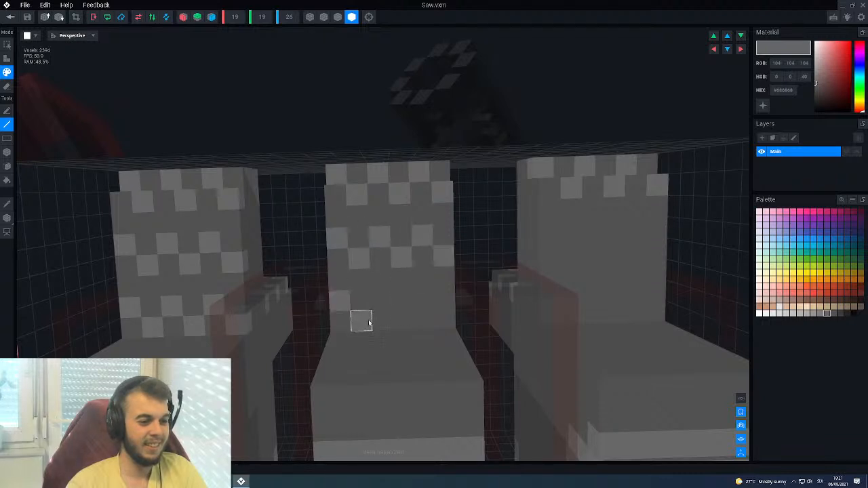
{"action": "key", "text": "ctrl+z"}
{"action": "left_click", "coordinate": [401, 317]}
Paint the same two two-row #686868 checker patterns on the third blade's reverse face.
{"action": "middle_click_drag", "start_coordinate": [439, 318], "coordinate": [288, 322]}
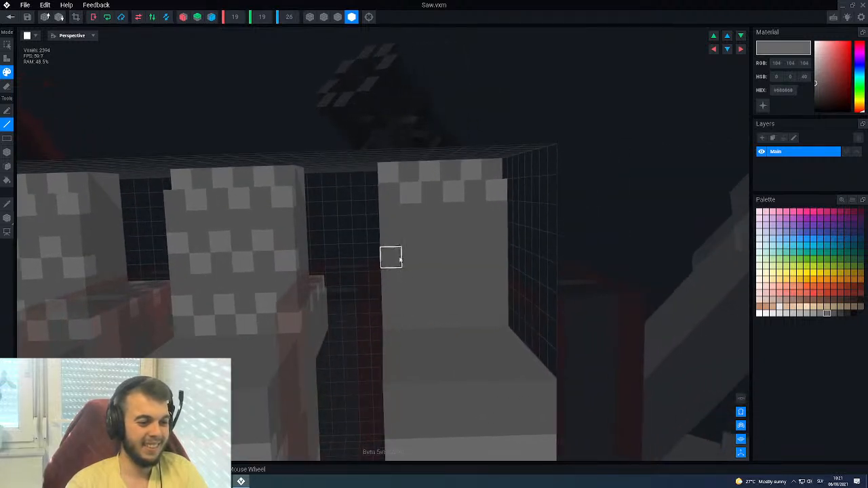
{"action": "left_click", "coordinate": [390, 236]}
{"action": "left_click", "coordinate": [411, 257]}
{"action": "left_click", "coordinate": [432, 234]}
{"action": "left_click", "coordinate": [454, 256]}
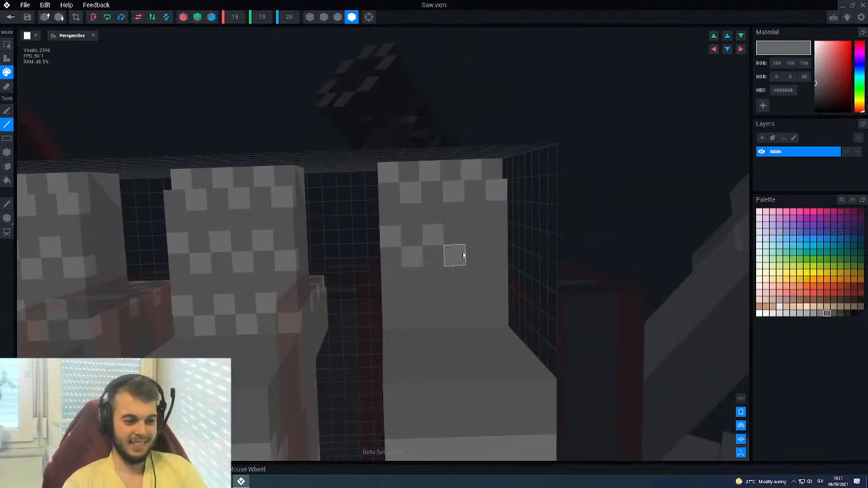
{"action": "left_click", "coordinate": [476, 234]}
{"action": "left_click", "coordinate": [392, 298]}
{"action": "left_click", "coordinate": [414, 318]}
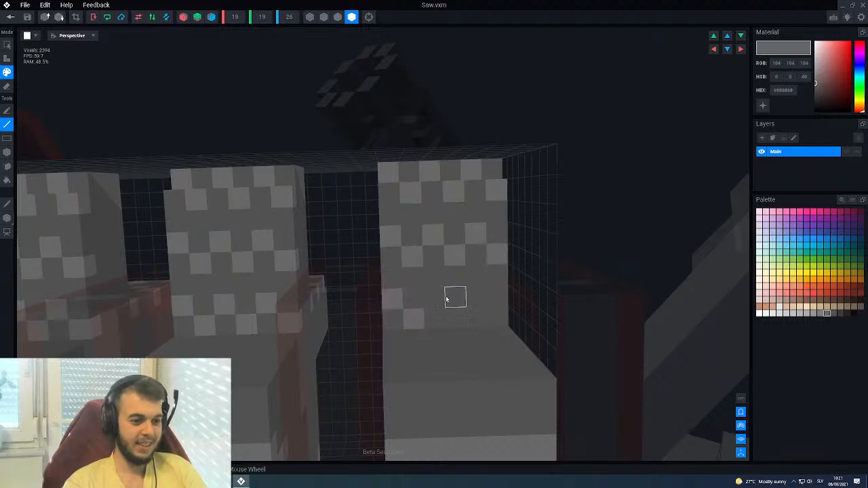
{"action": "left_click", "coordinate": [433, 299]}
{"action": "left_click", "coordinate": [454, 317]}
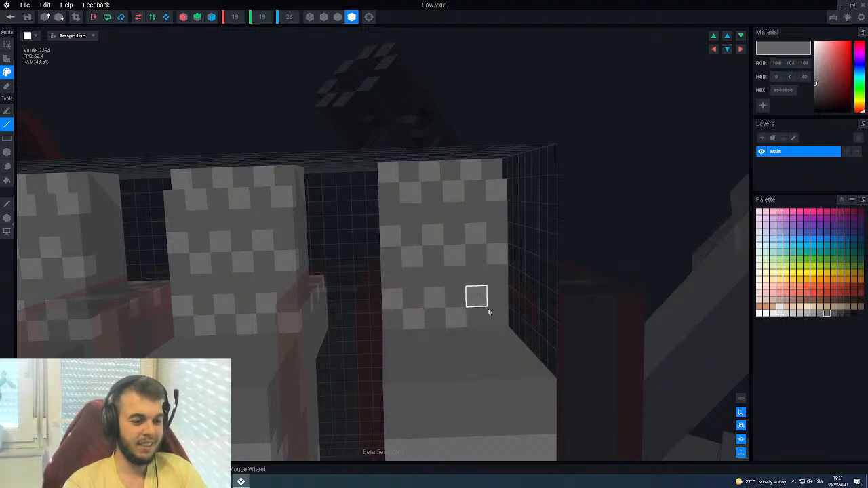
Look over the three blades from the other sides and save the Saw model.
{"action": "scroll", "coordinate": [450, 309], "scroll_direction": "down", "scroll_amount": 5}
{"action": "right_click_drag", "start_coordinate": [392, 296], "coordinate": [376, 311]}
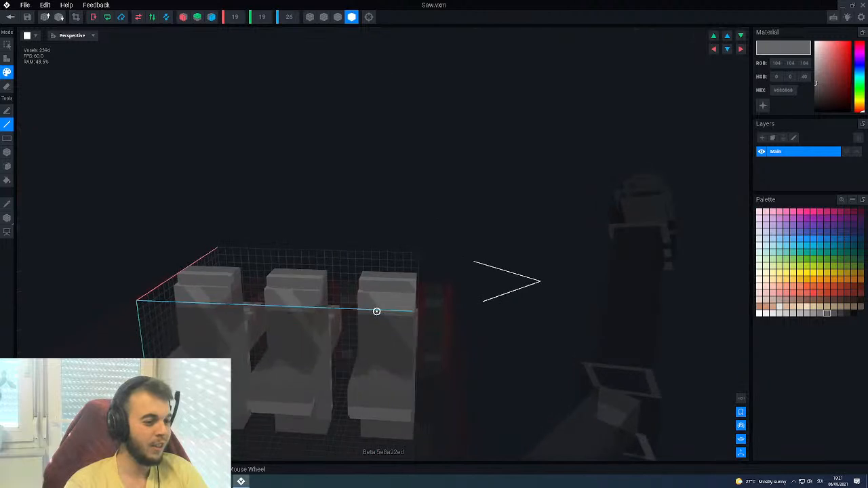
{"action": "middle_click_drag", "start_coordinate": [376, 311], "coordinate": [424, 311]}
{"action": "middle_click_drag", "start_coordinate": [298, 317], "coordinate": [387, 319]}
{"action": "right_click_drag", "start_coordinate": [386, 305], "coordinate": [381, 302]}
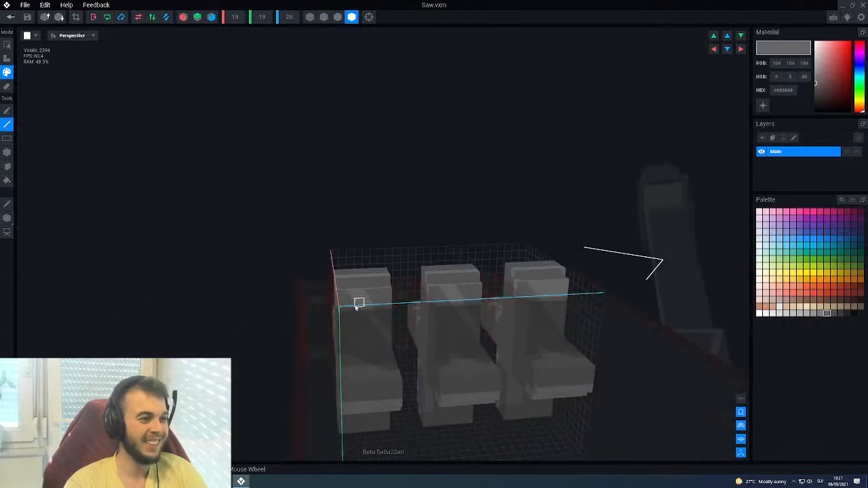
{"action": "middle_click_drag", "start_coordinate": [356, 305], "coordinate": [304, 282]}
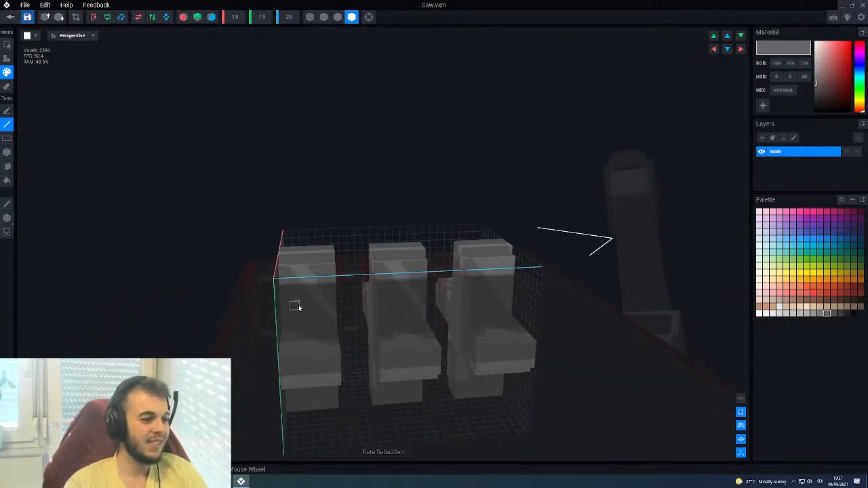
Save the Saw model, then sample #515151 and paint a two-row checker across the stepped tip of the first blade's upper arm.
{"action": "key", "text": "ctrl+s"}
{"action": "scroll", "coordinate": [297, 307], "scroll_direction": "up", "scroll_amount": 4}
{"action": "middle_click_drag", "start_coordinate": [204, 272], "coordinate": [289, 297]}
{"action": "right_click_drag", "start_coordinate": [331, 351], "coordinate": [332, 355]}
{"action": "left_click", "coordinate": [333, 354], "text": "alt"}
{"action": "left_click", "coordinate": [390, 237]}
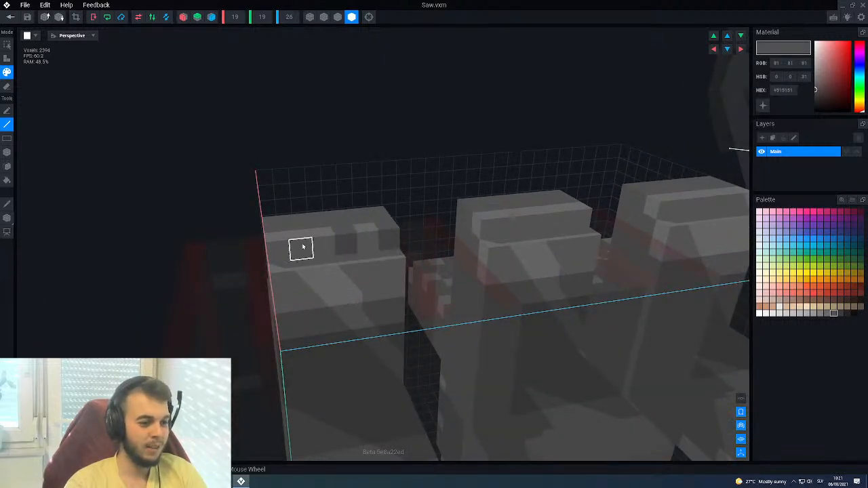
{"action": "left_click", "coordinate": [289, 272]}
{"action": "left_click", "coordinate": [328, 270]}
{"action": "left_click", "coordinate": [372, 267]}
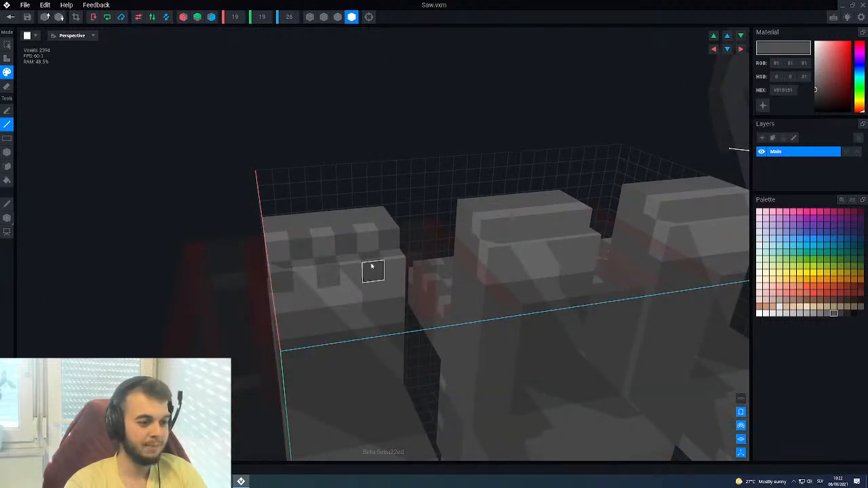
{"action": "left_click_drag", "start_coordinate": [390, 293], "coordinate": [284, 301]}
Paint matching two-row #515151 checkers across the stepped upper-arm tips of the middle and third blades.
{"action": "middle_click_drag", "start_coordinate": [285, 301], "coordinate": [178, 292]}
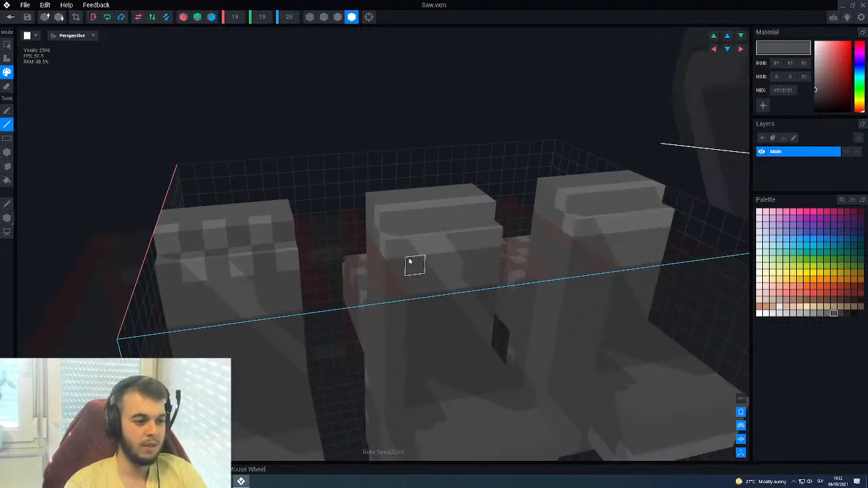
{"action": "left_click", "coordinate": [406, 218]}
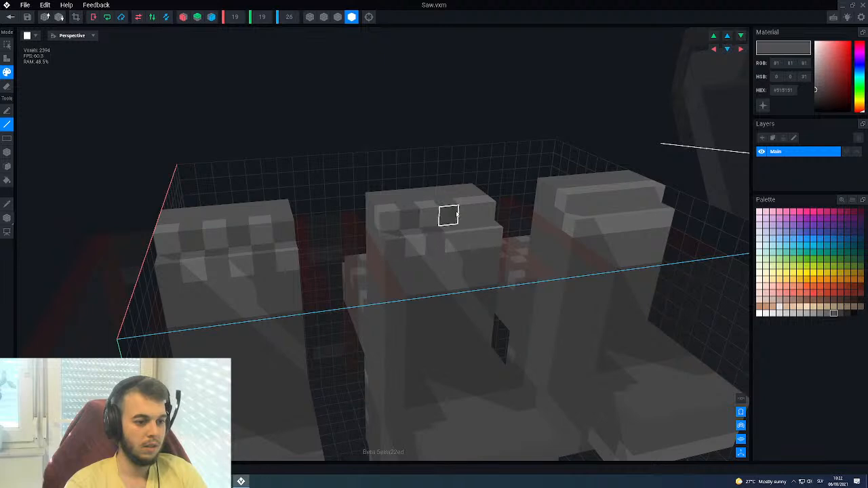
{"action": "left_click", "coordinate": [484, 211]}
{"action": "right_click_drag", "start_coordinate": [485, 244], "coordinate": [484, 244]}
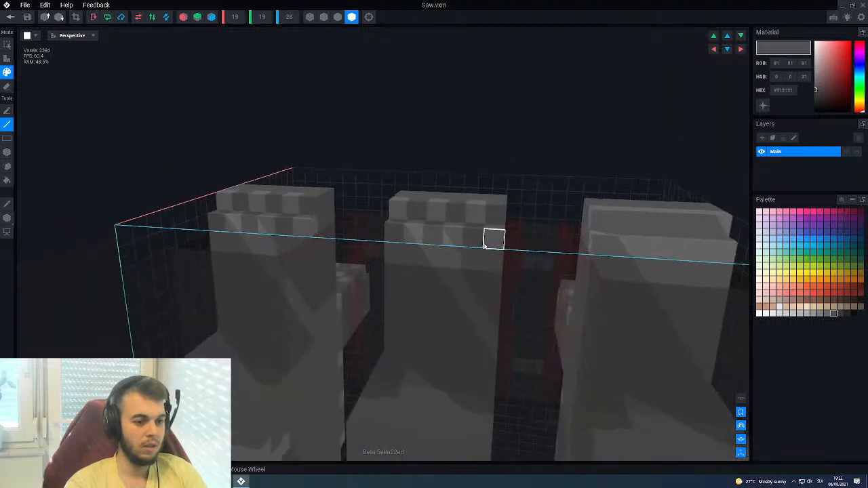
{"action": "right_click_drag", "start_coordinate": [517, 277], "coordinate": [520, 278]}
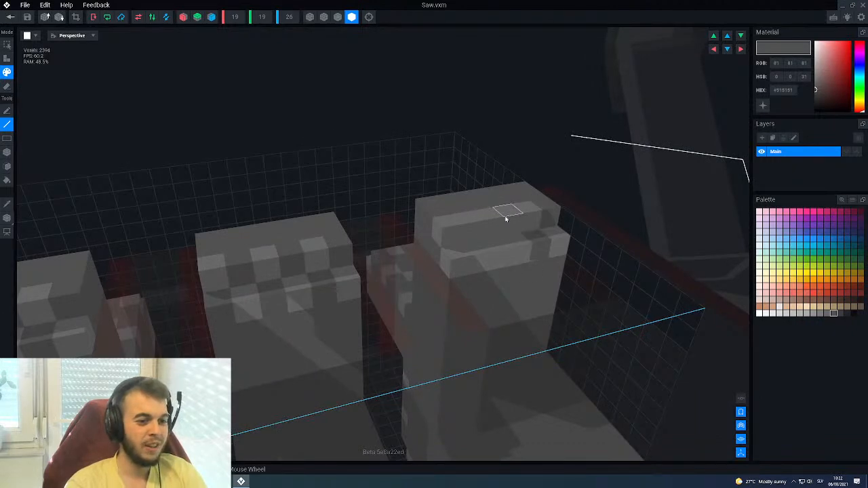
{"action": "right_click_drag", "start_coordinate": [459, 265], "coordinate": [377, 293]}
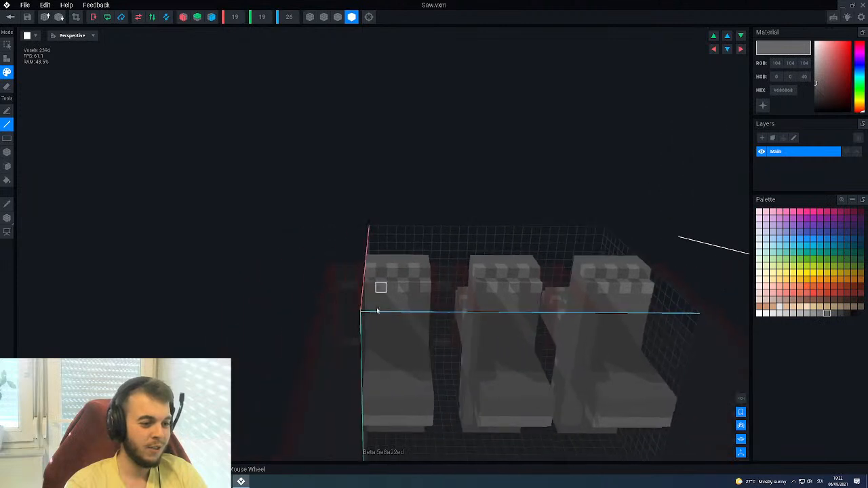
Paint two two-row #686868 checkers below the upper-arm tip on each of the three blades.
{"action": "scroll", "coordinate": [377, 293], "scroll_direction": "up", "scroll_amount": 2}
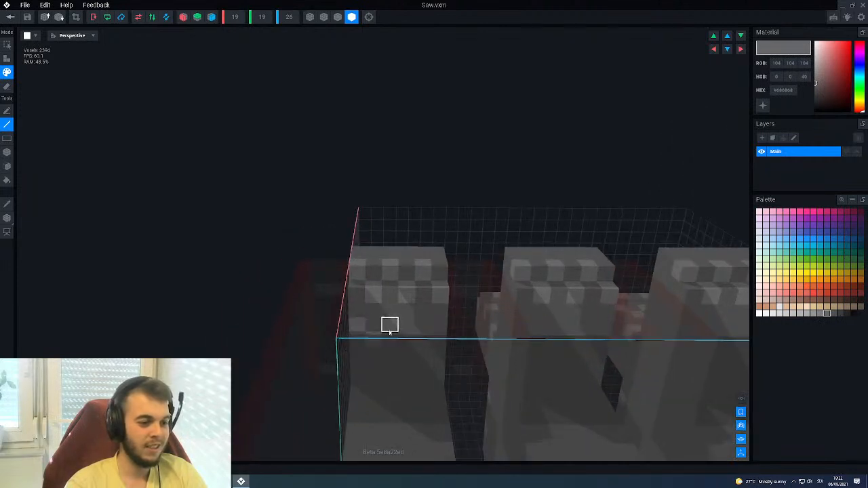
{"action": "scroll", "coordinate": [437, 344], "scroll_direction": "down", "scroll_amount": 2}
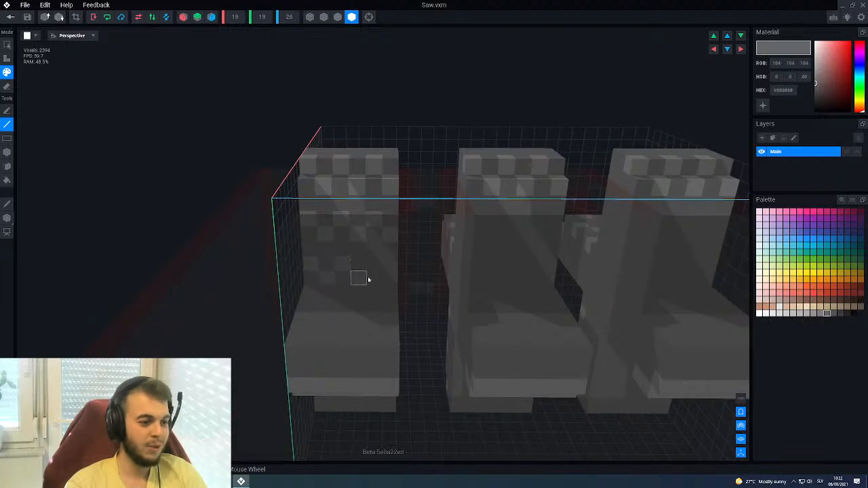
{"action": "middle_click_drag", "start_coordinate": [371, 293], "coordinate": [349, 290]}
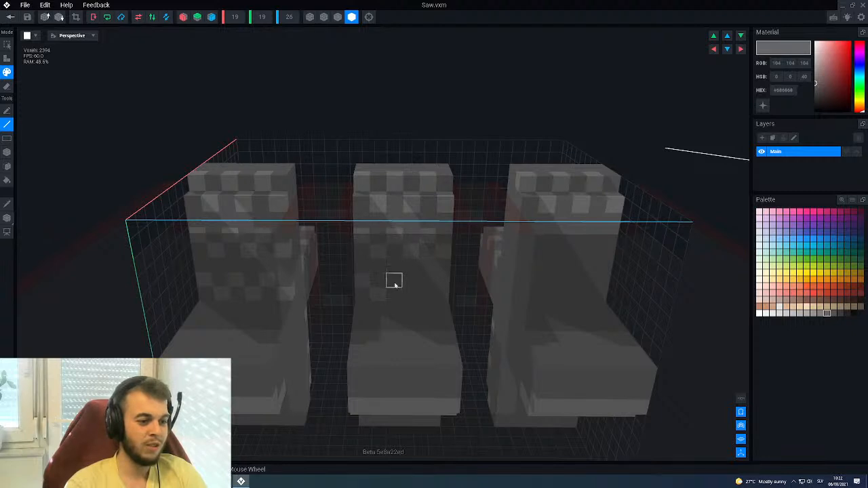
{"action": "middle_click_drag", "start_coordinate": [440, 295], "coordinate": [433, 243]}
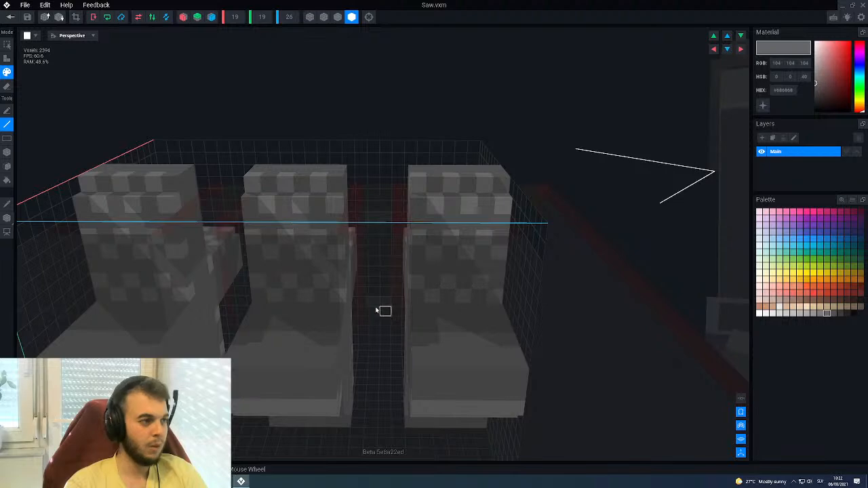
Sample #515151 and paint a two-row checker across the stepped tip of the first blade's arm on the underside.
{"action": "middle_click_drag", "start_coordinate": [433, 252], "coordinate": [416, 265]}
{"action": "right_click_drag", "start_coordinate": [417, 266], "coordinate": [410, 265]}
{"action": "scroll", "coordinate": [269, 287], "scroll_direction": "up", "scroll_amount": 2}
{"action": "left_click", "coordinate": [256, 269], "text": "alt"}
{"action": "mouse_move", "coordinate": [190, 183]}
{"action": "left_mouse_down"}
{"action": "mouse_move", "coordinate": [217, 200]}
{"action": "mouse_move", "coordinate": [696, 305]}
{"action": "left_mouse_up"}
{"action": "left_click", "coordinate": [276, 183]}
{"action": "left_click", "coordinate": [265, 151]}
{"action": "left_click", "coordinate": [238, 168]}
{"action": "left_click", "coordinate": [220, 141]}
{"action": "left_click", "coordinate": [194, 160]}
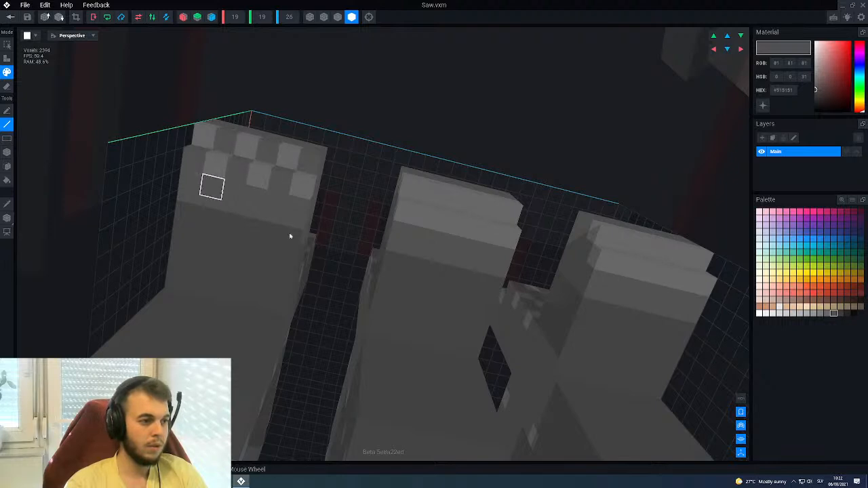
Paint the same two-row #515151 checker on the underside arm tips of the middle and third blades.
{"action": "left_click", "coordinate": [406, 217]}
{"action": "left_click", "coordinate": [427, 195]}
{"action": "left_click", "coordinate": [447, 221]}
{"action": "left_click", "coordinate": [470, 199]}
{"action": "left_click", "coordinate": [487, 233]}
{"action": "left_click", "coordinate": [510, 212]}
{"action": "middle_click_drag", "start_coordinate": [638, 271], "coordinate": [535, 245]}
{"action": "left_click", "coordinate": [467, 218]}
{"action": "left_click", "coordinate": [490, 203]}
{"action": "left_click", "coordinate": [509, 230]}
{"action": "left_click", "coordinate": [528, 212]}
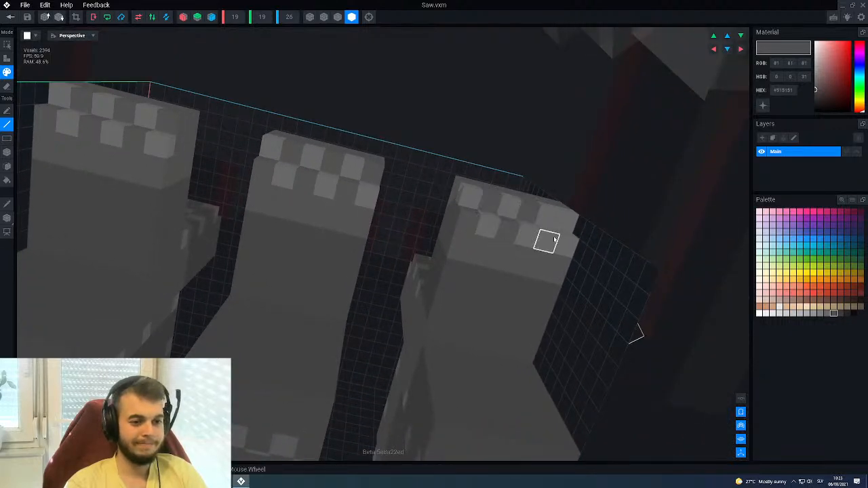
Sample #686868 and paint two two-row checkers between the tip and the base of the first blade's underside arm.
{"action": "middle_click_drag", "start_coordinate": [215, 198], "coordinate": [462, 247]}
{"action": "left_click", "coordinate": [369, 183], "text": "alt"}
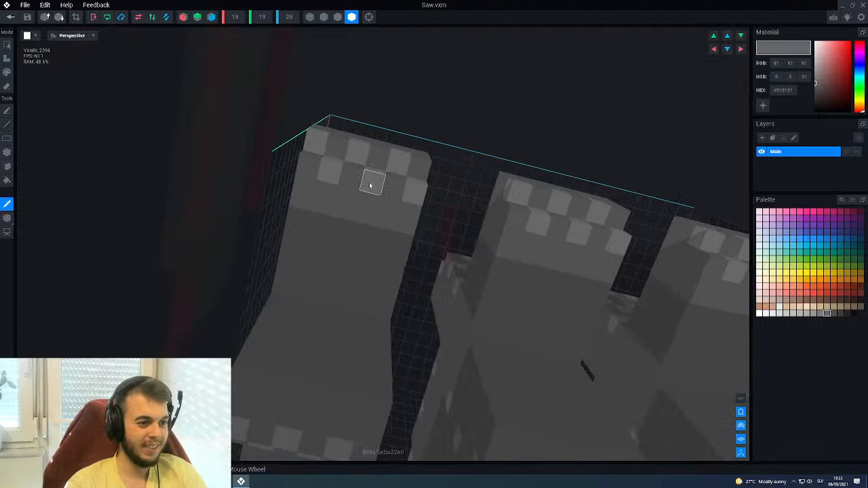
{"action": "left_click", "coordinate": [304, 209]}
{"action": "left_click", "coordinate": [309, 228]}
{"action": "left_click", "coordinate": [341, 217]}
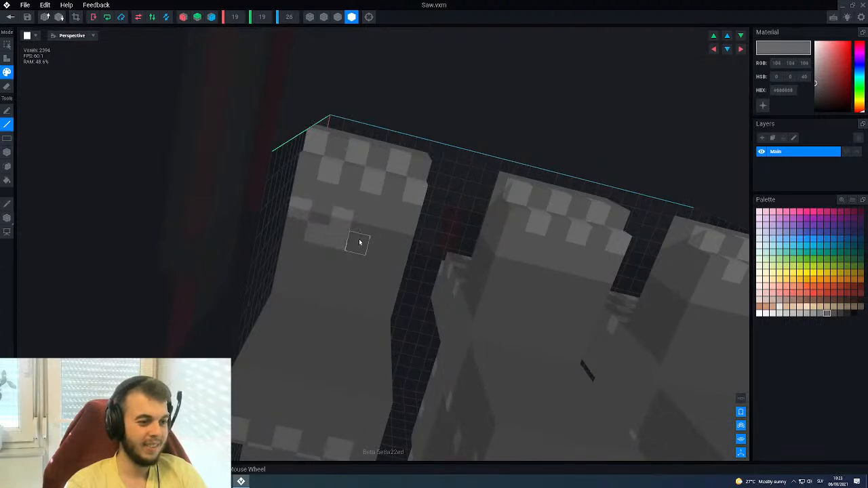
{"action": "left_click", "coordinate": [357, 242]}
{"action": "left_click", "coordinate": [384, 227]}
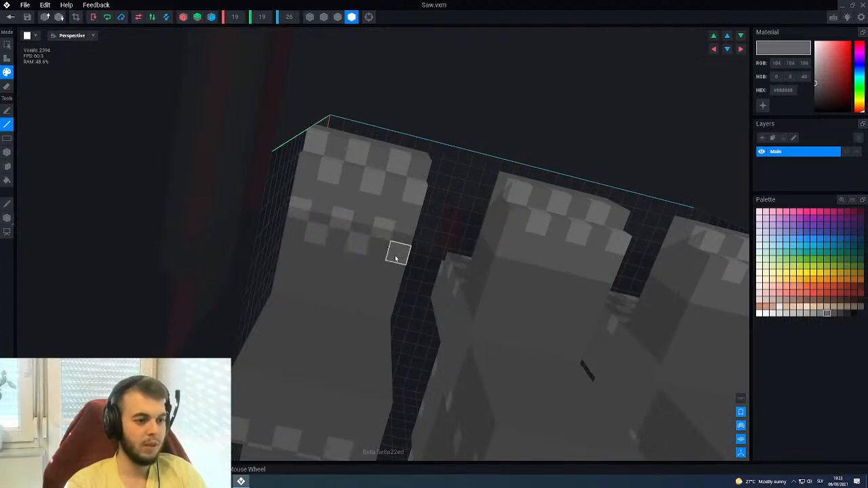
{"action": "left_click", "coordinate": [288, 264]}
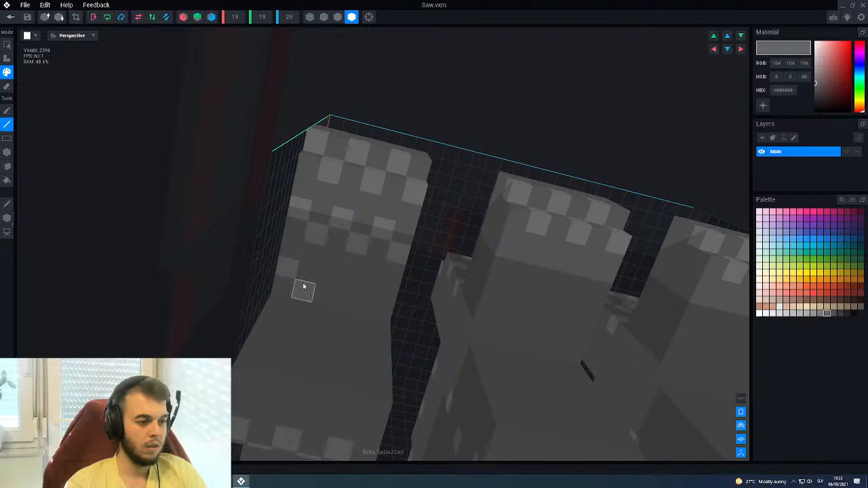
{"action": "left_click", "coordinate": [345, 298]}
Paint the same two two-row #686868 checkers on the underside arms of the middle and third blades.
{"action": "right_click_drag", "start_coordinate": [381, 312], "coordinate": [351, 282]}
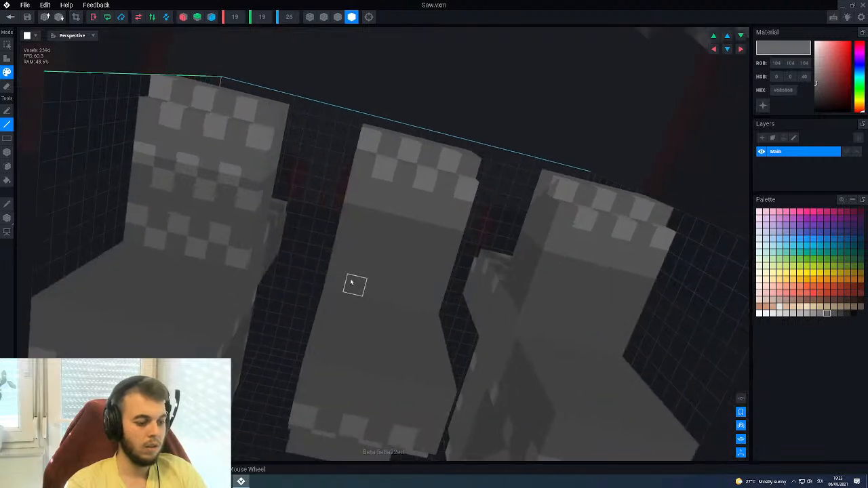
{"action": "mouse_move", "coordinate": [363, 228]}
{"action": "left_mouse_down"}
{"action": "mouse_move", "coordinate": [396, 227]}
{"action": "mouse_move", "coordinate": [418, 240]}
{"action": "mouse_move", "coordinate": [434, 224]}
{"action": "mouse_move", "coordinate": [451, 237]}
{"action": "left_mouse_up"}
{"action": "mouse_move", "coordinate": [367, 277]}
{"action": "left_mouse_down"}
{"action": "mouse_move", "coordinate": [339, 262]}
{"action": "mouse_move", "coordinate": [360, 283]}
{"action": "mouse_move", "coordinate": [393, 294]}
{"action": "mouse_move", "coordinate": [419, 282]}
{"action": "left_mouse_up"}
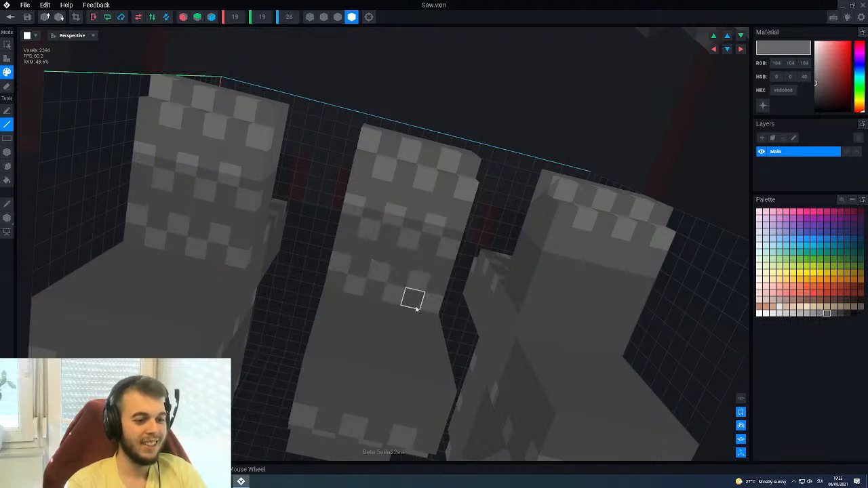
{"action": "right_click_drag", "start_coordinate": [430, 302], "coordinate": [430, 259]}
{"action": "mouse_move", "coordinate": [488, 233]}
{"action": "left_mouse_down"}
{"action": "mouse_move", "coordinate": [508, 250]}
{"action": "mouse_move", "coordinate": [535, 238]}
{"action": "mouse_move", "coordinate": [549, 259]}
{"action": "left_mouse_up"}
{"action": "mouse_move", "coordinate": [454, 273]}
{"action": "left_mouse_down"}
{"action": "mouse_move", "coordinate": [492, 305]}
{"action": "mouse_move", "coordinate": [533, 313]}
{"action": "left_mouse_up"}
{"action": "scroll", "coordinate": [532, 314], "scroll_direction": "down", "scroll_amount": 5}
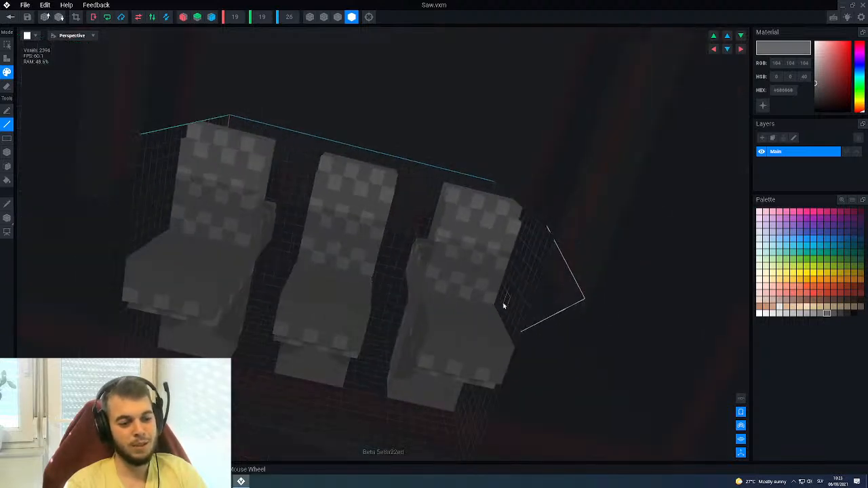
Look over the finished blades, return to the Spider.vxr rig and select the Saw between the tracks.
{"action": "scroll", "coordinate": [410, 260], "scroll_direction": "up", "scroll_amount": 5}
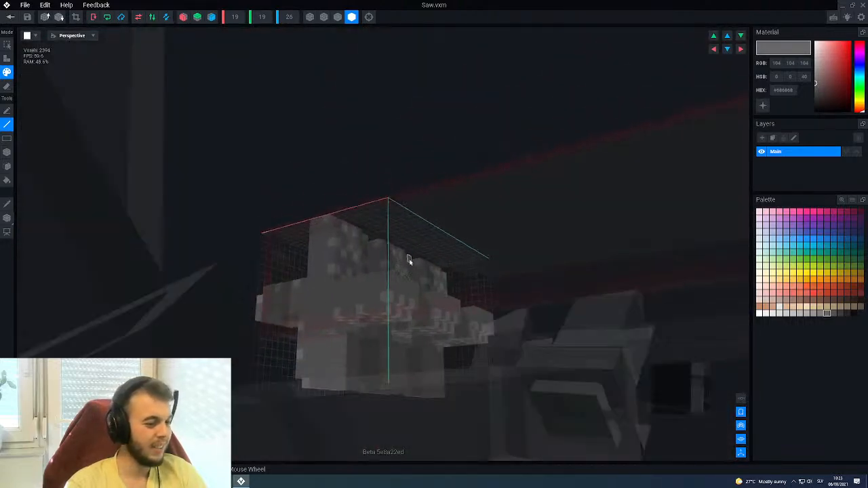
{"action": "left_click", "coordinate": [10, 16]}
{"action": "left_click", "coordinate": [373, 157]}
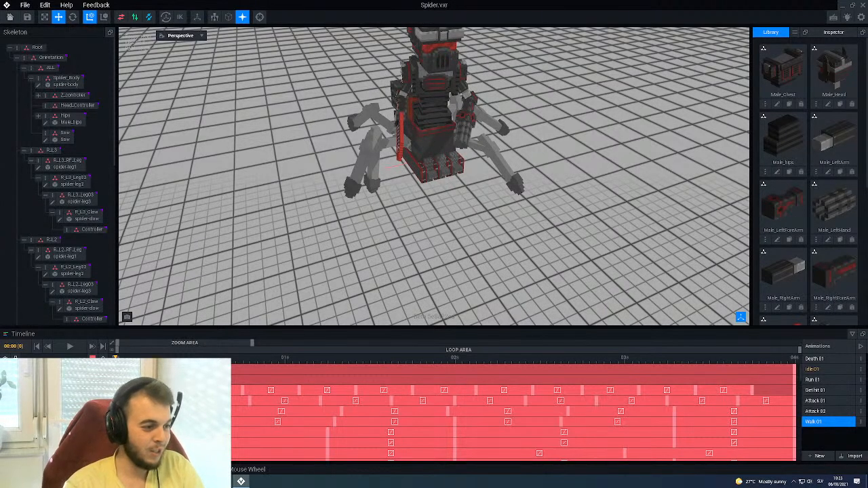
{"action": "scroll", "coordinate": [443, 184], "scroll_direction": "up", "scroll_amount": 5}
{"action": "left_click", "coordinate": [443, 184]}
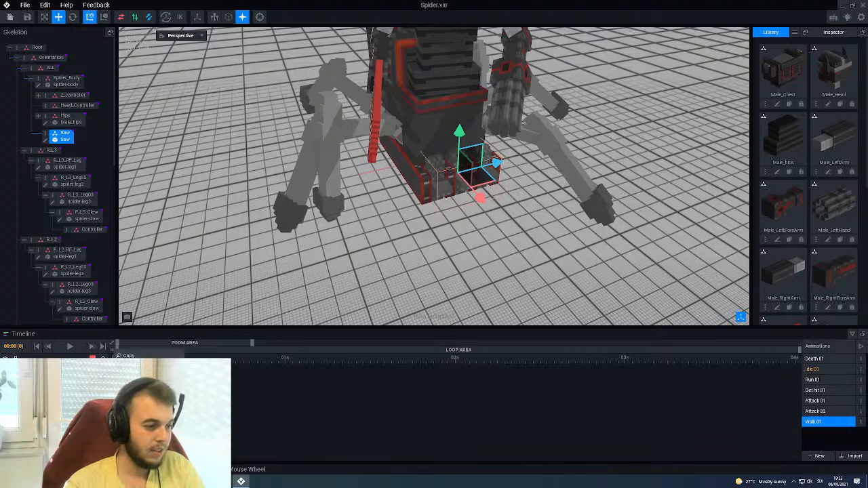
Copy the Saw's starting keyframe in the Walk 01 animation to 1, 2, 3 and 4 seconds.
{"action": "left_click", "coordinate": [285, 359]}
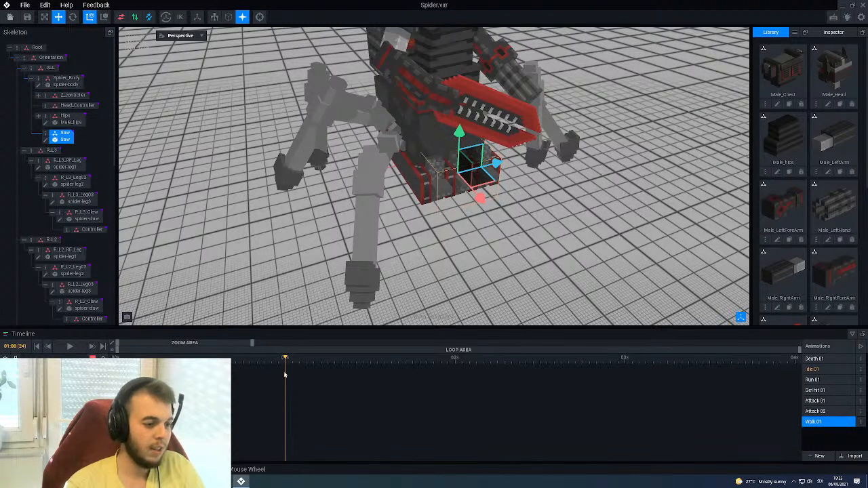
{"action": "right_click", "coordinate": [285, 372]}
{"action": "left_click", "coordinate": [312, 371]}
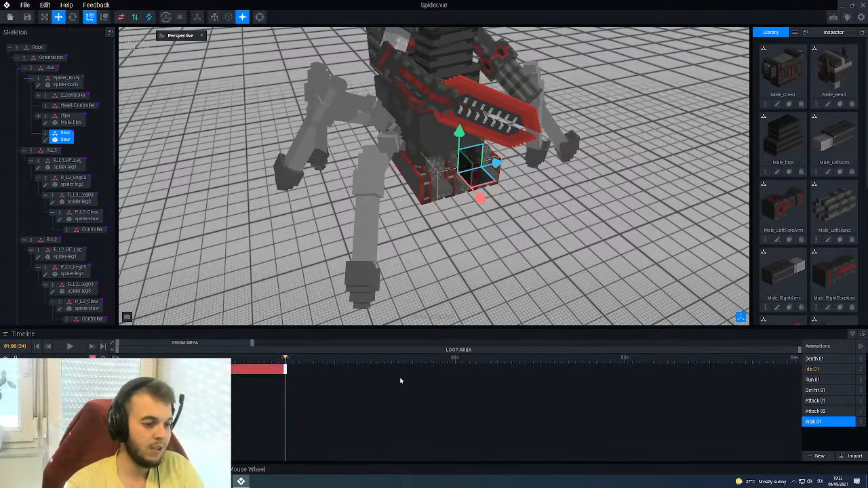
{"action": "right_click", "coordinate": [454, 368]}
{"action": "left_click", "coordinate": [462, 371]}
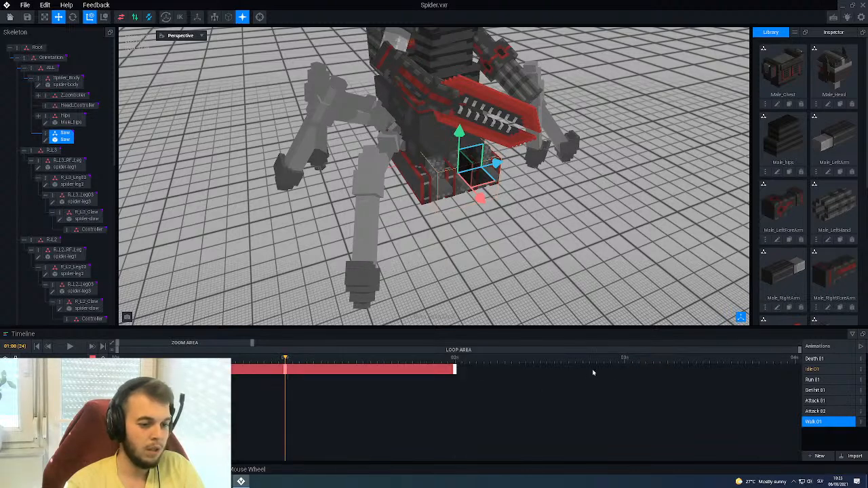
{"action": "right_click", "coordinate": [627, 372]}
{"action": "left_click", "coordinate": [635, 372]}
{"action": "right_click", "coordinate": [793, 373]}
{"action": "left_click", "coordinate": [794, 374]}
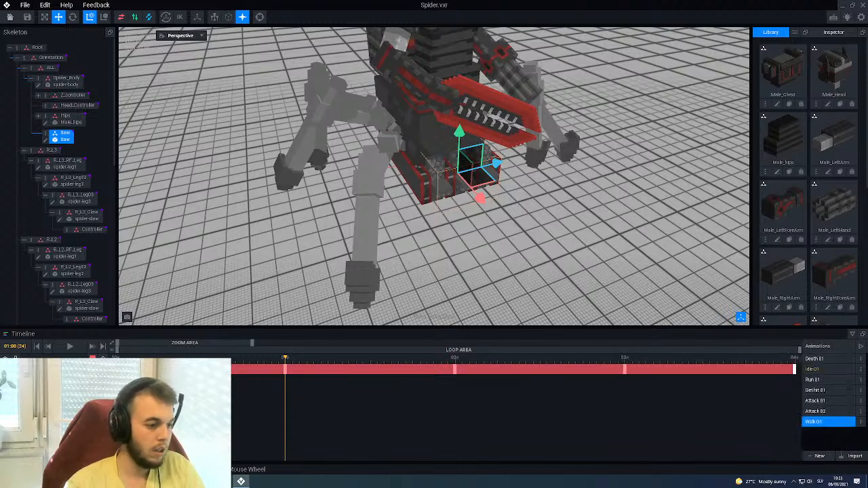
Rotate the Saw to 180° about Z at frame 12 and show its transform values.
{"action": "left_click", "coordinate": [200, 359]}
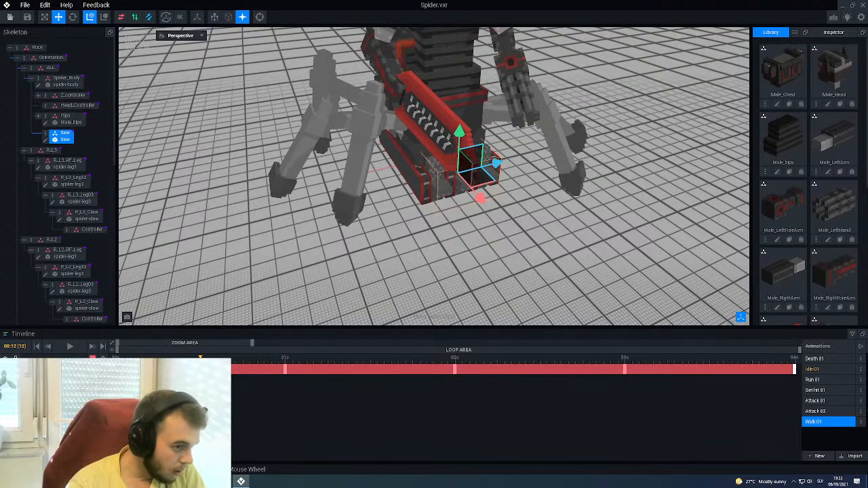
{"action": "scroll", "coordinate": [475, 173], "scroll_direction": "up", "scroll_amount": 5}
{"action": "key", "text": "e"}
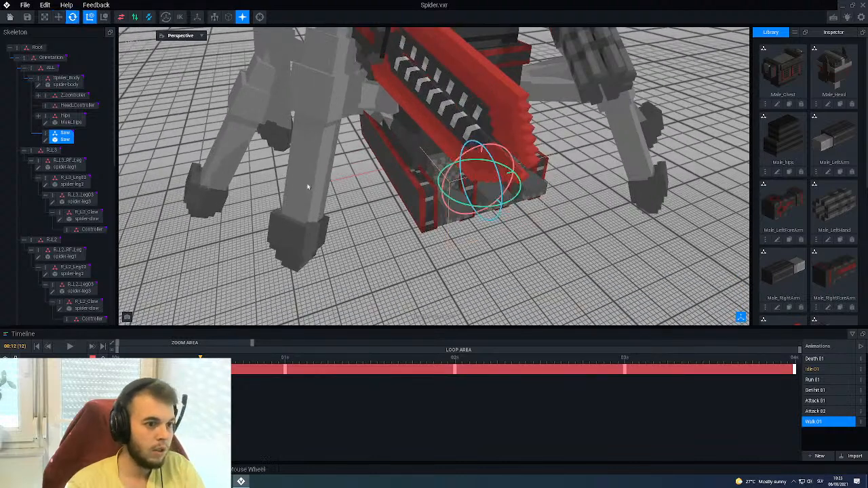
{"action": "left_click_drag", "start_coordinate": [500, 179], "coordinate": [444, 222]}
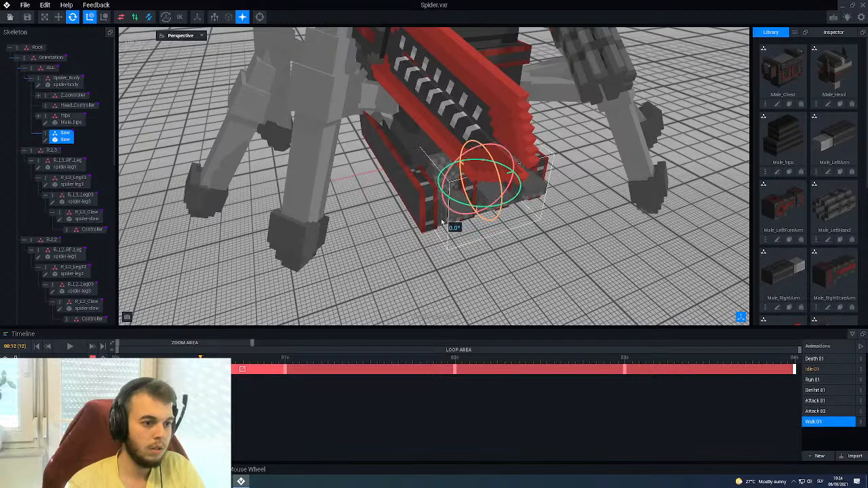
{"action": "right_click_drag", "start_coordinate": [444, 214], "coordinate": [443, 213]}
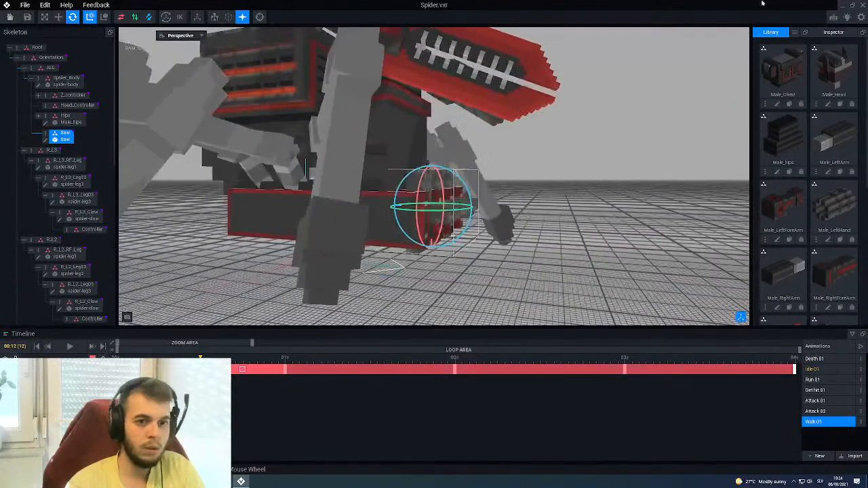
{"action": "left_click", "coordinate": [832, 32]}
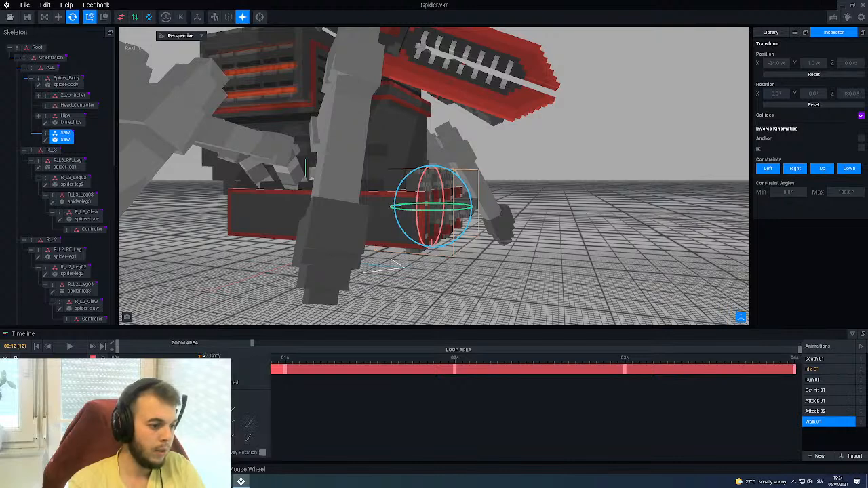
Copy the Saw's frame 12 keyframe to the midpoints at 1.5, 2.5 and 3.5 seconds.
{"action": "right_click", "coordinate": [372, 367]}
{"action": "left_click", "coordinate": [384, 370]}
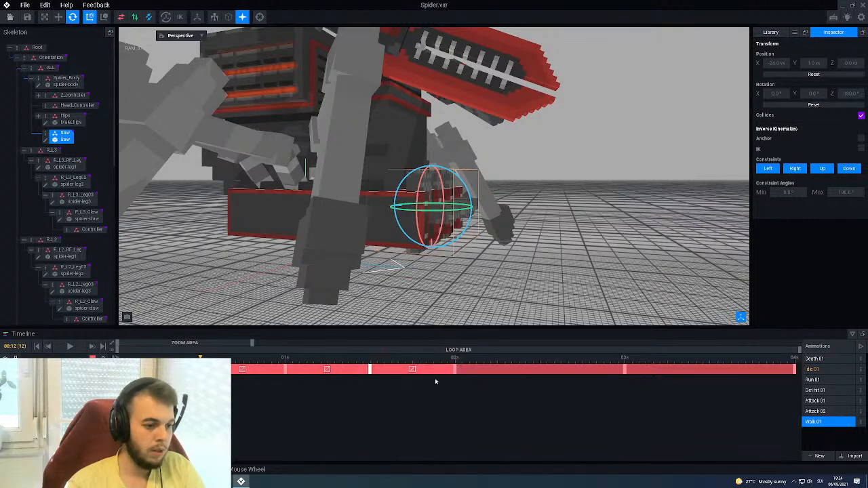
{"action": "right_click", "coordinate": [541, 368]}
{"action": "left_click", "coordinate": [552, 371]}
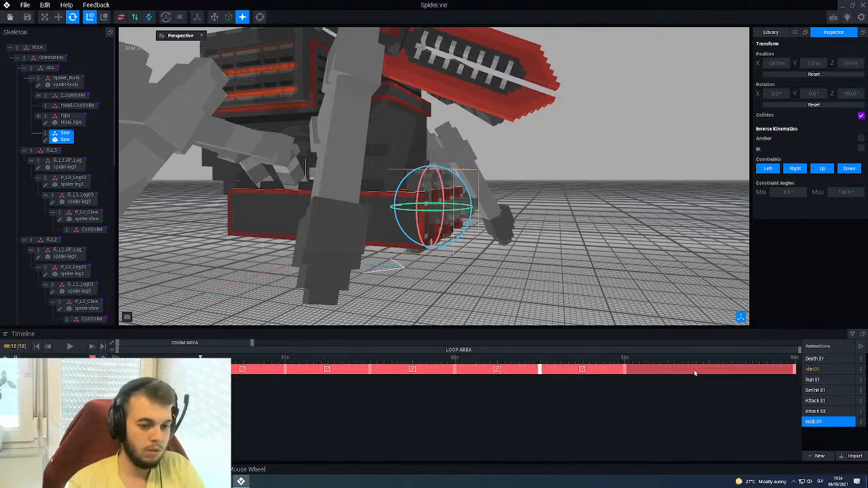
{"action": "right_click", "coordinate": [712, 370]}
{"action": "left_click", "coordinate": [722, 372]}
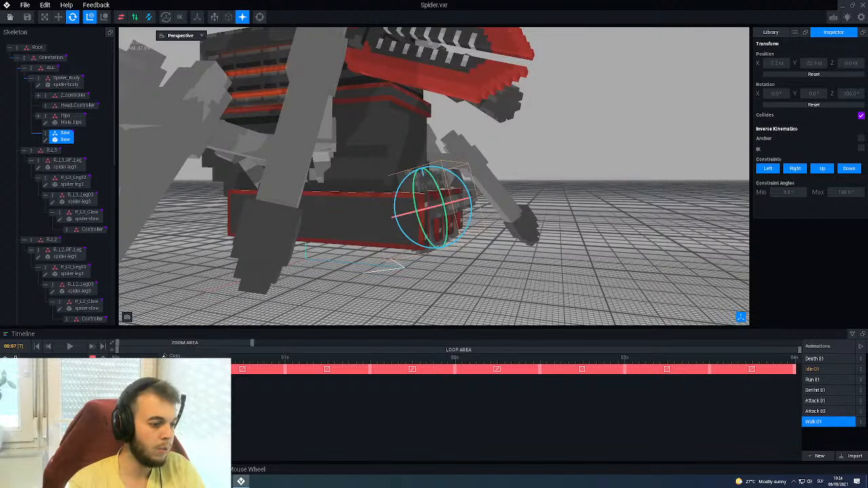
Enable Long Way Rotation on the Saw's keyframe segments starting at 1, 2 and 3 seconds in Walk 01.
{"action": "right_click", "coordinate": [303, 370]}
{"action": "left_click", "coordinate": [423, 414]}
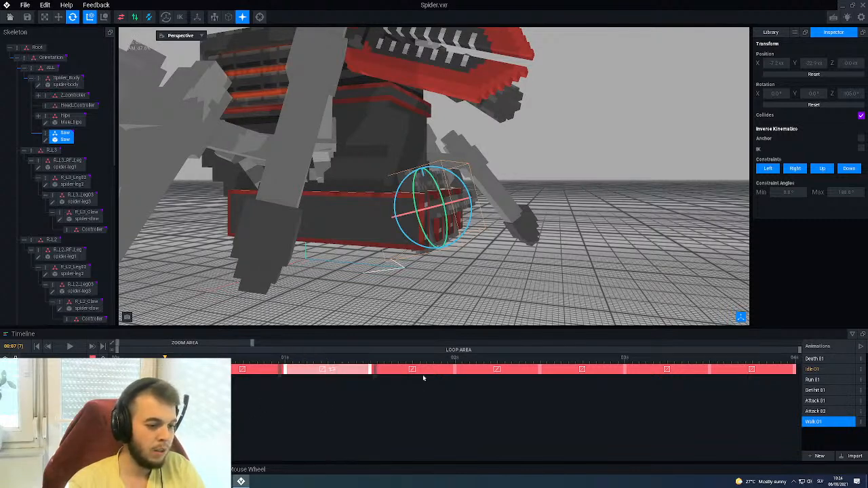
{"action": "right_click", "coordinate": [467, 371]}
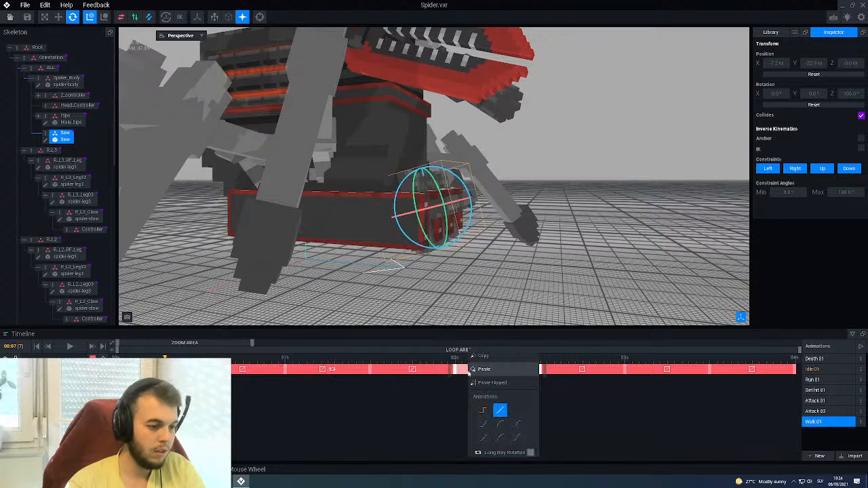
{"action": "left_click", "coordinate": [562, 408]}
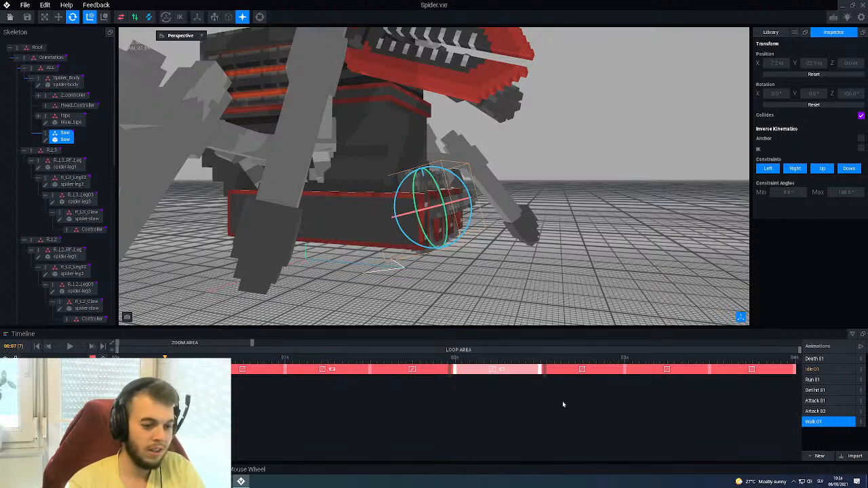
{"action": "right_click", "coordinate": [624, 372]}
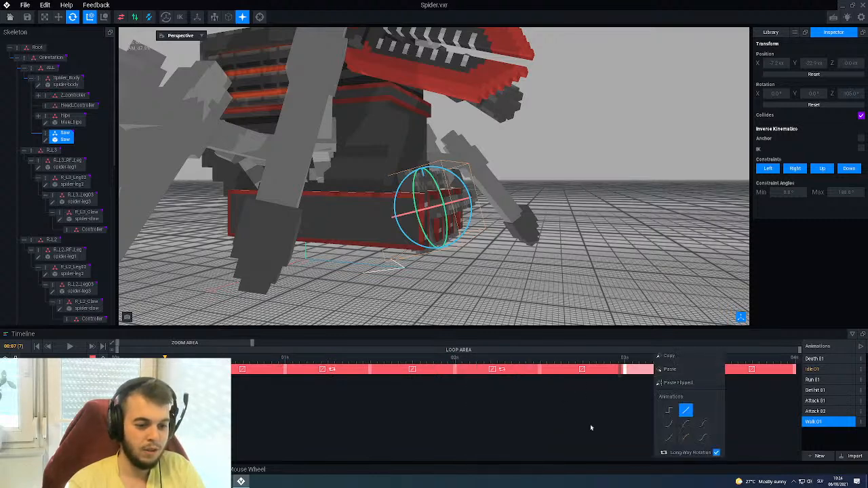
{"action": "left_click", "coordinate": [473, 415]}
Play the Walk 01 animation with nothing selected and view the moving robot from several angles.
{"action": "left_click", "coordinate": [68, 346]}
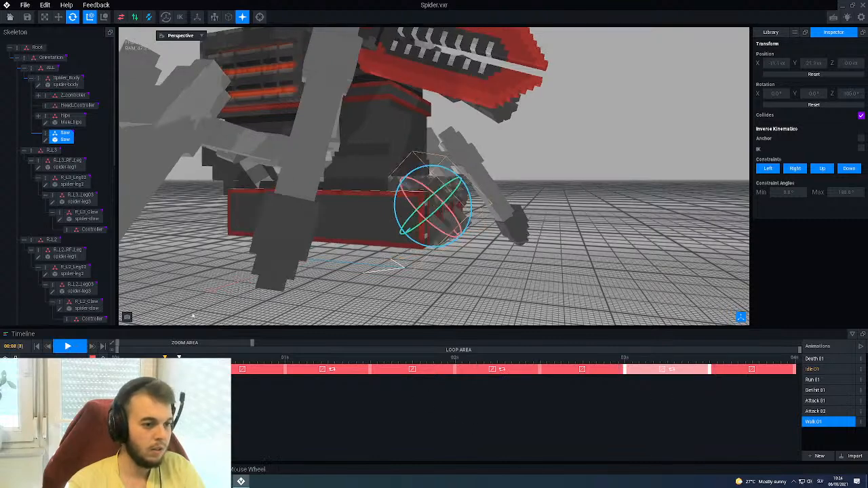
{"action": "left_click", "coordinate": [359, 267]}
{"action": "scroll", "coordinate": [419, 201], "scroll_direction": "down", "scroll_amount": 5}
{"action": "right_click_drag", "start_coordinate": [418, 201], "coordinate": [428, 210]}
{"action": "scroll", "coordinate": [428, 210], "scroll_direction": "down", "scroll_amount": 4}
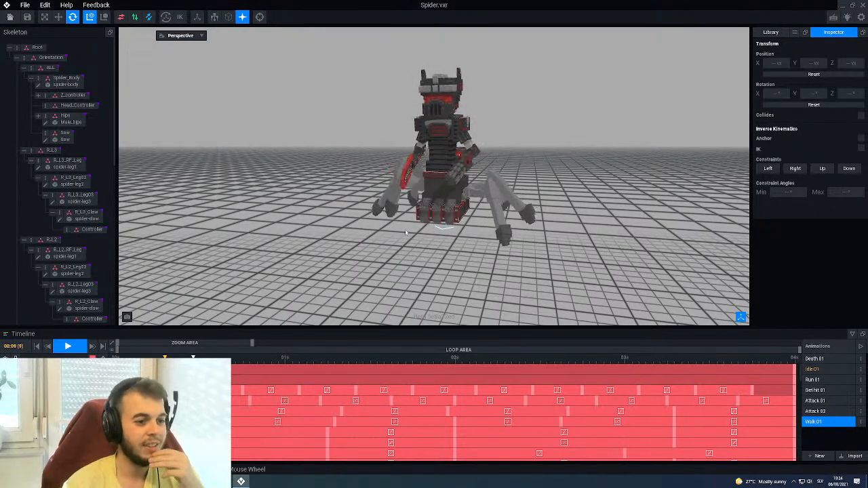
{"action": "mouse_move", "coordinate": [421, 214]}
{"action": "right_mouse_down"}
{"action": "mouse_move", "coordinate": [428, 207]}
{"action": "mouse_move", "coordinate": [426, 217]}
{"action": "right_mouse_up"}
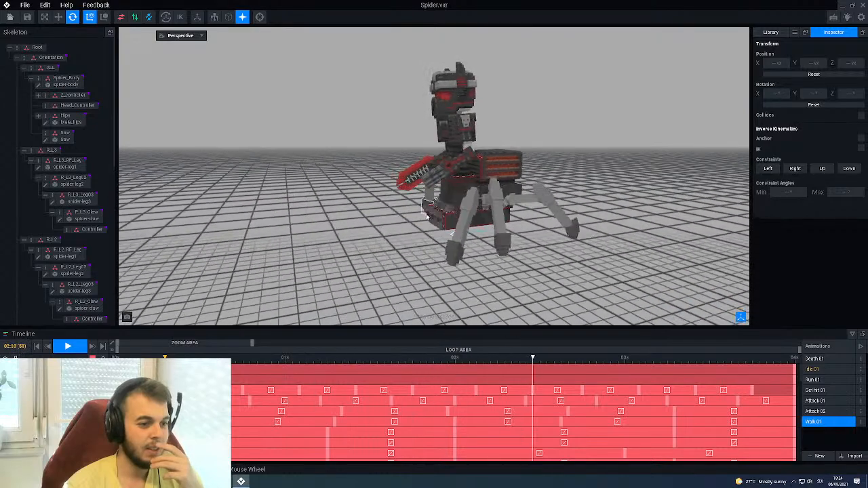
{"action": "scroll", "coordinate": [426, 212], "scroll_direction": "up", "scroll_amount": 5}
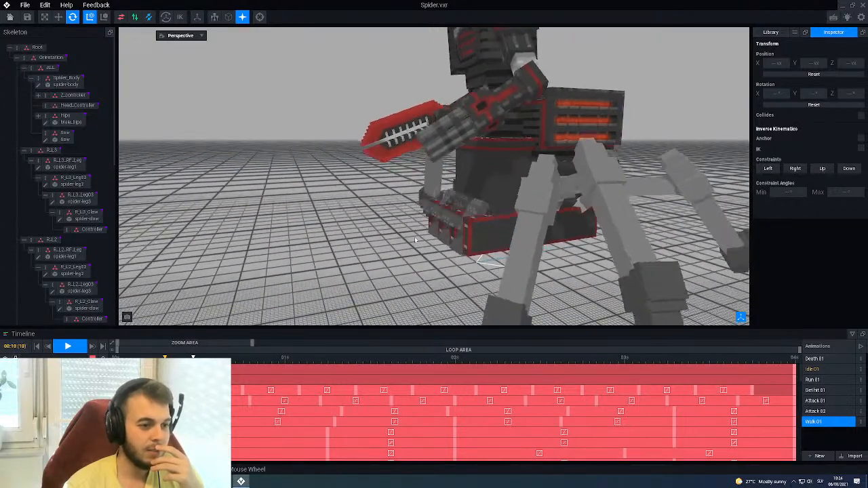
Step through Walk 01 up to 4 seconds and examine the Saw between the tracks up close.
{"action": "left_click", "coordinate": [252, 359]}
{"action": "left_click_drag", "start_coordinate": [251, 359], "coordinate": [285, 361]}
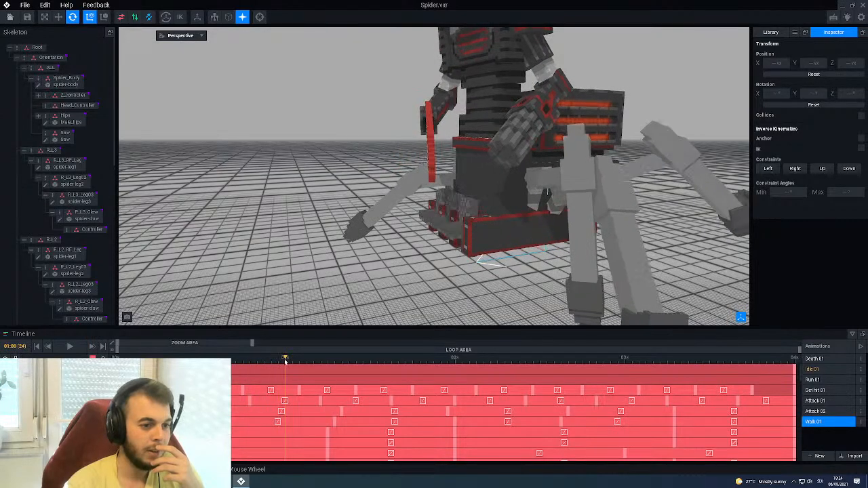
{"action": "right_click_drag", "start_coordinate": [470, 223], "coordinate": [443, 207]}
{"action": "scroll", "coordinate": [482, 240], "scroll_direction": "up", "scroll_amount": 3}
{"action": "scroll", "coordinate": [421, 165], "scroll_direction": "up", "scroll_amount": 3}
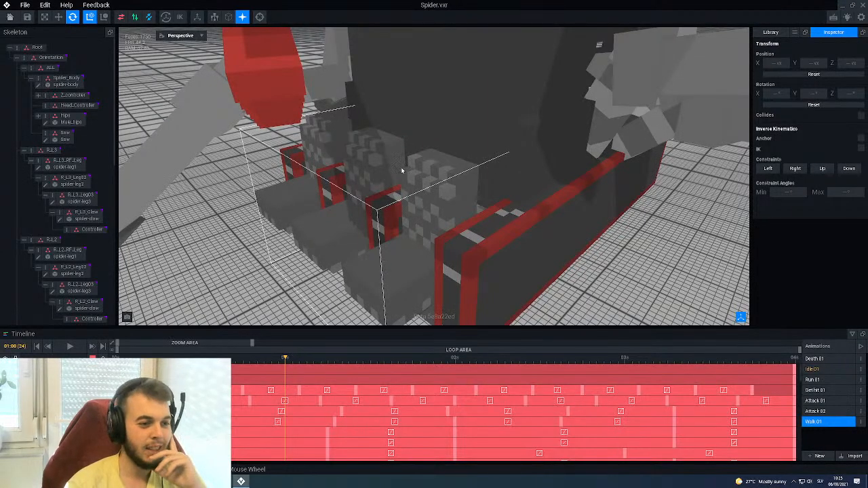
{"action": "right_click_drag", "start_coordinate": [428, 180], "coordinate": [426, 164]}
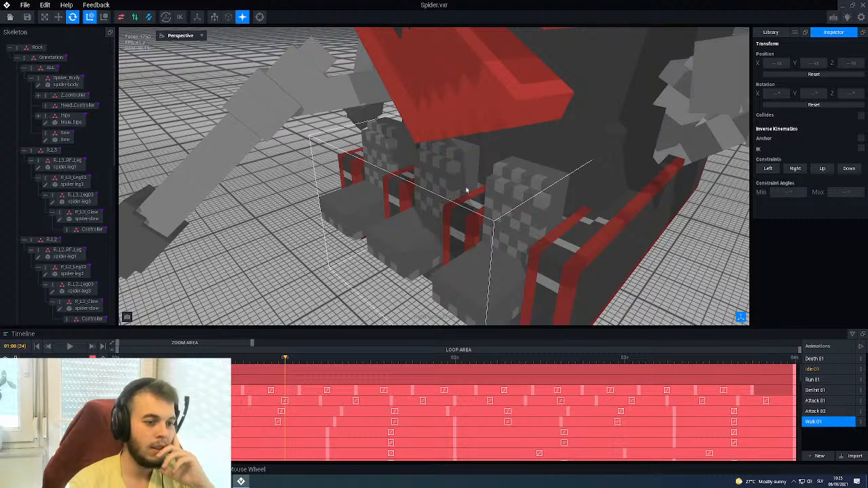
{"action": "scroll", "coordinate": [409, 223], "scroll_direction": "down", "scroll_amount": 5}
{"action": "scroll", "coordinate": [439, 246], "scroll_direction": "up", "scroll_amount": 2}
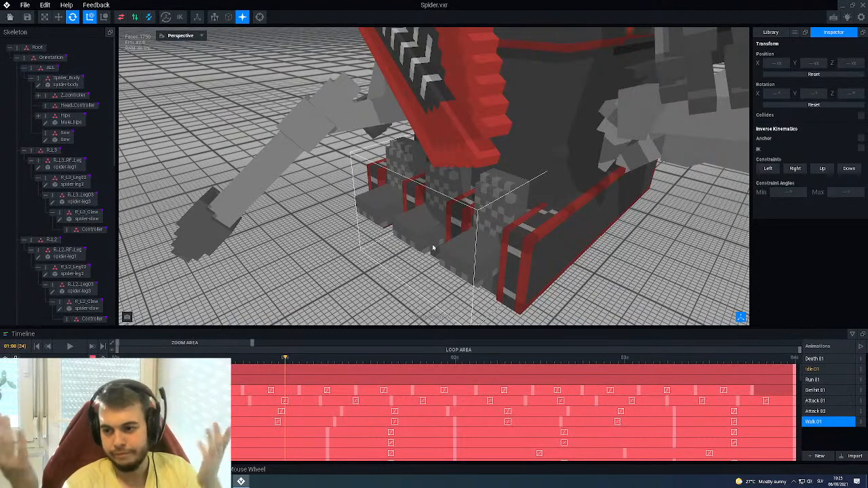
{"action": "scroll", "coordinate": [444, 248], "scroll_direction": "up", "scroll_amount": 3}
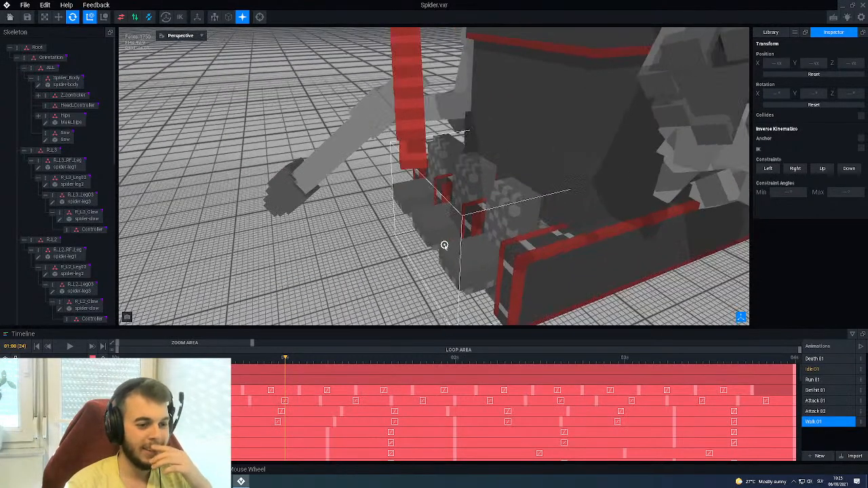
{"action": "left_click", "coordinate": [307, 358]}
{"action": "left_click_drag", "start_coordinate": [309, 359], "coordinate": [795, 365]}
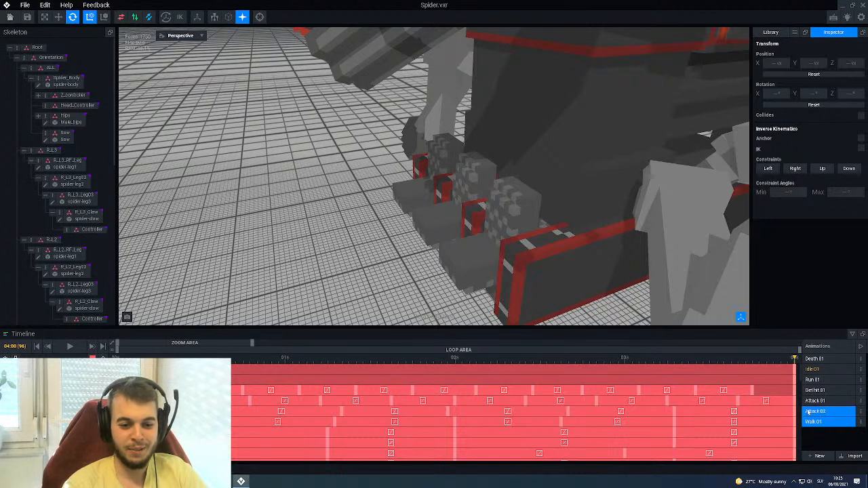
Copy the Saw's starting keyframe from the Walk 01 animation to the start of Attack 02.
{"action": "left_click", "coordinate": [813, 410]}
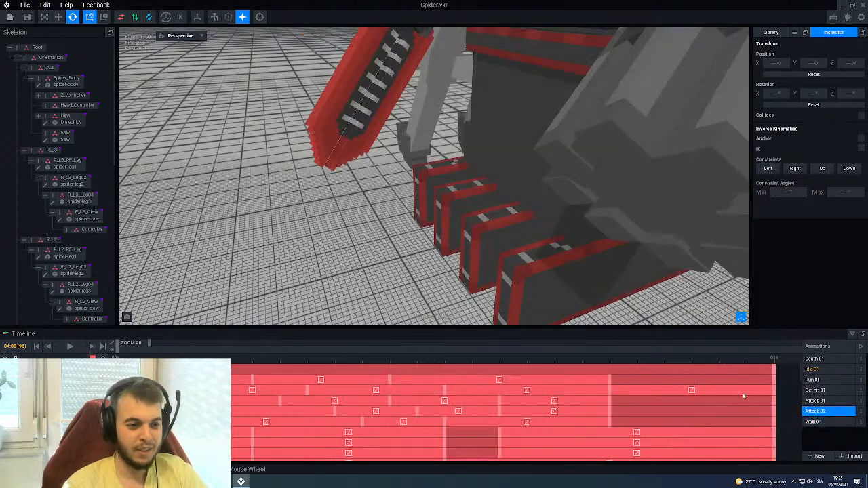
{"action": "left_click", "coordinate": [817, 421]}
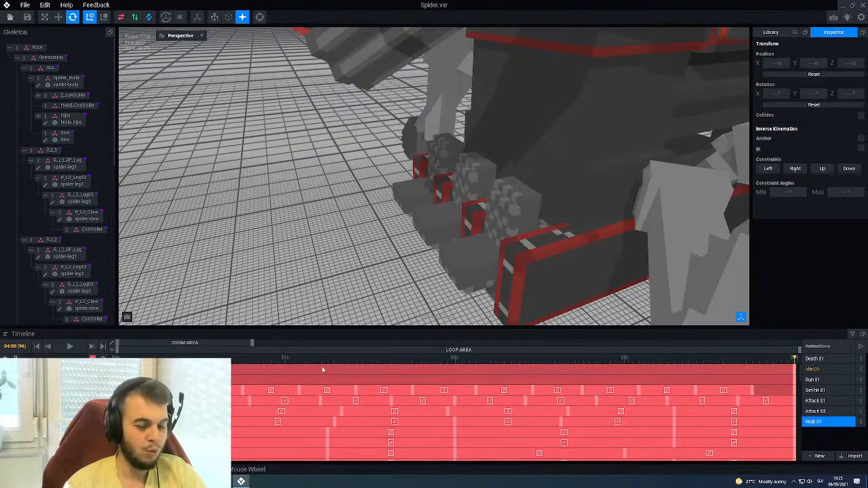
{"action": "left_click", "coordinate": [458, 216]}
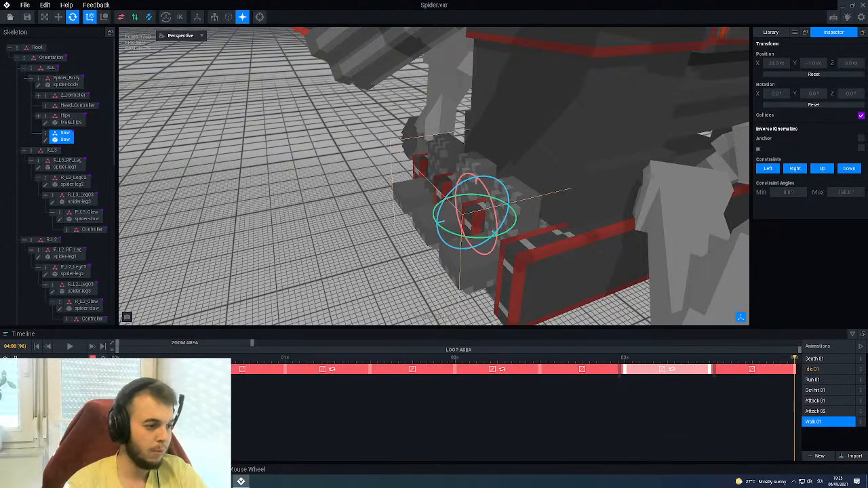
{"action": "right_click", "coordinate": [116, 369]}
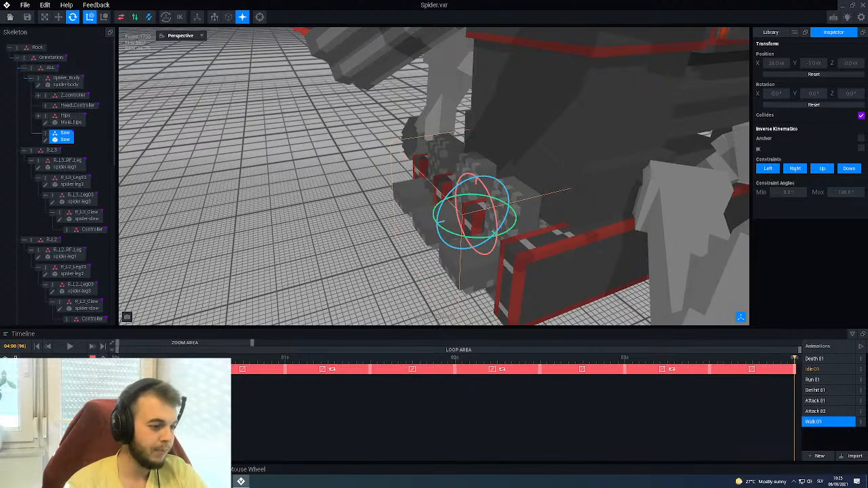
{"action": "left_click", "coordinate": [815, 411]}
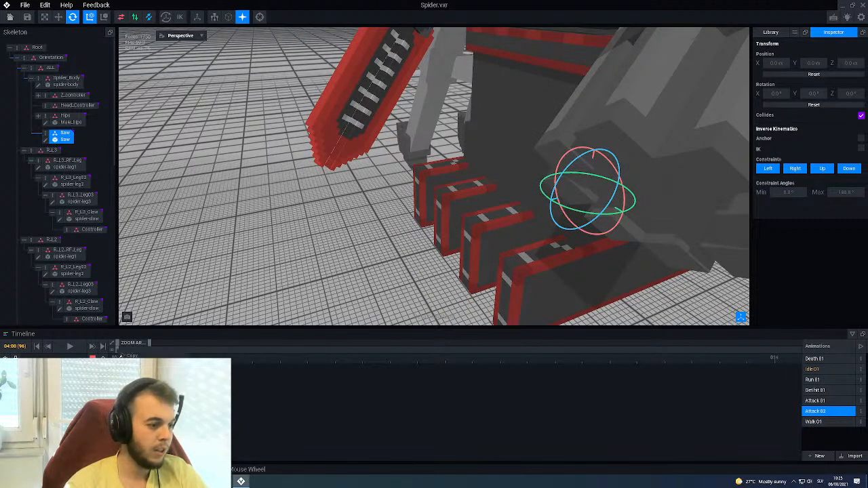
{"action": "left_click", "coordinate": [132, 364]}
Paste the Saw's starting keyframe into Attack 01, Get hit 01, Run 01, Idle 01 and Death 01, and save the rig.
{"action": "left_click", "coordinate": [815, 400]}
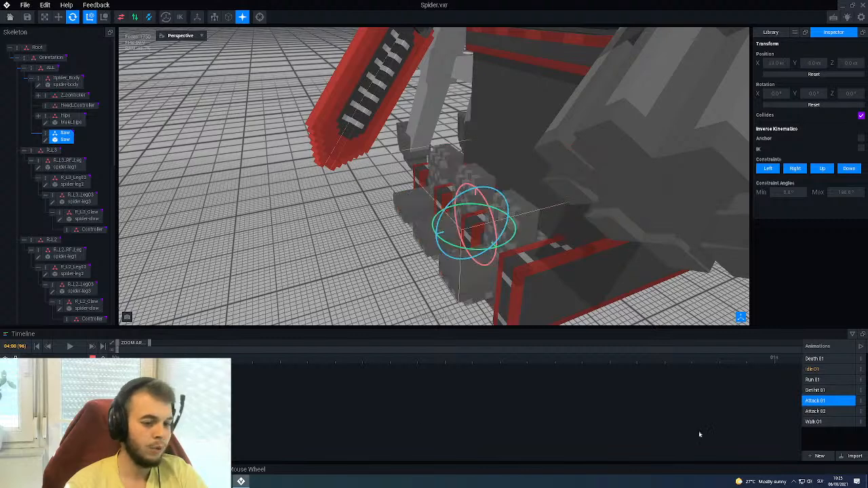
{"action": "left_click", "coordinate": [811, 392]}
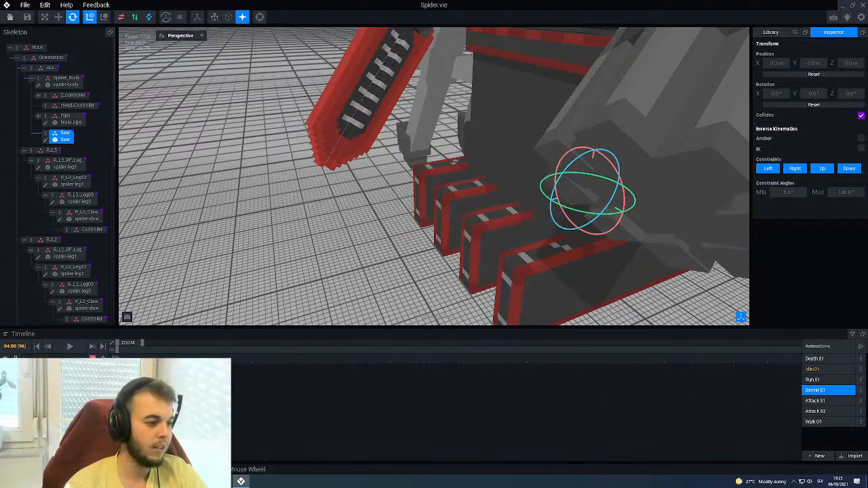
{"action": "left_click", "coordinate": [812, 379]}
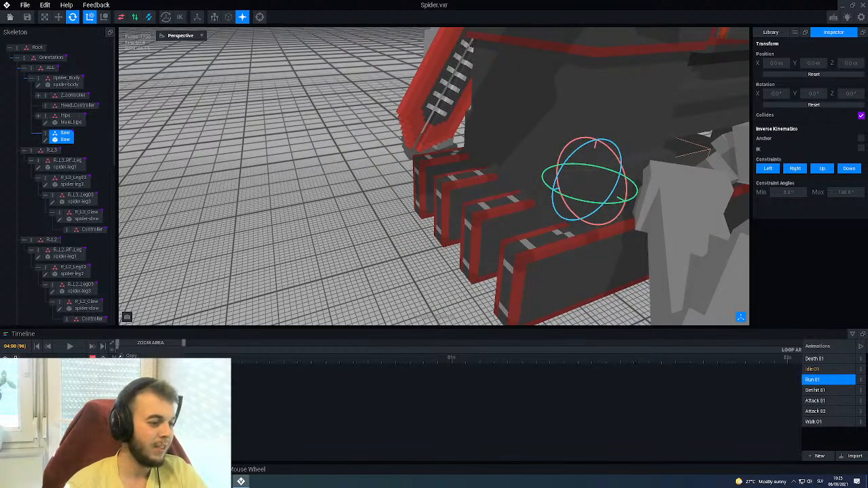
{"action": "left_click", "coordinate": [131, 364]}
{"action": "left_click", "coordinate": [812, 368]}
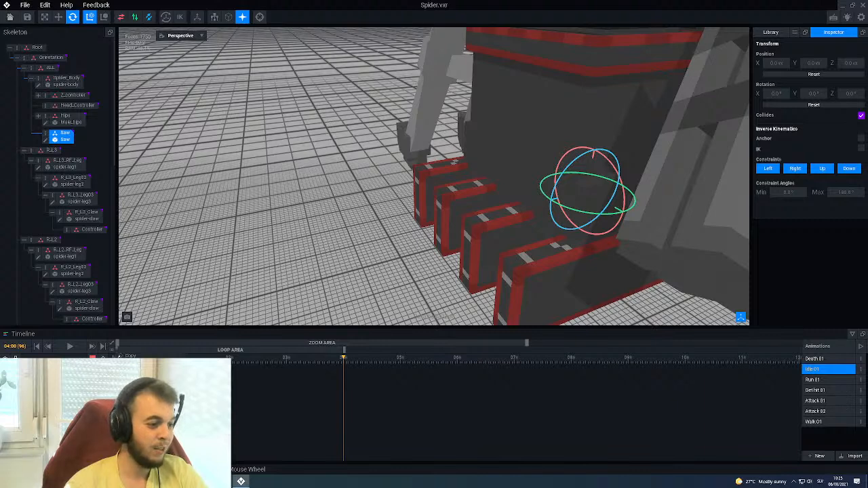
{"action": "left_click", "coordinate": [132, 365]}
{"action": "left_click", "coordinate": [813, 359]}
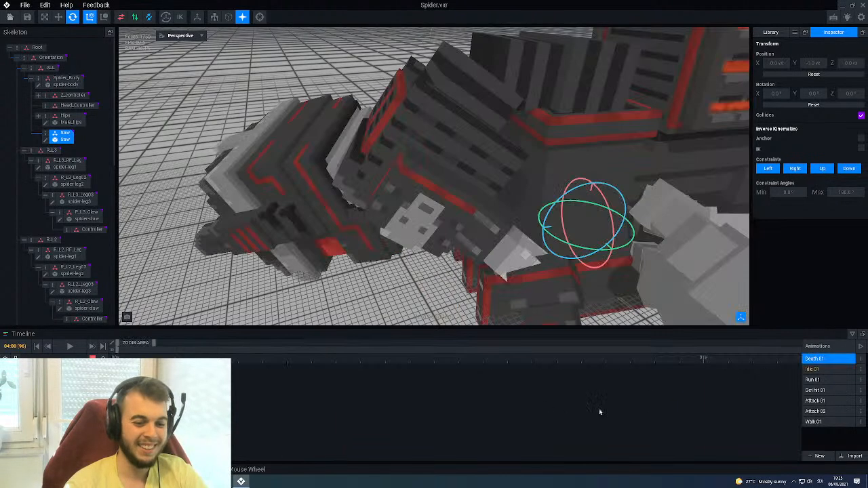
{"action": "left_click", "coordinate": [130, 364]}
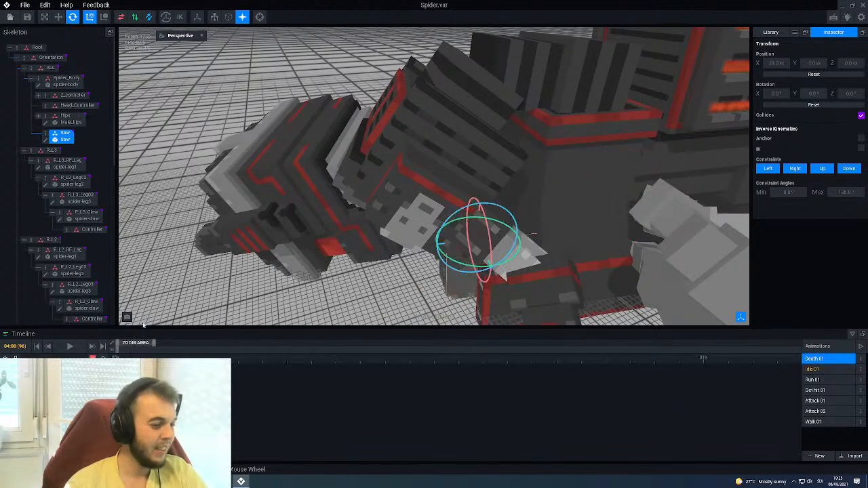
{"action": "left_click", "coordinate": [28, 19]}
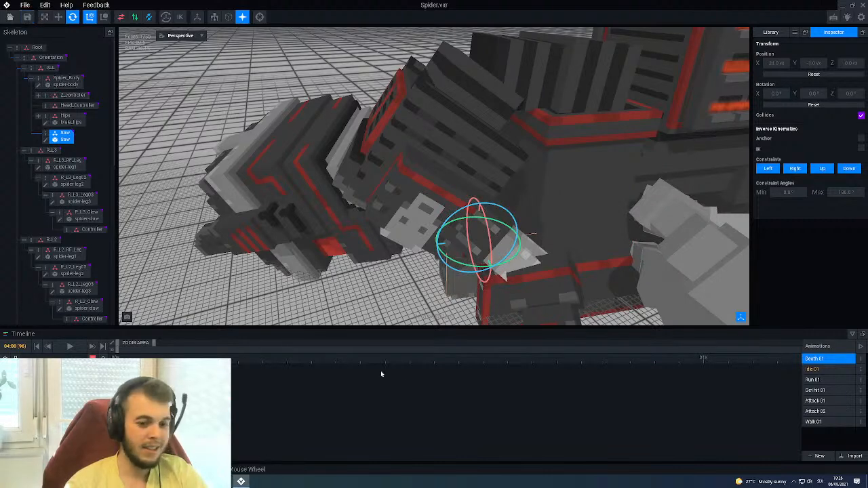
Paste the Saw's copied keyframe at 1 second in the Attack 02 animation.
{"action": "left_click", "coordinate": [815, 410]}
{"action": "right_click_drag", "start_coordinate": [423, 227], "coordinate": [498, 220]}
{"action": "left_click", "coordinate": [356, 262]}
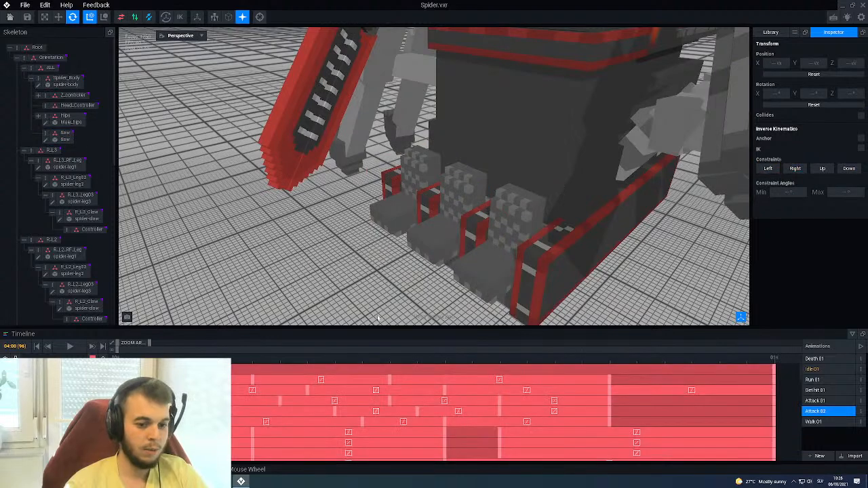
{"action": "left_click", "coordinate": [481, 267]}
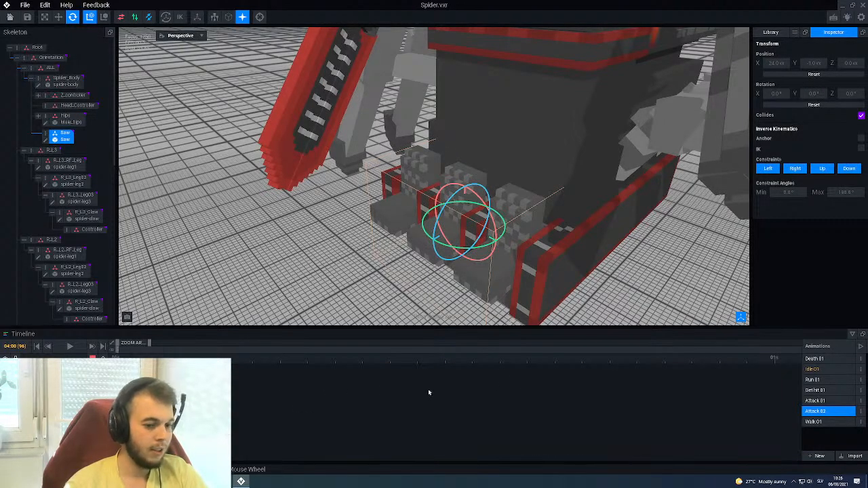
{"action": "right_click", "coordinate": [773, 367]}
{"action": "left_click", "coordinate": [779, 370]}
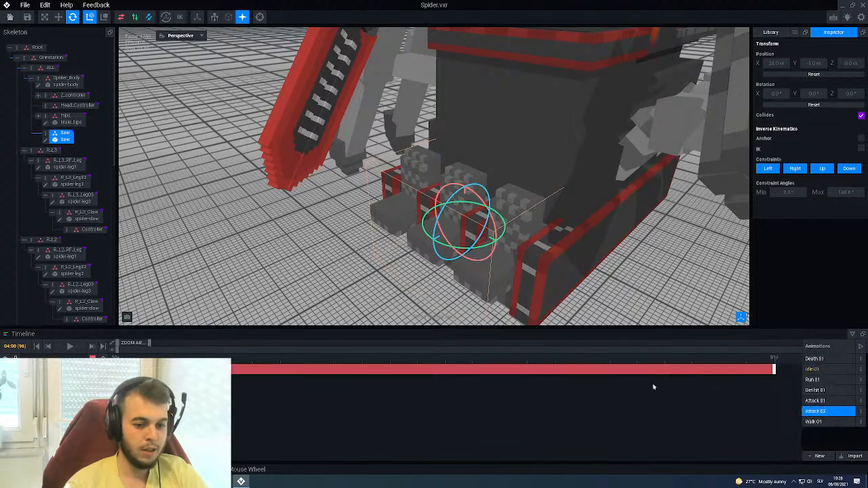
Rotate the Saw to 180° about Z at frame 12 of Attack 02.
{"action": "left_click", "coordinate": [444, 364]}
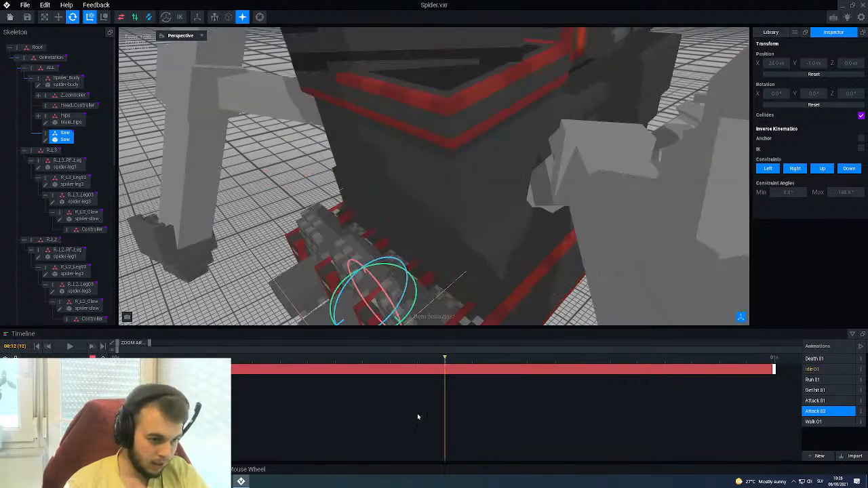
{"action": "left_click_drag", "start_coordinate": [150, 343], "coordinate": [213, 358]}
{"action": "right_click_drag", "start_coordinate": [355, 268], "coordinate": [433, 224]}
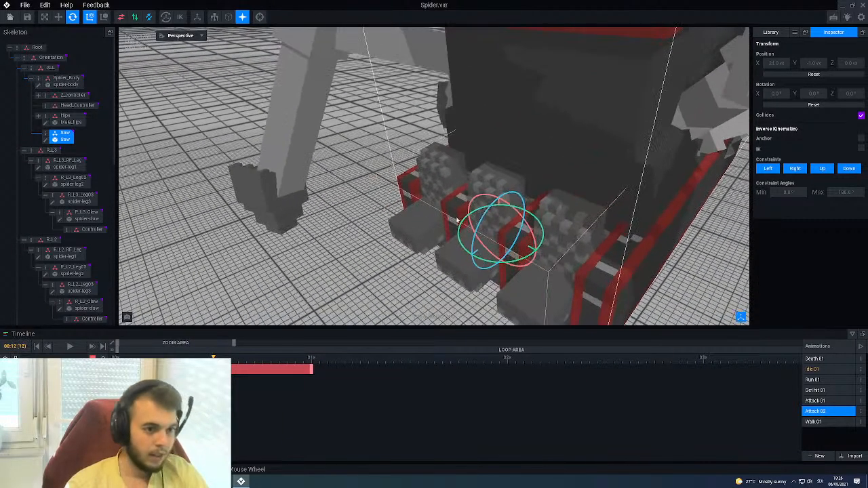
{"action": "left_click", "coordinate": [848, 93]}
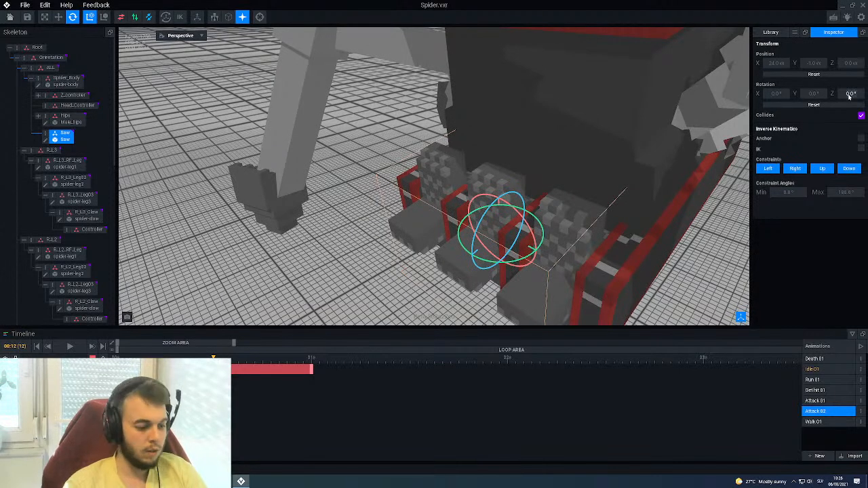
{"action": "type", "text": "180"}
{"action": "key", "text": "Return"}
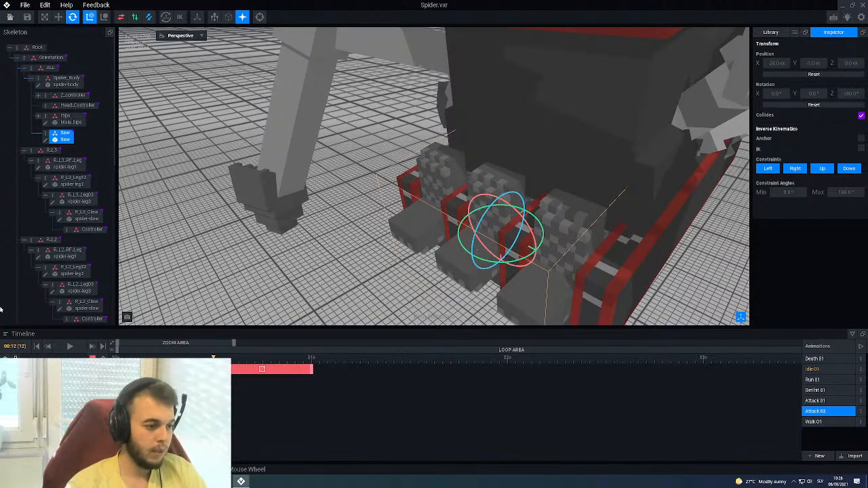
Play the Attack 02 animation from frame 4 to check the Saw's spin, and stop playback.
{"action": "left_click_drag", "start_coordinate": [214, 357], "coordinate": [148, 357]}
{"action": "left_click", "coordinate": [67, 349]}
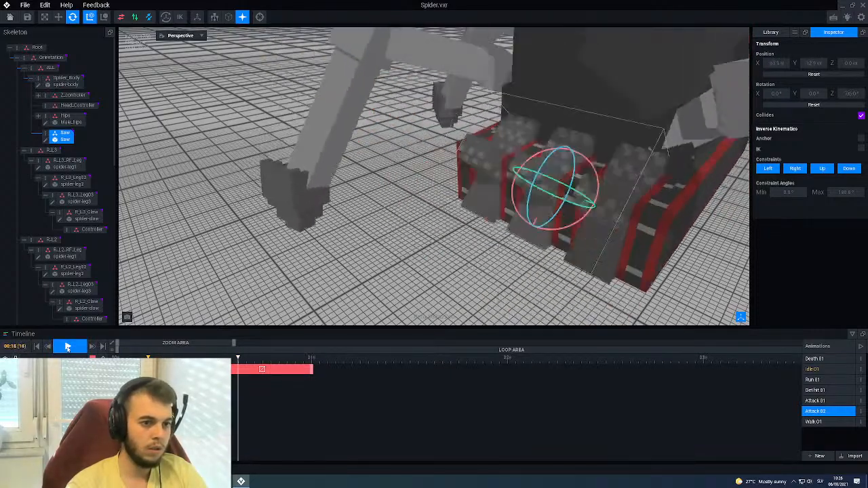
{"action": "left_click", "coordinate": [67, 347]}
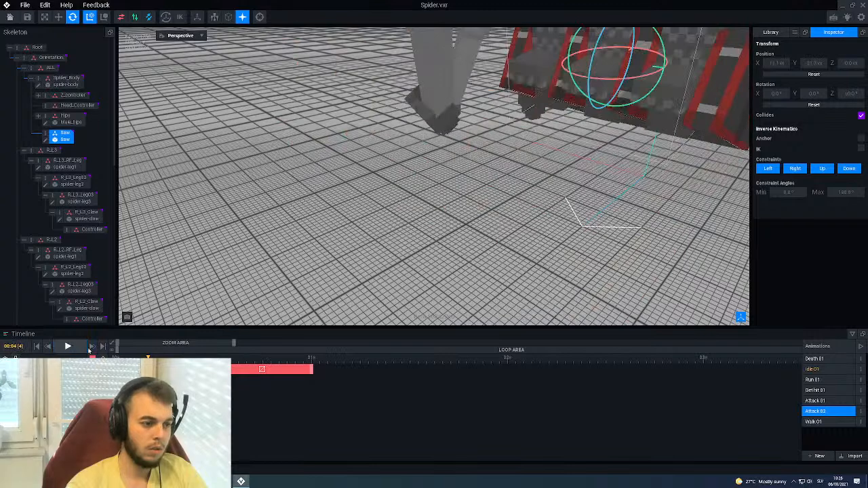
Enable Long Way Rotation on the Saw's transition from frame 12 to 1 second in Attack 02.
{"action": "left_click", "coordinate": [123, 362]}
{"action": "key", "text": "Right"}
{"action": "key", "text": "Right"}
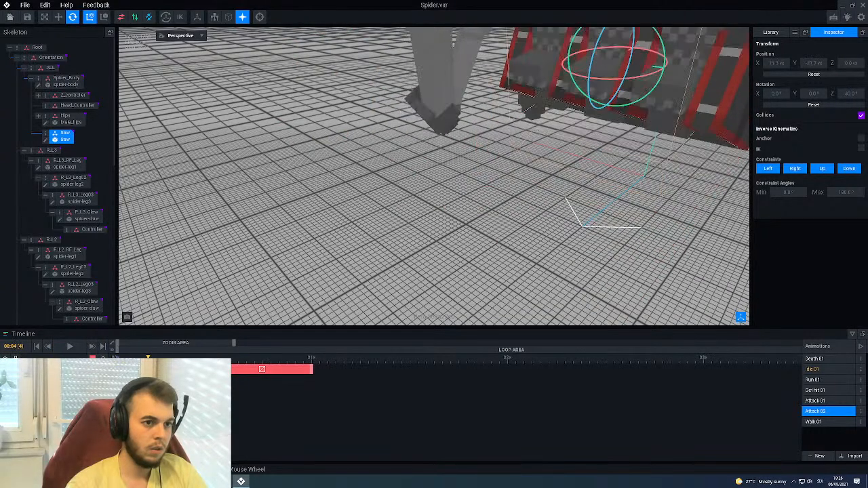
{"action": "key", "text": "Right"}
{"action": "right_click", "coordinate": [156, 370]}
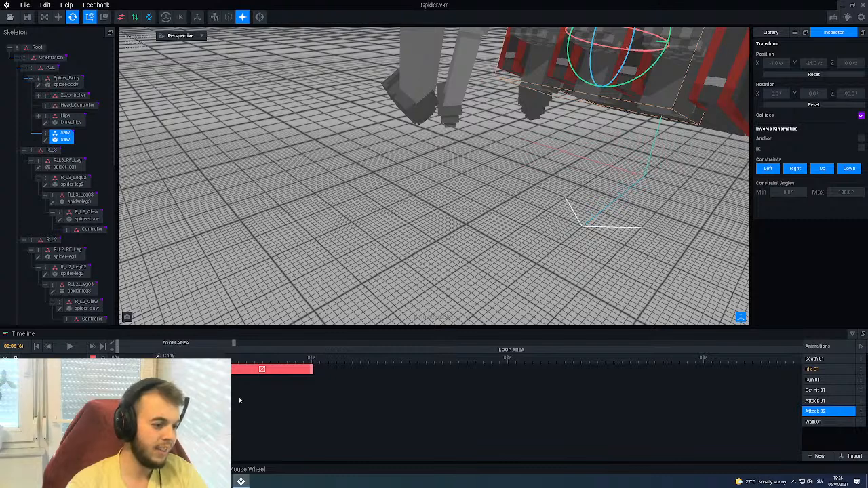
{"action": "right_click", "coordinate": [238, 379]}
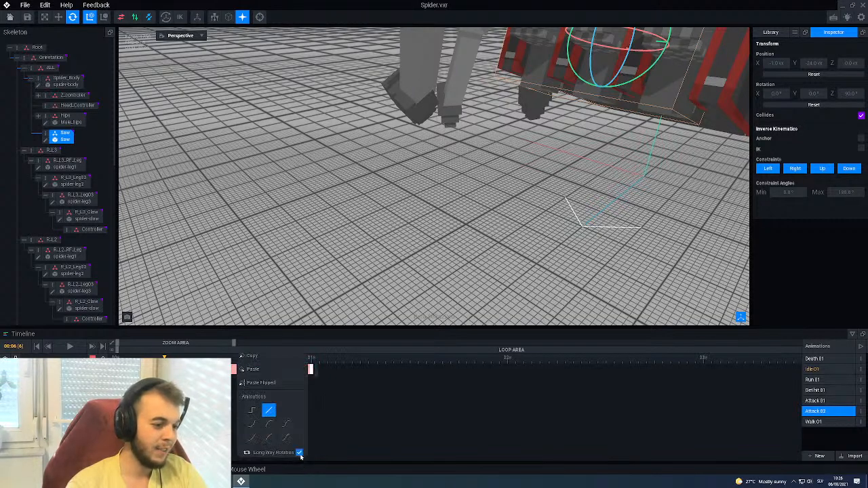
{"action": "left_click", "coordinate": [271, 416]}
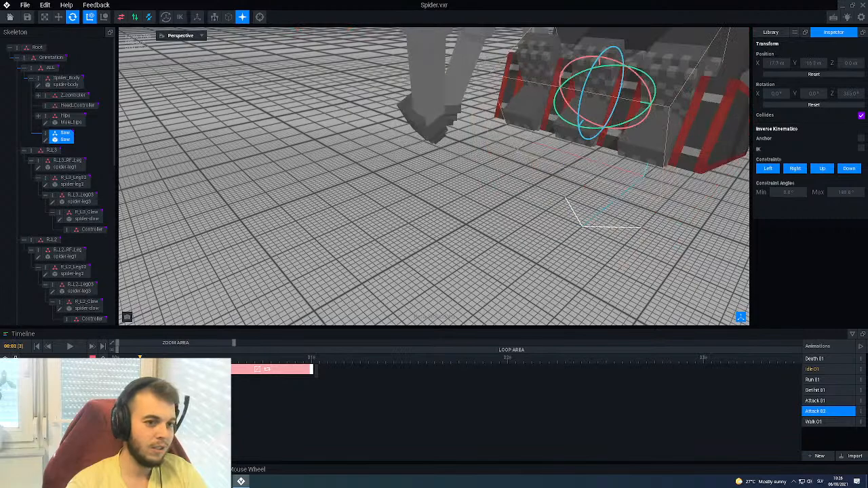
Scrub and play Attack 02 to check the Saw's spin, and save the rig.
{"action": "middle_click_drag", "start_coordinate": [457, 210], "coordinate": [385, 298]}
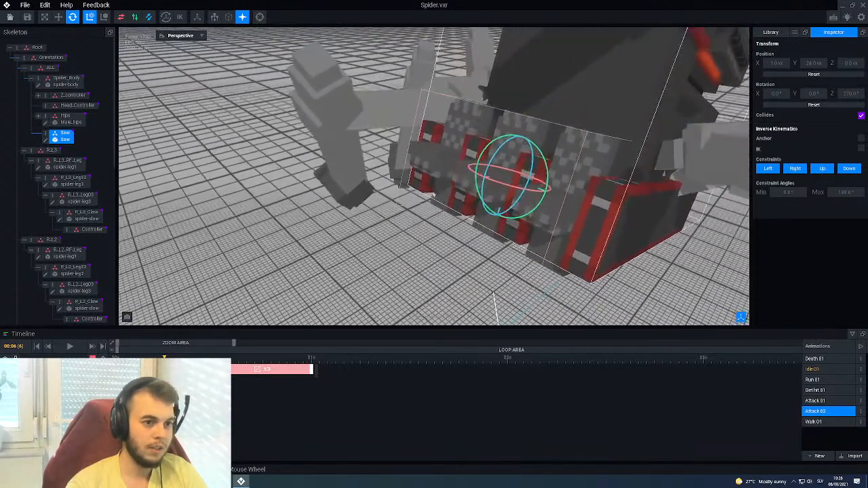
{"action": "left_click", "coordinate": [172, 356]}
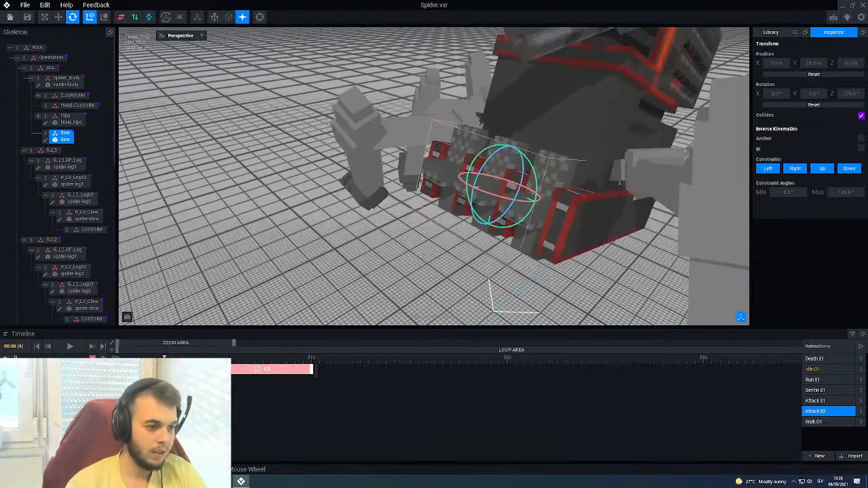
{"action": "left_click", "coordinate": [181, 357]}
{"action": "left_click_drag", "start_coordinate": [181, 357], "coordinate": [287, 358]}
{"action": "left_click", "coordinate": [72, 348]}
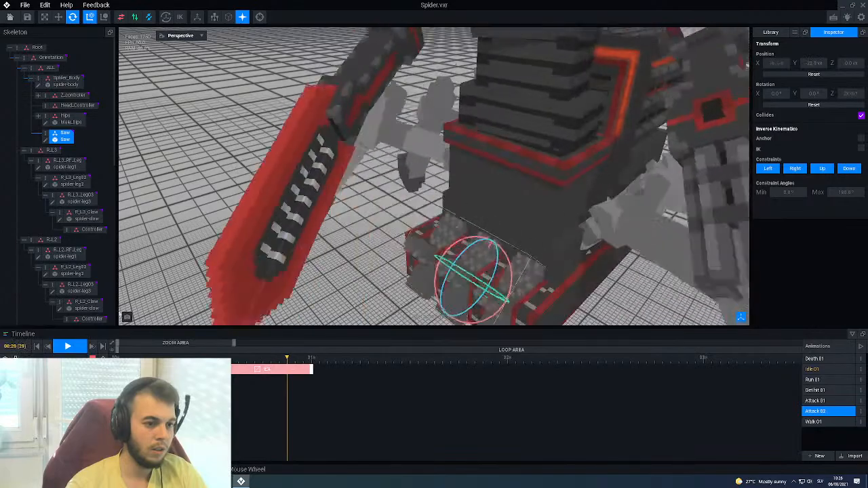
{"action": "scroll", "coordinate": [174, 251], "scroll_direction": "down", "scroll_amount": 3}
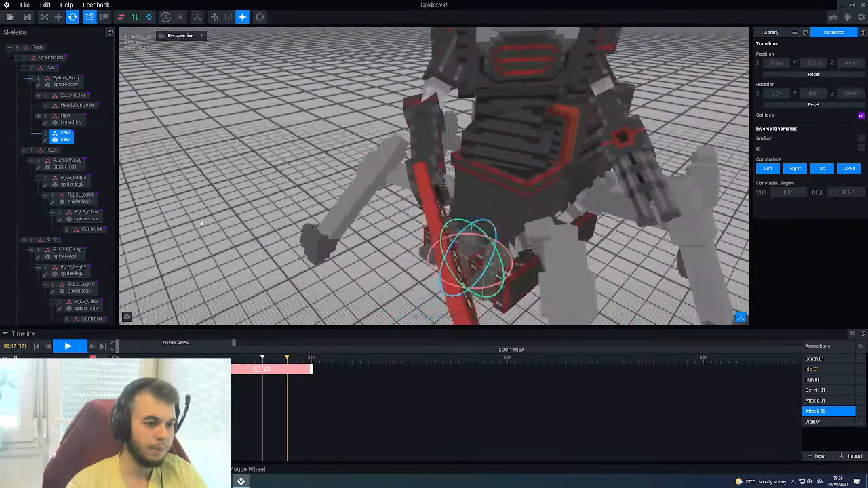
{"action": "left_click", "coordinate": [74, 348]}
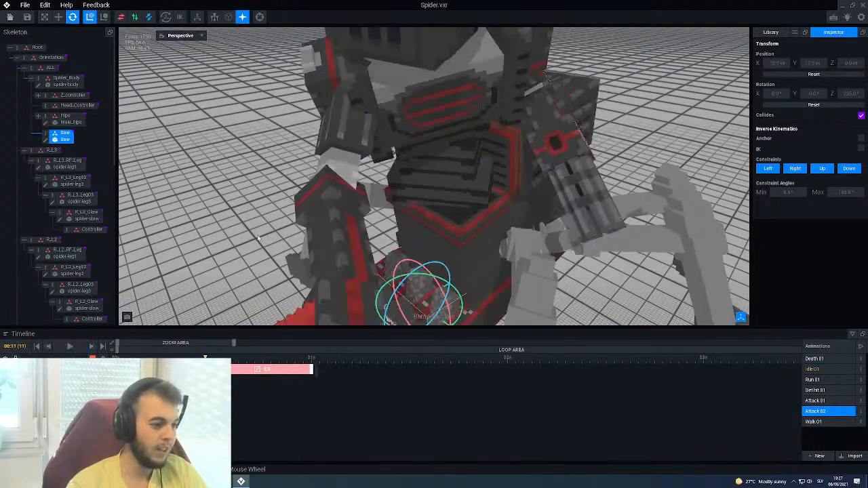
{"action": "left_click", "coordinate": [144, 281]}
{"action": "left_click", "coordinate": [27, 17]}
Paste the Saw's copied keyframe at 1 second in the Attack 01 animation.
{"action": "left_click", "coordinate": [814, 400]}
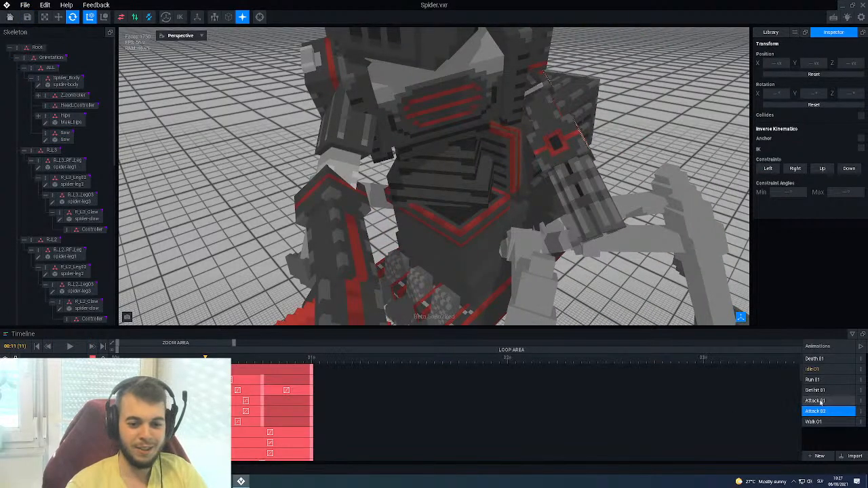
{"action": "scroll", "coordinate": [433, 203], "scroll_direction": "up", "scroll_amount": 3}
{"action": "middle_click_drag", "start_coordinate": [295, 143], "coordinate": [312, 123]}
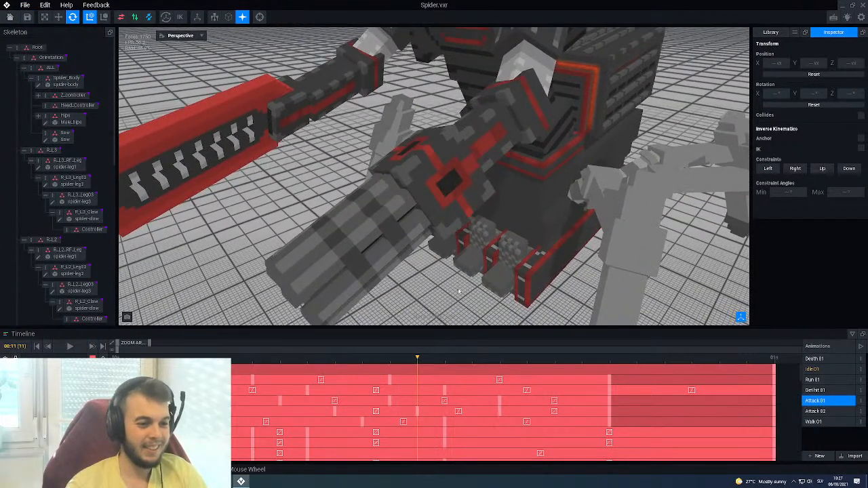
{"action": "left_click", "coordinate": [479, 288]}
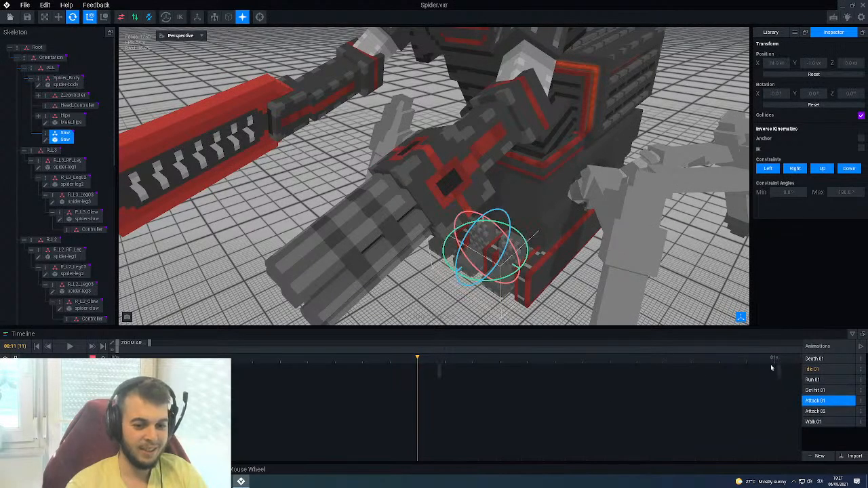
{"action": "left_click", "coordinate": [774, 361]}
{"action": "right_click", "coordinate": [771, 370]}
{"action": "left_click", "coordinate": [788, 373]}
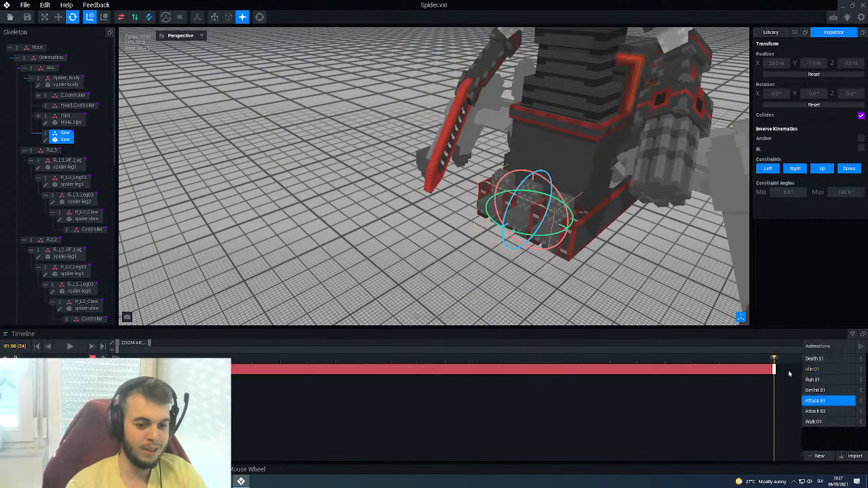
Rotate the Saw to 180° about Z at frame 12 of Attack 01.
{"action": "left_click", "coordinate": [444, 360]}
{"action": "right_click_drag", "start_coordinate": [493, 290], "coordinate": [488, 241]}
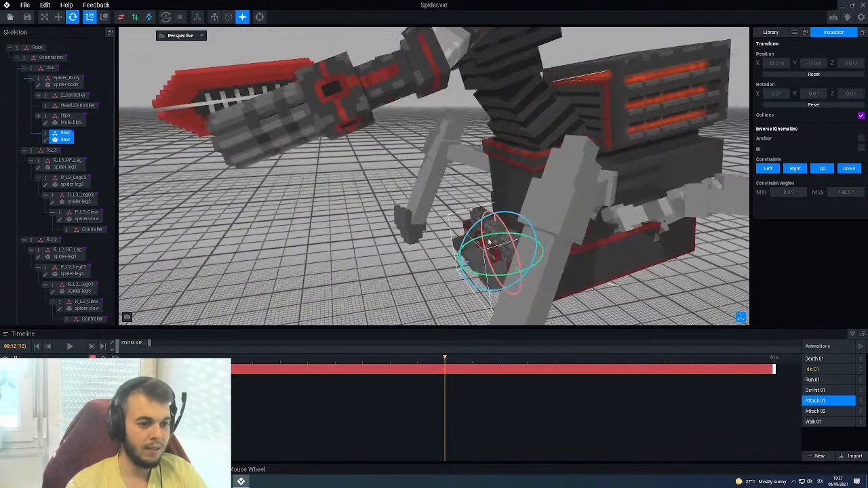
{"action": "scroll", "coordinate": [489, 241], "scroll_direction": "up", "scroll_amount": 1}
{"action": "left_click", "coordinate": [845, 95]}
{"action": "type", "text": "180"}
{"action": "key", "text": "Return"}
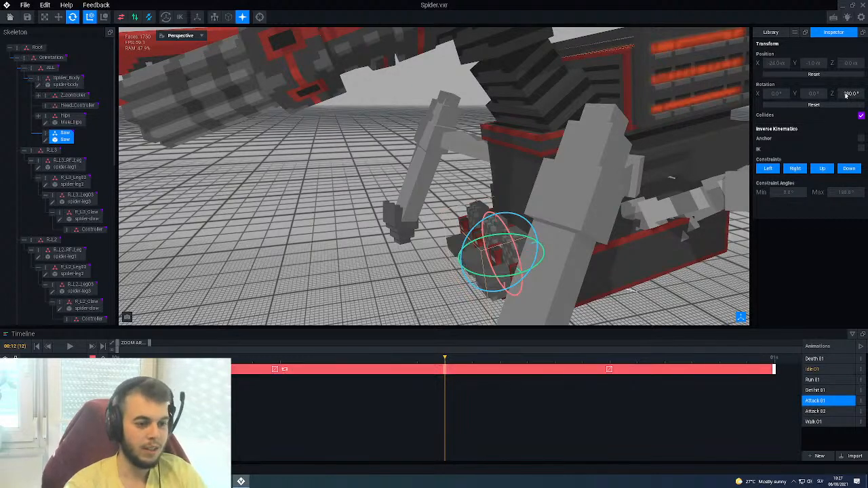
For the Saw in Attack 01, disable Long Way Rotation before frame 12, enable it after that frame, and play the animation.
{"action": "right_click", "coordinate": [345, 373]}
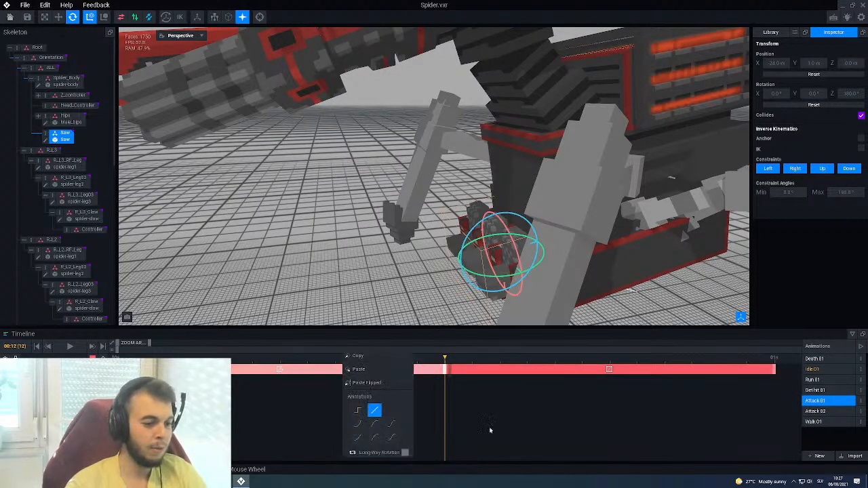
{"action": "left_click", "coordinate": [502, 377]}
{"action": "right_click", "coordinate": [502, 370]}
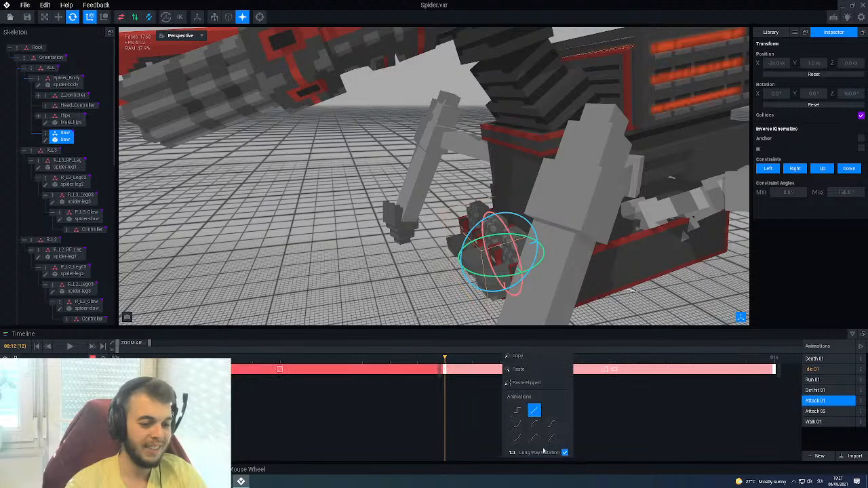
{"action": "left_click", "coordinate": [372, 422]}
{"action": "key", "text": "space"}
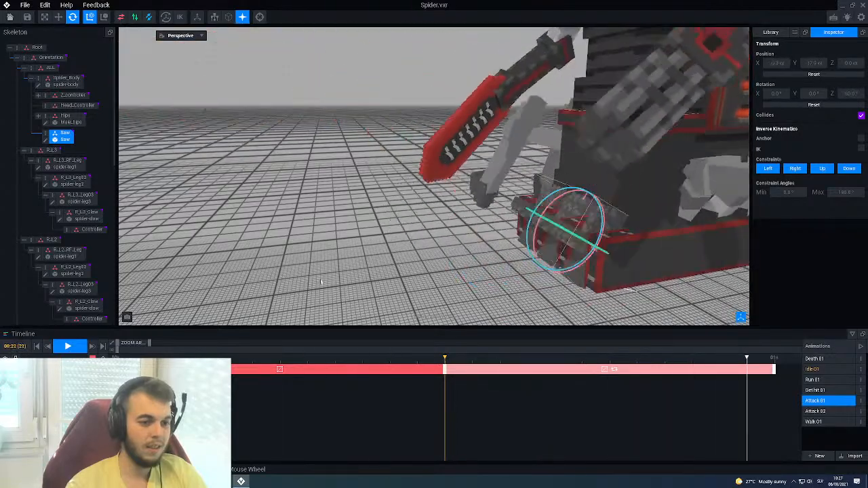
{"action": "left_click", "coordinate": [817, 410]}
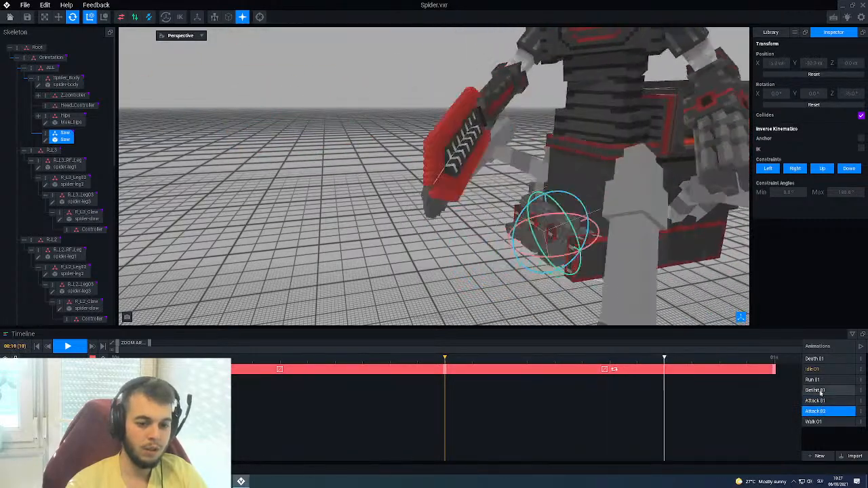
Paste the Saw's copied keyframe at frame 19, the end of the Get hit 01 animation.
{"action": "left_click", "coordinate": [815, 389]}
{"action": "scroll", "coordinate": [530, 357], "scroll_direction": "up", "scroll_amount": 3}
{"action": "left_click", "coordinate": [67, 346]}
{"action": "left_click", "coordinate": [459, 282]}
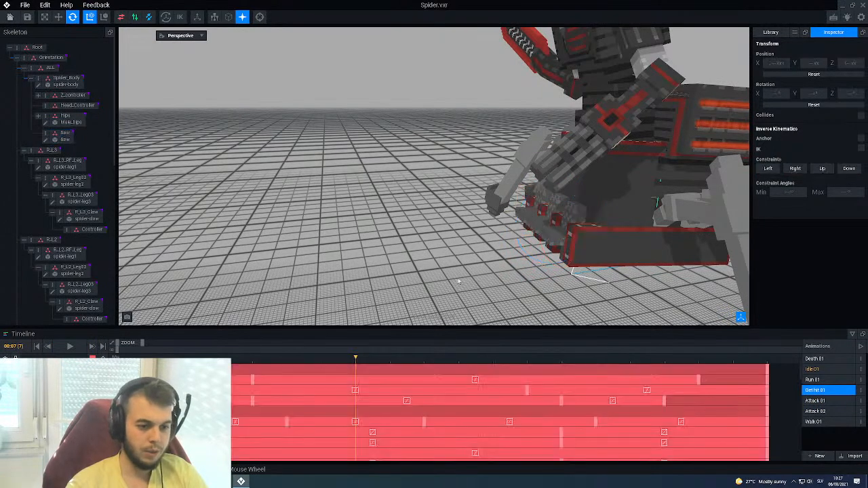
{"action": "left_click", "coordinate": [766, 364]}
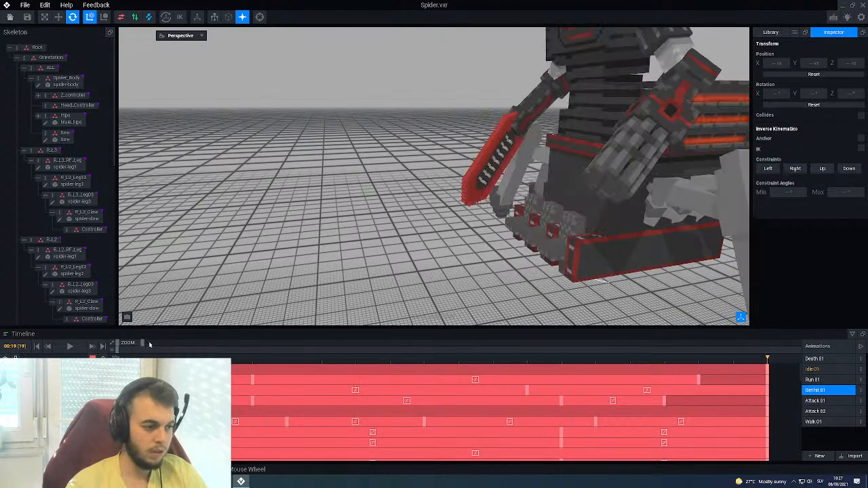
{"action": "left_click_drag", "start_coordinate": [150, 343], "coordinate": [165, 343]}
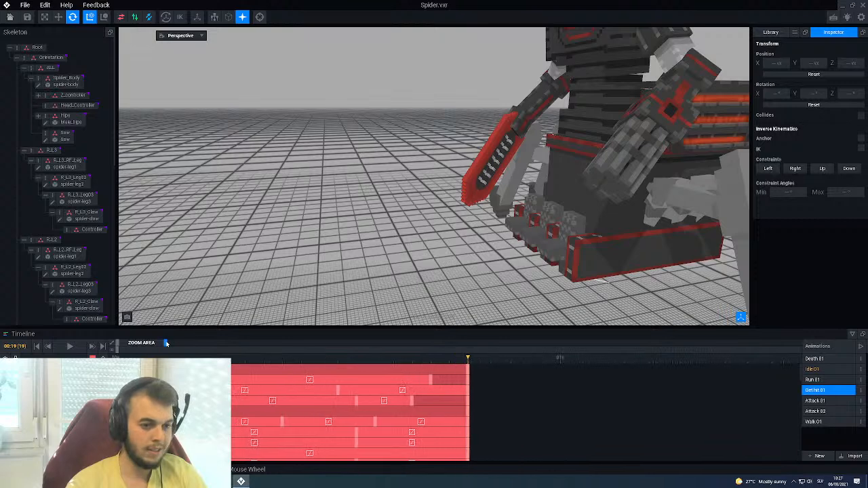
{"action": "left_click", "coordinate": [551, 283]}
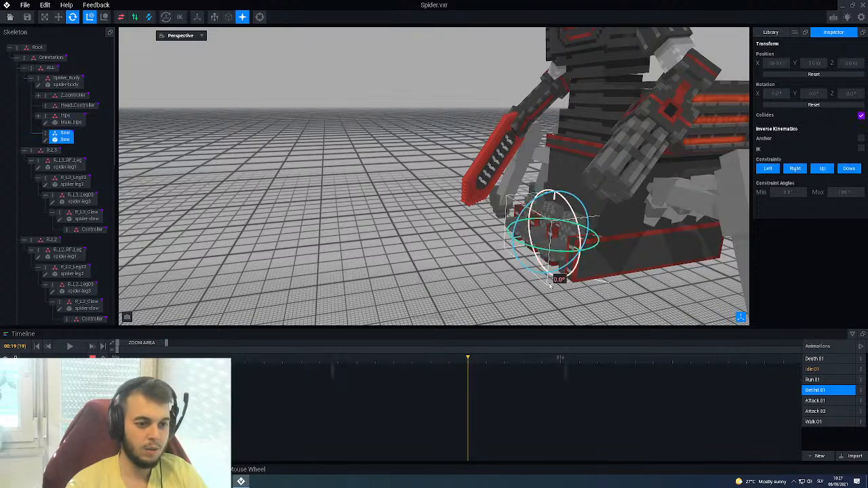
{"action": "right_click", "coordinate": [466, 370]}
{"action": "left_click", "coordinate": [484, 371]}
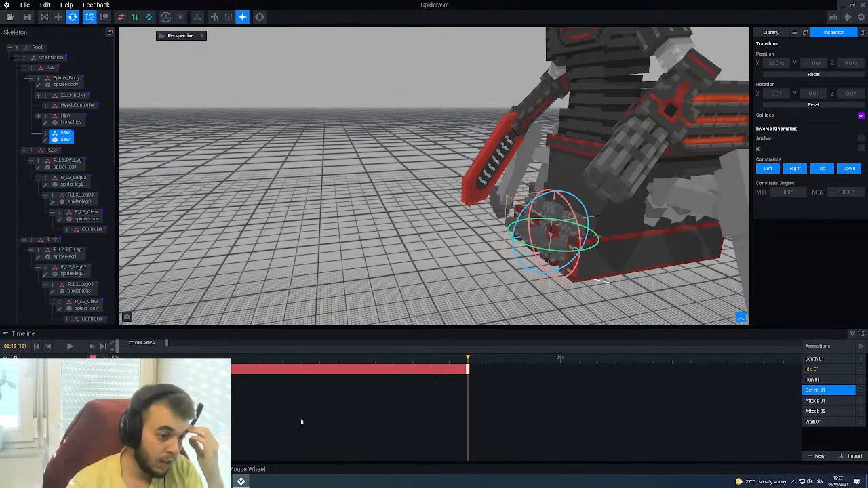
Rotate the Saw to 180° about Z at frame 10 of Get hit 01.
{"action": "left_click_drag", "start_coordinate": [337, 373], "coordinate": [303, 359]}
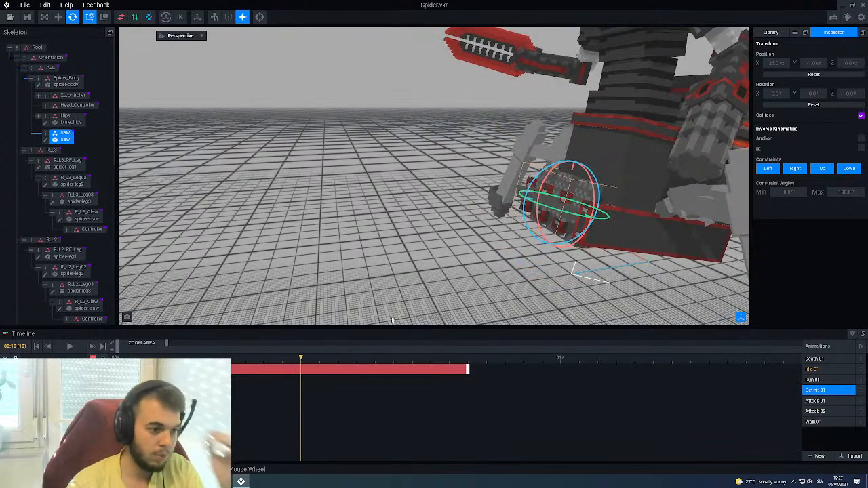
{"action": "scroll", "coordinate": [473, 282], "scroll_direction": "up", "scroll_amount": 3}
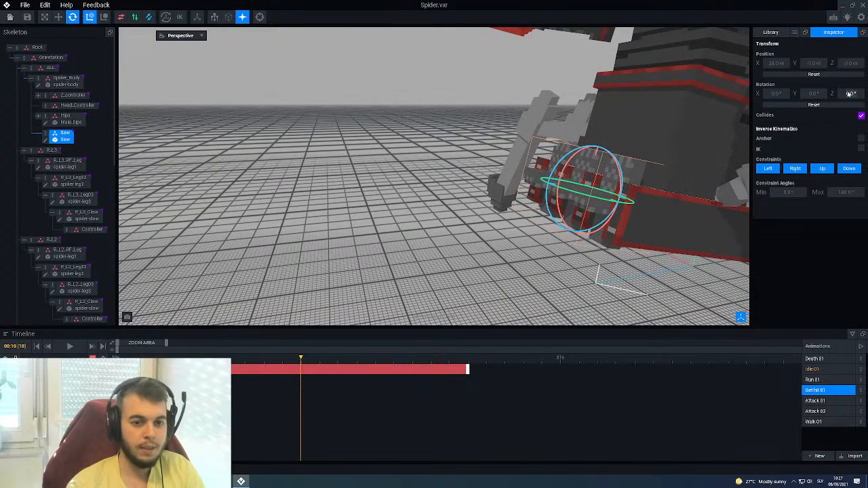
{"action": "type", "text": "180"}
{"action": "key", "text": "Return"}
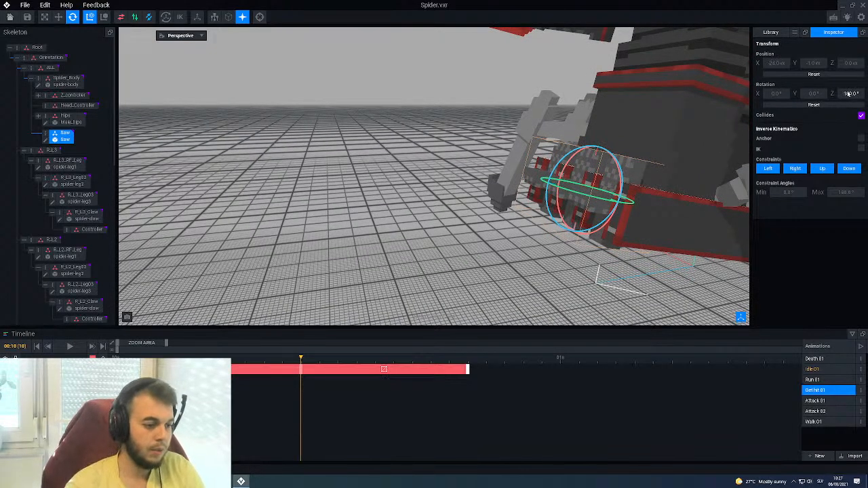
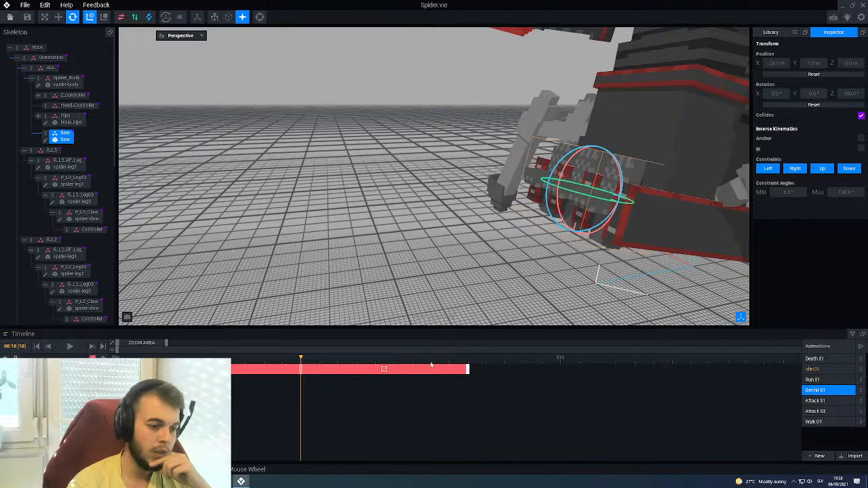
Enable Long Way Rotation on the Saw's transition from frame 10 to frame 19 in Get hit 01.
{"action": "right_click", "coordinate": [305, 455]}
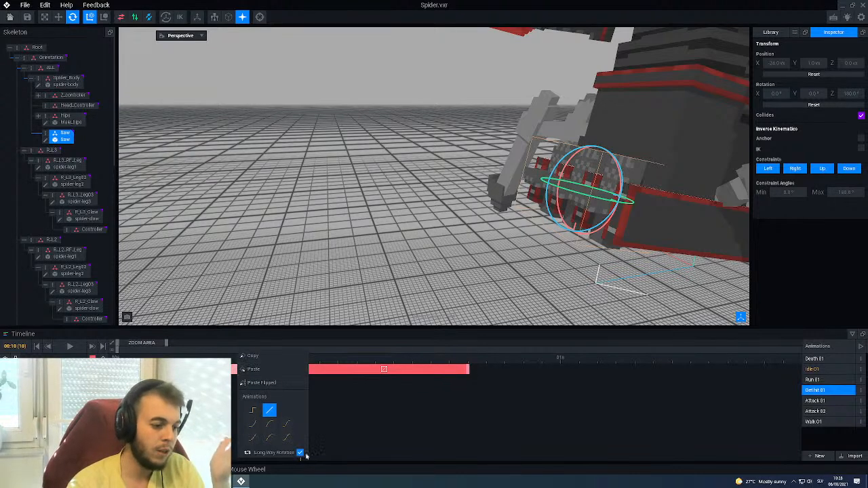
{"action": "left_click", "coordinate": [358, 383]}
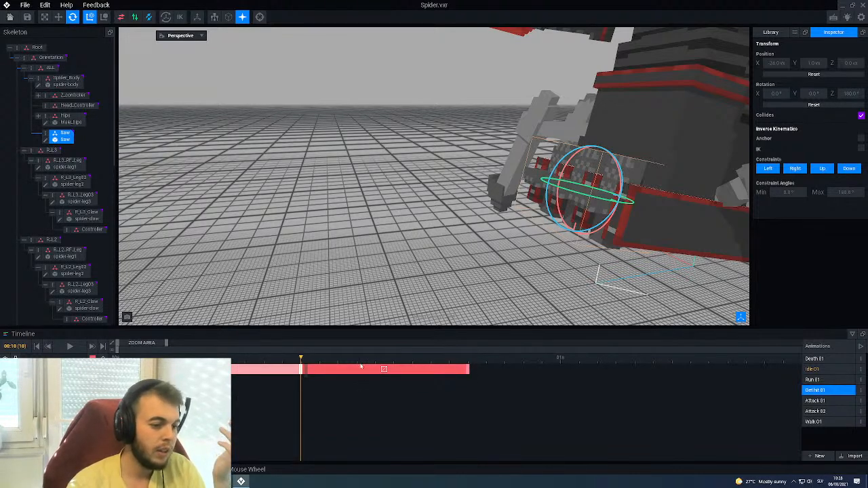
{"action": "right_click", "coordinate": [360, 368]}
{"action": "left_click", "coordinate": [351, 416]}
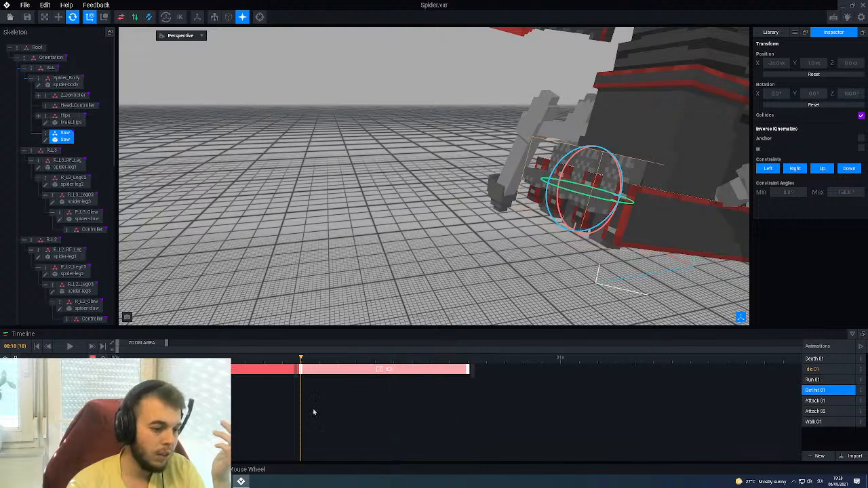
{"action": "left_click", "coordinate": [279, 409]}
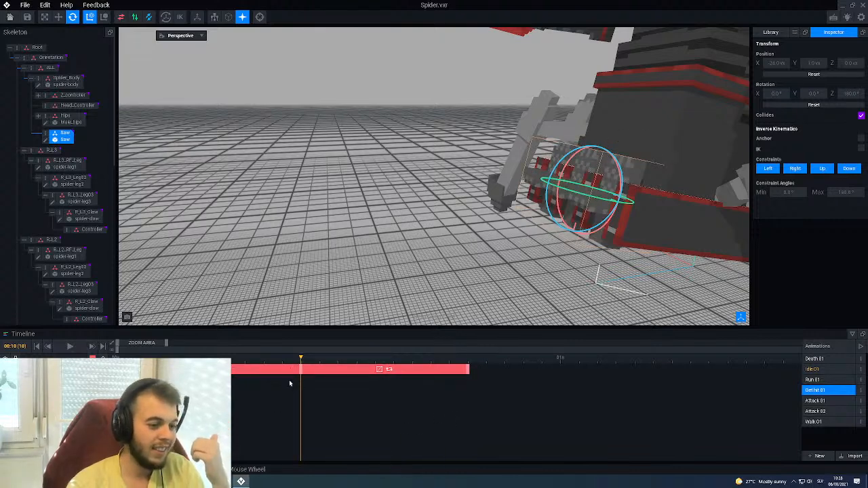
Play Get hit 01 to check the Saw's spin around the whole robot, and switch to the Run 01 animation.
{"action": "key", "text": "space"}
{"action": "left_click", "coordinate": [345, 223]}
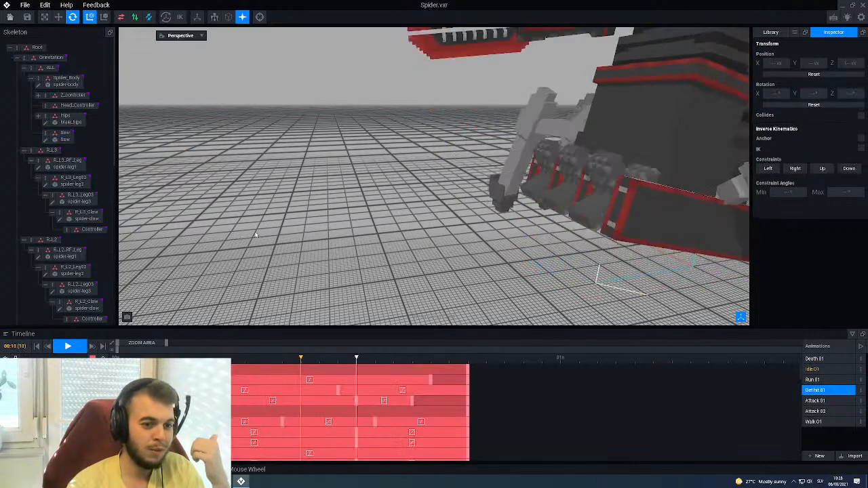
{"action": "right_click_drag", "start_coordinate": [345, 222], "coordinate": [346, 220]}
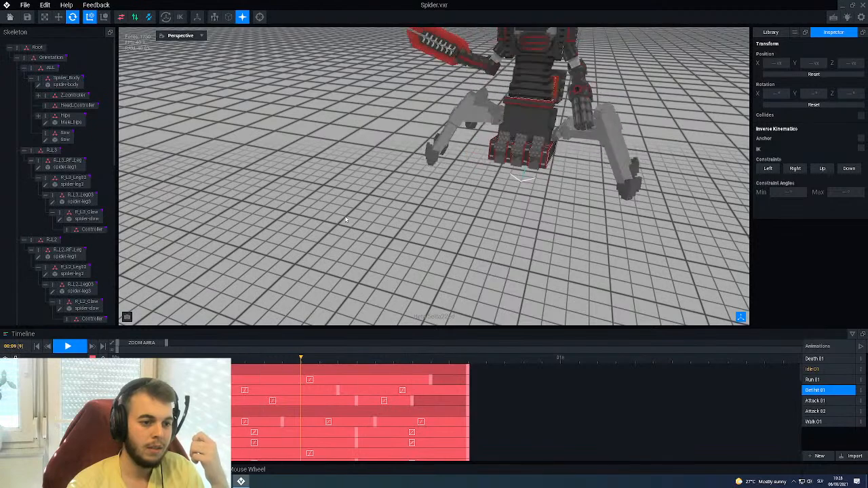
{"action": "right_click_drag", "start_coordinate": [401, 176], "coordinate": [414, 256]}
{"action": "left_click", "coordinate": [816, 380]}
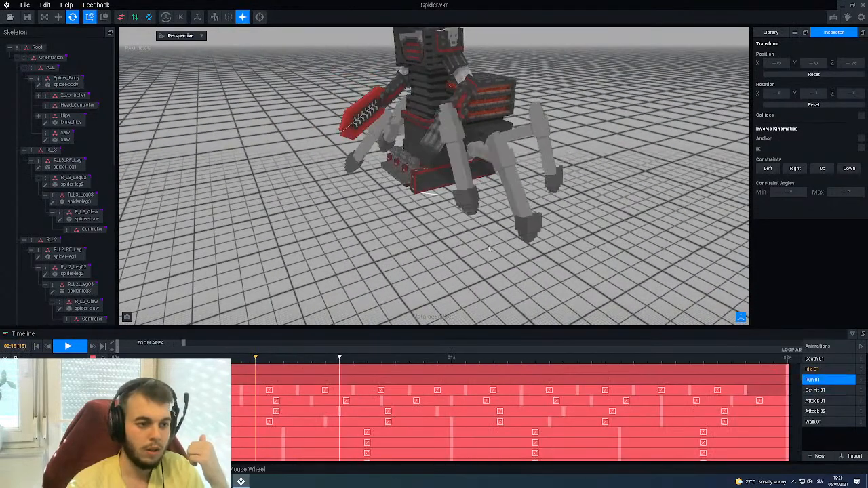
Paste the Saw's copied keyframe at frames 24 and 48 of the Run 01 animation.
{"action": "left_click", "coordinate": [453, 359]}
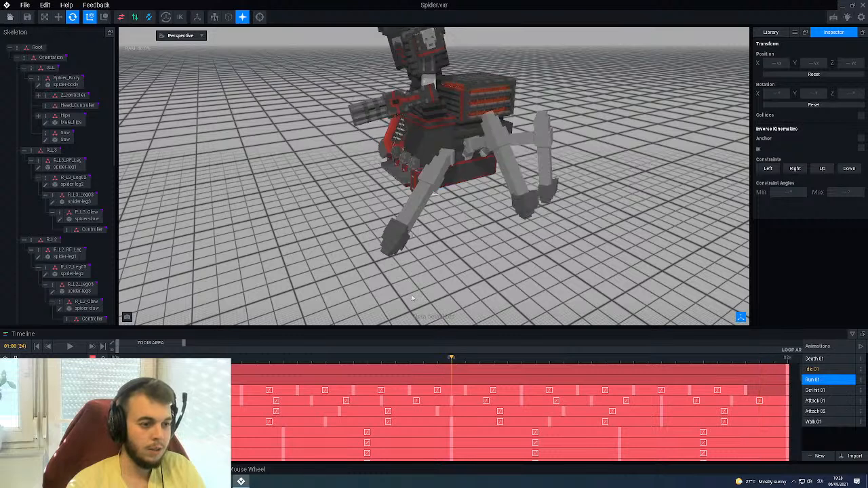
{"action": "left_click", "coordinate": [401, 170]}
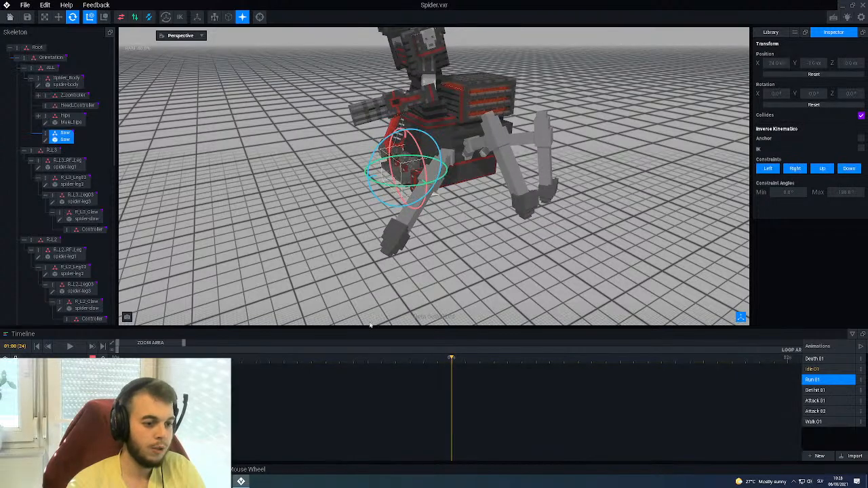
{"action": "right_click", "coordinate": [452, 371]}
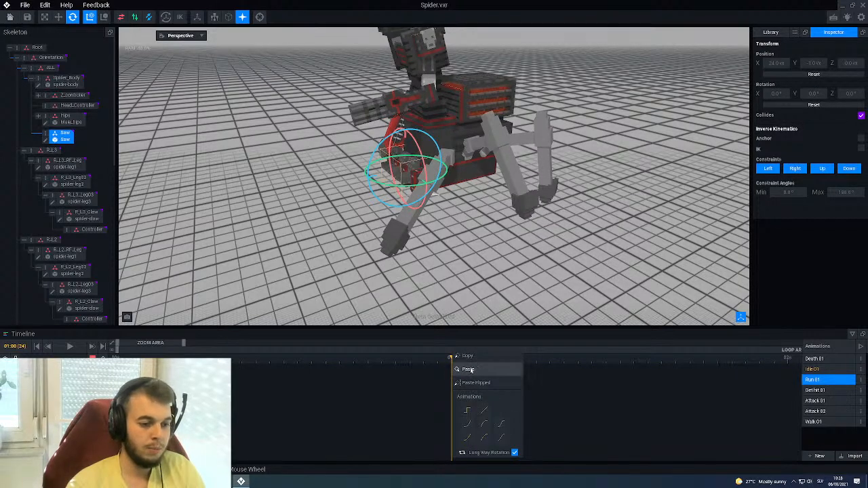
{"action": "left_click", "coordinate": [470, 370]}
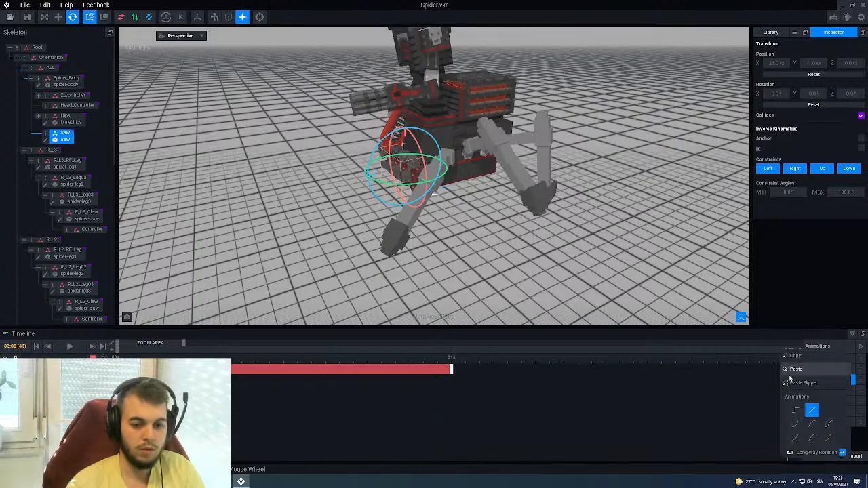
{"action": "left_click", "coordinate": [787, 359]}
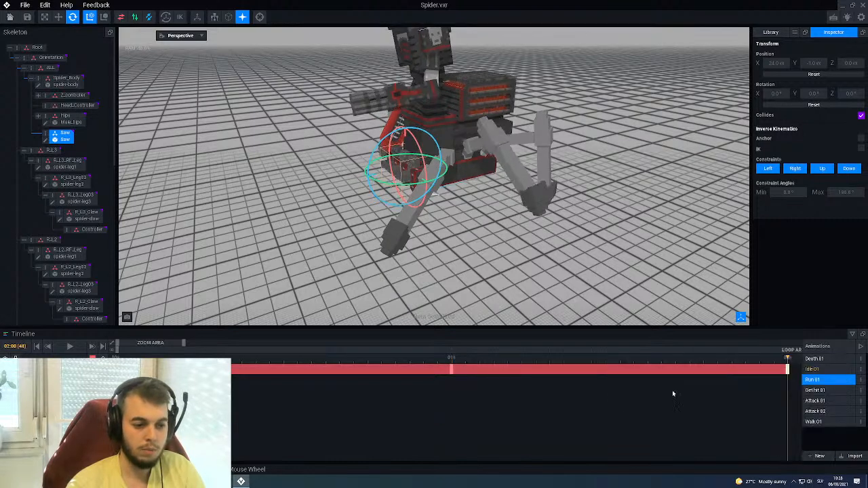
Rotate the Saw to 180° about Z at frames 12 and 36 of Run 01.
{"action": "left_click", "coordinate": [283, 364]}
{"action": "type", "text": "1"}
{"action": "key", "text": "Return"}
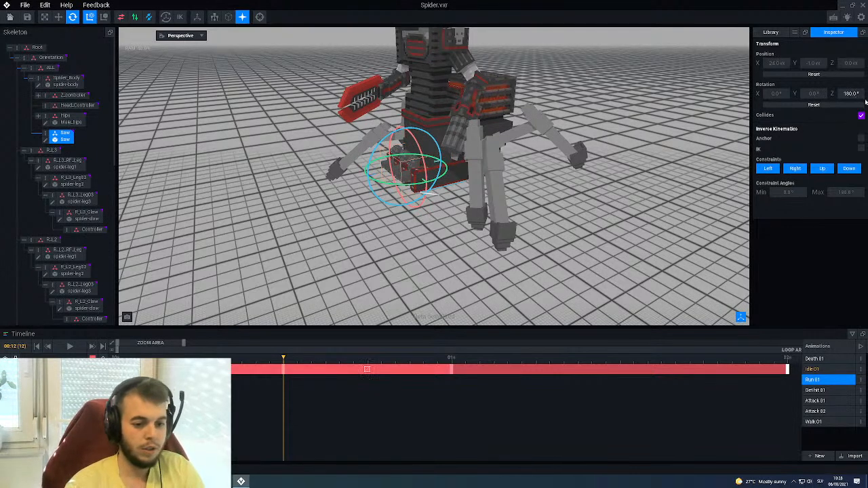
{"action": "left_click", "coordinate": [619, 362]}
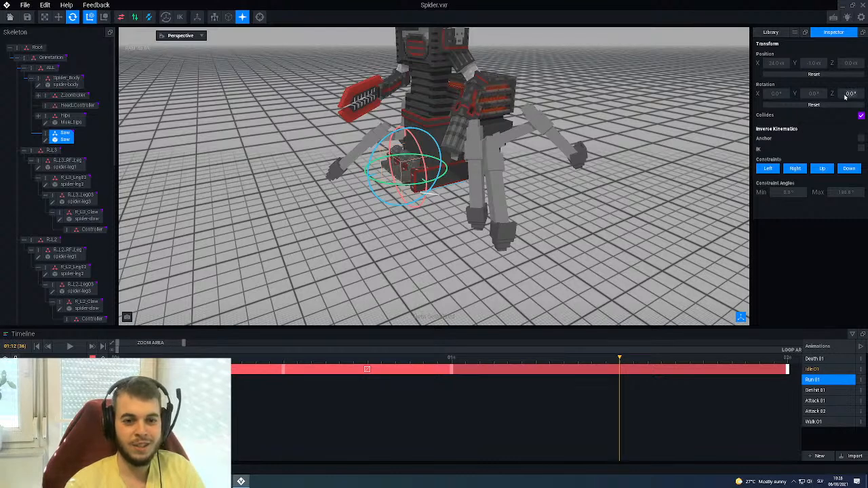
{"action": "key", "text": "Return"}
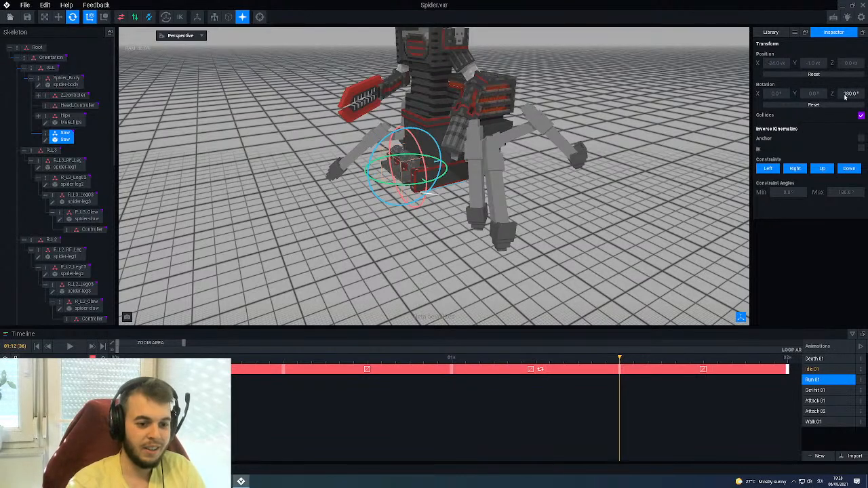
Enable Long Way Rotation on the Saw's transitions from frame 12 to 24 and 36 to 48 in Run 01, and disable it from 24 to 36.
{"action": "right_click", "coordinate": [254, 372]}
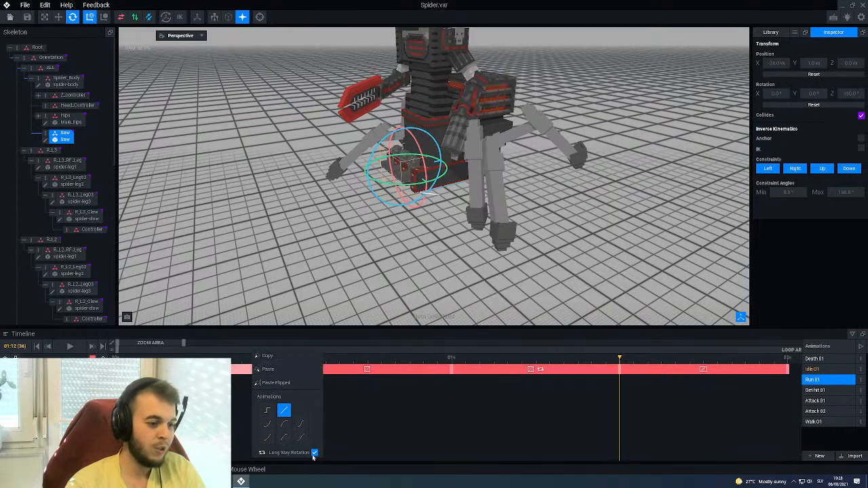
{"action": "left_click", "coordinate": [329, 438]}
{"action": "right_click", "coordinate": [322, 374]}
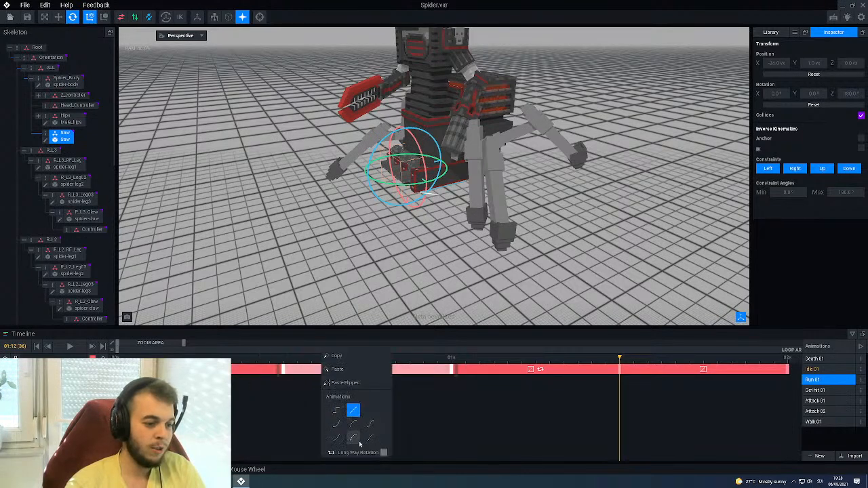
{"action": "left_click", "coordinate": [416, 422]}
{"action": "right_click", "coordinate": [487, 374]}
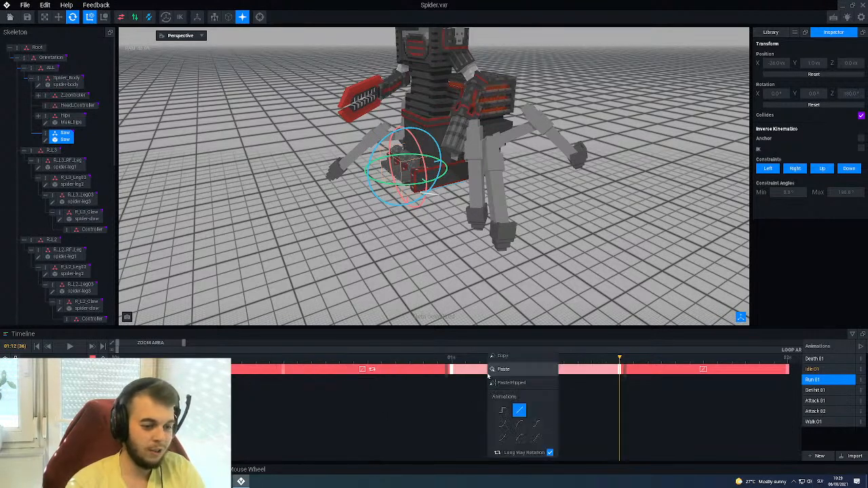
{"action": "left_click", "coordinate": [600, 419]}
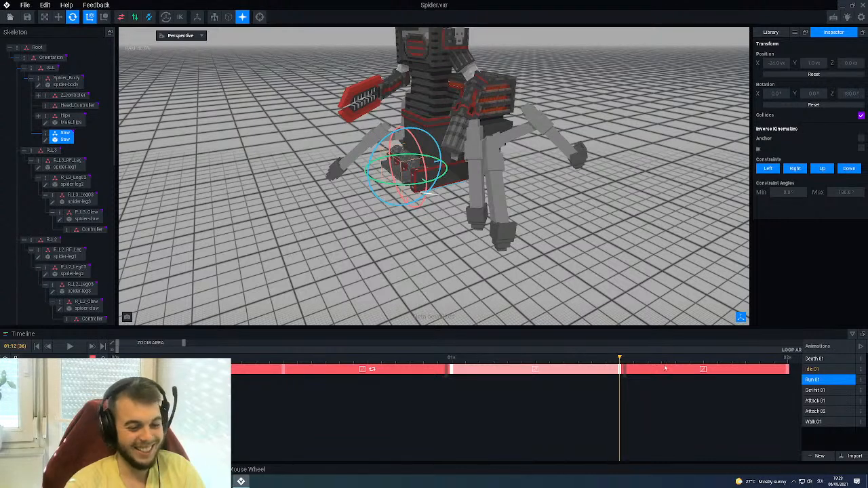
{"action": "right_click", "coordinate": [656, 375]}
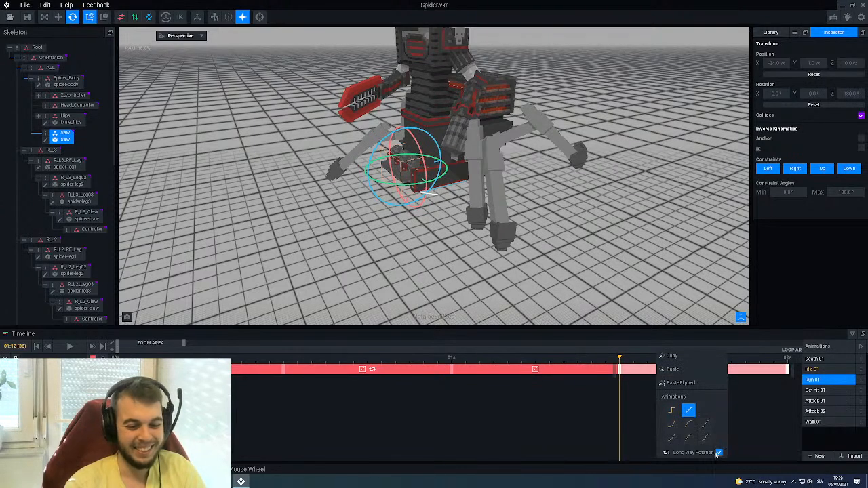
{"action": "left_click", "coordinate": [586, 421]}
Play Run 01 and examine the Saw's spin between the tracks from the front and side, then stop the playback.
{"action": "left_click", "coordinate": [68, 346]}
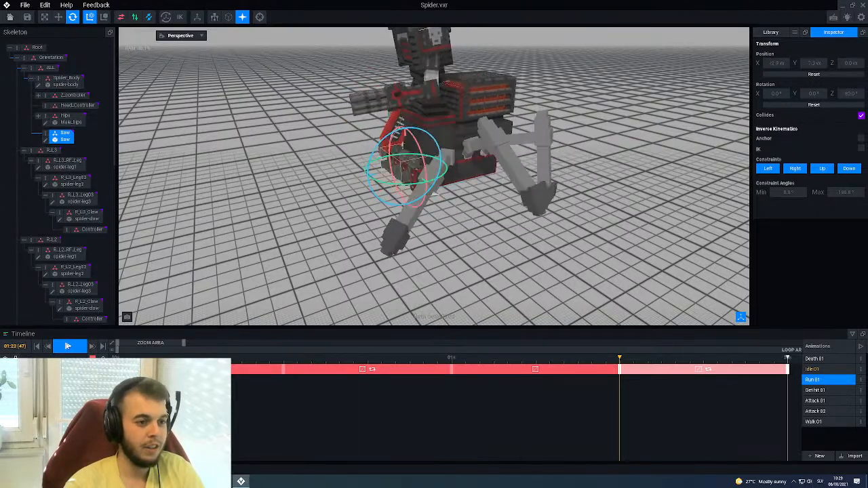
{"action": "right_click_drag", "start_coordinate": [196, 227], "coordinate": [327, 150]}
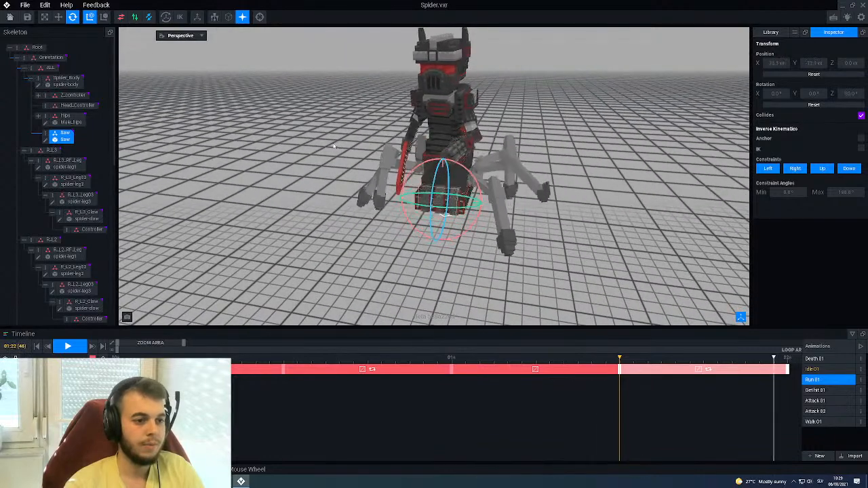
{"action": "left_click", "coordinate": [328, 146]}
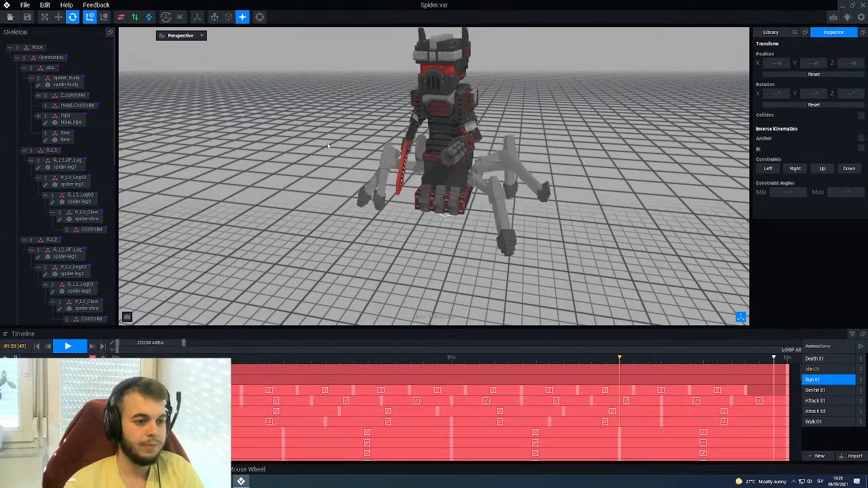
{"action": "right_click_drag", "start_coordinate": [439, 225], "coordinate": [319, 186]}
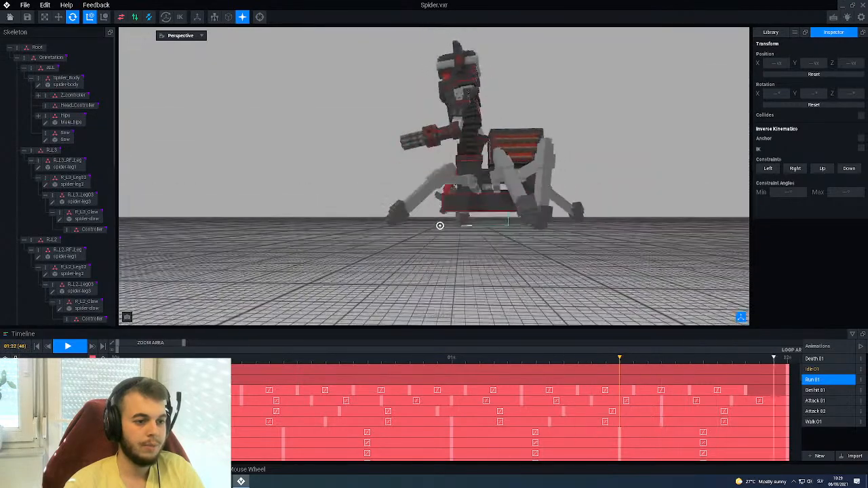
{"action": "mouse_move", "coordinate": [439, 225]}
{"action": "right_mouse_down"}
{"action": "mouse_move", "coordinate": [522, 275]}
{"action": "mouse_move", "coordinate": [440, 229]}
{"action": "right_mouse_up"}
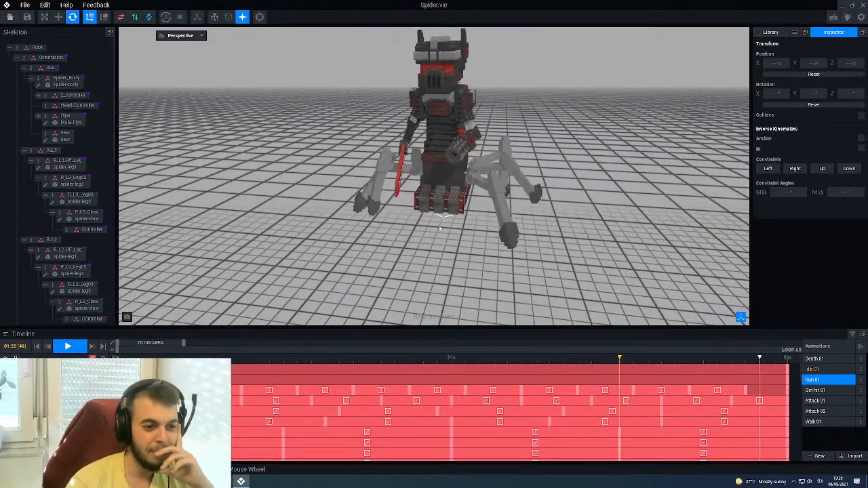
{"action": "scroll", "coordinate": [440, 228], "scroll_direction": "down", "scroll_amount": 3}
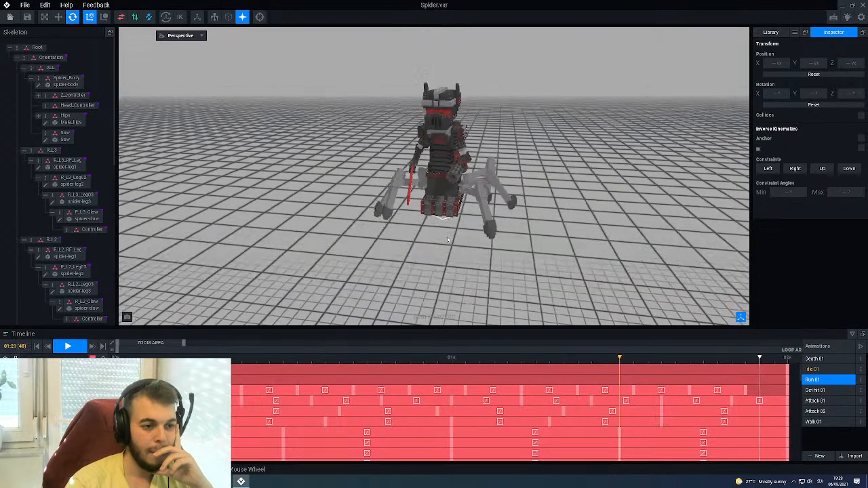
{"action": "scroll", "coordinate": [454, 225], "scroll_direction": "up", "scroll_amount": 5}
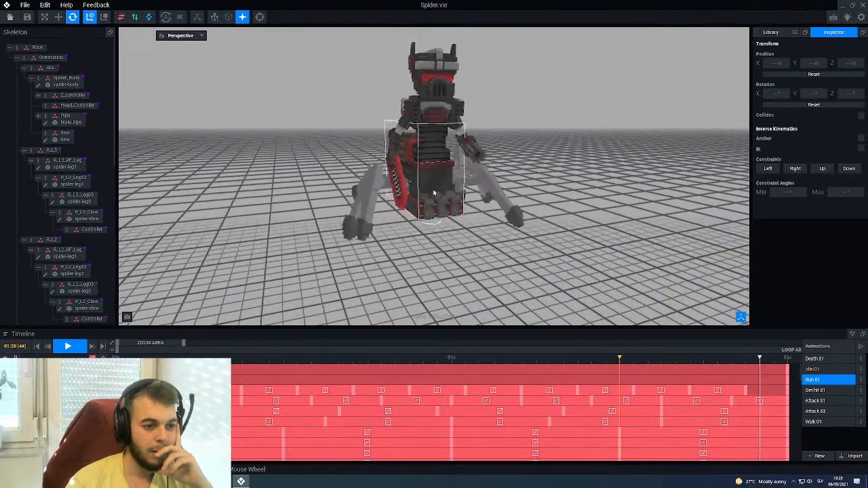
{"action": "right_click_drag", "start_coordinate": [426, 239], "coordinate": [434, 229]}
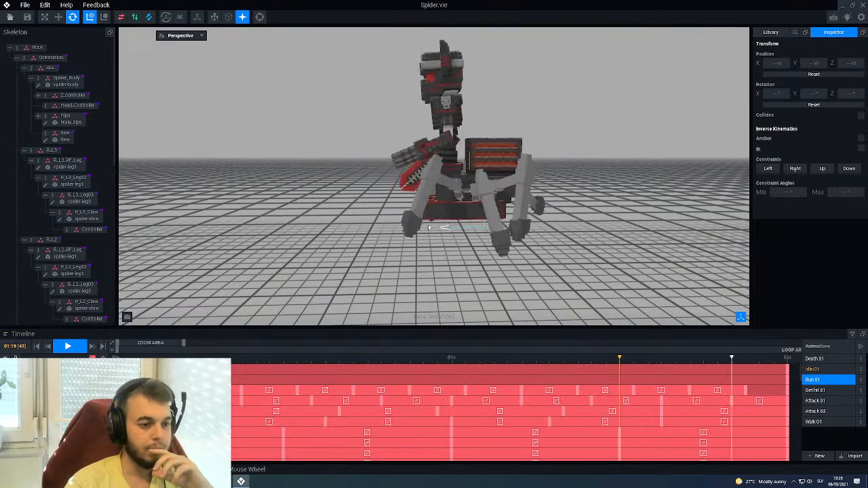
{"action": "right_click_drag", "start_coordinate": [399, 129], "coordinate": [484, 141]}
{"action": "scroll", "coordinate": [484, 141], "scroll_direction": "up", "scroll_amount": 3}
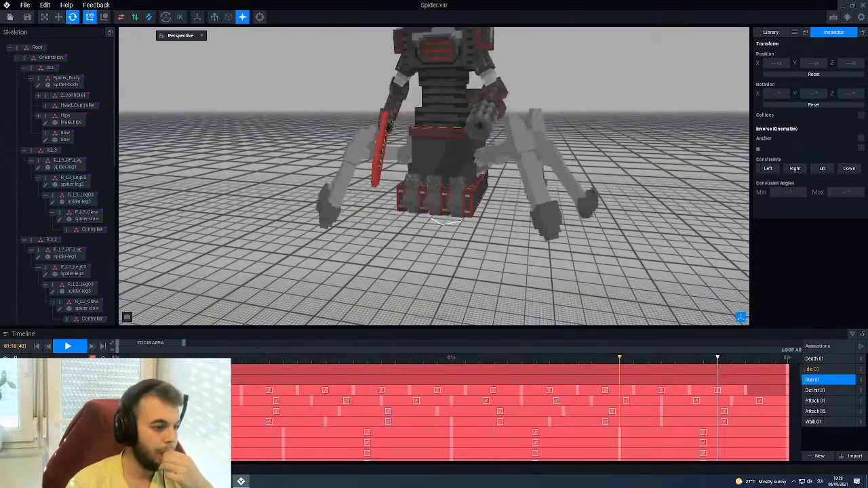
{"action": "left_click", "coordinate": [67, 346]}
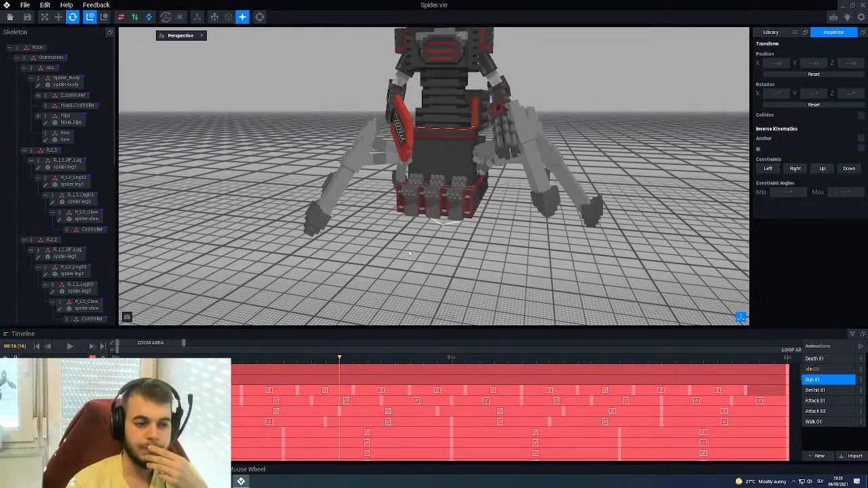
Inspect the Saw's blades up close between the tracks while scrubbing Run 01 to frame 31.
{"action": "middle_click_drag", "start_coordinate": [435, 166], "coordinate": [473, 190]}
{"action": "right_click_drag", "start_coordinate": [472, 190], "coordinate": [493, 196]}
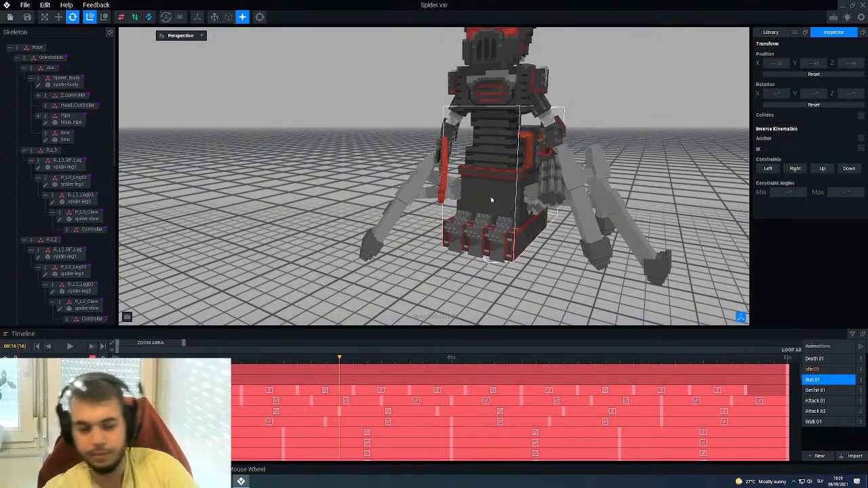
{"action": "right_click_drag", "start_coordinate": [486, 200], "coordinate": [486, 199]}
{"action": "scroll", "coordinate": [486, 208], "scroll_direction": "up", "scroll_amount": 4}
{"action": "right_click_drag", "start_coordinate": [482, 234], "coordinate": [476, 253]}
{"action": "left_click", "coordinate": [477, 255]}
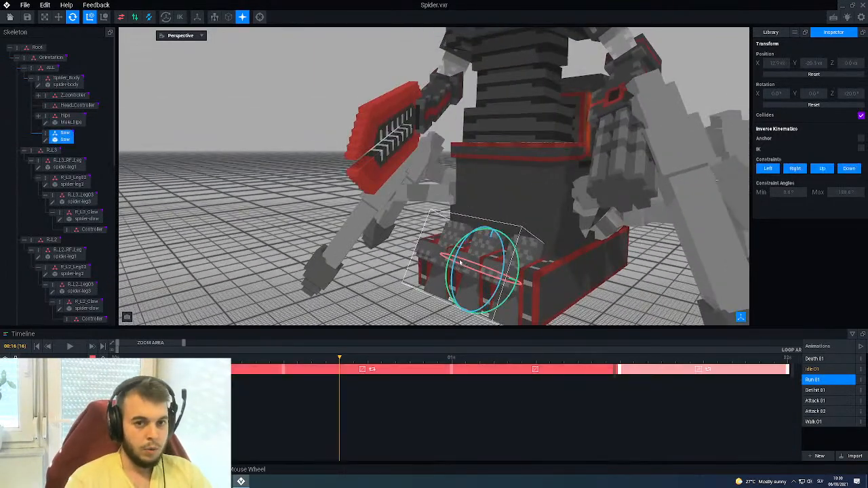
{"action": "left_click_drag", "start_coordinate": [238, 363], "coordinate": [546, 370]}
{"action": "right_click_drag", "start_coordinate": [364, 249], "coordinate": [363, 247]}
{"action": "left_click", "coordinate": [411, 269]}
{"action": "right_click_drag", "start_coordinate": [411, 269], "coordinate": [363, 247]}
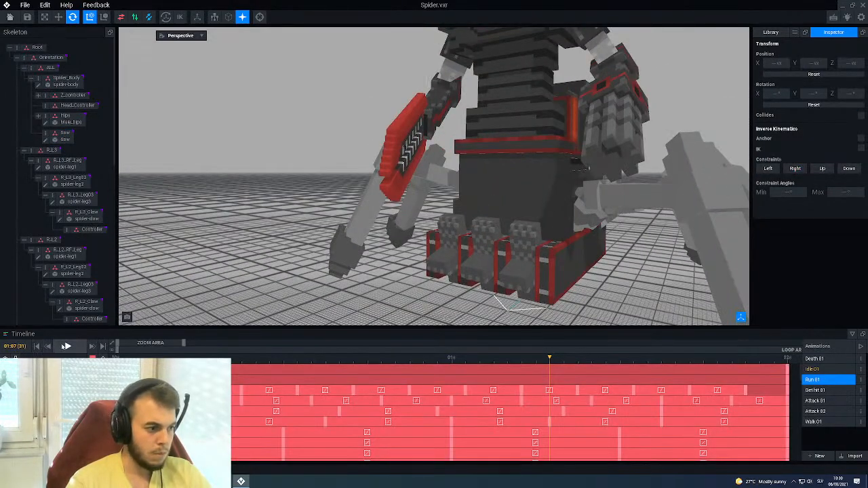
{"action": "right_click_drag", "start_coordinate": [521, 264], "coordinate": [521, 264]}
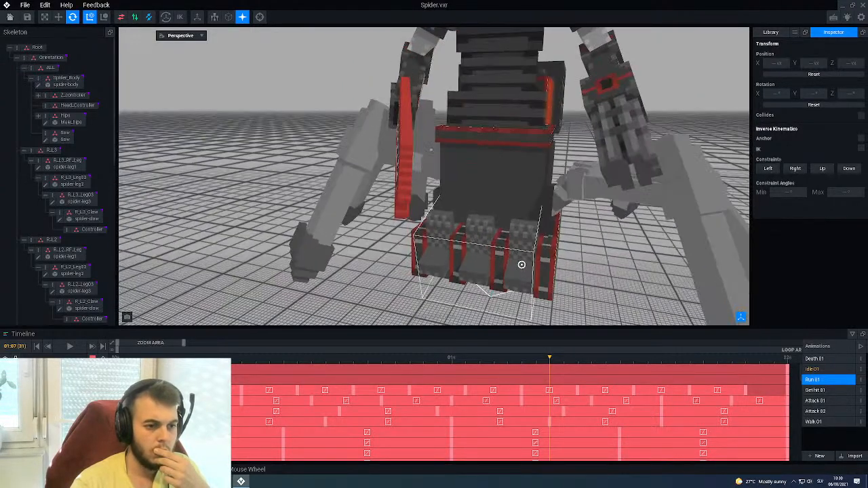
Open the Saw's model for voxel editing and view its three blades from the front.
{"action": "right_click_drag", "start_coordinate": [479, 284], "coordinate": [534, 258]}
{"action": "left_click", "coordinate": [508, 224]}
{"action": "left_click", "coordinate": [534, 258]}
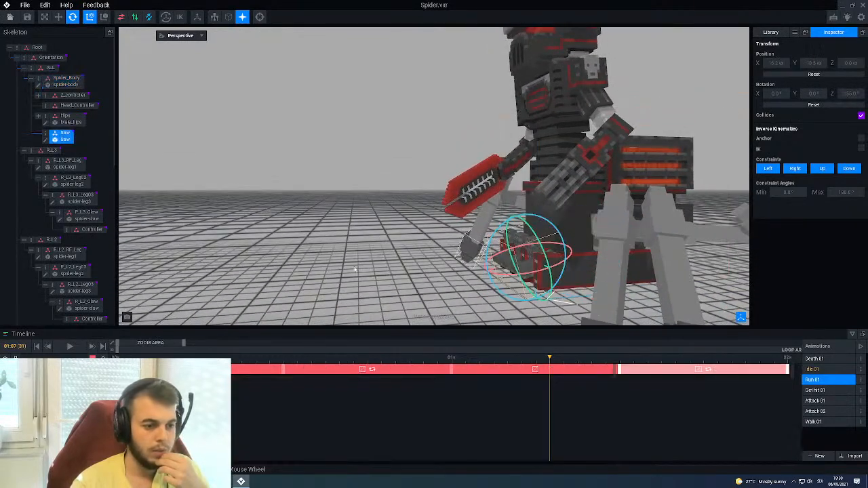
{"action": "left_click", "coordinate": [46, 142]}
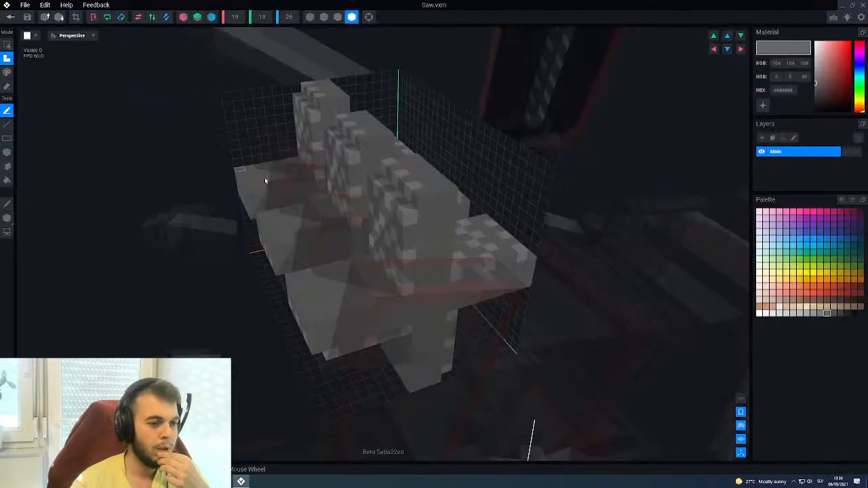
{"action": "scroll", "coordinate": [370, 225], "scroll_direction": "down", "scroll_amount": 4}
{"action": "right_click_drag", "start_coordinate": [369, 225], "coordinate": [369, 225]}
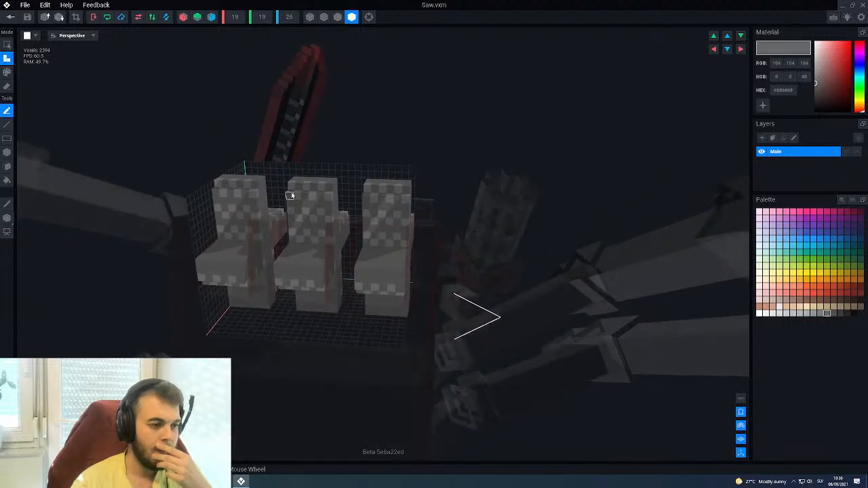
{"action": "scroll", "coordinate": [291, 193], "scroll_direction": "down", "scroll_amount": 5}
{"action": "right_click_drag", "start_coordinate": [370, 235], "coordinate": [370, 235]}
{"action": "scroll", "coordinate": [322, 224], "scroll_direction": "up", "scroll_amount": 2}
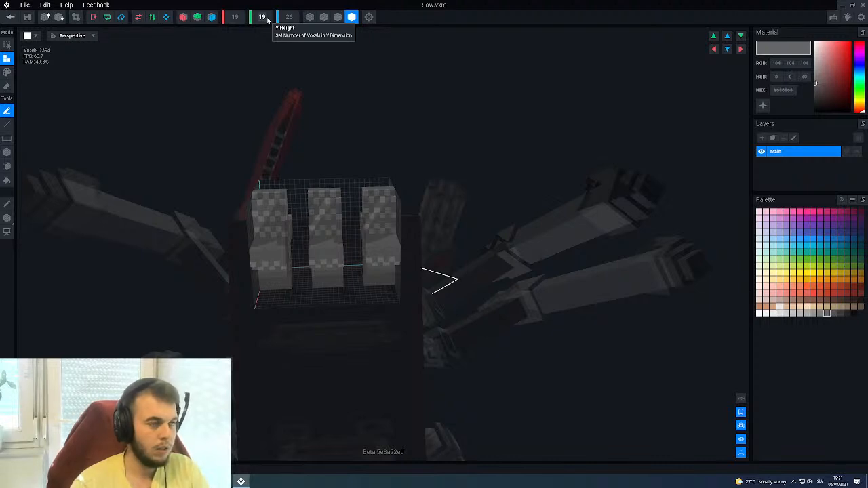
Enlarge the Saw model's volume to 21 voxels in both X and Y.
{"action": "left_click", "coordinate": [267, 20]}
{"action": "type", "text": "21"}
{"action": "key", "text": "Return"}
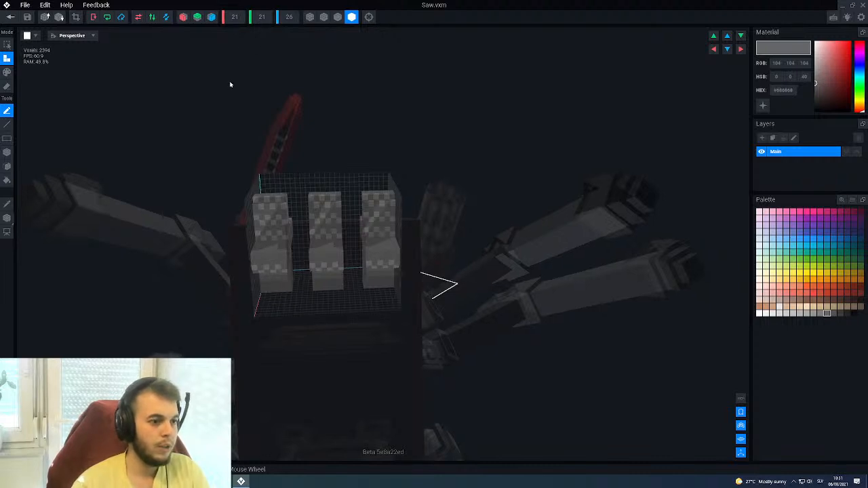
{"action": "scroll", "coordinate": [318, 245], "scroll_direction": "up", "scroll_amount": 3}
{"action": "mouse_move", "coordinate": [297, 236]}
{"action": "right_mouse_down"}
{"action": "mouse_move", "coordinate": [251, 224]}
{"action": "mouse_move", "coordinate": [303, 233]}
{"action": "right_mouse_up"}
Return to the spider rig, saving the changes to Saw.vxm, and play Run 01 to check the resized Saw.
{"action": "left_click", "coordinate": [11, 17]}
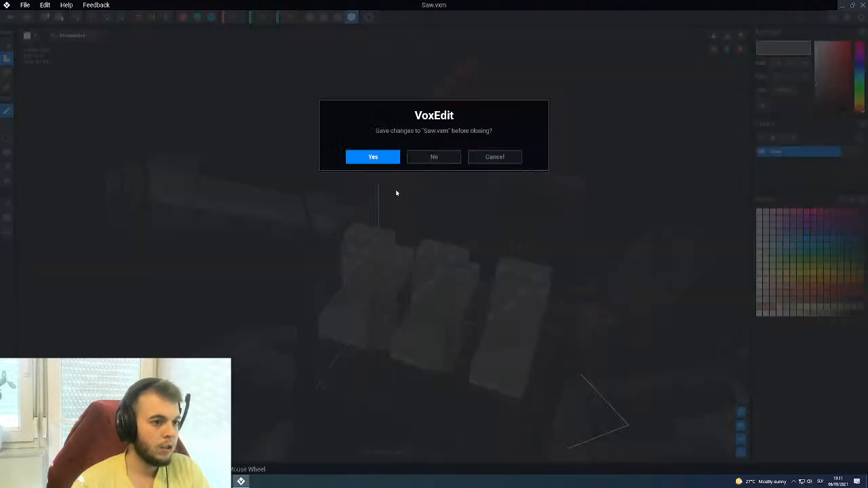
{"action": "left_click", "coordinate": [373, 160]}
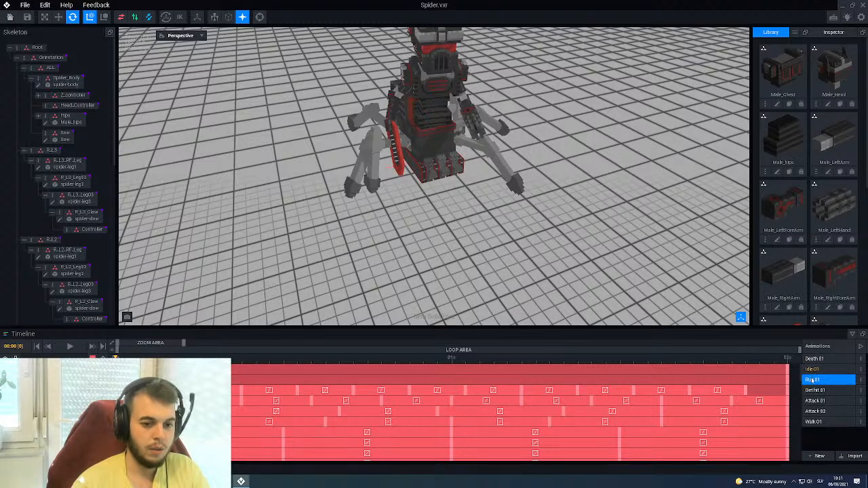
{"action": "left_click", "coordinate": [69, 346]}
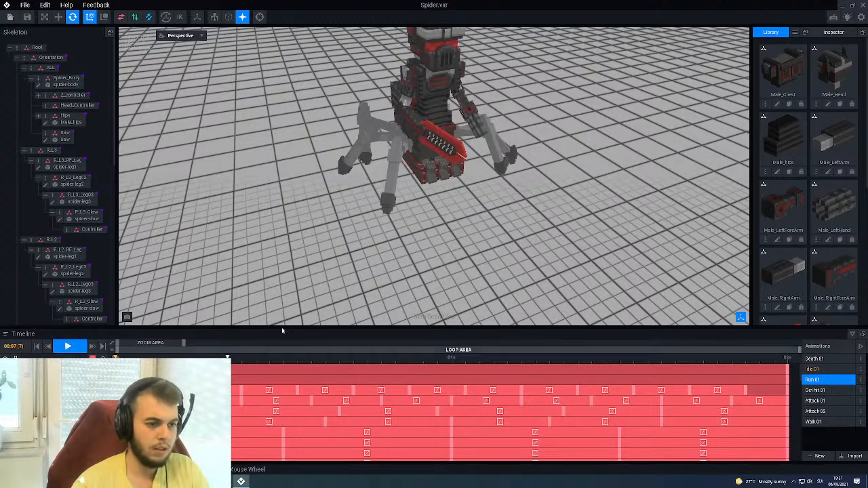
Stop the Run 01 playback, select the Saw, and copy its starting keyframe in the Idle 01 animation.
{"action": "key", "text": "space"}
{"action": "left_click", "coordinate": [435, 173]}
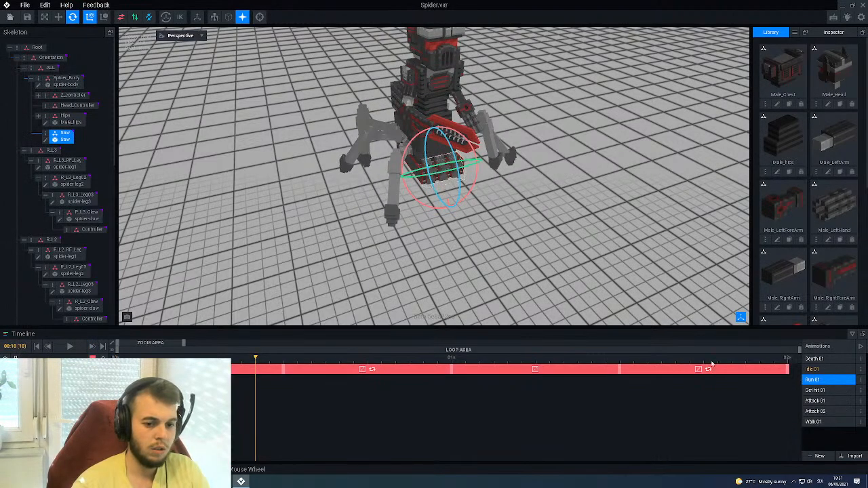
{"action": "left_click", "coordinate": [812, 368]}
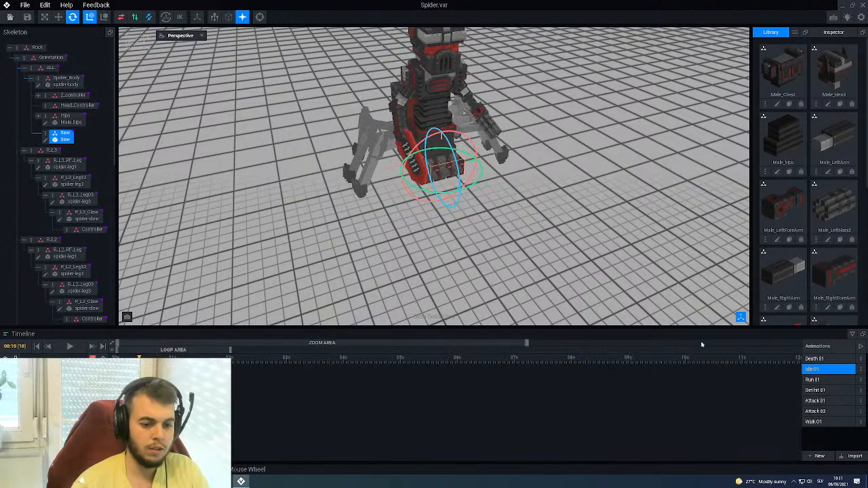
{"action": "left_click", "coordinate": [799, 360]}
{"action": "right_click", "coordinate": [117, 371]}
{"action": "left_click", "coordinate": [129, 355]}
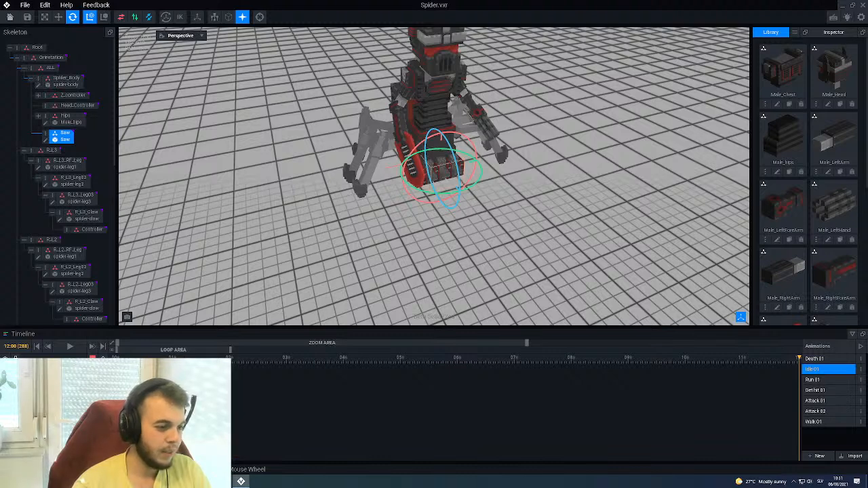
Paste the copied Saw keyframe into Idle 01 at every whole second from 2 s through 12 s.
{"action": "right_click", "coordinate": [230, 370]}
{"action": "left_click", "coordinate": [235, 369]}
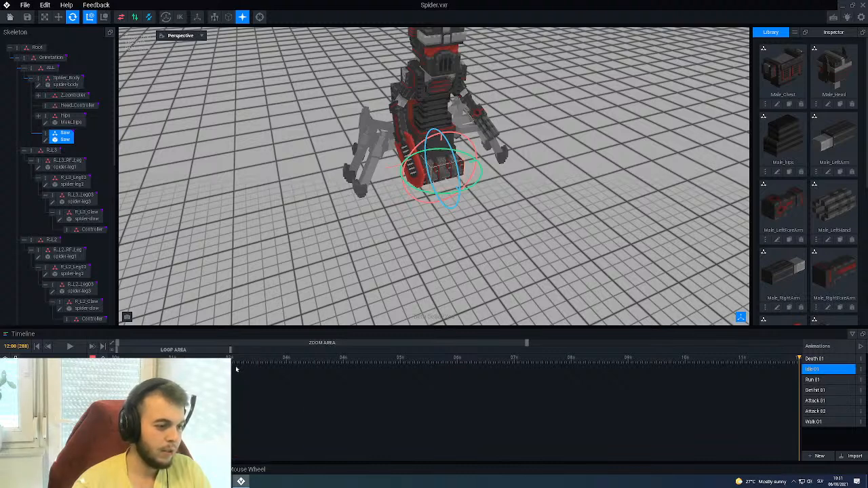
{"action": "right_click", "coordinate": [288, 370]}
{"action": "left_click", "coordinate": [298, 370]}
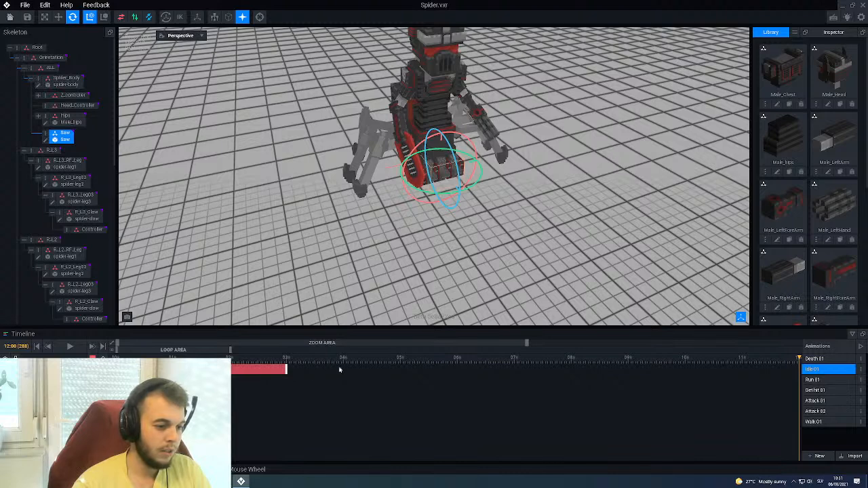
{"action": "right_click", "coordinate": [343, 370]}
{"action": "left_click", "coordinate": [352, 372]}
{"action": "right_click", "coordinate": [399, 372]}
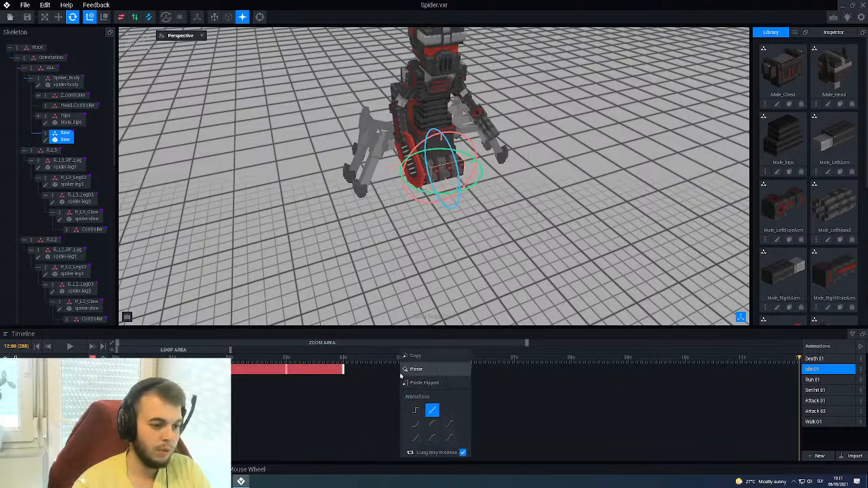
{"action": "left_click", "coordinate": [410, 372]}
{"action": "right_click", "coordinate": [458, 369]}
{"action": "left_click", "coordinate": [472, 370]}
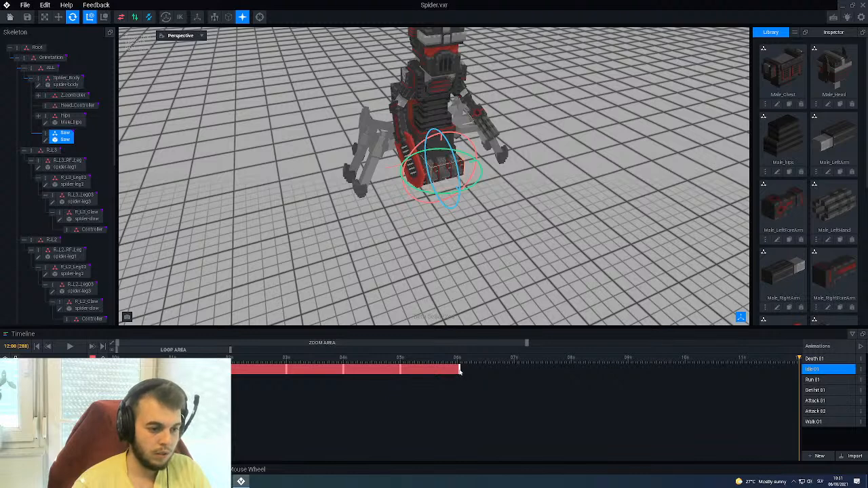
{"action": "right_click", "coordinate": [515, 367]}
{"action": "left_click", "coordinate": [528, 378]}
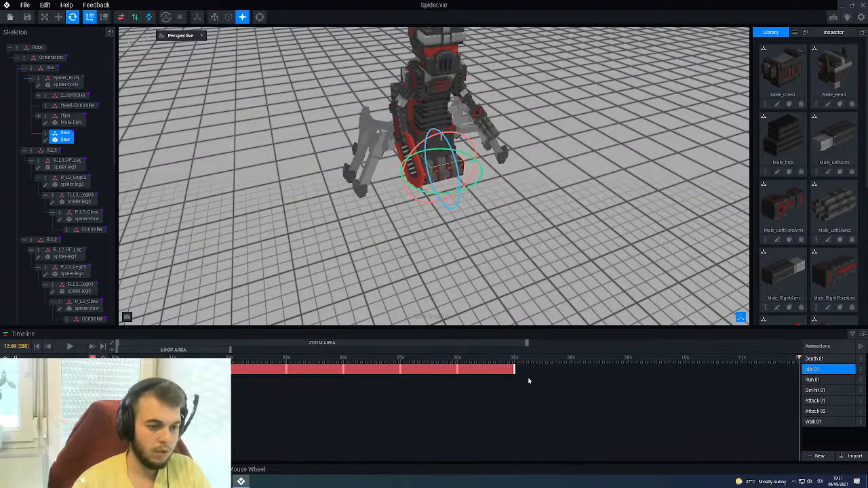
{"action": "right_click", "coordinate": [573, 369]}
{"action": "left_click", "coordinate": [585, 369]}
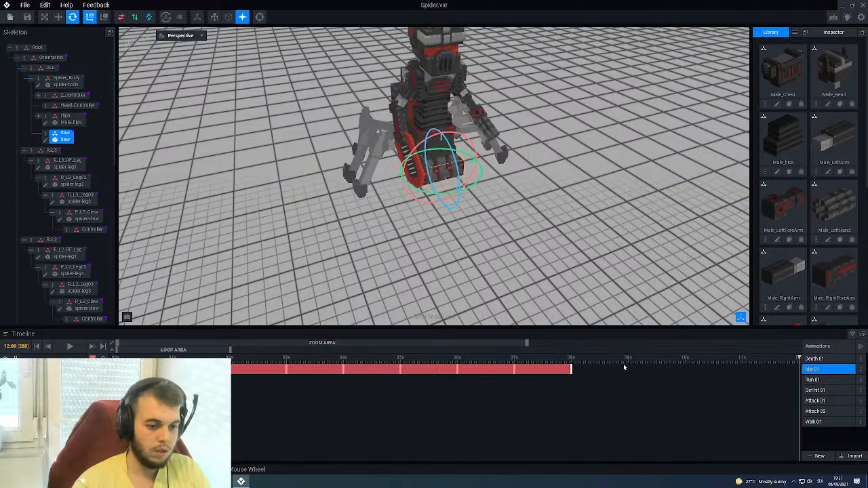
{"action": "right_click", "coordinate": [629, 367]}
{"action": "left_click", "coordinate": [644, 378]}
{"action": "right_click", "coordinate": [684, 370]}
{"action": "left_click", "coordinate": [714, 377]}
{"action": "right_click", "coordinate": [741, 370]}
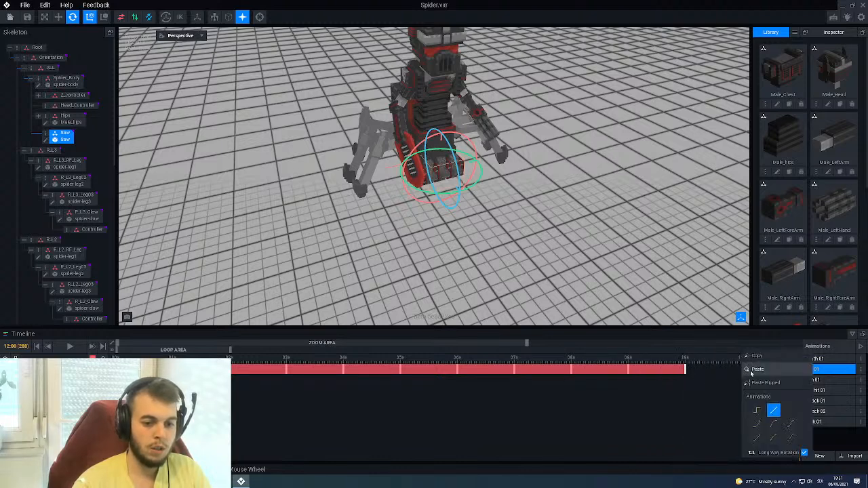
{"action": "left_click", "coordinate": [779, 375]}
{"action": "right_click", "coordinate": [797, 369]}
{"action": "left_click", "coordinate": [793, 377]}
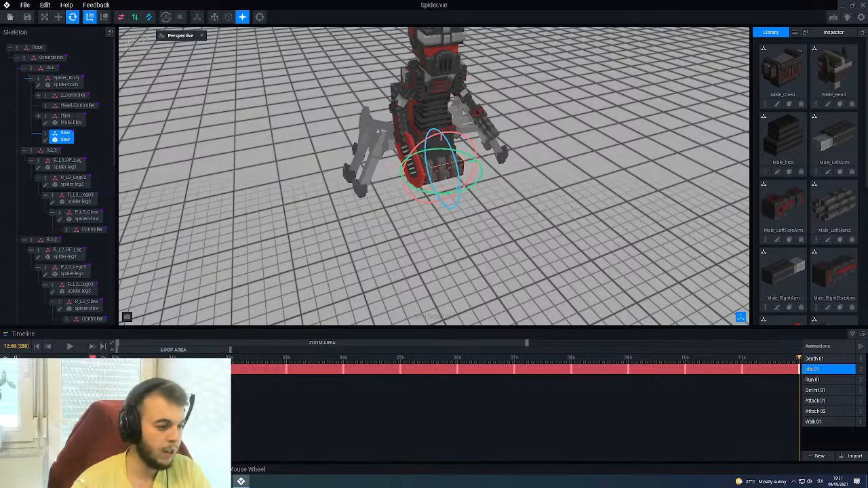
Key a rotated Saw pose at 0:12 and 1:12 in Idle 01, and scrub back to 0:06 to check the spin.
{"action": "left_click", "coordinate": [144, 358]}
{"action": "scroll", "coordinate": [455, 181], "scroll_direction": "up", "scroll_amount": 4}
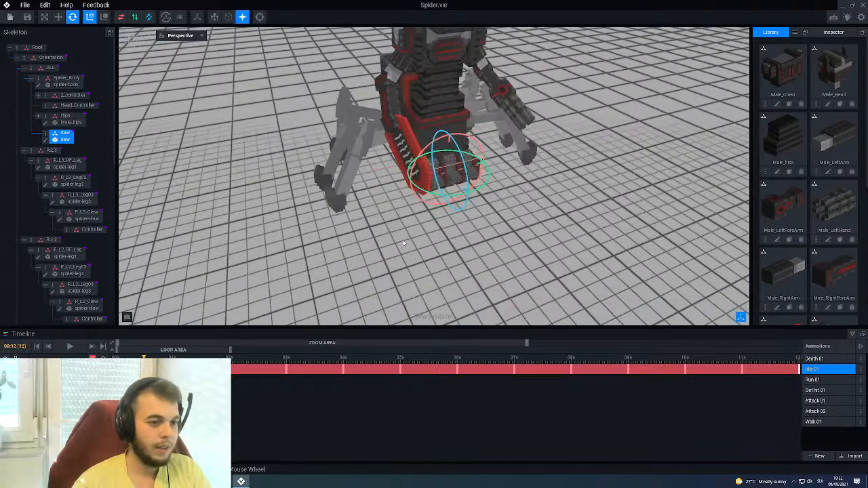
{"action": "right_click_drag", "start_coordinate": [459, 183], "coordinate": [476, 202]}
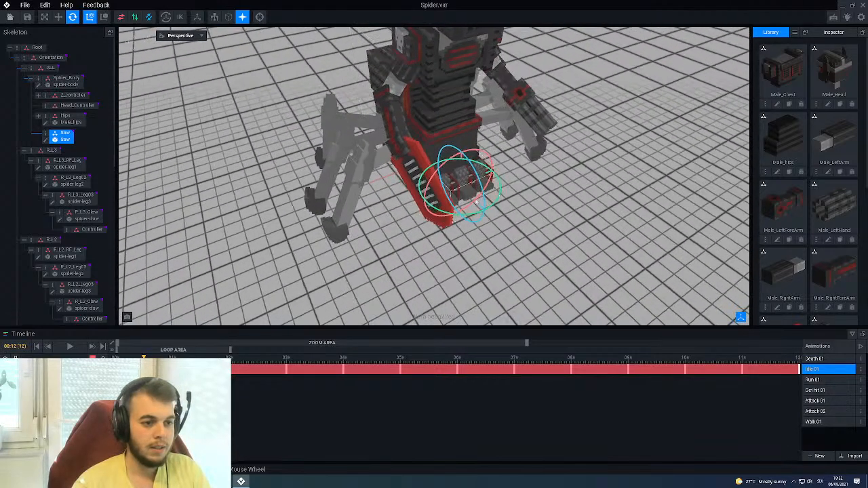
{"action": "scroll", "coordinate": [477, 201], "scroll_direction": "up", "scroll_amount": 4}
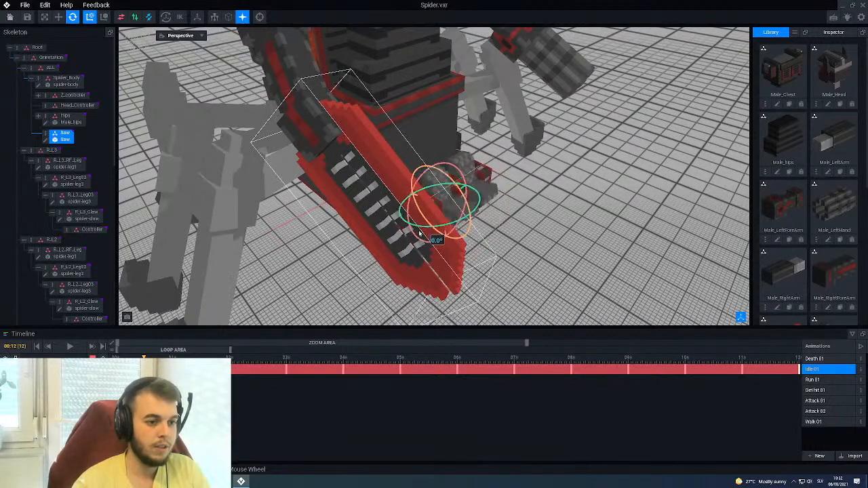
{"action": "right_click_drag", "start_coordinate": [394, 230], "coordinate": [366, 257]}
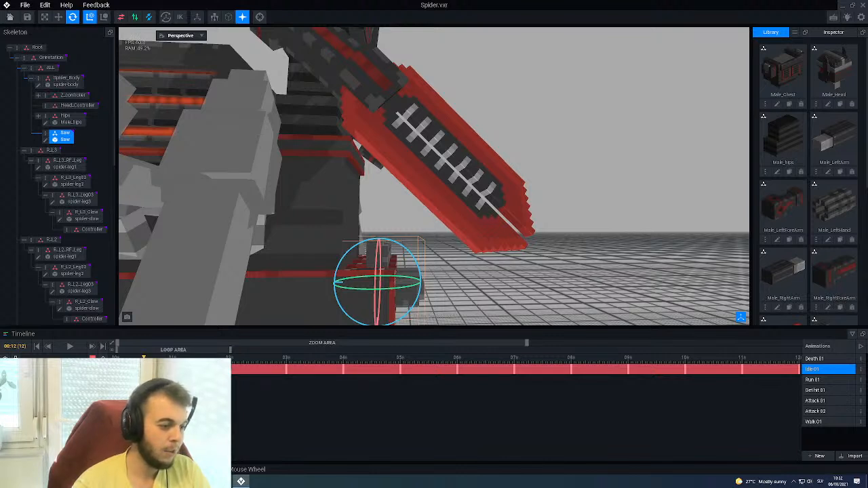
{"action": "left_click_drag", "start_coordinate": [144, 357], "coordinate": [202, 356]}
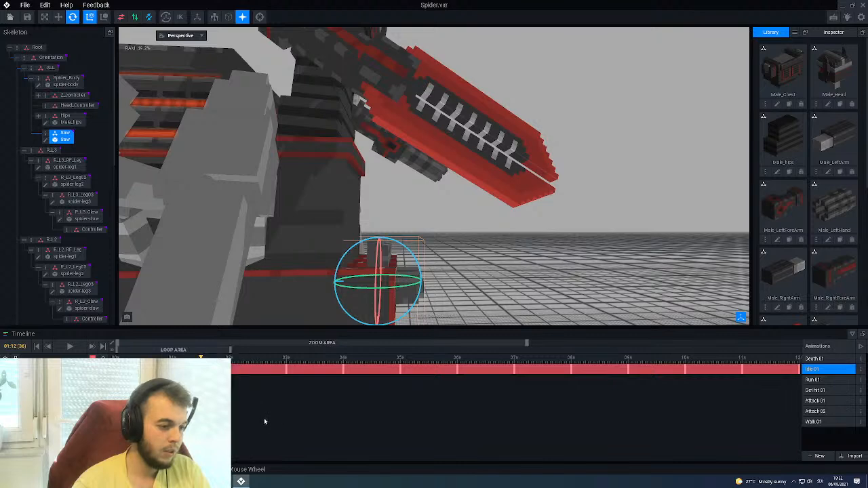
{"action": "left_click", "coordinate": [260, 359]}
{"action": "left_click_drag", "start_coordinate": [260, 360], "coordinate": [129, 359]}
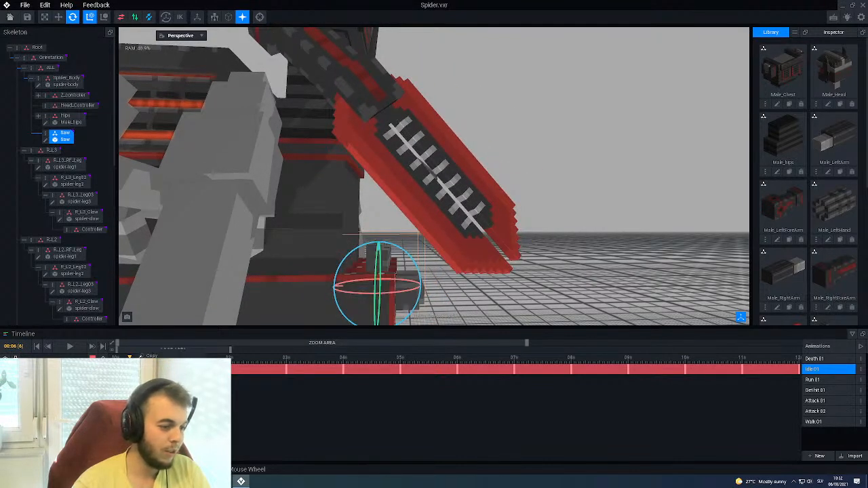
Adjust the Long Way Rotation setting of the Saw's keyframe segments within the first two seconds of Idle 01.
{"action": "right_click", "coordinate": [130, 370]}
{"action": "left_click", "coordinate": [235, 417]}
{"action": "right_click", "coordinate": [161, 400]}
{"action": "left_click", "coordinate": [250, 417]}
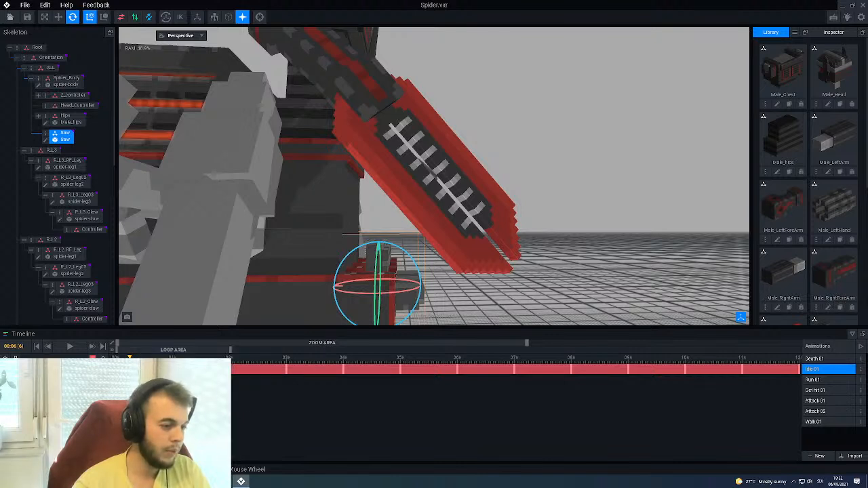
{"action": "right_click", "coordinate": [189, 400]}
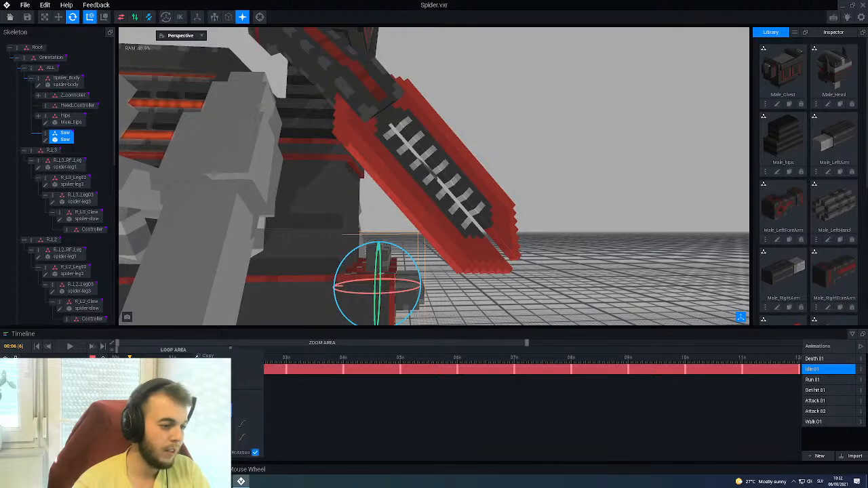
{"action": "left_click", "coordinate": [218, 422]}
{"action": "left_click_drag", "start_coordinate": [130, 359], "coordinate": [215, 360]}
{"action": "right_click", "coordinate": [223, 369]}
{"action": "left_click", "coordinate": [286, 454]}
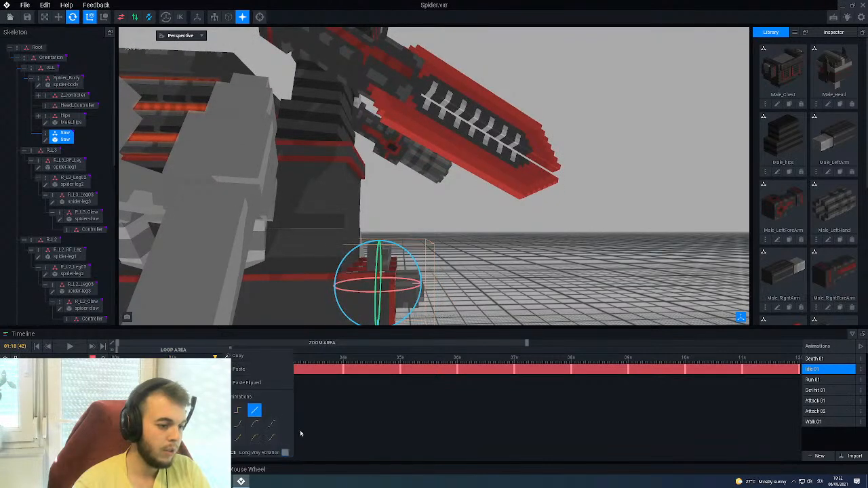
{"action": "left_click", "coordinate": [295, 448]}
Paste the rotated Saw keyframe at 2:12 and turn off Long Way Rotation for the segment leading into it.
{"action": "left_click_drag", "start_coordinate": [215, 359], "coordinate": [257, 367]}
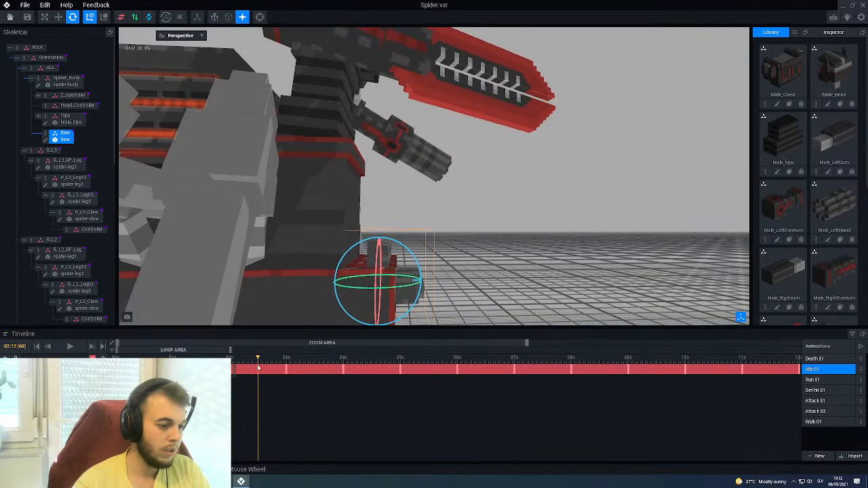
{"action": "right_click", "coordinate": [257, 367]}
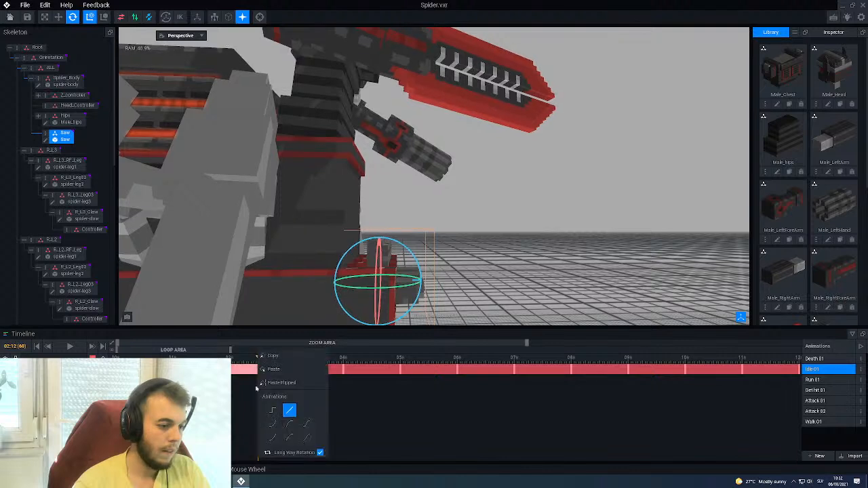
{"action": "left_click", "coordinate": [282, 382]}
{"action": "right_click", "coordinate": [264, 373]}
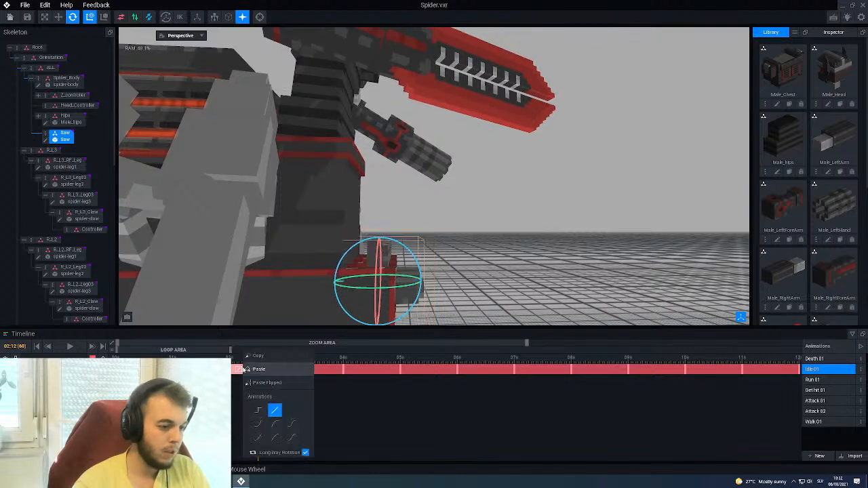
{"action": "left_click", "coordinate": [343, 417]}
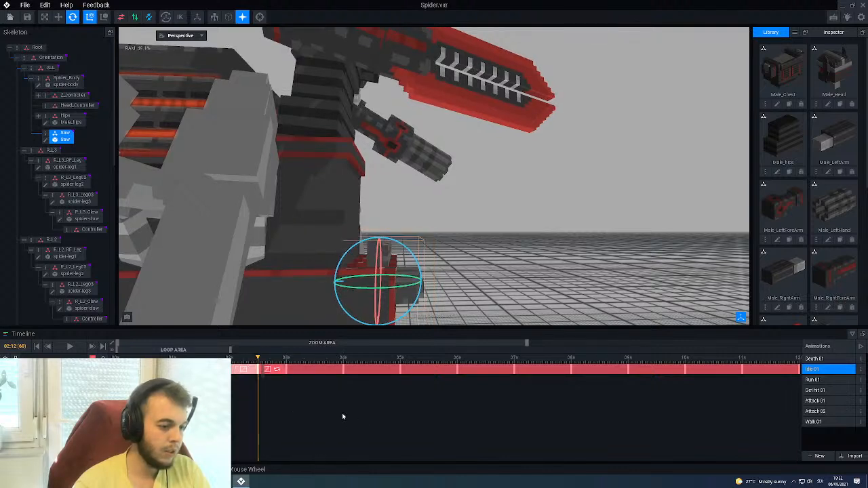
Try to paste a Saw keyframe between 3 s and 4 s in Idle 01.
{"action": "left_click", "coordinate": [302, 371]}
{"action": "right_click", "coordinate": [303, 370]}
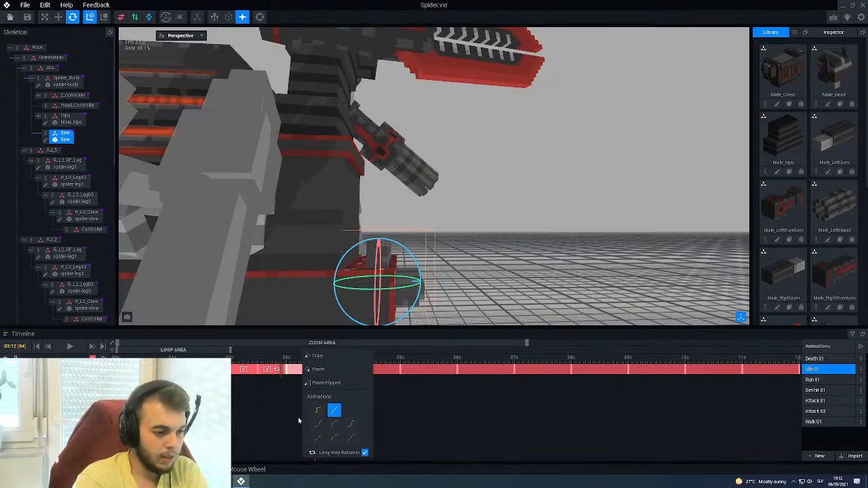
{"action": "left_click", "coordinate": [318, 368]}
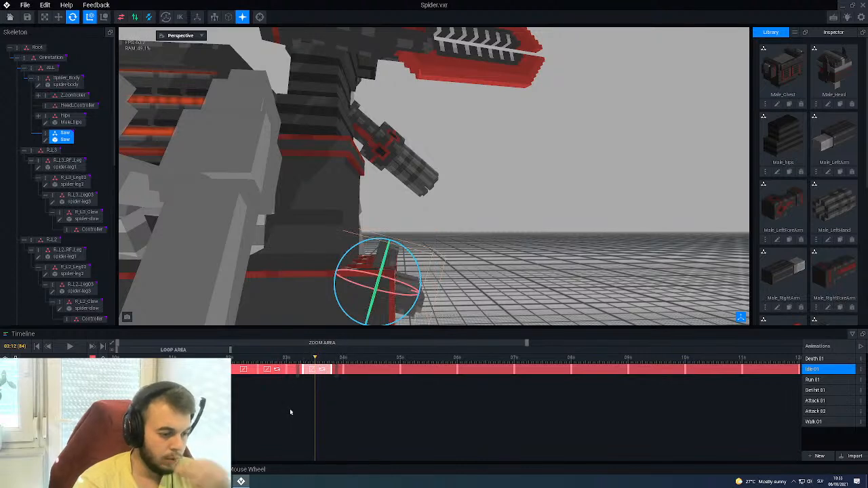
{"action": "key", "text": "ctrl+z"}
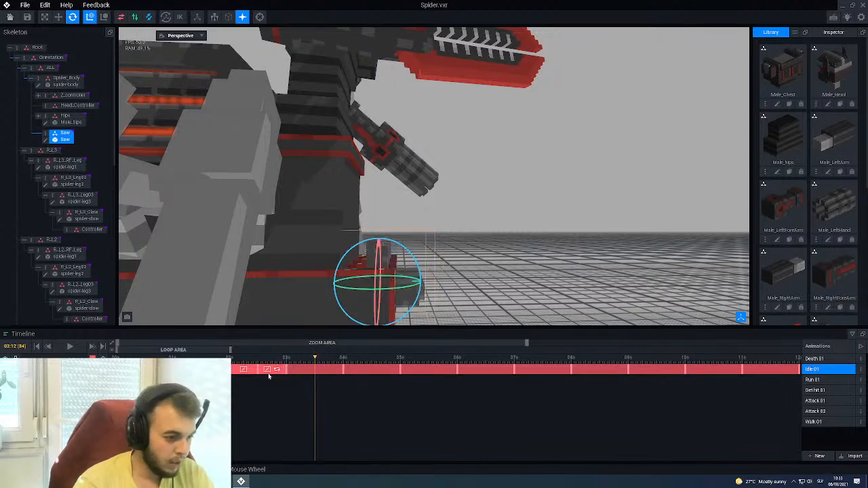
Copy the Saw keyframe at 2:12 to 3:12 and turn off Long Way Rotation for the segment leading into 3:12.
{"action": "right_click", "coordinate": [258, 371]}
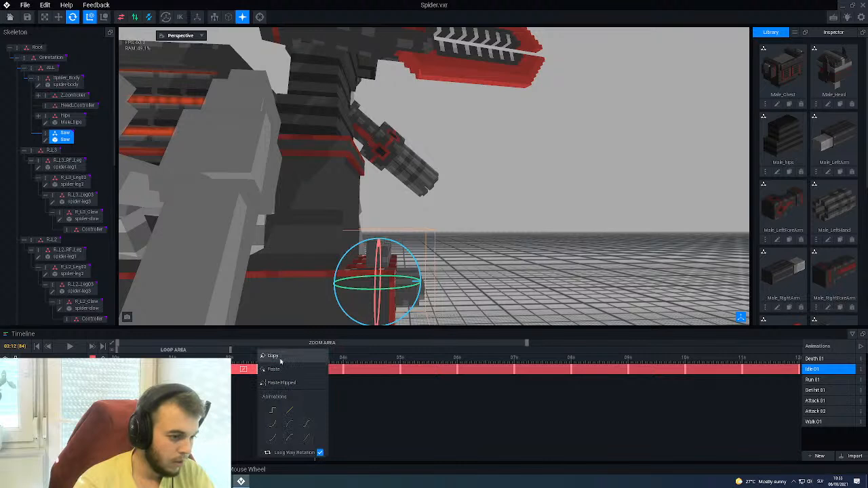
{"action": "left_click", "coordinate": [263, 356]}
{"action": "right_click", "coordinate": [318, 371]}
{"action": "left_click", "coordinate": [329, 369]}
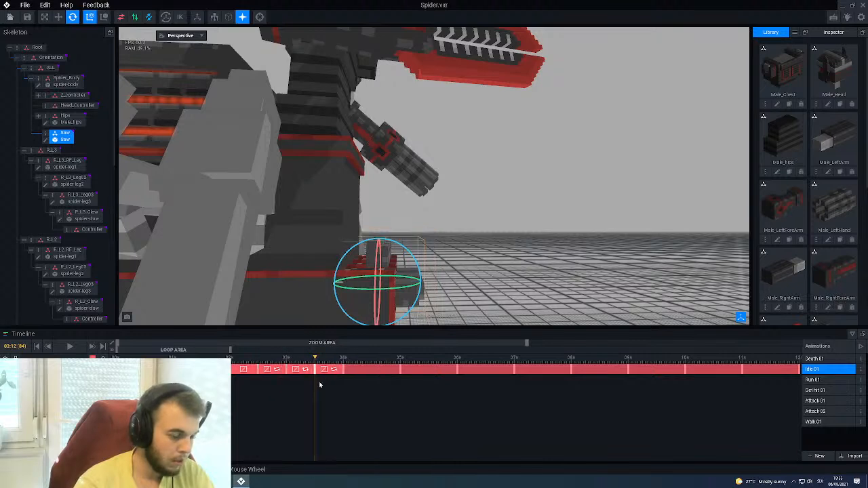
{"action": "right_click", "coordinate": [306, 371]}
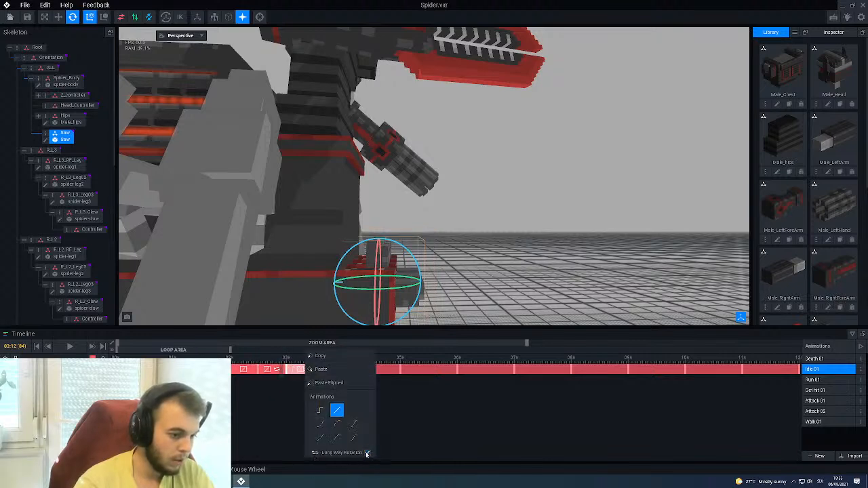
{"action": "left_click", "coordinate": [367, 453]}
Paste the Saw keyframe at 4:12 in Idle 01 and turn off Long Way Rotation for the segment leading into it.
{"action": "right_click", "coordinate": [373, 368]}
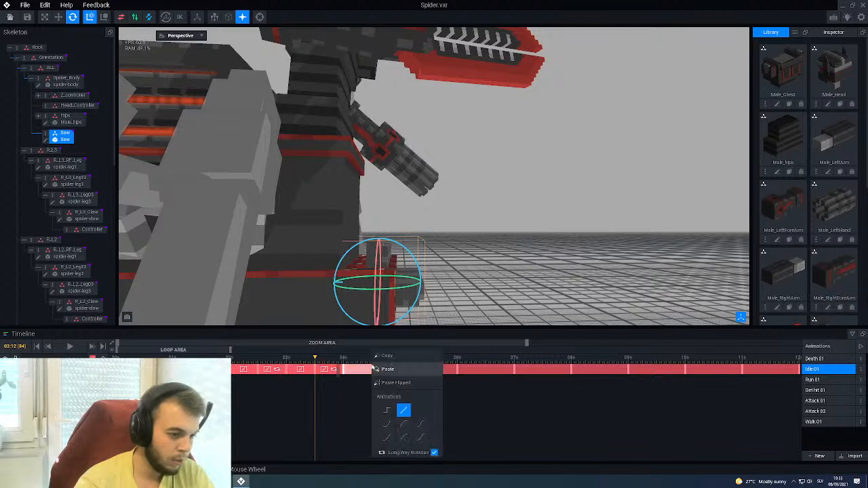
{"action": "left_click", "coordinate": [381, 370]}
{"action": "right_click", "coordinate": [356, 368]}
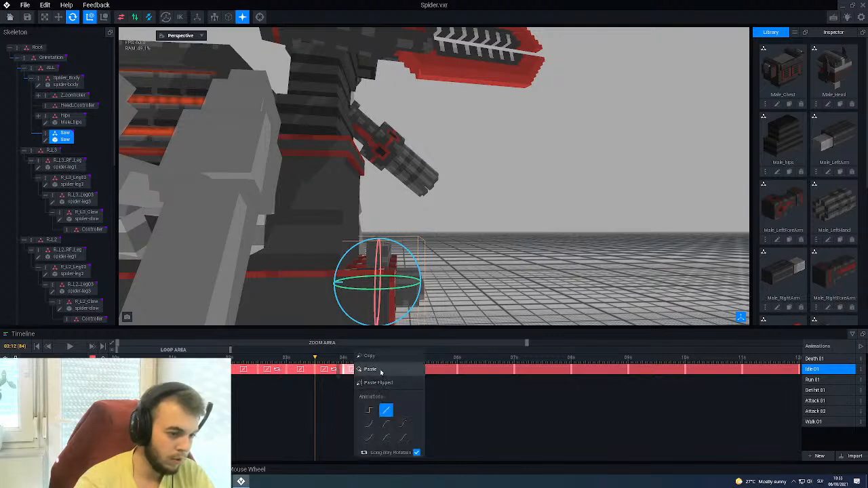
{"action": "left_click", "coordinate": [420, 425]}
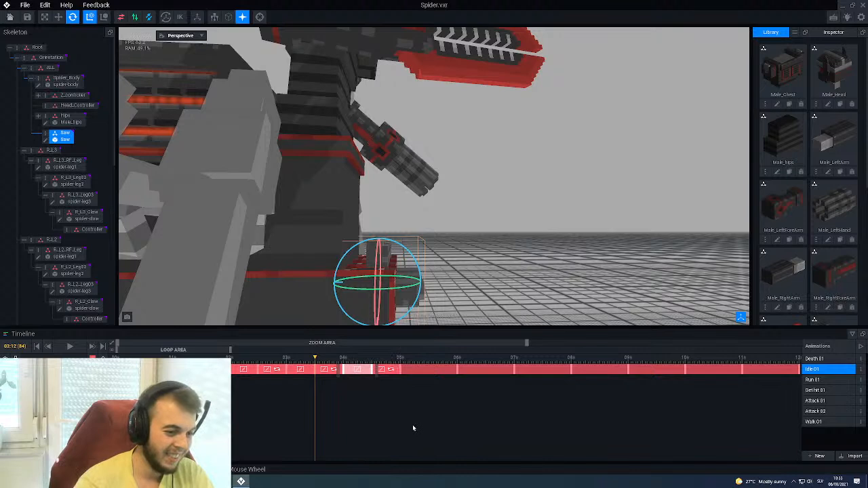
Paste the Saw keyframe at 5:12 and turn off Long Way Rotation for the segment leading into it.
{"action": "right_click", "coordinate": [432, 369]}
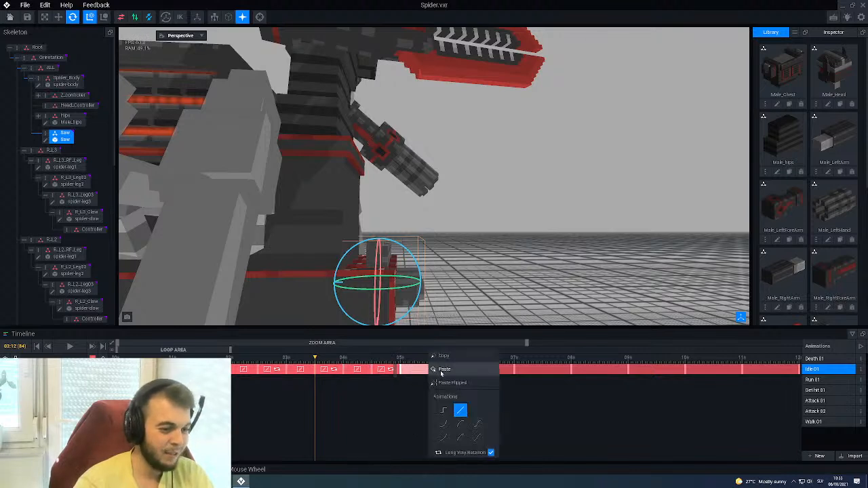
{"action": "left_click", "coordinate": [442, 369]}
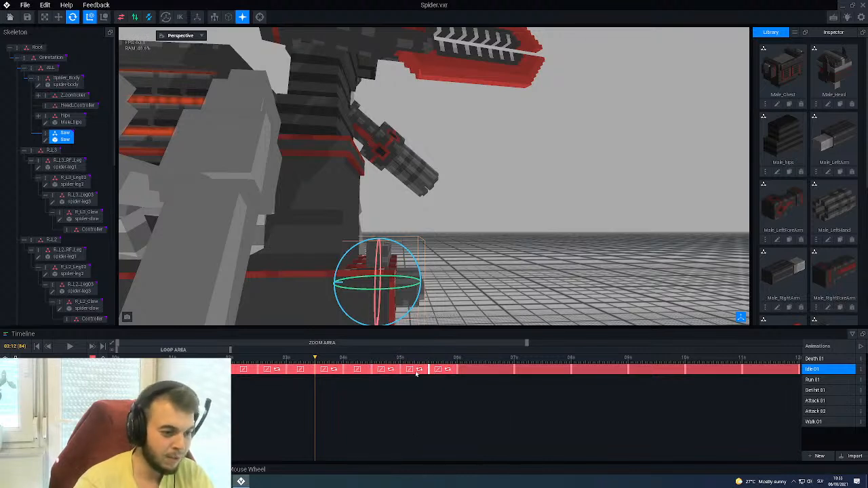
{"action": "right_click", "coordinate": [416, 370]}
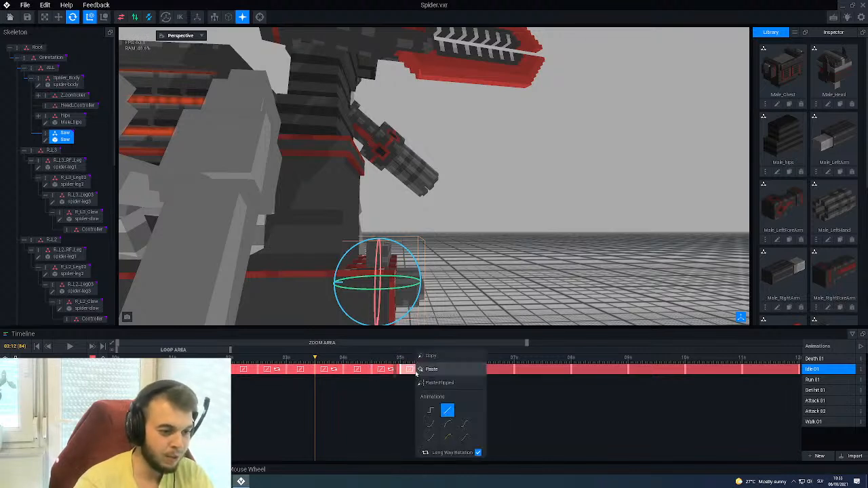
{"action": "left_click", "coordinate": [478, 453]}
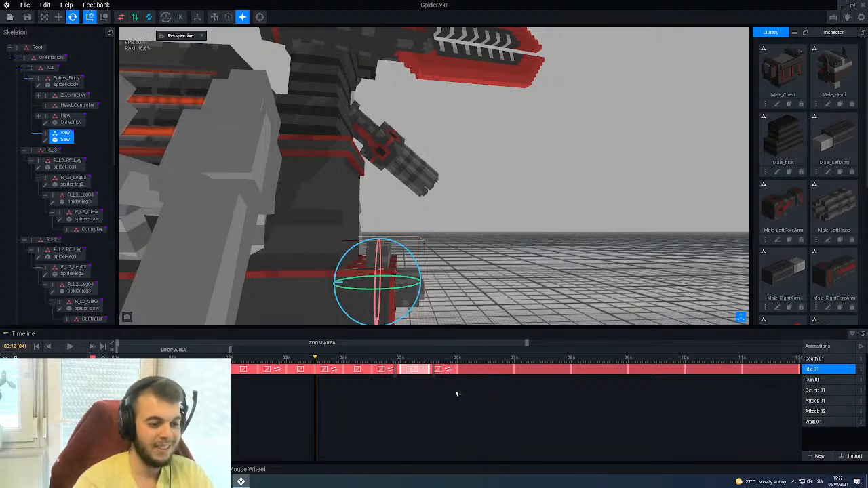
Paste the Saw keyframe at 6:12 and turn off Long Way Rotation for the segment leading into it.
{"action": "right_click", "coordinate": [487, 368]}
{"action": "left_click", "coordinate": [495, 368]}
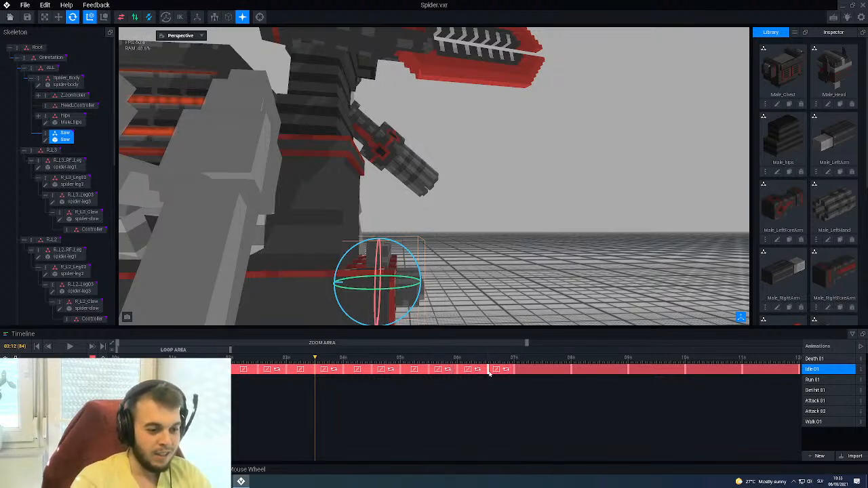
{"action": "right_click", "coordinate": [468, 368]}
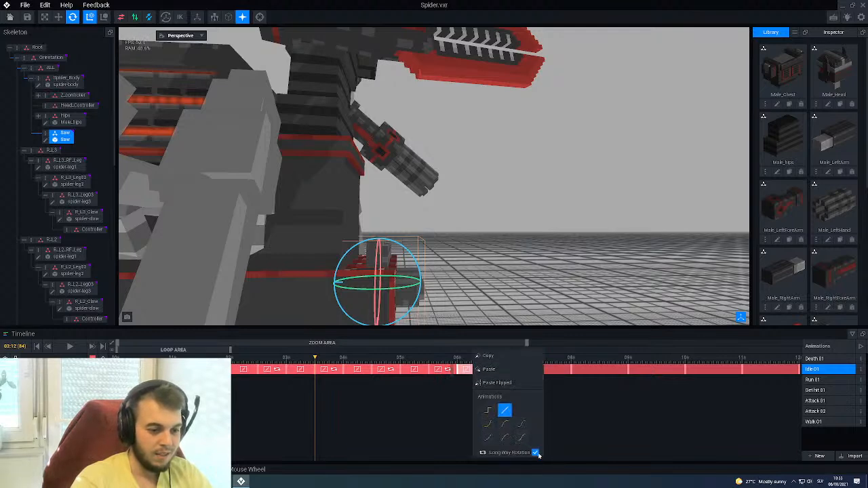
{"action": "left_click", "coordinate": [570, 420]}
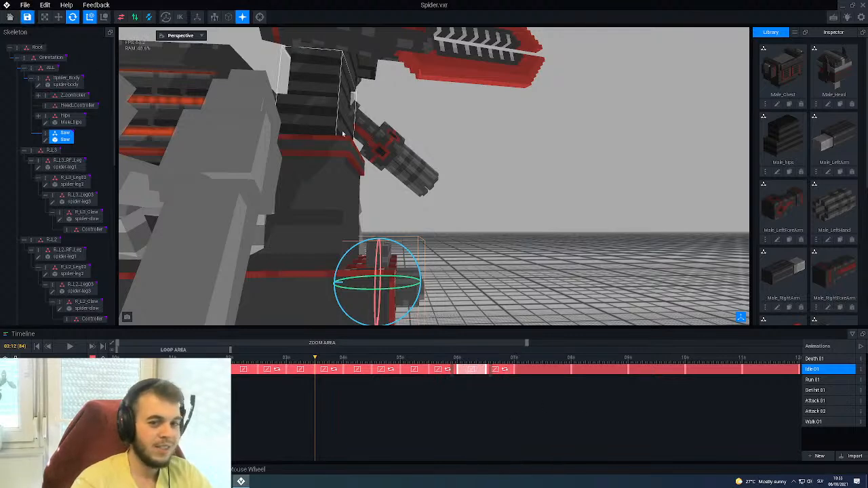
Paste the Saw keyframe at 7:12 and turn off Long Way Rotation for the segment leading into it.
{"action": "middle_click_drag", "start_coordinate": [573, 311], "coordinate": [548, 303]}
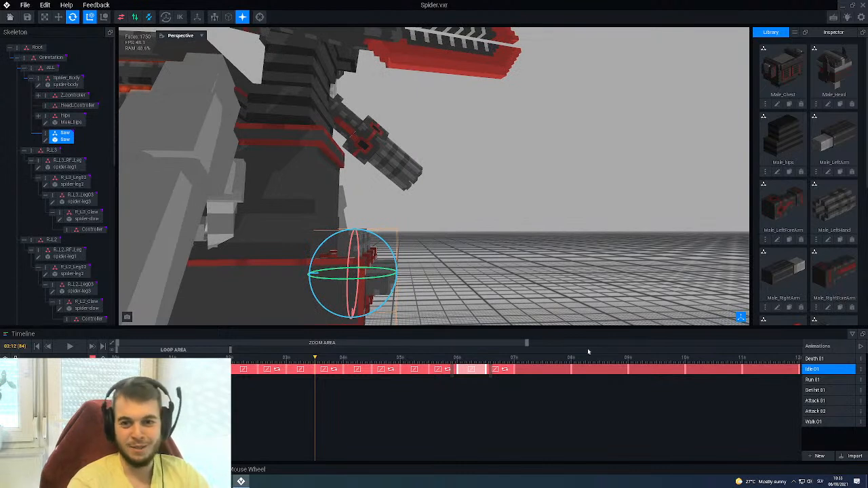
{"action": "left_click", "coordinate": [542, 359]}
{"action": "right_click", "coordinate": [540, 372]}
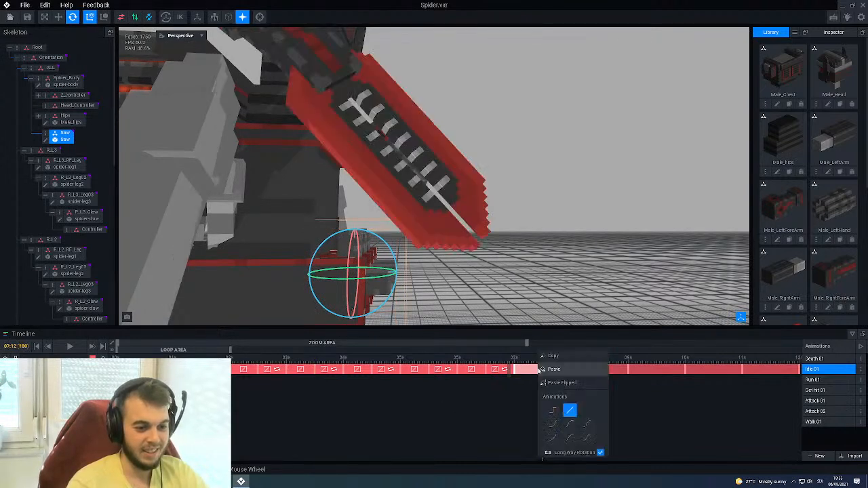
{"action": "left_click", "coordinate": [541, 385]}
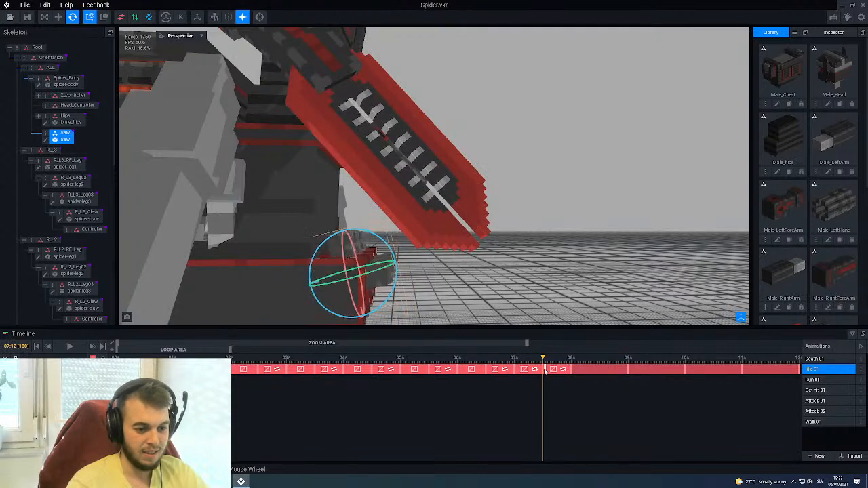
{"action": "right_click", "coordinate": [538, 370]}
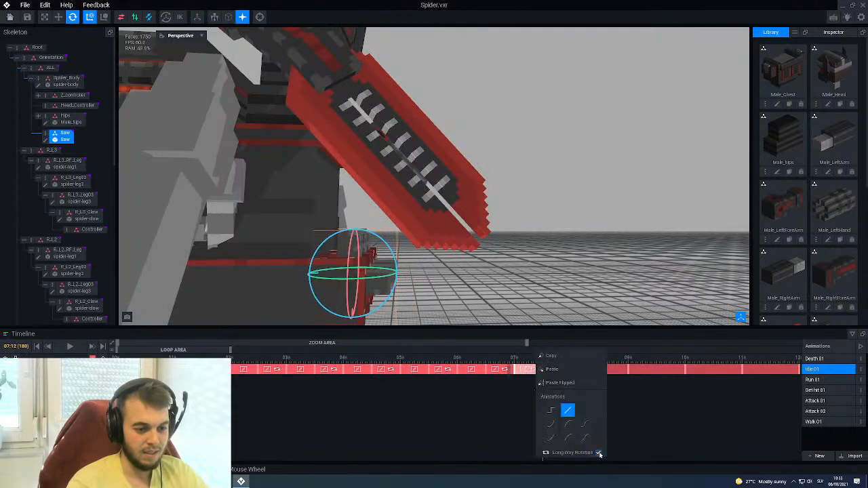
{"action": "left_click", "coordinate": [598, 452]}
Paste the Saw keyframe at 8:12 and turn off Long Way Rotation for the segment leading into it.
{"action": "left_click_drag", "start_coordinate": [568, 372], "coordinate": [600, 369]}
{"action": "right_click", "coordinate": [599, 369]}
{"action": "left_click", "coordinate": [596, 370]}
{"action": "right_click", "coordinate": [595, 370]}
{"action": "left_click", "coordinate": [654, 452]}
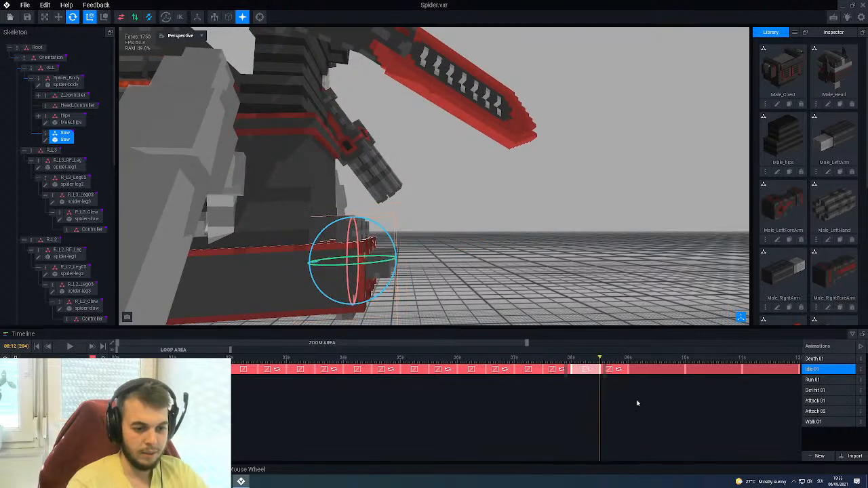
Paste the Saw keyframe at 9:12 and turn off Long Way Rotation for the segment leading into it.
{"action": "left_click", "coordinate": [657, 361]}
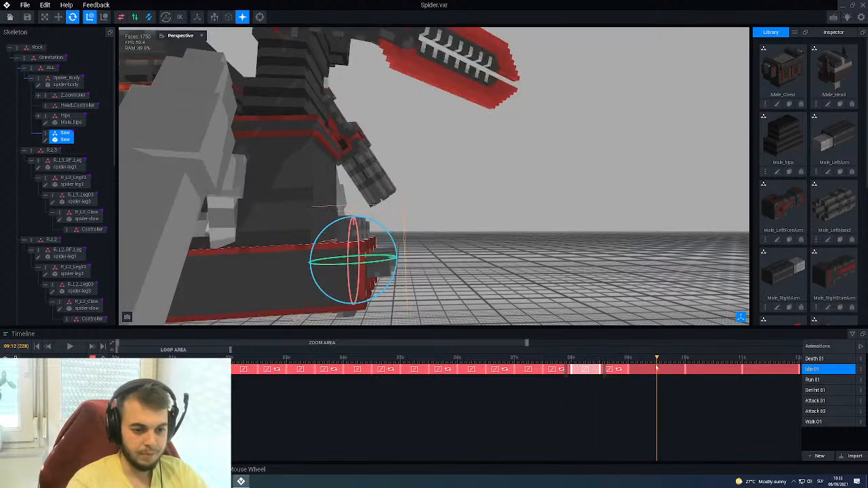
{"action": "right_click", "coordinate": [656, 366]}
{"action": "left_click", "coordinate": [655, 381]}
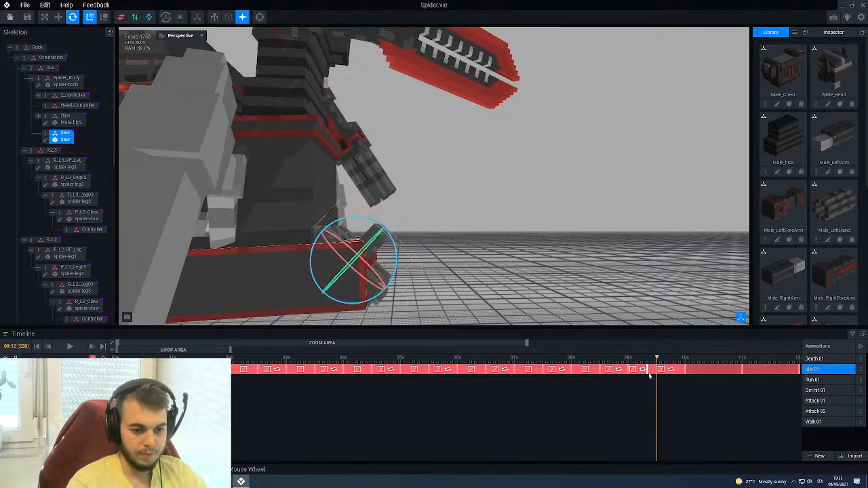
{"action": "right_click", "coordinate": [640, 370]}
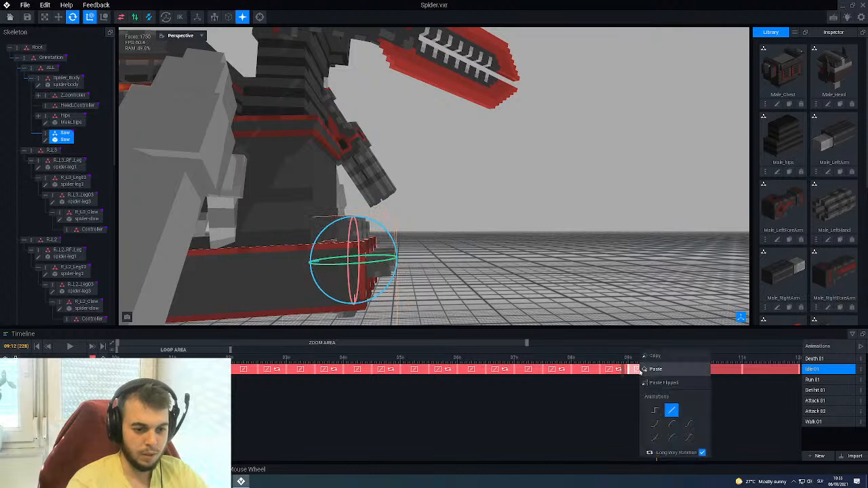
{"action": "left_click", "coordinate": [702, 452]}
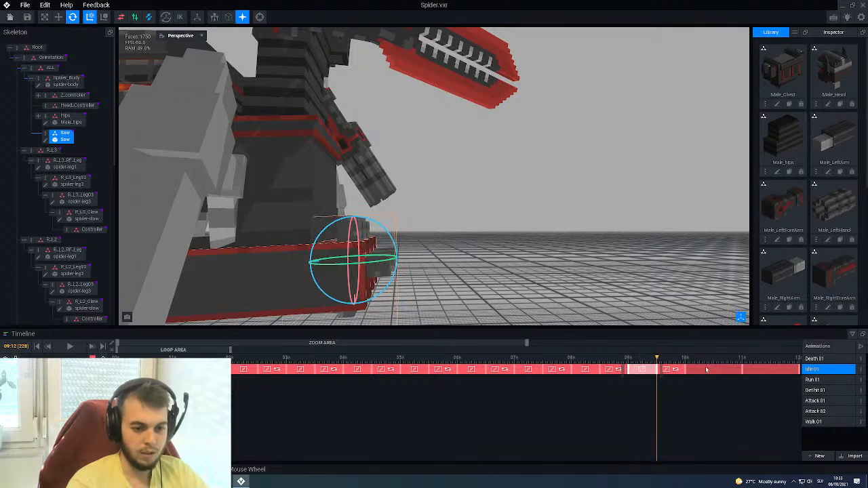
Paste the Saw keyframe at 10:12, midway between the 10 s and 11 s keyframes of Idle 01.
{"action": "right_click", "coordinate": [710, 368]}
{"action": "left_click", "coordinate": [712, 380]}
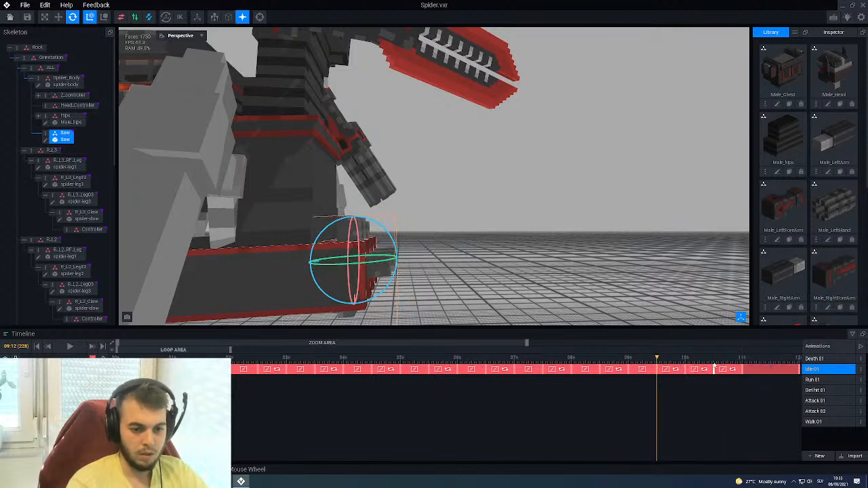
Paste the copied Saw keyframe at 11:12 and turn off Long Way Rotation for the segments ending at 10:12 and 11:12.
{"action": "left_click", "coordinate": [713, 367]}
{"action": "right_click", "coordinate": [692, 369]}
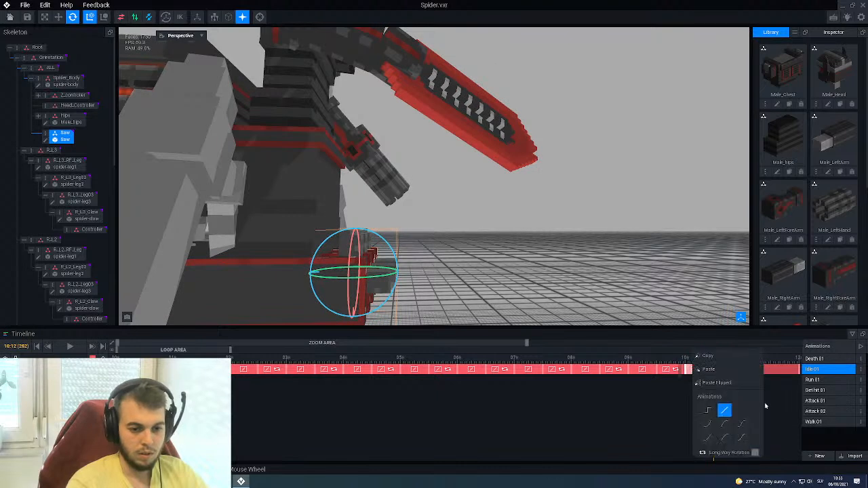
{"action": "left_click", "coordinate": [771, 364]}
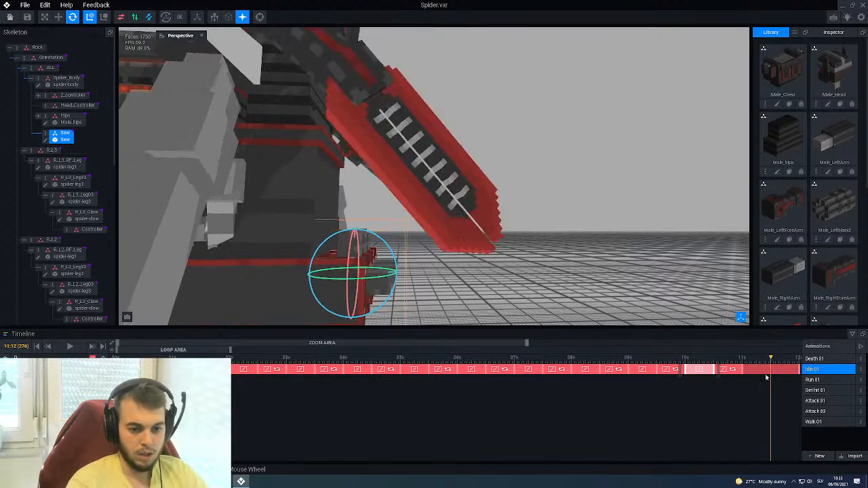
{"action": "right_click", "coordinate": [771, 371]}
{"action": "left_click", "coordinate": [784, 370]}
{"action": "right_click", "coordinate": [767, 373]}
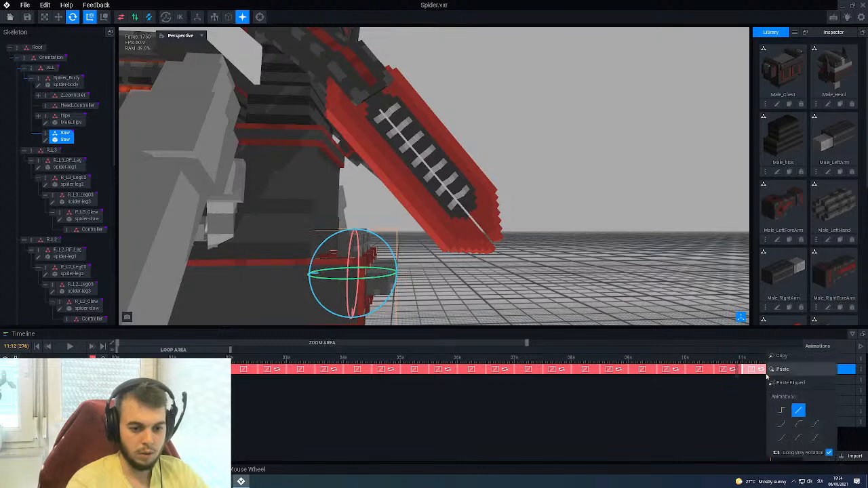
{"action": "left_click", "coordinate": [828, 453]}
{"action": "left_click", "coordinate": [691, 405]}
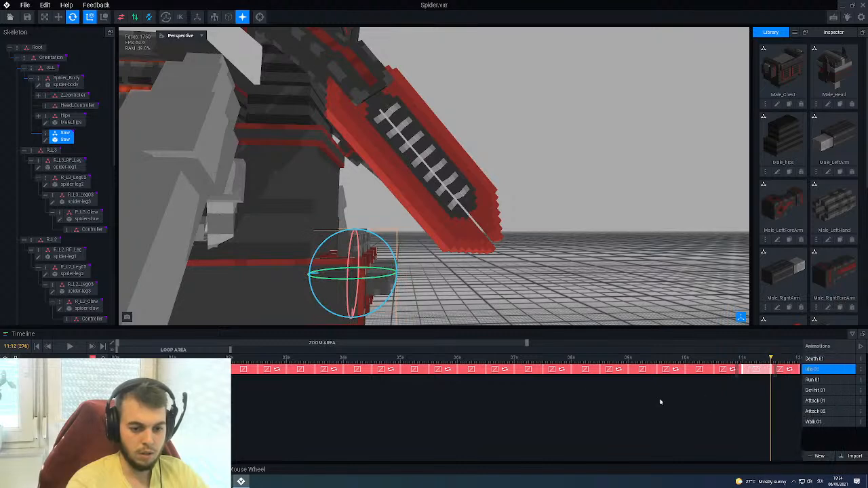
From 02:00 to 04:12, enable Long Way Rotation for the Saw's first-half segment of each second and disable it for the second half.
{"action": "left_click", "coordinate": [75, 346]}
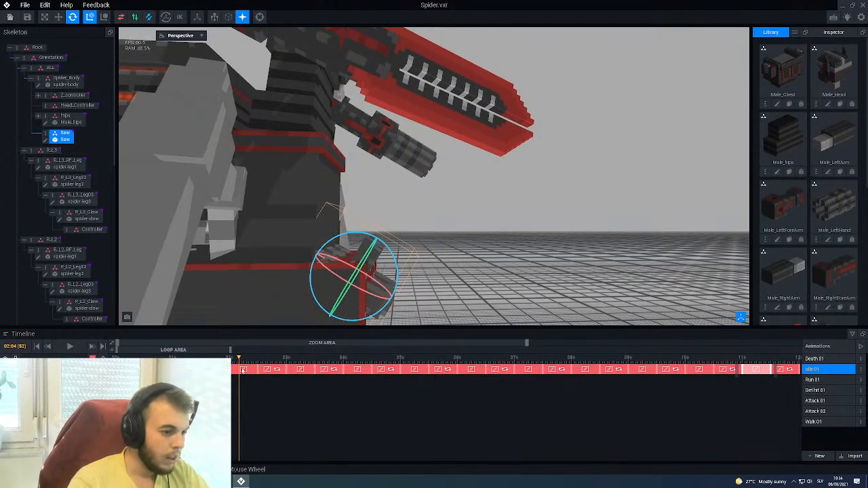
{"action": "right_click", "coordinate": [238, 368]}
{"action": "left_click", "coordinate": [304, 453]}
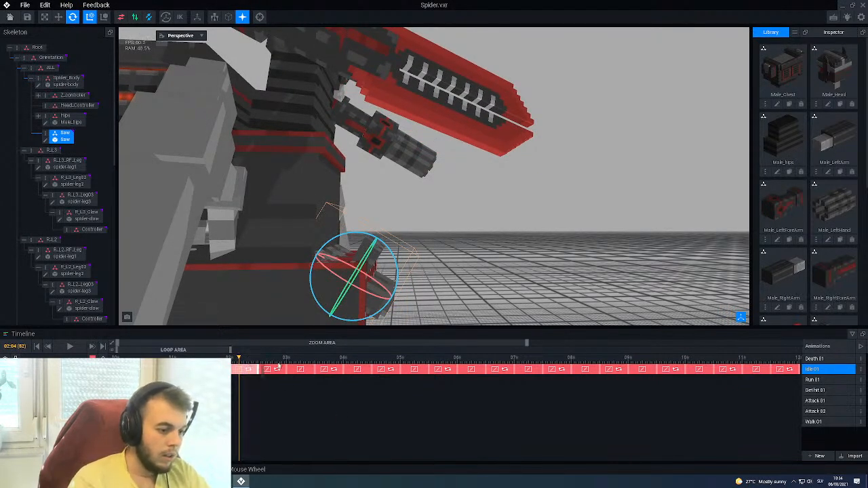
{"action": "right_click", "coordinate": [276, 368]}
{"action": "left_click", "coordinate": [309, 398]}
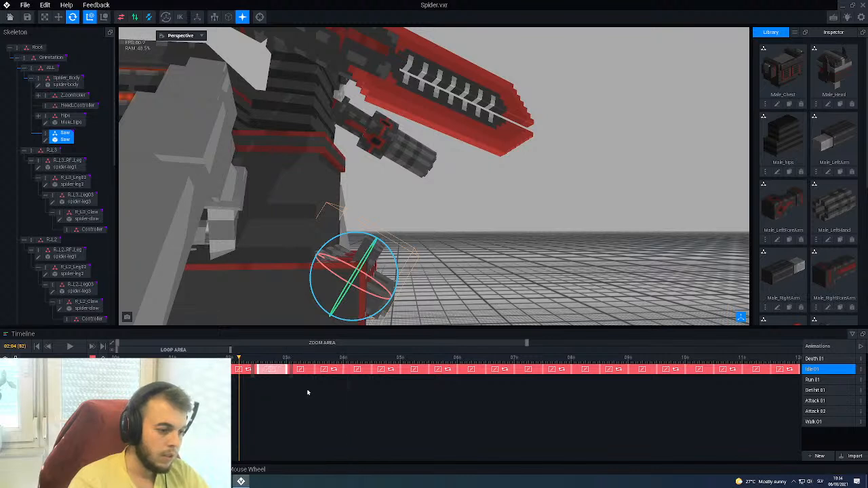
{"action": "right_click", "coordinate": [302, 368]}
{"action": "left_click", "coordinate": [367, 452]}
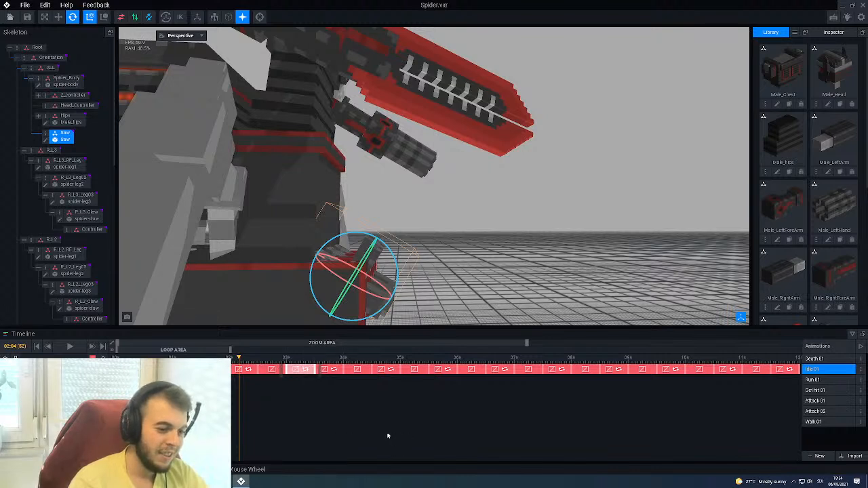
{"action": "right_click", "coordinate": [330, 369]}
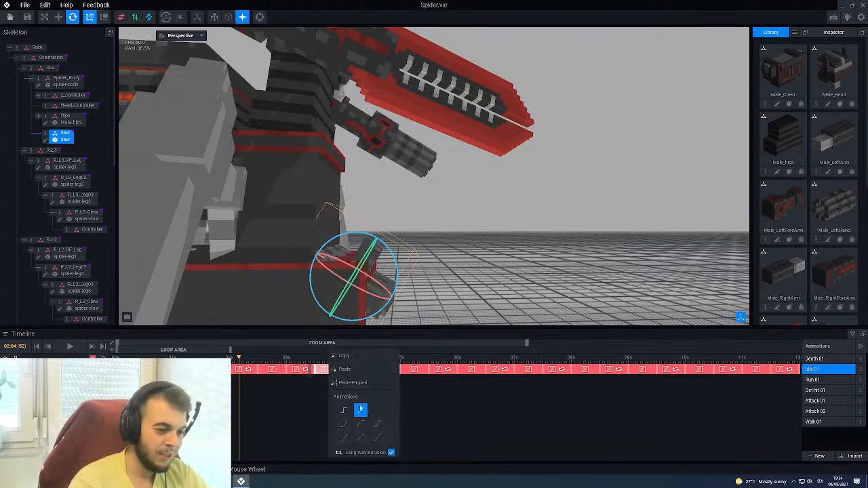
{"action": "left_click", "coordinate": [415, 425]}
{"action": "right_click", "coordinate": [360, 370]}
{"action": "left_click", "coordinate": [289, 413]}
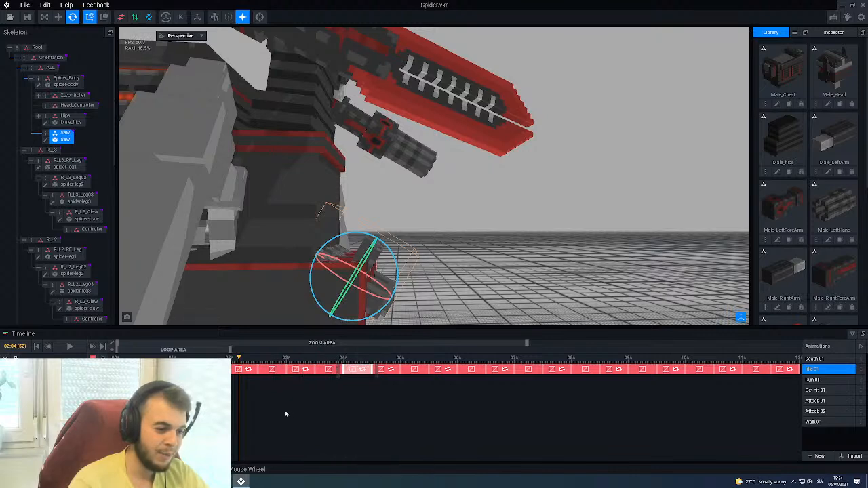
{"action": "left_click_drag", "start_coordinate": [125, 357], "coordinate": [369, 391]}
Invert Long Way Rotation on each Saw segment from 04:12 to 07:00, keeping it on only for the 05:00 and 06:00 starts.
{"action": "right_click", "coordinate": [389, 372]}
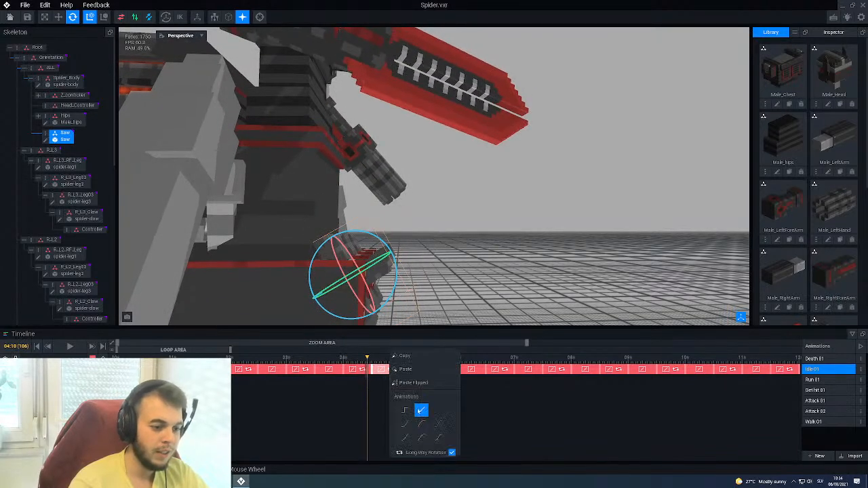
{"action": "left_click", "coordinate": [454, 453]}
{"action": "left_click", "coordinate": [475, 429]}
{"action": "right_click", "coordinate": [418, 371]}
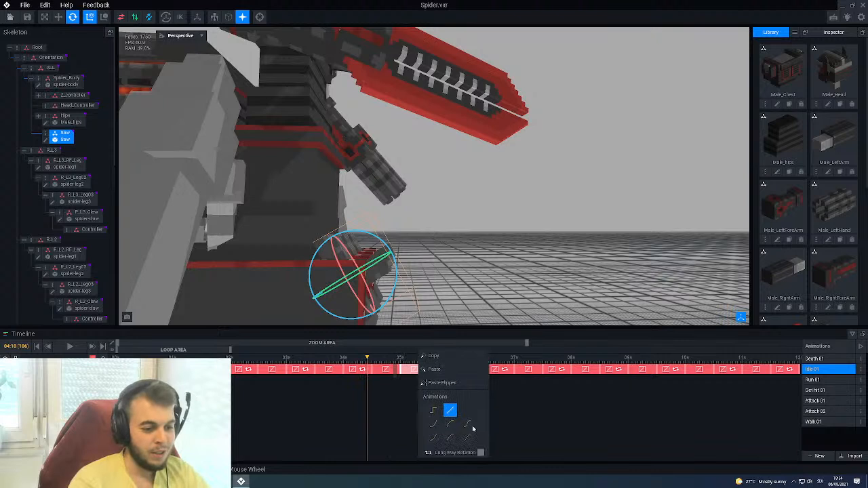
{"action": "left_click", "coordinate": [480, 454]}
{"action": "right_click", "coordinate": [450, 372]}
{"action": "left_click", "coordinate": [515, 456]}
{"action": "right_click", "coordinate": [471, 370]}
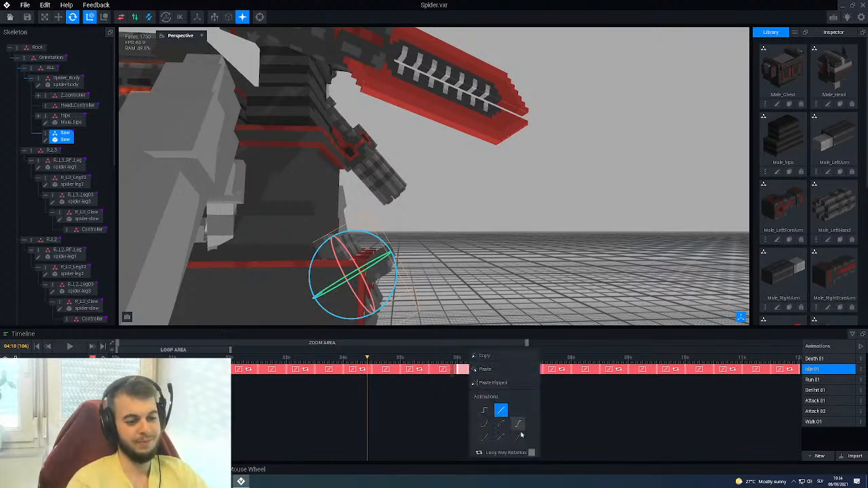
{"action": "left_click", "coordinate": [533, 455]}
{"action": "right_click", "coordinate": [503, 372]}
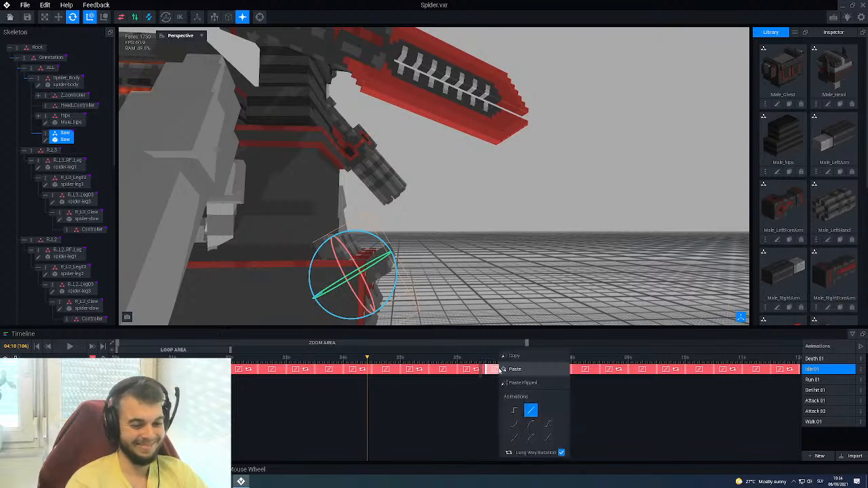
{"action": "left_click", "coordinate": [561, 455]}
Invert Long Way Rotation on each Saw segment from 07:00 to 10:00, keeping it on only for segments starting at whole seconds.
{"action": "right_click", "coordinate": [536, 368]}
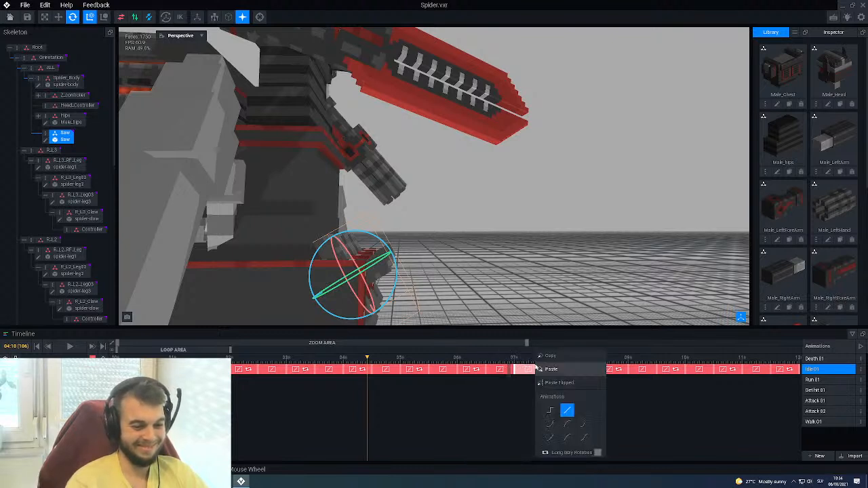
{"action": "left_click", "coordinate": [595, 453]}
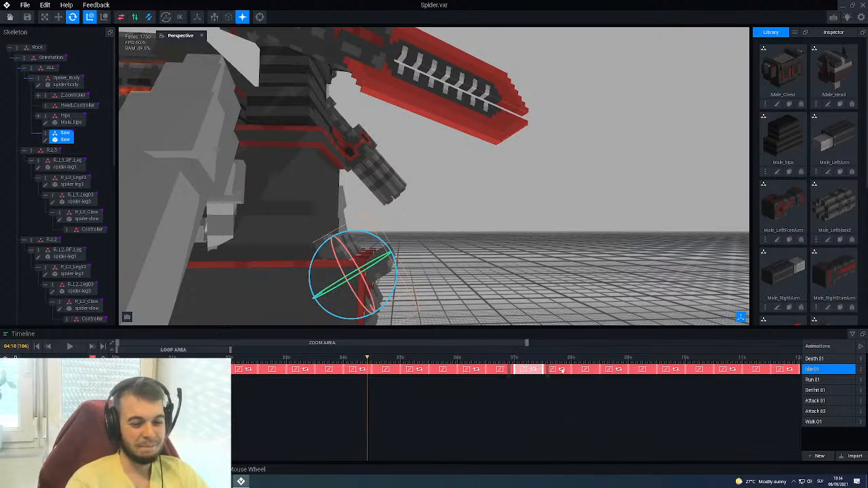
{"action": "right_click", "coordinate": [561, 371]}
{"action": "left_click", "coordinate": [622, 452]}
{"action": "right_click", "coordinate": [592, 372]}
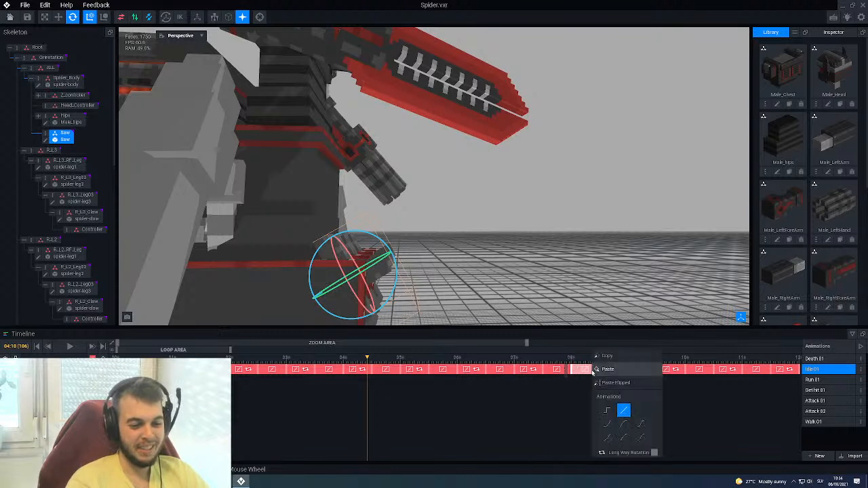
{"action": "left_click", "coordinate": [654, 453]}
{"action": "right_click", "coordinate": [622, 368]}
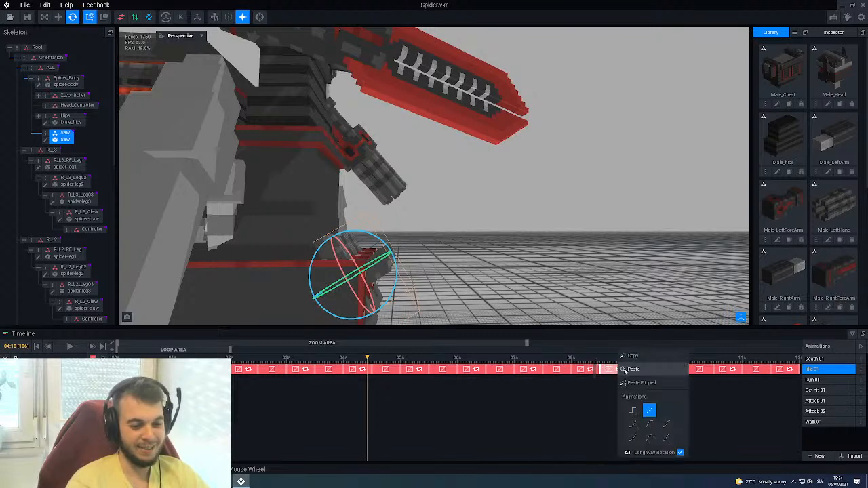
{"action": "left_click", "coordinate": [695, 430]}
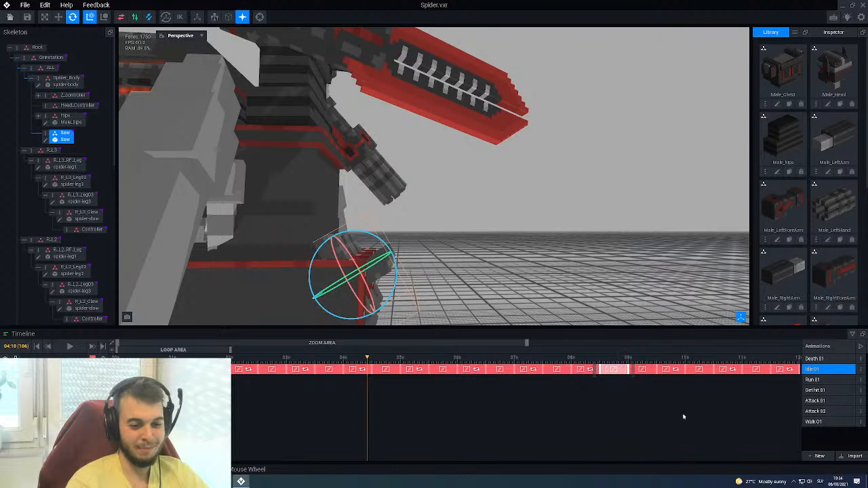
{"action": "right_click", "coordinate": [646, 370]}
{"action": "left_click", "coordinate": [708, 451]}
{"action": "right_click", "coordinate": [681, 370]}
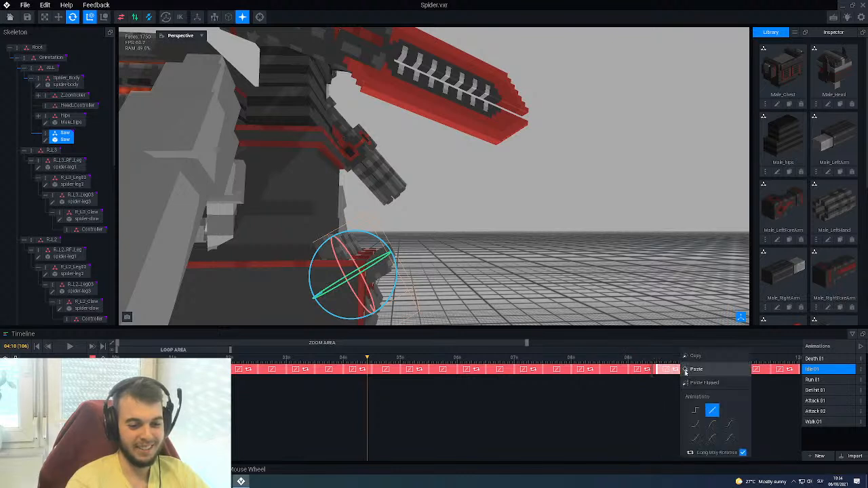
{"action": "left_click", "coordinate": [742, 452]}
Finish swapping Long Way Rotation on the Saw segments from 10:00 to 12:00 and scrub to 11:16 to check the spin.
{"action": "right_click", "coordinate": [705, 371]}
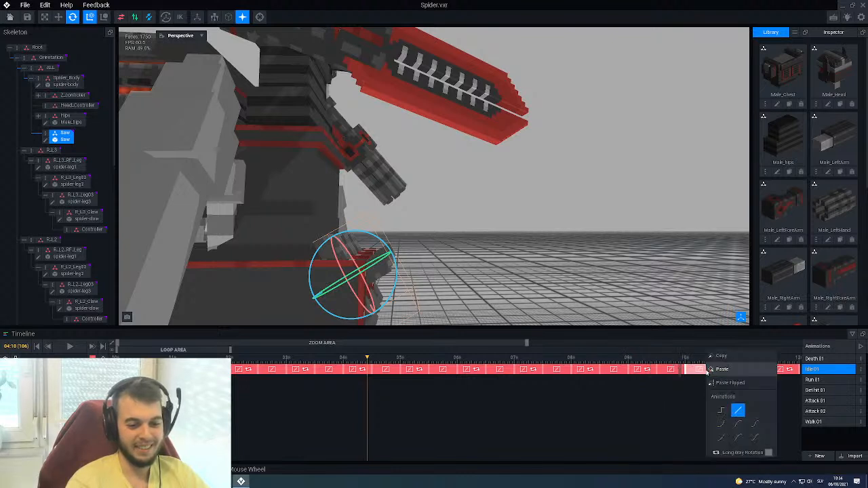
{"action": "left_click", "coordinate": [768, 452]}
{"action": "right_click", "coordinate": [733, 371]}
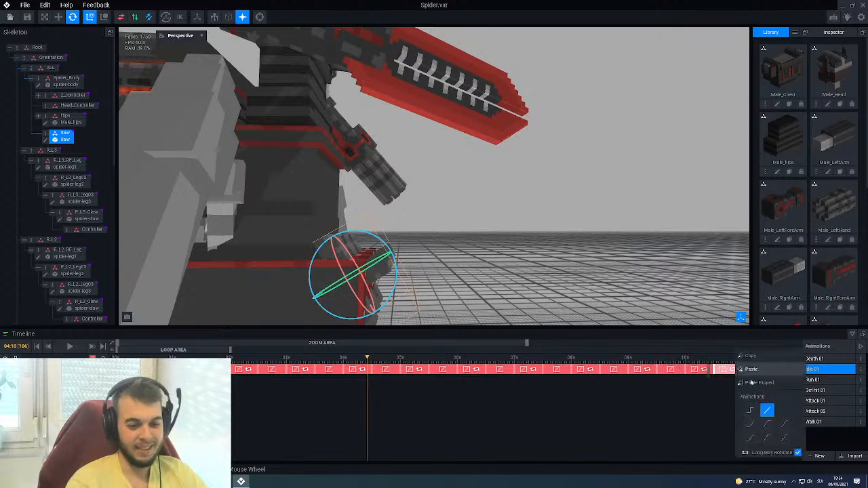
{"action": "left_click", "coordinate": [798, 452]}
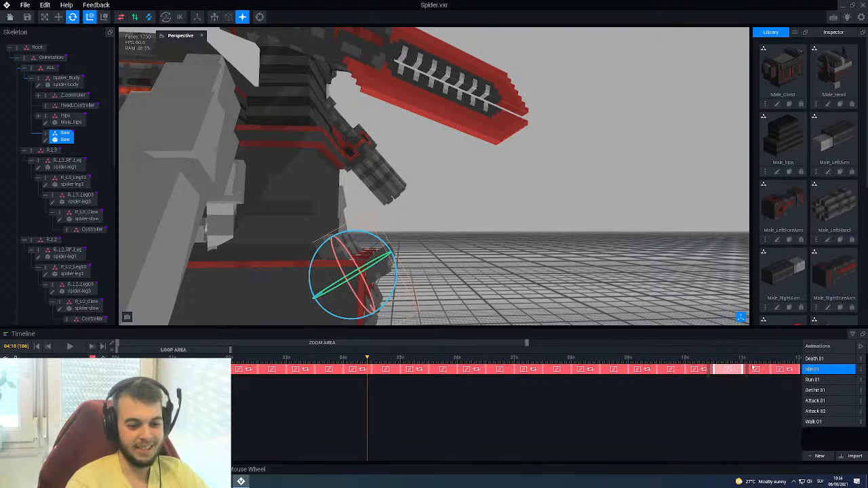
{"action": "right_click", "coordinate": [748, 370]}
{"action": "left_click", "coordinate": [814, 452]}
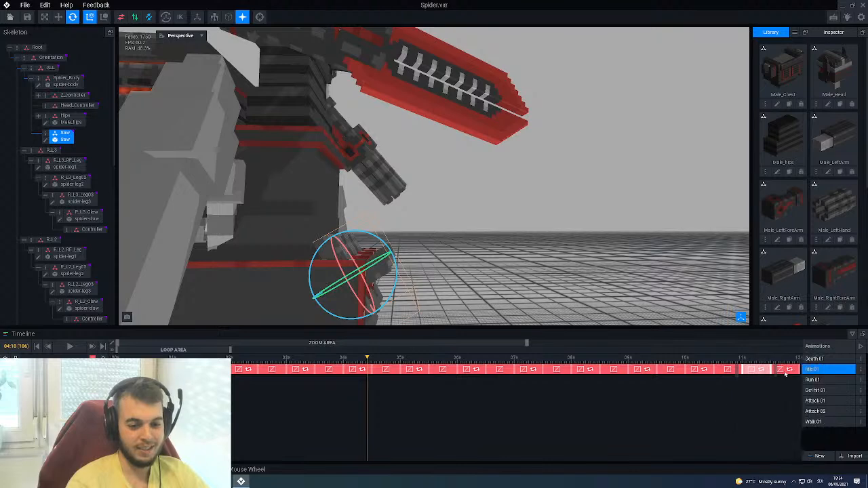
{"action": "right_click", "coordinate": [784, 372]}
{"action": "left_click_drag", "start_coordinate": [366, 357], "coordinate": [780, 404]}
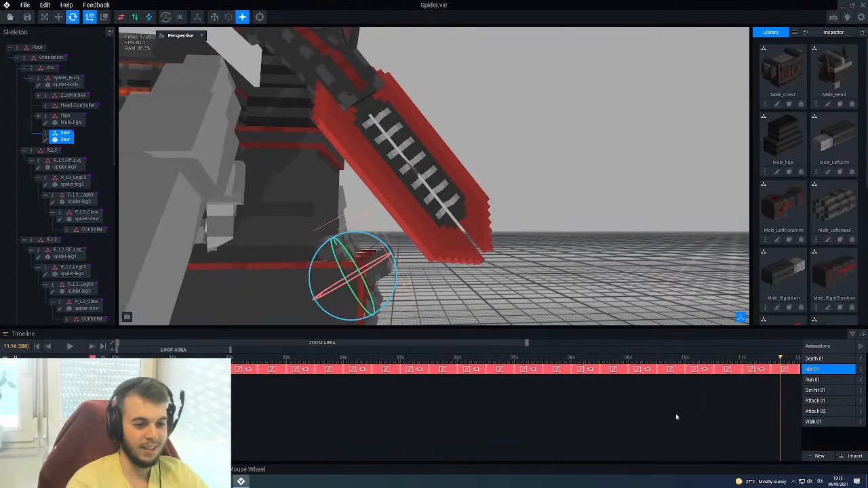
Open the Death 01 animation and clear the Saw selection.
{"action": "left_click", "coordinate": [814, 359]}
{"action": "scroll", "coordinate": [511, 210], "scroll_direction": "down", "scroll_amount": 6}
{"action": "right_click_drag", "start_coordinate": [426, 239], "coordinate": [348, 352]}
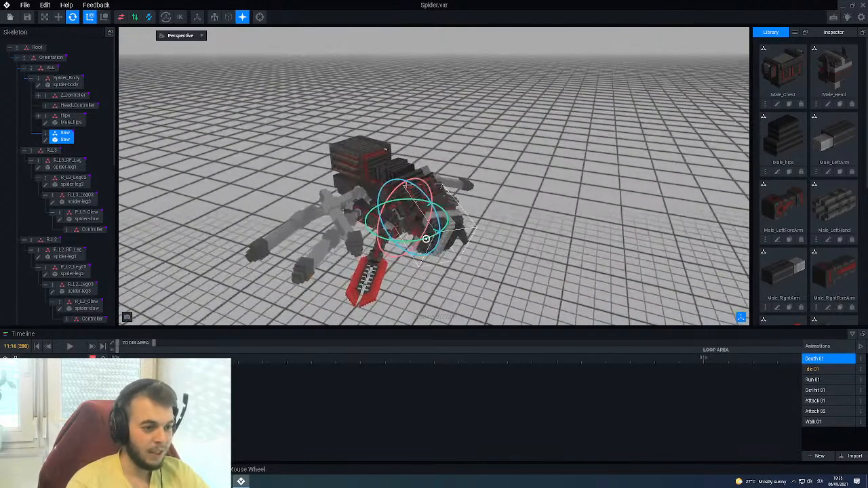
{"action": "left_click", "coordinate": [596, 256]}
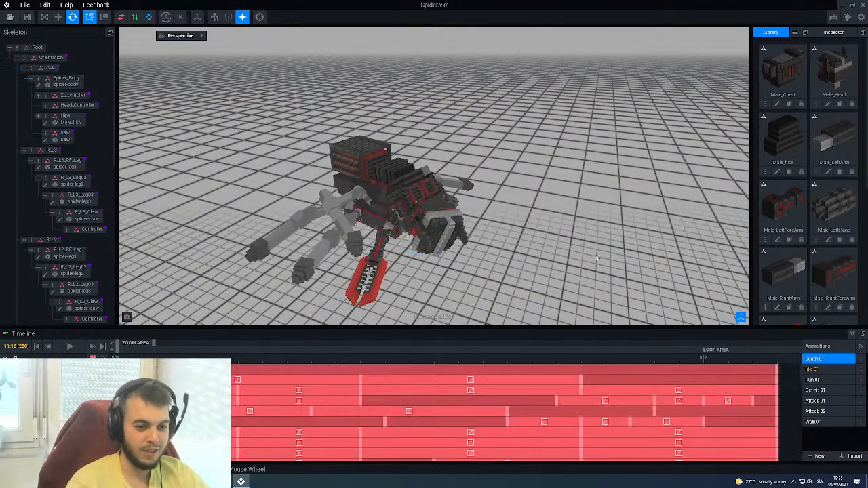
Paste Saw keyframes at 01:00 and 01:03 in Death 01 and shift the 01:00 keyframe back to about 00:12.
{"action": "left_click", "coordinate": [704, 360]}
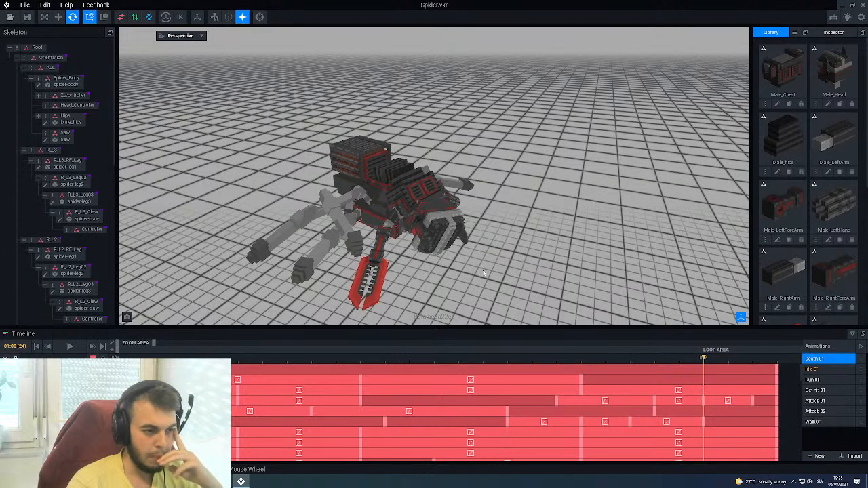
{"action": "left_click", "coordinate": [64, 136]}
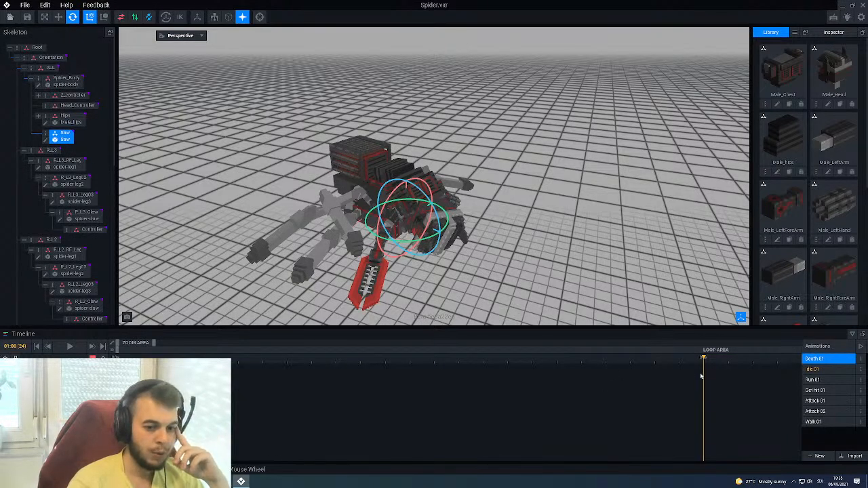
{"action": "right_click", "coordinate": [701, 375]}
{"action": "left_click", "coordinate": [706, 376]}
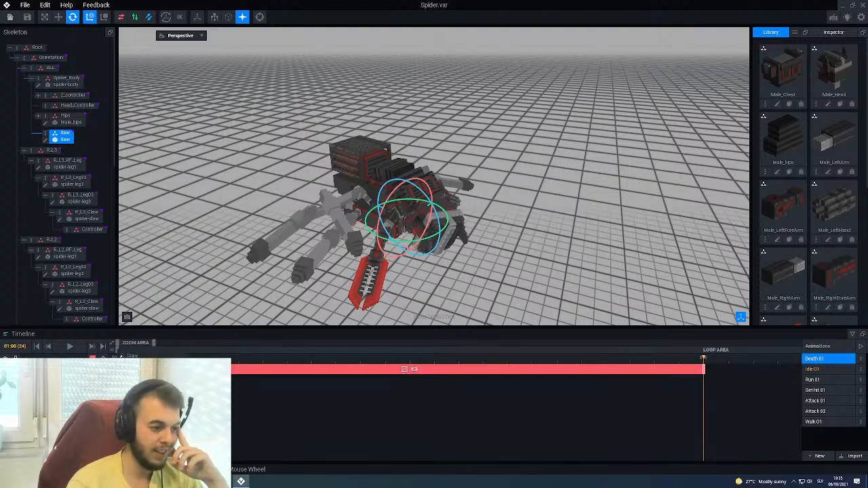
{"action": "right_click", "coordinate": [778, 370]}
{"action": "left_click", "coordinate": [792, 373]}
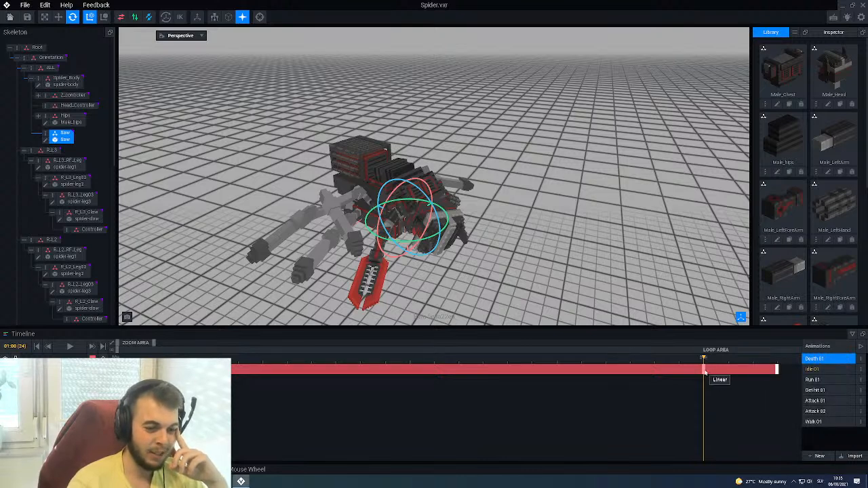
{"action": "left_click_drag", "start_coordinate": [705, 372], "coordinate": [678, 369]}
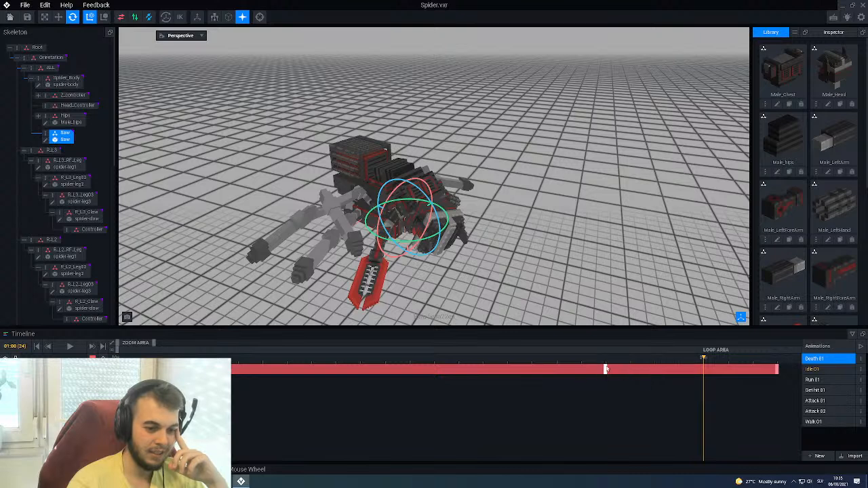
{"action": "left_click_drag", "start_coordinate": [604, 370], "coordinate": [409, 370]}
Reset the Saw's rotation at the start of Death 01 and move the playhead to the last keyframe at 01:03.
{"action": "left_click", "coordinate": [833, 32]}
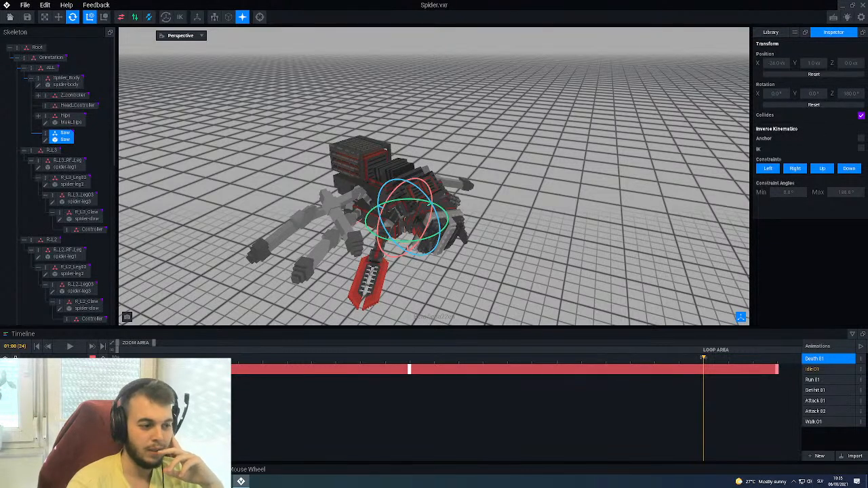
{"action": "left_click", "coordinate": [115, 359]}
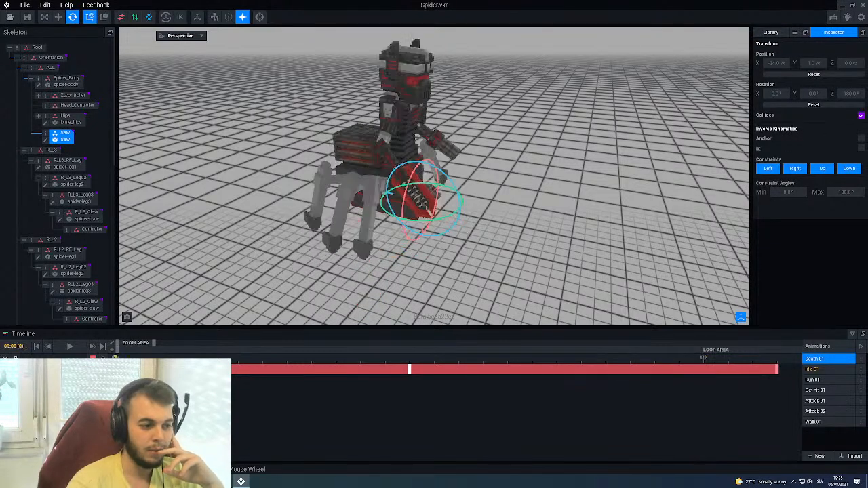
{"action": "left_click", "coordinate": [814, 104]}
{"action": "left_click", "coordinate": [777, 359]}
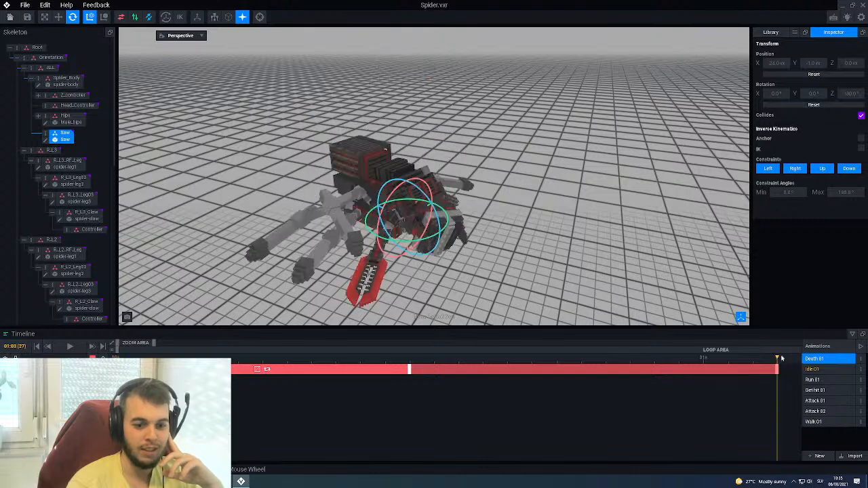
Reset the Saw's rotation on the 01:03 keyframe and scrub Death 01 while inspecting the saw up close.
{"action": "left_click", "coordinate": [813, 105]}
{"action": "left_click_drag", "start_coordinate": [121, 359], "coordinate": [262, 367]}
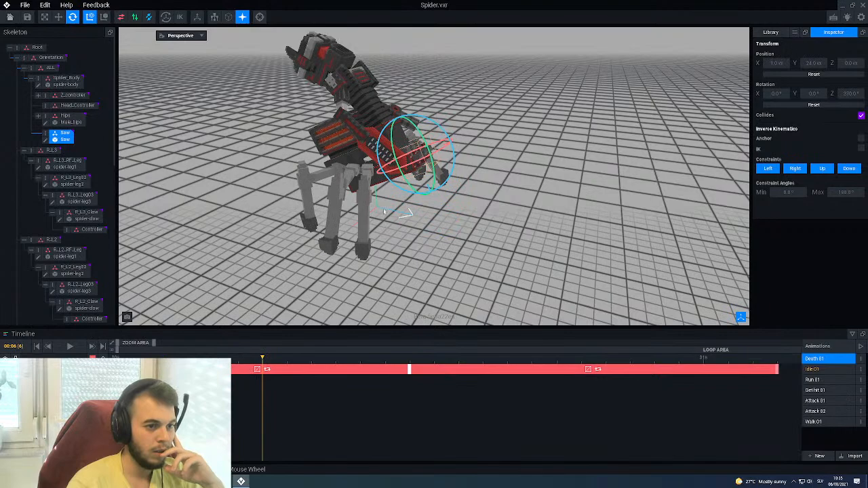
{"action": "scroll", "coordinate": [358, 222], "scroll_direction": "up", "scroll_amount": 3}
{"action": "right_click_drag", "start_coordinate": [358, 222], "coordinate": [254, 251]}
{"action": "scroll", "coordinate": [255, 251], "scroll_direction": "up", "scroll_amount": 3}
{"action": "middle_click_drag", "start_coordinate": [254, 251], "coordinate": [337, 223]}
{"action": "scroll", "coordinate": [336, 223], "scroll_direction": "up", "scroll_amount": 3}
{"action": "right_click_drag", "start_coordinate": [336, 224], "coordinate": [277, 234]}
{"action": "left_click_drag", "start_coordinate": [120, 359], "coordinate": [529, 418]}
Turn off Long Way Rotation on the Saw segment from 00:12 to 01:03 and give it an ease-out curve.
{"action": "right_click", "coordinate": [503, 370]}
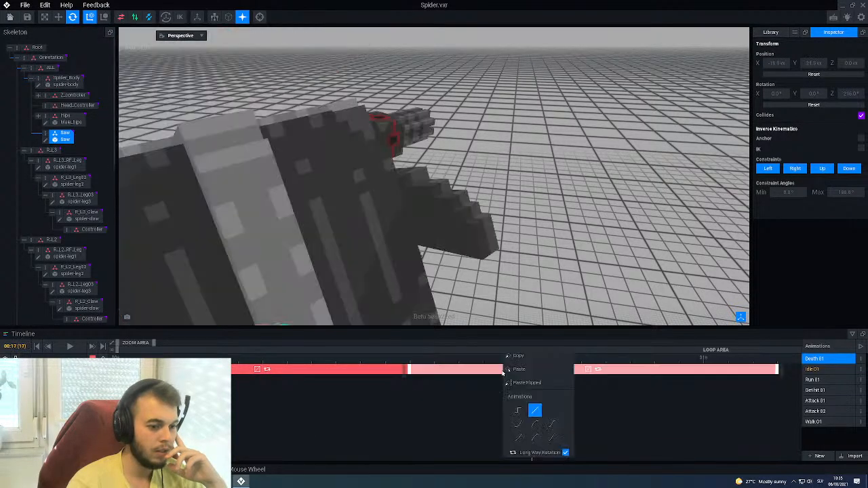
{"action": "left_click", "coordinate": [565, 453]}
{"action": "right_click_drag", "start_coordinate": [548, 297], "coordinate": [434, 271]}
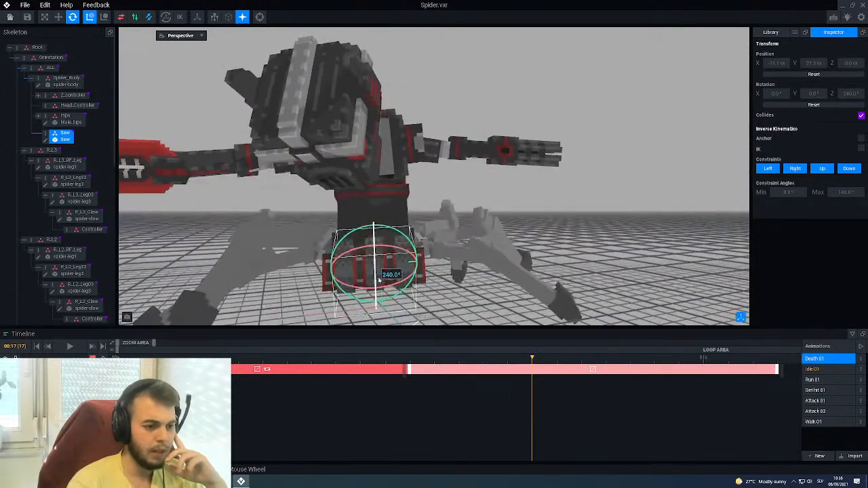
{"action": "right_click", "coordinate": [479, 370]}
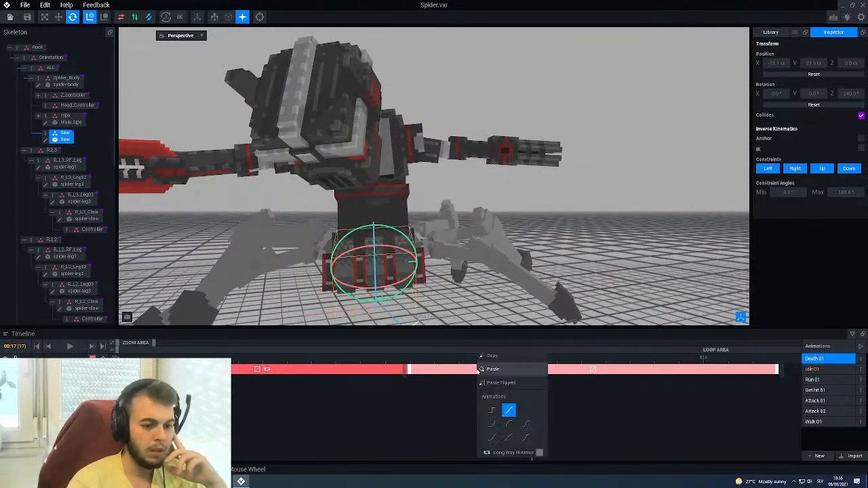
{"action": "left_click", "coordinate": [512, 429]}
{"action": "left_click", "coordinate": [429, 443]}
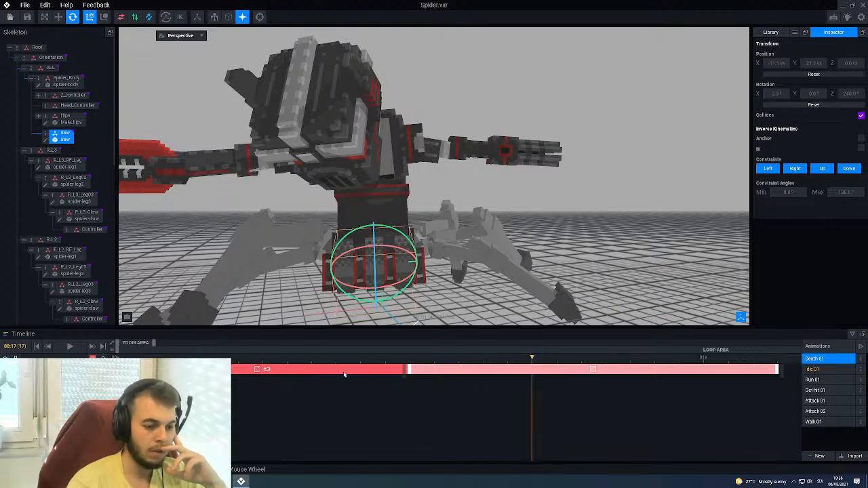
Play Death 01 with nothing selected and scrub to 00:21 to examine the saw's timing during the fall.
{"action": "left_click", "coordinate": [69, 346]}
{"action": "left_click", "coordinate": [480, 214]}
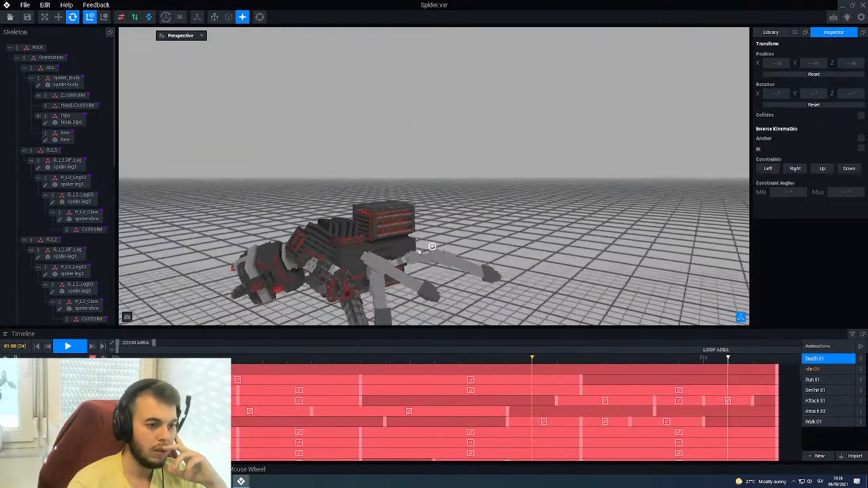
{"action": "left_click", "coordinate": [114, 348]}
{"action": "left_click", "coordinate": [71, 348]}
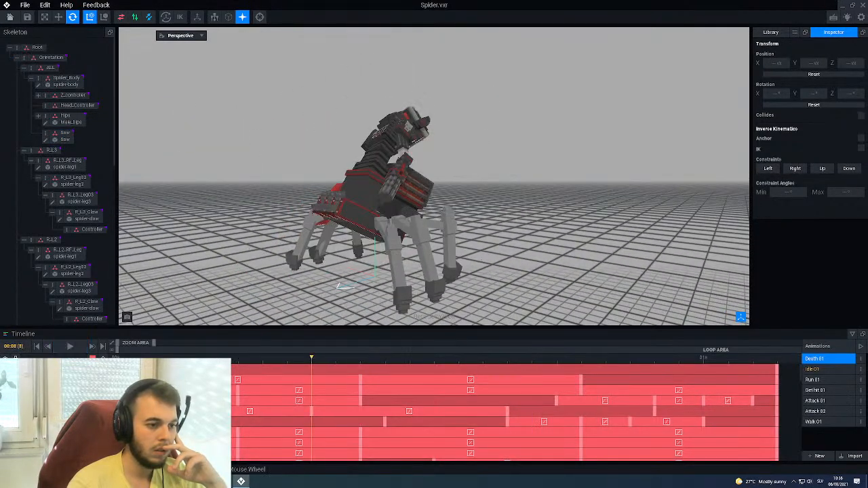
{"action": "left_click_drag", "start_coordinate": [162, 359], "coordinate": [641, 379]}
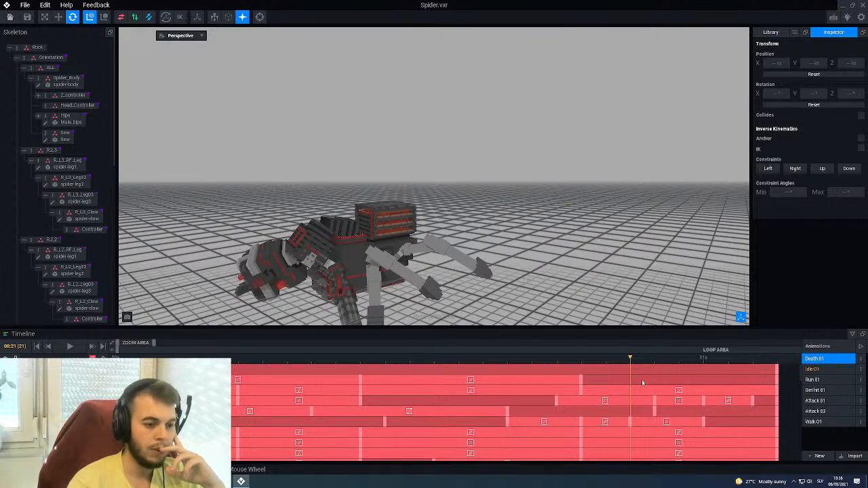
Shift the Saw's last keyframe to 00:21 and the one before it to 00:10 in Death 01.
{"action": "left_click", "coordinate": [324, 286]}
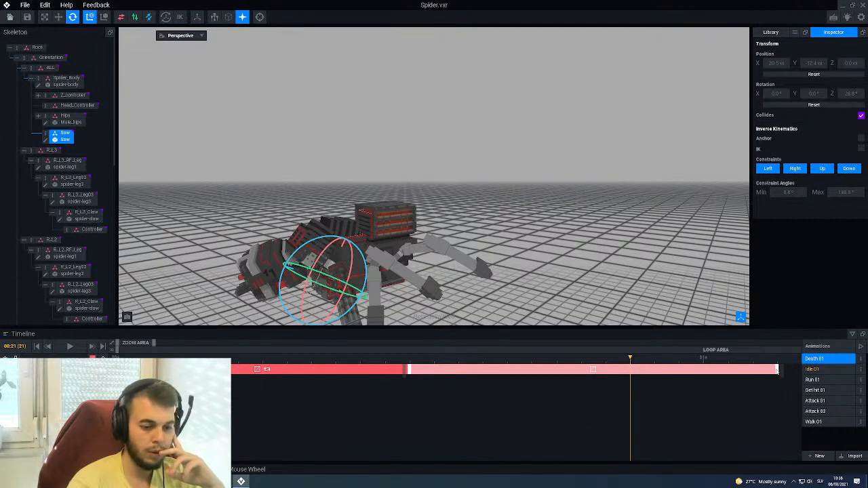
{"action": "left_click_drag", "start_coordinate": [777, 371], "coordinate": [699, 374]}
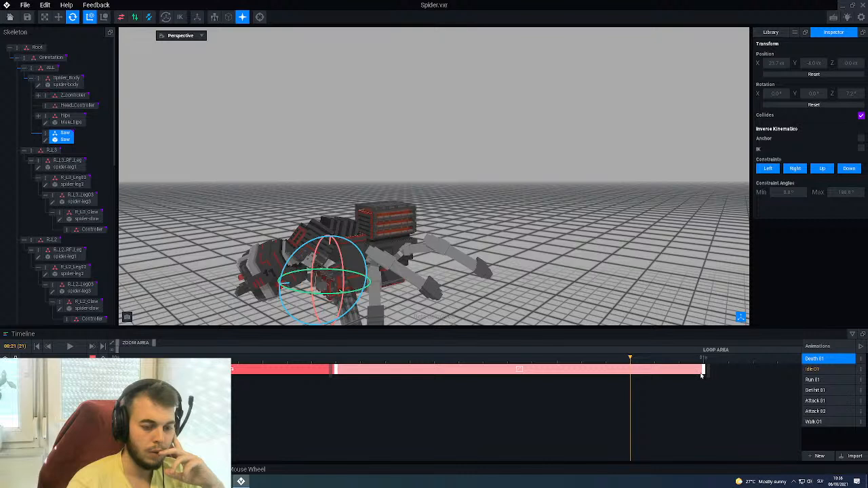
{"action": "left_click_drag", "start_coordinate": [702, 375], "coordinate": [632, 377]}
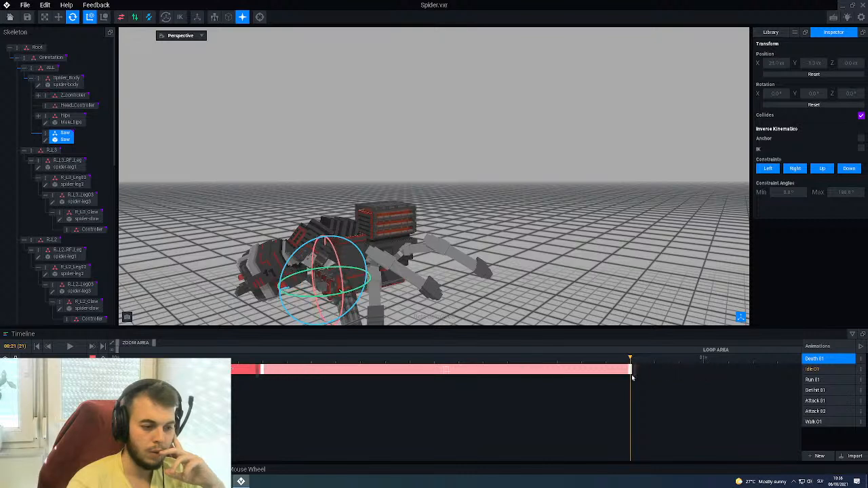
{"action": "left_click_drag", "start_coordinate": [261, 375], "coordinate": [359, 371]}
{"action": "right_click", "coordinate": [429, 368]}
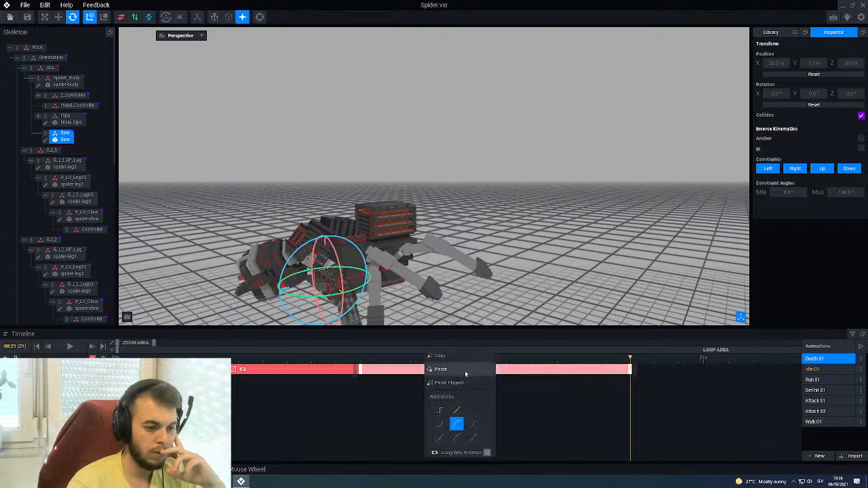
{"action": "left_click", "coordinate": [567, 411]}
Paste a Saw keyframe at 01:03 in Death 01 and play the animation to check it.
{"action": "left_click_drag", "start_coordinate": [631, 358], "coordinate": [777, 369]}
{"action": "key", "text": "ctrl+v"}
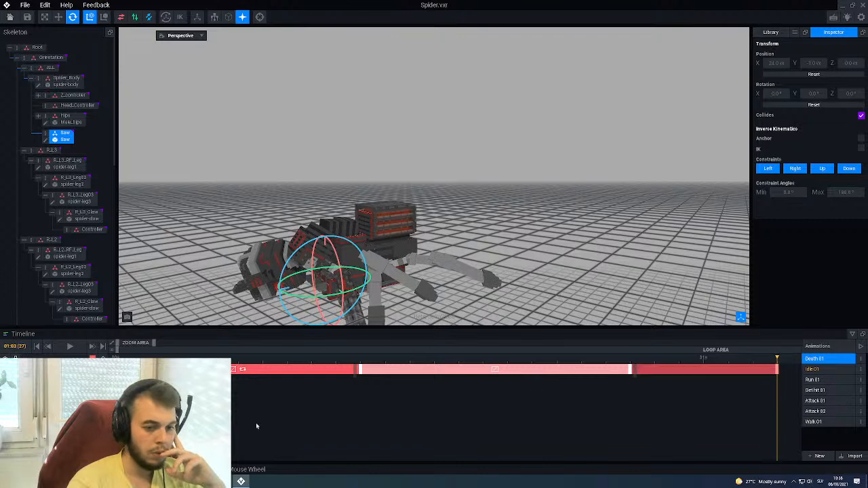
{"action": "left_click", "coordinate": [441, 279]}
{"action": "left_click", "coordinate": [69, 346]}
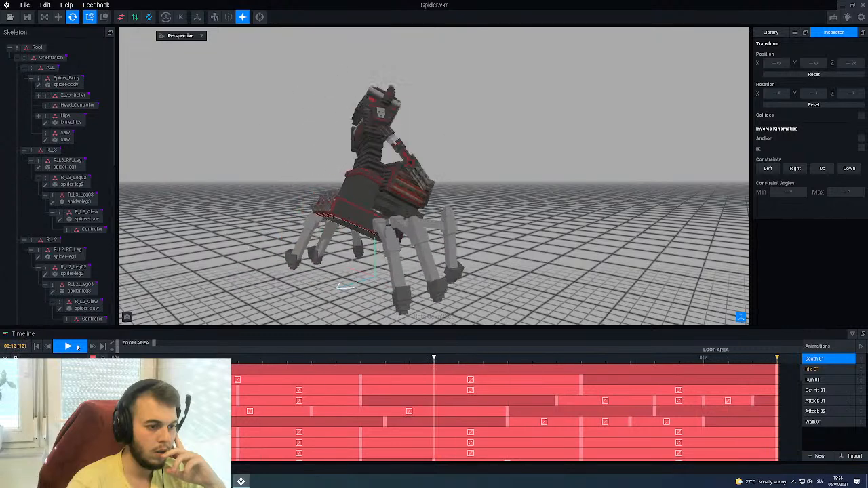
{"action": "left_click", "coordinate": [78, 347]}
Rotate the Saw slightly about its spin axis on the 00:21 keyframe and scrub to the end of Death 01.
{"action": "left_click", "coordinate": [316, 290]}
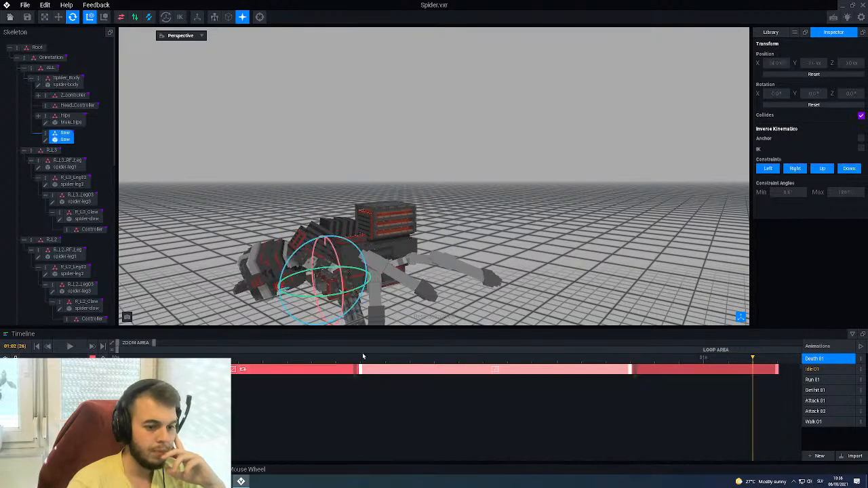
{"action": "left_click", "coordinate": [630, 371]}
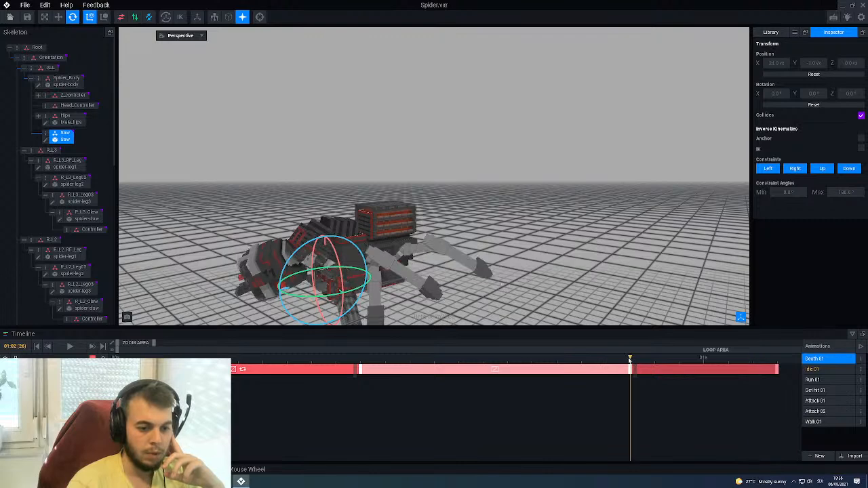
{"action": "scroll", "coordinate": [388, 255], "scroll_direction": "up", "scroll_amount": 1}
{"action": "middle_click_drag", "start_coordinate": [388, 255], "coordinate": [484, 231]}
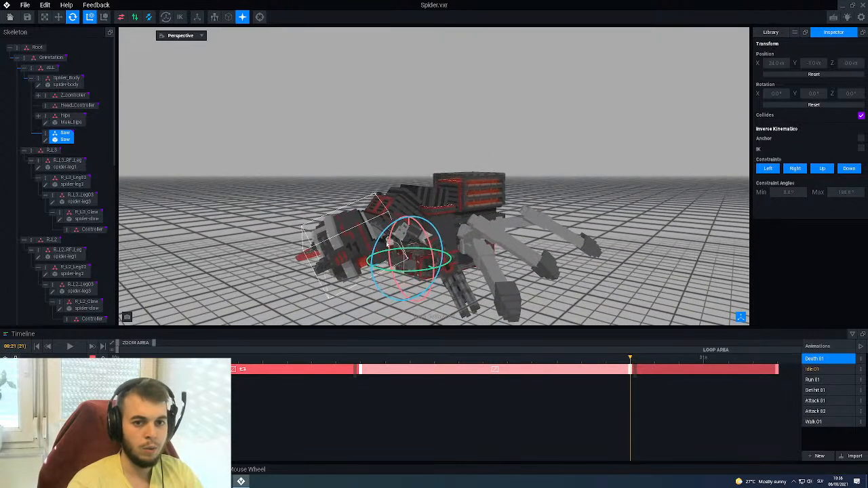
{"action": "right_click_drag", "start_coordinate": [370, 257], "coordinate": [394, 236]}
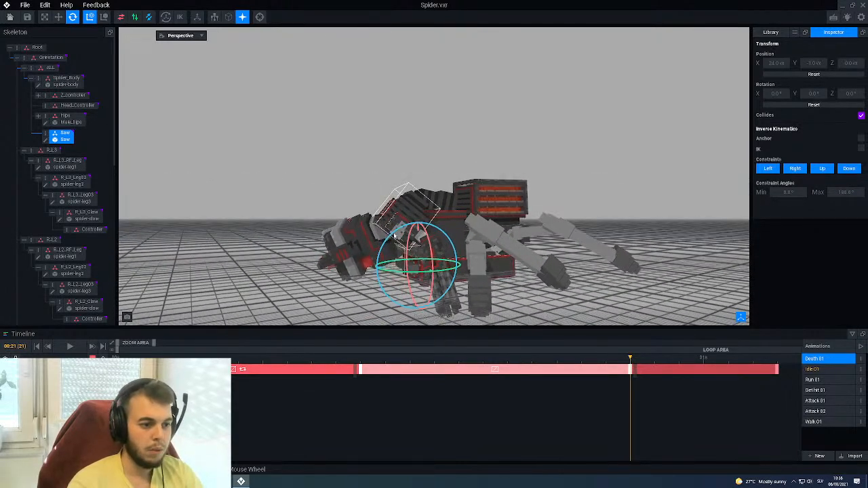
{"action": "left_click_drag", "start_coordinate": [394, 235], "coordinate": [411, 234]}
{"action": "left_click_drag", "start_coordinate": [334, 360], "coordinate": [785, 383]}
Play Death 01 to review the saw's motion and look over the remaining animation tracks.
{"action": "left_click", "coordinate": [69, 345]}
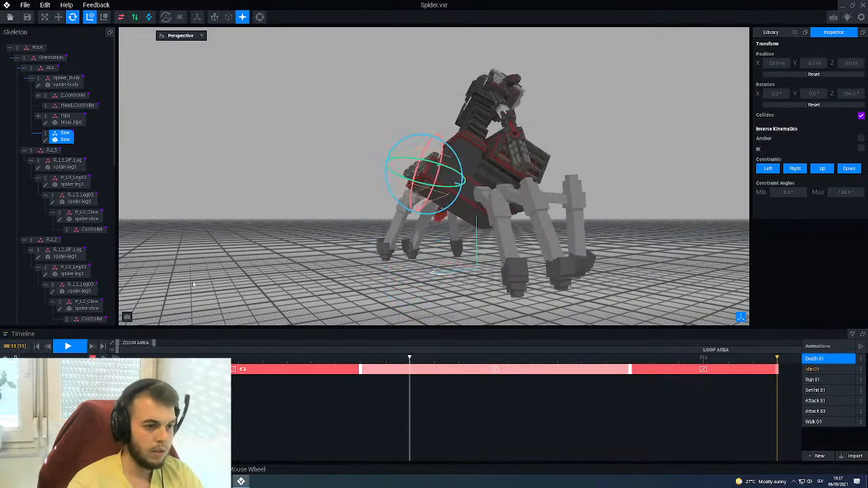
{"action": "left_click", "coordinate": [216, 278]}
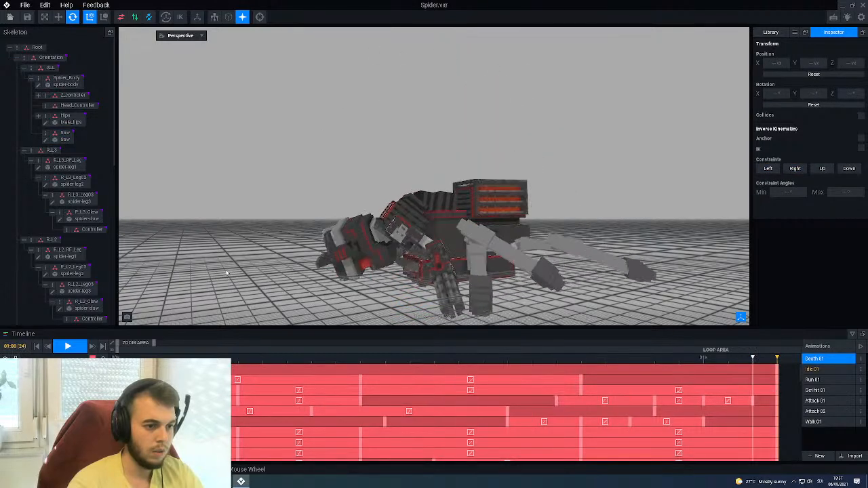
{"action": "left_click", "coordinate": [68, 347]}
{"action": "scroll", "coordinate": [641, 411], "scroll_direction": "down", "scroll_amount": 5}
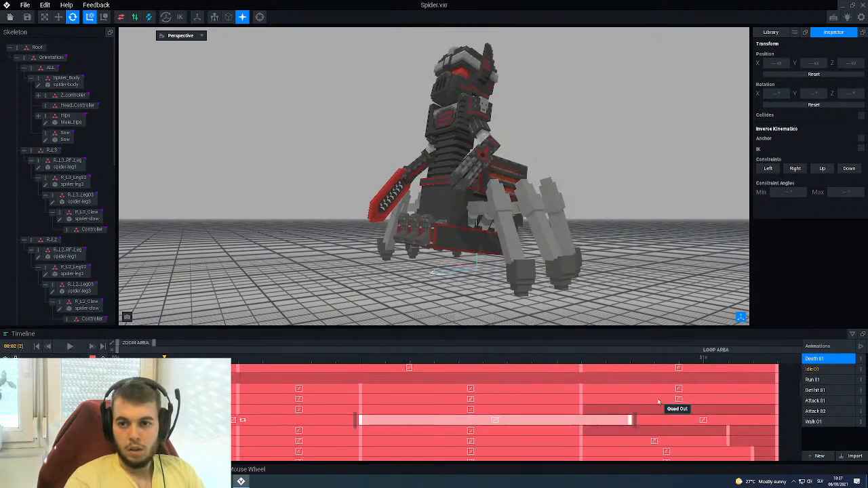
{"action": "scroll", "coordinate": [641, 411], "scroll_direction": "down", "scroll_amount": 8}
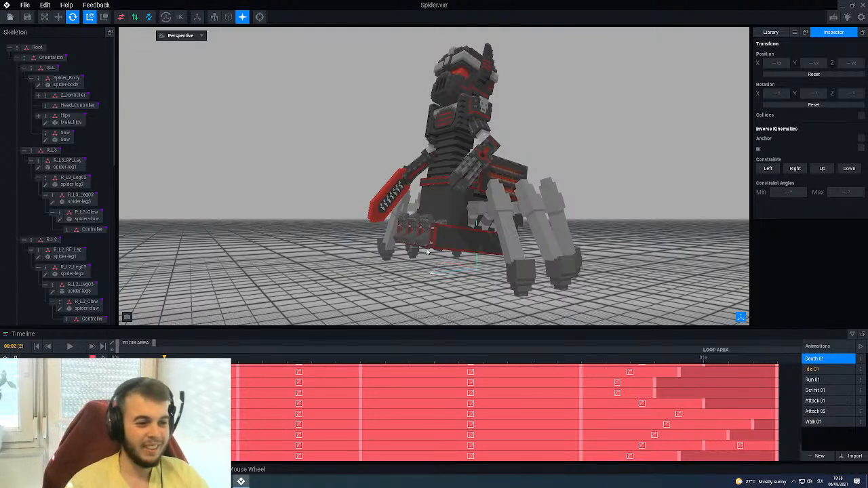
{"action": "right_click_drag", "start_coordinate": [409, 215], "coordinate": [436, 223]}
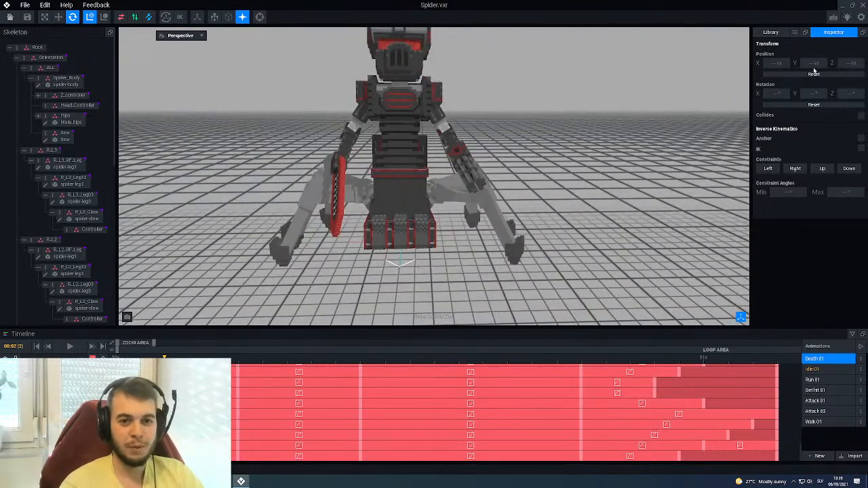
Show the model library, select the Saw on the spider, and open its voxel model for editing.
{"action": "left_click", "coordinate": [770, 32]}
{"action": "right_click_drag", "start_coordinate": [714, 125], "coordinate": [447, 197]}
{"action": "left_click", "coordinate": [464, 238]}
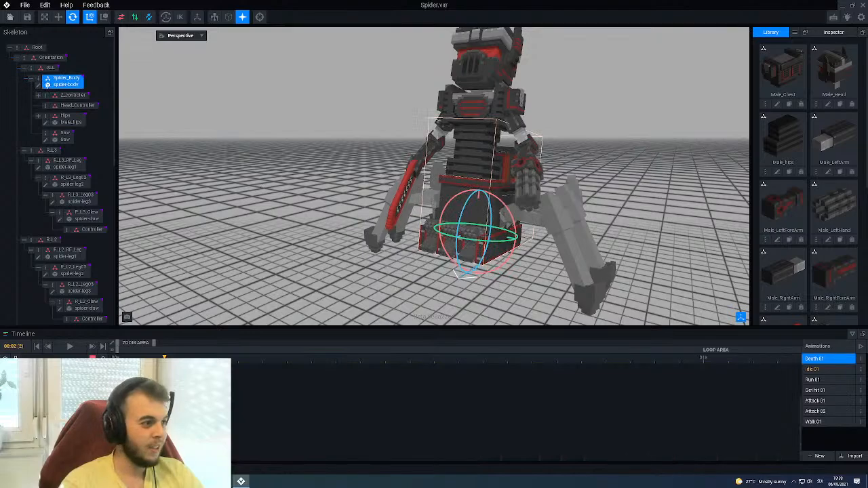
{"action": "left_click", "coordinate": [442, 252]}
{"action": "right_click_drag", "start_coordinate": [442, 252], "coordinate": [474, 268]}
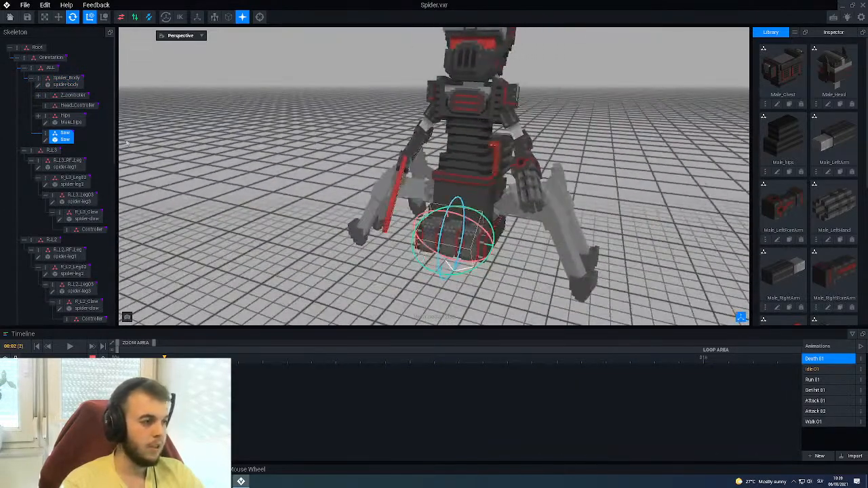
{"action": "double_click", "coordinate": [46, 142]}
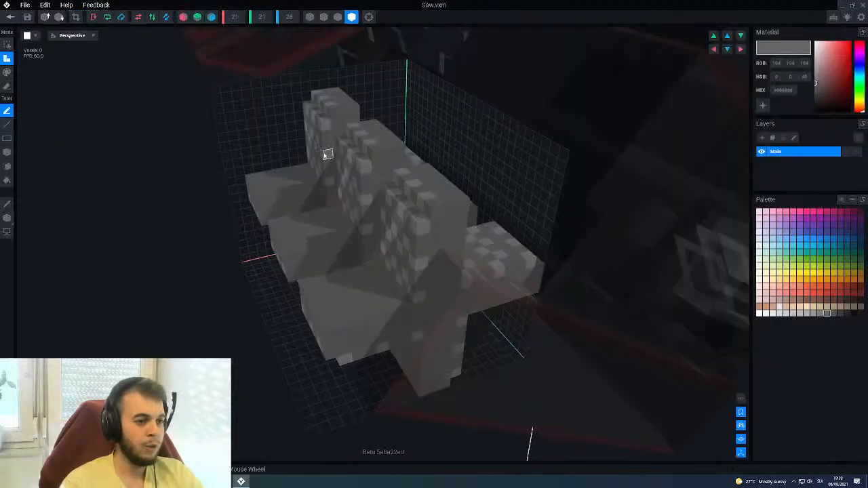
{"action": "scroll", "coordinate": [320, 154], "scroll_direction": "down", "scroll_amount": 2}
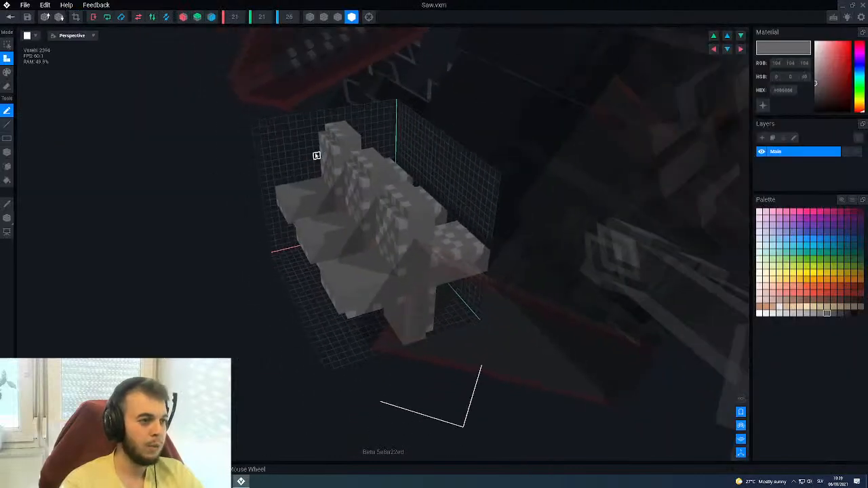
Enlarge the Saw model's volume to an X width of 23 and a Y height of 23 voxels.
{"action": "left_click", "coordinate": [240, 19]}
{"action": "type", "text": "23"}
{"action": "key", "text": "Return"}
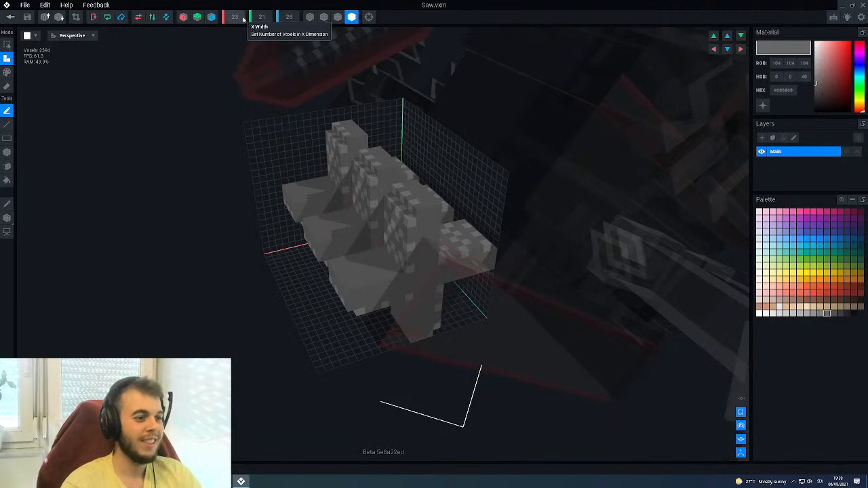
{"action": "scroll", "coordinate": [261, 17], "scroll_direction": "up", "scroll_amount": 2}
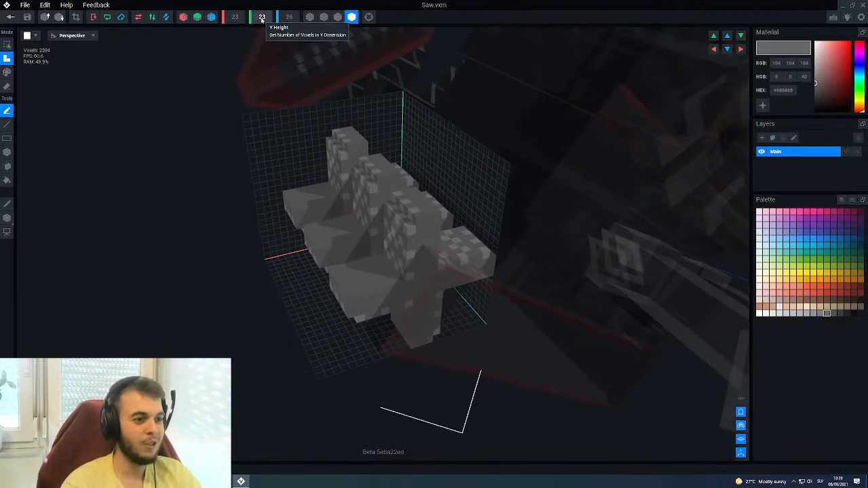
Box-select the three upper saw teeth and move them upward, away from the hub.
{"action": "right_click_drag", "start_coordinate": [334, 169], "coordinate": [334, 177]}
{"action": "scroll", "coordinate": [334, 178], "scroll_direction": "up", "scroll_amount": 3}
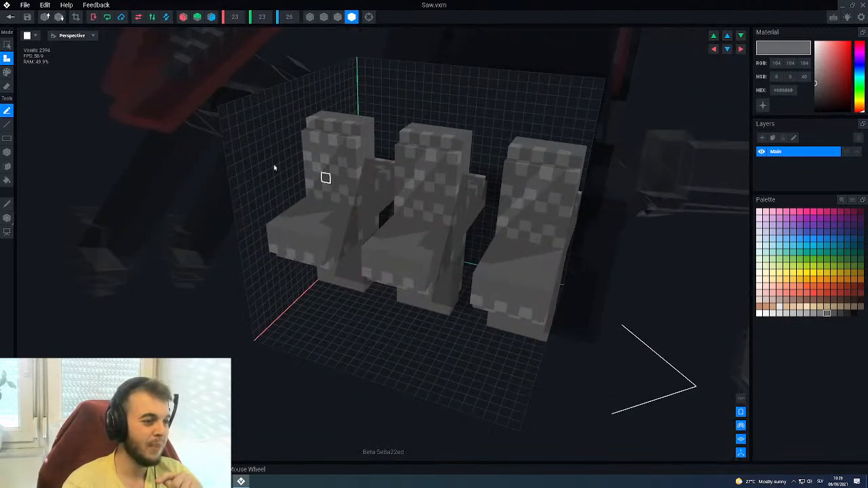
{"action": "key", "text": "s"}
{"action": "key", "text": "b"}
{"action": "right_click_drag", "start_coordinate": [343, 199], "coordinate": [344, 181]}
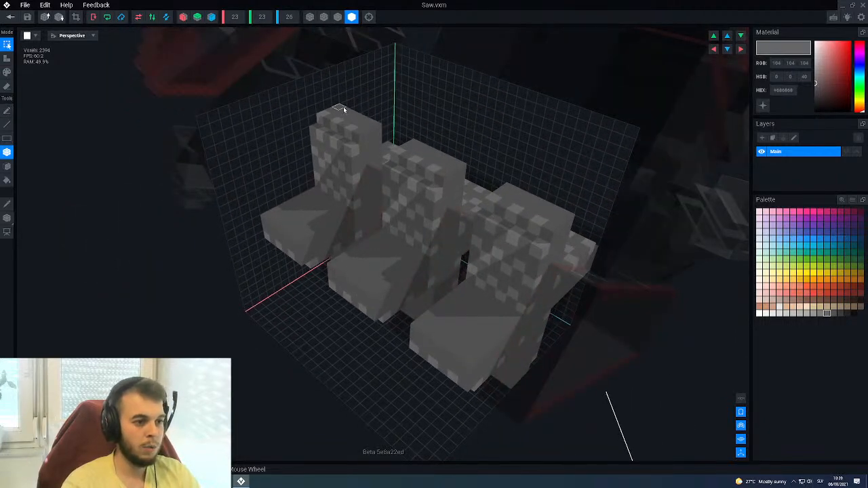
{"action": "right_click_drag", "start_coordinate": [401, 207], "coordinate": [369, 193]}
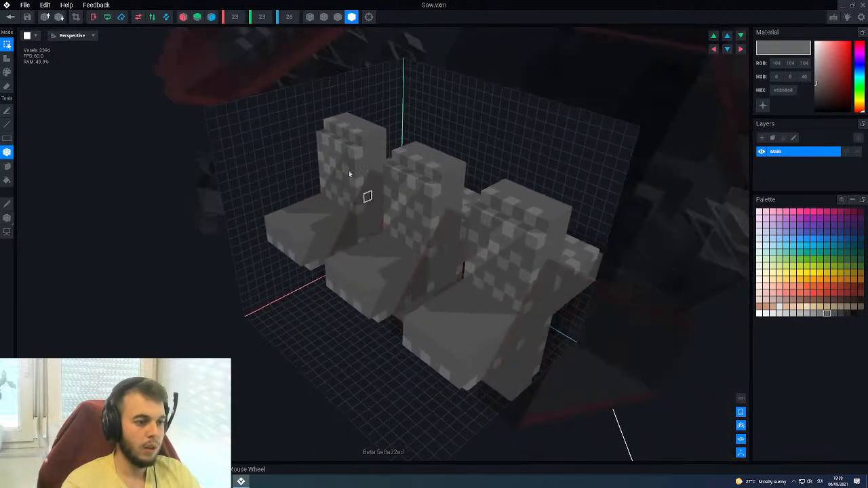
{"action": "left_click_drag", "start_coordinate": [345, 117], "coordinate": [499, 301]}
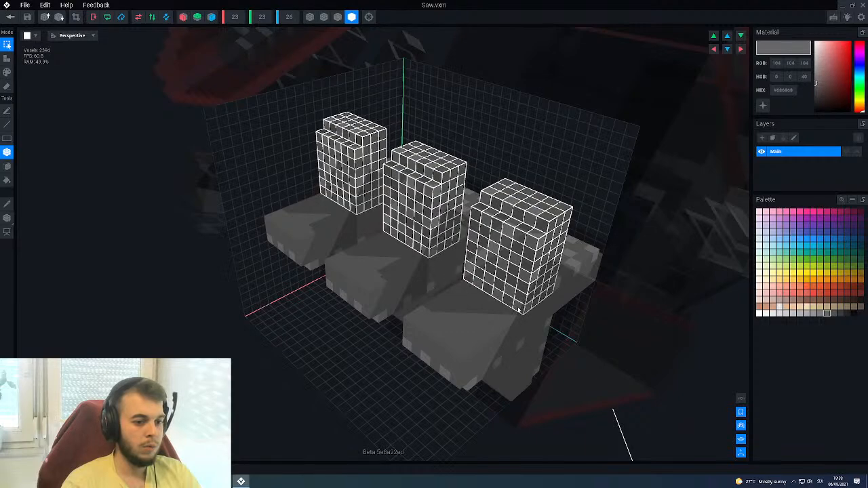
{"action": "scroll", "coordinate": [420, 102], "scroll_direction": "up", "scroll_amount": 3}
{"action": "scroll", "coordinate": [420, 92], "scroll_direction": "up", "scroll_amount": 2}
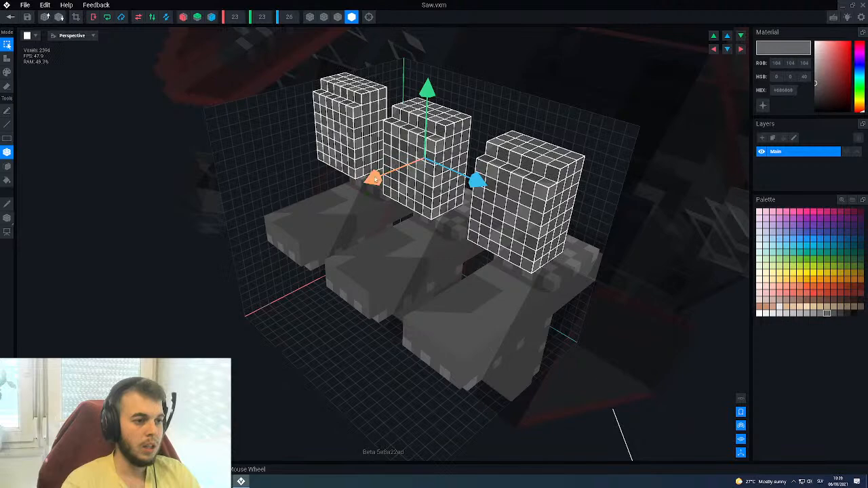
Box-select the row of three teeth on the saw's open side and move it outward along X and slightly up.
{"action": "scroll", "coordinate": [373, 178], "scroll_direction": "up", "scroll_amount": 2}
{"action": "right_click_drag", "start_coordinate": [370, 248], "coordinate": [375, 238]}
{"action": "left_click_drag", "start_coordinate": [249, 234], "coordinate": [546, 245]}
{"action": "right_click_drag", "start_coordinate": [517, 236], "coordinate": [518, 236]}
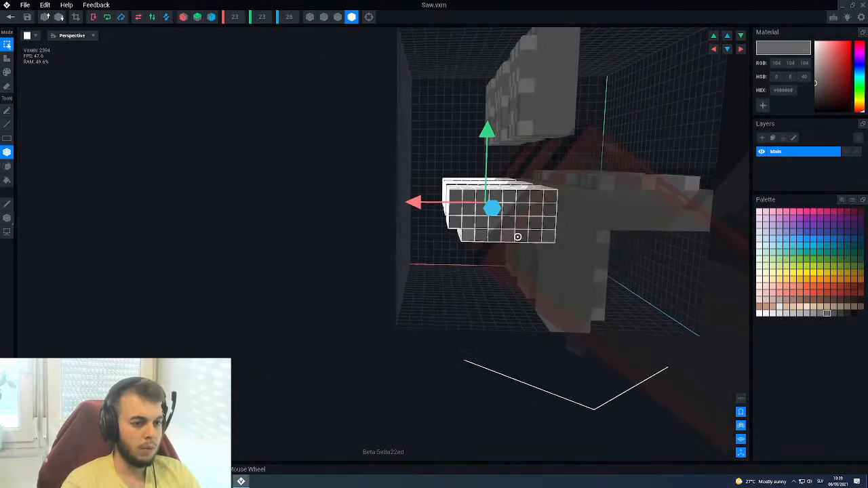
{"action": "left_click_drag", "start_coordinate": [414, 206], "coordinate": [370, 206]}
{"action": "right_click_drag", "start_coordinate": [422, 218], "coordinate": [416, 207]}
{"action": "left_click_drag", "start_coordinate": [449, 131], "coordinate": [450, 105]}
Box-select the lower row of three saw teeth and shift it along the X axis.
{"action": "right_click_drag", "start_coordinate": [496, 174], "coordinate": [587, 199]}
{"action": "left_click_drag", "start_coordinate": [596, 189], "coordinate": [390, 265]}
{"action": "middle_click_drag", "start_coordinate": [399, 246], "coordinate": [356, 217]}
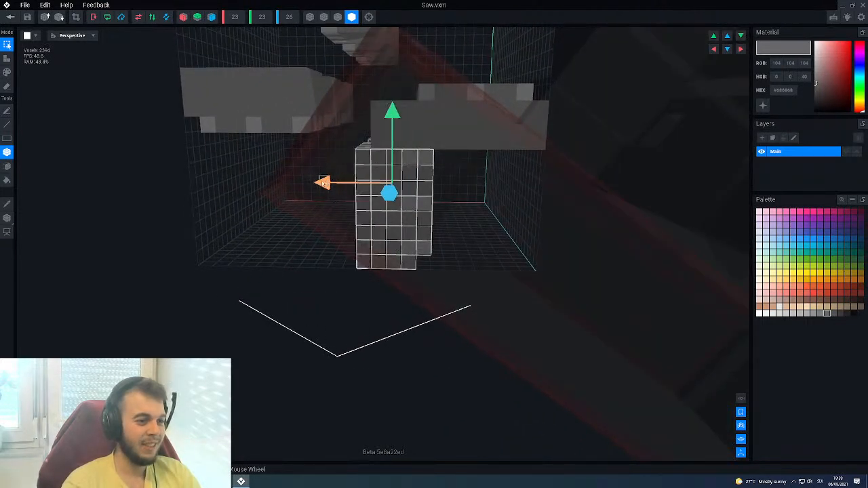
{"action": "middle_click_drag", "start_coordinate": [315, 184], "coordinate": [398, 93]}
Hide the surrounding spider parts, box-select the remaining side row of teeth and move it upward.
{"action": "middle_click_drag", "start_coordinate": [415, 192], "coordinate": [467, 177]}
{"action": "left_click", "coordinate": [739, 412]}
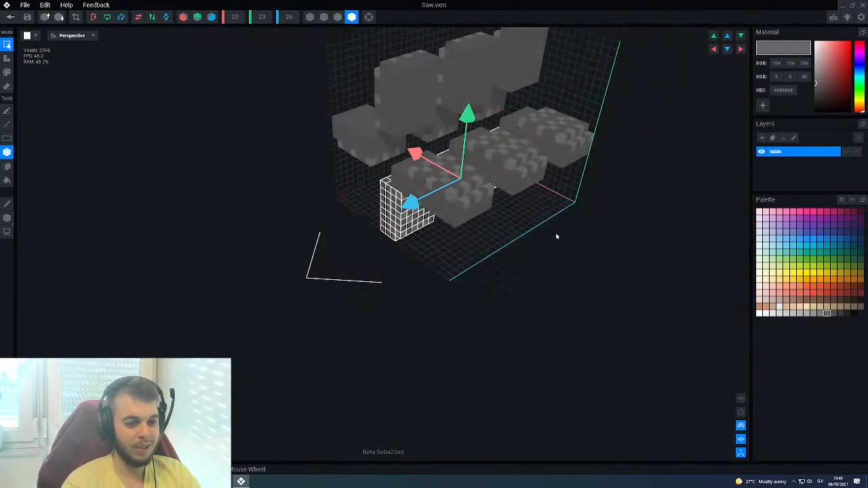
{"action": "scroll", "coordinate": [542, 234], "scroll_direction": "up", "scroll_amount": 3}
{"action": "left_click_drag", "start_coordinate": [450, 244], "coordinate": [573, 90]}
{"action": "scroll", "coordinate": [475, 155], "scroll_direction": "down", "scroll_amount": 3}
{"action": "middle_click_drag", "start_coordinate": [413, 166], "coordinate": [502, 160]}
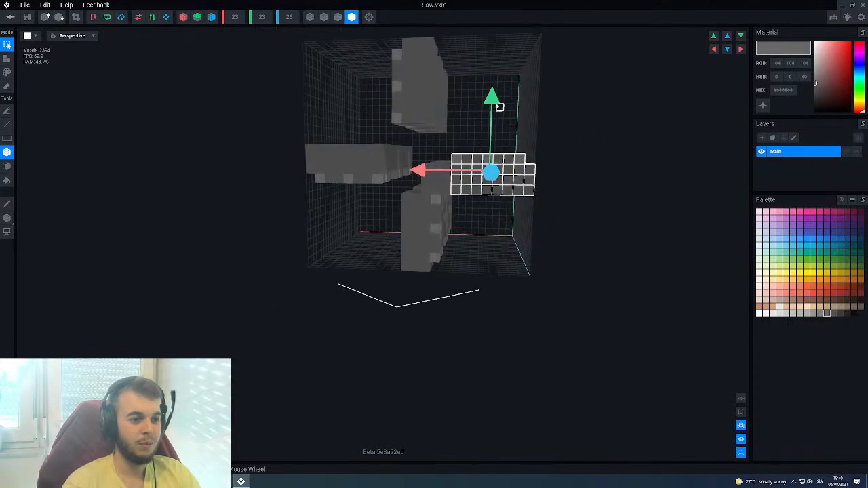
{"action": "left_click_drag", "start_coordinate": [494, 100], "coordinate": [492, 73]}
Attach voxels with the Face tool to fill the gap at the hub beside the frontmost lower and side teeth.
{"action": "key", "text": "a"}
{"action": "right_click_drag", "start_coordinate": [425, 189], "coordinate": [412, 172]}
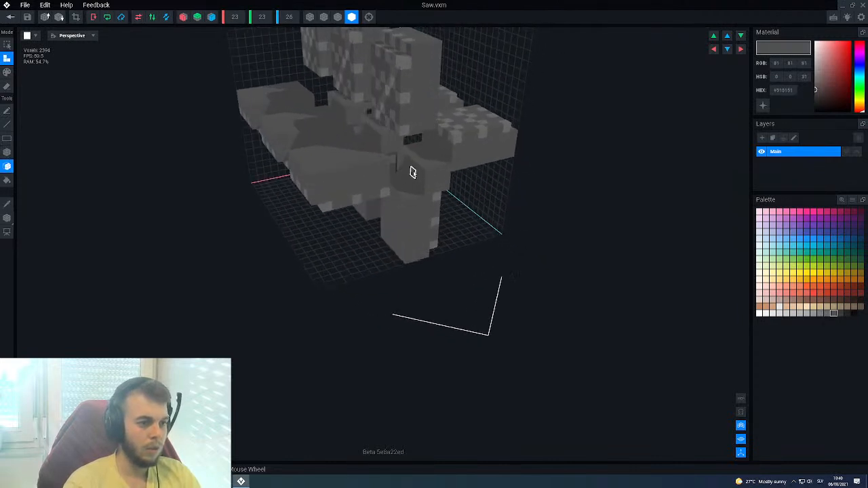
{"action": "left_click", "coordinate": [415, 164]}
{"action": "left_click", "coordinate": [421, 149]}
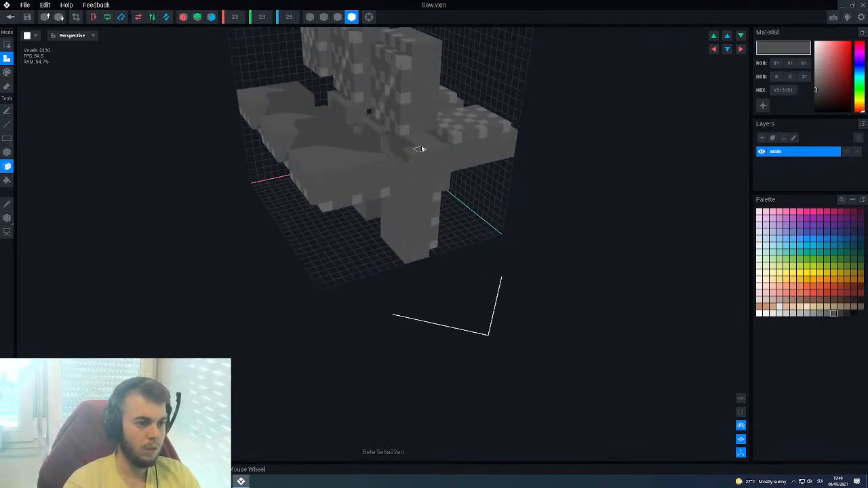
{"action": "right_click_drag", "start_coordinate": [418, 151], "coordinate": [387, 138]}
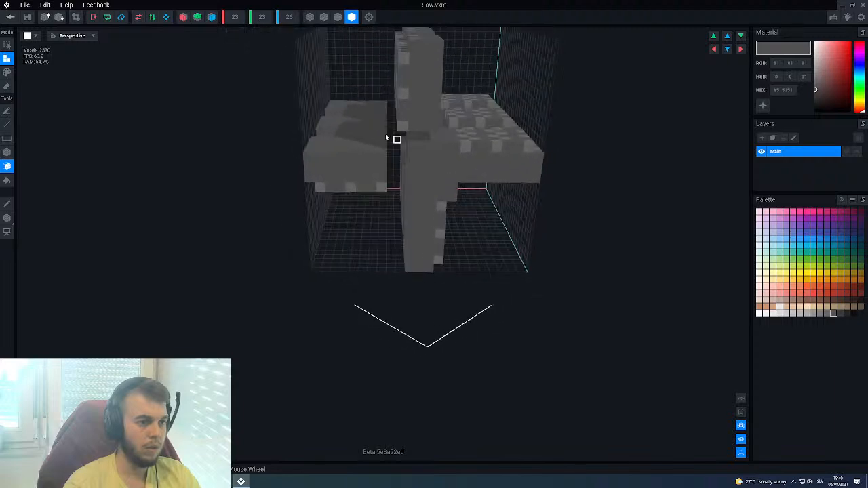
Display the saw with outlined edges, erase the excess voxels and bridge the gap between the frontmost side tooth and its hub.
{"action": "left_click", "coordinate": [338, 21]}
{"action": "right_click_drag", "start_coordinate": [521, 202], "coordinate": [475, 214]}
{"action": "scroll", "coordinate": [475, 213], "scroll_direction": "up", "scroll_amount": 3}
{"action": "right_click_drag", "start_coordinate": [384, 195], "coordinate": [287, 246]}
{"action": "scroll", "coordinate": [376, 263], "scroll_direction": "up", "scroll_amount": 1}
{"action": "scroll", "coordinate": [330, 252], "scroll_direction": "up", "scroll_amount": 4}
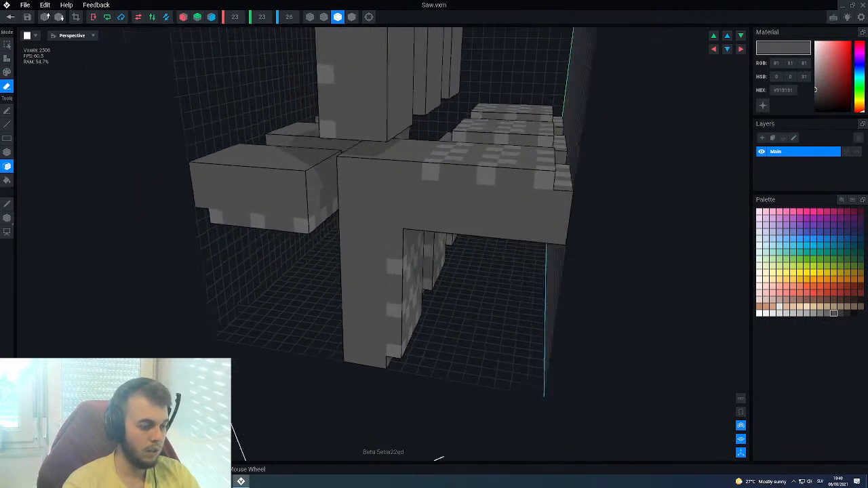
{"action": "right_click_drag", "start_coordinate": [363, 245], "coordinate": [416, 230]}
{"action": "scroll", "coordinate": [379, 250], "scroll_direction": "up", "scroll_amount": 2}
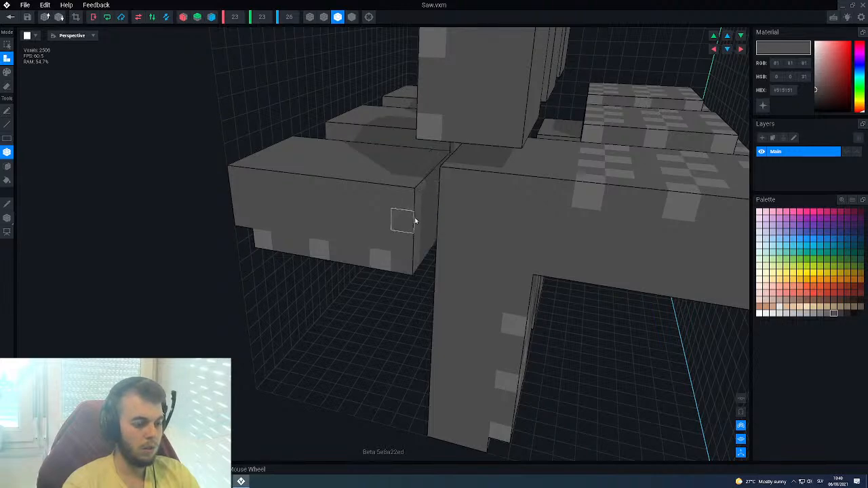
{"action": "mouse_move", "coordinate": [428, 222]}
{"action": "right_mouse_down"}
{"action": "mouse_move", "coordinate": [401, 211]}
{"action": "mouse_move", "coordinate": [423, 192]}
{"action": "mouse_move", "coordinate": [424, 207]}
{"action": "right_mouse_up"}
{"action": "scroll", "coordinate": [420, 210], "scroll_direction": "up", "scroll_amount": 1}
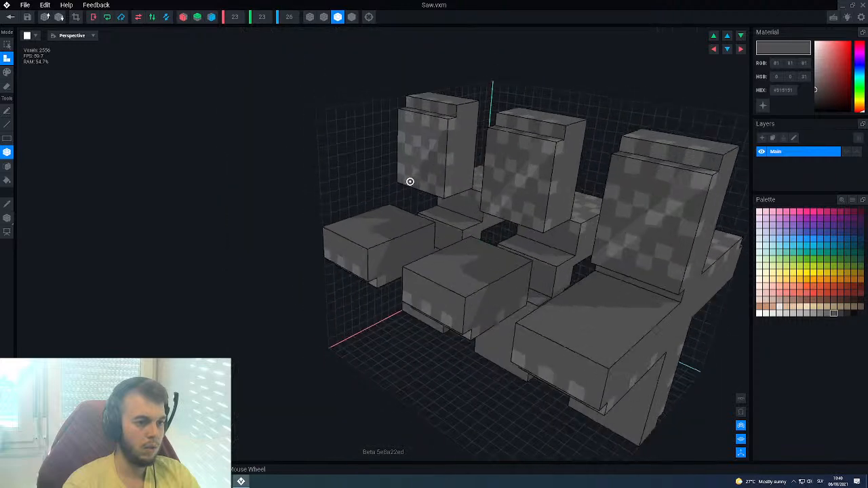
Attach voxels with the Face and Box tools to build up the hub of the middle tooth set.
{"action": "right_click_drag", "start_coordinate": [409, 181], "coordinate": [490, 251]}
{"action": "scroll", "coordinate": [479, 252], "scroll_direction": "up", "scroll_amount": 2}
{"action": "scroll", "coordinate": [515, 251], "scroll_direction": "down", "scroll_amount": 3}
{"action": "scroll", "coordinate": [440, 289], "scroll_direction": "up", "scroll_amount": 4}
{"action": "mouse_move", "coordinate": [405, 290]}
{"action": "right_mouse_down"}
{"action": "mouse_move", "coordinate": [425, 294]}
{"action": "mouse_move", "coordinate": [397, 284]}
{"action": "right_mouse_up"}
{"action": "scroll", "coordinate": [417, 300], "scroll_direction": "up", "scroll_amount": 2}
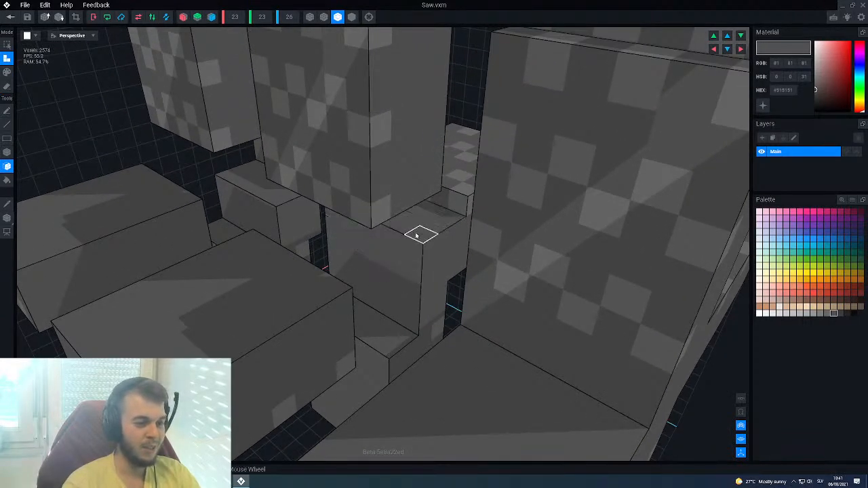
{"action": "right_click_drag", "start_coordinate": [379, 267], "coordinate": [379, 267]}
{"action": "mouse_move", "coordinate": [376, 218]}
{"action": "right_mouse_down"}
{"action": "mouse_move", "coordinate": [371, 213]}
{"action": "mouse_move", "coordinate": [384, 226]}
{"action": "right_mouse_up"}
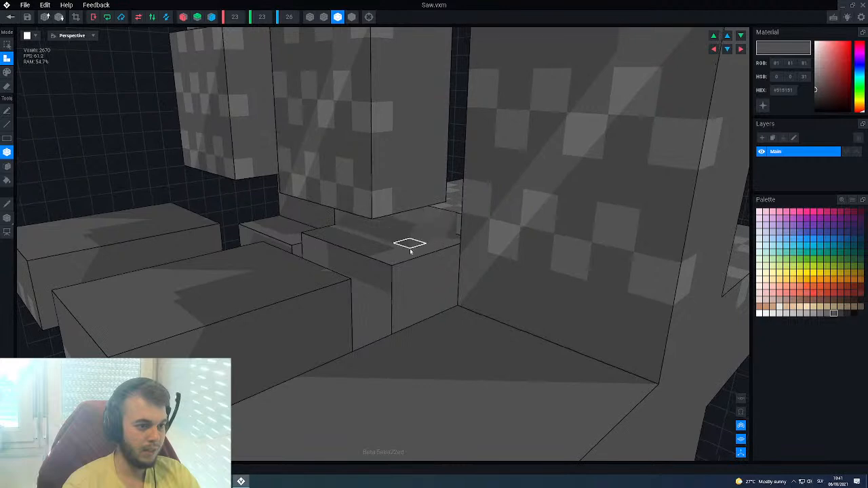
{"action": "right_click_drag", "start_coordinate": [368, 256], "coordinate": [396, 246]}
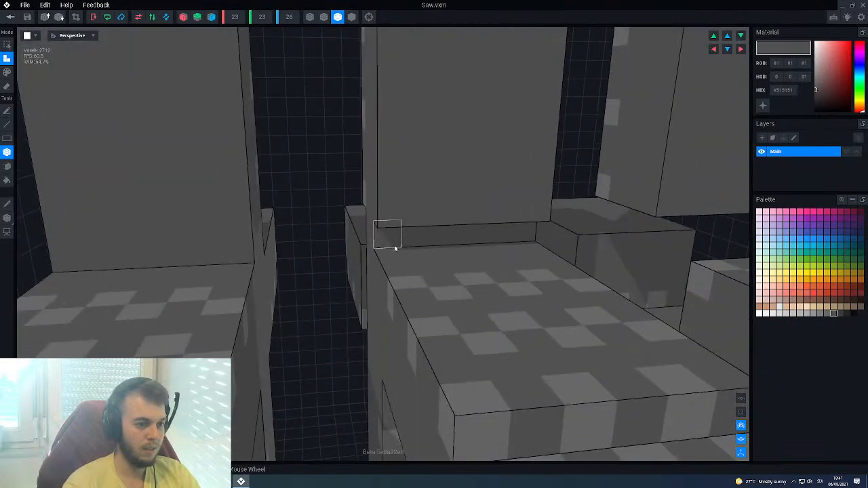
Fill the gap beneath the middle upper tooth with box-shaped voxel additions to join it to the hub.
{"action": "scroll", "coordinate": [472, 215], "scroll_direction": "up", "scroll_amount": 8}
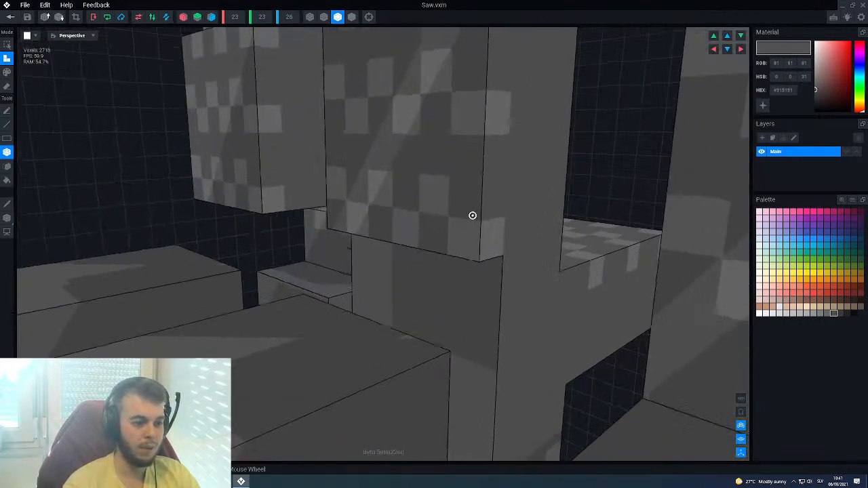
{"action": "right_click_drag", "start_coordinate": [459, 256], "coordinate": [475, 366]}
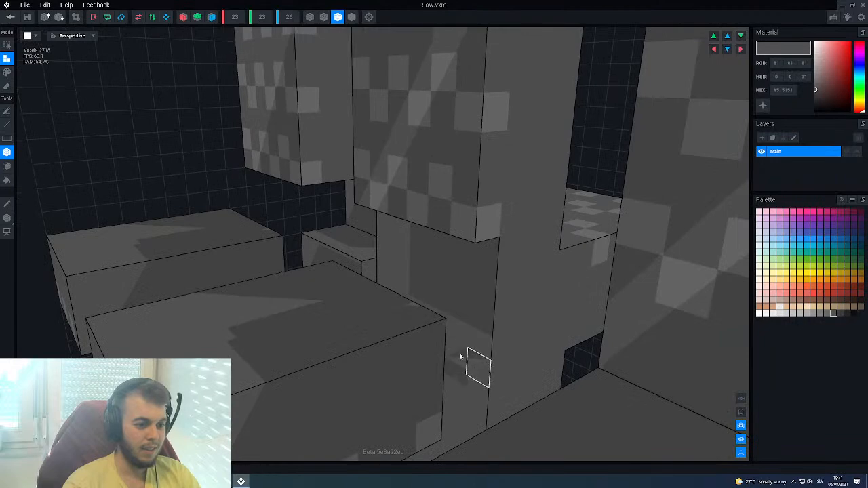
{"action": "left_click_drag", "start_coordinate": [399, 236], "coordinate": [395, 234]}
{"action": "right_click_drag", "start_coordinate": [397, 253], "coordinate": [397, 256]}
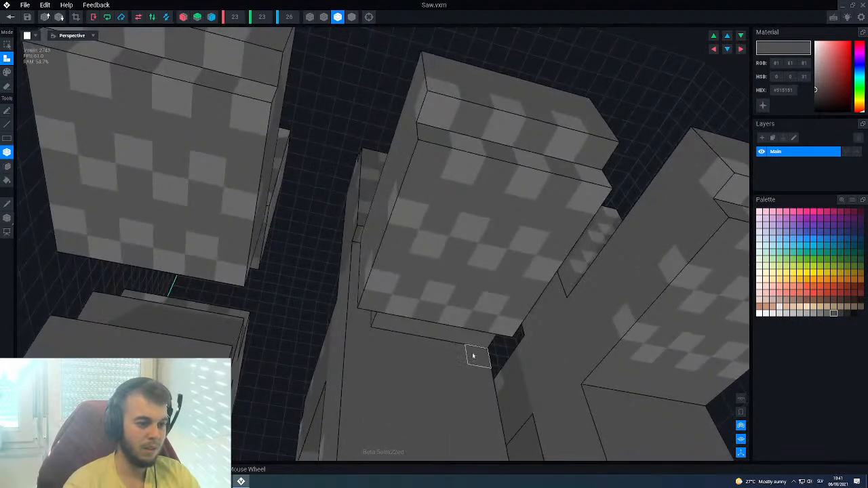
{"action": "left_click", "coordinate": [359, 285]}
{"action": "right_click_drag", "start_coordinate": [359, 285], "coordinate": [378, 306]}
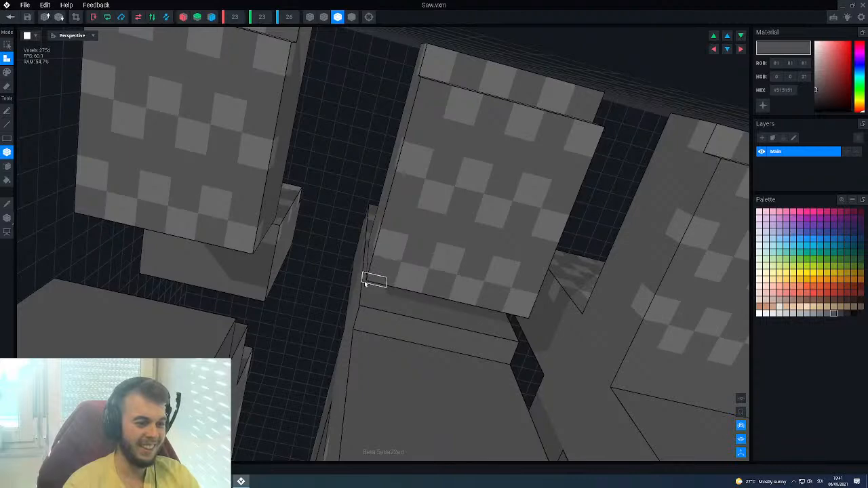
Fill the stepped recess in the hub of the end tooth set, level with the top of its side tooth.
{"action": "scroll", "coordinate": [502, 332], "scroll_direction": "down", "scroll_amount": 6}
{"action": "right_click_drag", "start_coordinate": [418, 316], "coordinate": [398, 297]}
{"action": "scroll", "coordinate": [373, 298], "scroll_direction": "up", "scroll_amount": 3}
{"action": "scroll", "coordinate": [447, 274], "scroll_direction": "down", "scroll_amount": 5}
{"action": "scroll", "coordinate": [534, 384], "scroll_direction": "up", "scroll_amount": 3}
{"action": "right_click_drag", "start_coordinate": [558, 321], "coordinate": [534, 365]}
{"action": "scroll", "coordinate": [534, 364], "scroll_direction": "up", "scroll_amount": 2}
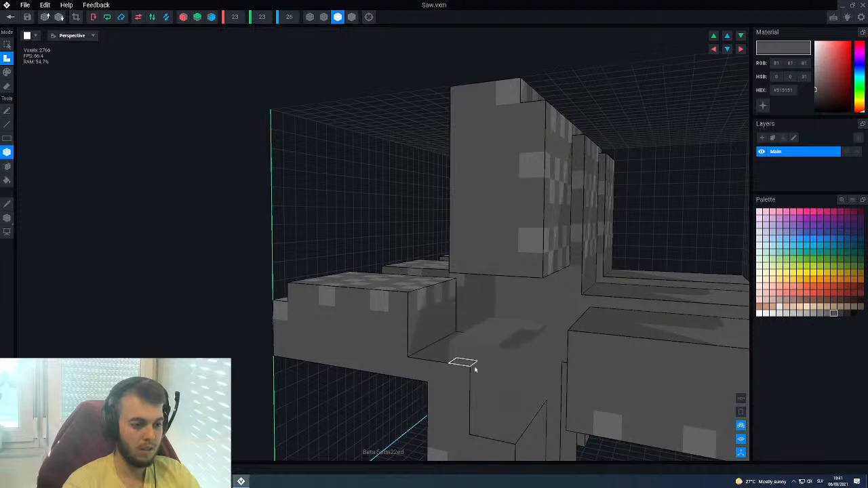
{"action": "left_click_drag", "start_coordinate": [474, 374], "coordinate": [533, 347]}
{"action": "left_click_drag", "start_coordinate": [413, 304], "coordinate": [523, 354]}
{"action": "right_click_drag", "start_coordinate": [477, 318], "coordinate": [493, 297]}
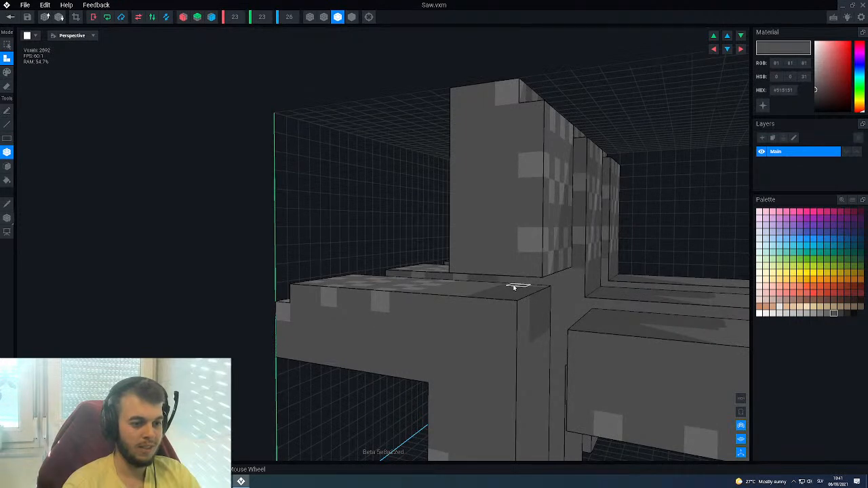
Add rows of voxels with the Box tool to close the gap between the end set's upper tooth and side tooth.
{"action": "middle_click_drag", "start_coordinate": [512, 305], "coordinate": [481, 320]}
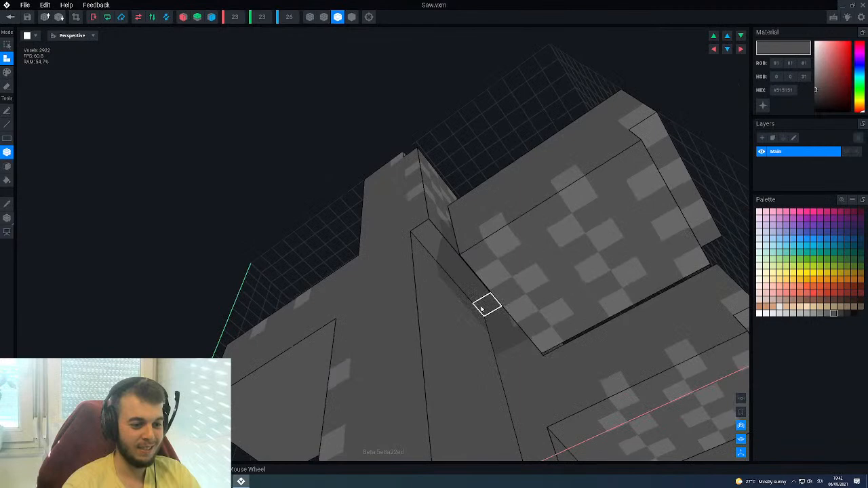
{"action": "left_click_drag", "start_coordinate": [427, 260], "coordinate": [491, 331]}
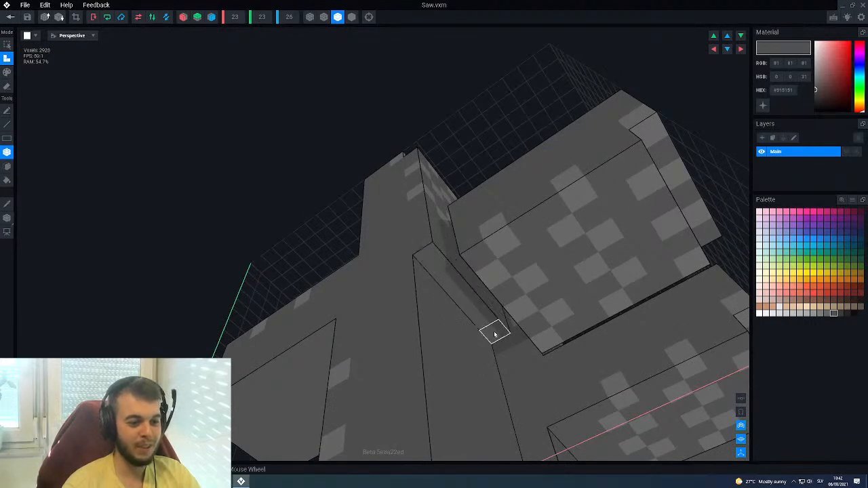
{"action": "middle_click_drag", "start_coordinate": [437, 286], "coordinate": [437, 287]}
{"action": "left_click_drag", "start_coordinate": [429, 286], "coordinate": [531, 328]}
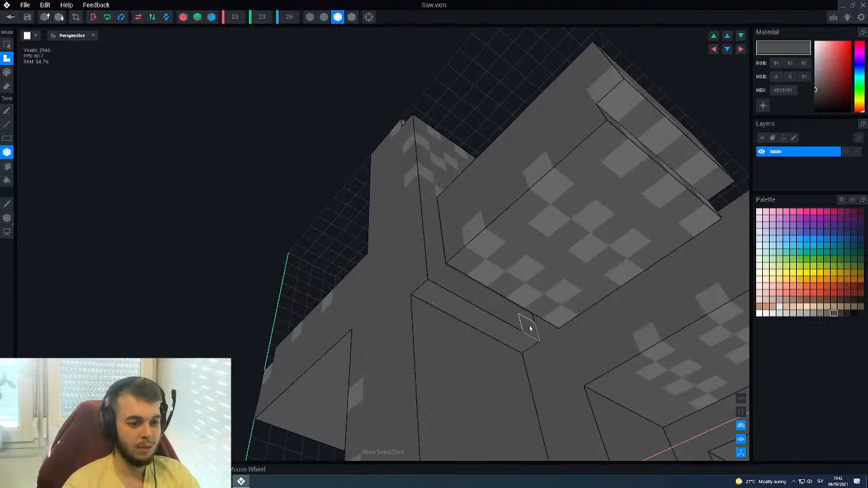
{"action": "left_click", "coordinate": [431, 231]}
Move the Saw's pivot up and along X to the center of the cross of teeth.
{"action": "right_click_drag", "start_coordinate": [427, 251], "coordinate": [398, 253]}
{"action": "scroll", "coordinate": [428, 256], "scroll_direction": "down", "scroll_amount": 6}
{"action": "key", "text": "m"}
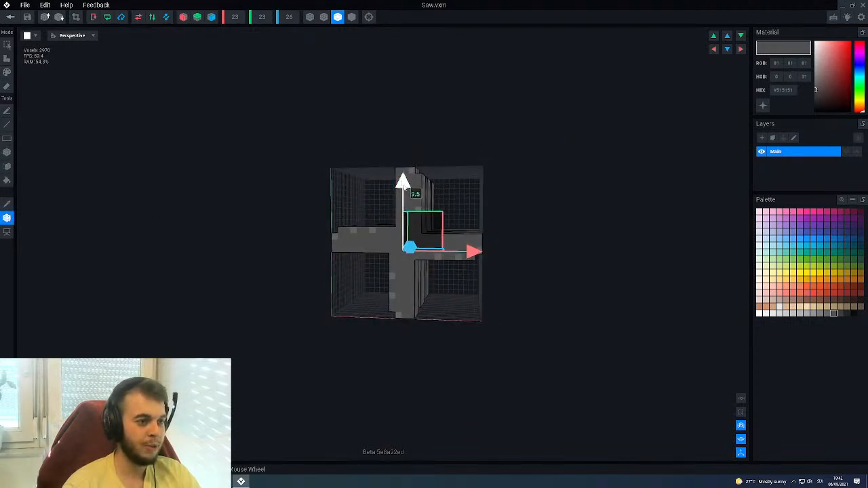
{"action": "left_click_drag", "start_coordinate": [405, 188], "coordinate": [407, 174]}
{"action": "left_click_drag", "start_coordinate": [473, 241], "coordinate": [488, 242]}
{"action": "right_click_drag", "start_coordinate": [466, 250], "coordinate": [443, 292]}
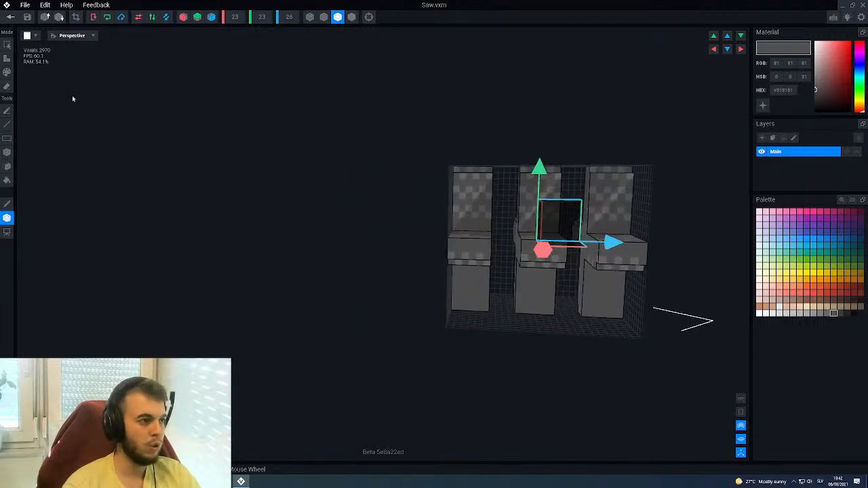
Close the Saw model, saving its changes, and return to the spider rig to view the enlarged saw.
{"action": "left_click", "coordinate": [11, 17]}
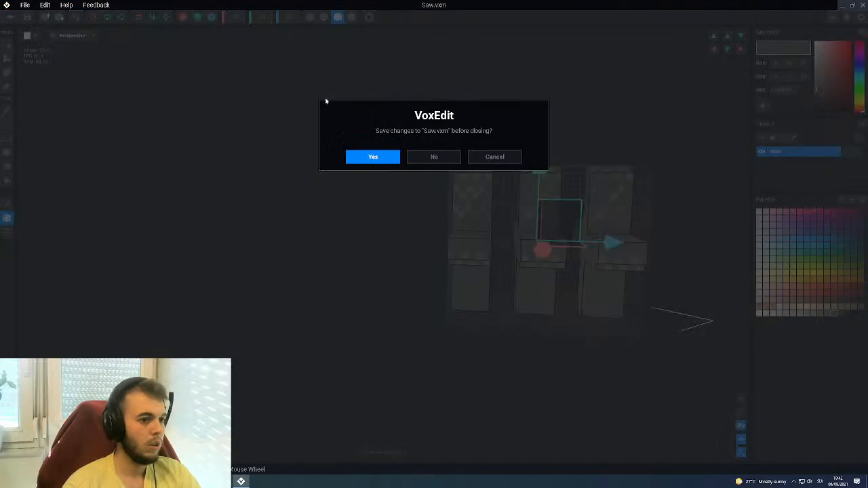
{"action": "left_click", "coordinate": [372, 157]}
{"action": "scroll", "coordinate": [473, 192], "scroll_direction": "up", "scroll_amount": 3}
{"action": "right_click_drag", "start_coordinate": [474, 187], "coordinate": [405, 201]}
{"action": "scroll", "coordinate": [441, 195], "scroll_direction": "up", "scroll_amount": 3}
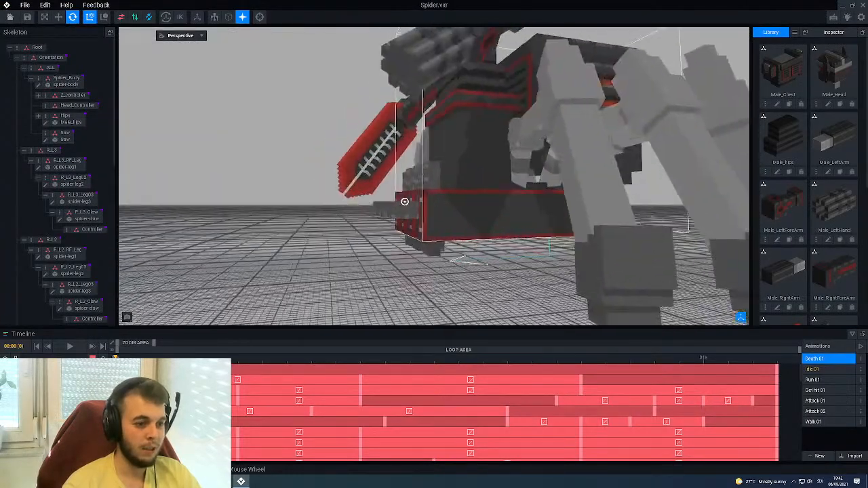
Play the Death 01 and Idle 01 animations to review the enlarged saw in motion.
{"action": "left_click", "coordinate": [65, 346]}
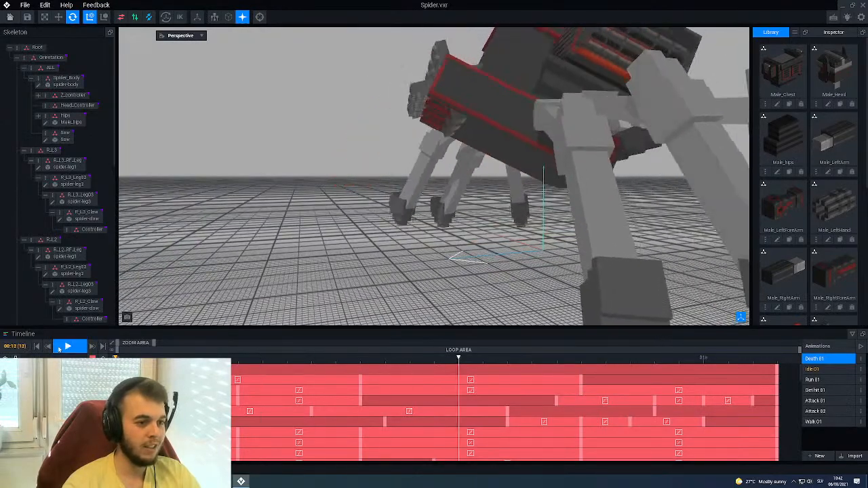
{"action": "scroll", "coordinate": [292, 271], "scroll_direction": "down", "scroll_amount": 4}
{"action": "right_click_drag", "start_coordinate": [291, 270], "coordinate": [339, 283]}
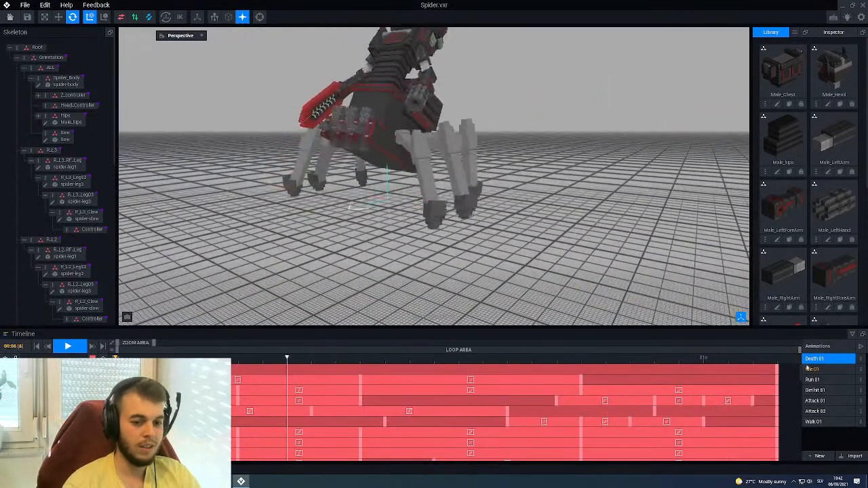
{"action": "left_click", "coordinate": [815, 368]}
{"action": "right_click_drag", "start_coordinate": [422, 230], "coordinate": [469, 202]}
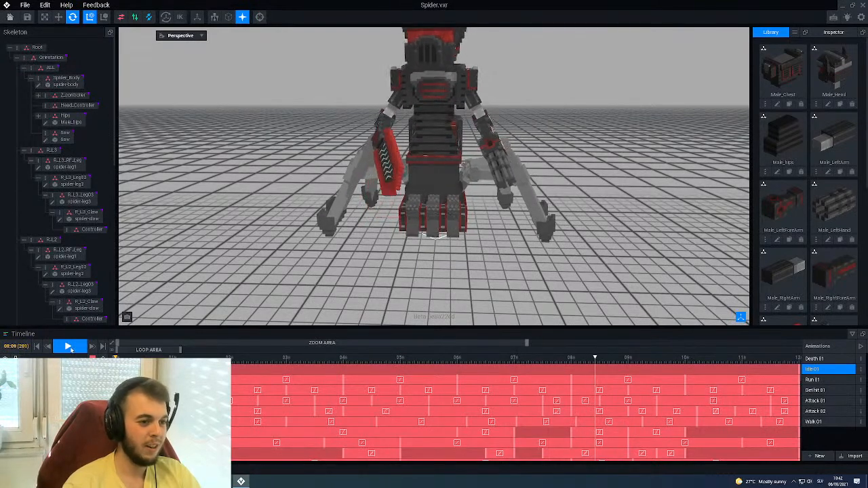
Pause Idle 01 and scrub to 08:21 to examine how the saw teeth meet the spider's body.
{"action": "left_click", "coordinate": [71, 350]}
{"action": "right_click_drag", "start_coordinate": [434, 180], "coordinate": [432, 181]}
{"action": "scroll", "coordinate": [436, 187], "scroll_direction": "up", "scroll_amount": 5}
{"action": "scroll", "coordinate": [436, 188], "scroll_direction": "up", "scroll_amount": 3}
{"action": "left_click_drag", "start_coordinate": [600, 359], "coordinate": [621, 359]}
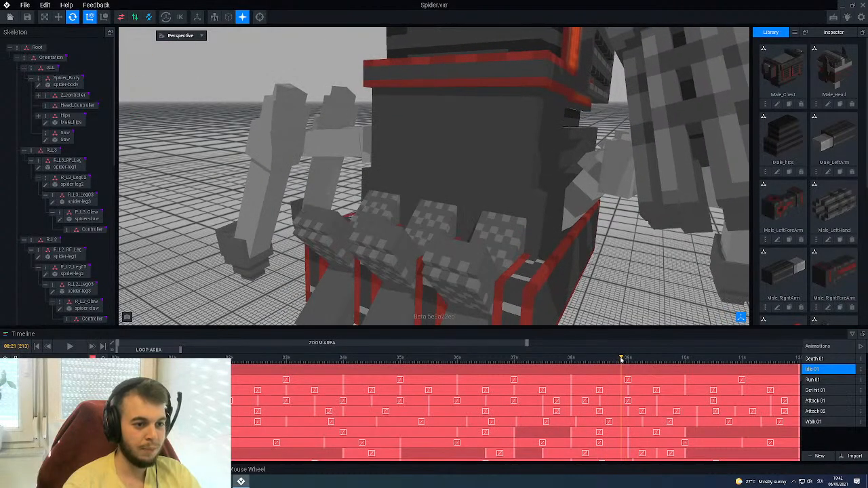
Select the spider body, open its voxel model for editing, and show the surrounding parts as reference.
{"action": "left_click", "coordinate": [520, 190]}
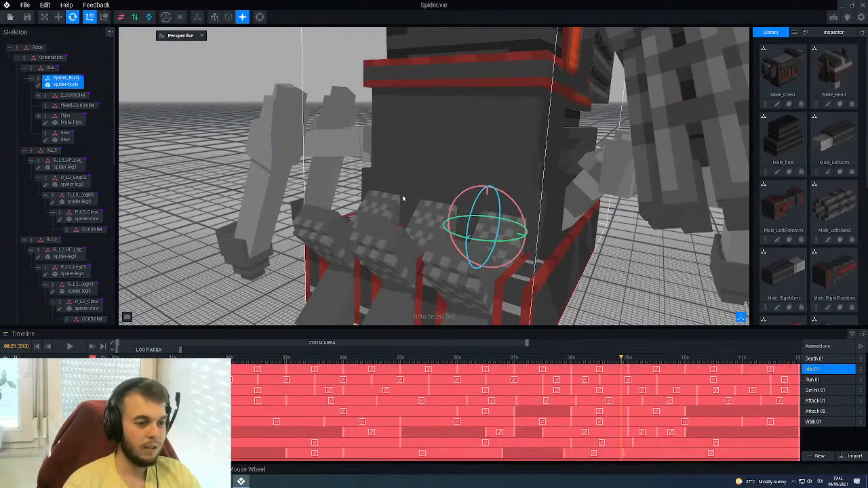
{"action": "left_click", "coordinate": [38, 85]}
{"action": "right_click_drag", "start_coordinate": [217, 240], "coordinate": [227, 244]}
{"action": "left_click", "coordinate": [740, 412]}
{"action": "middle_click_drag", "start_coordinate": [262, 364], "coordinate": [360, 246]}
{"action": "right_click_drag", "start_coordinate": [360, 246], "coordinate": [385, 228]}
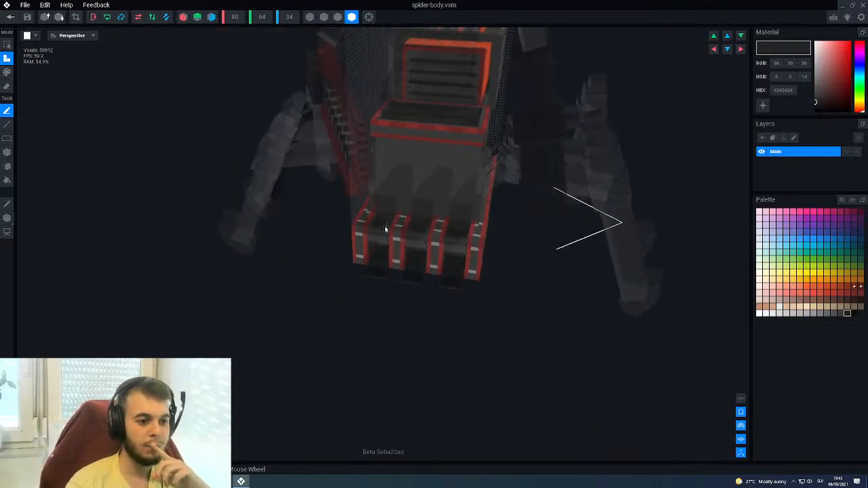
Try to add dark #242424 voxel boxes in the recesses between the spider body's front housing fins.
{"action": "scroll", "coordinate": [385, 226], "scroll_direction": "up", "scroll_amount": 5}
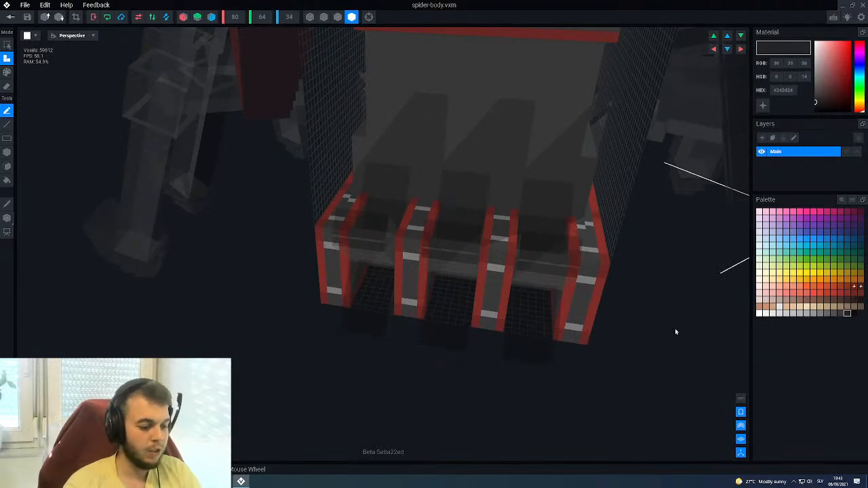
{"action": "key", "text": "b"}
{"action": "right_click_drag", "start_coordinate": [558, 257], "coordinate": [558, 258]}
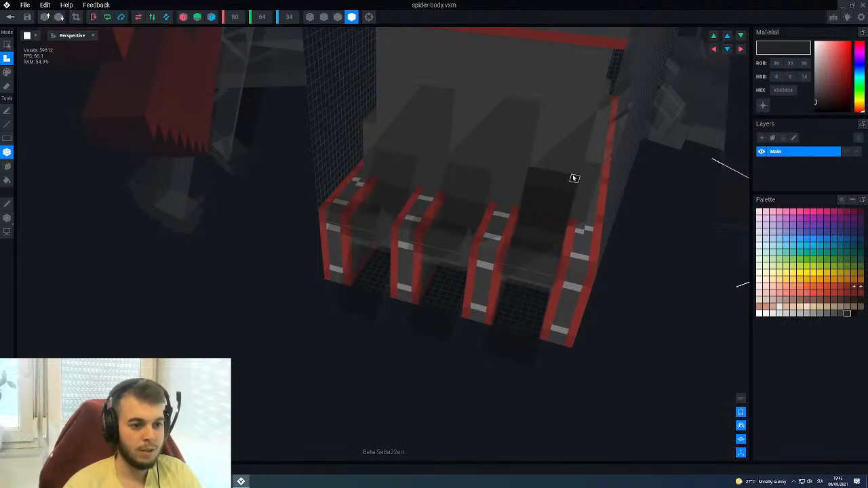
{"action": "right_click_drag", "start_coordinate": [538, 220], "coordinate": [478, 238]}
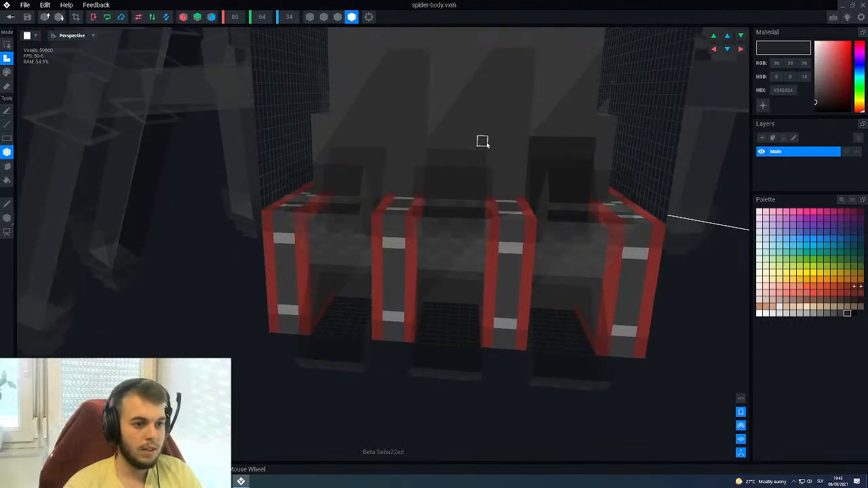
{"action": "left_click_drag", "start_coordinate": [462, 212], "coordinate": [441, 227]}
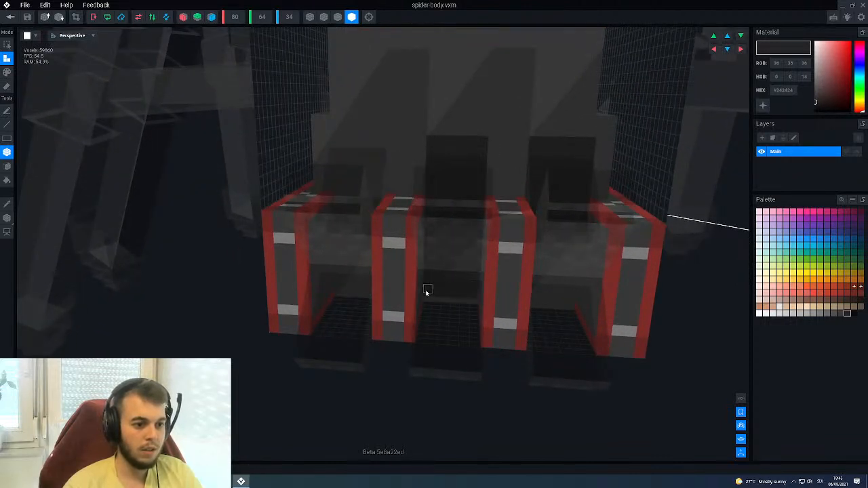
{"action": "right_click_drag", "start_coordinate": [531, 249], "coordinate": [499, 232]}
{"action": "left_click_drag", "start_coordinate": [548, 234], "coordinate": [605, 330]}
{"action": "right_click_drag", "start_coordinate": [511, 306], "coordinate": [513, 310]}
{"action": "right_click_drag", "start_coordinate": [556, 425], "coordinate": [523, 377]}
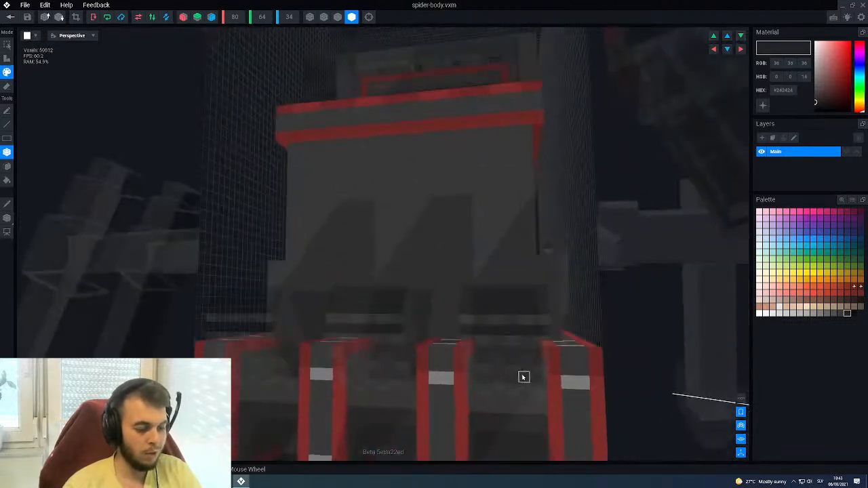
Box-paint the three recesses above the front housing slots dark #242424, recoloring the existing voxels.
{"action": "right_click_drag", "start_coordinate": [502, 333], "coordinate": [536, 436]}
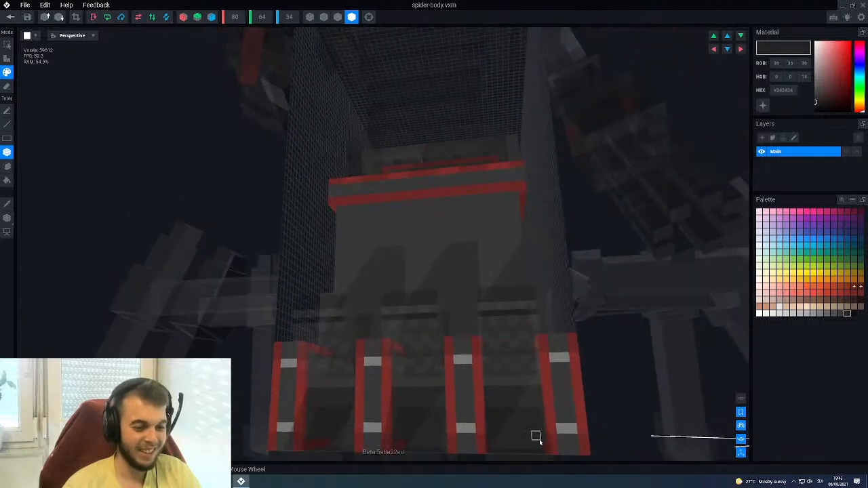
{"action": "right_click_drag", "start_coordinate": [484, 322], "coordinate": [495, 341]}
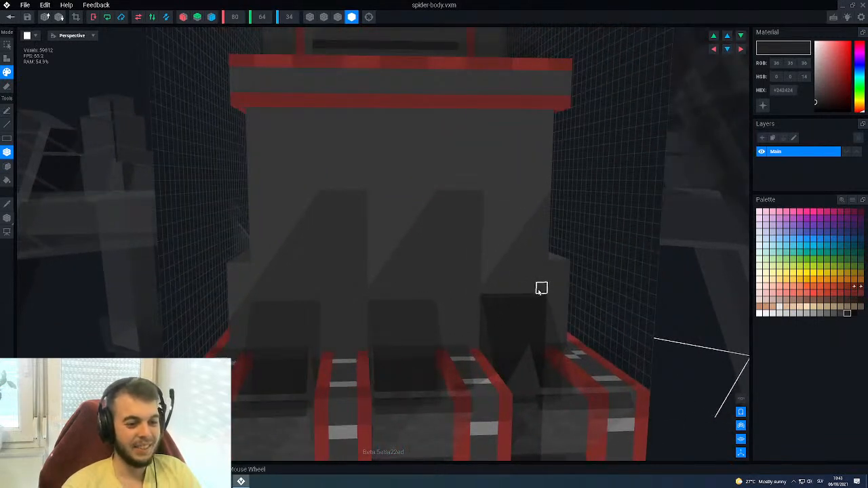
{"action": "left_click_drag", "start_coordinate": [488, 290], "coordinate": [488, 281]}
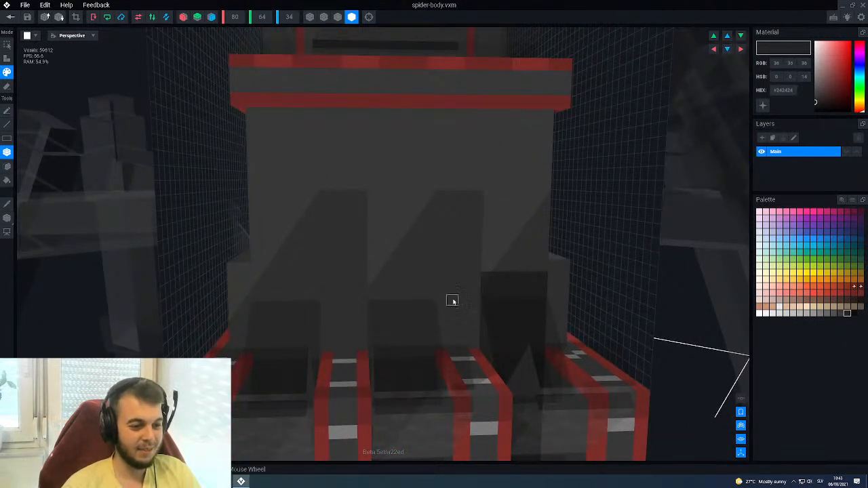
{"action": "left_click_drag", "start_coordinate": [429, 279], "coordinate": [373, 421]}
{"action": "right_click_drag", "start_coordinate": [374, 421], "coordinate": [414, 367]}
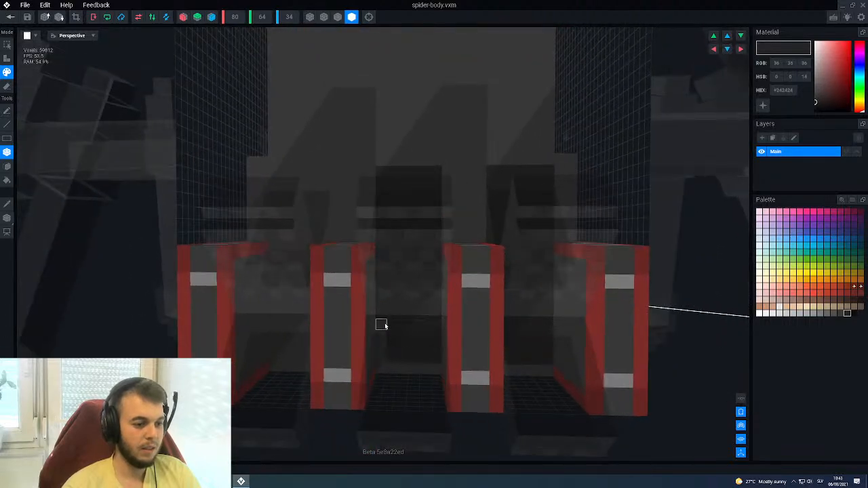
{"action": "scroll", "coordinate": [382, 267], "scroll_direction": "up", "scroll_amount": 3}
{"action": "left_click_drag", "start_coordinate": [393, 199], "coordinate": [341, 381]}
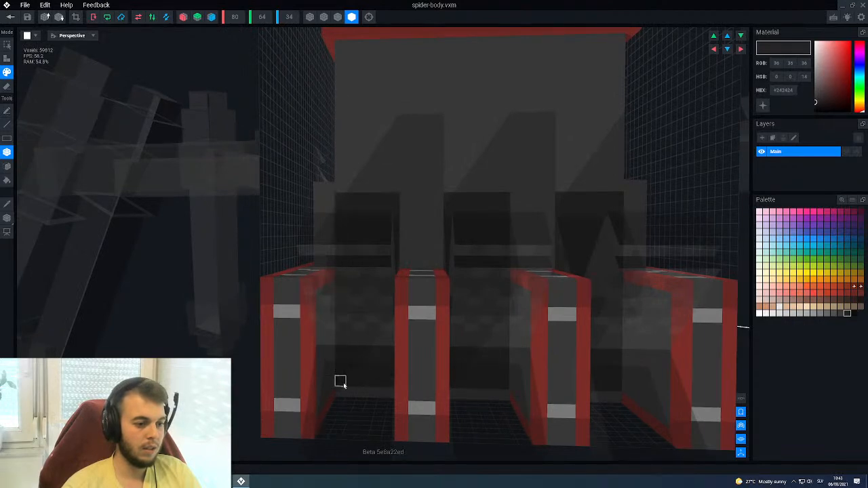
Close the spider body model, saving its changes, and return to the spider rig.
{"action": "scroll", "coordinate": [373, 343], "scroll_direction": "down", "scroll_amount": 6}
{"action": "right_click_drag", "start_coordinate": [376, 349], "coordinate": [127, 265]}
{"action": "left_click", "coordinate": [11, 17]}
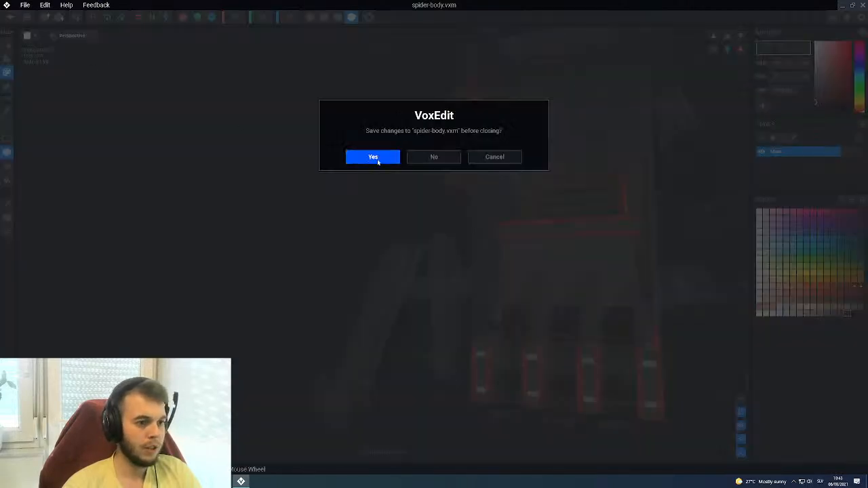
{"action": "left_click", "coordinate": [373, 157]}
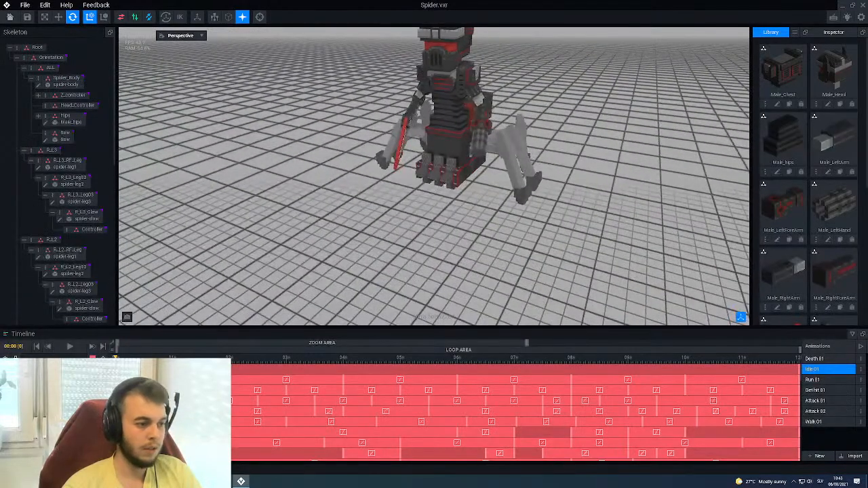
Play Idle 01, pause it to examine the body's front housing up close, and rewind to 00:00.
{"action": "left_click", "coordinate": [68, 347]}
{"action": "right_click_drag", "start_coordinate": [285, 261], "coordinate": [320, 244]}
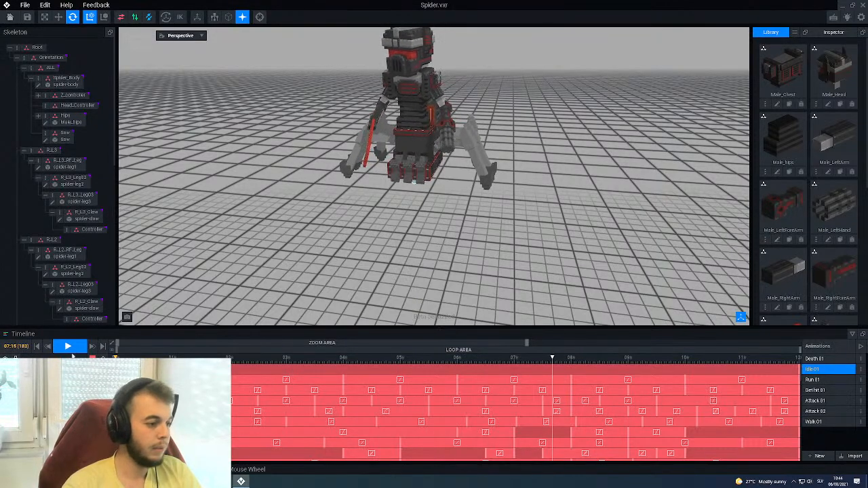
{"action": "left_click", "coordinate": [72, 349]}
{"action": "middle_click_drag", "start_coordinate": [433, 157], "coordinate": [442, 194]}
{"action": "right_click_drag", "start_coordinate": [441, 194], "coordinate": [414, 193]}
{"action": "scroll", "coordinate": [444, 199], "scroll_direction": "up", "scroll_amount": 5}
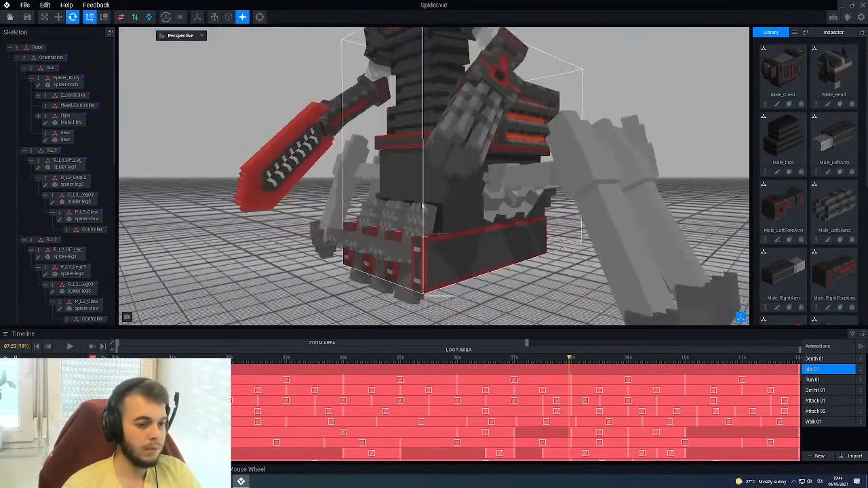
{"action": "left_click_drag", "start_coordinate": [453, 360], "coordinate": [113, 370]}
Examine the front housing in the spider body's voxel model with edge outlines shown, and return to the rig.
{"action": "scroll", "coordinate": [436, 190], "scroll_direction": "down", "scroll_amount": 2}
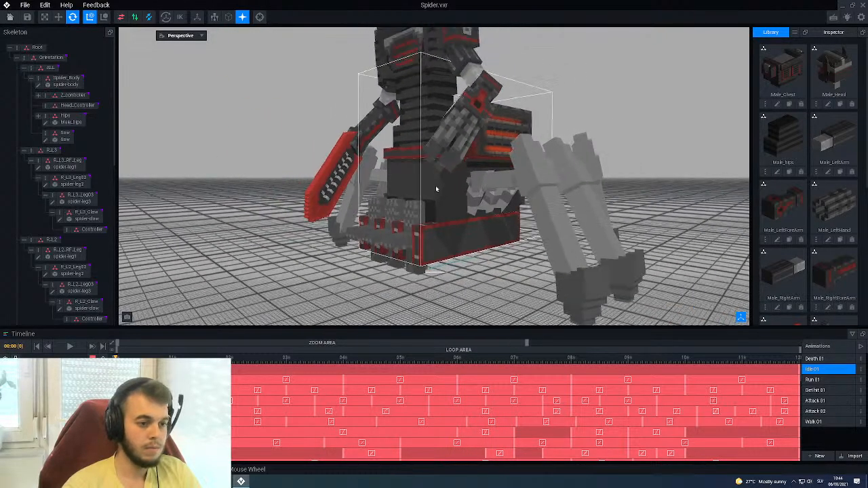
{"action": "right_click_drag", "start_coordinate": [436, 189], "coordinate": [437, 190]}
{"action": "left_click", "coordinate": [435, 189]}
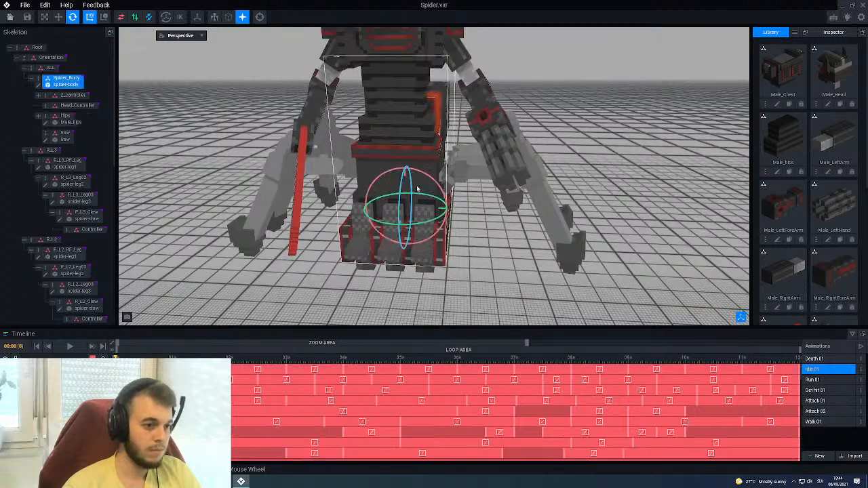
{"action": "left_click", "coordinate": [38, 87]}
{"action": "right_click_drag", "start_coordinate": [321, 155], "coordinate": [366, 199]}
{"action": "left_click", "coordinate": [338, 17]}
{"action": "scroll", "coordinate": [431, 281], "scroll_direction": "up", "scroll_amount": 3}
{"action": "mouse_move", "coordinate": [461, 227]}
{"action": "right_mouse_down"}
{"action": "mouse_move", "coordinate": [400, 209]}
{"action": "mouse_move", "coordinate": [488, 258]}
{"action": "mouse_move", "coordinate": [493, 241]}
{"action": "mouse_move", "coordinate": [439, 285]}
{"action": "right_mouse_up"}
{"action": "scroll", "coordinate": [454, 277], "scroll_direction": "up", "scroll_amount": 2}
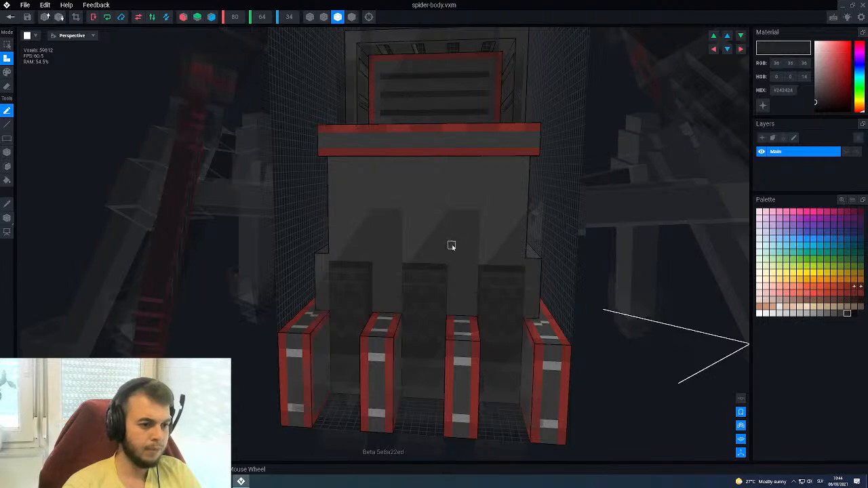
{"action": "scroll", "coordinate": [402, 210], "scroll_direction": "down", "scroll_amount": 5}
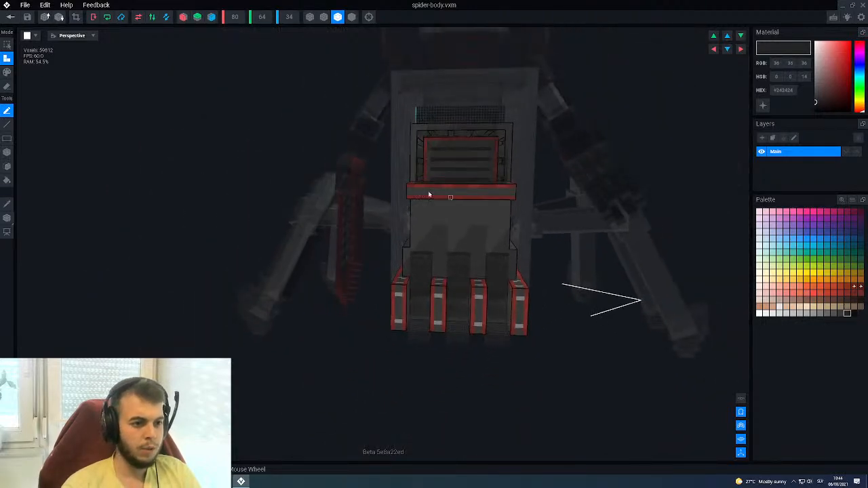
{"action": "key", "text": "alt+F4"}
{"action": "left_click", "coordinate": [366, 159]}
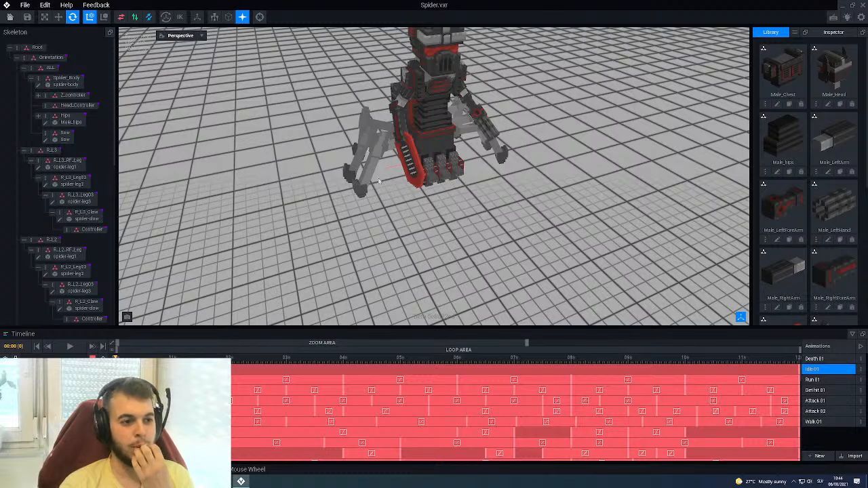
Open the torso's Male_Chest voxel model, sample grey #7E7E7E from the skull emblem, and return to the rig.
{"action": "scroll", "coordinate": [434, 204], "scroll_direction": "up", "scroll_amount": 10}
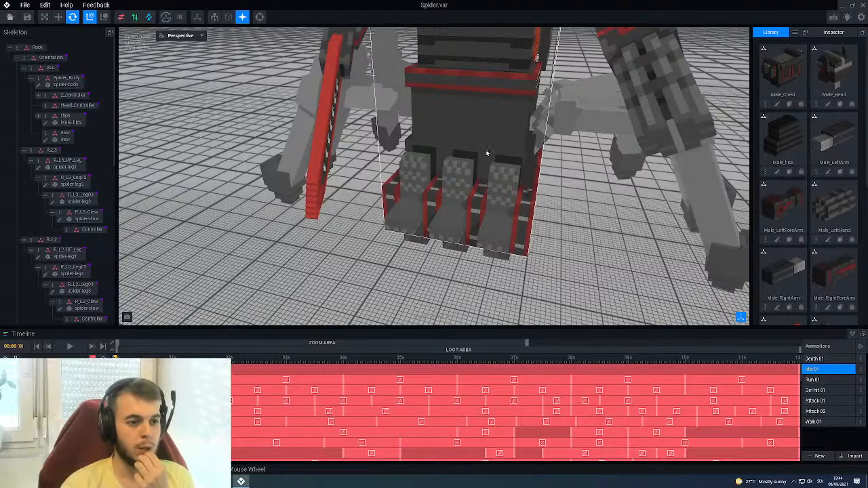
{"action": "middle_click_drag", "start_coordinate": [478, 61], "coordinate": [393, 230]}
{"action": "left_click", "coordinate": [360, 112]}
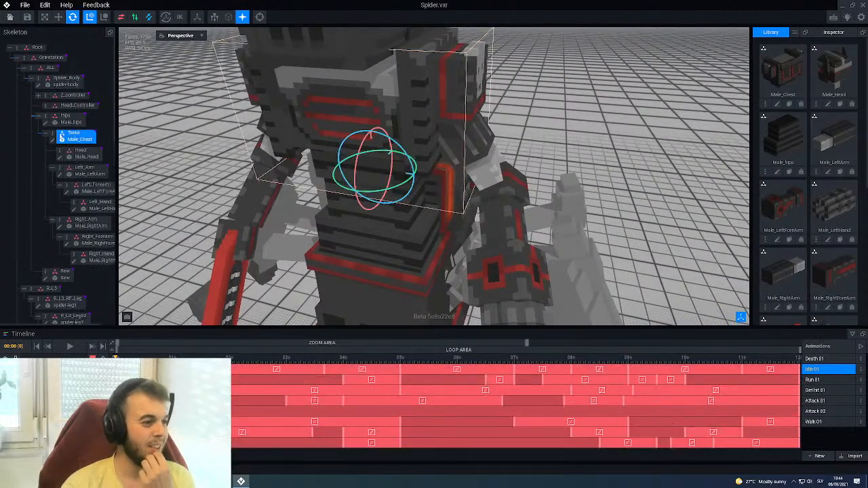
{"action": "double_click", "coordinate": [57, 140]}
{"action": "right_click_drag", "start_coordinate": [225, 184], "coordinate": [201, 198]}
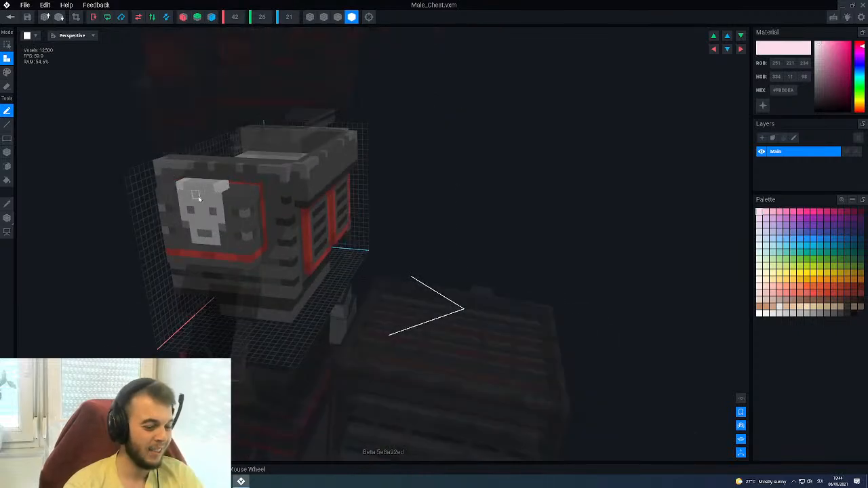
{"action": "left_click", "coordinate": [198, 197], "text": "alt"}
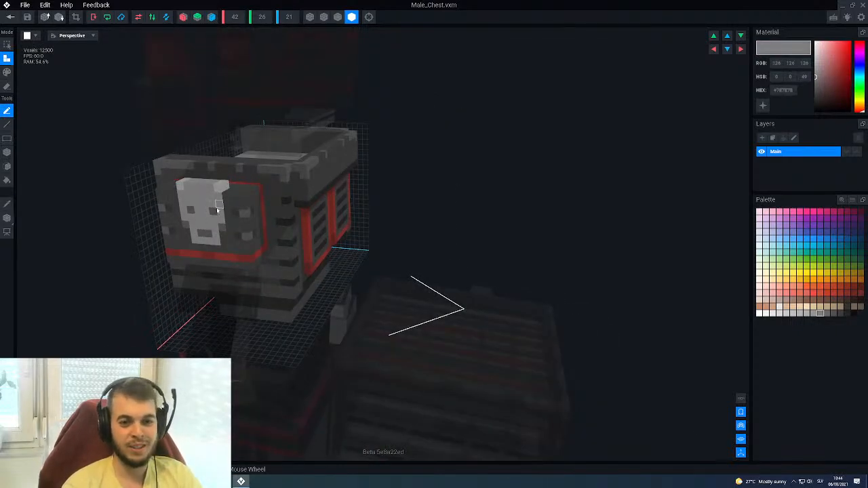
{"action": "left_click", "coordinate": [17, 20]}
{"action": "key", "text": "Return"}
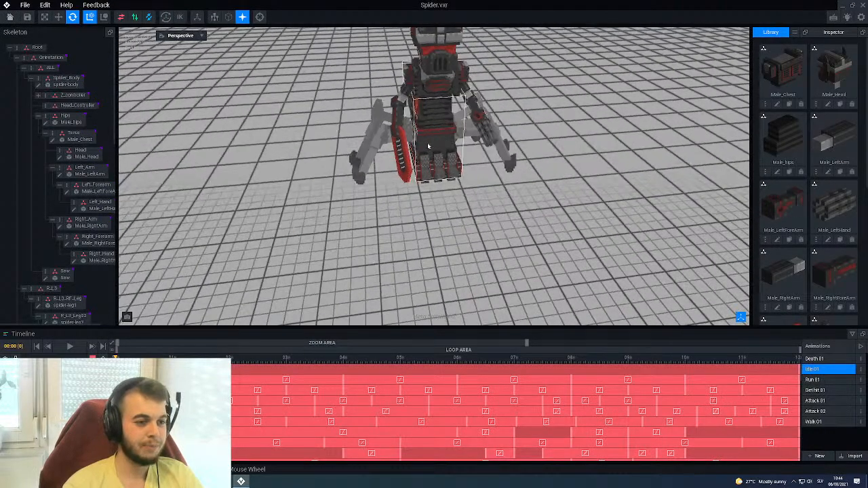
Open the spider body's voxel model and set the active color to grey #7E7E7E.
{"action": "scroll", "coordinate": [428, 143], "scroll_direction": "up", "scroll_amount": 3}
{"action": "left_click", "coordinate": [427, 142]}
{"action": "left_click", "coordinate": [39, 88]}
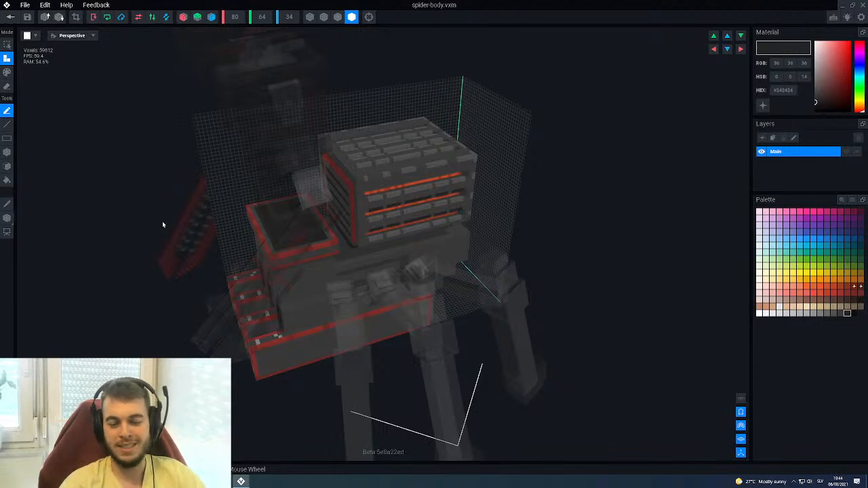
{"action": "right_click_drag", "start_coordinate": [219, 240], "coordinate": [362, 243]}
{"action": "scroll", "coordinate": [362, 243], "scroll_direction": "up", "scroll_amount": 5}
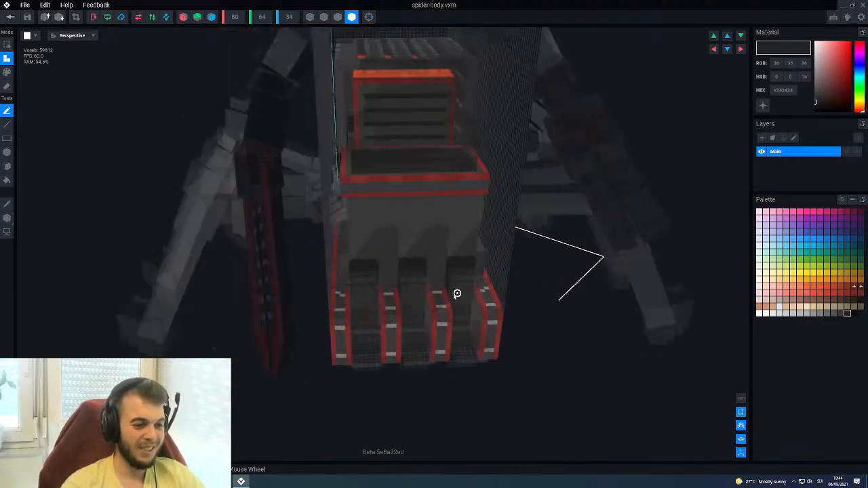
{"action": "left_click", "coordinate": [820, 313]}
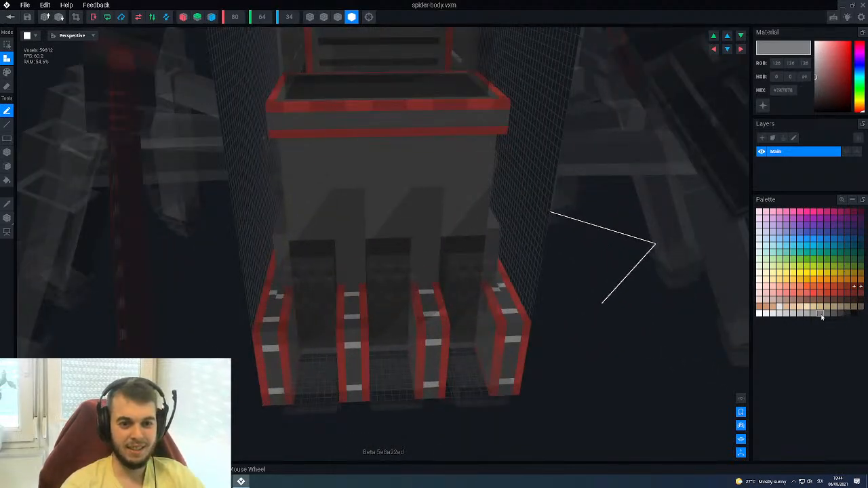
Set up box painting with Z-axis symmetry on the body's front plate, undoing the trial grey rectangles.
{"action": "scroll", "coordinate": [384, 246], "scroll_direction": "up", "scroll_amount": 6}
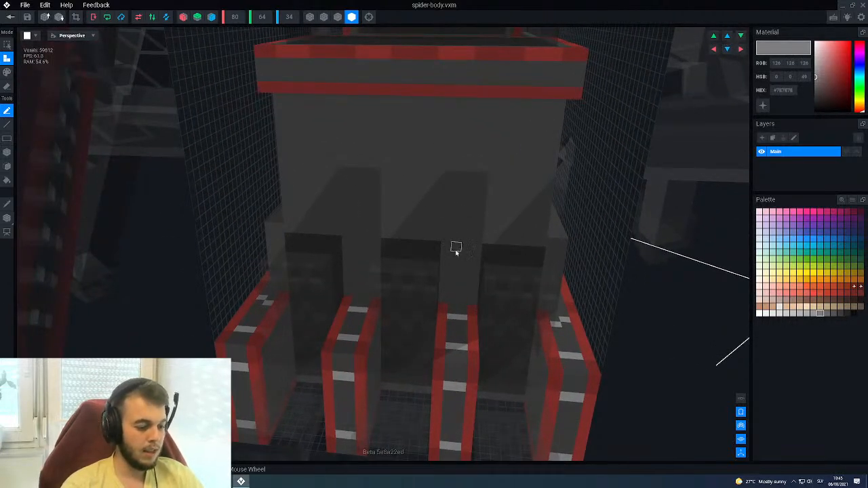
{"action": "key", "text": "g"}
{"action": "key", "text": "b"}
{"action": "mouse_move", "coordinate": [456, 249]}
{"action": "left_mouse_down"}
{"action": "mouse_move", "coordinate": [467, 247]}
{"action": "mouse_move", "coordinate": [469, 231]}
{"action": "left_mouse_up"}
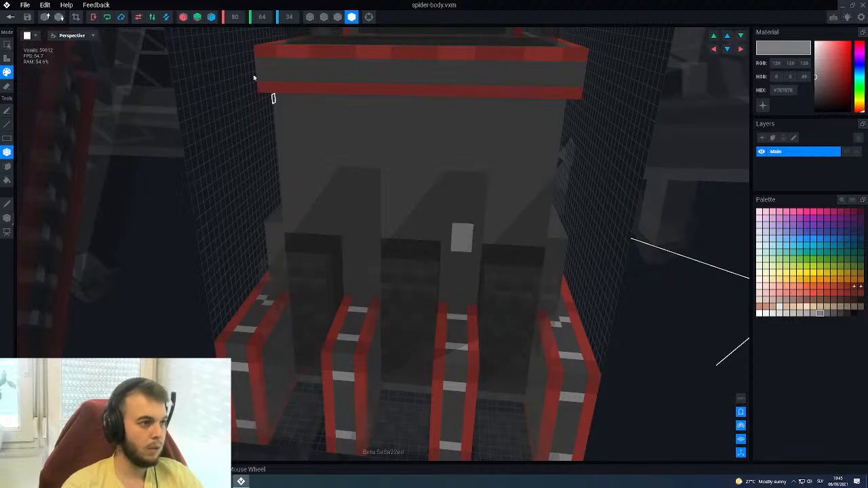
{"action": "right_click_drag", "start_coordinate": [376, 251], "coordinate": [248, 69]}
{"action": "left_click", "coordinate": [185, 18]}
{"action": "left_click", "coordinate": [211, 17]}
{"action": "right_click_drag", "start_coordinate": [415, 236], "coordinate": [441, 238]}
{"action": "key", "text": "ctrl+z"}
{"action": "left_click_drag", "start_coordinate": [473, 251], "coordinate": [495, 211]}
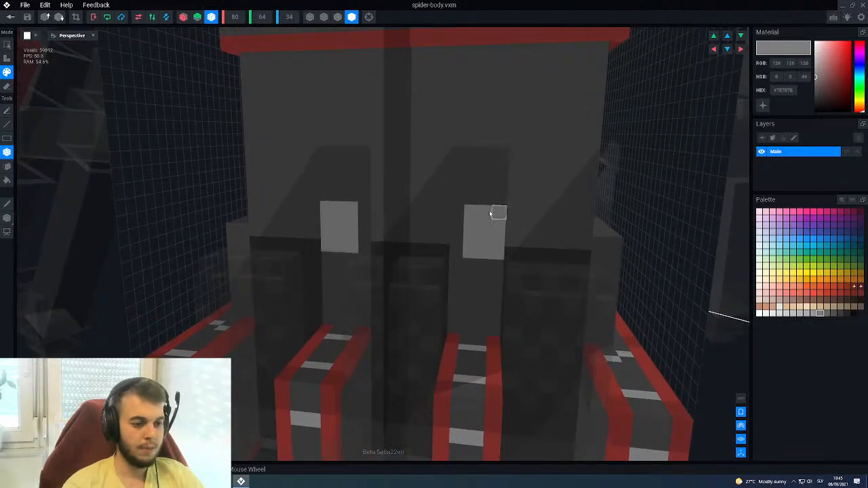
{"action": "key", "text": "ctrl+z"}
Paint a mirrored grey shape above the middle recess, with two downward legs and a small hollow frame on top.
{"action": "mouse_move", "coordinate": [467, 252]}
{"action": "left_mouse_down"}
{"action": "mouse_move", "coordinate": [484, 213]}
{"action": "mouse_move", "coordinate": [411, 210]}
{"action": "mouse_move", "coordinate": [416, 201]}
{"action": "mouse_move", "coordinate": [474, 201]}
{"action": "mouse_move", "coordinate": [441, 190]}
{"action": "mouse_move", "coordinate": [441, 169]}
{"action": "mouse_move", "coordinate": [414, 165]}
{"action": "left_mouse_up"}
{"action": "scroll", "coordinate": [420, 216], "scroll_direction": "down", "scroll_amount": 5}
{"action": "scroll", "coordinate": [437, 216], "scroll_direction": "up", "scroll_amount": 5}
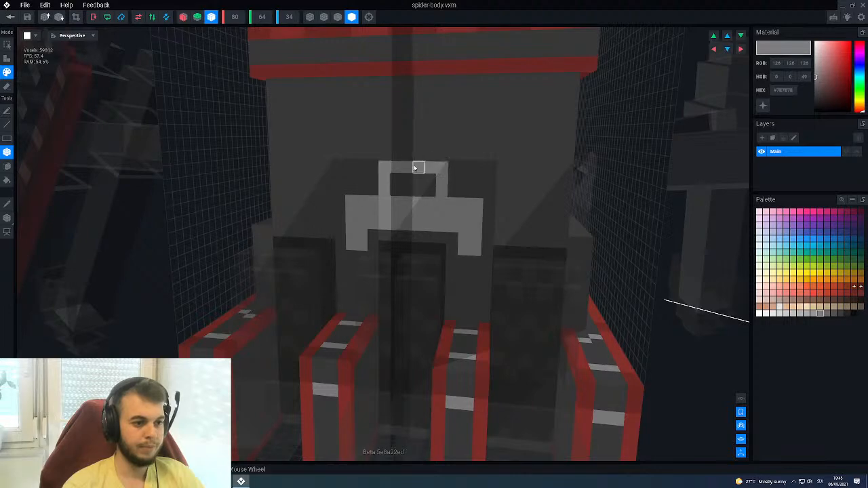
{"action": "scroll", "coordinate": [421, 202], "scroll_direction": "down", "scroll_amount": 3}
{"action": "scroll", "coordinate": [416, 235], "scroll_direction": "up", "scroll_amount": 5}
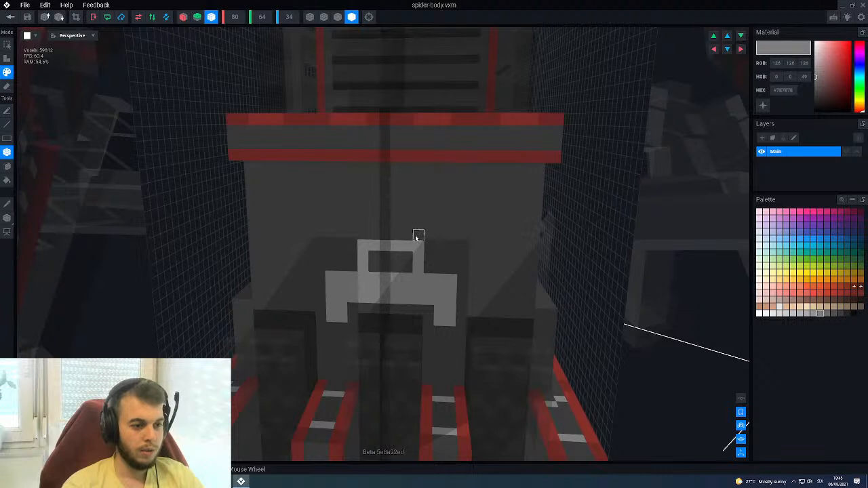
Thicken the top edge of the grey emblem's frame and paint mirrored side arms with upward tips.
{"action": "left_click_drag", "start_coordinate": [416, 236], "coordinate": [393, 235]}
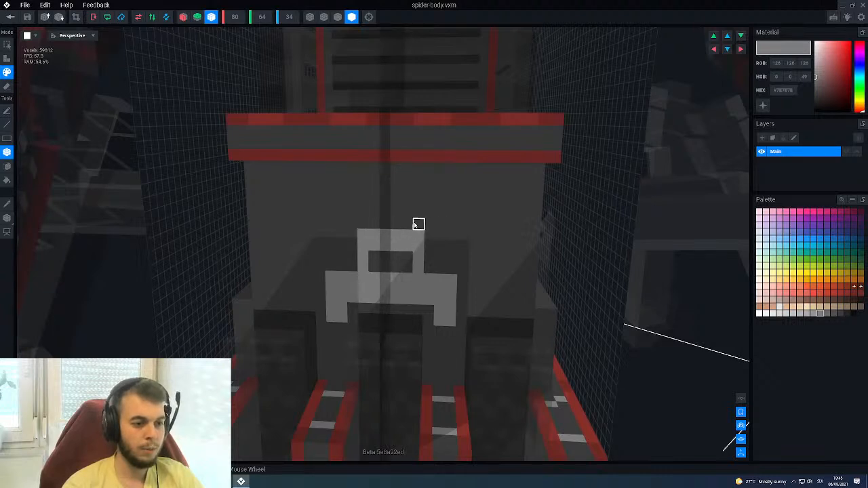
{"action": "left_click_drag", "start_coordinate": [429, 267], "coordinate": [464, 265]}
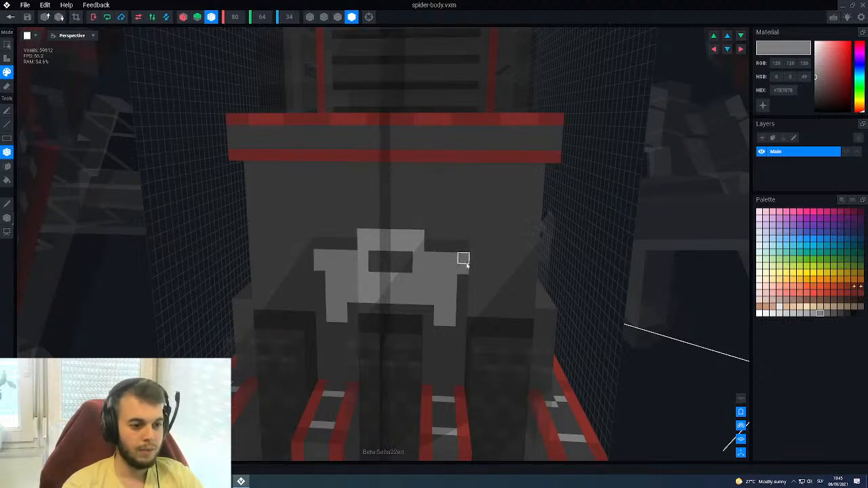
{"action": "left_click", "coordinate": [463, 235]}
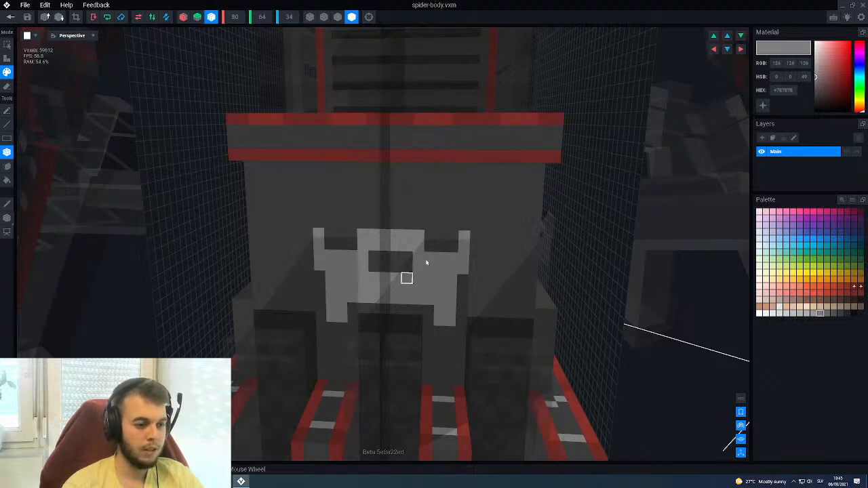
Paint the emblem's mirrored grey dome and sides into a skull, filling in around two square dark eye sockets.
{"action": "mouse_move", "coordinate": [463, 261]}
{"action": "left_mouse_down"}
{"action": "mouse_move", "coordinate": [476, 246]}
{"action": "mouse_move", "coordinate": [477, 203]}
{"action": "mouse_move", "coordinate": [375, 193]}
{"action": "left_mouse_up"}
{"action": "left_click_drag", "start_coordinate": [455, 179], "coordinate": [363, 181]}
{"action": "left_click_drag", "start_coordinate": [419, 226], "coordinate": [441, 225]}
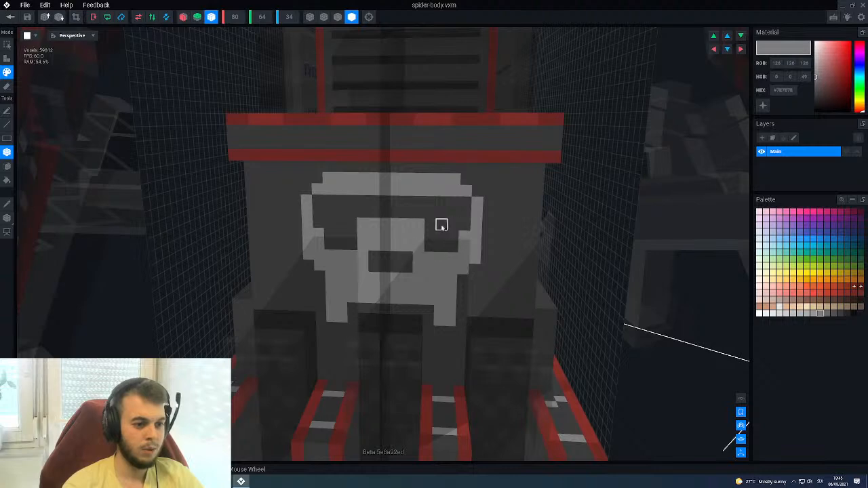
{"action": "mouse_move", "coordinate": [422, 214]}
{"action": "left_mouse_down"}
{"action": "mouse_move", "coordinate": [463, 213]}
{"action": "mouse_move", "coordinate": [468, 202]}
{"action": "left_mouse_up"}
{"action": "left_click_drag", "start_coordinate": [396, 212], "coordinate": [417, 203]}
{"action": "scroll", "coordinate": [441, 253], "scroll_direction": "down", "scroll_amount": 10}
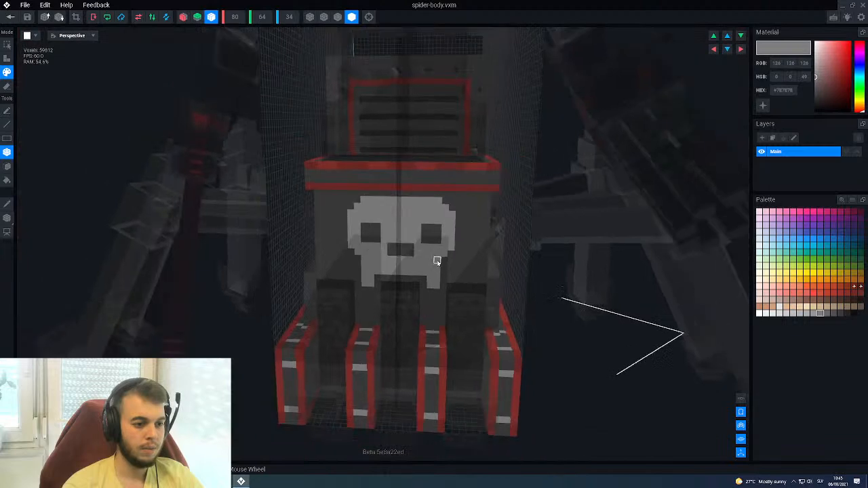
{"action": "scroll", "coordinate": [425, 255], "scroll_direction": "up", "scroll_amount": 5}
{"action": "scroll", "coordinate": [425, 255], "scroll_direction": "up", "scroll_amount": 10}
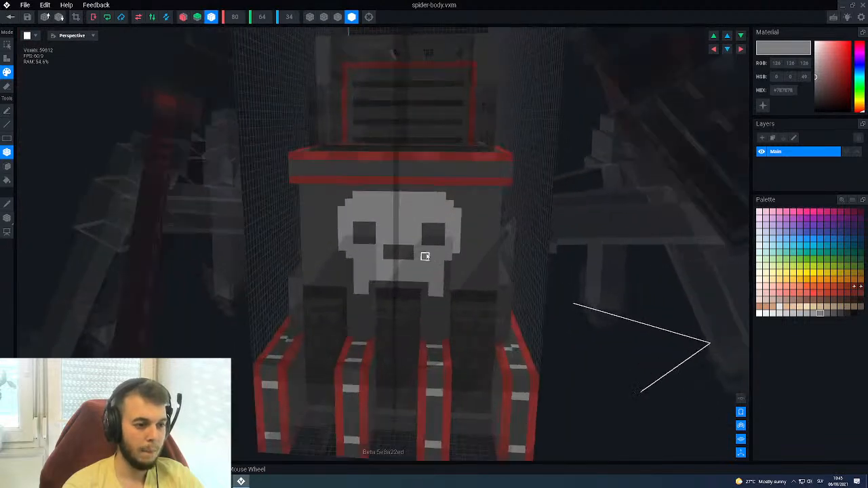
Extend the skull's grey crown upward onto the lower red trim and fill the dark nose's upper corners.
{"action": "right_click_drag", "start_coordinate": [420, 211], "coordinate": [456, 257]}
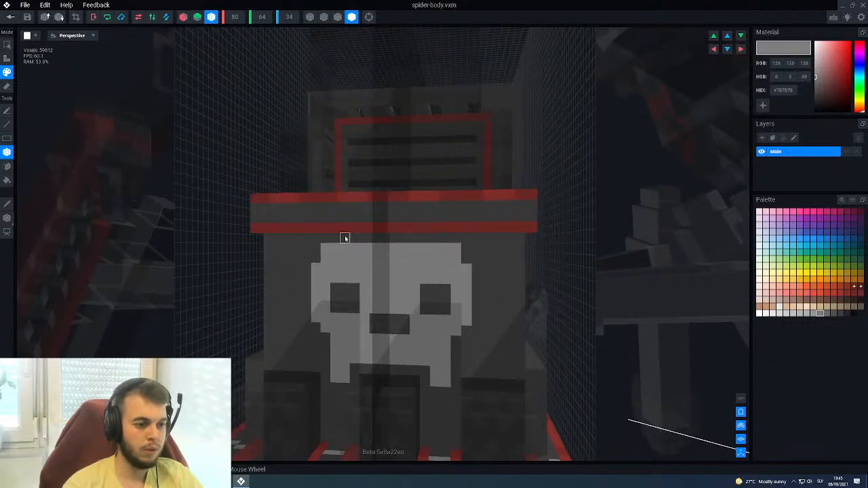
{"action": "mouse_move", "coordinate": [342, 239]}
{"action": "left_mouse_down"}
{"action": "mouse_move", "coordinate": [444, 237]}
{"action": "mouse_move", "coordinate": [417, 238]}
{"action": "left_mouse_up"}
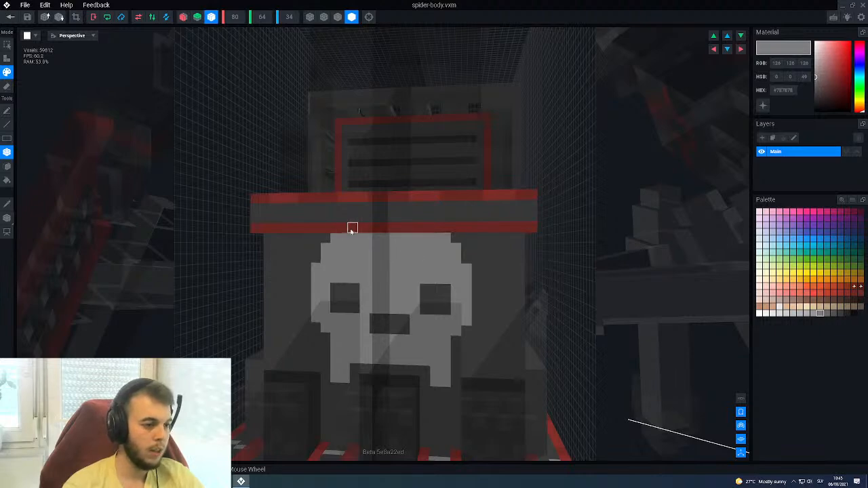
{"action": "scroll", "coordinate": [389, 248], "scroll_direction": "down", "scroll_amount": 6}
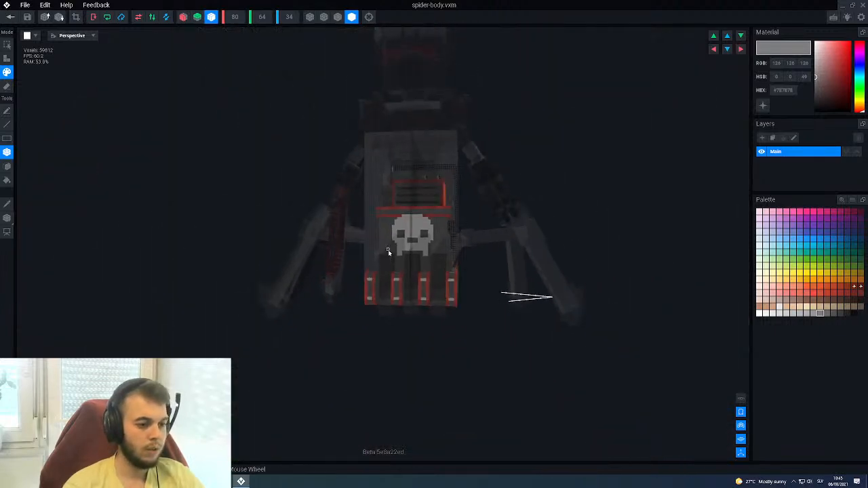
{"action": "scroll", "coordinate": [388, 252], "scroll_direction": "up", "scroll_amount": 8}
{"action": "left_click", "coordinate": [404, 318]}
{"action": "scroll", "coordinate": [417, 302], "scroll_direction": "down", "scroll_amount": 3}
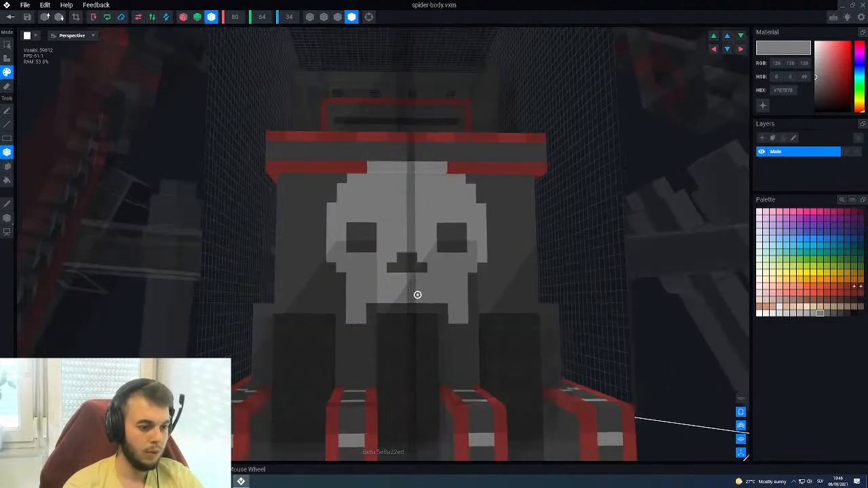
{"action": "scroll", "coordinate": [417, 294], "scroll_direction": "up", "scroll_amount": 2}
{"action": "scroll", "coordinate": [417, 294], "scroll_direction": "up", "scroll_amount": 1}
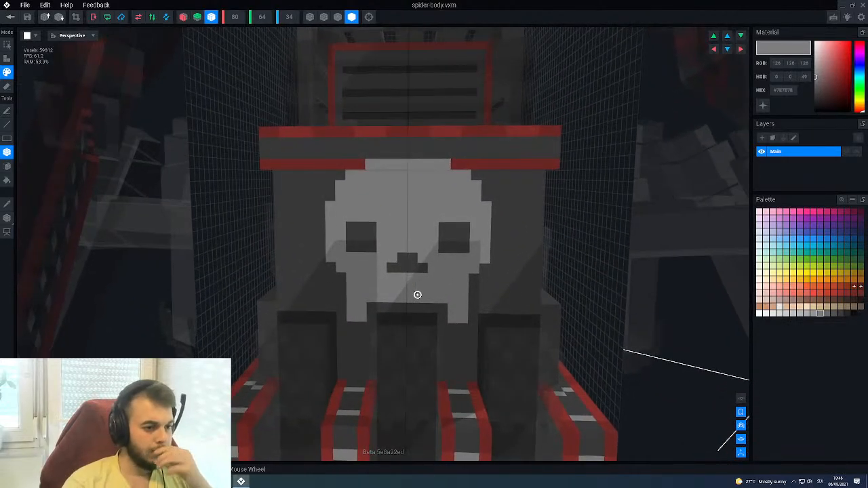
{"action": "scroll", "coordinate": [436, 313], "scroll_direction": "up", "scroll_amount": 1}
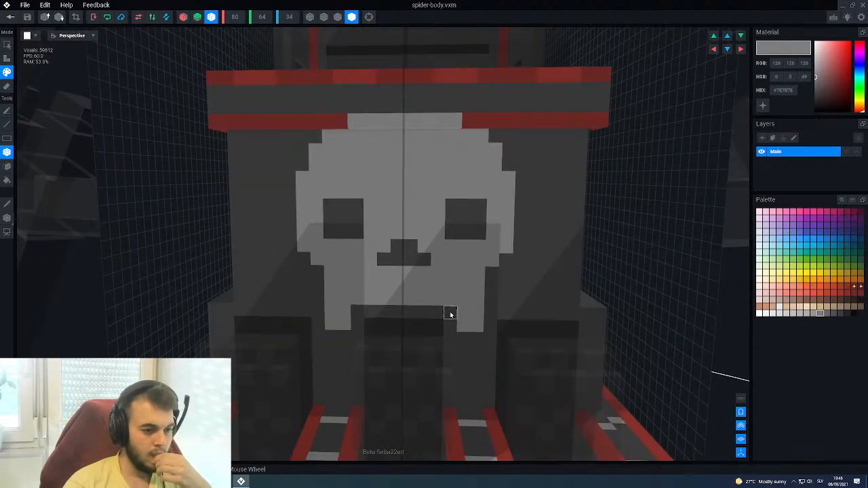
Paint mirrored grey teeth along the skull's lower edge, above the middle recess.
{"action": "left_click", "coordinate": [436, 312]}
{"action": "left_click", "coordinate": [424, 312]}
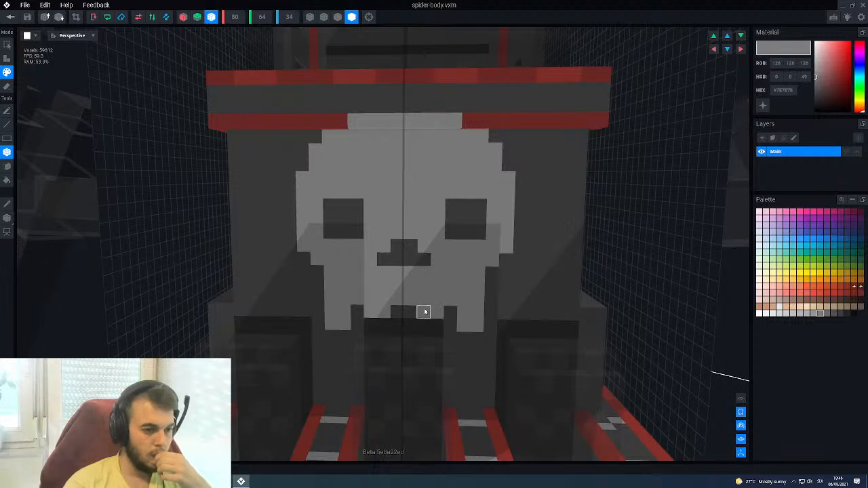
{"action": "middle_click_drag", "start_coordinate": [436, 338], "coordinate": [423, 276]}
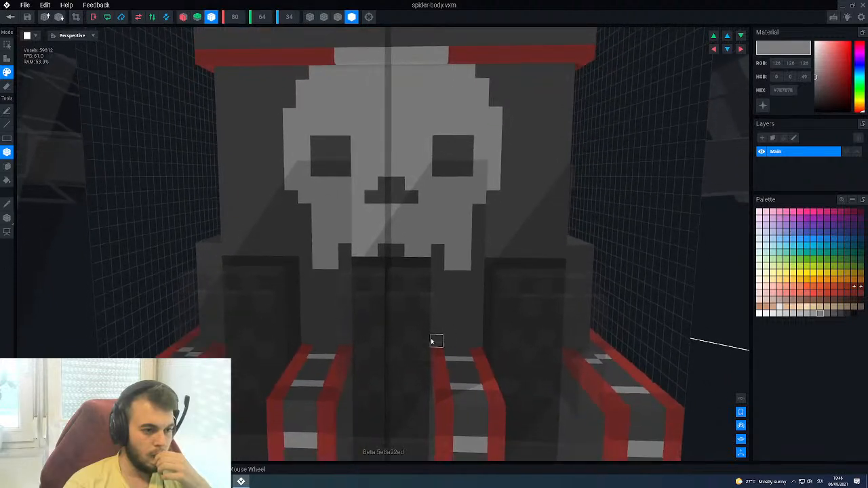
{"action": "scroll", "coordinate": [431, 340], "scroll_direction": "down", "scroll_amount": 10}
{"action": "right_click_drag", "start_coordinate": [414, 344], "coordinate": [425, 294]}
{"action": "scroll", "coordinate": [425, 294], "scroll_direction": "up", "scroll_amount": 10}
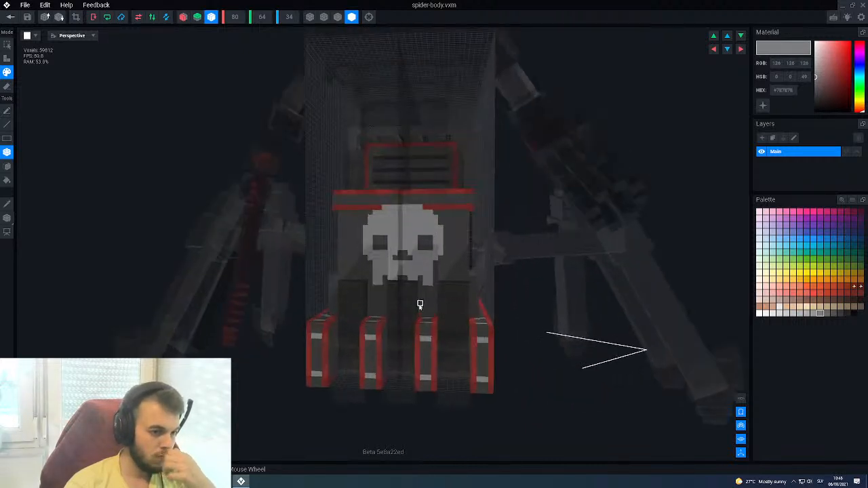
{"action": "scroll", "coordinate": [422, 369], "scroll_direction": "up", "scroll_amount": 3}
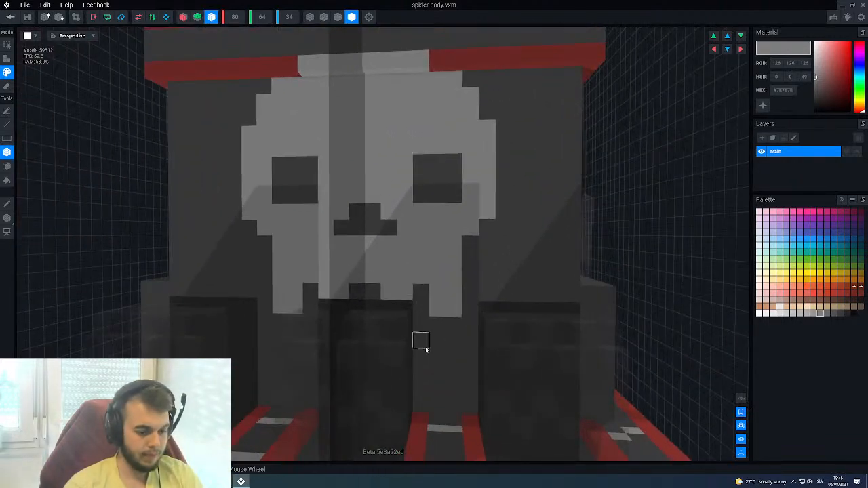
Sample the plate's dark grey #3B3B3B, paint over the lowest middle row of the jaw and cut central and mirrored side tooth gaps.
{"action": "left_click", "coordinate": [420, 342], "text": "alt"}
{"action": "mouse_move", "coordinate": [399, 292]}
{"action": "left_mouse_down"}
{"action": "mouse_move", "coordinate": [372, 291]}
{"action": "mouse_move", "coordinate": [404, 291]}
{"action": "left_mouse_up"}
{"action": "left_click", "coordinate": [404, 277]}
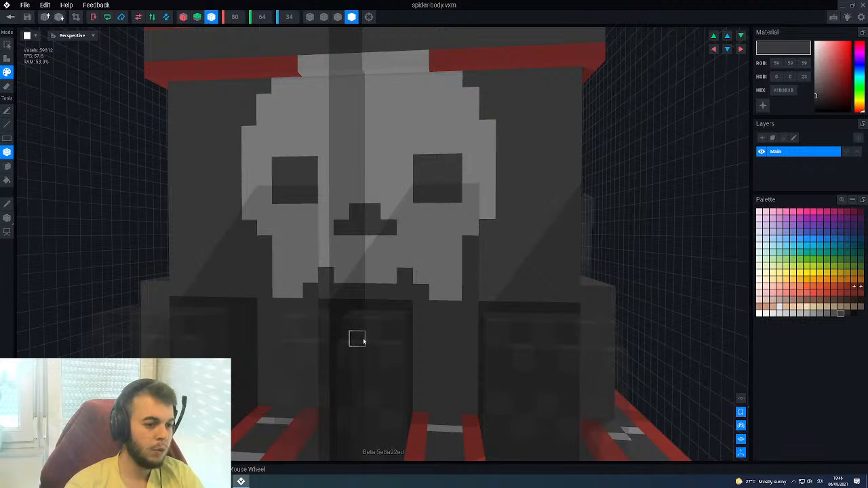
{"action": "left_click", "coordinate": [372, 275]}
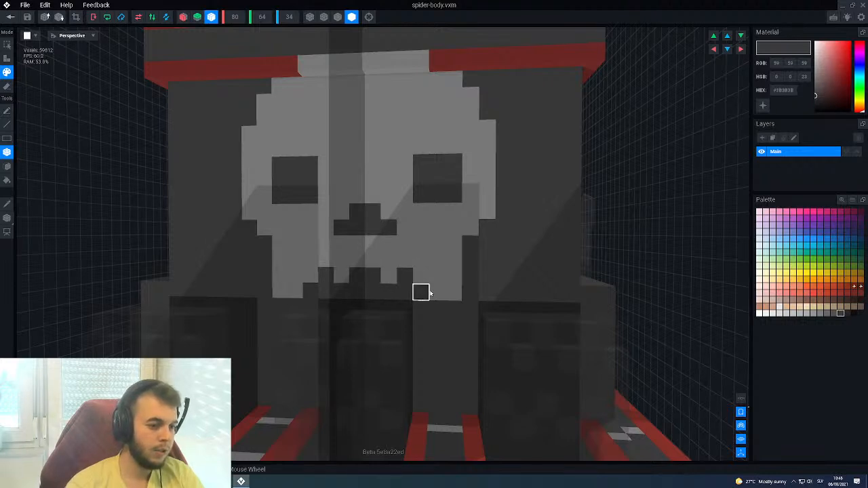
Trim the jaw's outer legs, fill the side tooth gaps with grey and cut mirrored dark gaps one voxel further out.
{"action": "left_click_drag", "start_coordinate": [427, 293], "coordinate": [453, 292]}
{"action": "left_click", "coordinate": [389, 279], "text": "alt"}
{"action": "left_click", "coordinate": [405, 276]}
{"action": "left_click", "coordinate": [433, 308], "text": "alt"}
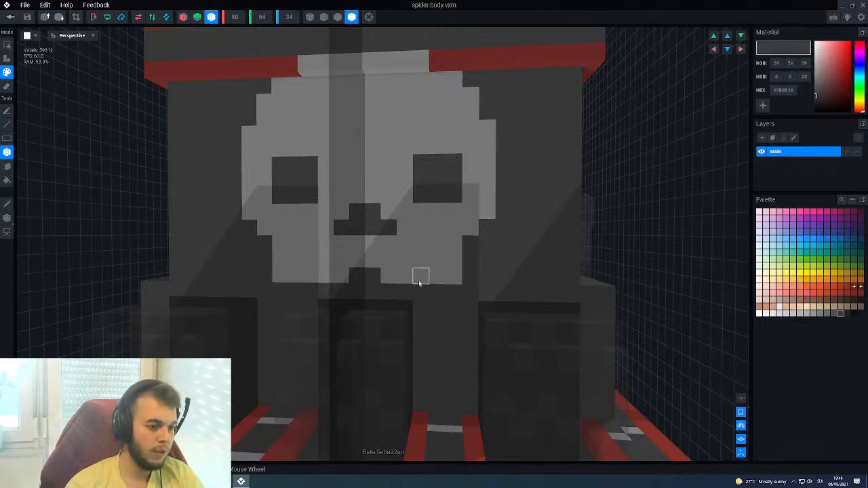
{"action": "left_click", "coordinate": [421, 277]}
{"action": "scroll", "coordinate": [433, 298], "scroll_direction": "down", "scroll_amount": 5}
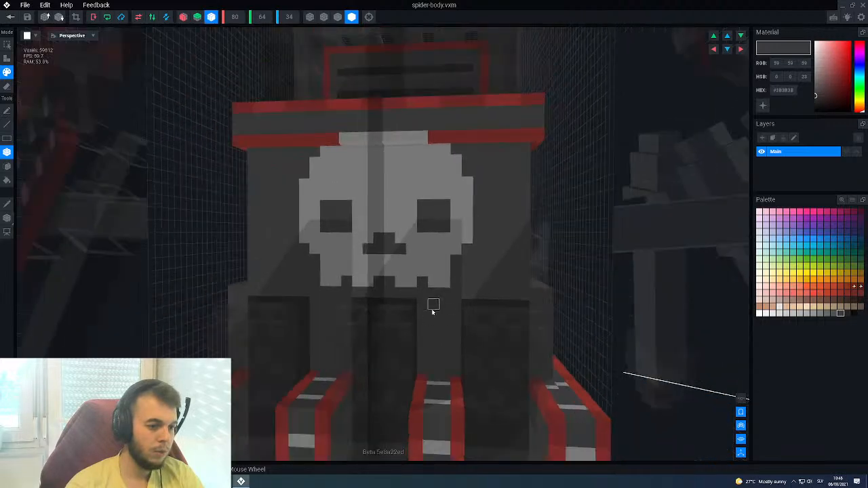
{"action": "scroll", "coordinate": [430, 326], "scroll_direction": "up", "scroll_amount": 2}
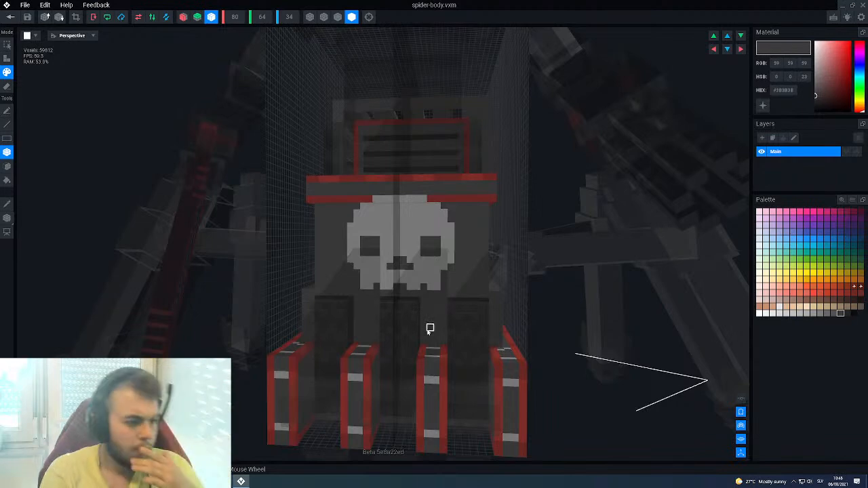
{"action": "scroll", "coordinate": [440, 265], "scroll_direction": "up", "scroll_amount": 3}
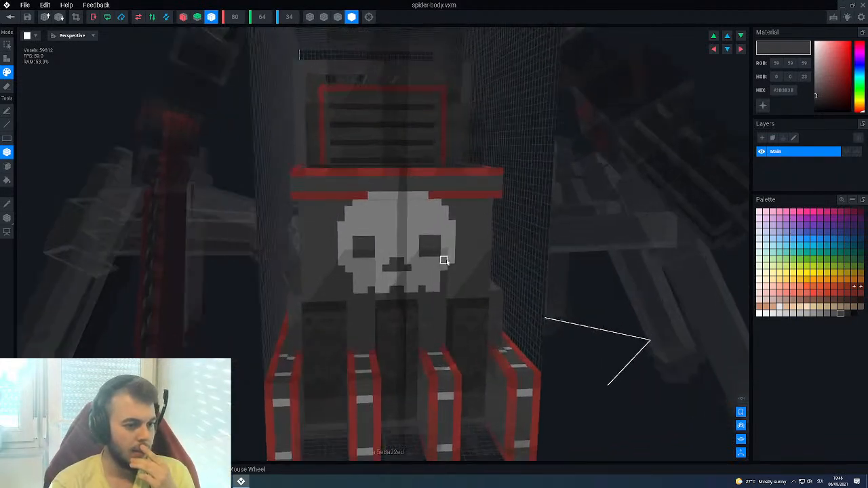
Repaint the lower red trim stripe above the skull with the Line tool, using the trim's sampled red #6E2925.
{"action": "key", "text": "b"}
{"action": "left_click", "coordinate": [439, 177], "text": "alt"}
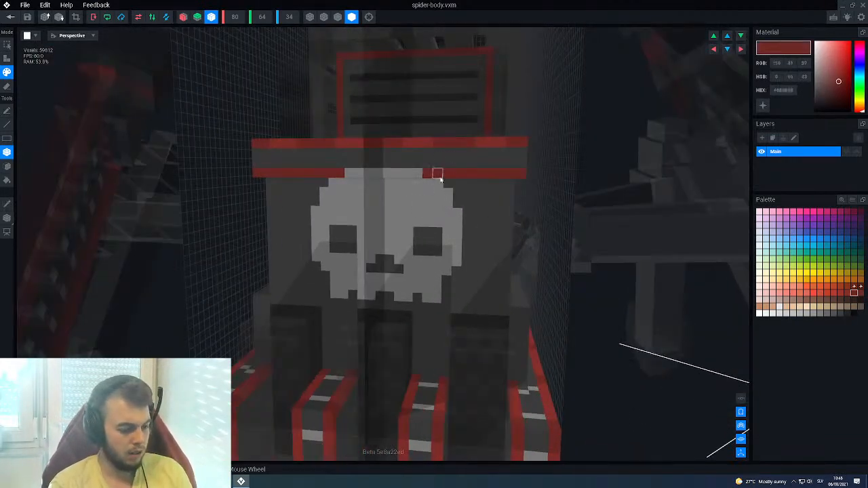
{"action": "key", "text": "l"}
{"action": "left_click_drag", "start_coordinate": [416, 174], "coordinate": [388, 174]}
{"action": "scroll", "coordinate": [409, 249], "scroll_direction": "down", "scroll_amount": 3}
{"action": "right_click_drag", "start_coordinate": [408, 241], "coordinate": [414, 222]}
{"action": "scroll", "coordinate": [444, 251], "scroll_direction": "up", "scroll_amount": 2}
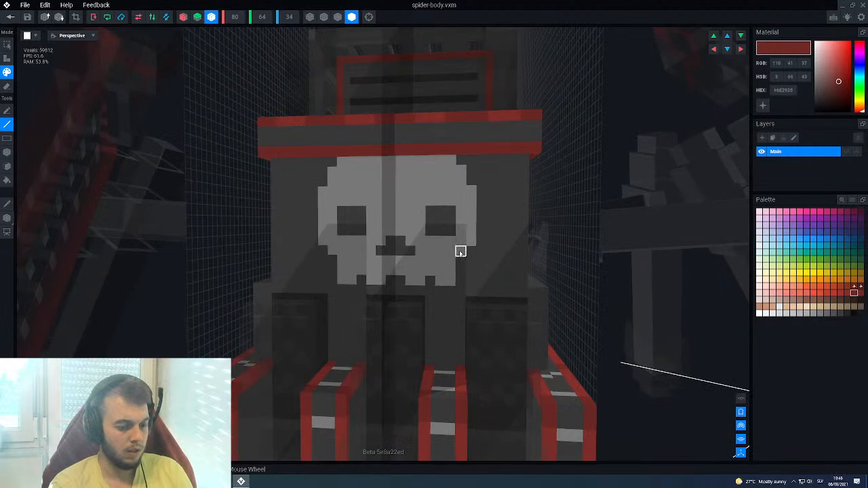
Sample the skull's grey #7E7E7E and extend its mirrored lower cheeks down by one voxel.
{"action": "left_click", "coordinate": [461, 252], "text": "alt"}
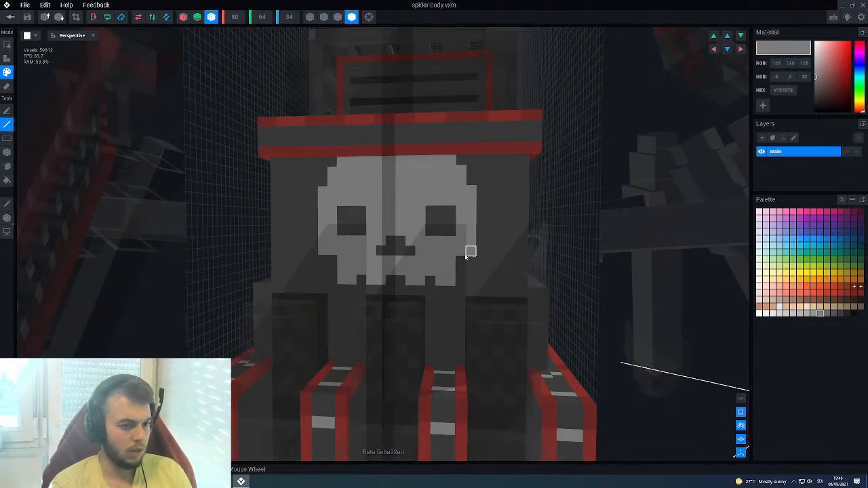
{"action": "scroll", "coordinate": [429, 311], "scroll_direction": "down", "scroll_amount": 3}
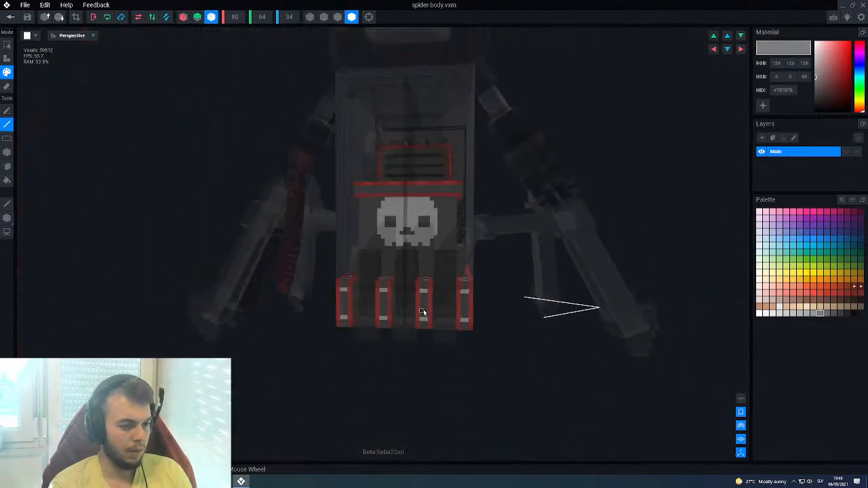
{"action": "scroll", "coordinate": [422, 312], "scroll_direction": "down", "scroll_amount": 4}
{"action": "scroll", "coordinate": [413, 257], "scroll_direction": "up", "scroll_amount": 6}
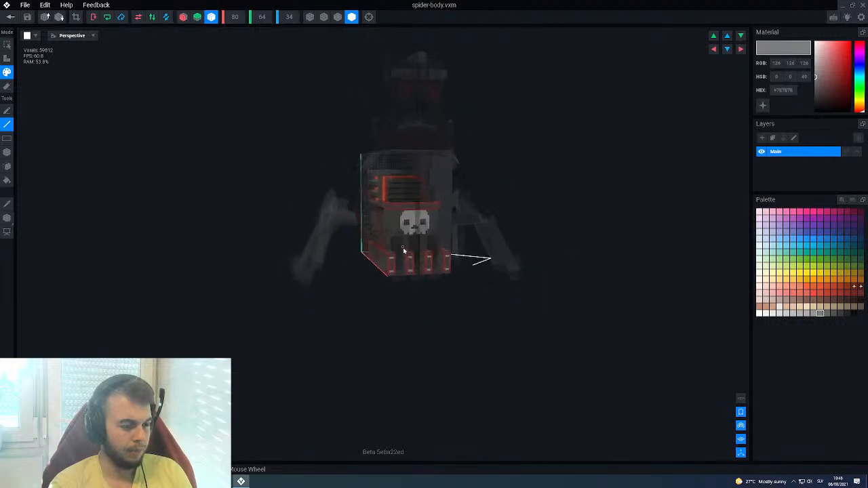
{"action": "scroll", "coordinate": [414, 258], "scroll_direction": "up", "scroll_amount": 5}
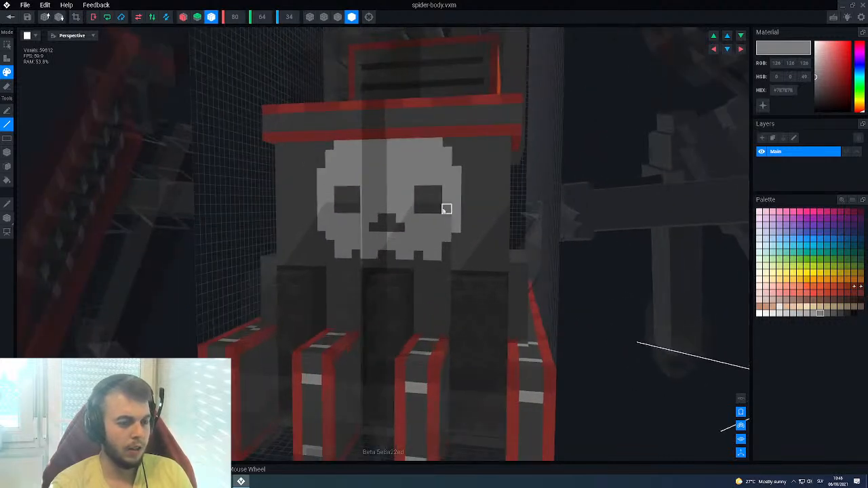
Narrow the nose to a two-voxel-wide square by painting its mirrored base corners in the skull's grey.
{"action": "scroll", "coordinate": [459, 178], "scroll_direction": "up", "scroll_amount": 2}
{"action": "scroll", "coordinate": [425, 194], "scroll_direction": "up", "scroll_amount": 4}
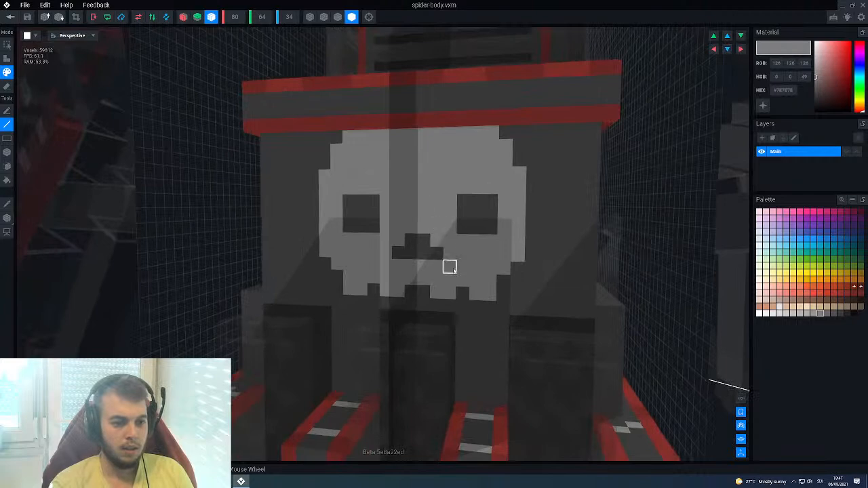
{"action": "scroll", "coordinate": [417, 270], "scroll_direction": "up", "scroll_amount": 2}
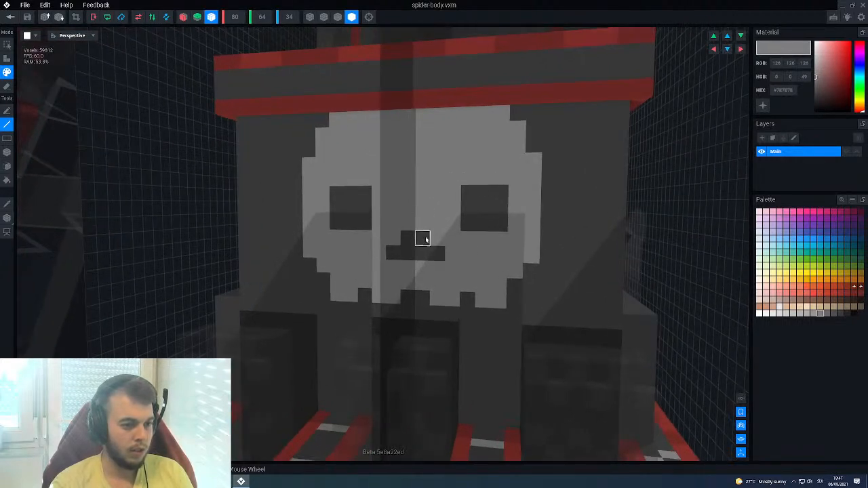
{"action": "left_click", "coordinate": [425, 242], "text": "alt"}
{"action": "left_click", "coordinate": [438, 242], "text": "alt"}
{"action": "left_click", "coordinate": [438, 253]}
{"action": "scroll", "coordinate": [424, 311], "scroll_direction": "down", "scroll_amount": 5}
{"action": "scroll", "coordinate": [427, 307], "scroll_direction": "up", "scroll_amount": 4}
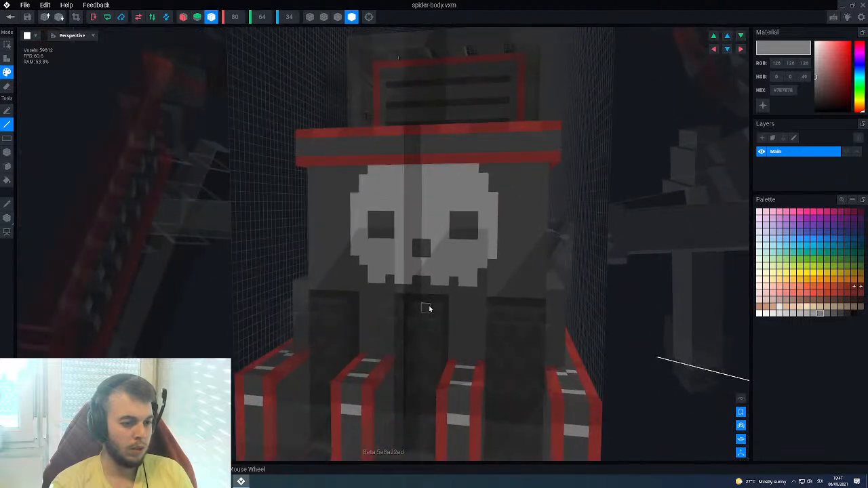
Try a wider, taller dark nose with added side and top voxels, and undo it.
{"action": "left_click", "coordinate": [427, 252], "text": "alt"}
{"action": "left_click", "coordinate": [436, 244]}
{"action": "left_click", "coordinate": [426, 235]}
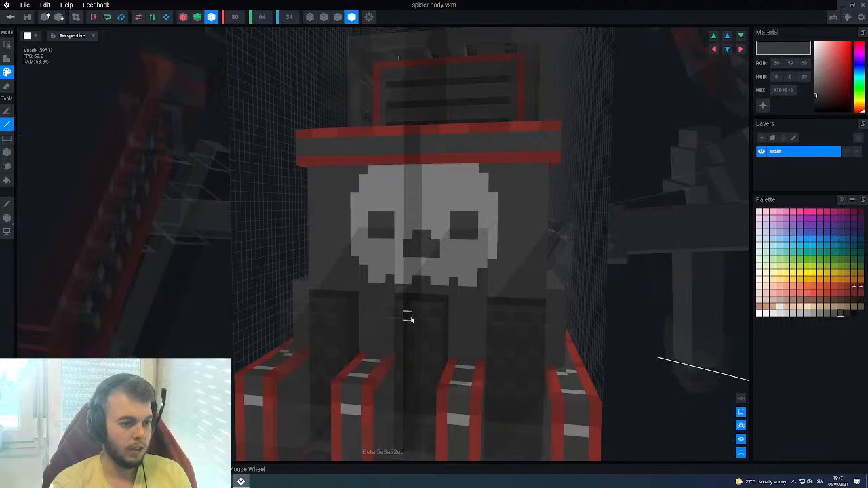
{"action": "key", "text": "ctrl+z"}
{"action": "left_click", "coordinate": [431, 282], "text": "alt"}
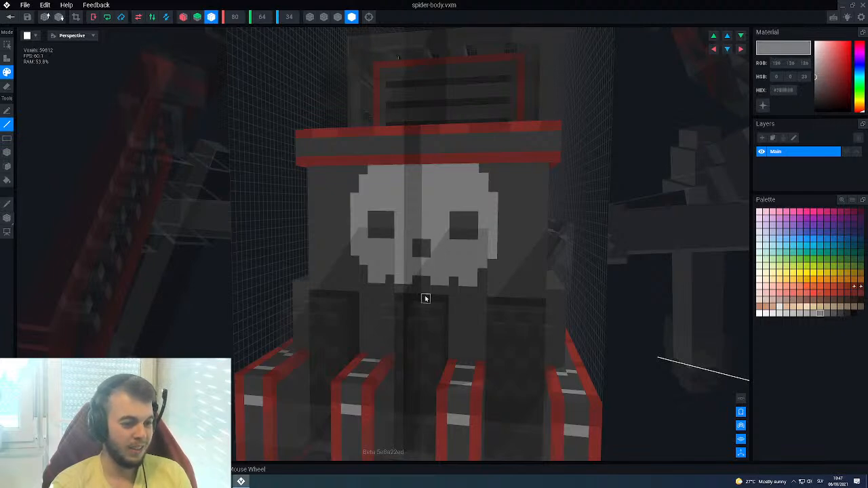
{"action": "scroll", "coordinate": [422, 291], "scroll_direction": "down", "scroll_amount": 4}
{"action": "scroll", "coordinate": [420, 287], "scroll_direction": "up", "scroll_amount": 4}
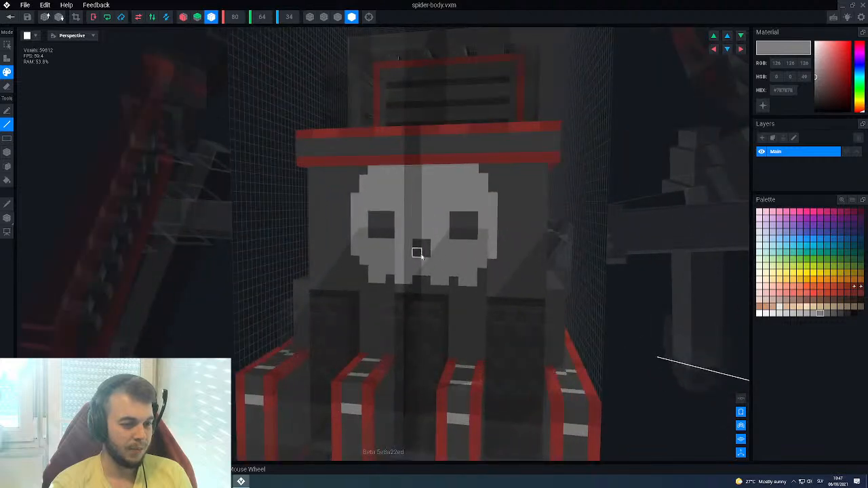
Sample the nose's dark grey #3B3B3B and widen the nose's bottom row by one voxel on each side.
{"action": "left_click", "coordinate": [426, 253], "text": "alt"}
{"action": "left_click", "coordinate": [434, 254]}
{"action": "scroll", "coordinate": [423, 305], "scroll_direction": "down", "scroll_amount": 4}
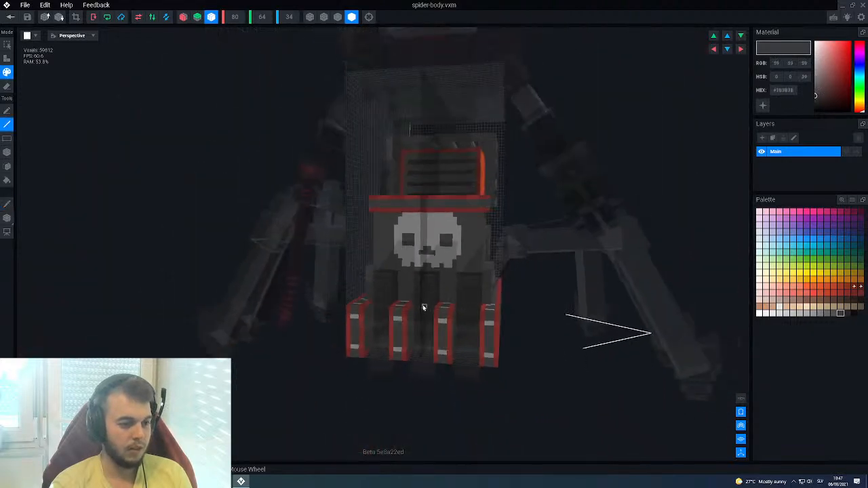
{"action": "scroll", "coordinate": [423, 307], "scroll_direction": "up", "scroll_amount": 5}
{"action": "scroll", "coordinate": [447, 268], "scroll_direction": "up", "scroll_amount": 5}
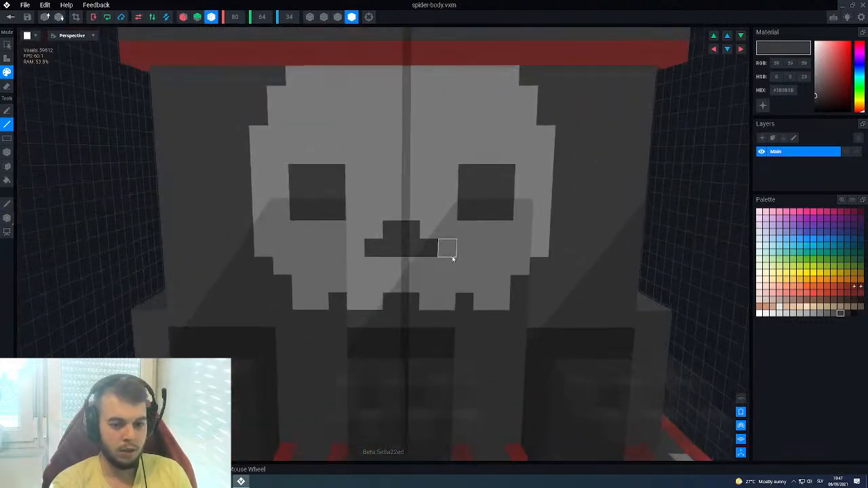
Set the active color to the slightly lighter dark grey #515151.
{"action": "left_click", "coordinate": [453, 258], "text": "alt"}
{"action": "left_click", "coordinate": [423, 250], "text": "alt"}
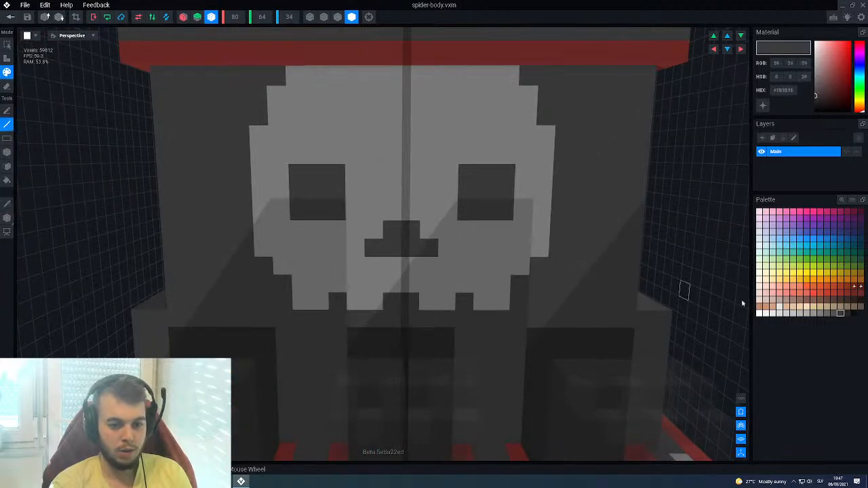
{"action": "left_click", "coordinate": [833, 312]}
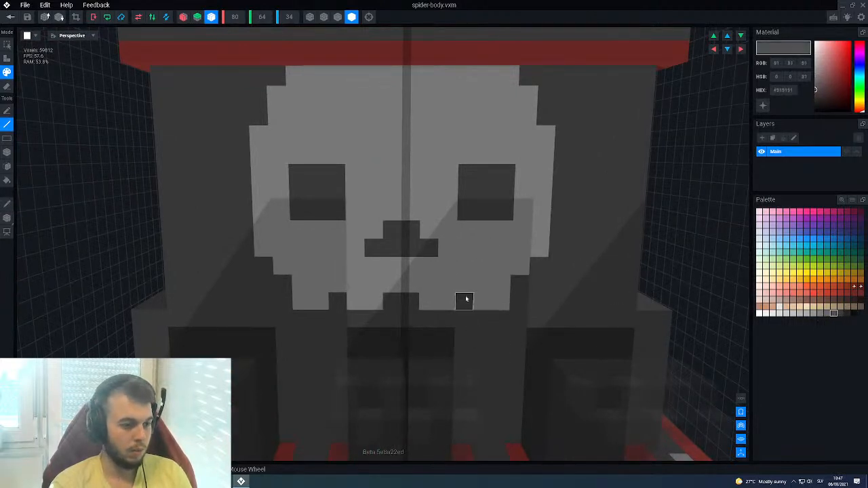
Shade the nose's bottom side voxels in #515151, and its upper side voxels and the eye sockets' top rows in #686868.
{"action": "left_click", "coordinate": [427, 247]}
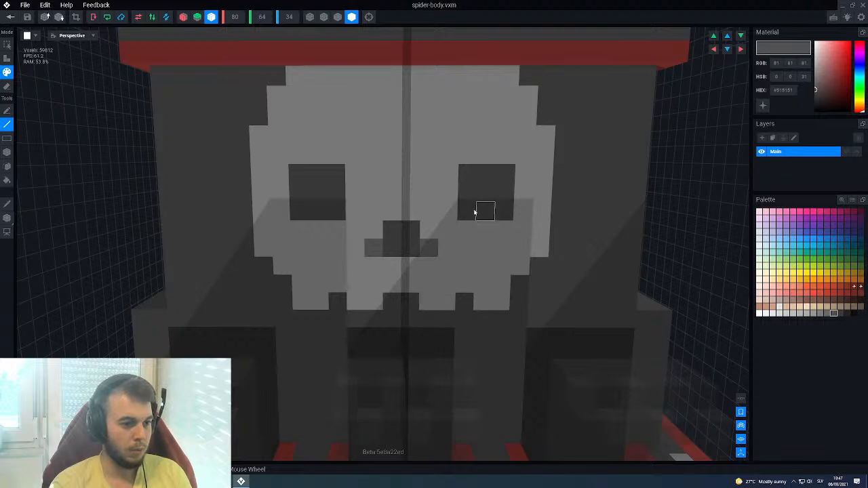
{"action": "left_click", "coordinate": [482, 246], "text": "alt"}
{"action": "left_click", "coordinate": [826, 313]}
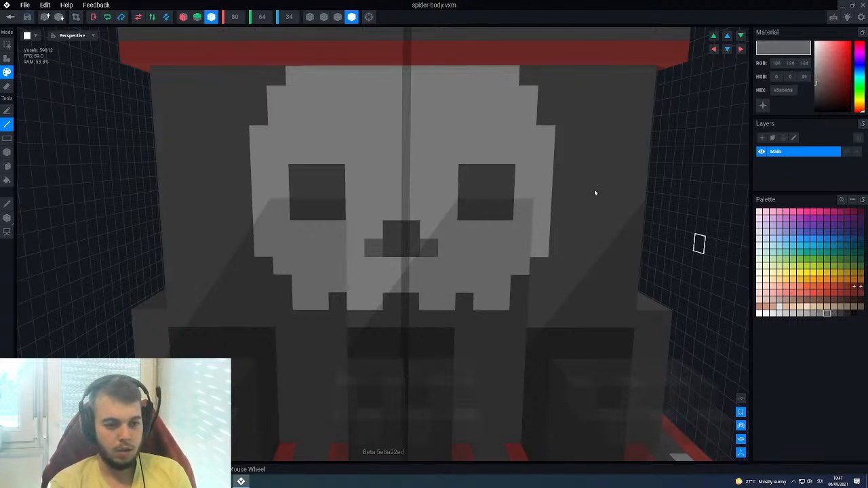
{"action": "left_click_drag", "start_coordinate": [465, 156], "coordinate": [500, 163]}
{"action": "scroll", "coordinate": [447, 264], "scroll_direction": "up", "scroll_amount": 2}
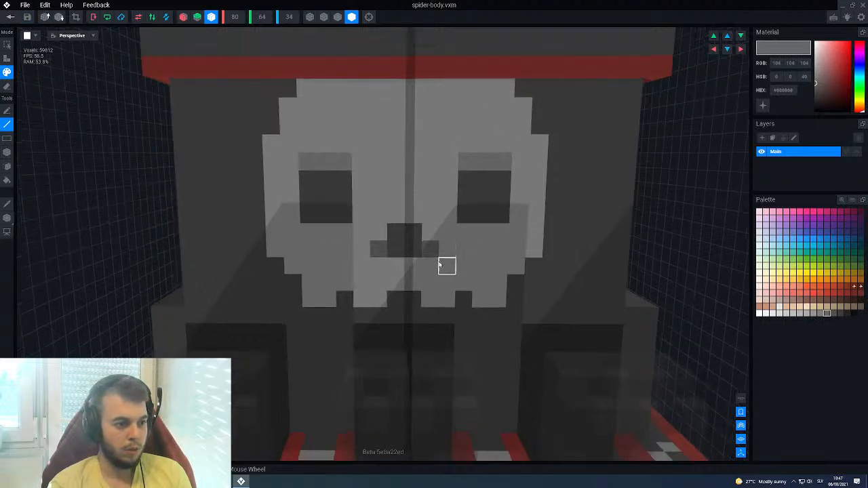
{"action": "left_click", "coordinate": [426, 227]}
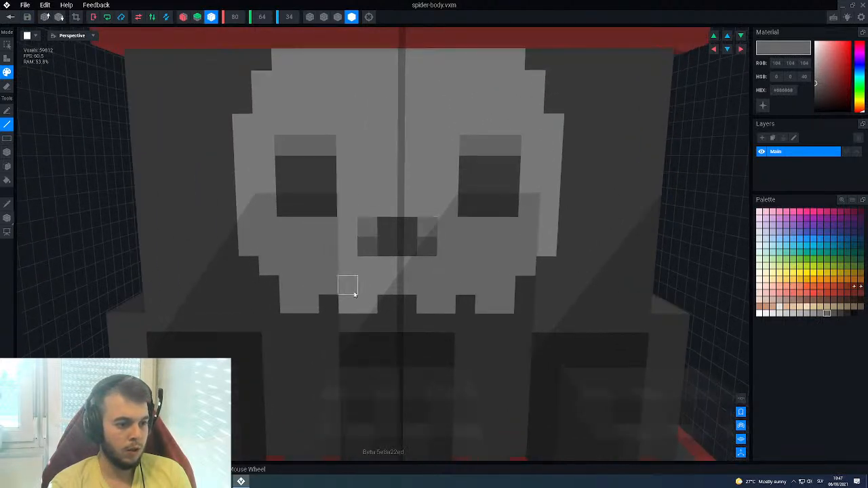
Shade the skull's top row and its mirrored outer corner voxels with the grey #686868.
{"action": "scroll", "coordinate": [356, 291], "scroll_direction": "up", "scroll_amount": 1}
{"action": "scroll", "coordinate": [349, 301], "scroll_direction": "down", "scroll_amount": 4}
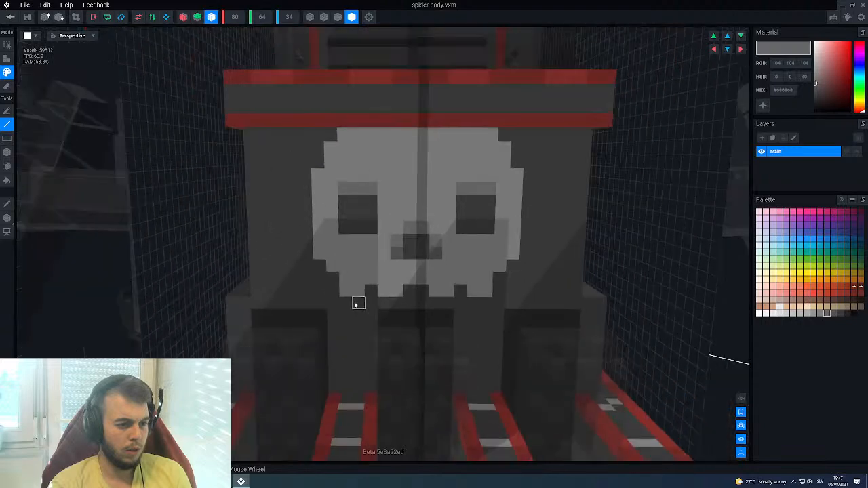
{"action": "scroll", "coordinate": [355, 162], "scroll_direction": "up", "scroll_amount": 2}
{"action": "left_click_drag", "start_coordinate": [349, 139], "coordinate": [414, 139]}
{"action": "left_click", "coordinate": [335, 153]}
{"action": "left_click", "coordinate": [322, 178]}
{"action": "scroll", "coordinate": [292, 309], "scroll_direction": "down", "scroll_amount": 4}
{"action": "scroll", "coordinate": [474, 252], "scroll_direction": "up", "scroll_amount": 1}
{"action": "mouse_move", "coordinate": [476, 252]}
{"action": "right_mouse_down"}
{"action": "mouse_move", "coordinate": [458, 272]}
{"action": "mouse_move", "coordinate": [486, 259]}
{"action": "mouse_move", "coordinate": [491, 247]}
{"action": "right_mouse_up"}
{"action": "scroll", "coordinate": [458, 273], "scroll_direction": "up", "scroll_amount": 3}
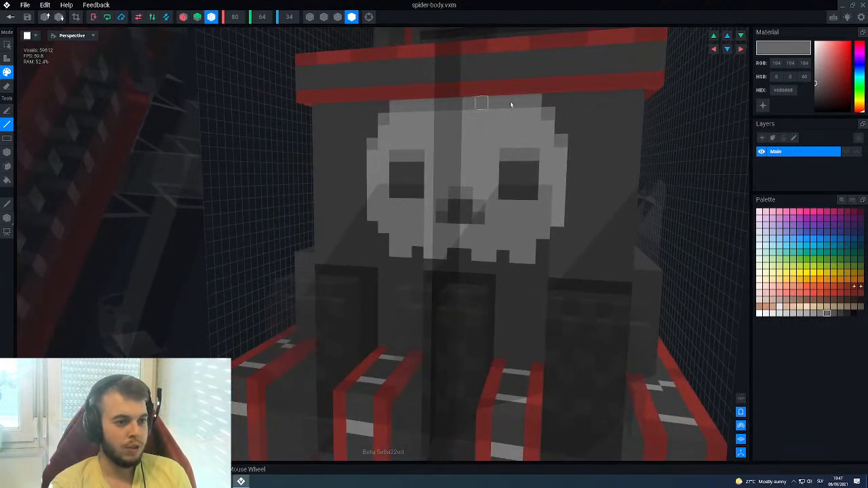
{"action": "left_click", "coordinate": [558, 223]}
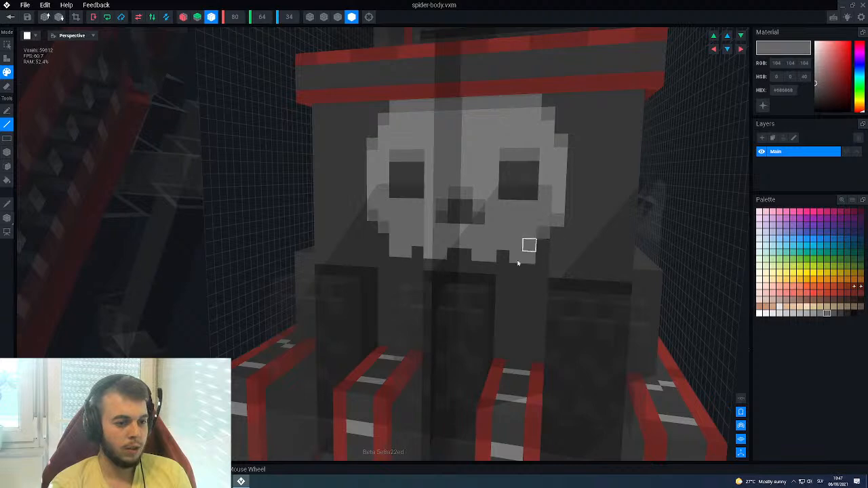
Try shading the tips of the skull's teeth with #686868, and repaint them in the skull's light grey.
{"action": "left_click", "coordinate": [514, 254]}
{"action": "left_click", "coordinate": [484, 255]}
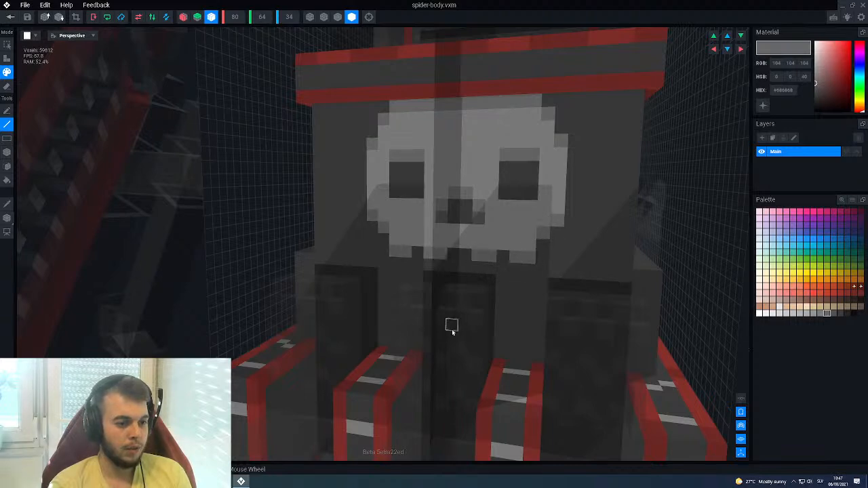
{"action": "scroll", "coordinate": [451, 326], "scroll_direction": "down", "scroll_amount": 5}
{"action": "scroll", "coordinate": [453, 327], "scroll_direction": "up", "scroll_amount": 5}
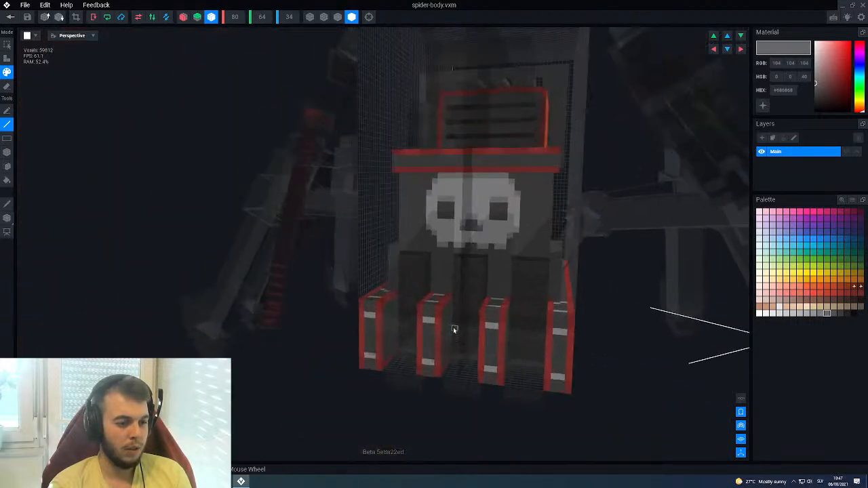
{"action": "left_click", "coordinate": [518, 234], "text": "alt"}
{"action": "left_click_drag", "start_coordinate": [529, 258], "coordinate": [477, 260]}
Try filling the gaps between the skull's teeth with the nose's grey #515151, and undo it.
{"action": "scroll", "coordinate": [467, 300], "scroll_direction": "down", "scroll_amount": 3}
{"action": "scroll", "coordinate": [429, 240], "scroll_direction": "up", "scroll_amount": 3}
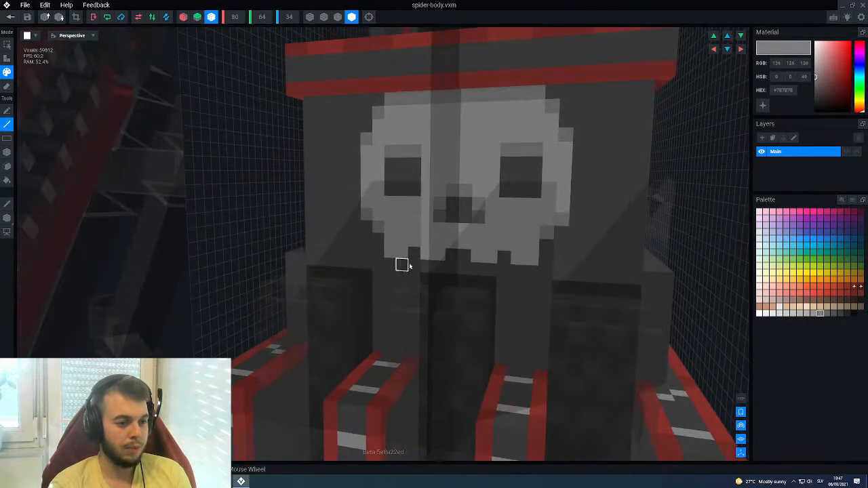
{"action": "scroll", "coordinate": [401, 265], "scroll_direction": "down", "scroll_amount": 3}
{"action": "scroll", "coordinate": [427, 248], "scroll_direction": "up", "scroll_amount": 4}
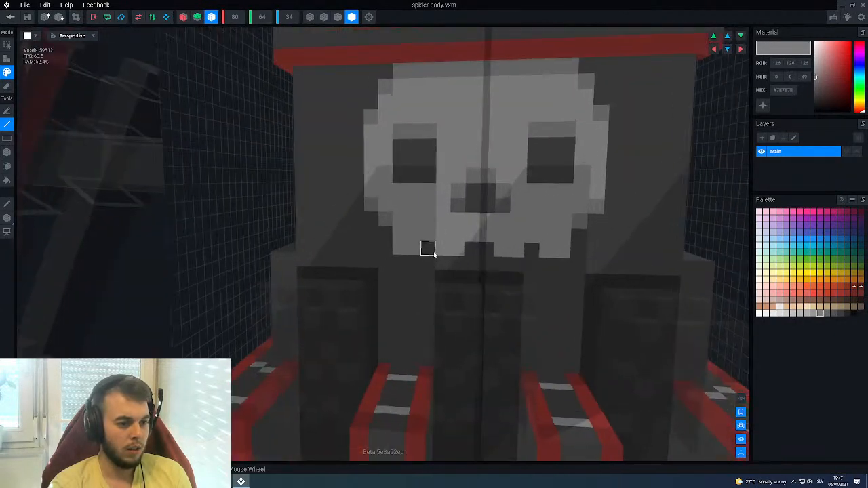
{"action": "left_click", "coordinate": [457, 201], "text": "alt"}
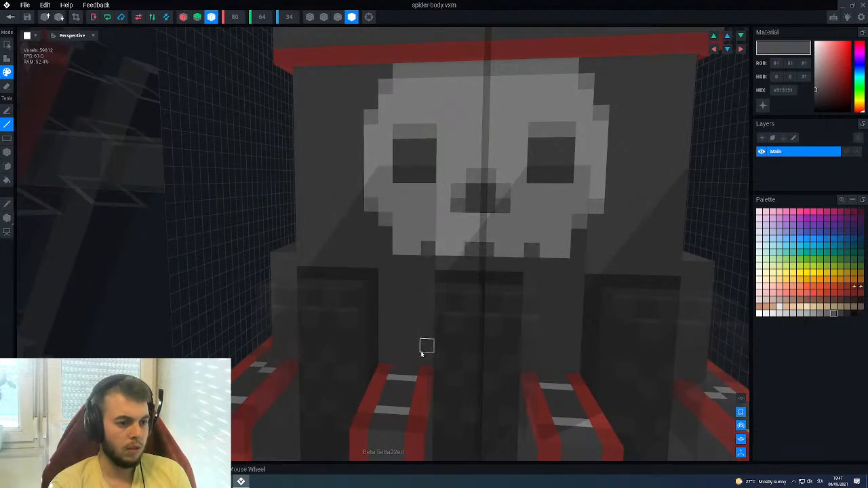
{"action": "scroll", "coordinate": [426, 347], "scroll_direction": "down", "scroll_amount": 6}
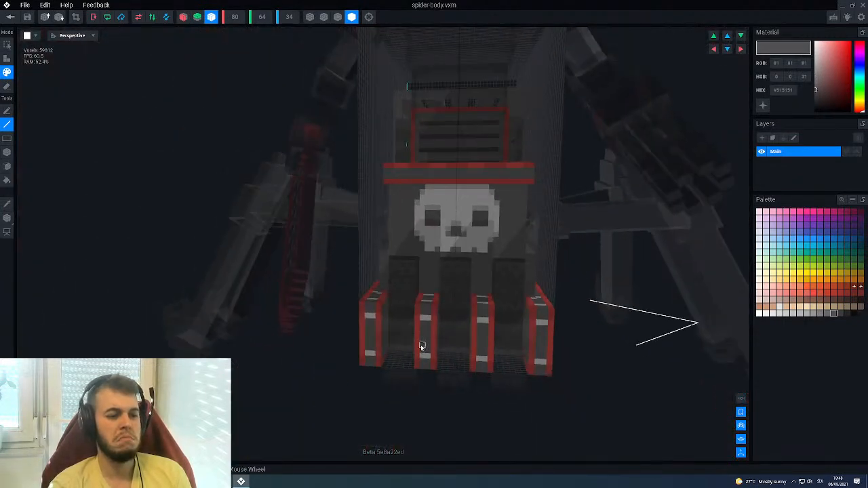
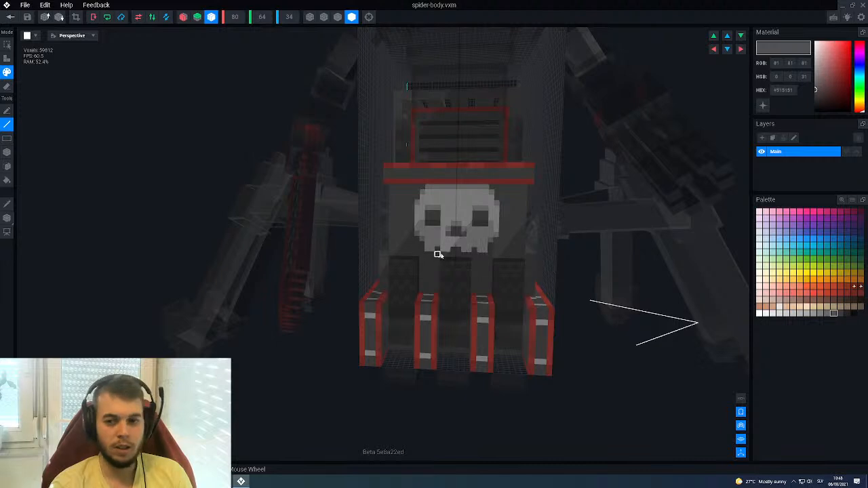
{"action": "scroll", "coordinate": [469, 258], "scroll_direction": "up", "scroll_amount": 5}
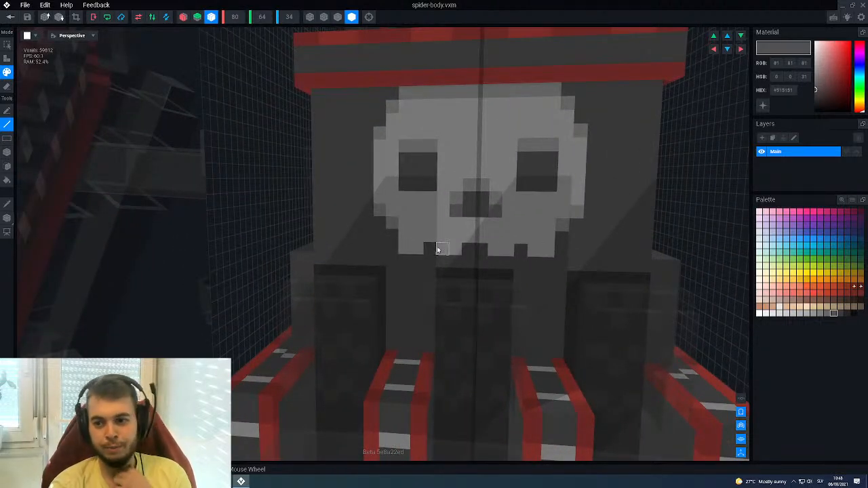
{"action": "scroll", "coordinate": [441, 248], "scroll_direction": "down", "scroll_amount": 8}
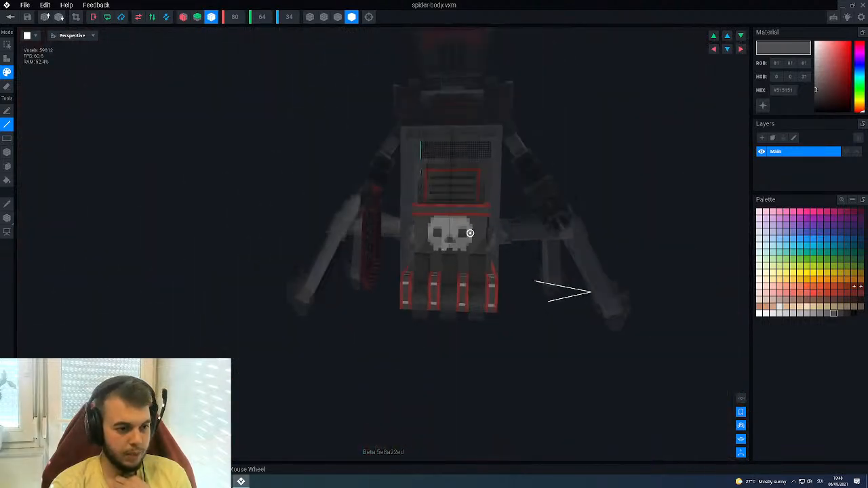
Sample the dark red #6E2925, show edge outlines, and paint mirrored vertical lines with outward-turned ends on both sides of the skull.
{"action": "right_click_drag", "start_coordinate": [441, 248], "coordinate": [469, 233]}
{"action": "scroll", "coordinate": [481, 244], "scroll_direction": "up", "scroll_amount": 8}
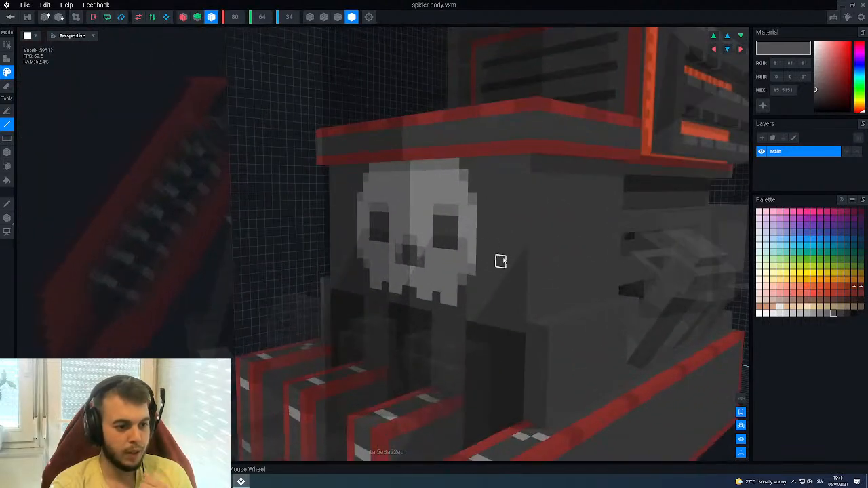
{"action": "left_click", "coordinate": [503, 151], "text": "alt"}
{"action": "right_click_drag", "start_coordinate": [486, 256], "coordinate": [465, 261]}
{"action": "left_click", "coordinate": [338, 17]}
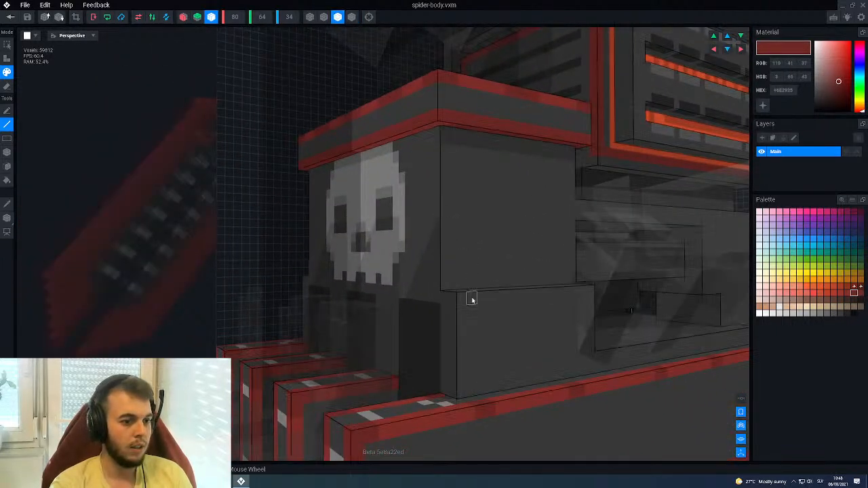
{"action": "right_click_drag", "start_coordinate": [510, 350], "coordinate": [488, 343]}
{"action": "right_click_drag", "start_coordinate": [431, 170], "coordinate": [431, 170]}
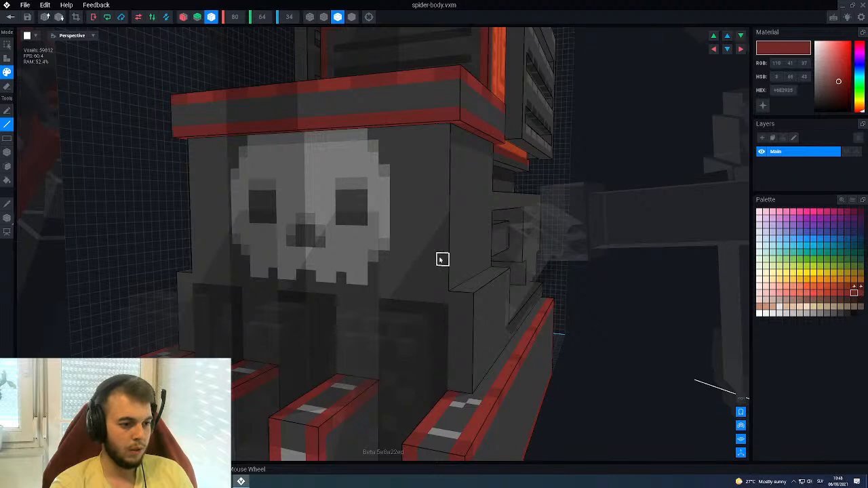
{"action": "left_click_drag", "start_coordinate": [433, 258], "coordinate": [419, 169]}
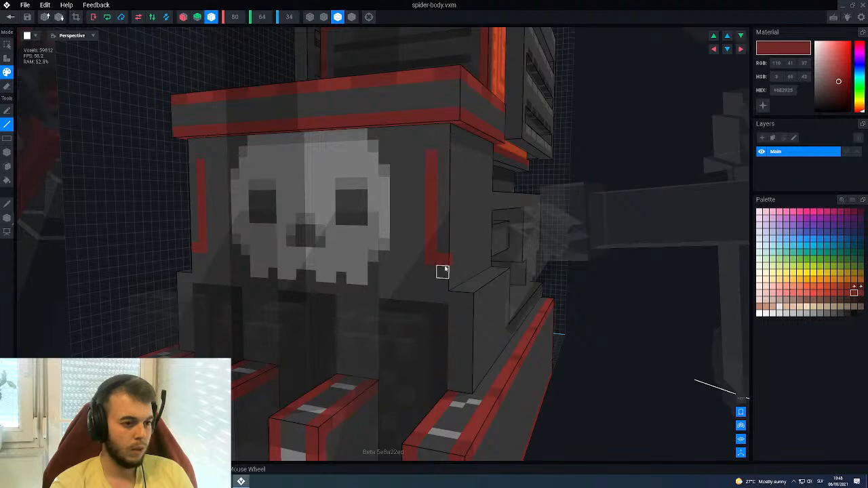
{"action": "left_click", "coordinate": [445, 159]}
Continue the red outline onto the housing's side with two horizontal lines joined by a slanted staircase edge.
{"action": "right_click_drag", "start_coordinate": [447, 198], "coordinate": [453, 202]}
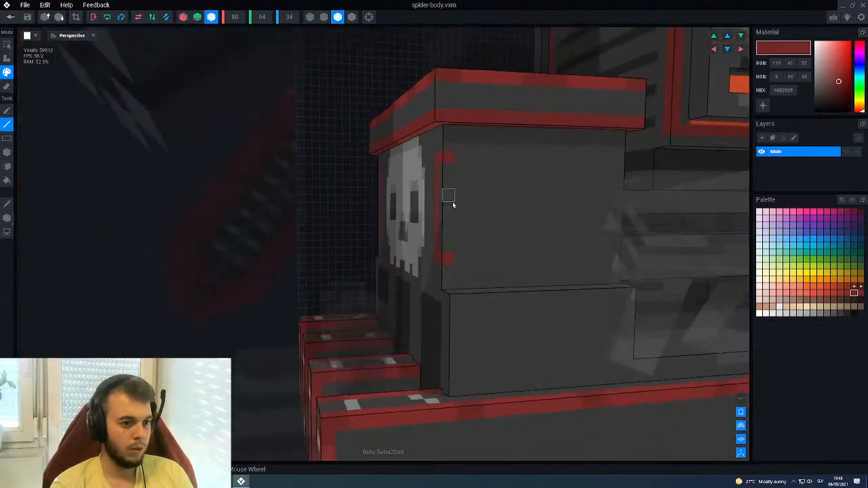
{"action": "left_click_drag", "start_coordinate": [459, 258], "coordinate": [501, 258]}
{"action": "right_click_drag", "start_coordinate": [540, 256], "coordinate": [497, 255]}
{"action": "left_click_drag", "start_coordinate": [368, 195], "coordinate": [473, 195]}
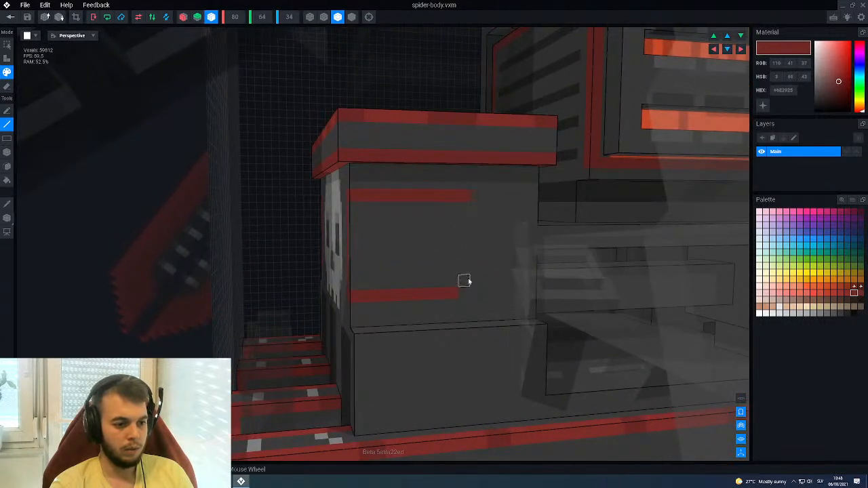
{"action": "left_click_drag", "start_coordinate": [463, 269], "coordinate": [499, 207]}
Try extending the front's red lines toward the skull with a mirrored descending staircase of voxels.
{"action": "scroll", "coordinate": [451, 197], "scroll_direction": "down", "scroll_amount": 10}
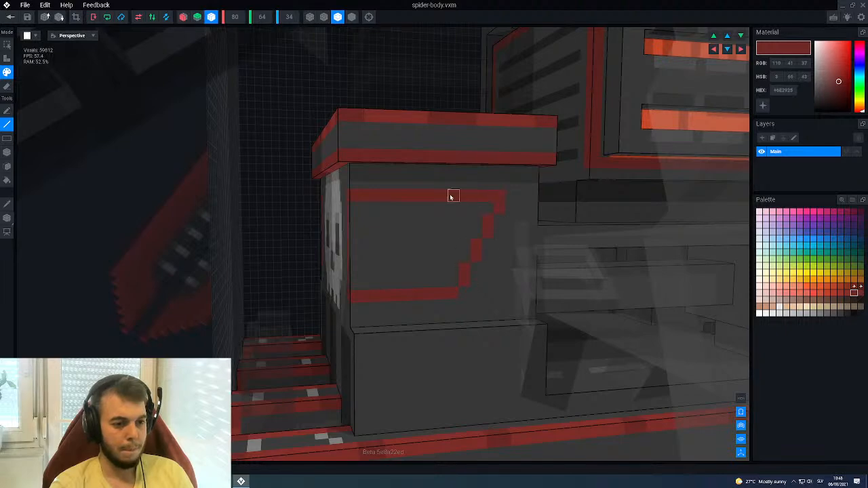
{"action": "scroll", "coordinate": [438, 237], "scroll_direction": "down", "scroll_amount": 4}
{"action": "mouse_move", "coordinate": [447, 219]}
{"action": "right_mouse_down"}
{"action": "mouse_move", "coordinate": [449, 205]}
{"action": "mouse_move", "coordinate": [444, 224]}
{"action": "right_mouse_up"}
{"action": "scroll", "coordinate": [444, 227], "scroll_direction": "up", "scroll_amount": 6}
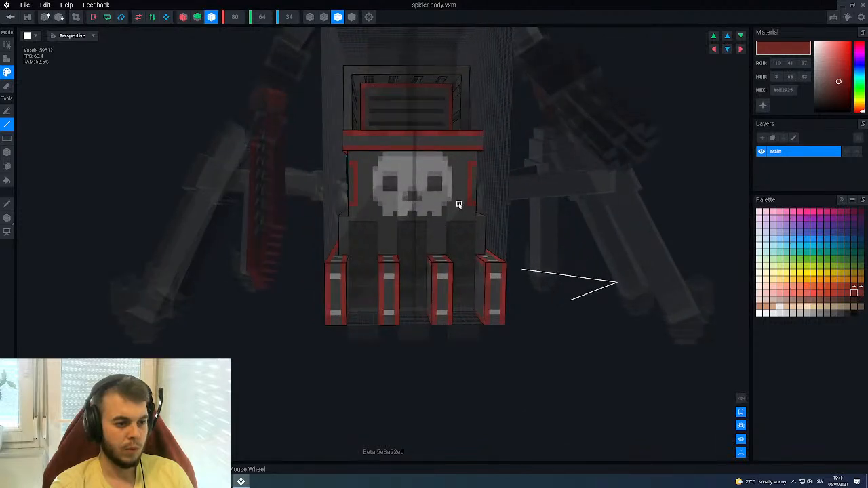
{"action": "scroll", "coordinate": [459, 205], "scroll_direction": "up", "scroll_amount": 2}
{"action": "right_click_drag", "start_coordinate": [459, 206], "coordinate": [423, 232]}
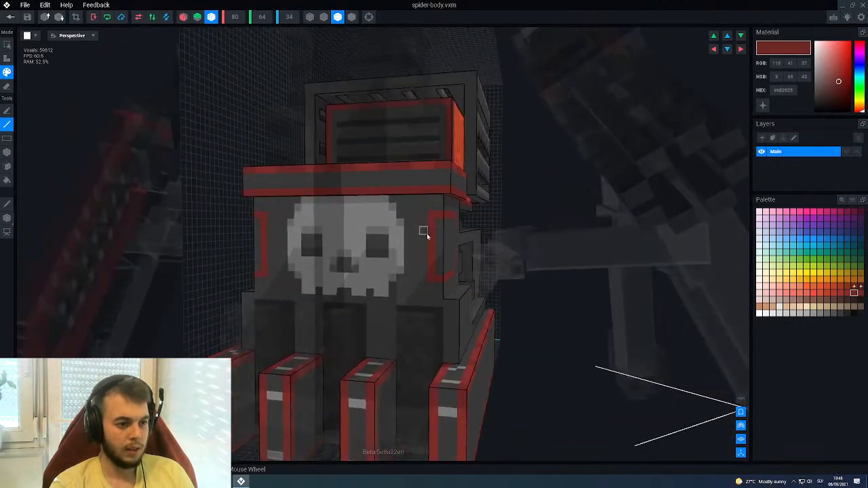
{"action": "scroll", "coordinate": [427, 225], "scroll_direction": "up", "scroll_amount": 2}
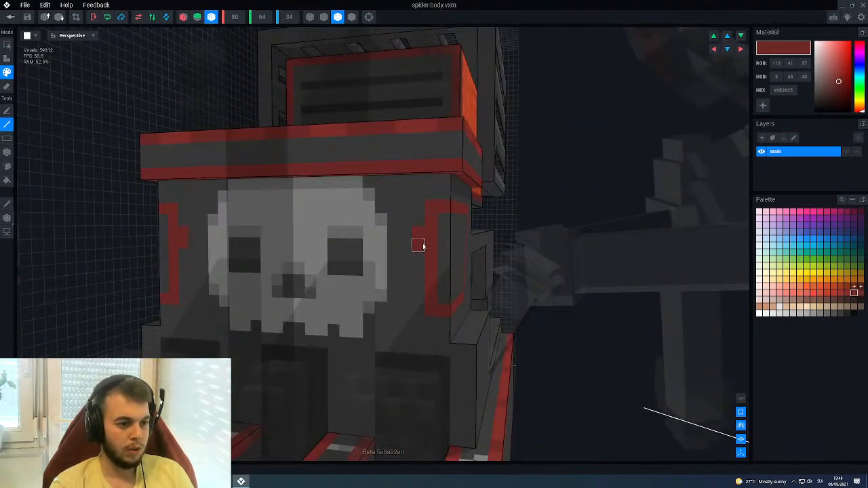
{"action": "mouse_move", "coordinate": [423, 246]}
{"action": "left_mouse_down"}
{"action": "mouse_move", "coordinate": [410, 256]}
{"action": "mouse_move", "coordinate": [409, 281]}
{"action": "left_mouse_up"}
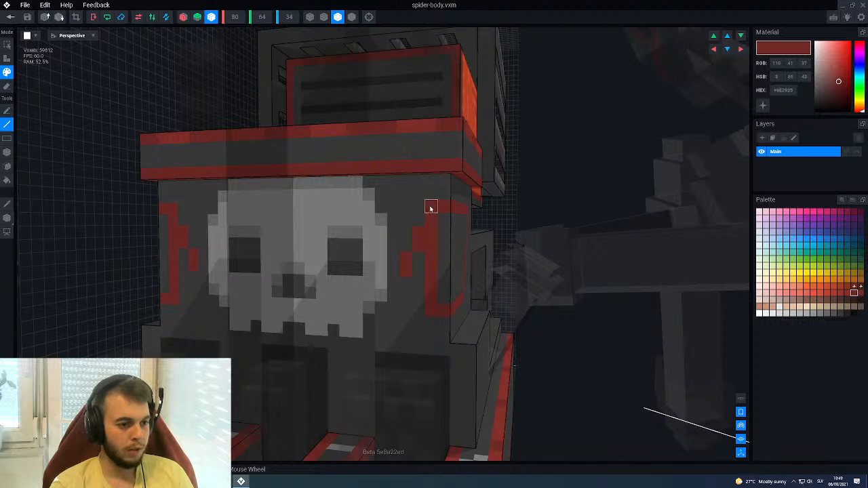
Sample the housing's dark grey #3B3B3B and paint over the red vertical lines and staircase on the front, keeping the corner voxels.
{"action": "key", "text": "i"}
{"action": "left_click", "coordinate": [429, 209]}
{"action": "key", "text": "i"}
{"action": "left_click", "coordinate": [415, 278]}
{"action": "key", "text": "b"}
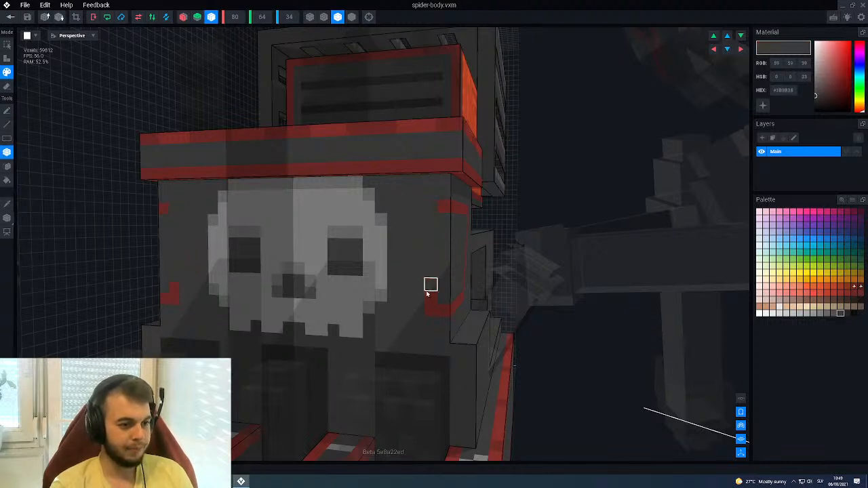
Try a mirrored diagonal staircase in the sampled dark red from the front's upper corners down toward the skull's jaw.
{"action": "key", "text": "i"}
{"action": "left_click", "coordinate": [444, 212]}
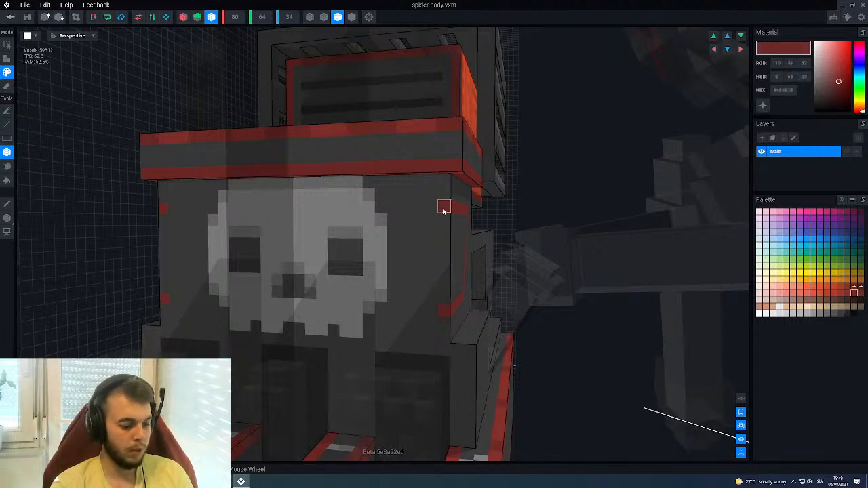
{"action": "key", "text": "l"}
{"action": "left_click", "coordinate": [444, 222]}
{"action": "mouse_move", "coordinate": [433, 235]}
{"action": "left_mouse_down"}
{"action": "mouse_move", "coordinate": [433, 252]}
{"action": "mouse_move", "coordinate": [405, 285]}
{"action": "mouse_move", "coordinate": [406, 301]}
{"action": "left_mouse_up"}
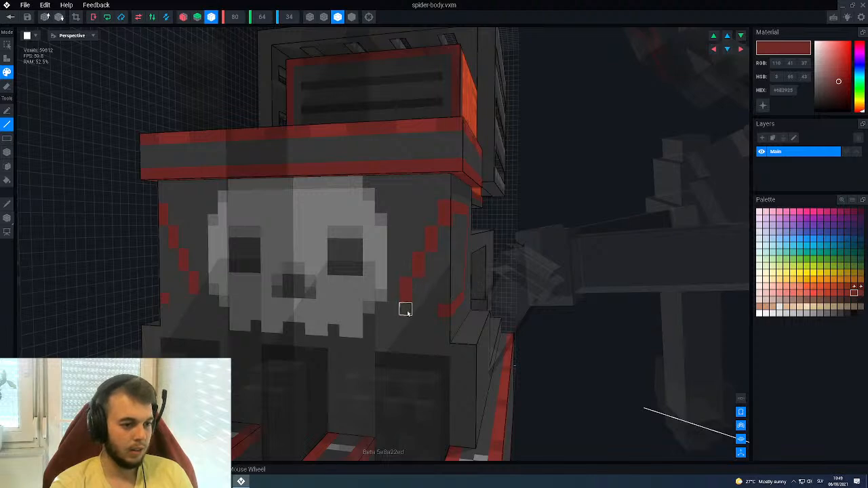
Sample the housing's dark grey and paint over the red diagonal staircase on the front.
{"action": "scroll", "coordinate": [428, 332], "scroll_direction": "down", "scroll_amount": 5}
{"action": "right_click_drag", "start_coordinate": [426, 287], "coordinate": [426, 283]}
{"action": "scroll", "coordinate": [425, 283], "scroll_direction": "up", "scroll_amount": 5}
{"action": "scroll", "coordinate": [422, 287], "scroll_direction": "up", "scroll_amount": 1}
{"action": "middle_click_drag", "start_coordinate": [421, 288], "coordinate": [431, 279]}
{"action": "left_click", "coordinate": [441, 278], "text": "alt"}
{"action": "mouse_move", "coordinate": [440, 239]}
{"action": "left_mouse_down"}
{"action": "mouse_move", "coordinate": [405, 301]}
{"action": "mouse_move", "coordinate": [405, 323]}
{"action": "left_mouse_up"}
Paint a stepped vertical line in dark red #6E2925 beside the skull, and trim the bottom line's overhang with the housing's dark grey.
{"action": "left_click", "coordinate": [438, 225], "text": "alt"}
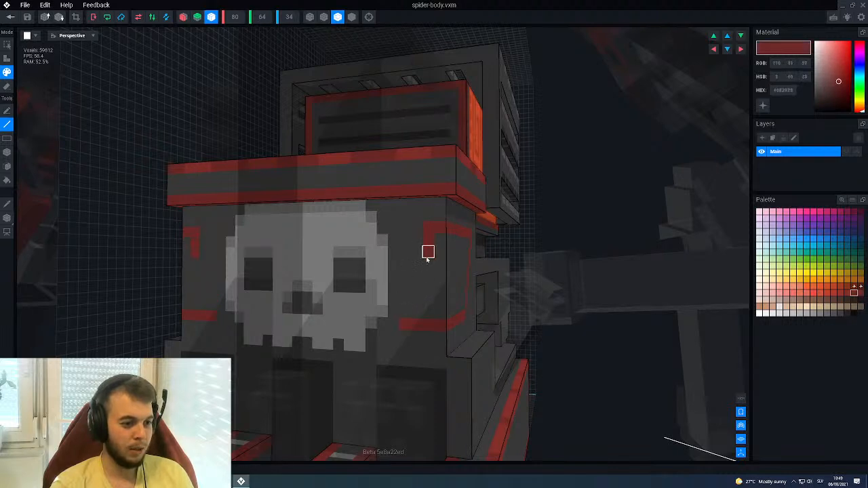
{"action": "mouse_move", "coordinate": [426, 264]}
{"action": "left_mouse_down"}
{"action": "mouse_move", "coordinate": [415, 275]}
{"action": "mouse_move", "coordinate": [416, 301]}
{"action": "left_mouse_up"}
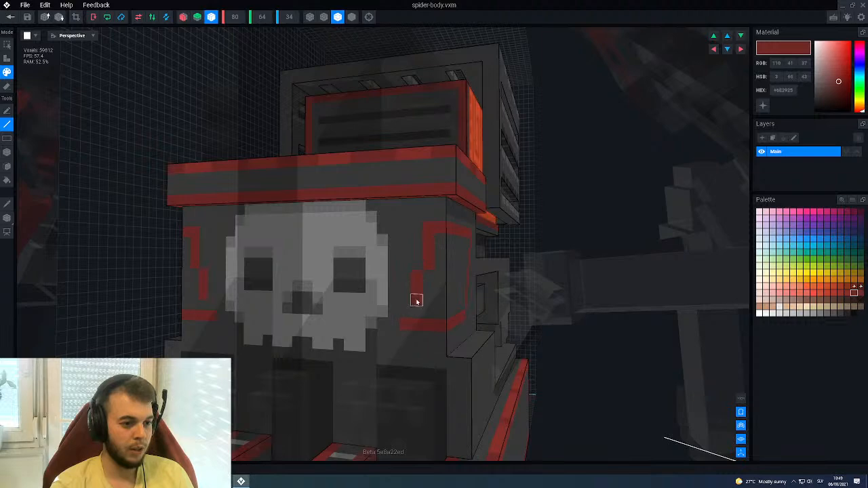
{"action": "left_click", "coordinate": [403, 324], "text": "alt"}
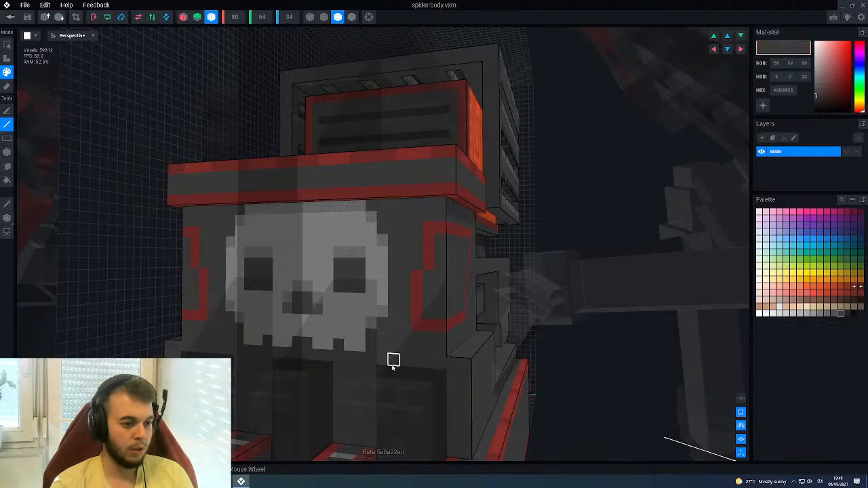
Replace the side outline's diagonal rear edge with a stepped vertical line in dark red #6E2925, covering the old steps in the housing's dark grey.
{"action": "scroll", "coordinate": [395, 352], "scroll_direction": "down", "scroll_amount": 5}
{"action": "right_click_drag", "start_coordinate": [425, 293], "coordinate": [425, 292]}
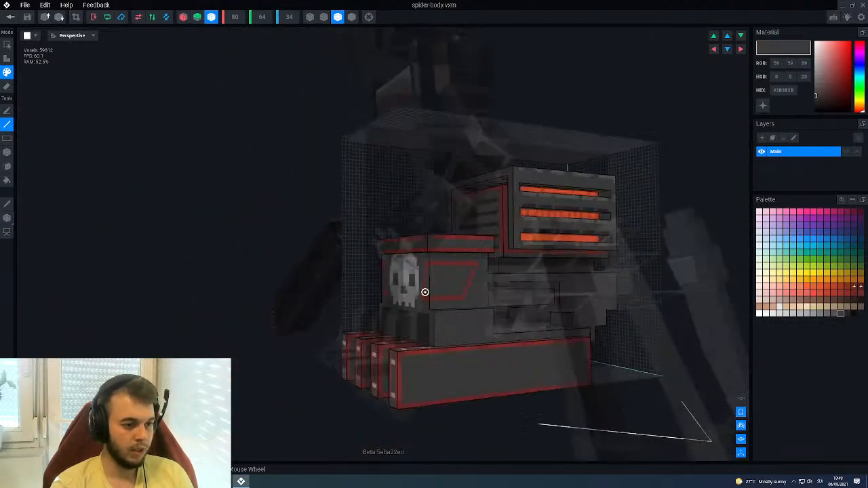
{"action": "scroll", "coordinate": [425, 292], "scroll_direction": "up", "scroll_amount": 6}
{"action": "right_click_drag", "start_coordinate": [507, 297], "coordinate": [536, 265]}
{"action": "left_click", "coordinate": [544, 273], "text": "alt"}
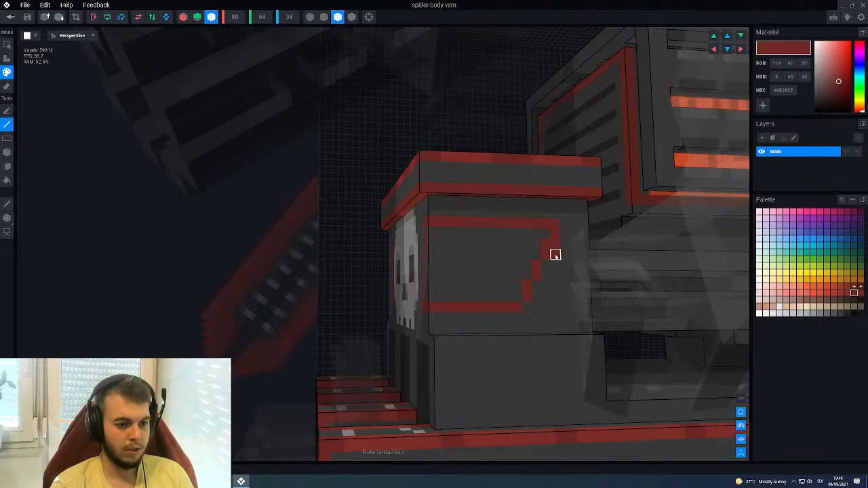
{"action": "right_click_drag", "start_coordinate": [528, 306], "coordinate": [524, 305]}
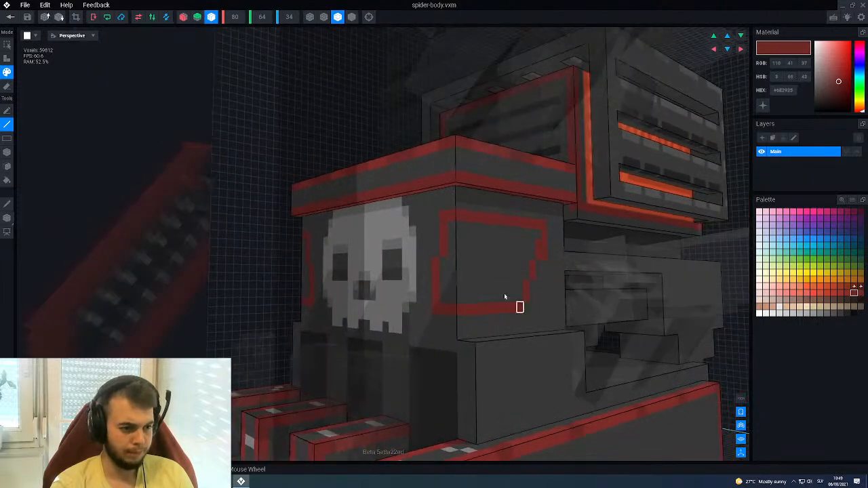
{"action": "right_click_drag", "start_coordinate": [543, 254], "coordinate": [507, 242]}
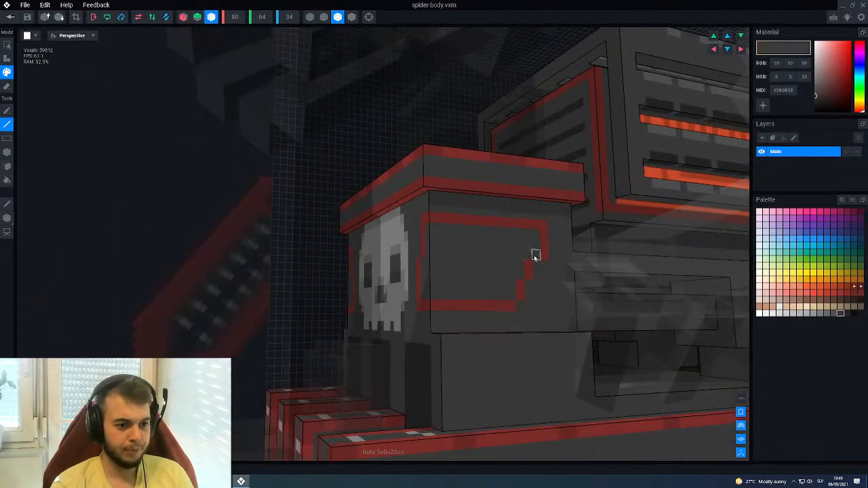
{"action": "left_click", "coordinate": [519, 285], "text": "alt"}
{"action": "left_click", "coordinate": [535, 271], "text": "alt"}
{"action": "left_click_drag", "start_coordinate": [535, 263], "coordinate": [536, 306]}
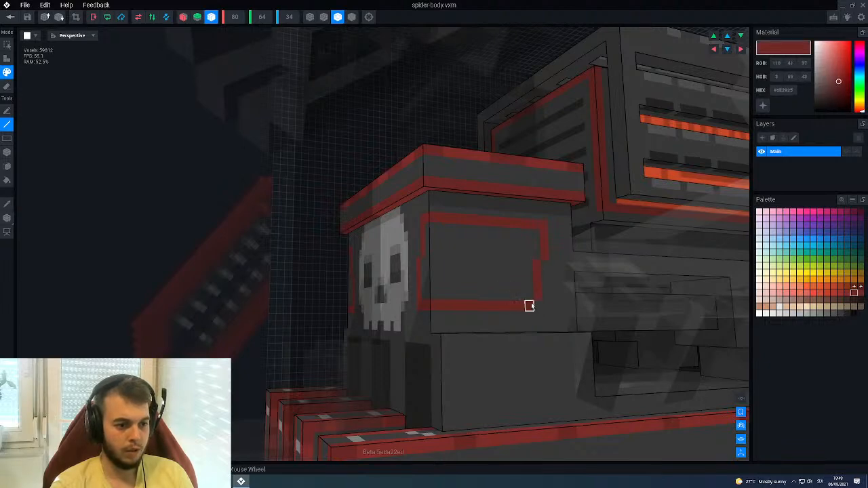
Sample the brighter red #842F2A from the lower block's edging and shade parts of the housing's front and side outline with it.
{"action": "scroll", "coordinate": [495, 290], "scroll_direction": "down", "scroll_amount": 5}
{"action": "right_click_drag", "start_coordinate": [502, 285], "coordinate": [499, 285]}
{"action": "scroll", "coordinate": [499, 285], "scroll_direction": "up", "scroll_amount": 3}
{"action": "scroll", "coordinate": [499, 285], "scroll_direction": "up", "scroll_amount": 2}
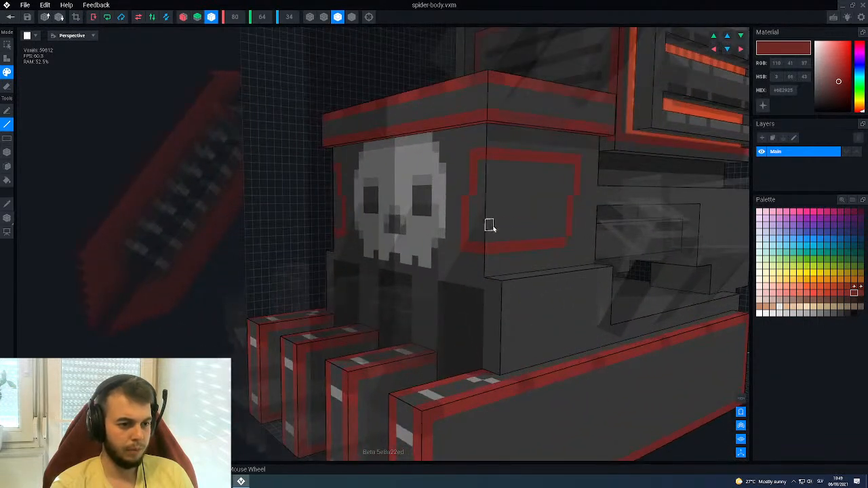
{"action": "middle_click_drag", "start_coordinate": [490, 226], "coordinate": [432, 204]}
{"action": "right_click_drag", "start_coordinate": [455, 204], "coordinate": [495, 220]}
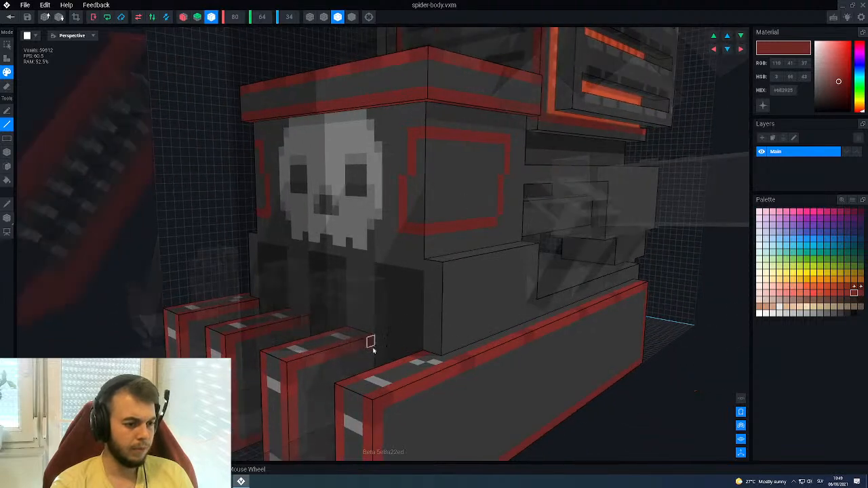
{"action": "left_click", "coordinate": [415, 385], "text": "alt"}
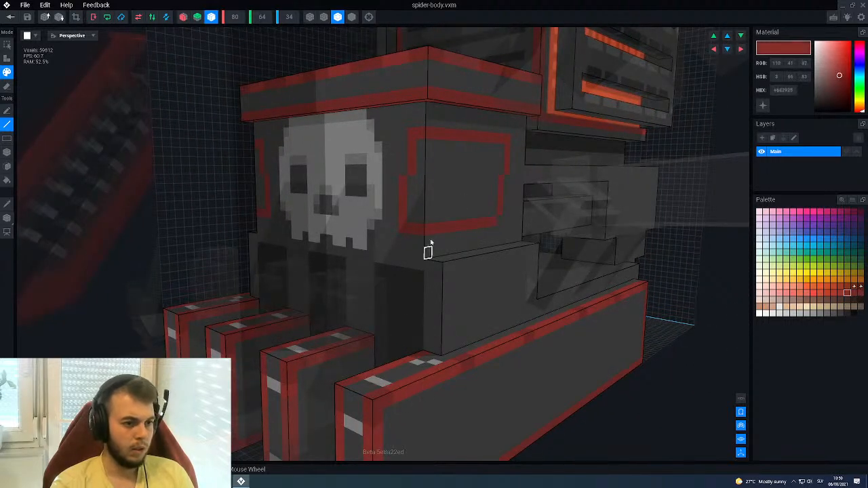
{"action": "middle_click_drag", "start_coordinate": [420, 230], "coordinate": [431, 281]}
{"action": "right_click_drag", "start_coordinate": [414, 235], "coordinate": [412, 253]}
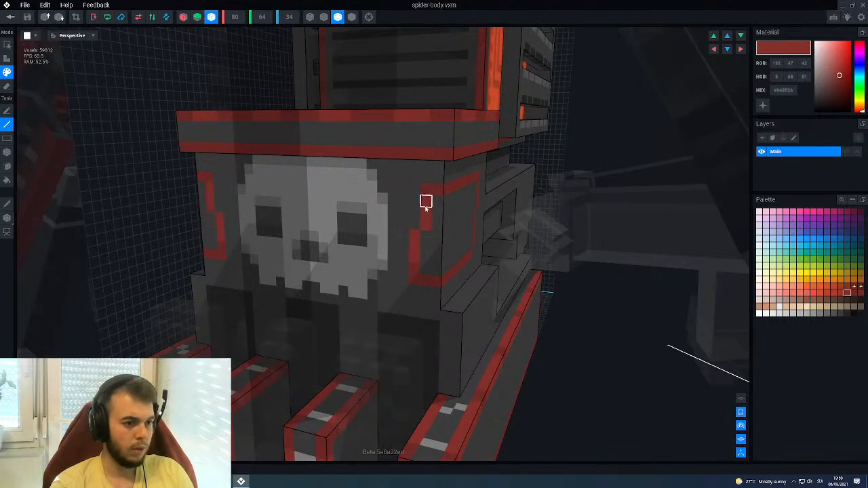
{"action": "scroll", "coordinate": [451, 258], "scroll_direction": "up", "scroll_amount": 3}
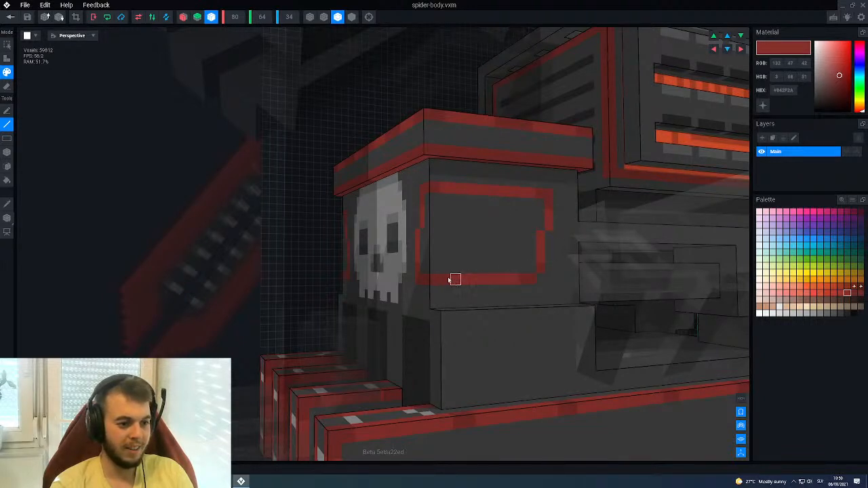
{"action": "right_click_drag", "start_coordinate": [444, 280], "coordinate": [412, 303]}
{"action": "right_click_drag", "start_coordinate": [455, 263], "coordinate": [391, 285]}
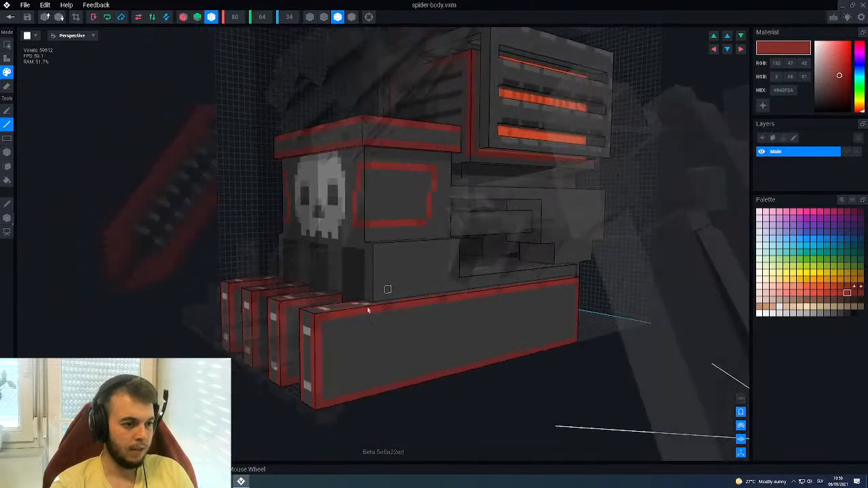
Sample light grey #7E7E7E from the lower blocks' markings and paint a horizontal bar low inside the outline, wrapping from front to side.
{"action": "left_click", "coordinate": [307, 332], "text": "alt"}
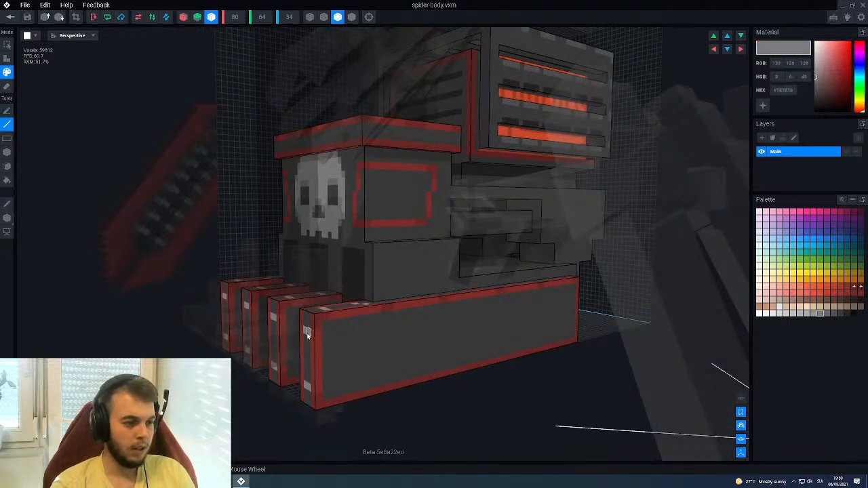
{"action": "right_click_drag", "start_coordinate": [367, 239], "coordinate": [458, 273]}
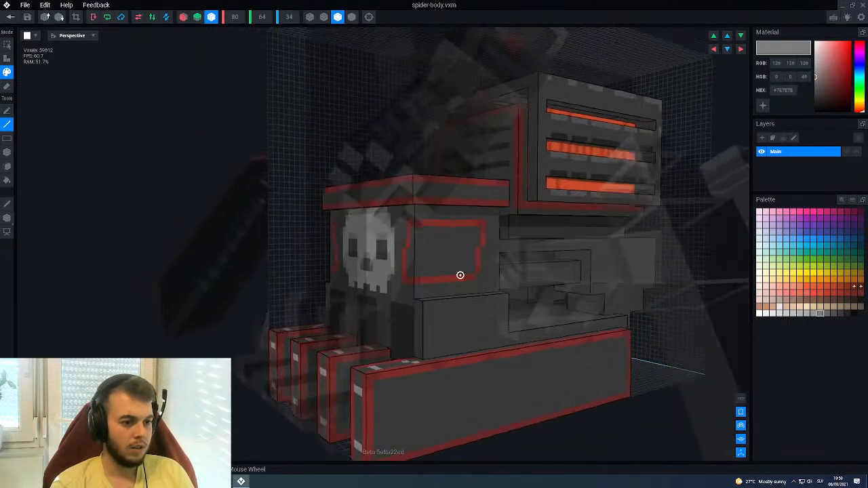
{"action": "scroll", "coordinate": [451, 280], "scroll_direction": "up", "scroll_amount": 5}
{"action": "right_click_drag", "start_coordinate": [350, 262], "coordinate": [369, 260]}
{"action": "left_click_drag", "start_coordinate": [358, 259], "coordinate": [444, 246]}
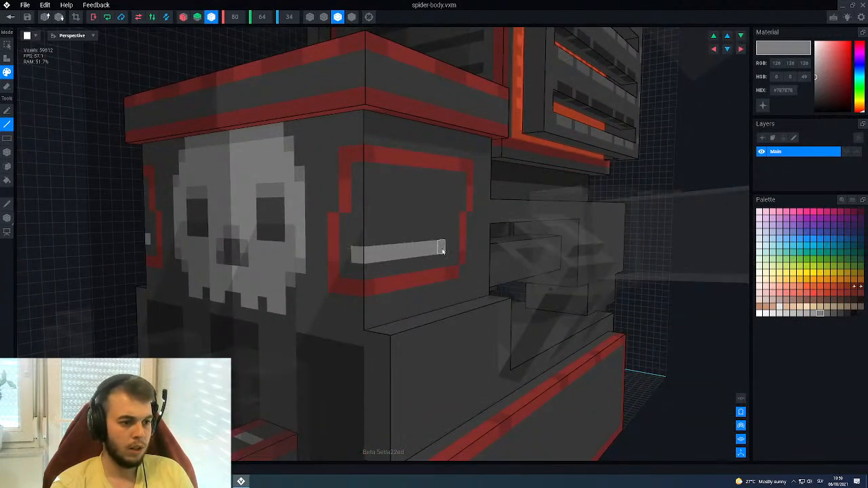
Paint a second light grey horizontal bar near the top inside the side outline, redrawing it one voxel row higher.
{"action": "right_click_drag", "start_coordinate": [427, 212], "coordinate": [426, 270]}
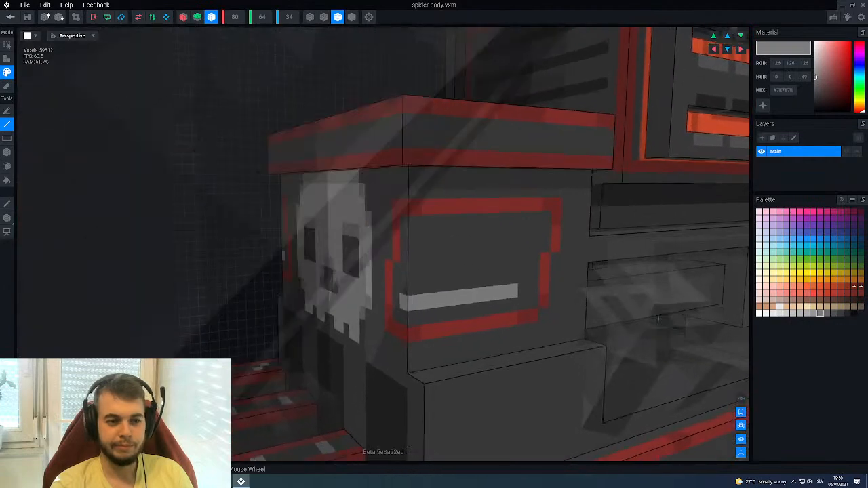
{"action": "left_click_drag", "start_coordinate": [428, 251], "coordinate": [522, 248]}
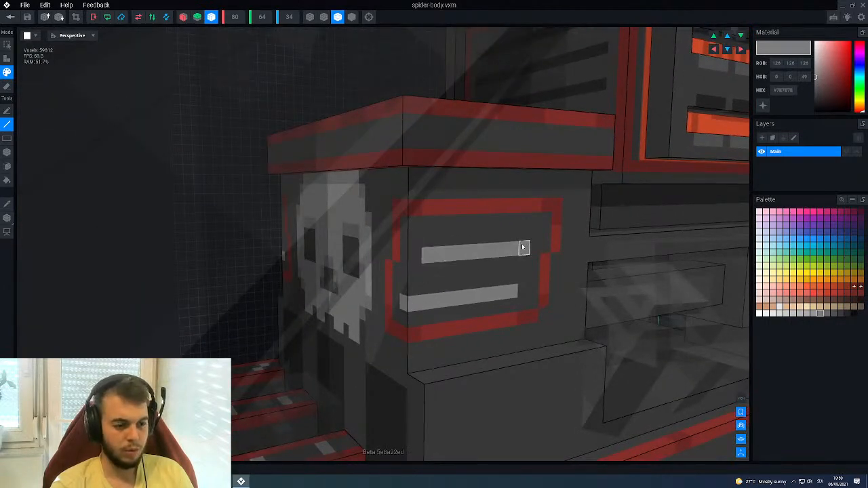
{"action": "key", "text": "ctrl+z"}
{"action": "left_click_drag", "start_coordinate": [535, 234], "coordinate": [428, 243]}
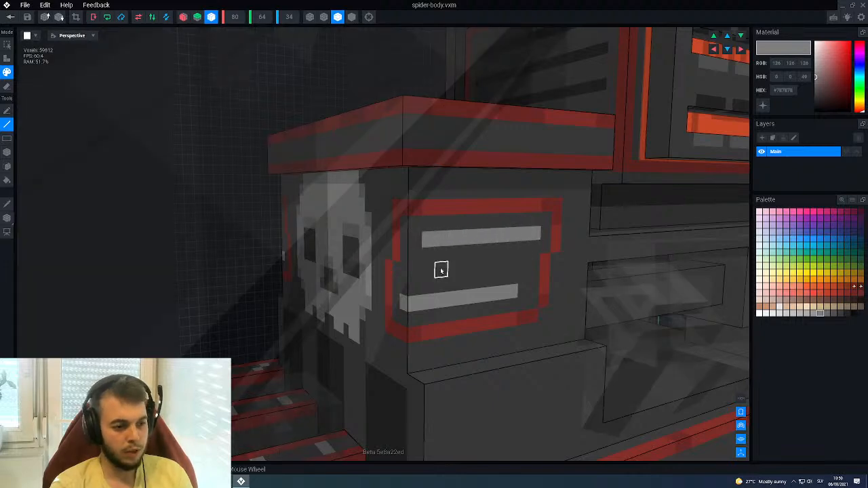
{"action": "middle_click_drag", "start_coordinate": [441, 267], "coordinate": [419, 276]}
{"action": "scroll", "coordinate": [425, 275], "scroll_direction": "down", "scroll_amount": 10}
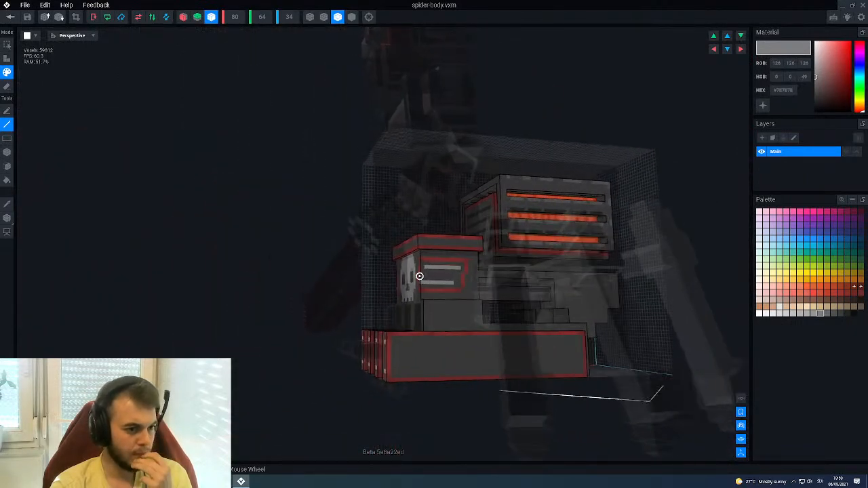
{"action": "scroll", "coordinate": [419, 276], "scroll_direction": "up", "scroll_amount": 10}
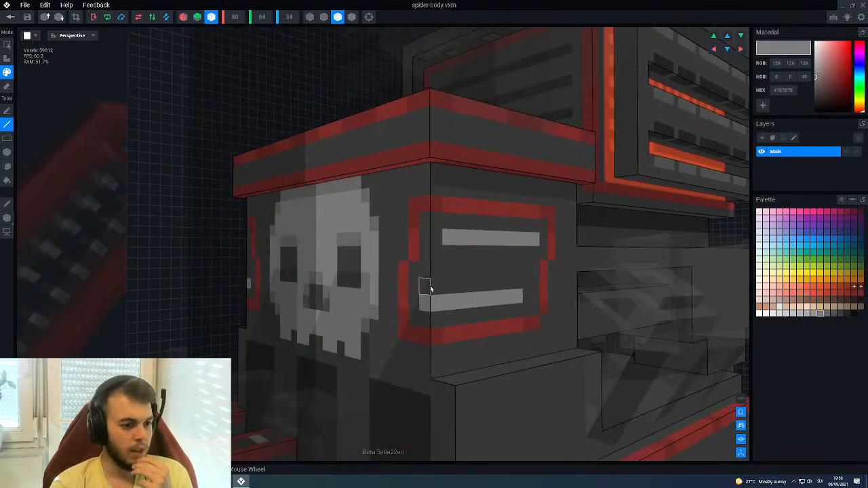
Pick the darker grey #686868 and shade the ends of both horizontal bars on the housing's side.
{"action": "left_click", "coordinate": [826, 312]}
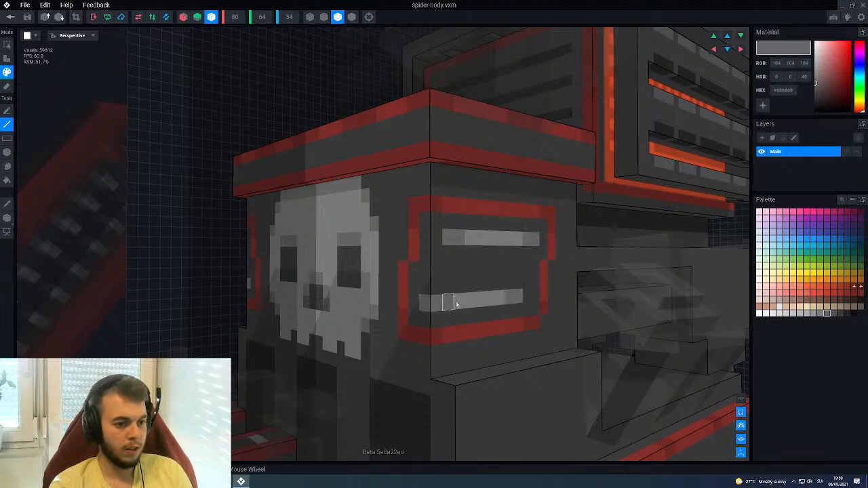
{"action": "scroll", "coordinate": [475, 285], "scroll_direction": "down", "scroll_amount": 5}
{"action": "scroll", "coordinate": [441, 275], "scroll_direction": "up", "scroll_amount": 5}
{"action": "scroll", "coordinate": [442, 285], "scroll_direction": "down", "scroll_amount": 5}
{"action": "right_click_drag", "start_coordinate": [432, 284], "coordinate": [412, 311]}
{"action": "scroll", "coordinate": [412, 312], "scroll_direction": "up", "scroll_amount": 6}
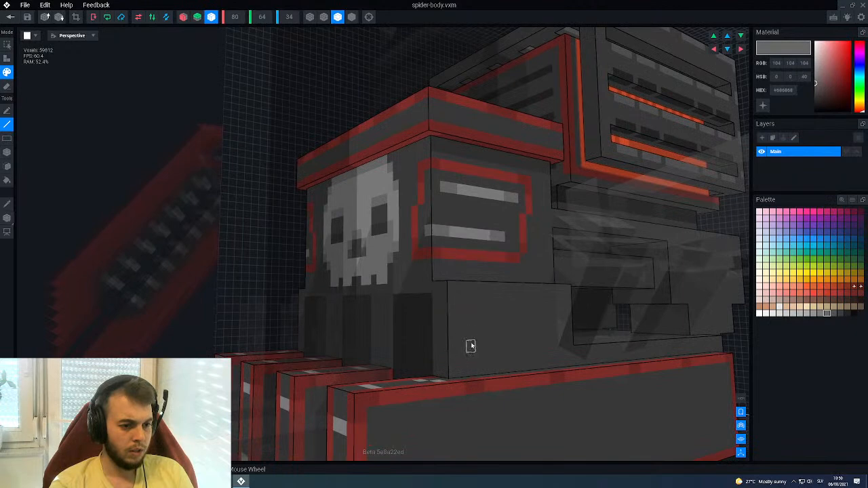
Sample near-black #242424 from the front recess and paint two nested angular lines on the side of the block below the housing.
{"action": "left_click", "coordinate": [412, 339], "text": "alt"}
{"action": "right_click_drag", "start_coordinate": [461, 345], "coordinate": [462, 345]}
{"action": "mouse_move", "coordinate": [472, 366]}
{"action": "left_mouse_down"}
{"action": "mouse_move", "coordinate": [473, 310]}
{"action": "mouse_move", "coordinate": [573, 305]}
{"action": "left_mouse_up"}
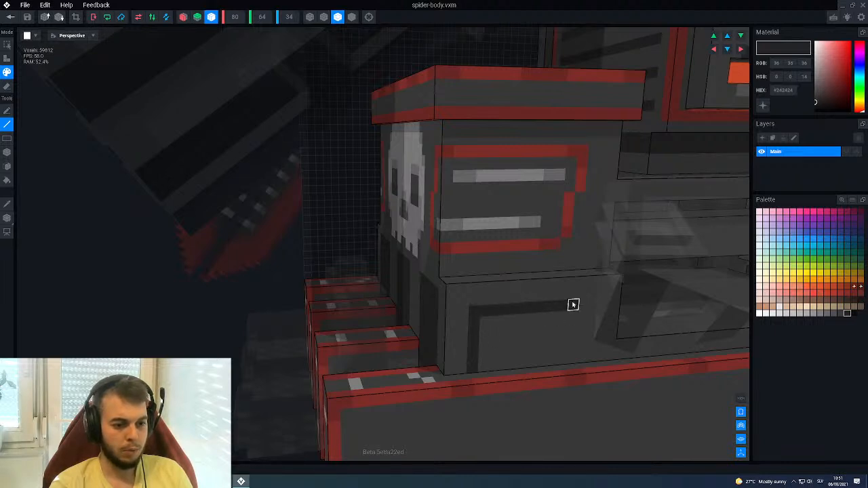
{"action": "right_click_drag", "start_coordinate": [572, 305], "coordinate": [519, 332]}
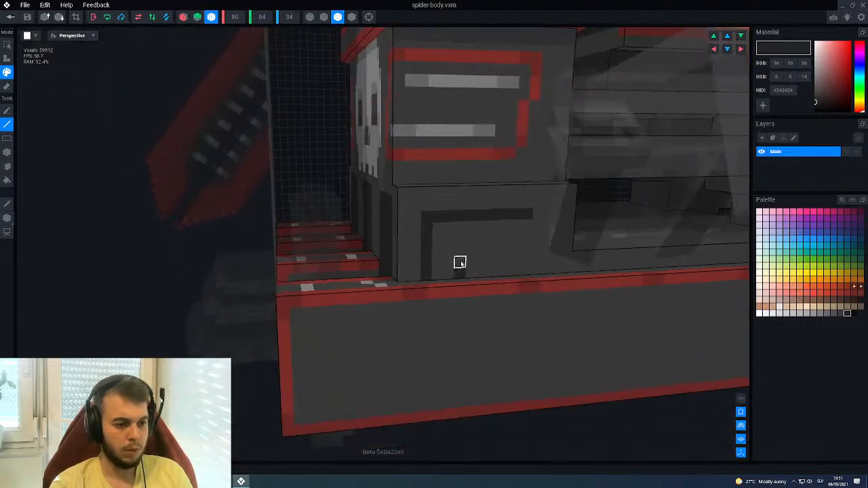
{"action": "left_click_drag", "start_coordinate": [460, 250], "coordinate": [546, 246]}
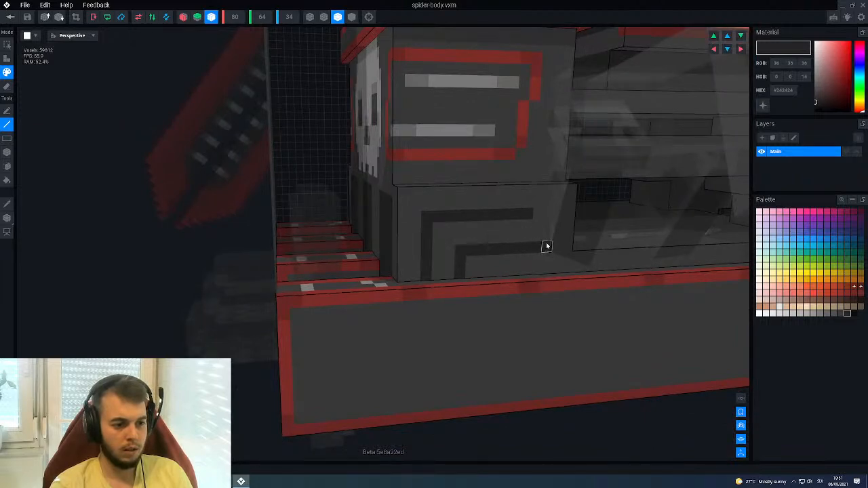
Inspect the painted side bars, angular lines and skull front from several angles.
{"action": "scroll", "coordinate": [513, 246], "scroll_direction": "down", "scroll_amount": 6}
{"action": "right_click_drag", "start_coordinate": [456, 299], "coordinate": [506, 305]}
{"action": "scroll", "coordinate": [459, 297], "scroll_direction": "up", "scroll_amount": 8}
{"action": "scroll", "coordinate": [506, 306], "scroll_direction": "up", "scroll_amount": 1}
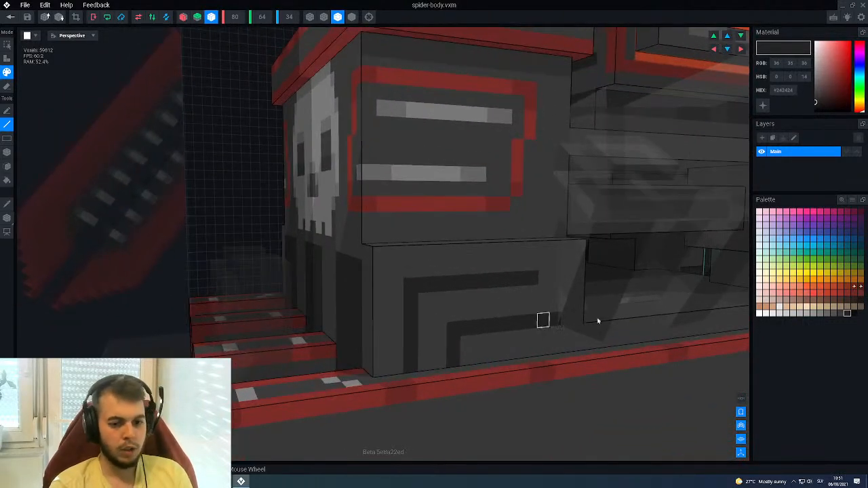
{"action": "left_click", "coordinate": [459, 305], "text": "alt"}
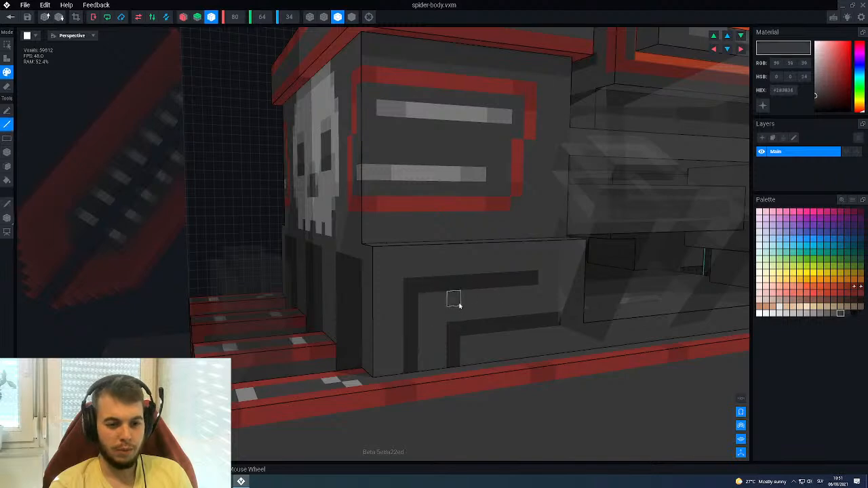
{"action": "left_click", "coordinate": [472, 288], "text": "alt"}
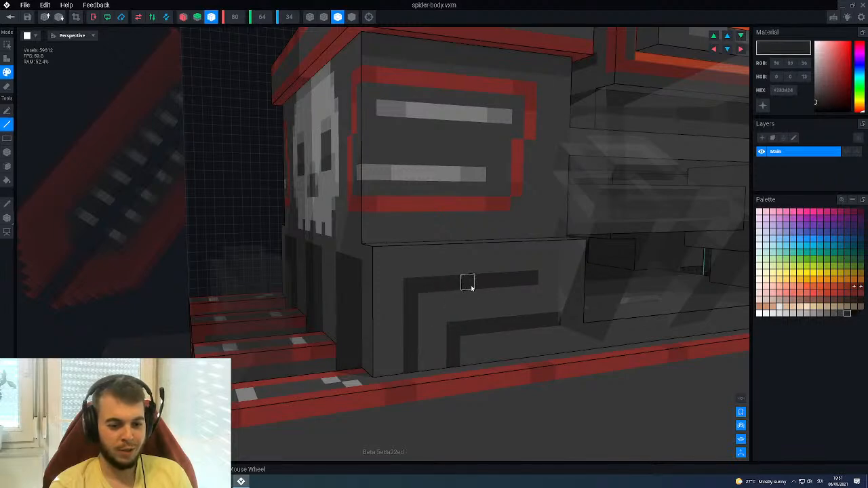
{"action": "scroll", "coordinate": [461, 308], "scroll_direction": "down", "scroll_amount": 6}
{"action": "right_click_drag", "start_coordinate": [476, 303], "coordinate": [484, 299]}
{"action": "scroll", "coordinate": [486, 311], "scroll_direction": "up", "scroll_amount": 6}
{"action": "right_click_drag", "start_coordinate": [494, 343], "coordinate": [486, 324]}
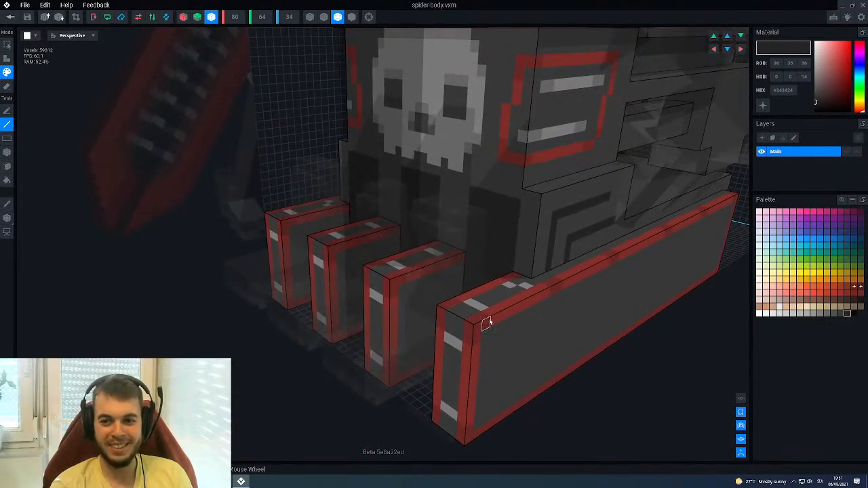
{"action": "scroll", "coordinate": [489, 344], "scroll_direction": "down", "scroll_amount": 10}
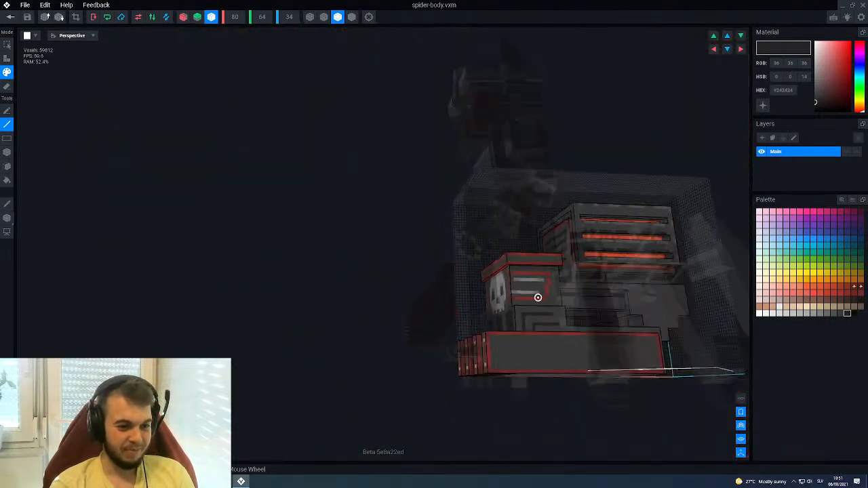
Close the spider-body model with its changes saved and view the painted body on the assembled spider rig.
{"action": "left_click", "coordinate": [10, 17]}
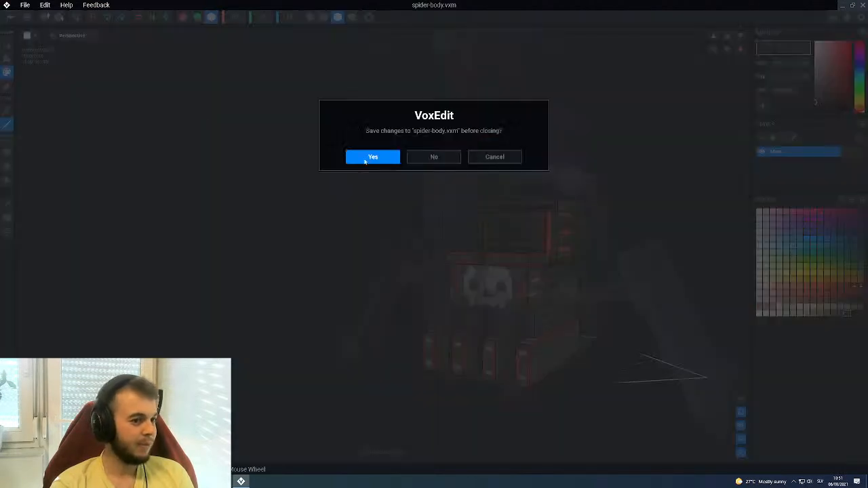
{"action": "left_click", "coordinate": [373, 157]}
{"action": "right_click_drag", "start_coordinate": [449, 142], "coordinate": [444, 100]}
{"action": "middle_click_drag", "start_coordinate": [444, 99], "coordinate": [431, 161]}
{"action": "right_click_drag", "start_coordinate": [430, 160], "coordinate": [431, 161]}
{"action": "scroll", "coordinate": [430, 161], "scroll_direction": "up", "scroll_amount": 5}
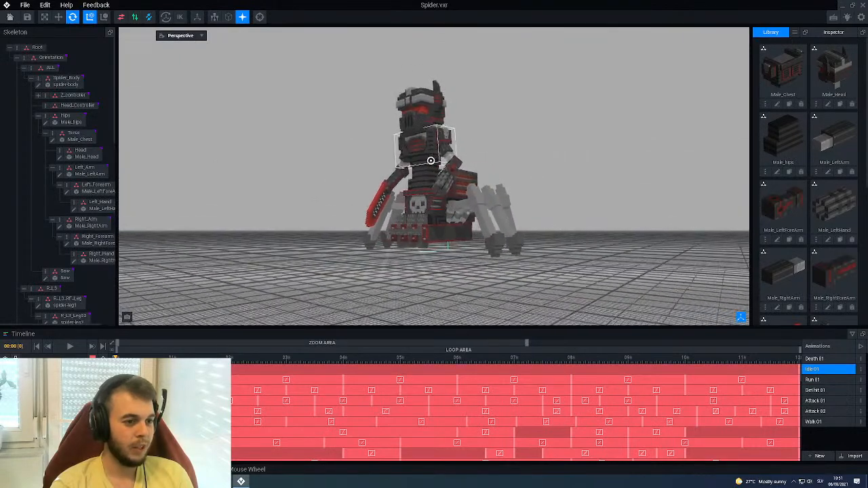
{"action": "right_click_drag", "start_coordinate": [456, 236], "coordinate": [463, 242]}
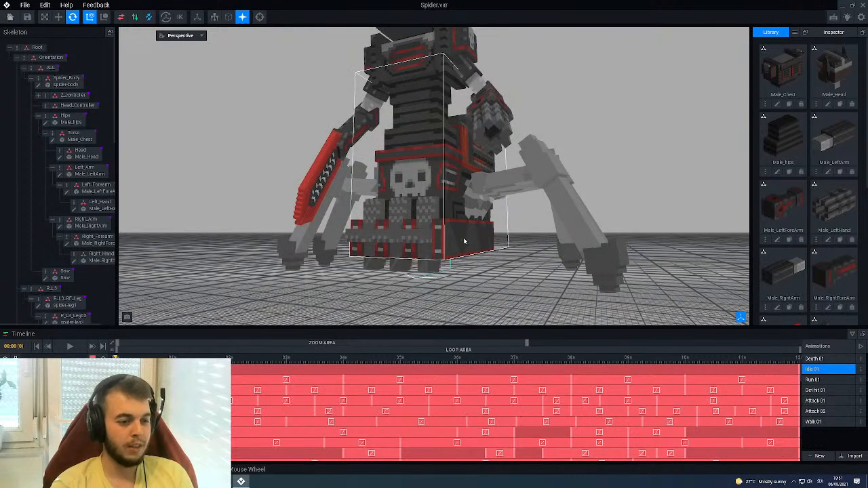
Reopen the spider-body model from the rig for editing and bring its long lower side block into close view.
{"action": "left_click", "coordinate": [467, 235]}
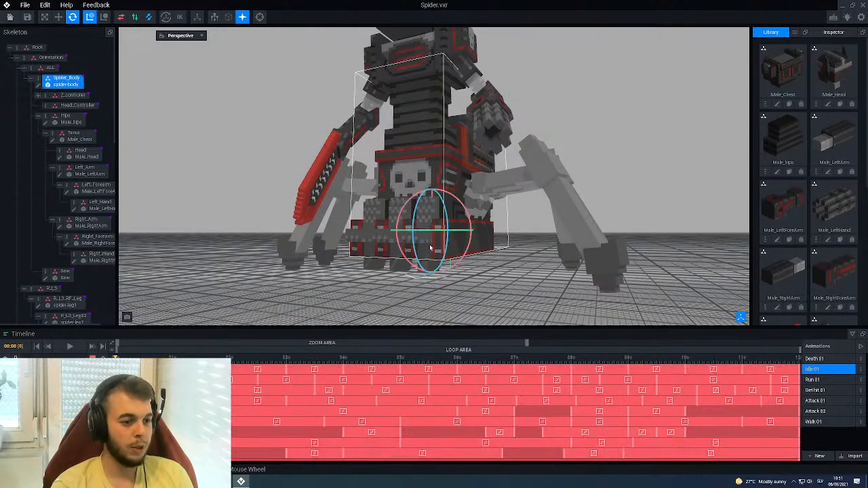
{"action": "left_click", "coordinate": [39, 84]}
{"action": "right_click_drag", "start_coordinate": [358, 240], "coordinate": [373, 227]}
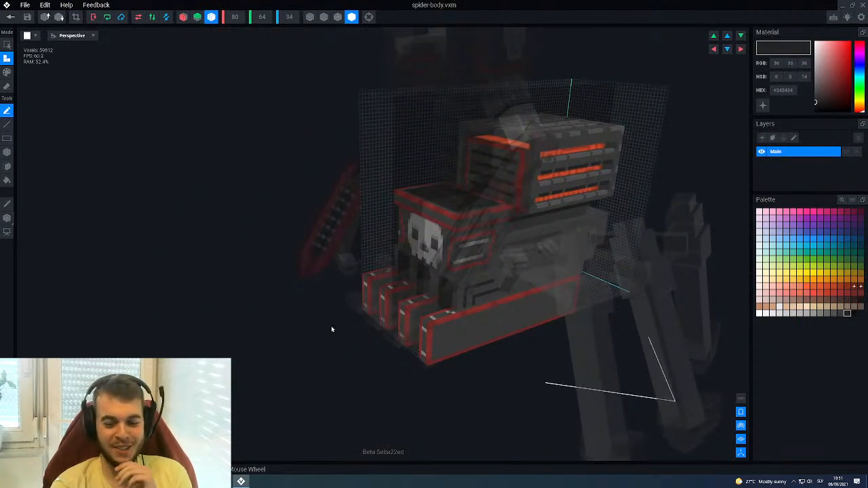
{"action": "middle_click_drag", "start_coordinate": [366, 384], "coordinate": [442, 282]}
{"action": "scroll", "coordinate": [442, 282], "scroll_direction": "up", "scroll_amount": 4}
{"action": "middle_click_drag", "start_coordinate": [688, 178], "coordinate": [520, 211]}
{"action": "scroll", "coordinate": [491, 190], "scroll_direction": "up", "scroll_amount": 3}
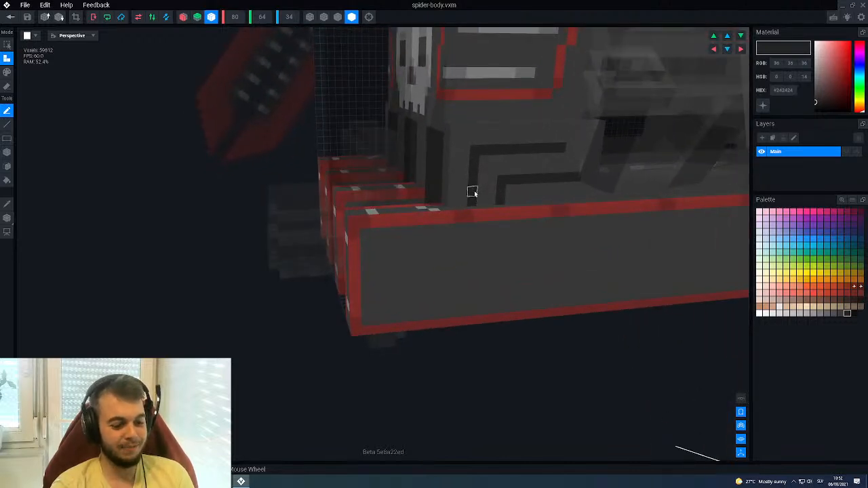
Compare the RGB values of the two darkest greys in the palette, with the side block in view.
{"action": "middle_click_drag", "start_coordinate": [474, 192], "coordinate": [472, 218]}
{"action": "scroll", "coordinate": [470, 190], "scroll_direction": "down", "scroll_amount": 4}
{"action": "right_click_drag", "start_coordinate": [454, 227], "coordinate": [526, 221]}
{"action": "scroll", "coordinate": [527, 221], "scroll_direction": "up", "scroll_amount": 5}
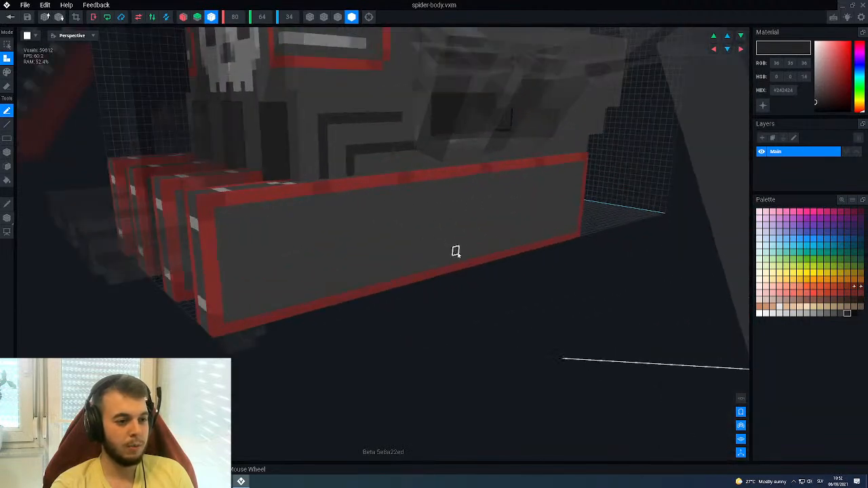
{"action": "middle_click_drag", "start_coordinate": [350, 149], "coordinate": [379, 203]}
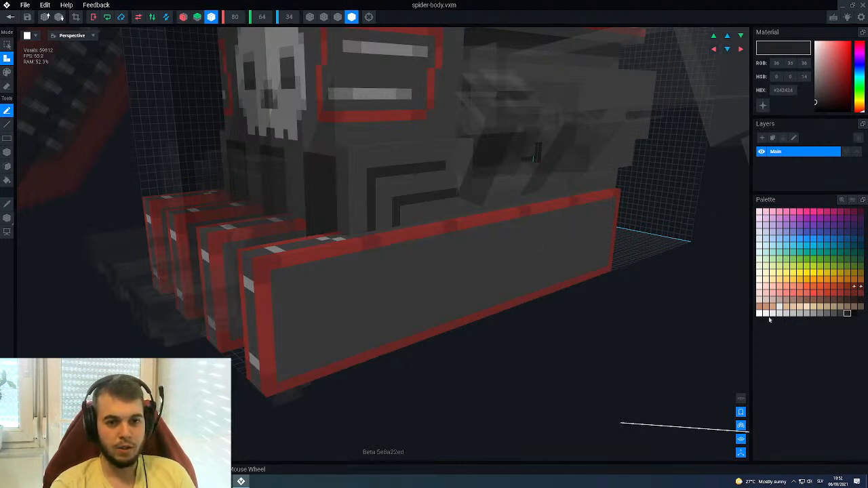
{"action": "left_click", "coordinate": [840, 314]}
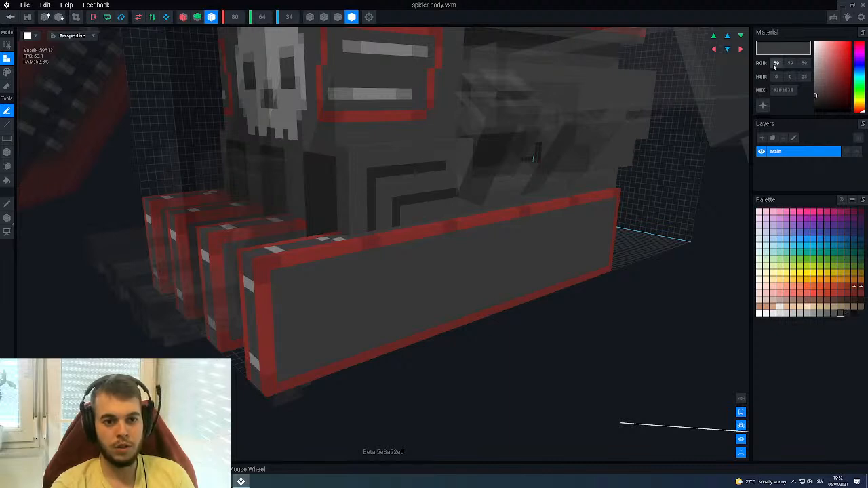
{"action": "scroll", "coordinate": [777, 65], "scroll_direction": "up", "scroll_amount": 3}
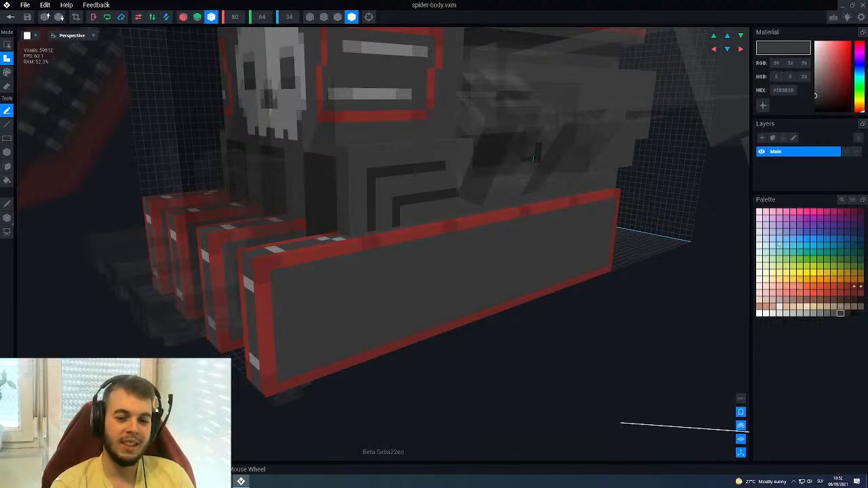
{"action": "left_click", "coordinate": [847, 313]}
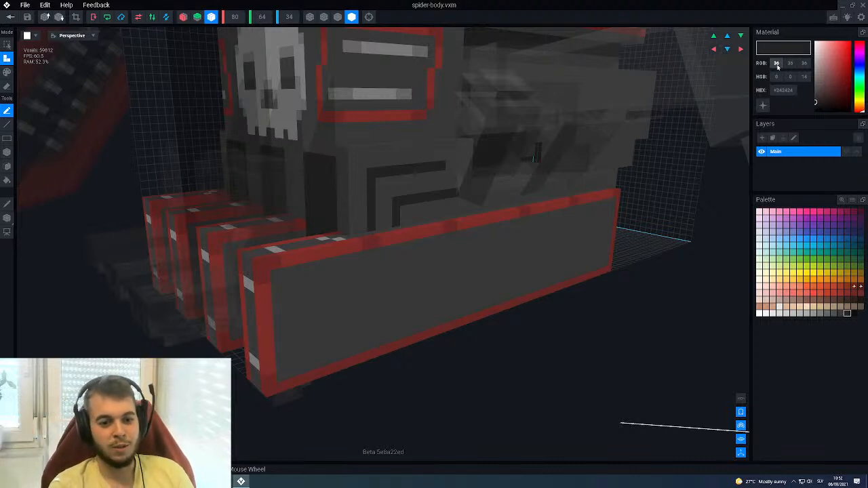
Redefine the brown palette swatch above the near-black grey as a dark grey with RGB 48, 48, 48.
{"action": "left_click", "coordinate": [846, 306]}
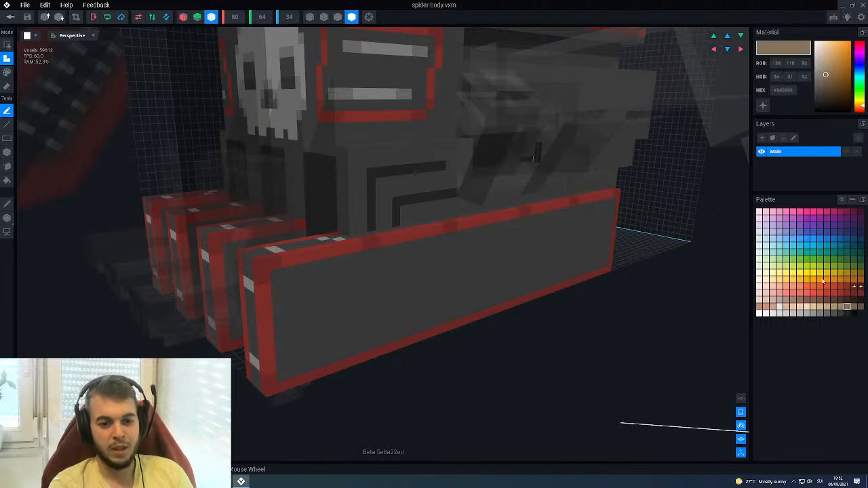
{"action": "left_click", "coordinate": [773, 66]}
{"action": "type", "text": "4"}
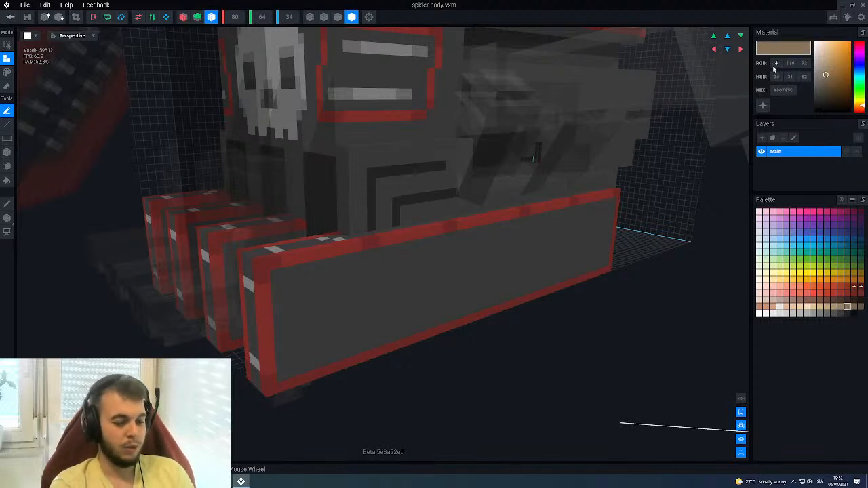
{"action": "type", "text": "8"}
{"action": "key", "text": "Return"}
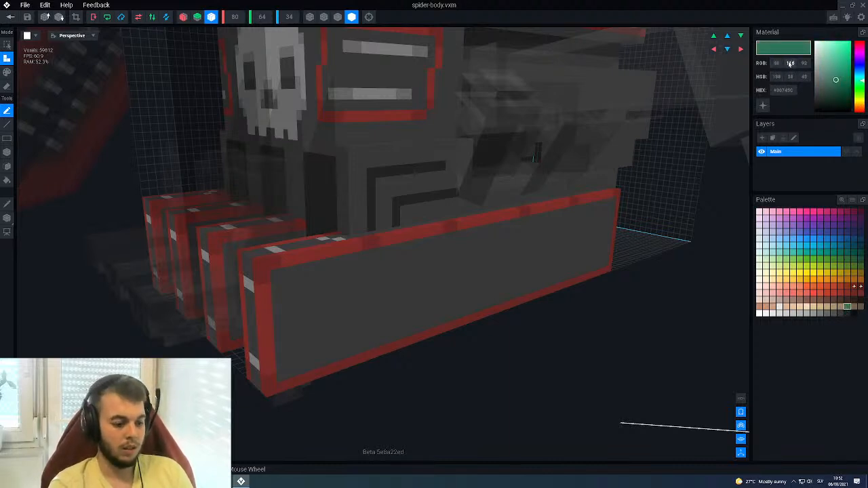
{"action": "type", "text": "48"}
{"action": "key", "text": "Return"}
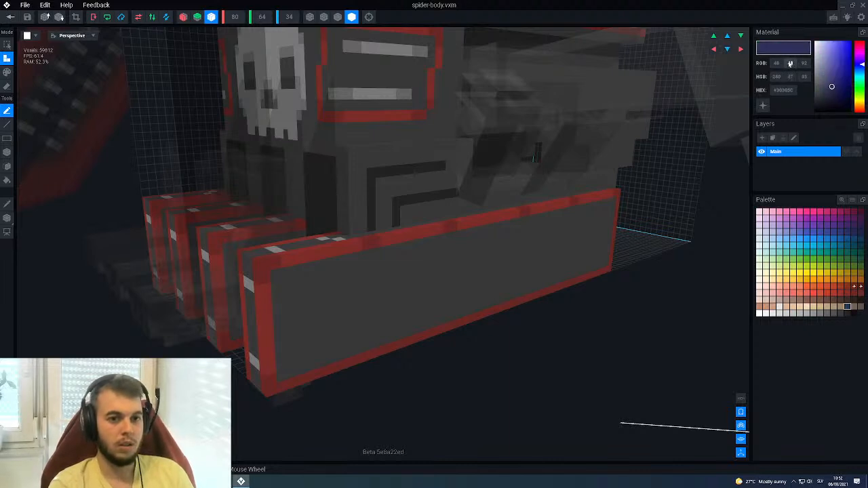
{"action": "left_click", "coordinate": [805, 66]}
{"action": "type", "text": "48"}
{"action": "key", "text": "Return"}
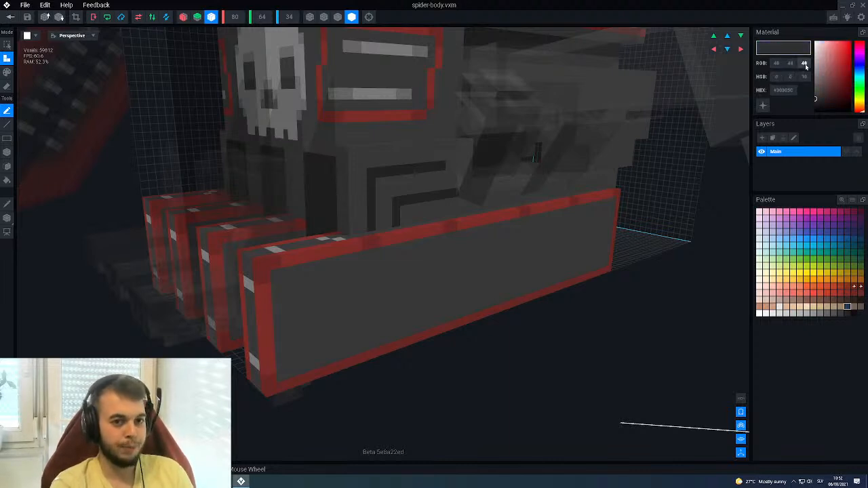
Paint short #303030 line segments over parts of the two near-black angular lines on the block below the housing.
{"action": "right_click_drag", "start_coordinate": [501, 257], "coordinate": [454, 254]}
{"action": "scroll", "coordinate": [454, 194], "scroll_direction": "up", "scroll_amount": 5}
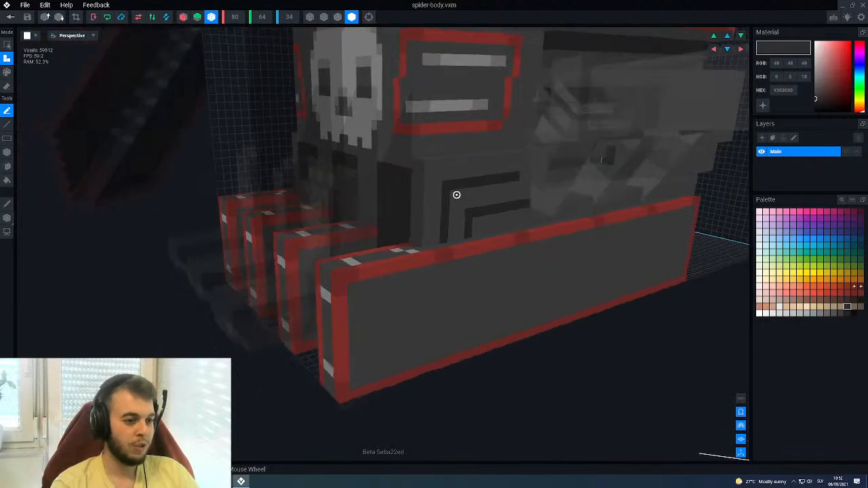
{"action": "key", "text": "p"}
{"action": "key", "text": "l"}
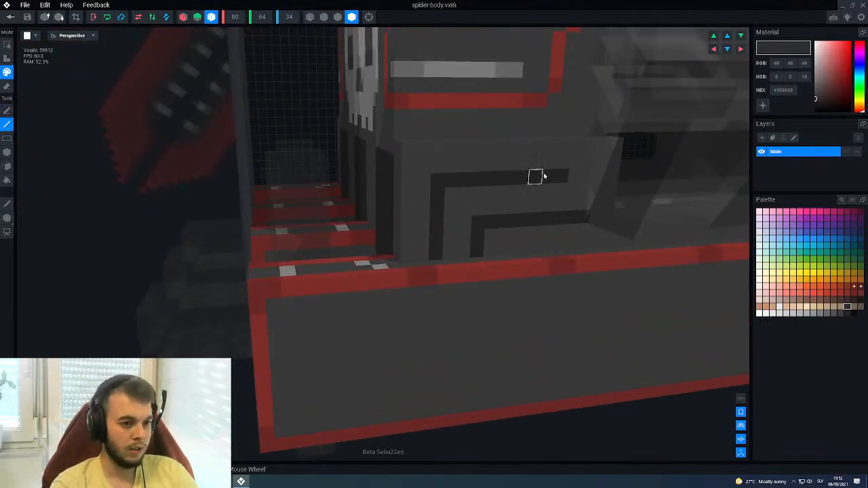
{"action": "left_click", "coordinate": [562, 177]}
{"action": "left_click_drag", "start_coordinate": [582, 219], "coordinate": [573, 220]}
{"action": "left_click", "coordinate": [549, 177]}
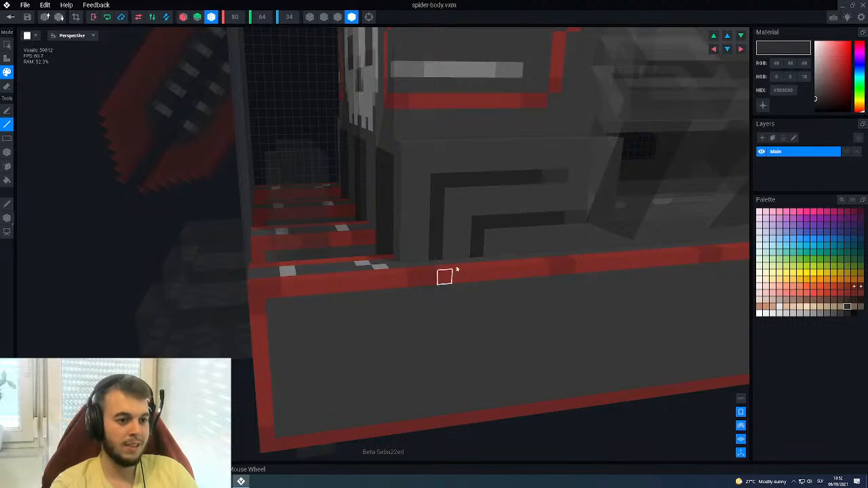
{"action": "left_click", "coordinate": [508, 178]}
{"action": "left_click", "coordinate": [529, 217]}
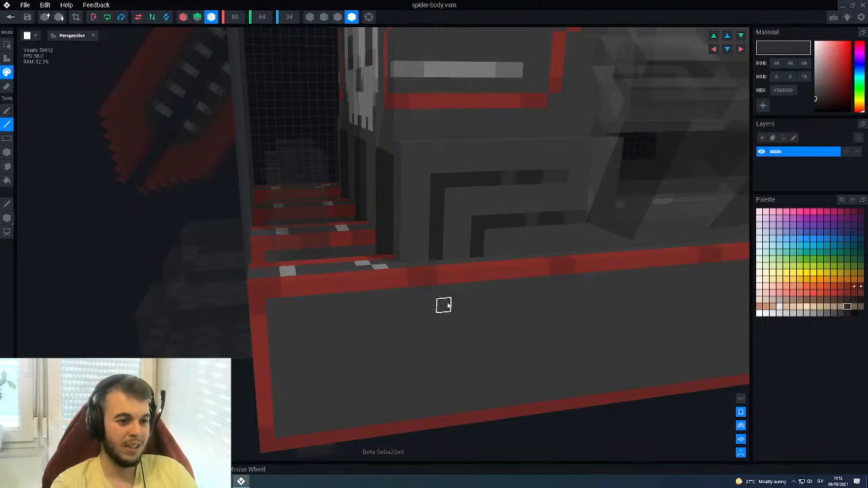
Sample #242424 from the angular line and paint a filled square, about 6 by 6 voxels, near the front end of the red-framed side panel.
{"action": "scroll", "coordinate": [464, 287], "scroll_direction": "down", "scroll_amount": 3}
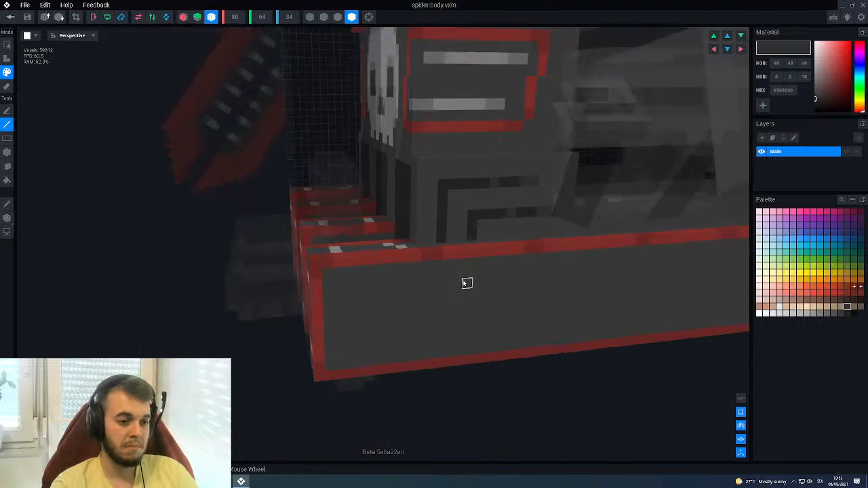
{"action": "middle_click_drag", "start_coordinate": [466, 231], "coordinate": [465, 175]}
{"action": "left_click", "coordinate": [465, 171], "text": "alt"}
{"action": "middle_click_drag", "start_coordinate": [426, 261], "coordinate": [388, 241]}
{"action": "mouse_move", "coordinate": [400, 259]}
{"action": "right_mouse_down"}
{"action": "mouse_move", "coordinate": [411, 267]}
{"action": "mouse_move", "coordinate": [405, 272]}
{"action": "right_mouse_up"}
{"action": "key", "text": "b"}
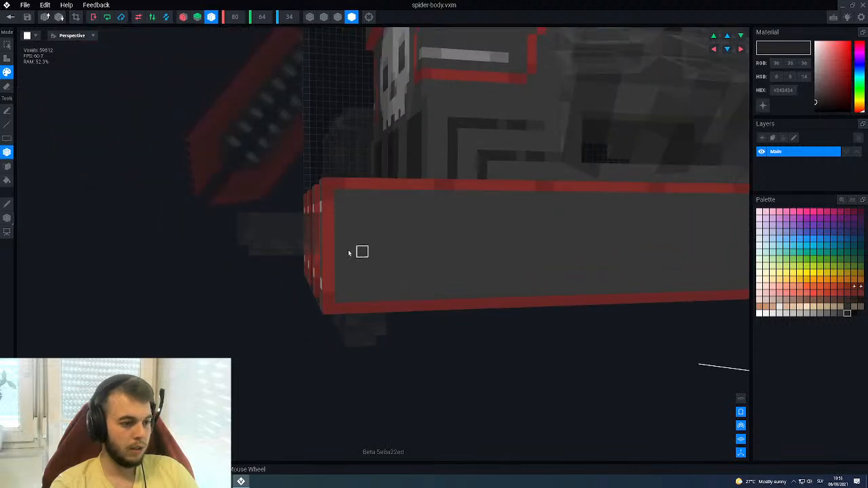
{"action": "mouse_move", "coordinate": [362, 218]}
{"action": "left_mouse_down"}
{"action": "mouse_move", "coordinate": [426, 273]}
{"action": "mouse_move", "coordinate": [416, 283]}
{"action": "mouse_move", "coordinate": [416, 273]}
{"action": "left_mouse_up"}
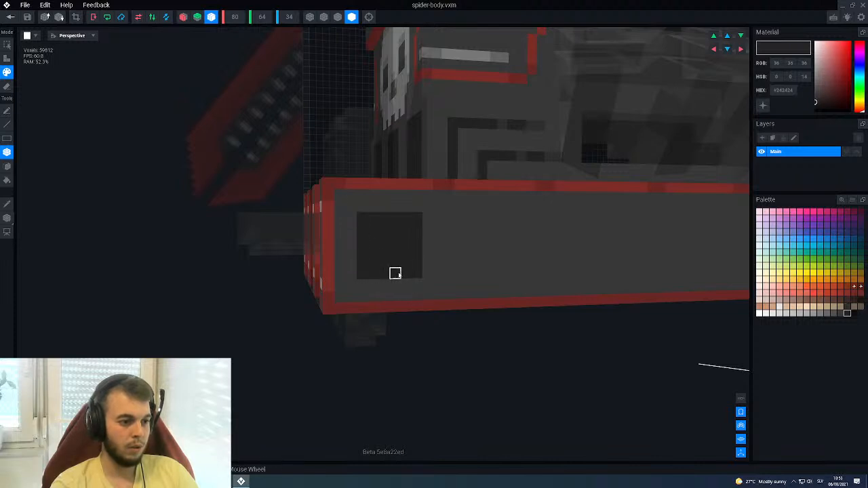
Paint a matching #242424 square near the rear end of the red-framed side panel.
{"action": "middle_click_drag", "start_coordinate": [426, 273], "coordinate": [326, 270]}
{"action": "scroll", "coordinate": [436, 257], "scroll_direction": "up", "scroll_amount": 5}
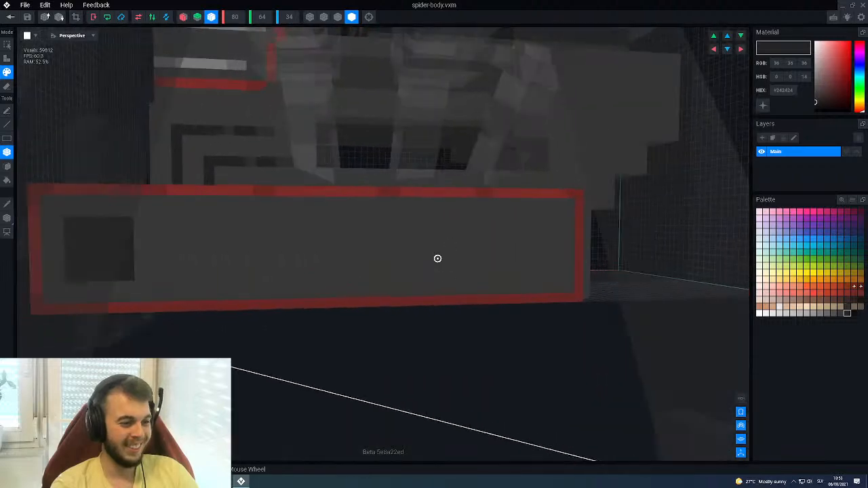
{"action": "scroll", "coordinate": [531, 236], "scroll_direction": "down", "scroll_amount": 3}
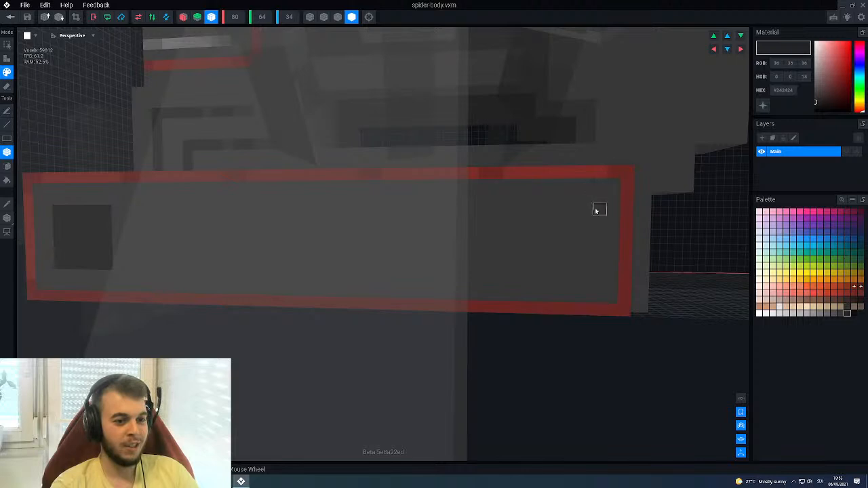
{"action": "mouse_move", "coordinate": [585, 208]}
{"action": "left_mouse_down"}
{"action": "mouse_move", "coordinate": [559, 284]}
{"action": "mouse_move", "coordinate": [558, 271]}
{"action": "mouse_move", "coordinate": [520, 270]}
{"action": "left_mouse_up"}
Paint two more #242424 squares on the side panel, one inward of each end square.
{"action": "middle_click_drag", "start_coordinate": [457, 294], "coordinate": [590, 297]}
{"action": "middle_click_drag", "start_coordinate": [433, 278], "coordinate": [422, 272]}
{"action": "middle_click_drag", "start_coordinate": [351, 252], "coordinate": [436, 249]}
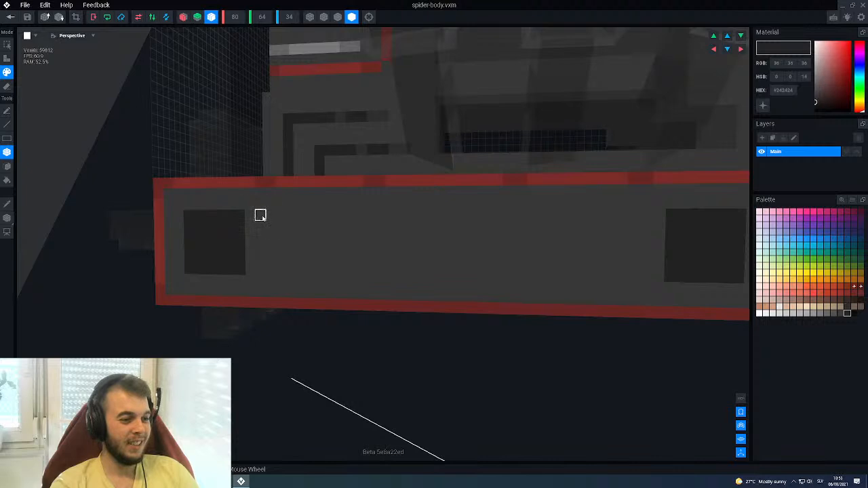
{"action": "mouse_move", "coordinate": [291, 215]}
{"action": "left_mouse_down"}
{"action": "mouse_move", "coordinate": [324, 272]}
{"action": "mouse_move", "coordinate": [345, 269]}
{"action": "left_mouse_up"}
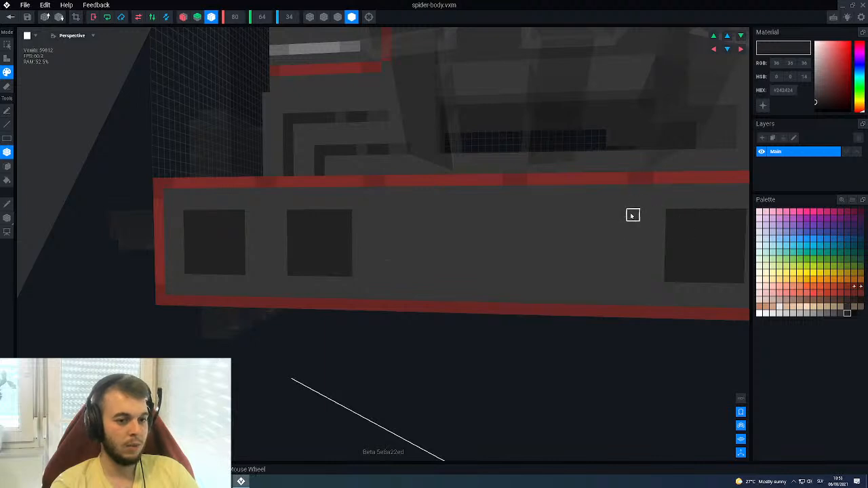
{"action": "mouse_move", "coordinate": [606, 215]}
{"action": "left_mouse_down"}
{"action": "mouse_move", "coordinate": [593, 276]}
{"action": "mouse_move", "coordinate": [544, 266]}
{"action": "mouse_move", "coordinate": [544, 274]}
{"action": "left_mouse_up"}
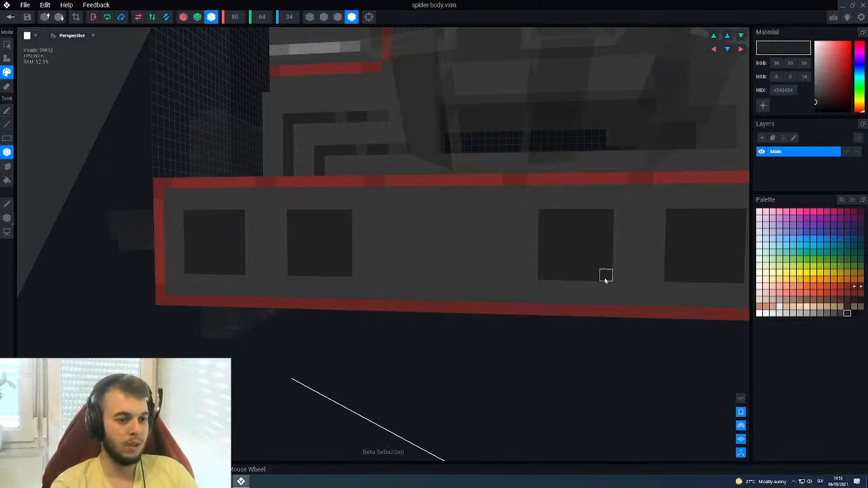
Fill the middle of the side panel with a wider #242424 rectangle, about 8 by 6 voxels.
{"action": "middle_click_drag", "start_coordinate": [427, 182], "coordinate": [460, 190]}
{"action": "right_click_drag", "start_coordinate": [399, 201], "coordinate": [415, 201]}
{"action": "middle_click_drag", "start_coordinate": [482, 223], "coordinate": [432, 215]}
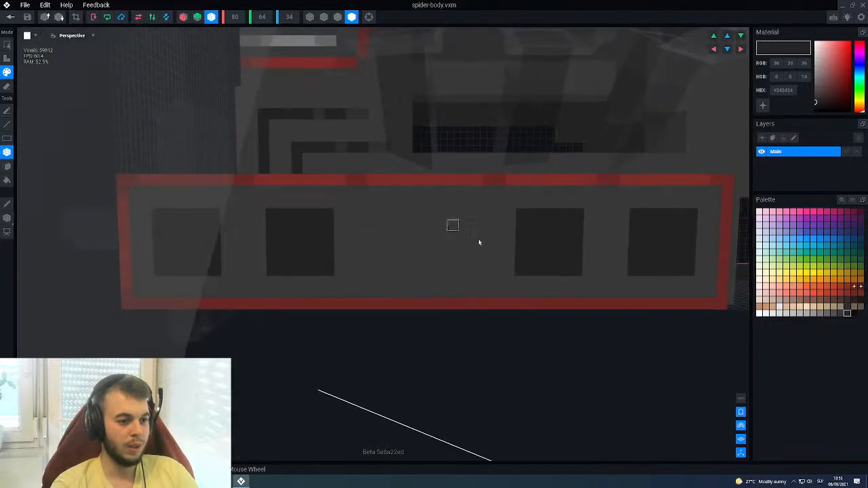
{"action": "left_click_drag", "start_coordinate": [475, 214], "coordinate": [384, 272]}
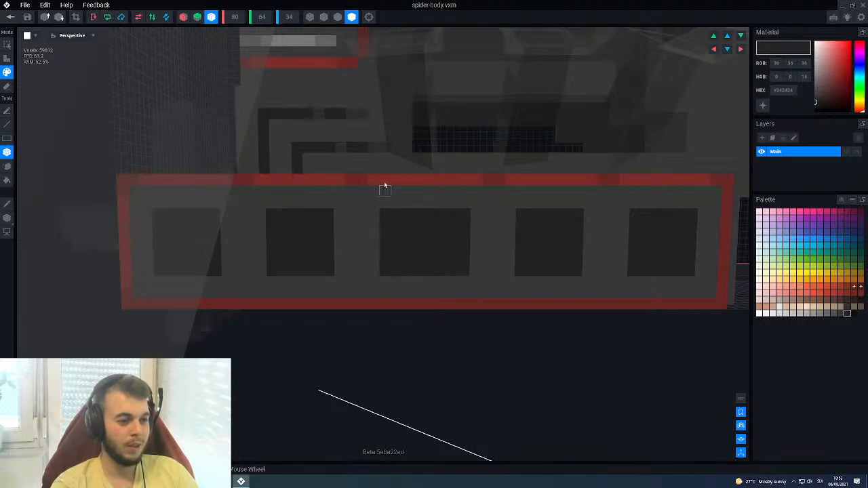
Choose the #303030 palette grey and bring the front dark square of the side panel into close view.
{"action": "right_click_drag", "start_coordinate": [362, 237], "coordinate": [434, 271]}
{"action": "scroll", "coordinate": [352, 248], "scroll_direction": "down", "scroll_amount": 3}
{"action": "scroll", "coordinate": [444, 306], "scroll_direction": "up", "scroll_amount": 4}
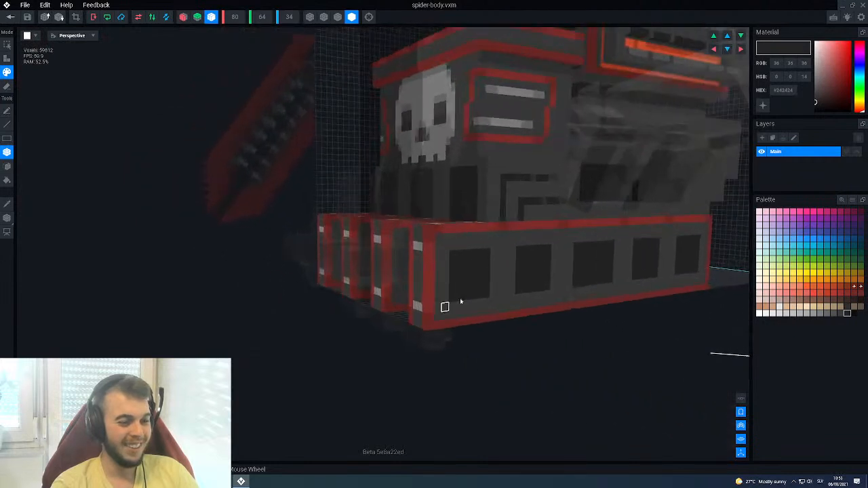
{"action": "middle_click_drag", "start_coordinate": [550, 284], "coordinate": [490, 278]}
{"action": "right_click_drag", "start_coordinate": [497, 276], "coordinate": [488, 276]}
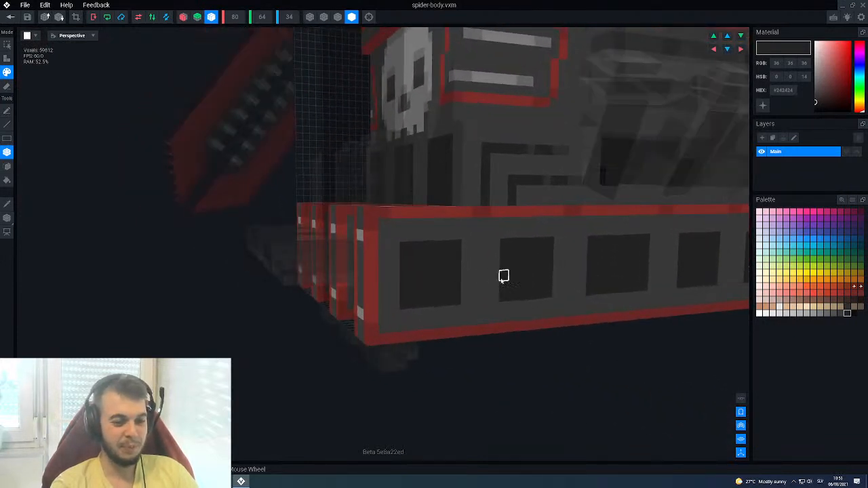
{"action": "left_click", "coordinate": [847, 306]}
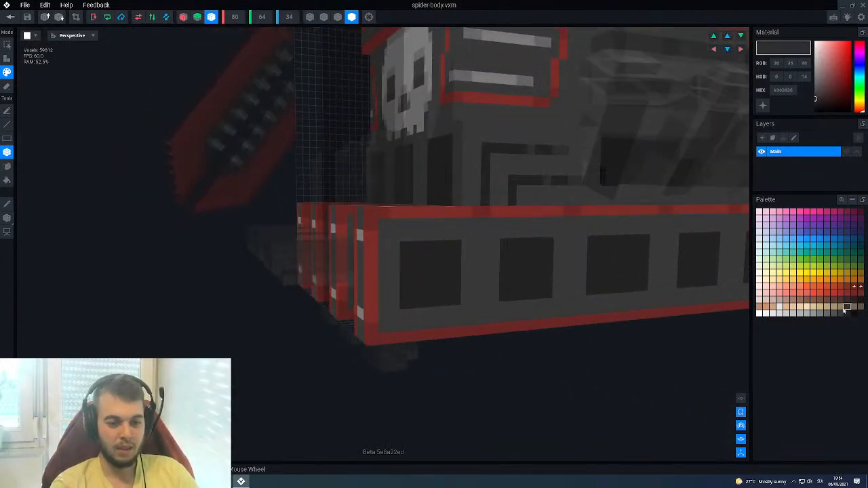
{"action": "middle_click_drag", "start_coordinate": [450, 279], "coordinate": [406, 276]}
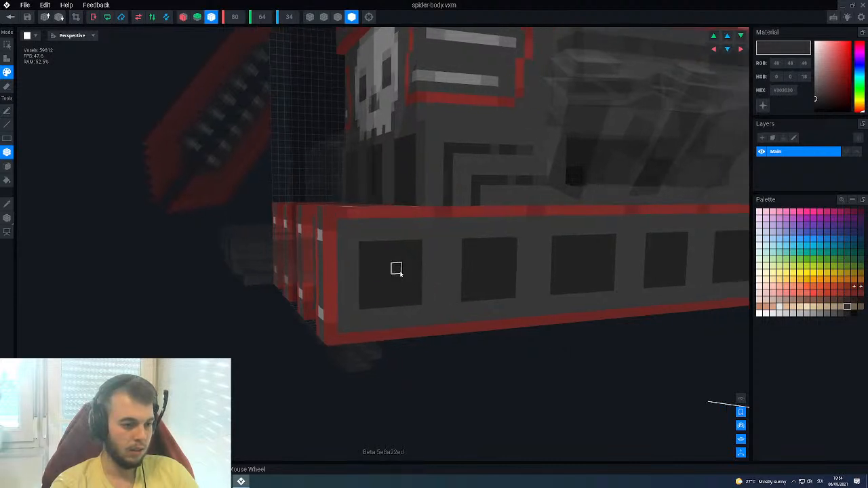
{"action": "key", "text": "e"}
{"action": "left_click_drag", "start_coordinate": [365, 258], "coordinate": [366, 247]}
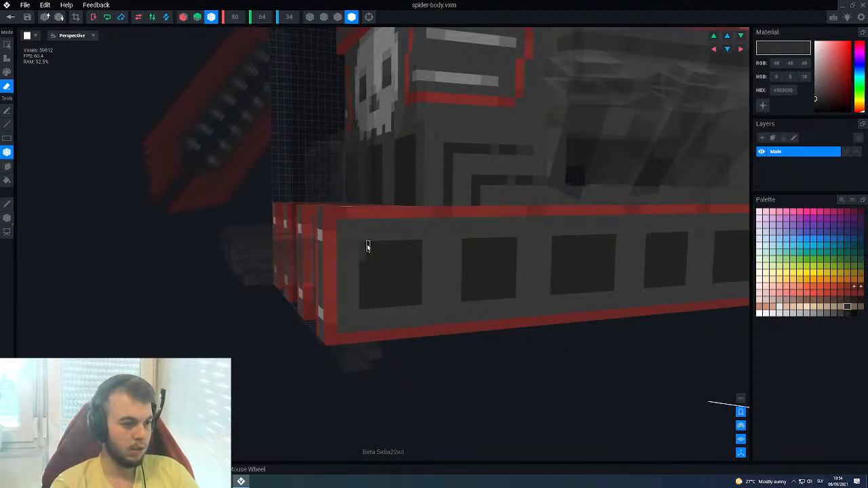
{"action": "key", "text": "ctrl+z"}
Paint #303030 lines along the top edge and upper front corner of the dark squares on the side panel.
{"action": "key", "text": "p"}
{"action": "key", "text": "l"}
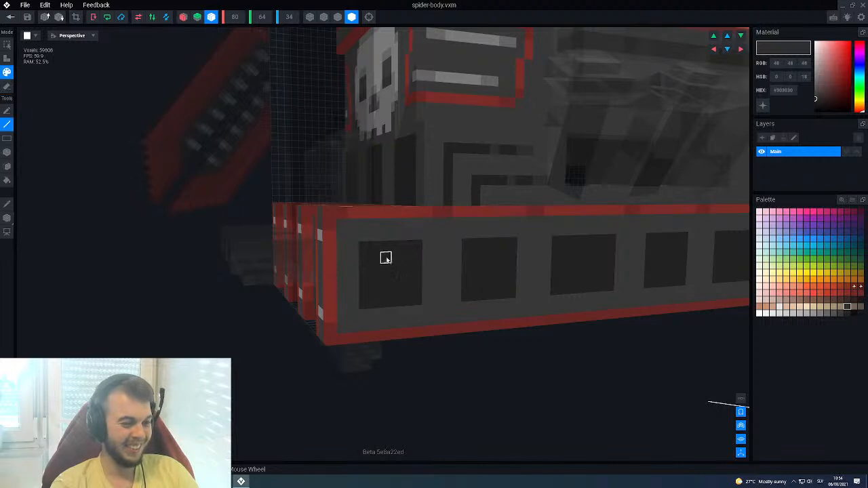
{"action": "middle_click_drag", "start_coordinate": [412, 256], "coordinate": [361, 257]}
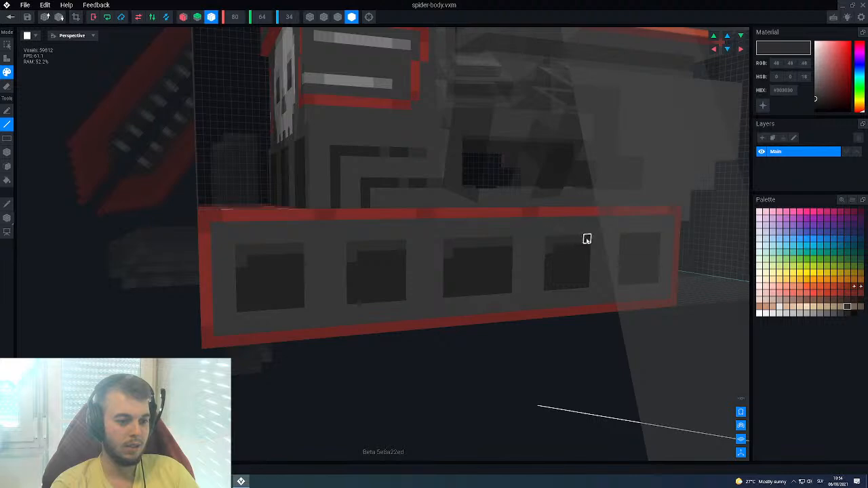
{"action": "scroll", "coordinate": [577, 238], "scroll_direction": "up", "scroll_amount": 5}
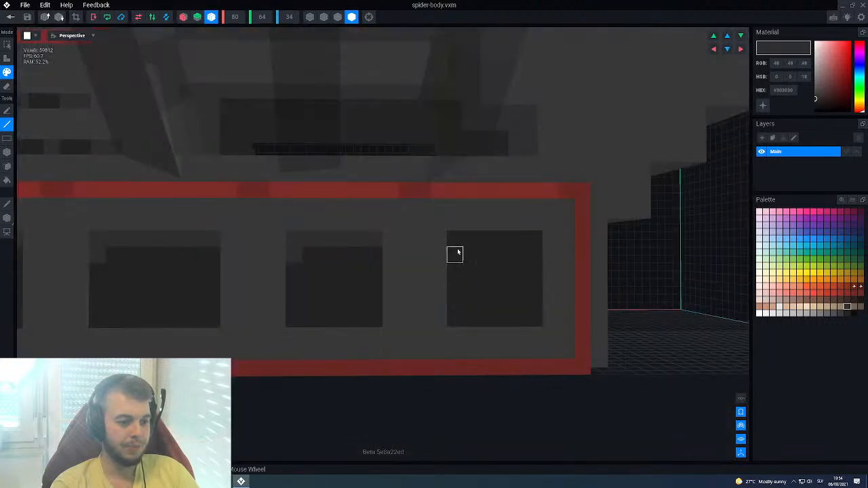
{"action": "scroll", "coordinate": [535, 238], "scroll_direction": "up", "scroll_amount": 3}
Notch the lower rear corner of the dark side-panel squares with short #3B3B3B lines.
{"action": "scroll", "coordinate": [354, 292], "scroll_direction": "down", "scroll_amount": 8}
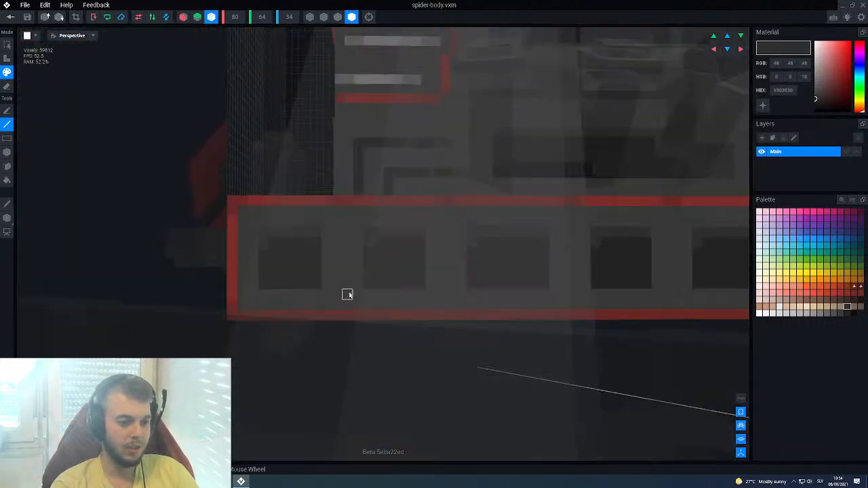
{"action": "scroll", "coordinate": [375, 278], "scroll_direction": "up", "scroll_amount": 3}
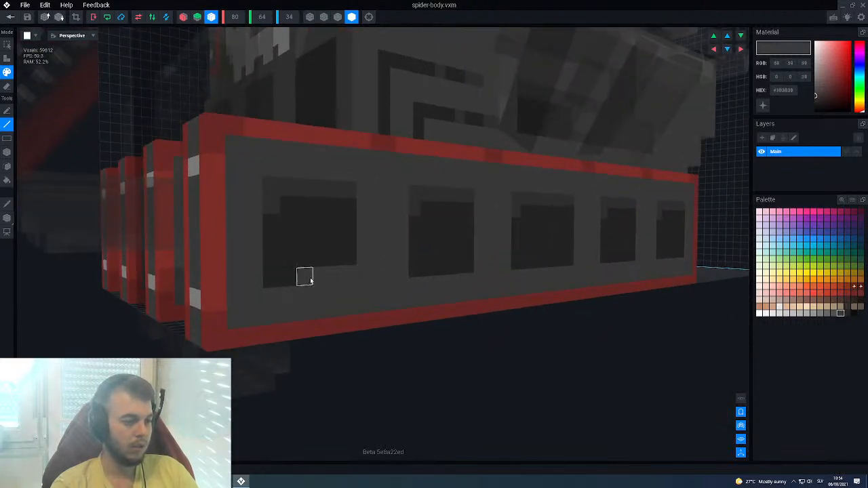
{"action": "scroll", "coordinate": [349, 290], "scroll_direction": "up", "scroll_amount": 1}
{"action": "middle_click_drag", "start_coordinate": [349, 290], "coordinate": [364, 260]}
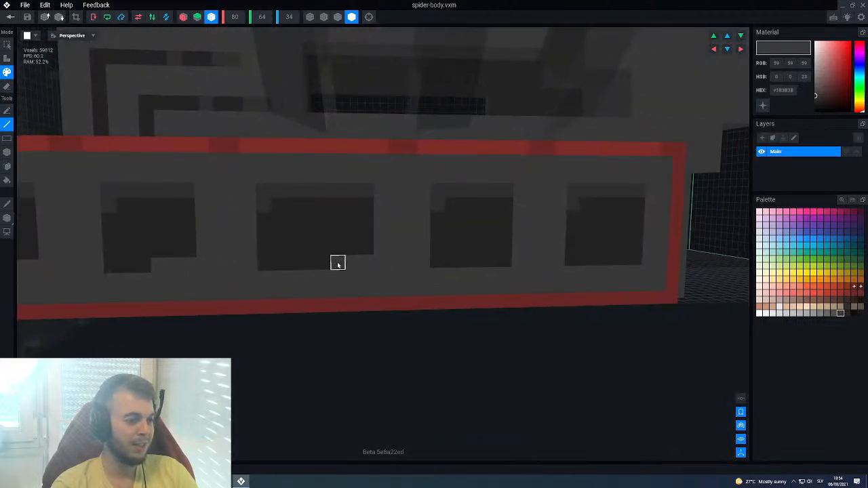
{"action": "left_click_drag", "start_coordinate": [505, 261], "coordinate": [481, 262]}
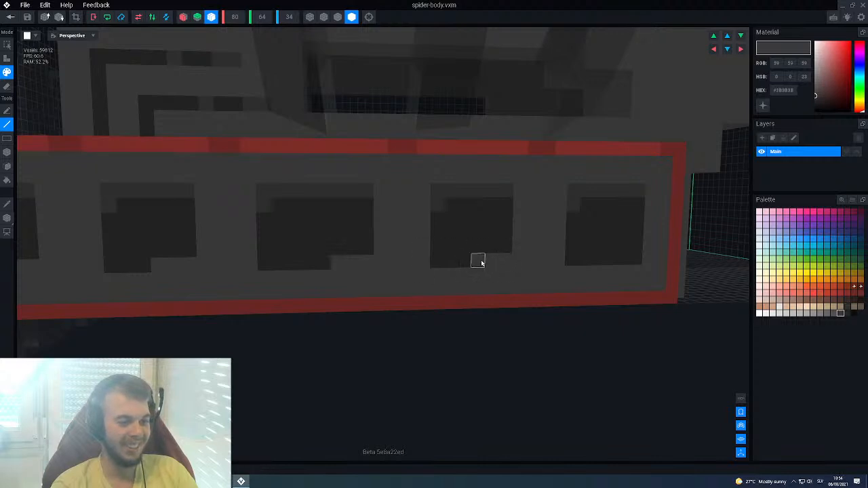
Examine the shaded dark squares along the side panel from several distances and angles.
{"action": "scroll", "coordinate": [480, 254], "scroll_direction": "down", "scroll_amount": 5}
{"action": "middle_click_drag", "start_coordinate": [480, 253], "coordinate": [405, 281]}
{"action": "scroll", "coordinate": [367, 248], "scroll_direction": "down", "scroll_amount": 4}
{"action": "scroll", "coordinate": [345, 278], "scroll_direction": "up", "scroll_amount": 5}
{"action": "scroll", "coordinate": [403, 283], "scroll_direction": "up", "scroll_amount": 3}
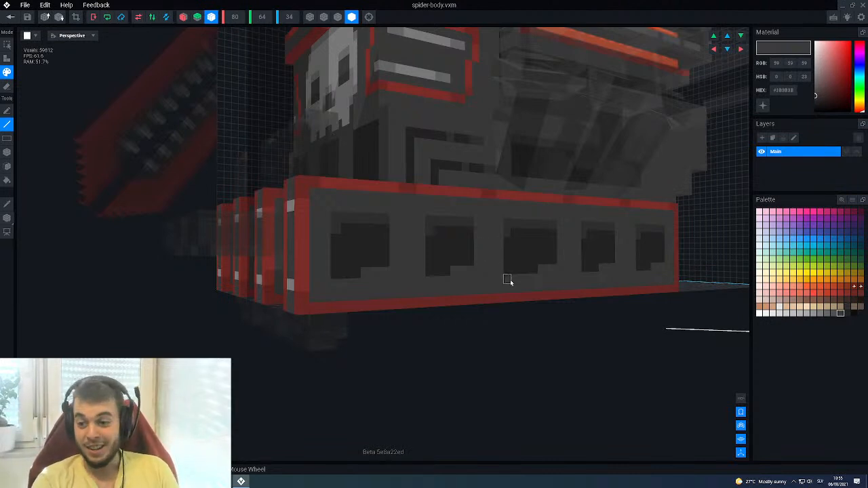
{"action": "middle_click_drag", "start_coordinate": [527, 278], "coordinate": [548, 283]}
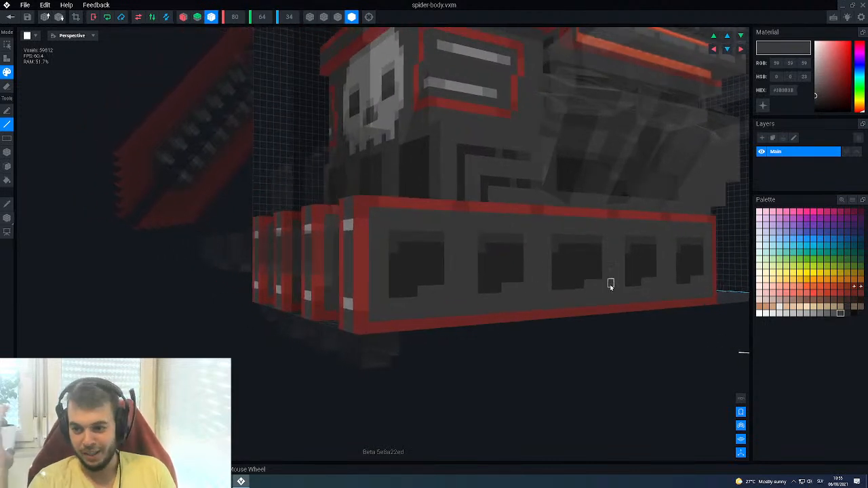
{"action": "middle_click_drag", "start_coordinate": [677, 290], "coordinate": [712, 292]}
{"action": "right_click_drag", "start_coordinate": [711, 291], "coordinate": [566, 289]}
Replace the brown palette swatch #7A6451 with the dark grey #191919.
{"action": "left_click", "coordinate": [846, 313]}
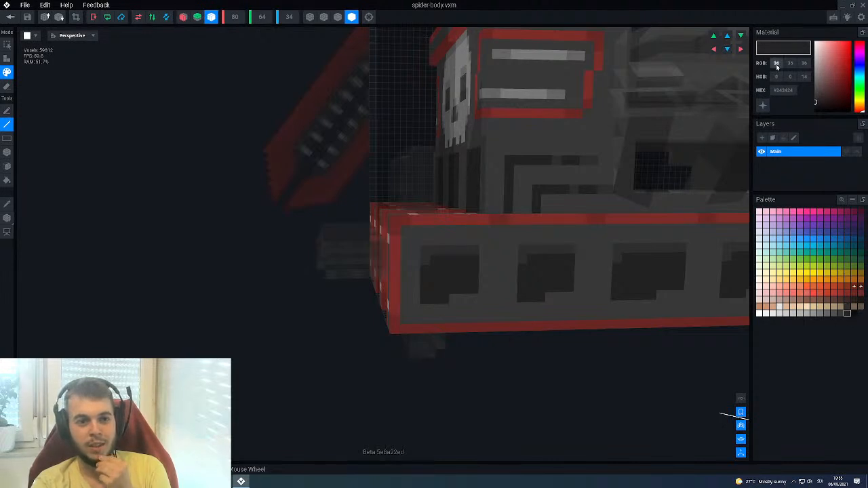
{"action": "left_click", "coordinate": [854, 313]}
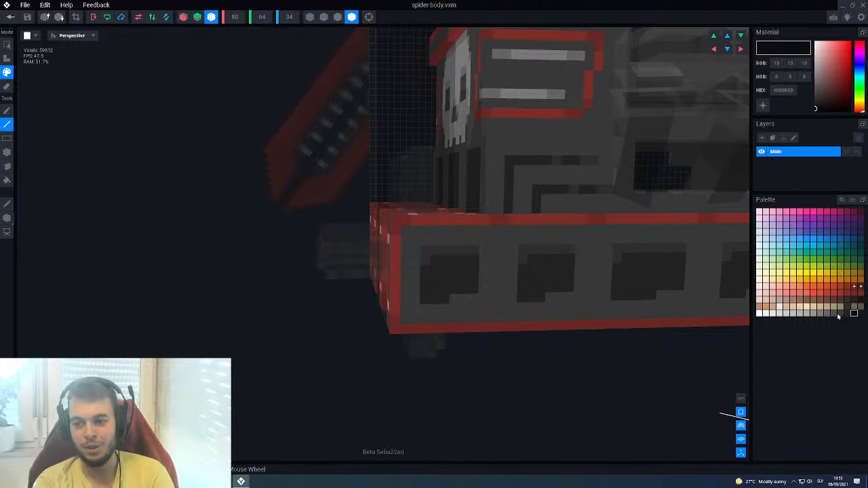
{"action": "left_click", "coordinate": [855, 307]}
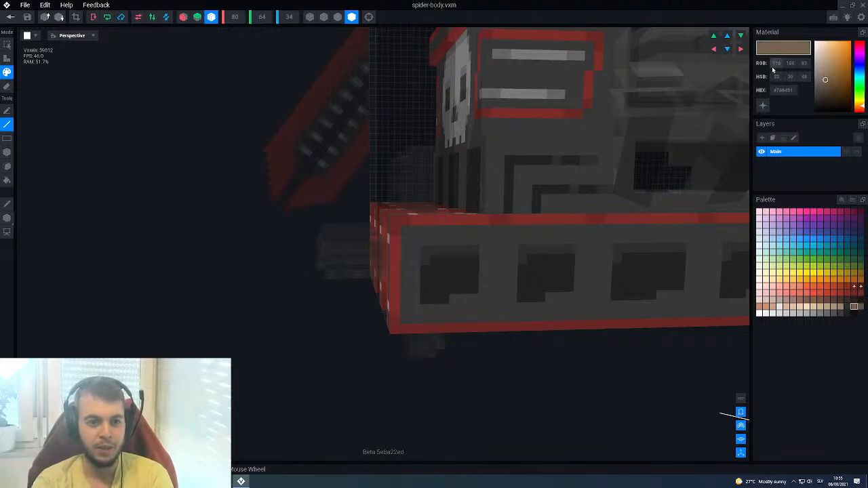
{"action": "key", "text": "Return"}
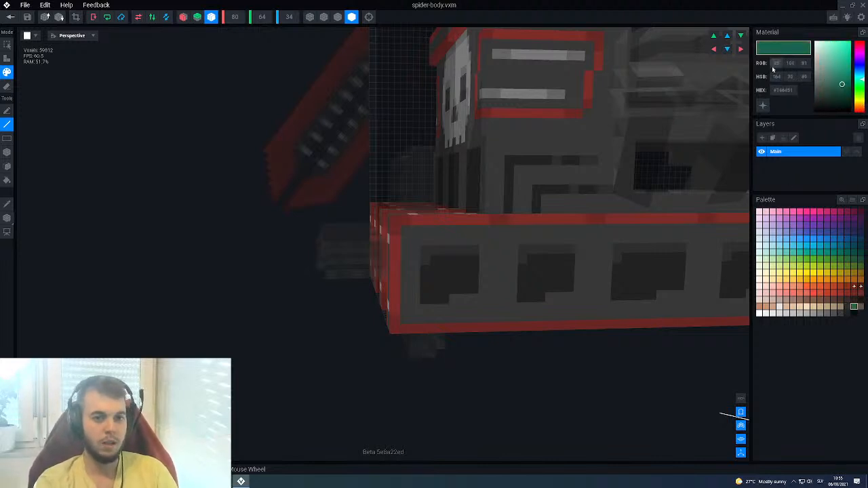
{"action": "left_click", "coordinate": [778, 92]}
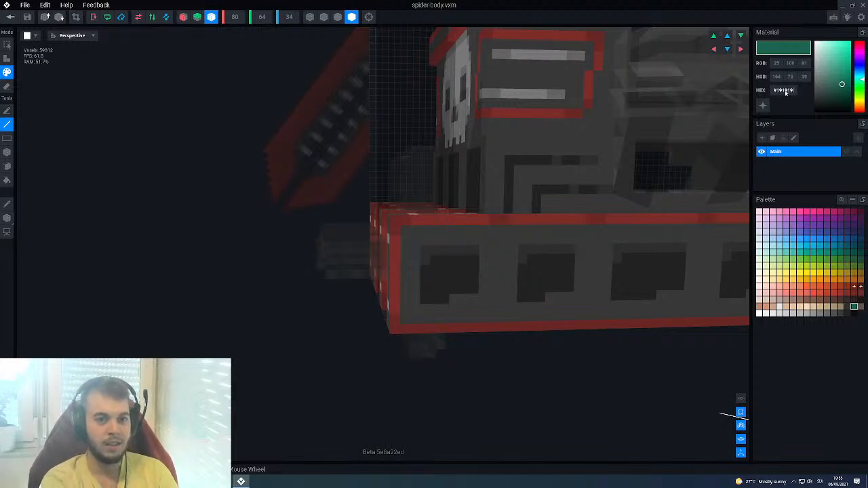
{"action": "key", "text": "Return"}
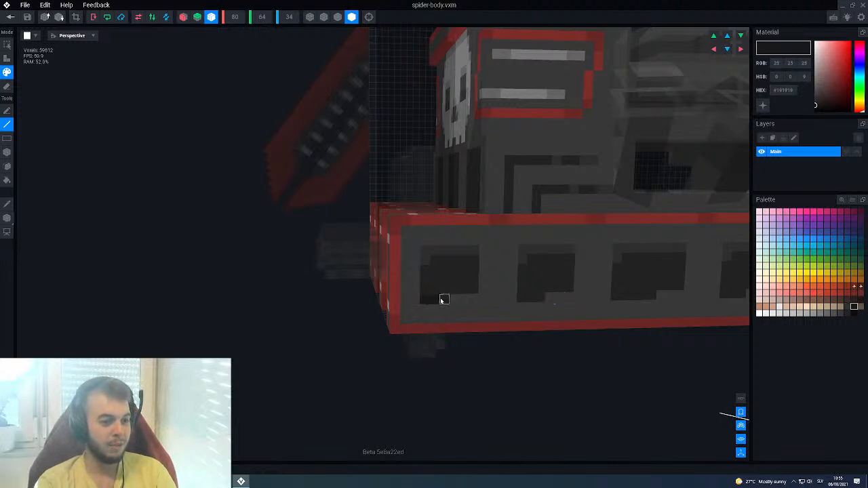
Paint #191919 lines along the bottom edge of the five dark side-panel squares, covering the notched corners.
{"action": "middle_click_drag", "start_coordinate": [513, 299], "coordinate": [408, 302]}
{"action": "right_click_drag", "start_coordinate": [408, 302], "coordinate": [409, 302]}
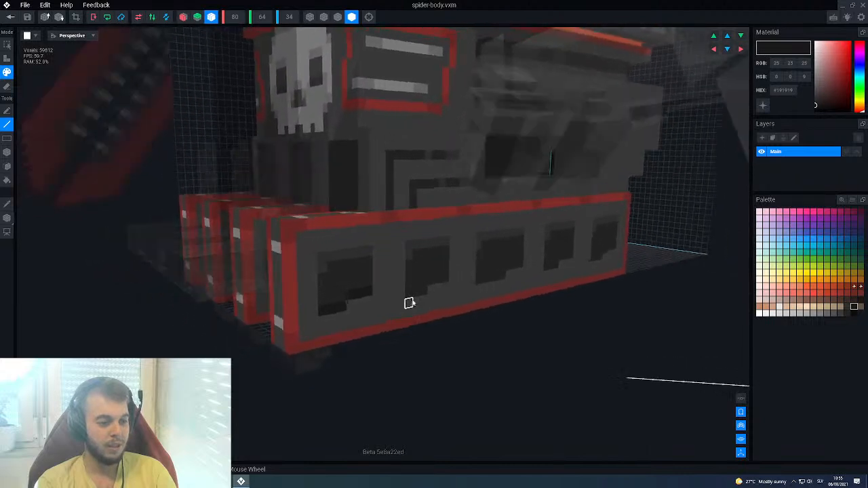
{"action": "scroll", "coordinate": [410, 301], "scroll_direction": "up", "scroll_amount": 2}
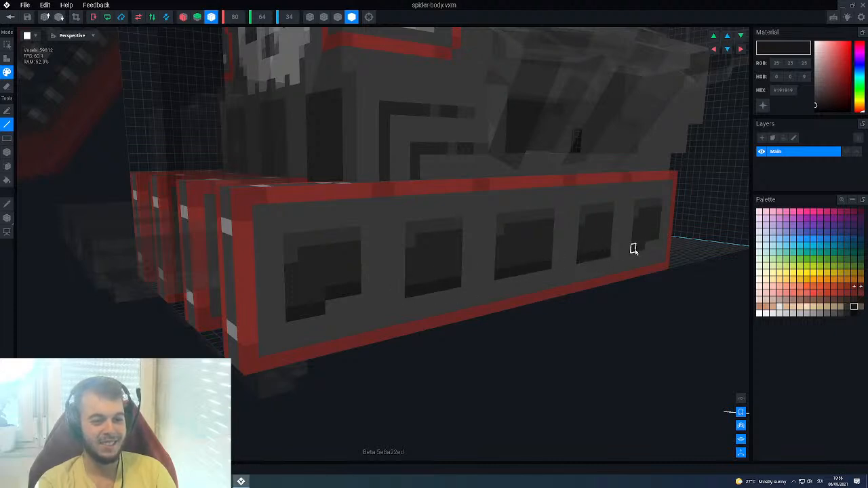
{"action": "mouse_move", "coordinate": [354, 303]}
{"action": "left_mouse_down"}
{"action": "mouse_move", "coordinate": [333, 306]}
{"action": "mouse_move", "coordinate": [354, 290]}
{"action": "left_mouse_up"}
Sample #242424 from a dark side-panel square and hide the translucent surrounding parts around the body.
{"action": "left_click", "coordinate": [315, 295], "text": "alt"}
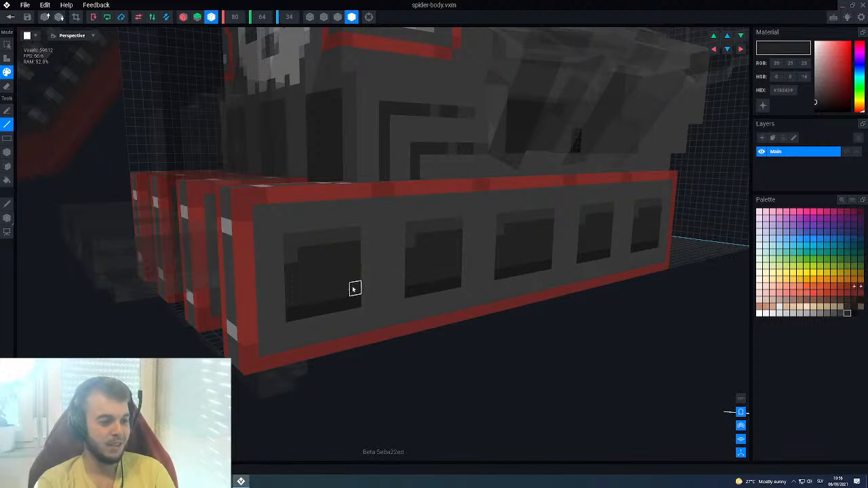
{"action": "scroll", "coordinate": [348, 280], "scroll_direction": "down", "scroll_amount": 5}
{"action": "right_click_drag", "start_coordinate": [345, 282], "coordinate": [345, 280]}
{"action": "scroll", "coordinate": [344, 281], "scroll_direction": "down", "scroll_amount": 3}
{"action": "middle_click_drag", "start_coordinate": [381, 246], "coordinate": [352, 274]}
{"action": "right_click_drag", "start_coordinate": [352, 274], "coordinate": [365, 226]}
{"action": "scroll", "coordinate": [379, 295], "scroll_direction": "up", "scroll_amount": 4}
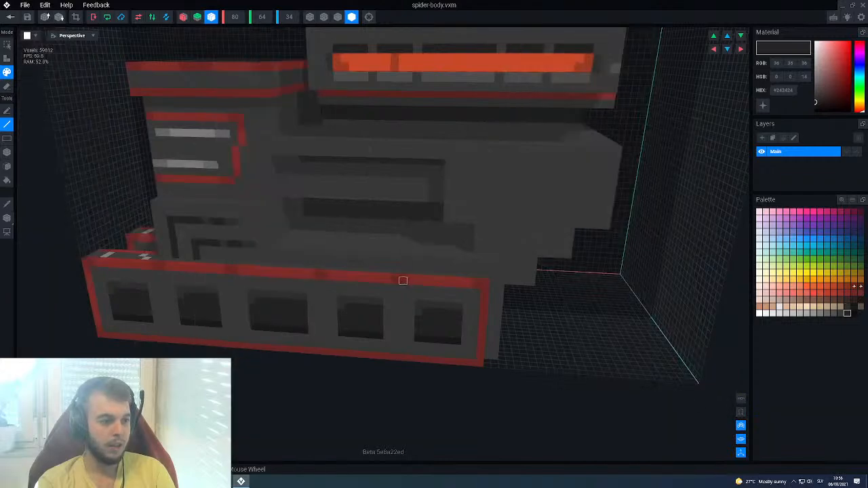
Switch to the outlined-edge display and fill the recessed beam in the side opening with #242424 using the Box tool.
{"action": "scroll", "coordinate": [401, 282], "scroll_direction": "up", "scroll_amount": 3}
{"action": "scroll", "coordinate": [388, 375], "scroll_direction": "up", "scroll_amount": 2}
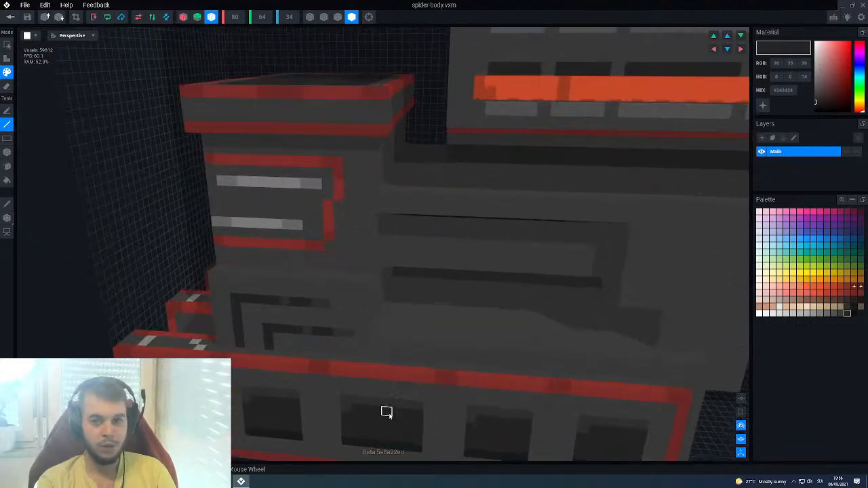
{"action": "scroll", "coordinate": [360, 315], "scroll_direction": "up", "scroll_amount": 2}
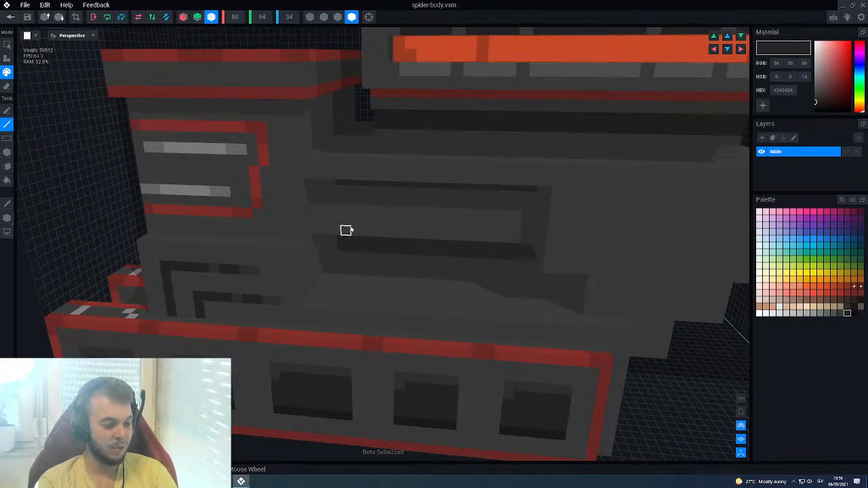
{"action": "key", "text": "b"}
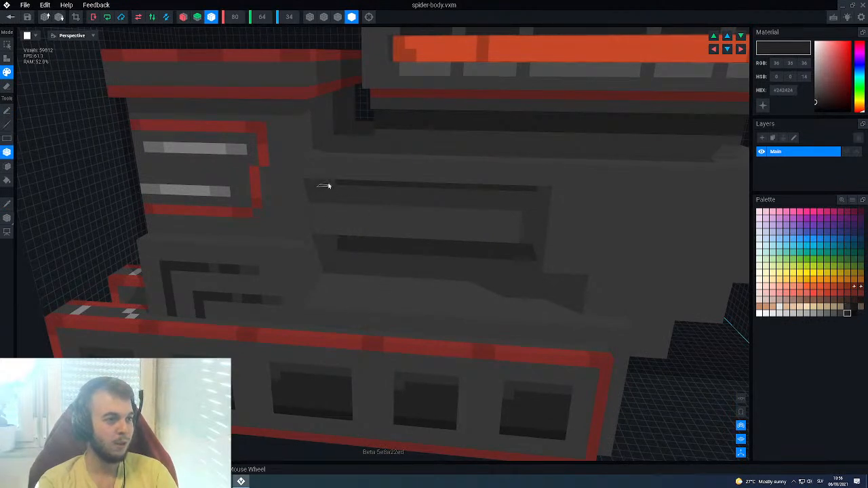
{"action": "left_click", "coordinate": [338, 17]}
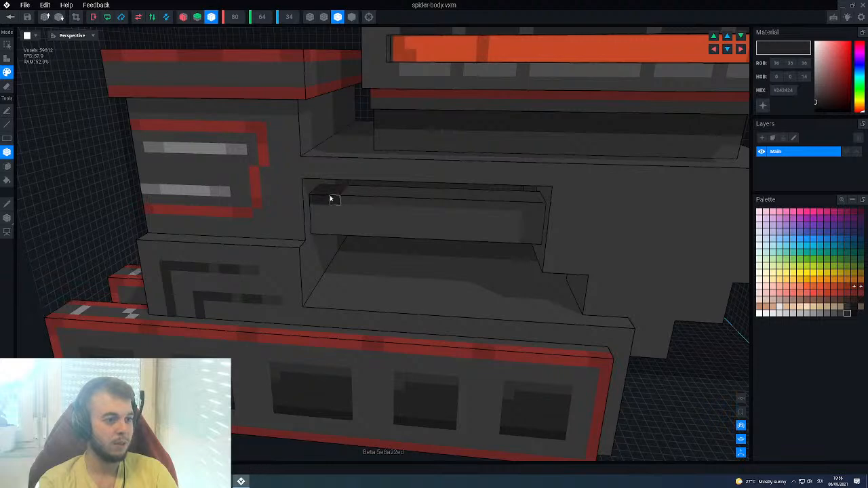
{"action": "mouse_move", "coordinate": [323, 188]}
{"action": "left_mouse_down"}
{"action": "mouse_move", "coordinate": [383, 211]}
{"action": "mouse_move", "coordinate": [536, 242]}
{"action": "left_mouse_up"}
Fill the floor of the side opening with #242424, including the remaining strip along its rear edge.
{"action": "scroll", "coordinate": [494, 226], "scroll_direction": "down", "scroll_amount": 3}
{"action": "scroll", "coordinate": [494, 226], "scroll_direction": "down", "scroll_amount": 5}
{"action": "mouse_move", "coordinate": [370, 217]}
{"action": "right_mouse_down"}
{"action": "mouse_move", "coordinate": [305, 211]}
{"action": "mouse_move", "coordinate": [370, 217]}
{"action": "right_mouse_up"}
{"action": "middle_click_drag", "start_coordinate": [370, 217], "coordinate": [419, 229]}
{"action": "scroll", "coordinate": [474, 293], "scroll_direction": "up", "scroll_amount": 6}
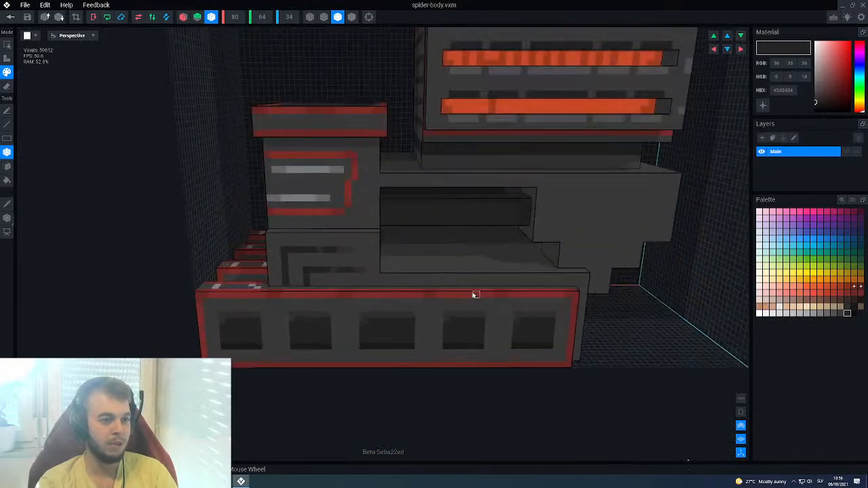
{"action": "scroll", "coordinate": [470, 266], "scroll_direction": "up", "scroll_amount": 3}
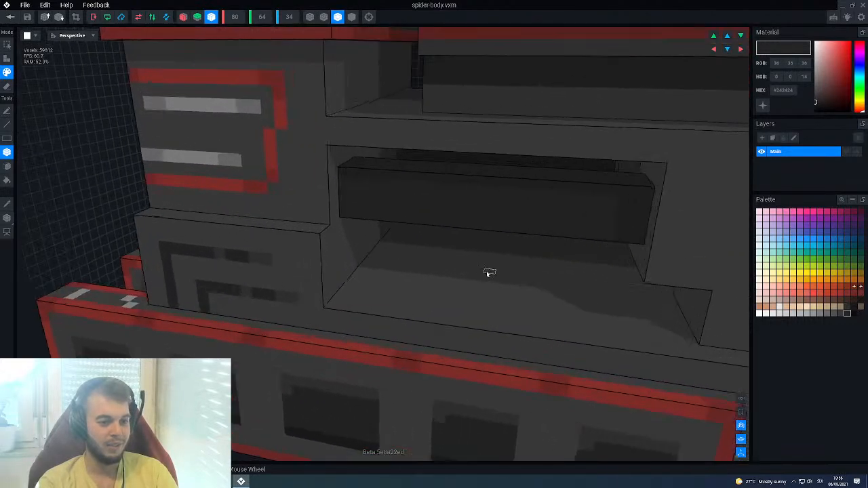
{"action": "left_click_drag", "start_coordinate": [385, 251], "coordinate": [685, 316]}
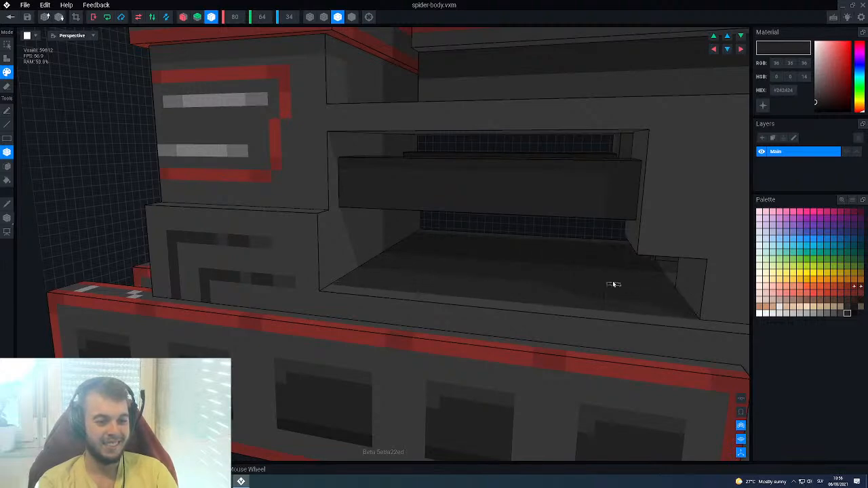
{"action": "scroll", "coordinate": [612, 287], "scroll_direction": "up", "scroll_amount": 6}
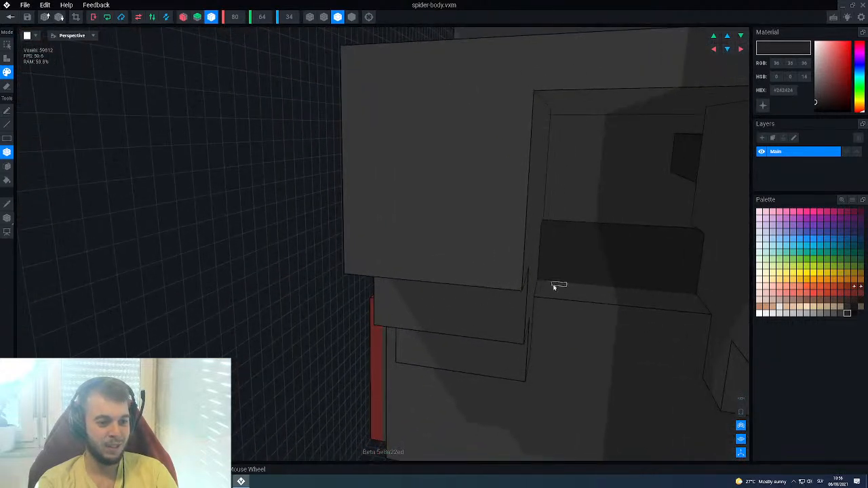
{"action": "left_click_drag", "start_coordinate": [543, 285], "coordinate": [606, 297]}
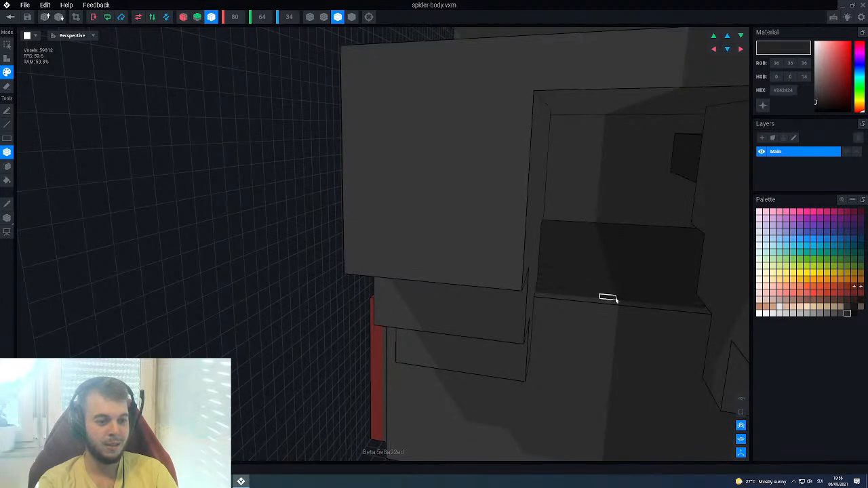
Examine the stepped rear block and the back of the body from several angles.
{"action": "scroll", "coordinate": [498, 262], "scroll_direction": "down", "scroll_amount": 8}
{"action": "scroll", "coordinate": [492, 258], "scroll_direction": "up", "scroll_amount": 8}
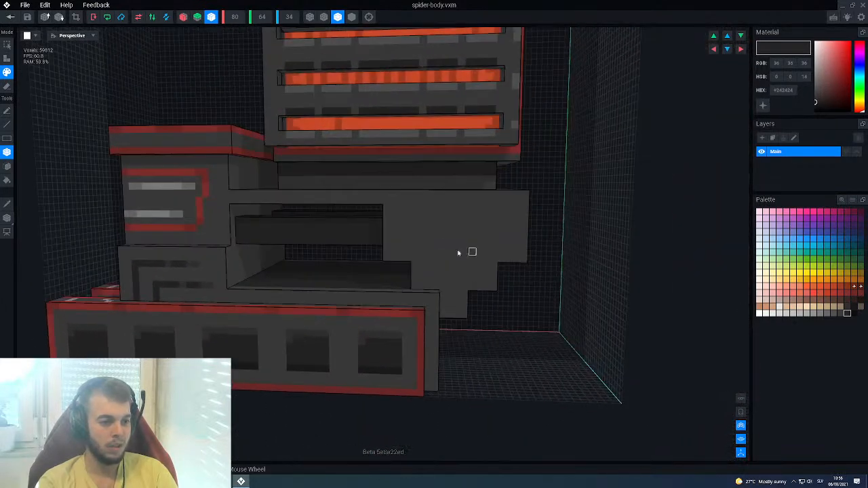
{"action": "right_click_drag", "start_coordinate": [481, 223], "coordinate": [497, 235]}
{"action": "scroll", "coordinate": [558, 227], "scroll_direction": "down", "scroll_amount": 3}
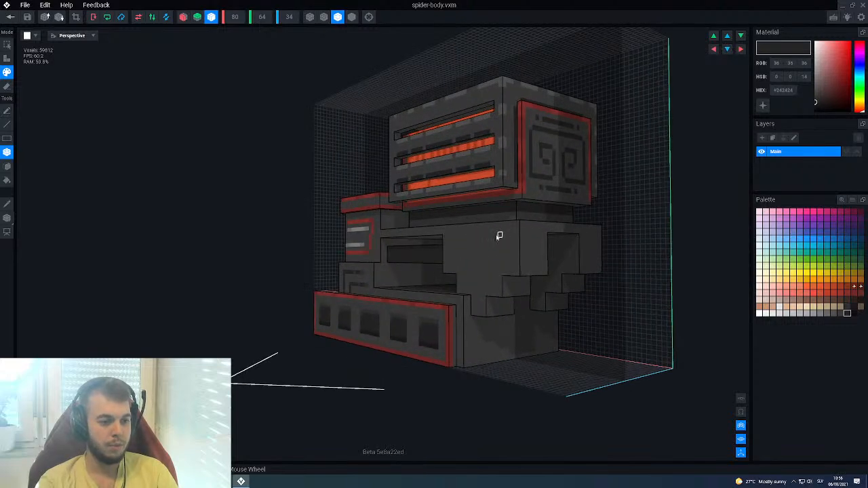
{"action": "scroll", "coordinate": [490, 256], "scroll_direction": "up", "scroll_amount": 2}
{"action": "scroll", "coordinate": [491, 256], "scroll_direction": "up", "scroll_amount": 2}
{"action": "scroll", "coordinate": [523, 267], "scroll_direction": "down", "scroll_amount": 2}
{"action": "right_click_drag", "start_coordinate": [595, 248], "coordinate": [471, 222]}
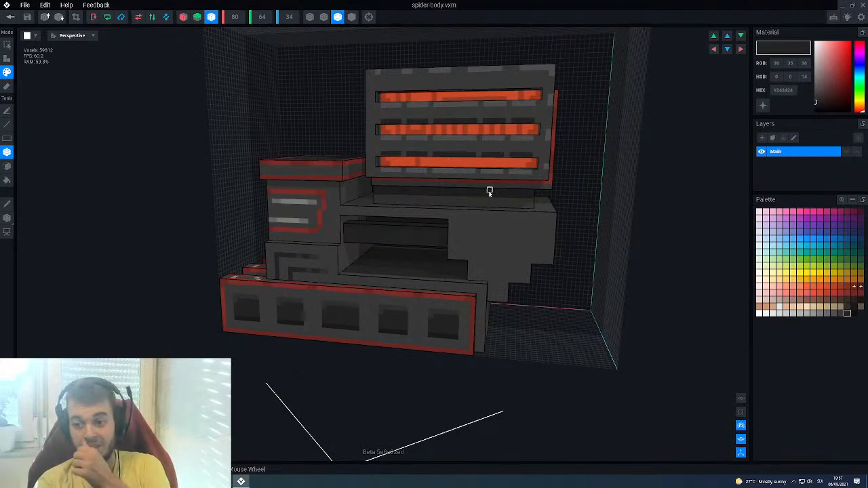
{"action": "right_click_drag", "start_coordinate": [486, 292], "coordinate": [501, 258]}
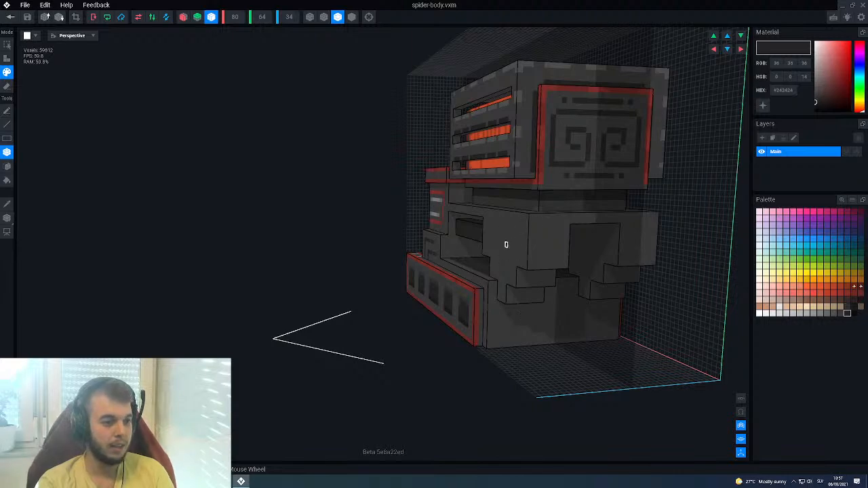
{"action": "right_click_drag", "start_coordinate": [506, 245], "coordinate": [524, 237]}
{"action": "scroll", "coordinate": [407, 234], "scroll_direction": "up", "scroll_amount": 10}
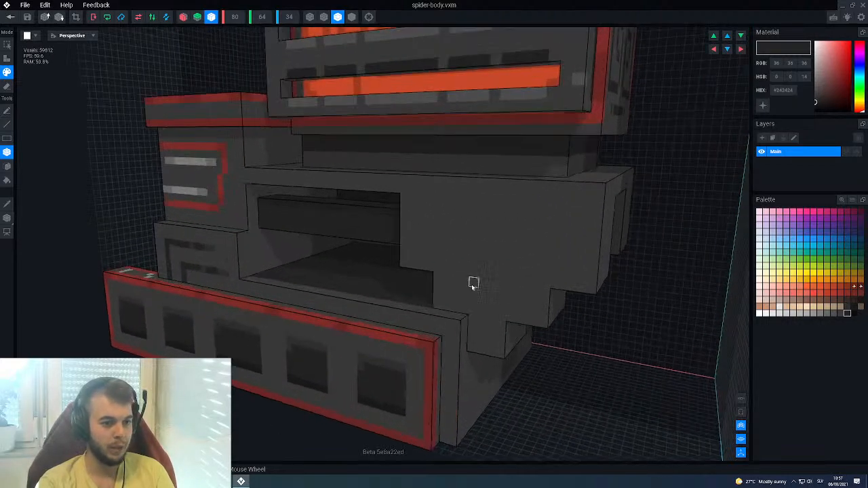
{"action": "scroll", "coordinate": [407, 233], "scroll_direction": "up", "scroll_amount": 1}
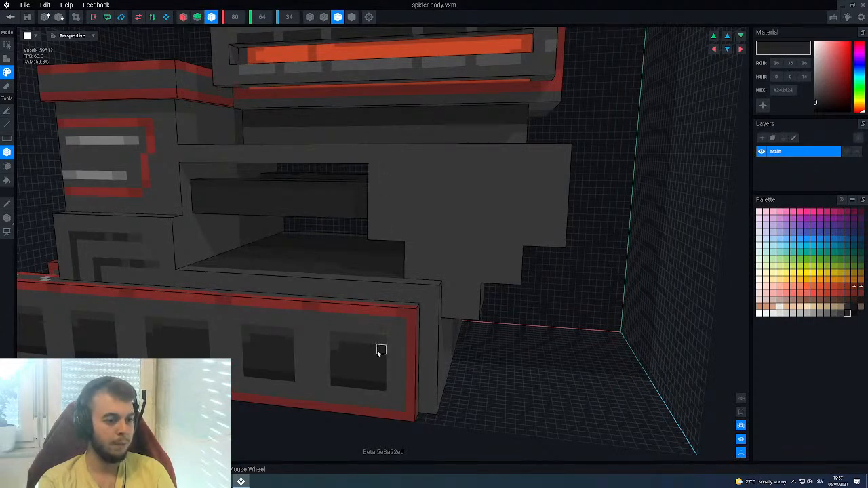
{"action": "right_click_drag", "start_coordinate": [371, 340], "coordinate": [374, 340]}
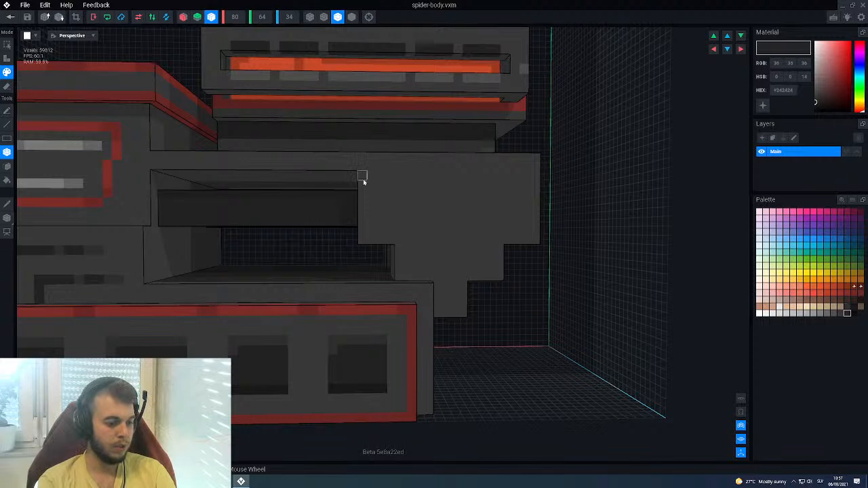
Paint a one-voxel-high #242424 band across the upper side of the stepped rear block using the Box tool.
{"action": "key", "text": "l"}
{"action": "right_click_drag", "start_coordinate": [419, 186], "coordinate": [410, 187]}
{"action": "key", "text": "b"}
{"action": "mouse_move", "coordinate": [387, 175]}
{"action": "left_mouse_down"}
{"action": "mouse_move", "coordinate": [602, 184]}
{"action": "mouse_move", "coordinate": [640, 172]}
{"action": "left_mouse_up"}
Check the dark band on the rear block and show the translucent surrounding parts again.
{"action": "scroll", "coordinate": [573, 218], "scroll_direction": "down", "scroll_amount": 3}
{"action": "right_click_drag", "start_coordinate": [529, 198], "coordinate": [528, 197]}
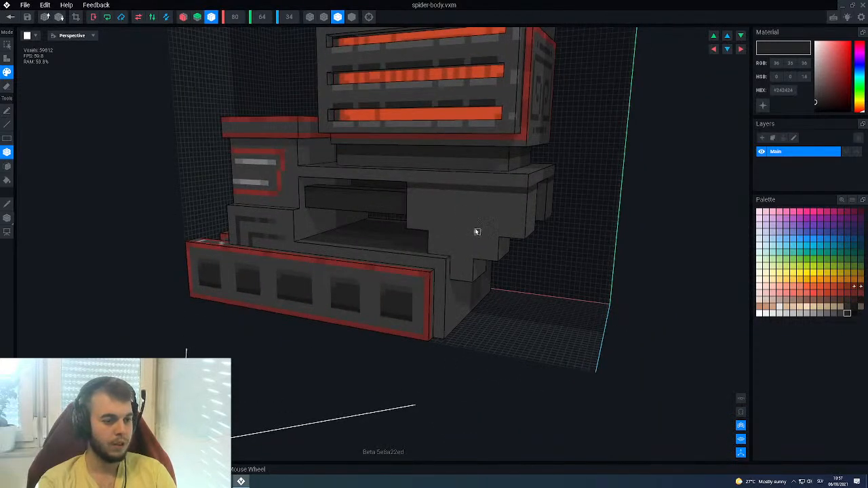
{"action": "scroll", "coordinate": [473, 229], "scroll_direction": "up", "scroll_amount": 5}
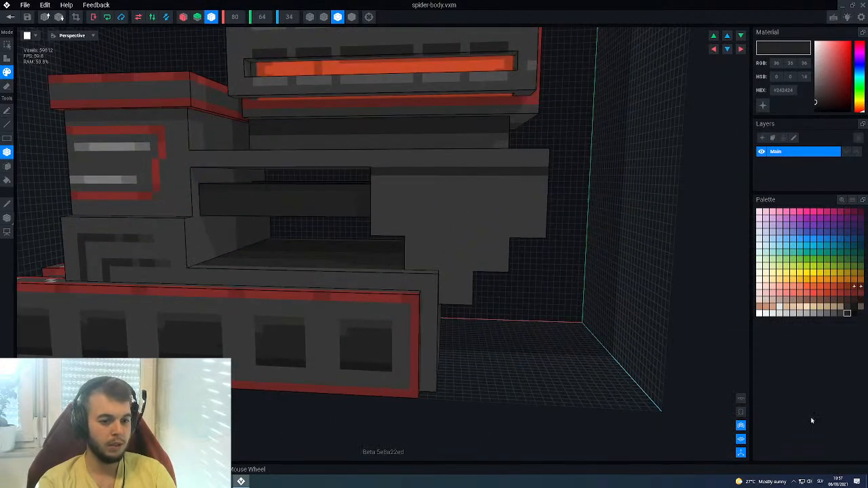
{"action": "left_click", "coordinate": [741, 412]}
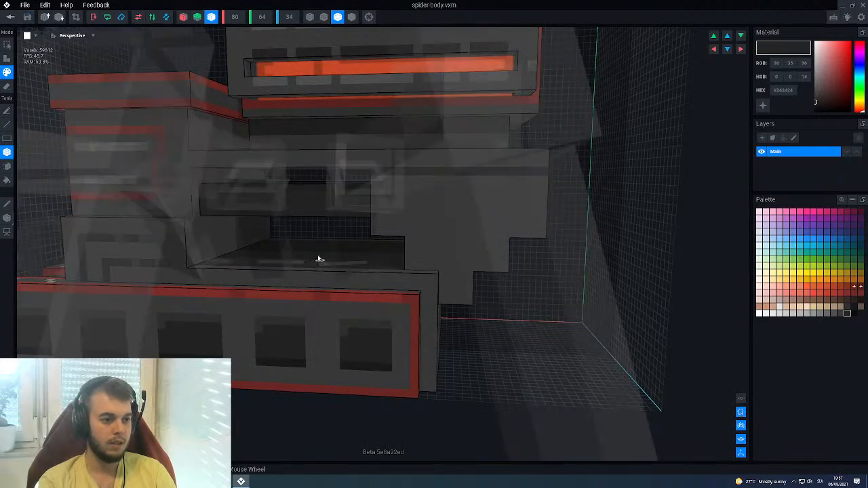
Paint a #6E2925 outline with the Line tool along the upper and adjoining vertical edges of the rear block's side and rear faces.
{"action": "scroll", "coordinate": [320, 259], "scroll_direction": "down", "scroll_amount": 3}
{"action": "right_click_drag", "start_coordinate": [379, 250], "coordinate": [380, 250]}
{"action": "scroll", "coordinate": [387, 209], "scroll_direction": "up", "scroll_amount": 2}
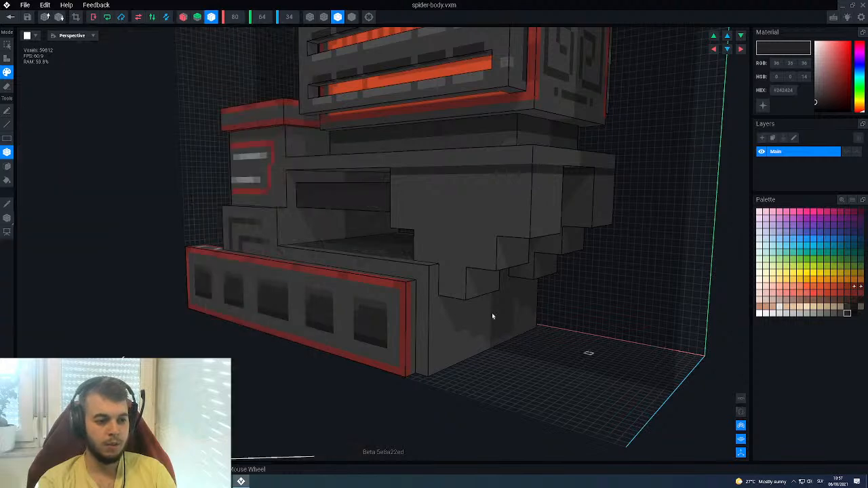
{"action": "scroll", "coordinate": [382, 269], "scroll_direction": "up", "scroll_amount": 4}
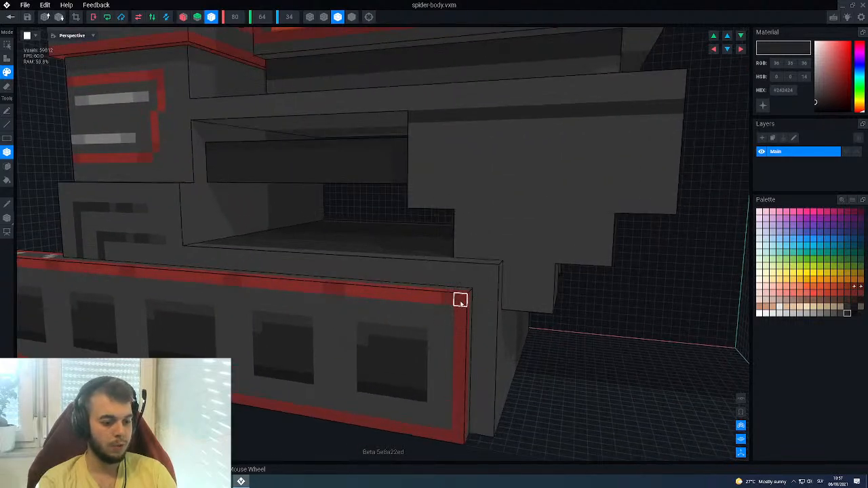
{"action": "left_click", "coordinate": [460, 301], "text": "alt"}
{"action": "key", "text": "l"}
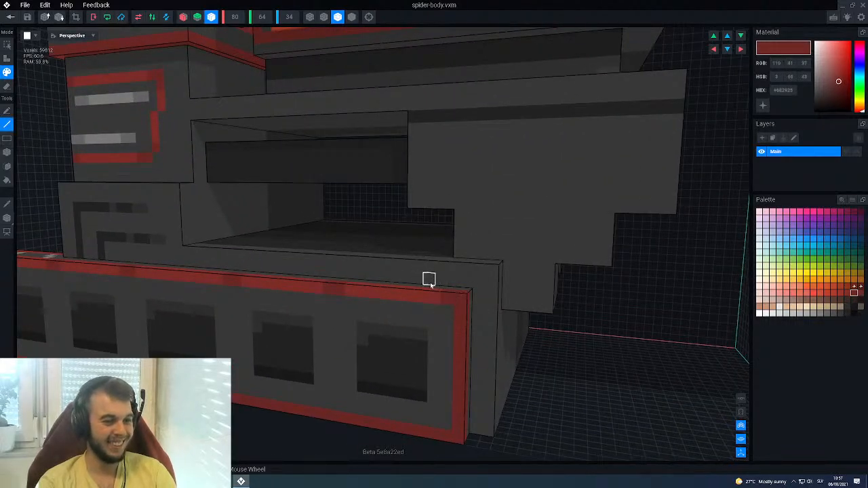
{"action": "scroll", "coordinate": [393, 271], "scroll_direction": "down", "scroll_amount": 2}
{"action": "right_click_drag", "start_coordinate": [345, 262], "coordinate": [344, 263]}
{"action": "mouse_move", "coordinate": [364, 233]}
{"action": "left_mouse_down"}
{"action": "mouse_move", "coordinate": [364, 181]}
{"action": "mouse_move", "coordinate": [543, 181]}
{"action": "left_mouse_up"}
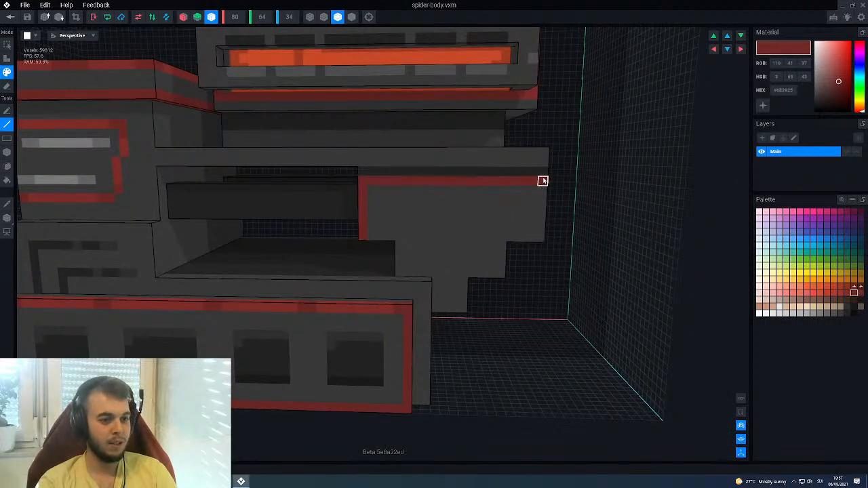
{"action": "mouse_move", "coordinate": [542, 236]}
{"action": "right_mouse_down"}
{"action": "mouse_move", "coordinate": [523, 210]}
{"action": "mouse_move", "coordinate": [534, 182]}
{"action": "right_mouse_up"}
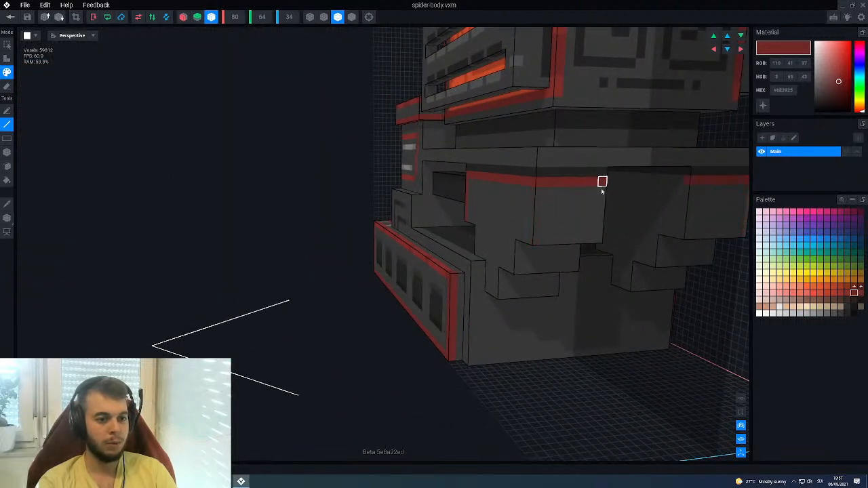
{"action": "scroll", "coordinate": [543, 209], "scroll_direction": "up", "scroll_amount": 1}
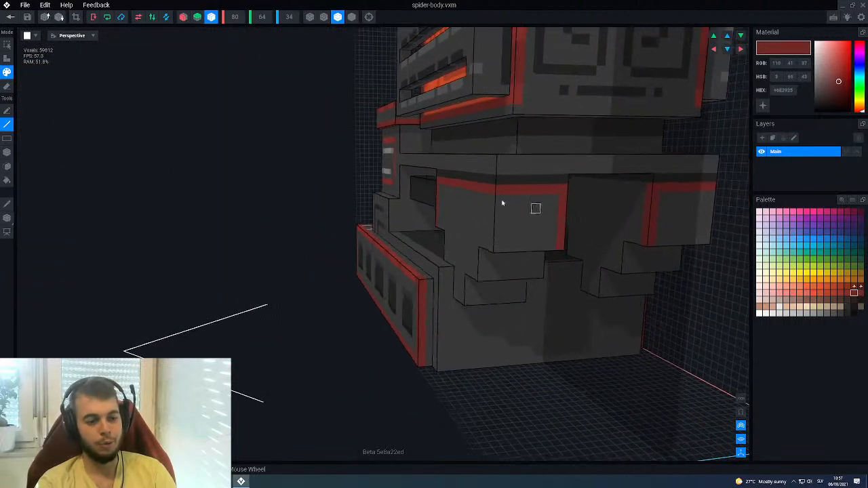
{"action": "scroll", "coordinate": [562, 208], "scroll_direction": "up", "scroll_amount": 3}
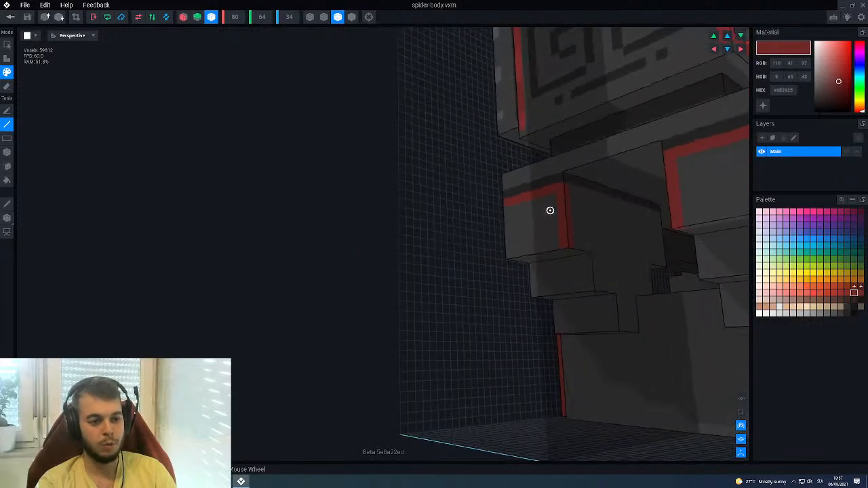
Continue the dark red outline down the stepped edges and along the lowest edge of the rear block on its side, inner and rear faces.
{"action": "mouse_move", "coordinate": [607, 261]}
{"action": "left_mouse_down"}
{"action": "mouse_move", "coordinate": [620, 316]}
{"action": "mouse_move", "coordinate": [654, 322]}
{"action": "mouse_move", "coordinate": [660, 377]}
{"action": "left_mouse_up"}
{"action": "right_click_drag", "start_coordinate": [606, 343], "coordinate": [606, 344]}
{"action": "mouse_move", "coordinate": [467, 283]}
{"action": "left_mouse_down"}
{"action": "mouse_move", "coordinate": [490, 296]}
{"action": "mouse_move", "coordinate": [502, 319]}
{"action": "left_mouse_up"}
{"action": "right_click_drag", "start_coordinate": [497, 318], "coordinate": [505, 296]}
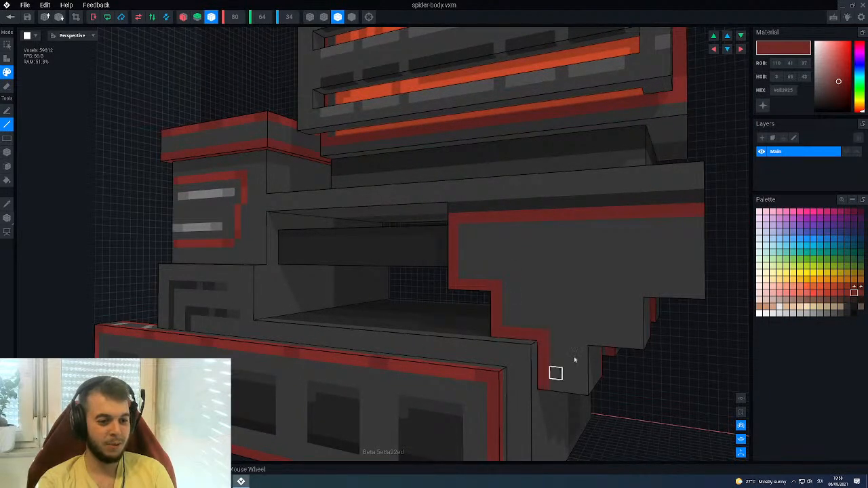
{"action": "middle_click_drag", "start_coordinate": [545, 370], "coordinate": [505, 298]}
{"action": "right_click_drag", "start_coordinate": [506, 298], "coordinate": [478, 293]}
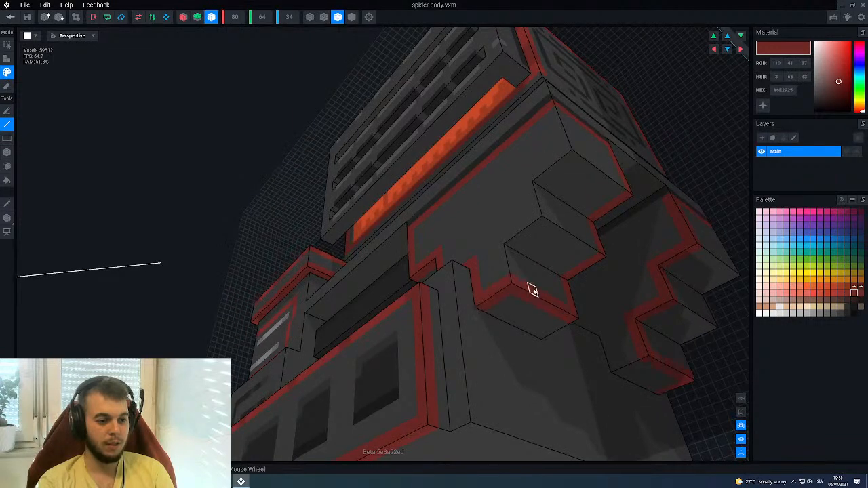
{"action": "scroll", "coordinate": [533, 290], "scroll_direction": "down", "scroll_amount": 4}
{"action": "right_click_drag", "start_coordinate": [510, 262], "coordinate": [485, 261]}
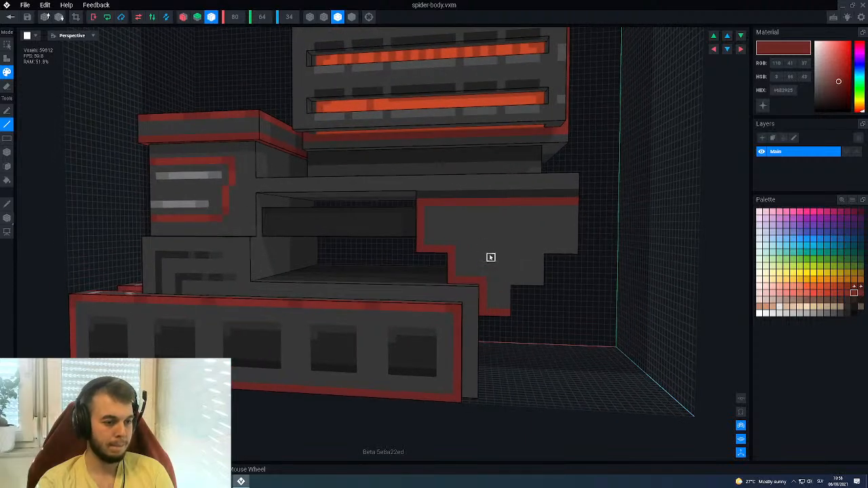
Sample the lighter red #842F2A and paint short segments of it into the rear block's upper outline and rear-face outline.
{"action": "left_click", "coordinate": [432, 308], "text": "alt"}
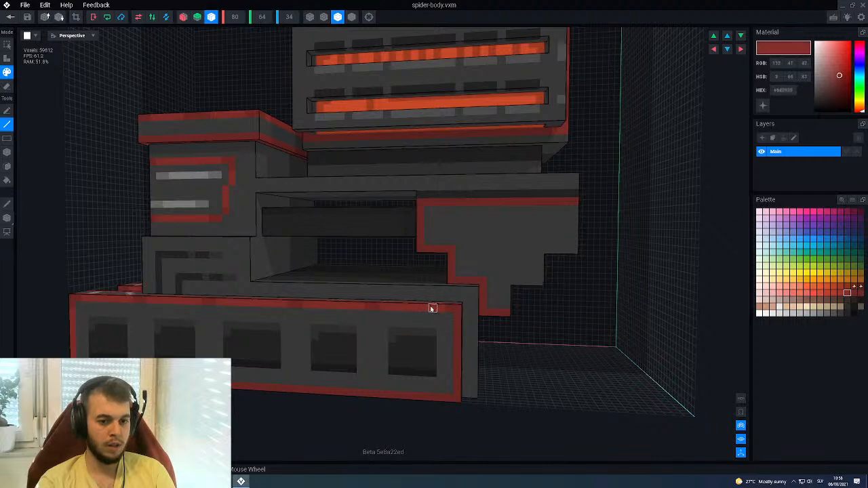
{"action": "scroll", "coordinate": [425, 309], "scroll_direction": "up", "scroll_amount": 3}
{"action": "scroll", "coordinate": [425, 310], "scroll_direction": "up", "scroll_amount": 3}
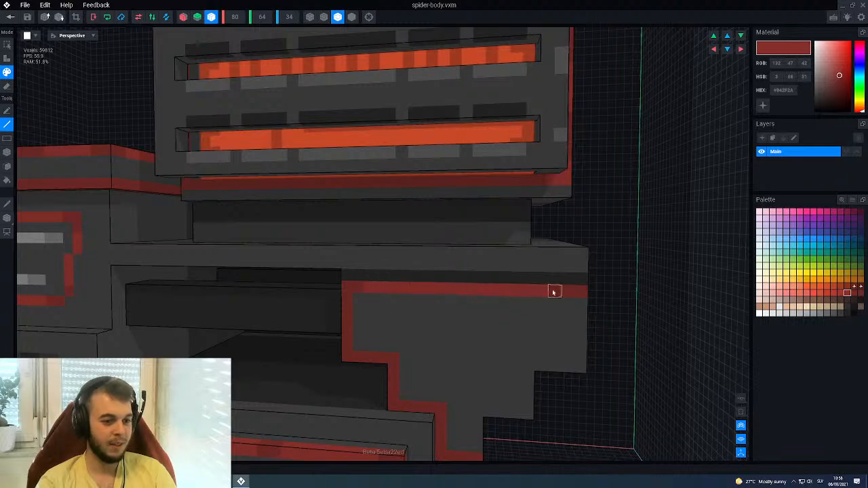
{"action": "right_click_drag", "start_coordinate": [643, 292], "coordinate": [549, 291]}
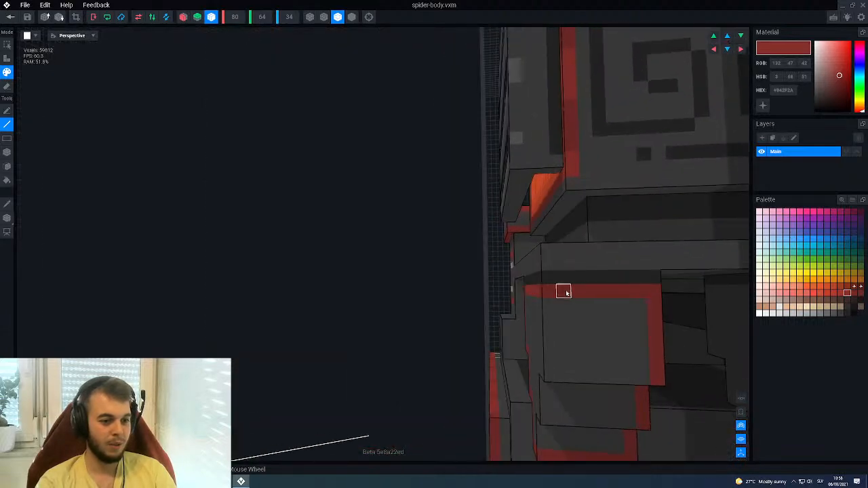
{"action": "right_click_drag", "start_coordinate": [613, 304], "coordinate": [590, 271]}
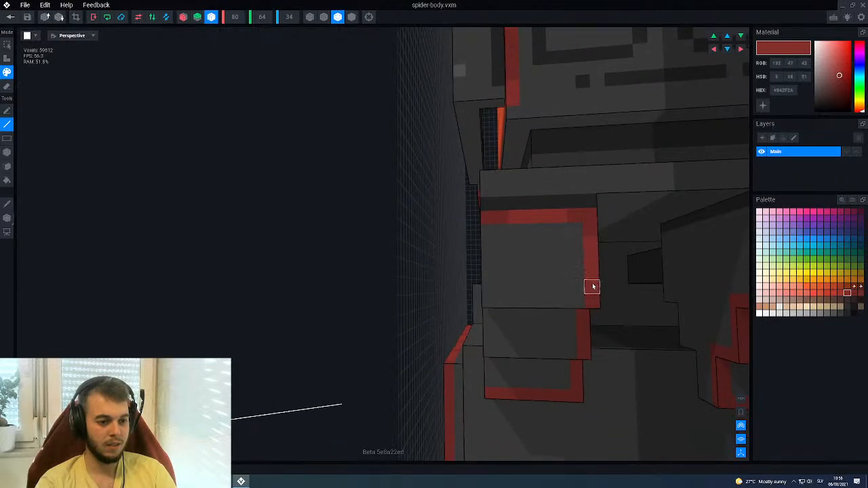
{"action": "right_click_drag", "start_coordinate": [550, 273], "coordinate": [471, 271]}
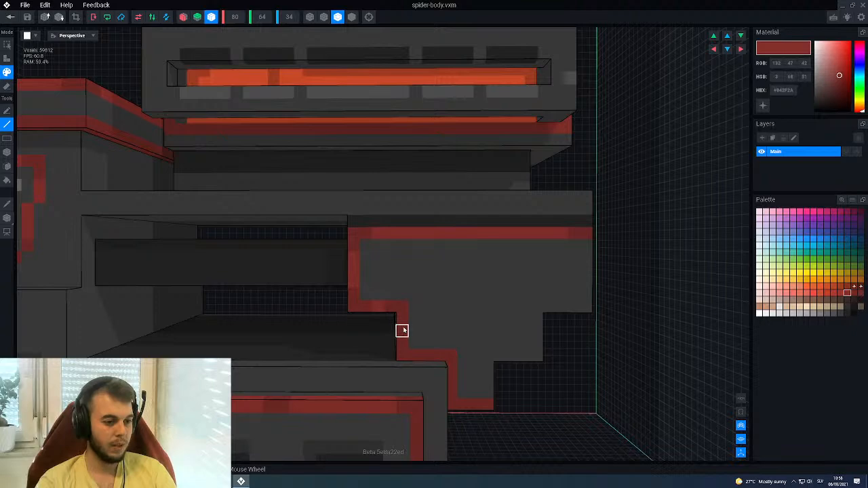
Add lighter #842F2A segments to the red outline along the rear block's stepped side and inner edges.
{"action": "middle_click_drag", "start_coordinate": [412, 372], "coordinate": [392, 316]}
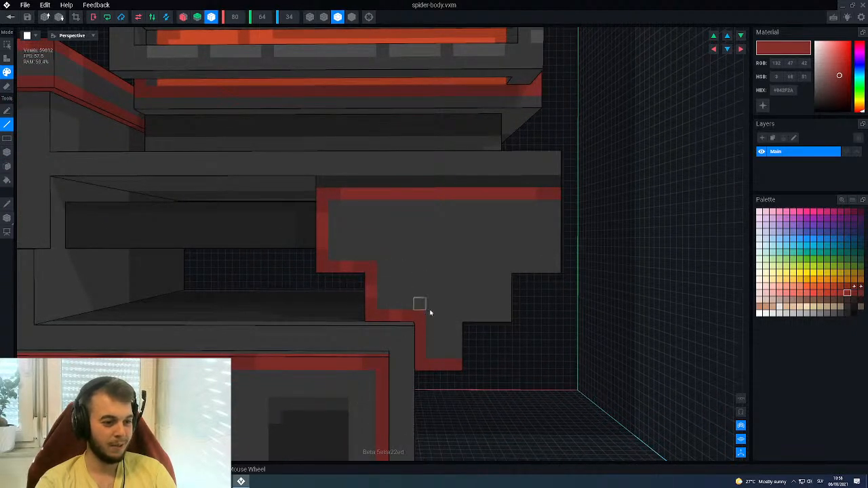
{"action": "scroll", "coordinate": [436, 366], "scroll_direction": "down", "scroll_amount": 3}
{"action": "right_click_drag", "start_coordinate": [442, 332], "coordinate": [496, 312]}
{"action": "scroll", "coordinate": [495, 312], "scroll_direction": "up", "scroll_amount": 3}
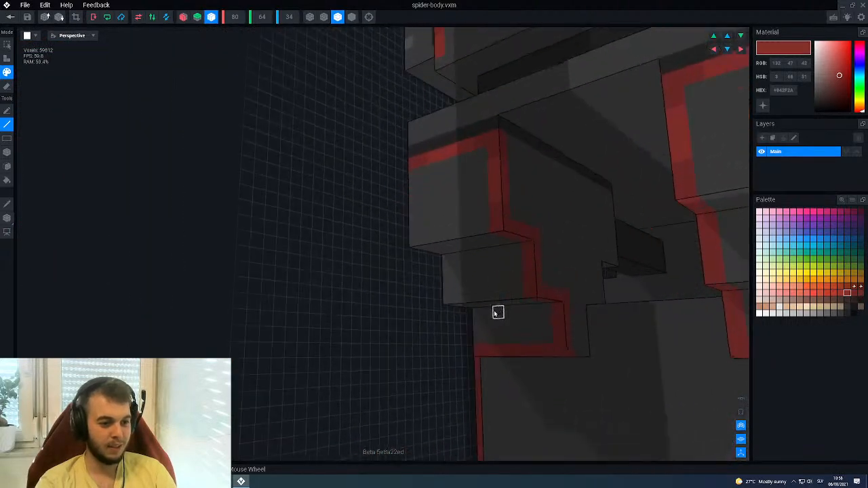
{"action": "right_click_drag", "start_coordinate": [536, 228], "coordinate": [518, 227]}
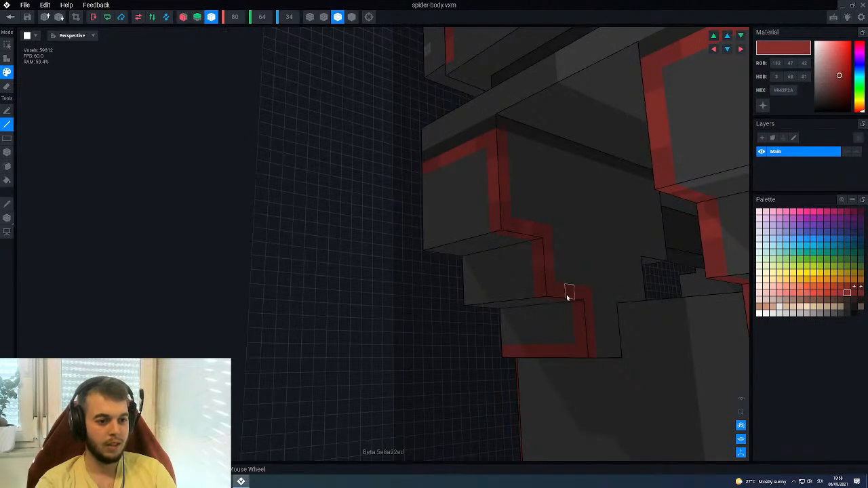
{"action": "right_click_drag", "start_coordinate": [564, 295], "coordinate": [572, 292]}
{"action": "scroll", "coordinate": [519, 307], "scroll_direction": "down", "scroll_amount": 3}
{"action": "right_click_drag", "start_coordinate": [519, 307], "coordinate": [562, 284]}
{"action": "right_click_drag", "start_coordinate": [506, 321], "coordinate": [505, 322]}
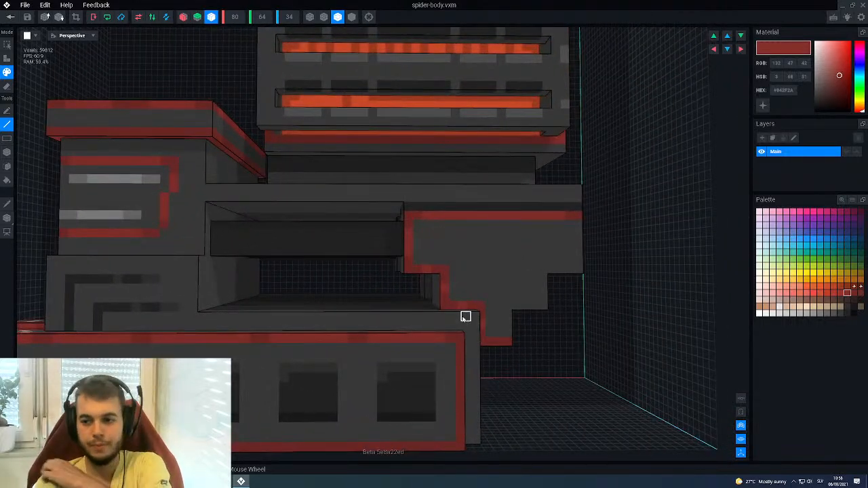
{"action": "left_click", "coordinate": [423, 367], "text": "alt"}
{"action": "right_click_drag", "start_coordinate": [453, 241], "coordinate": [430, 238]}
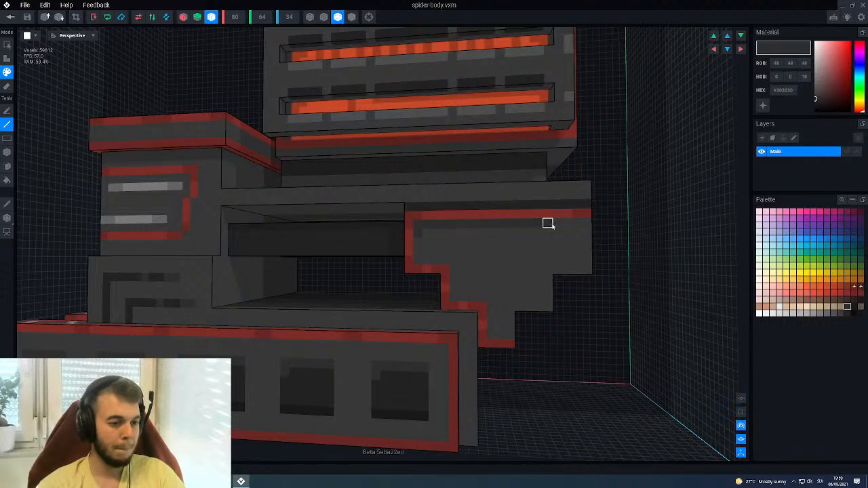
{"action": "right_click_drag", "start_coordinate": [553, 226], "coordinate": [525, 232]}
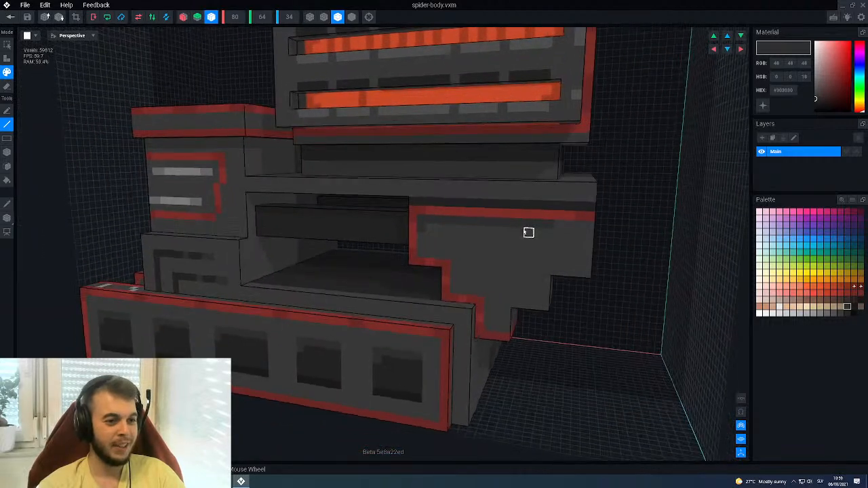
Replace the trial dark line with a #515151 highlight just inside the red outline along the rear block's upper side and rear faces.
{"action": "left_click", "coordinate": [474, 110], "text": "alt"}
{"action": "key", "text": "ctrl+z"}
{"action": "mouse_move", "coordinate": [421, 230]}
{"action": "left_mouse_down"}
{"action": "mouse_move", "coordinate": [421, 221]}
{"action": "mouse_move", "coordinate": [584, 229]}
{"action": "left_mouse_up"}
{"action": "right_click_drag", "start_coordinate": [585, 228], "coordinate": [584, 227]}
{"action": "mouse_move", "coordinate": [584, 227]}
{"action": "left_mouse_down"}
{"action": "mouse_move", "coordinate": [654, 229]}
{"action": "mouse_move", "coordinate": [652, 238]}
{"action": "left_mouse_up"}
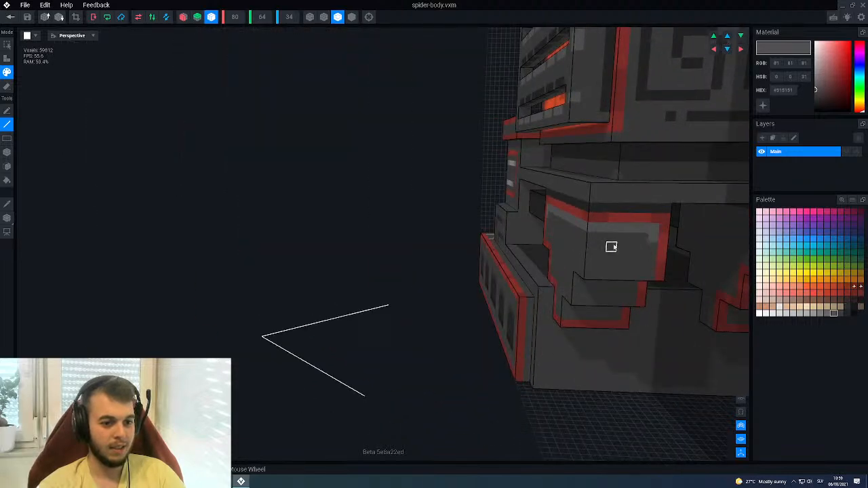
Break up the light grey highlight on the rear block's side and rear faces with short #3B3B3B gaps.
{"action": "left_click", "coordinate": [634, 229], "text": "alt"}
{"action": "right_click_drag", "start_coordinate": [593, 239], "coordinate": [592, 238]}
{"action": "right_click_drag", "start_coordinate": [536, 228], "coordinate": [524, 263]}
{"action": "right_click_drag", "start_coordinate": [441, 259], "coordinate": [441, 262]}
{"action": "scroll", "coordinate": [441, 262], "scroll_direction": "up", "scroll_amount": 1}
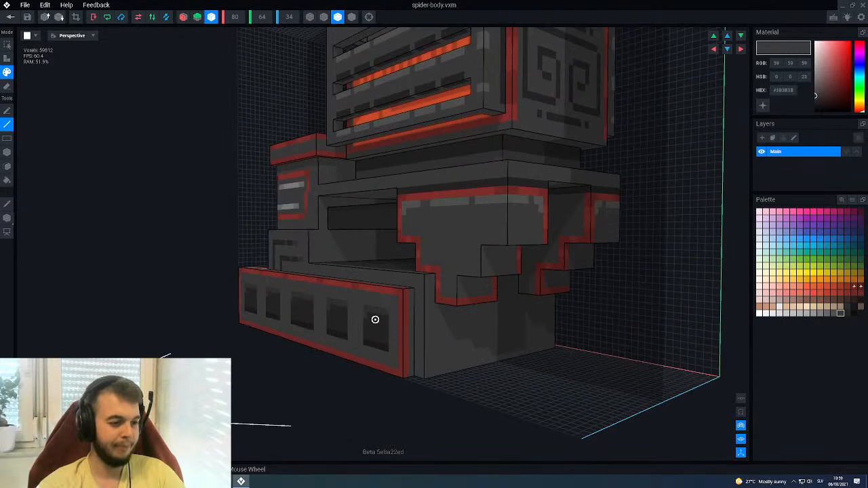
Paint horizontal #242424 lines across the side and rear faces of the rear block's upper and middle steps.
{"action": "scroll", "coordinate": [373, 317], "scroll_direction": "up", "scroll_amount": 2}
{"action": "left_click", "coordinate": [371, 325], "text": "alt"}
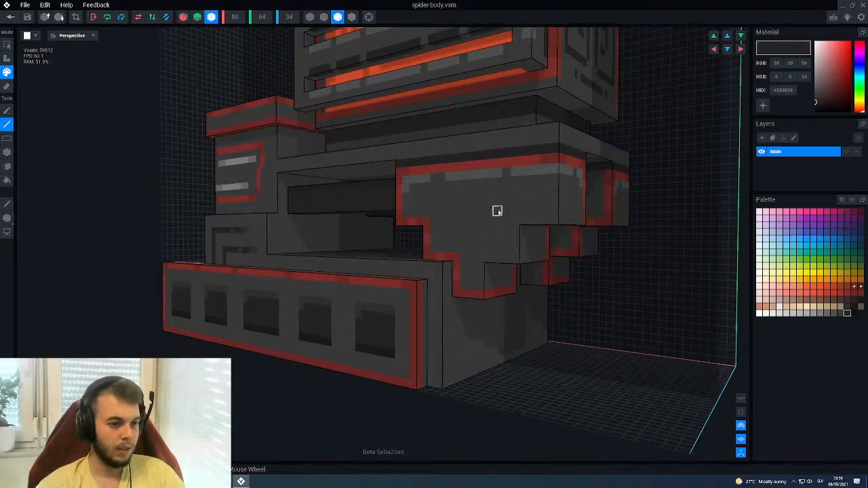
{"action": "right_click_drag", "start_coordinate": [482, 219], "coordinate": [482, 218]}
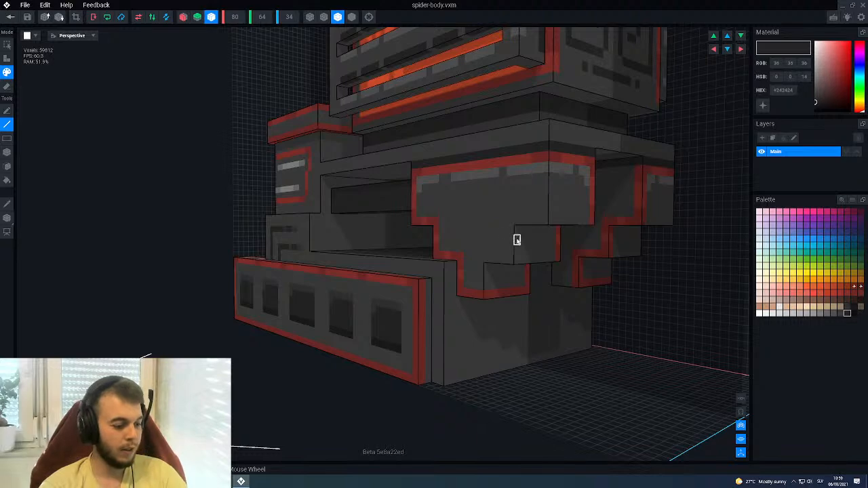
{"action": "left_click_drag", "start_coordinate": [541, 242], "coordinate": [465, 239]}
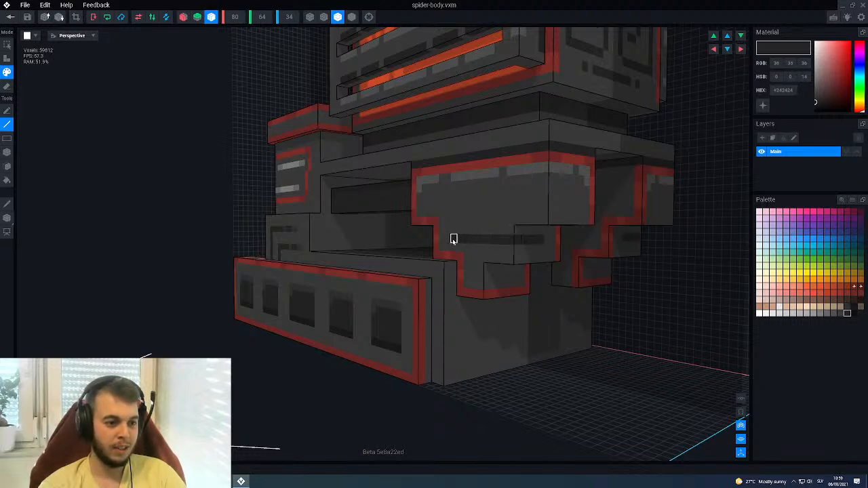
{"action": "scroll", "coordinate": [453, 239], "scroll_direction": "up", "scroll_amount": 5}
{"action": "right_click_drag", "start_coordinate": [487, 217], "coordinate": [487, 216]}
{"action": "left_click_drag", "start_coordinate": [593, 192], "coordinate": [468, 196]}
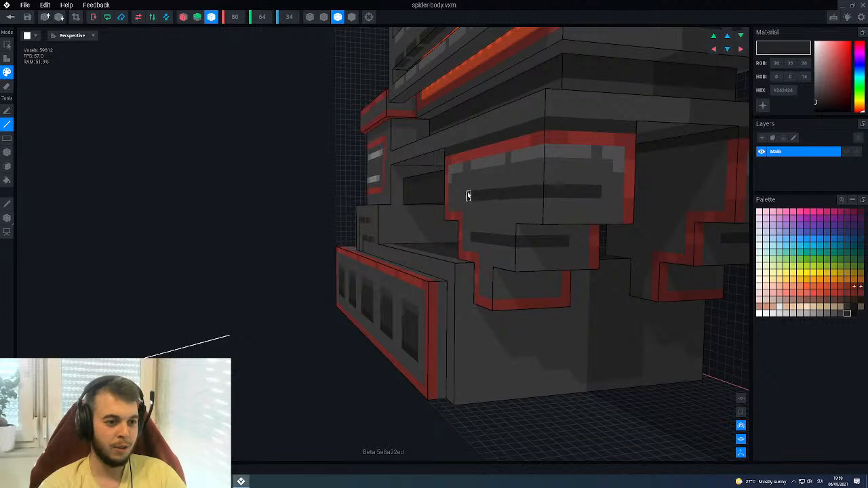
{"action": "scroll", "coordinate": [456, 197], "scroll_direction": "up", "scroll_amount": 4}
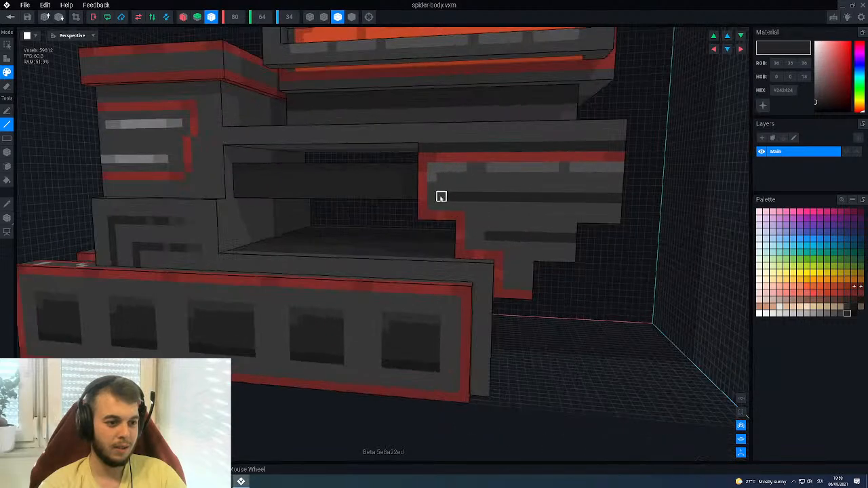
Break up the dark horizontal lines on the rear block's side and rear faces with short #303030 segments.
{"action": "left_click", "coordinate": [395, 317], "text": "alt"}
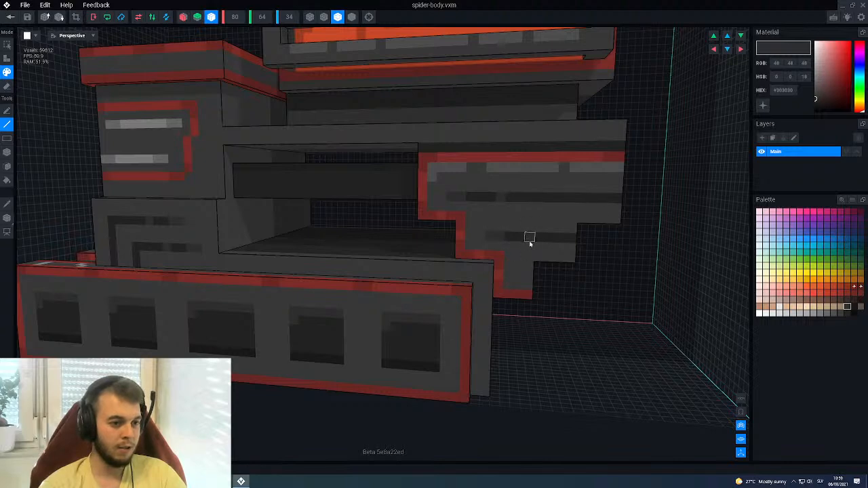
{"action": "scroll", "coordinate": [541, 291], "scroll_direction": "down", "scroll_amount": 5}
{"action": "scroll", "coordinate": [511, 200], "scroll_direction": "up", "scroll_amount": 5}
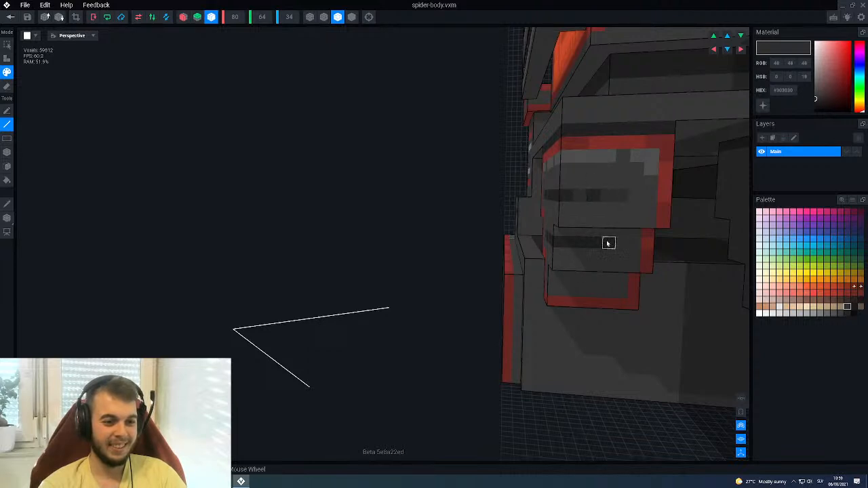
{"action": "scroll", "coordinate": [571, 242], "scroll_direction": "down", "scroll_amount": 10}
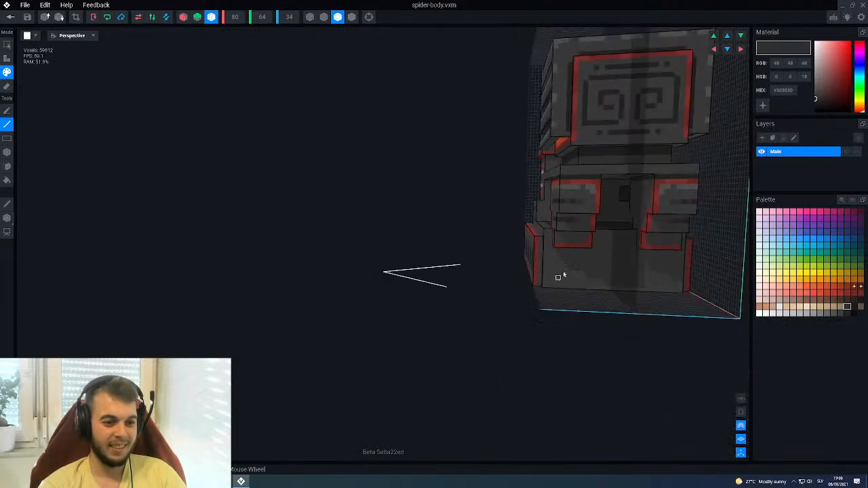
{"action": "right_click_drag", "start_coordinate": [580, 224], "coordinate": [581, 223]}
{"action": "scroll", "coordinate": [582, 224], "scroll_direction": "up", "scroll_amount": 5}
{"action": "scroll", "coordinate": [601, 236], "scroll_direction": "up", "scroll_amount": 6}
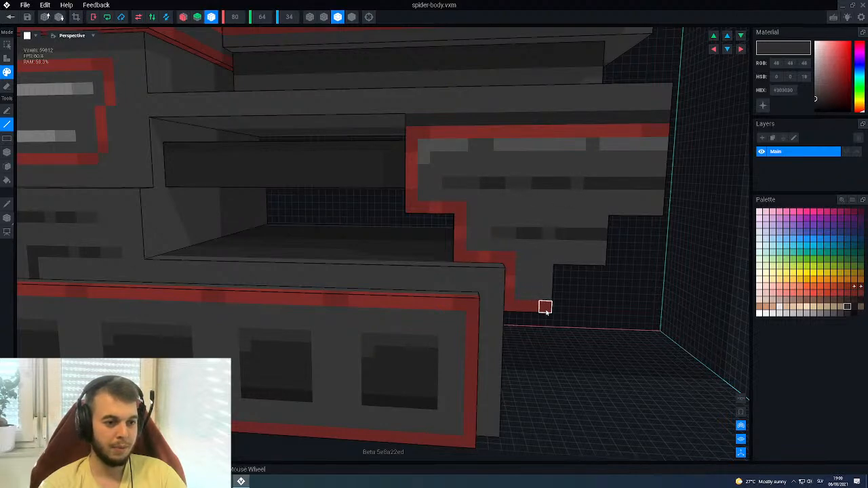
Check the decorated rear block from a distance, briefly showing the translucent surrounding parts.
{"action": "scroll", "coordinate": [545, 309], "scroll_direction": "down", "scroll_amount": 10}
{"action": "mouse_move", "coordinate": [412, 251]}
{"action": "right_mouse_down"}
{"action": "mouse_move", "coordinate": [465, 243]}
{"action": "mouse_move", "coordinate": [441, 238]}
{"action": "mouse_move", "coordinate": [428, 254]}
{"action": "right_mouse_up"}
{"action": "scroll", "coordinate": [456, 249], "scroll_direction": "up", "scroll_amount": 3}
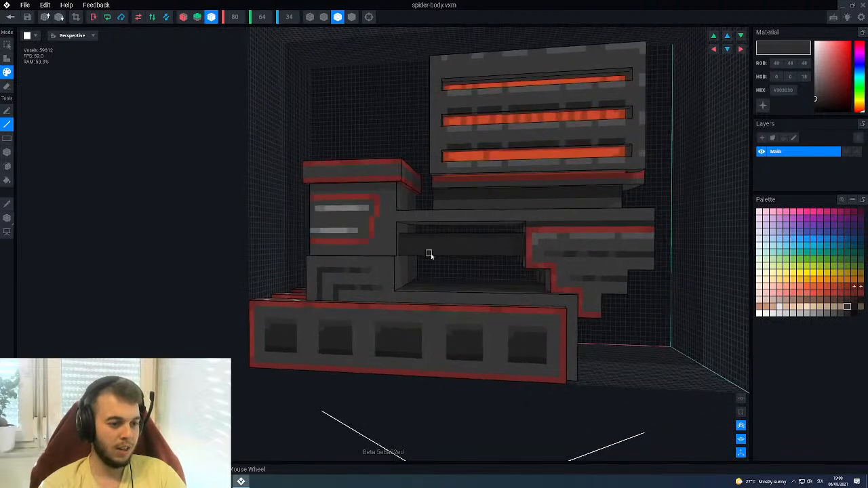
{"action": "left_click", "coordinate": [741, 412]}
{"action": "right_click_drag", "start_coordinate": [423, 216], "coordinate": [423, 218]}
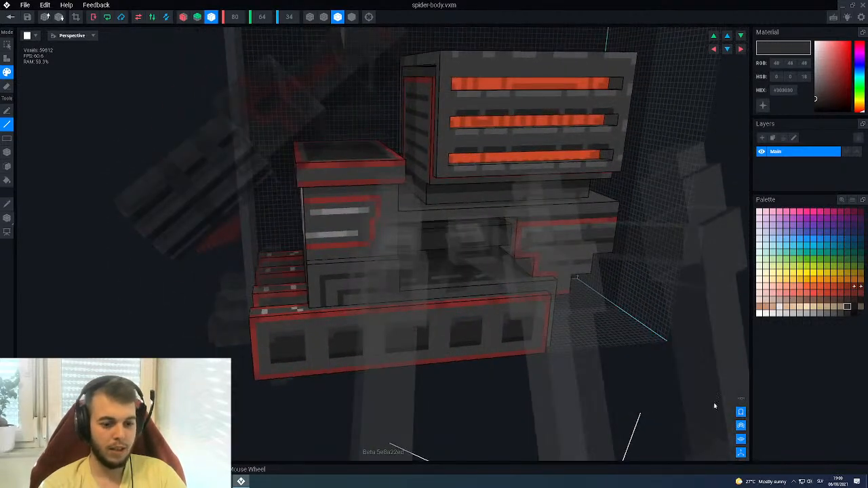
{"action": "scroll", "coordinate": [532, 277], "scroll_direction": "up", "scroll_amount": 5}
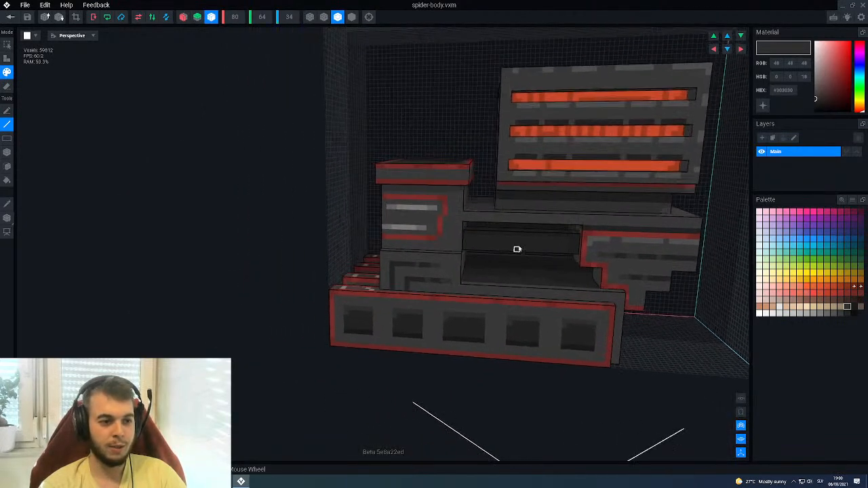
Paint five evenly spaced vertical #303030 bands across the dark recessed bar in the spider body's side opening.
{"action": "scroll", "coordinate": [522, 237], "scroll_direction": "up", "scroll_amount": 4}
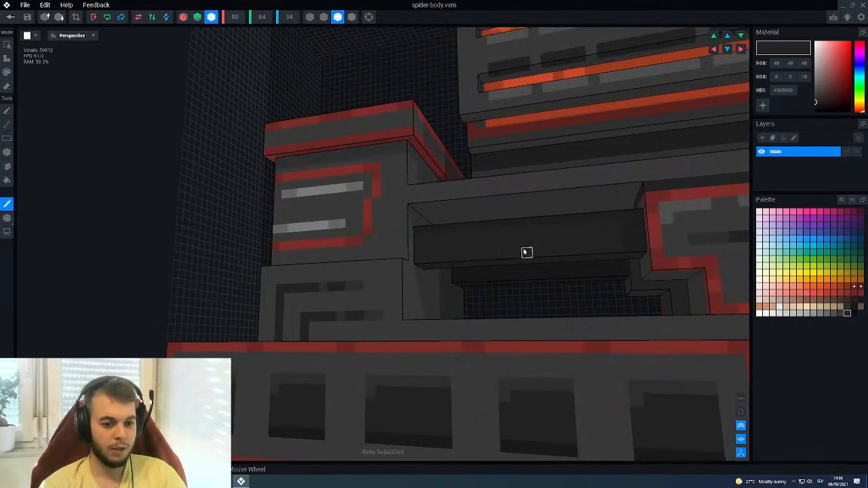
{"action": "left_click", "coordinate": [847, 307]}
{"action": "scroll", "coordinate": [467, 287], "scroll_direction": "up", "scroll_amount": 2}
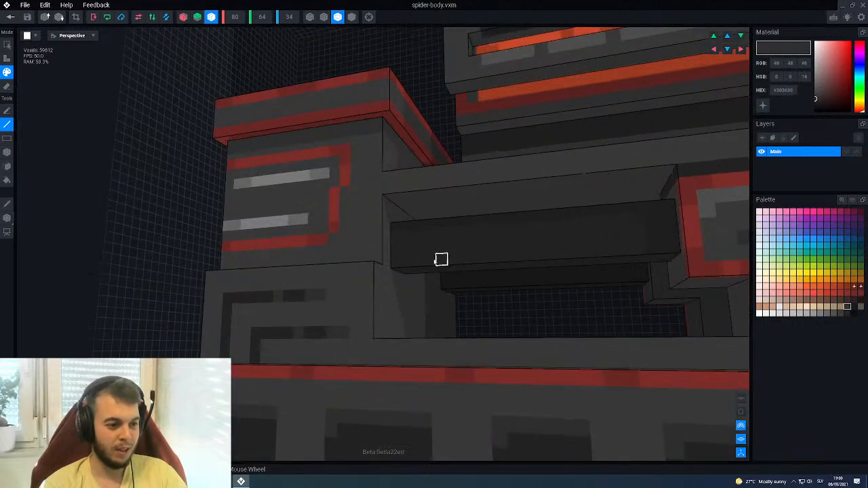
{"action": "key", "text": "t"}
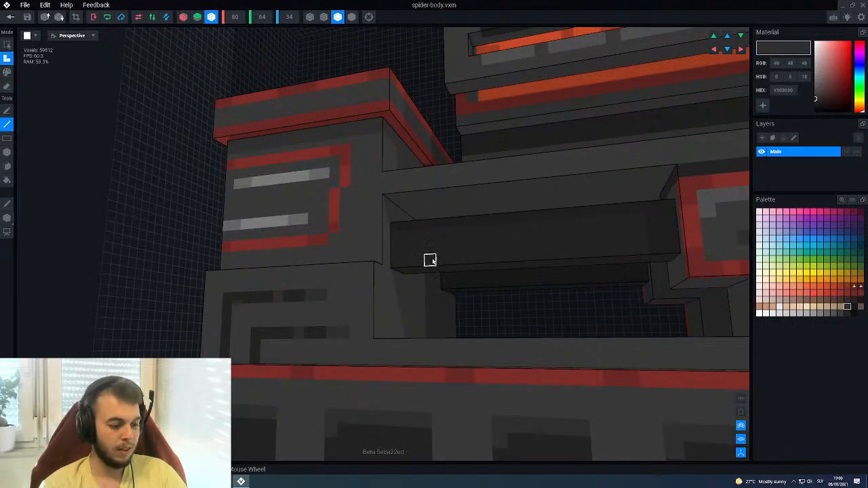
{"action": "key", "text": "b"}
{"action": "scroll", "coordinate": [431, 261], "scroll_direction": "up", "scroll_amount": 3}
{"action": "mouse_move", "coordinate": [422, 282]}
{"action": "left_mouse_down"}
{"action": "mouse_move", "coordinate": [427, 227]}
{"action": "mouse_move", "coordinate": [430, 264]}
{"action": "left_mouse_up"}
{"action": "key", "text": "g"}
{"action": "middle_click_drag", "start_coordinate": [442, 279], "coordinate": [309, 271]}
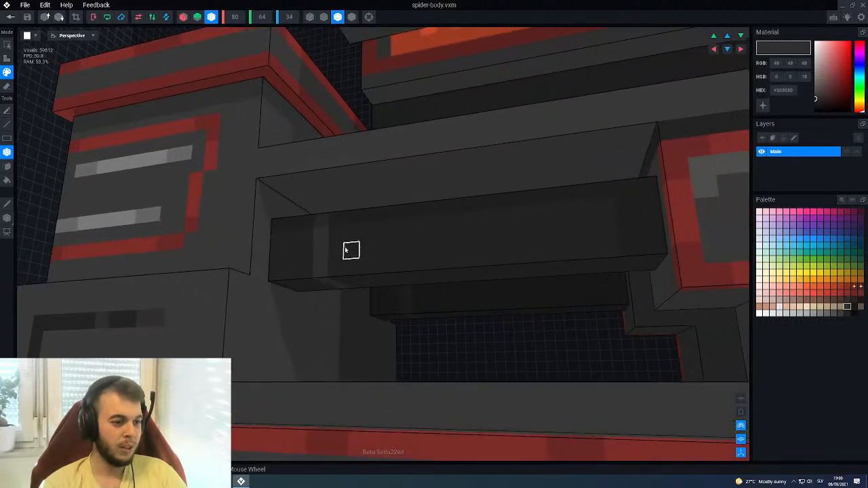
{"action": "left_click_drag", "start_coordinate": [379, 218], "coordinate": [385, 271]}
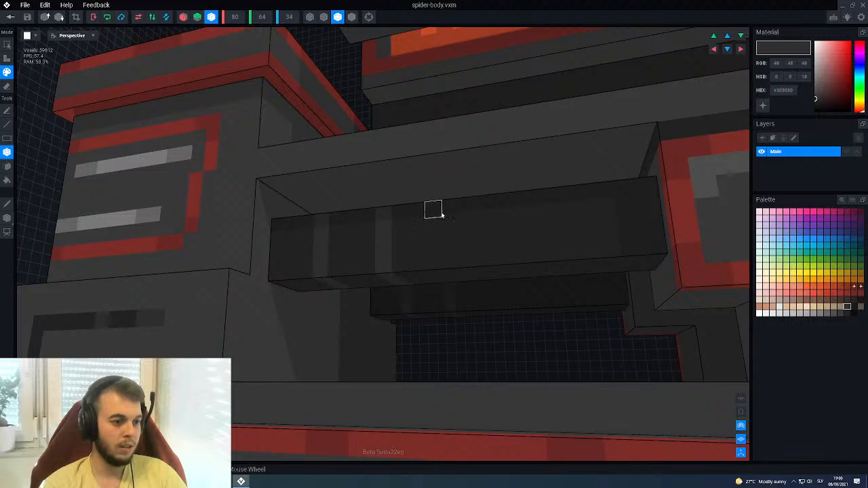
{"action": "left_click_drag", "start_coordinate": [451, 212], "coordinate": [462, 279]}
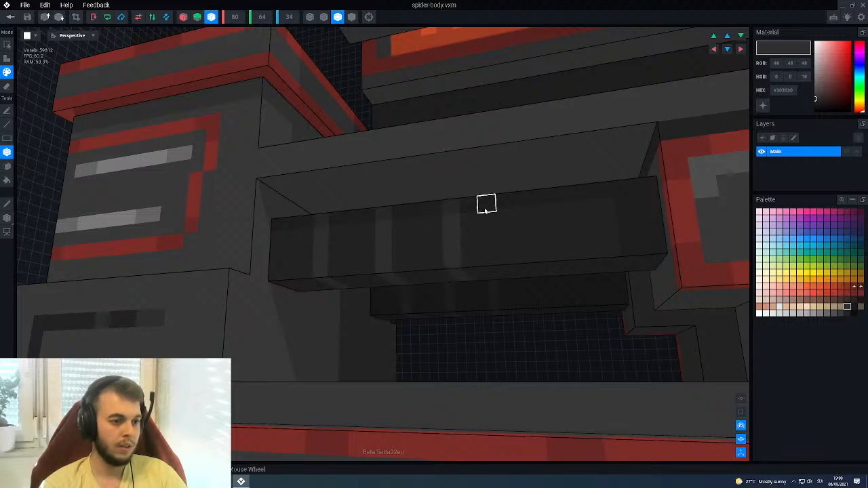
{"action": "left_click_drag", "start_coordinate": [524, 205], "coordinate": [534, 273]}
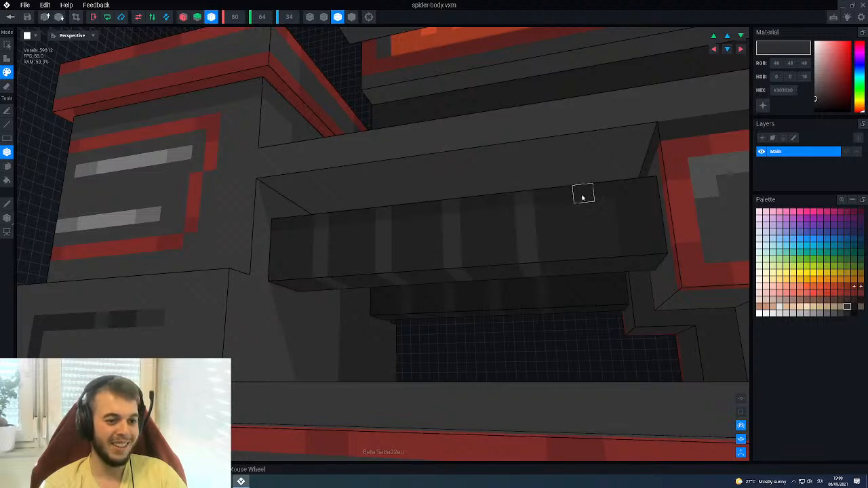
{"action": "left_click_drag", "start_coordinate": [603, 193], "coordinate": [608, 257]}
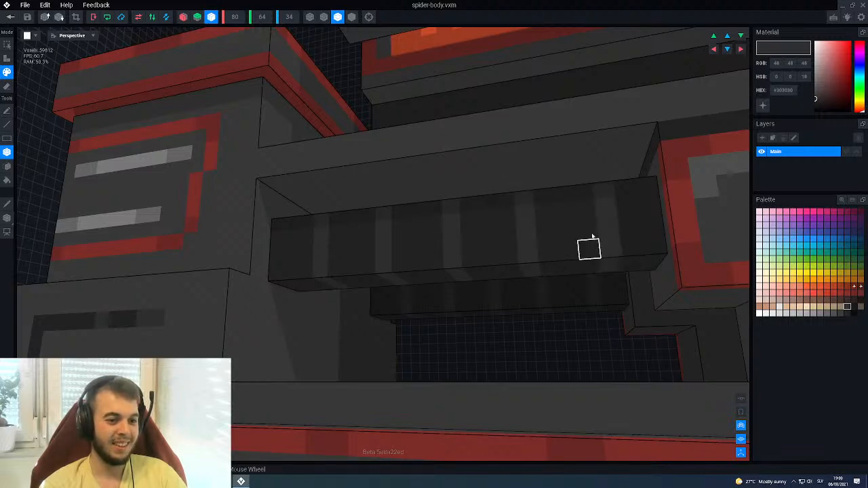
Save the changes to spider-body.vxm and return to the Spider.vxr rig.
{"action": "scroll", "coordinate": [598, 241], "scroll_direction": "down", "scroll_amount": 12}
{"action": "mouse_move", "coordinate": [446, 213]}
{"action": "right_mouse_down"}
{"action": "mouse_move", "coordinate": [536, 249]}
{"action": "mouse_move", "coordinate": [446, 214]}
{"action": "right_mouse_up"}
{"action": "left_click", "coordinate": [10, 16]}
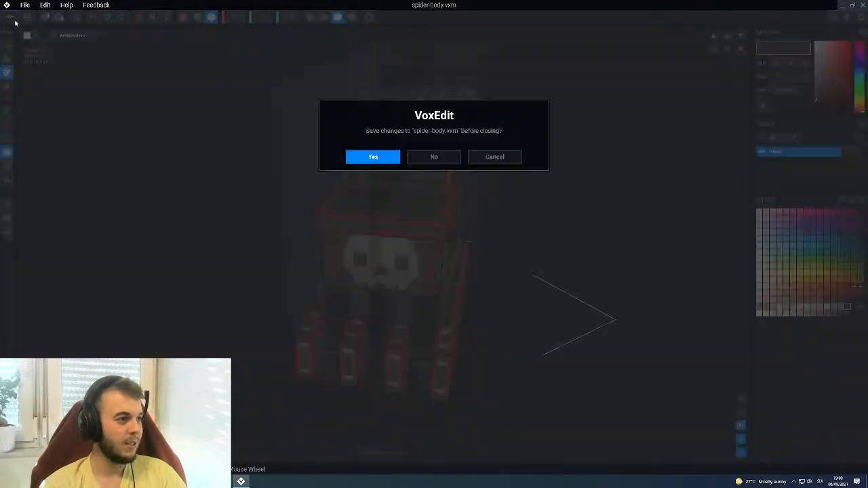
{"action": "left_click", "coordinate": [372, 158]}
Examine the decorated spider body, torso and arms on the assembled character from several angles and distances.
{"action": "scroll", "coordinate": [371, 161], "scroll_direction": "down", "scroll_amount": 3}
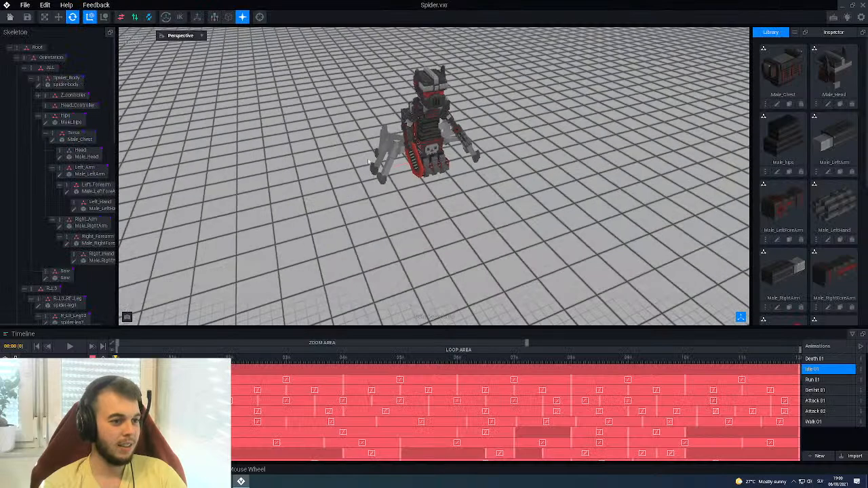
{"action": "right_click_drag", "start_coordinate": [427, 97], "coordinate": [430, 98]}
{"action": "scroll", "coordinate": [448, 129], "scroll_direction": "up", "scroll_amount": 3}
{"action": "right_click_drag", "start_coordinate": [464, 149], "coordinate": [458, 255]}
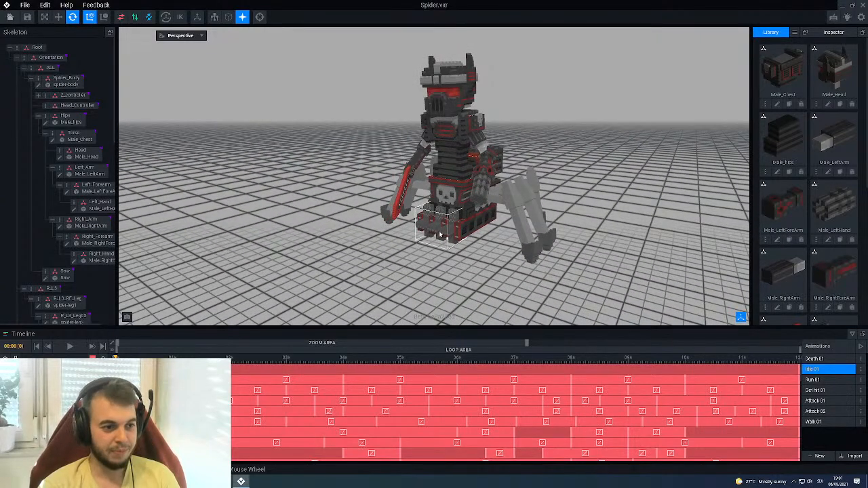
{"action": "left_click", "coordinate": [440, 234]}
{"action": "left_click", "coordinate": [519, 105]}
{"action": "left_click", "coordinate": [434, 191]}
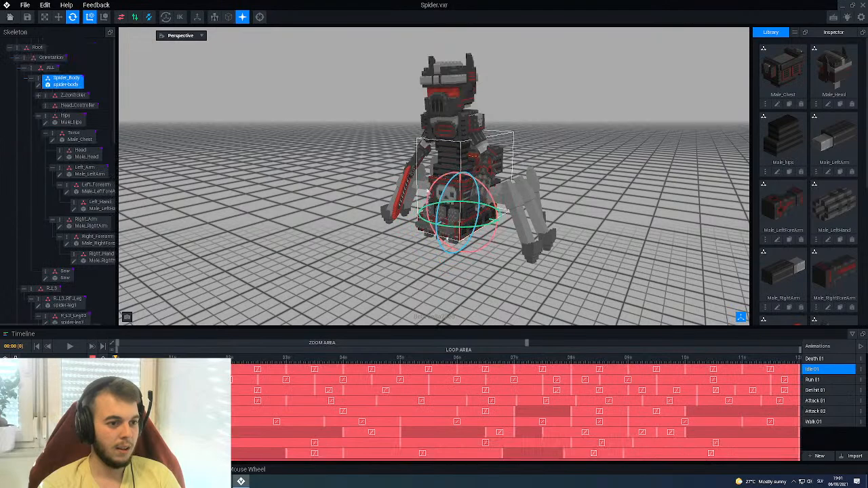
{"action": "left_click", "coordinate": [444, 191]}
{"action": "right_click_drag", "start_coordinate": [438, 188], "coordinate": [467, 182]}
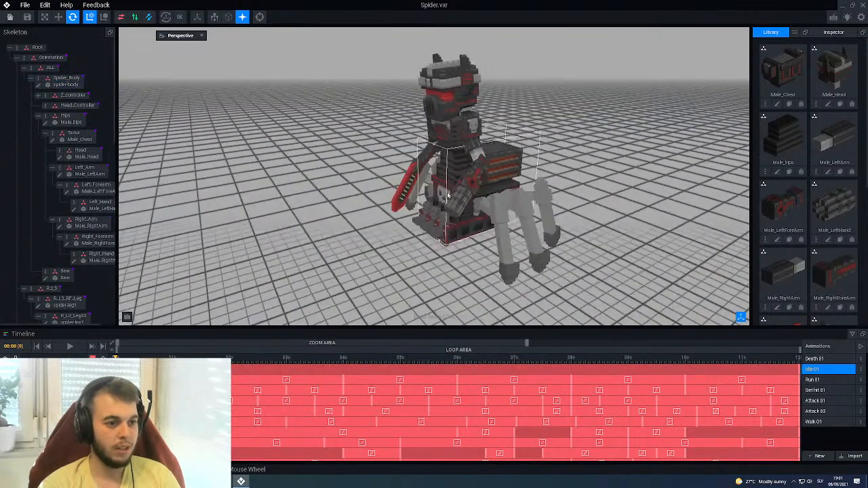
{"action": "scroll", "coordinate": [467, 181], "scroll_direction": "up", "scroll_amount": 3}
{"action": "right_click_drag", "start_coordinate": [471, 212], "coordinate": [494, 196]}
{"action": "scroll", "coordinate": [487, 197], "scroll_direction": "down", "scroll_amount": 3}
{"action": "scroll", "coordinate": [498, 200], "scroll_direction": "up", "scroll_amount": 5}
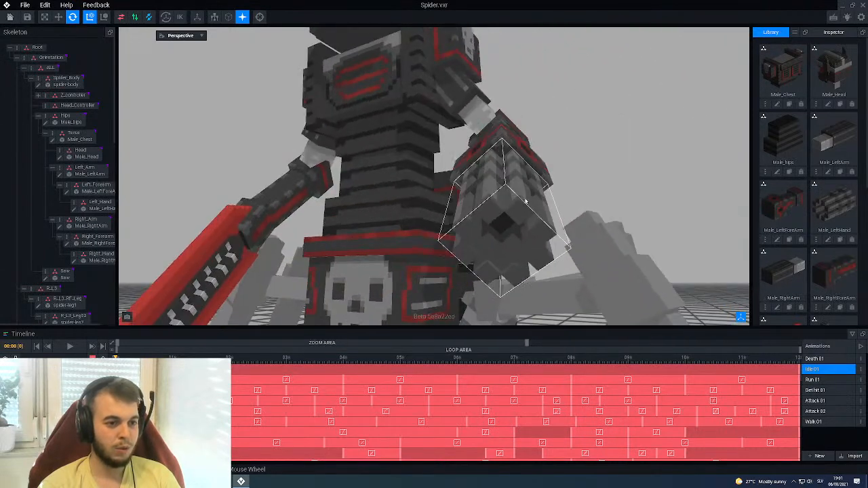
Open the Male_LeftHand model and shade the inner corner edges of all its barrels with #3B3B3B lines.
{"action": "left_click", "coordinate": [514, 202]}
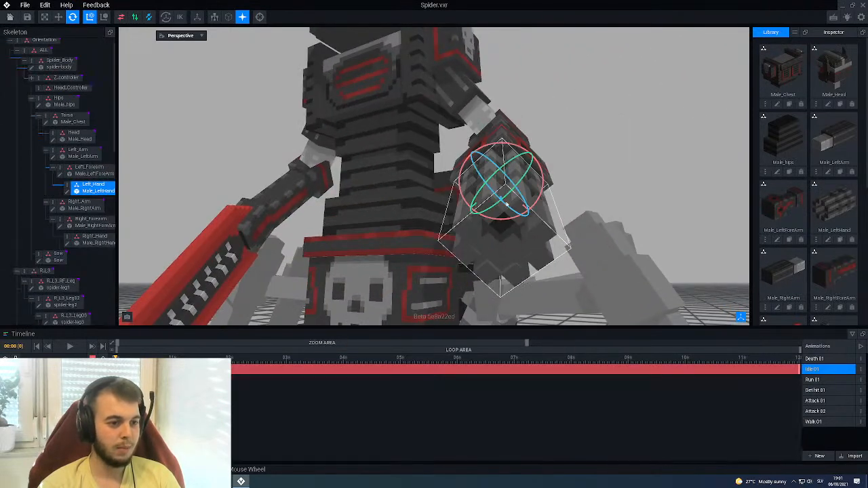
{"action": "left_click", "coordinate": [68, 193]}
{"action": "right_click_drag", "start_coordinate": [428, 205], "coordinate": [424, 204]}
{"action": "scroll", "coordinate": [422, 205], "scroll_direction": "down", "scroll_amount": 3}
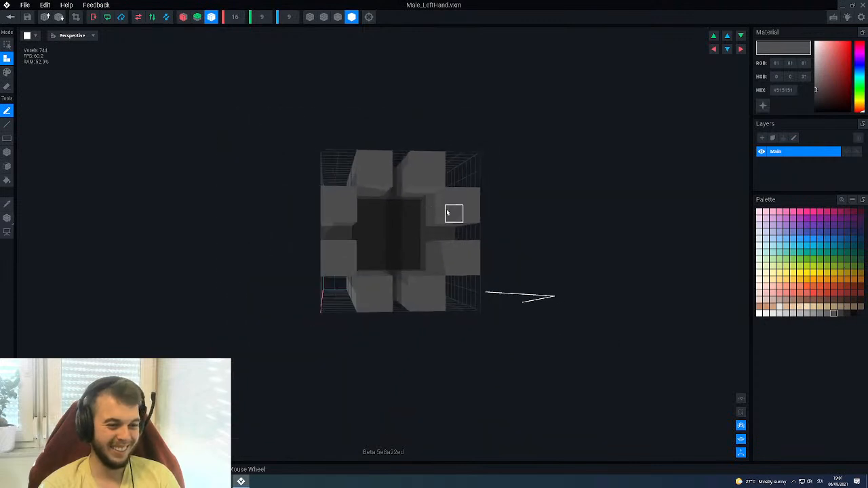
{"action": "left_click", "coordinate": [840, 313]}
{"action": "key", "text": "p"}
{"action": "key", "text": "l"}
{"action": "mouse_move", "coordinate": [437, 247]}
{"action": "right_mouse_down"}
{"action": "mouse_move", "coordinate": [448, 248]}
{"action": "mouse_move", "coordinate": [410, 196]}
{"action": "right_mouse_up"}
{"action": "left_click", "coordinate": [338, 17]}
{"action": "left_click_drag", "start_coordinate": [400, 199], "coordinate": [404, 173]}
{"action": "right_click_drag", "start_coordinate": [404, 174], "coordinate": [395, 192]}
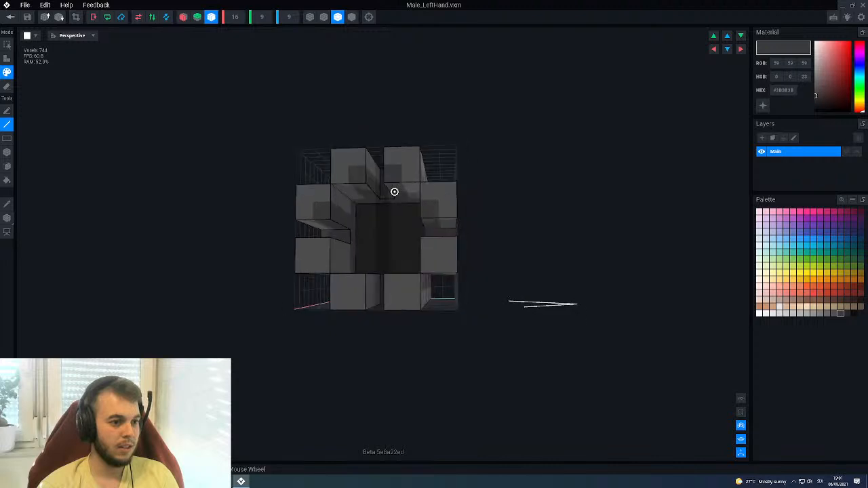
{"action": "right_click_drag", "start_coordinate": [367, 281], "coordinate": [372, 258]}
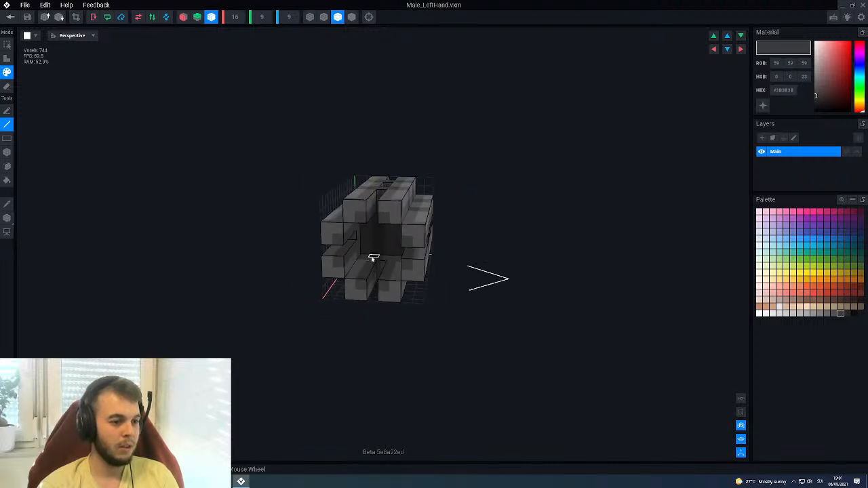
Return to the Spider.vxr rig and check the shaded left hand barrels on the character.
{"action": "left_click", "coordinate": [11, 16]}
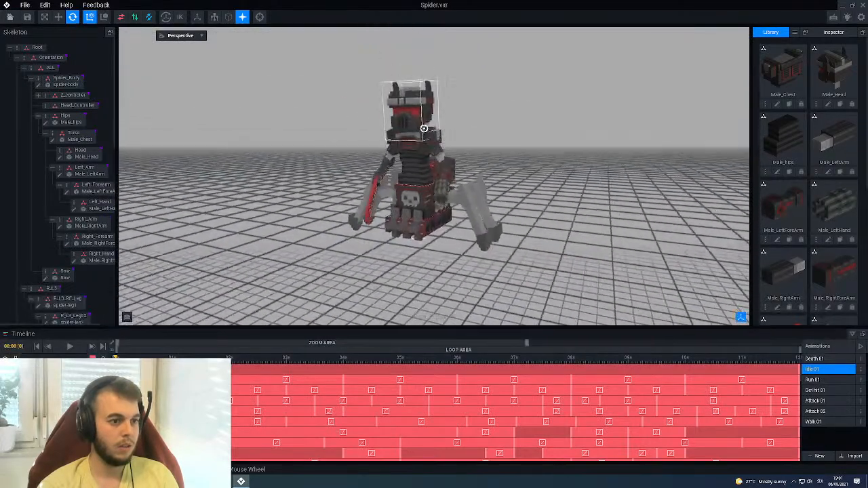
{"action": "scroll", "coordinate": [424, 128], "scroll_direction": "up", "scroll_amount": 5}
{"action": "right_click_drag", "start_coordinate": [439, 166], "coordinate": [478, 175]}
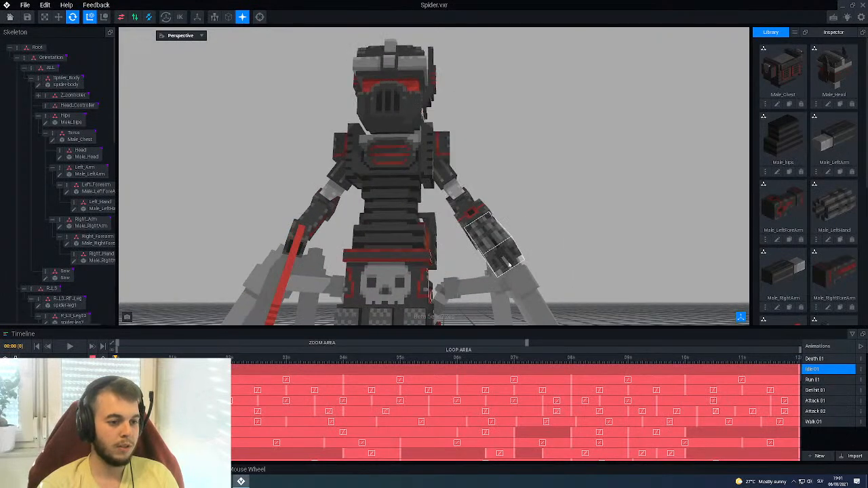
Reopen the Male_LeftHand model and repaint the dark corners on the barrels' front end faces with its #515151 grey.
{"action": "double_click", "coordinate": [503, 253]}
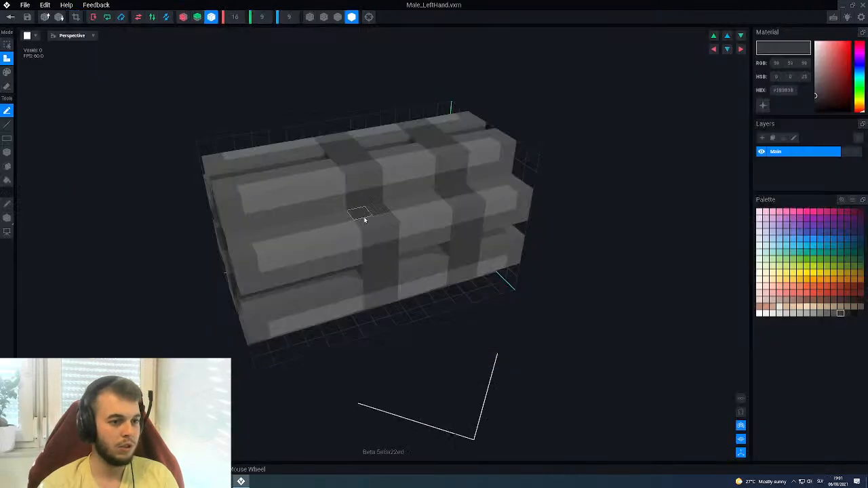
{"action": "right_click_drag", "start_coordinate": [365, 219], "coordinate": [486, 168]}
{"action": "left_click", "coordinate": [498, 166], "text": "alt"}
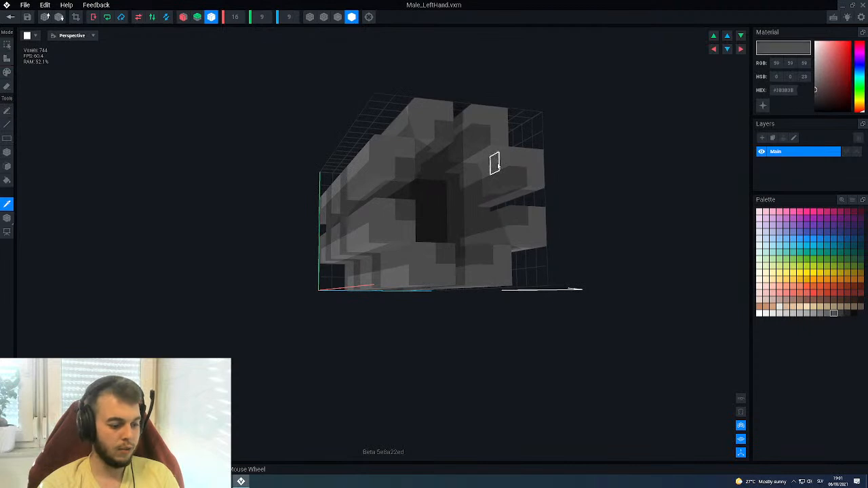
{"action": "key", "text": "p"}
{"action": "right_click_drag", "start_coordinate": [476, 205], "coordinate": [519, 187]}
{"action": "key", "text": "f"}
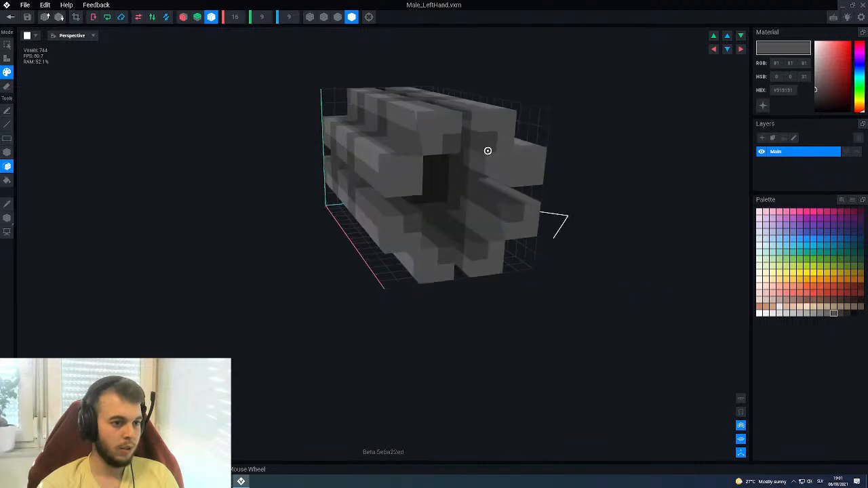
{"action": "right_click_drag", "start_coordinate": [484, 136], "coordinate": [488, 149]}
{"action": "scroll", "coordinate": [485, 182], "scroll_direction": "up", "scroll_amount": 2}
{"action": "right_click_drag", "start_coordinate": [485, 182], "coordinate": [465, 264]}
{"action": "scroll", "coordinate": [448, 278], "scroll_direction": "down", "scroll_amount": 1}
{"action": "scroll", "coordinate": [465, 263], "scroll_direction": "down", "scroll_amount": 3}
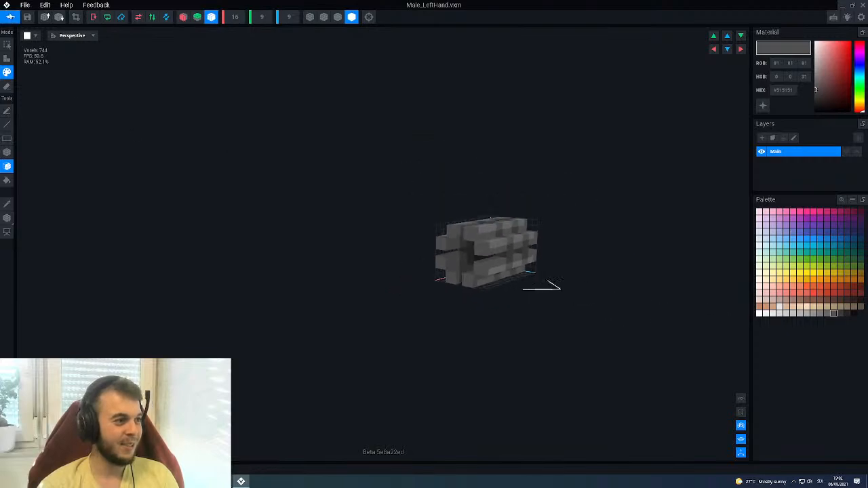
Save the left hand model and return to the Spider.vxr rig to view the whole character.
{"action": "left_click", "coordinate": [10, 16]}
{"action": "left_click", "coordinate": [346, 160]}
{"action": "right_click_drag", "start_coordinate": [435, 132], "coordinate": [495, 180]}
{"action": "scroll", "coordinate": [467, 159], "scroll_direction": "up", "scroll_amount": 3}
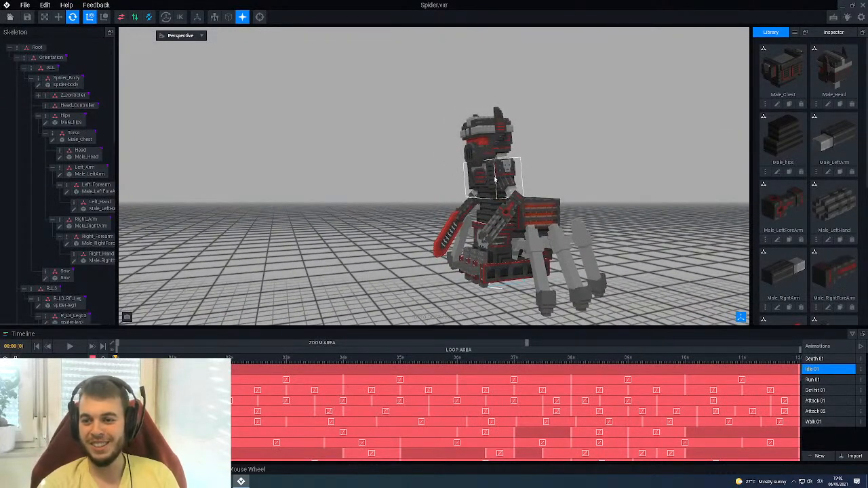